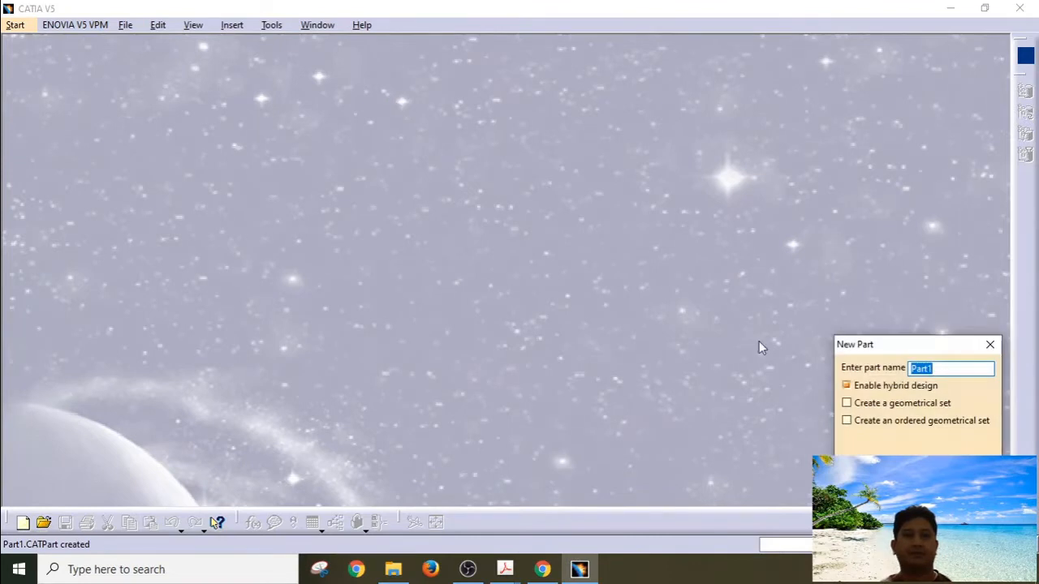
# Create a new part named Housing Front and open a sketch on the yz plane.
pyautogui.write('Housing Front')
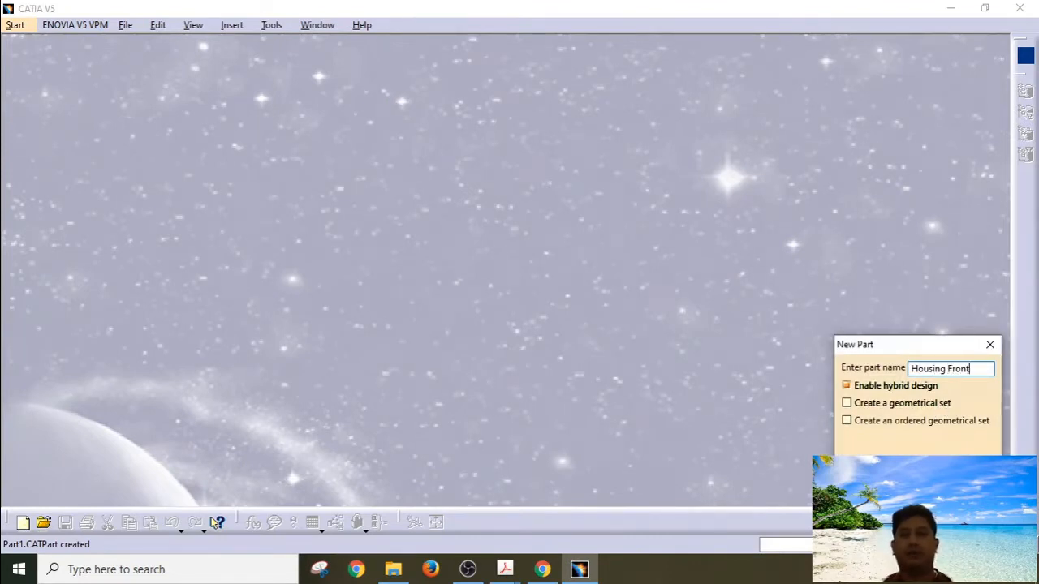
pyautogui.press('Return')
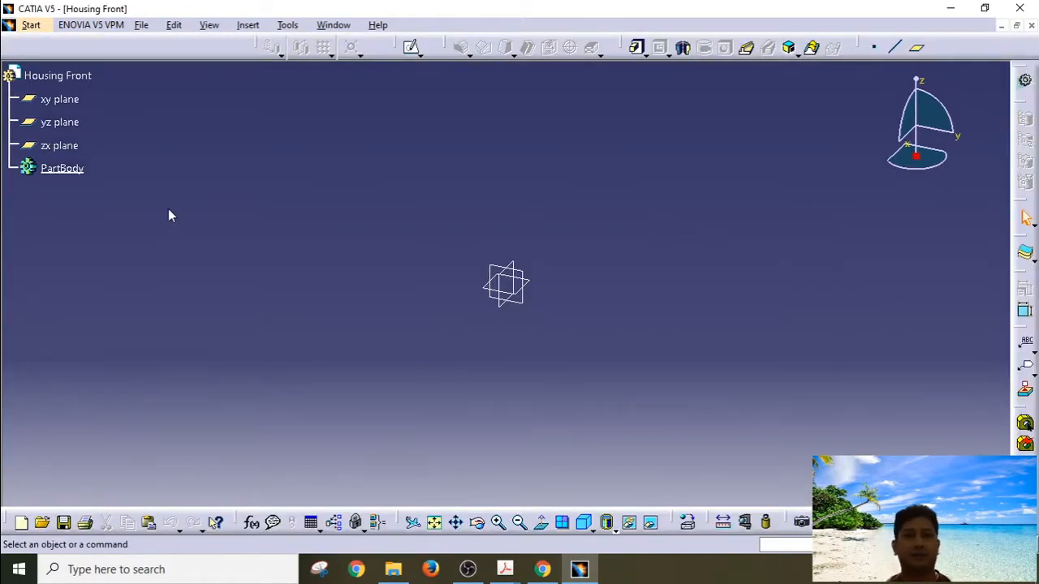
pyautogui.click(59, 121)
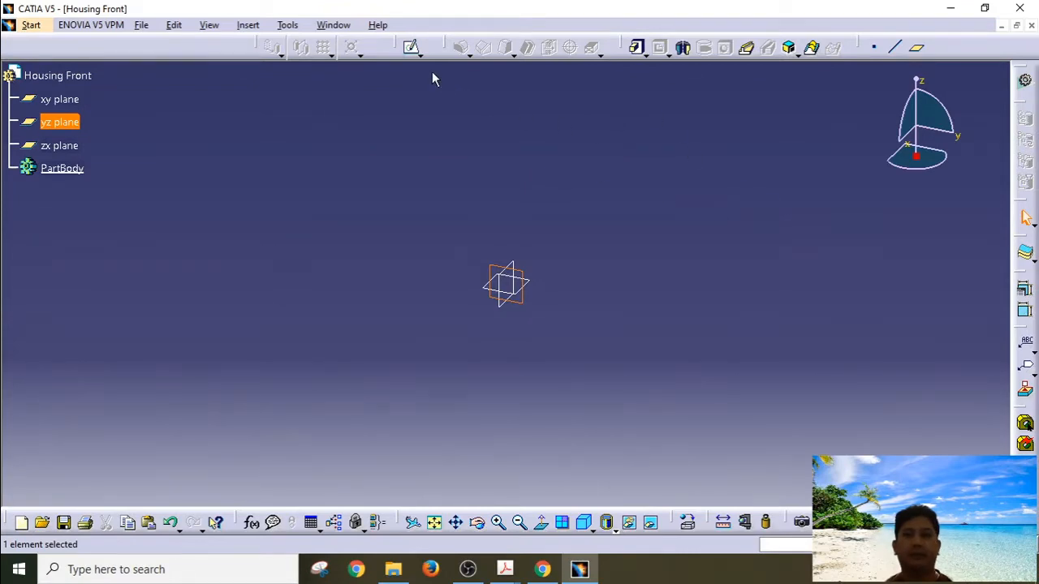
pyautogui.click(411, 47)
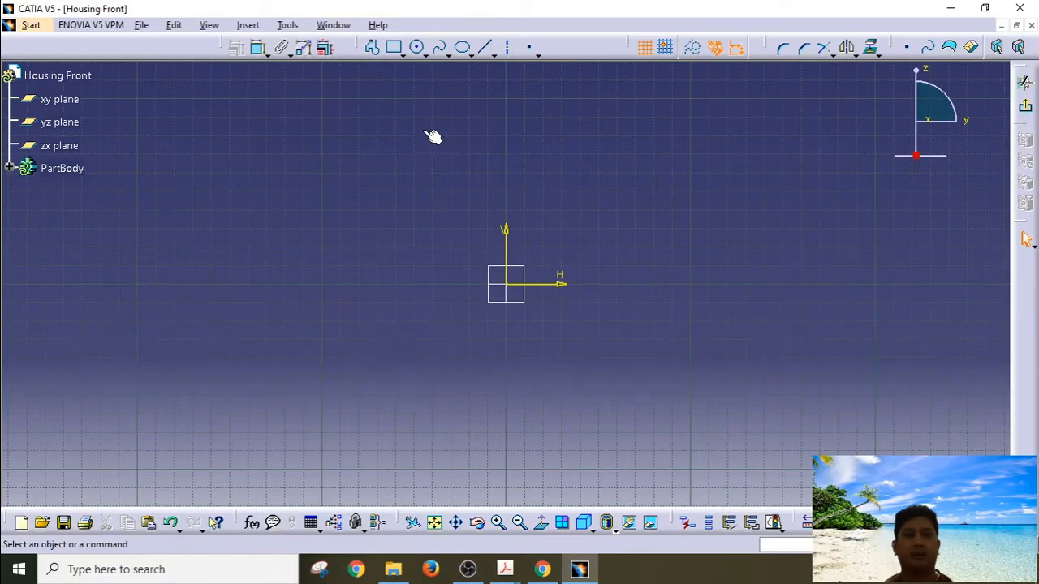
# Sketch a circle centred on the origin and set its diameter to 100 mm.
pyautogui.click(416, 47)
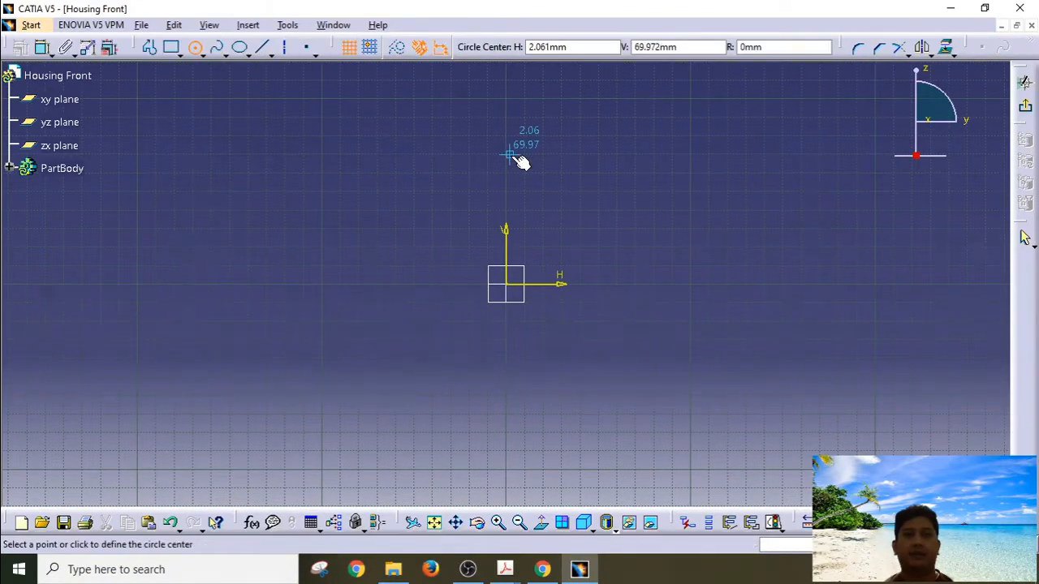
pyautogui.click(512, 284)
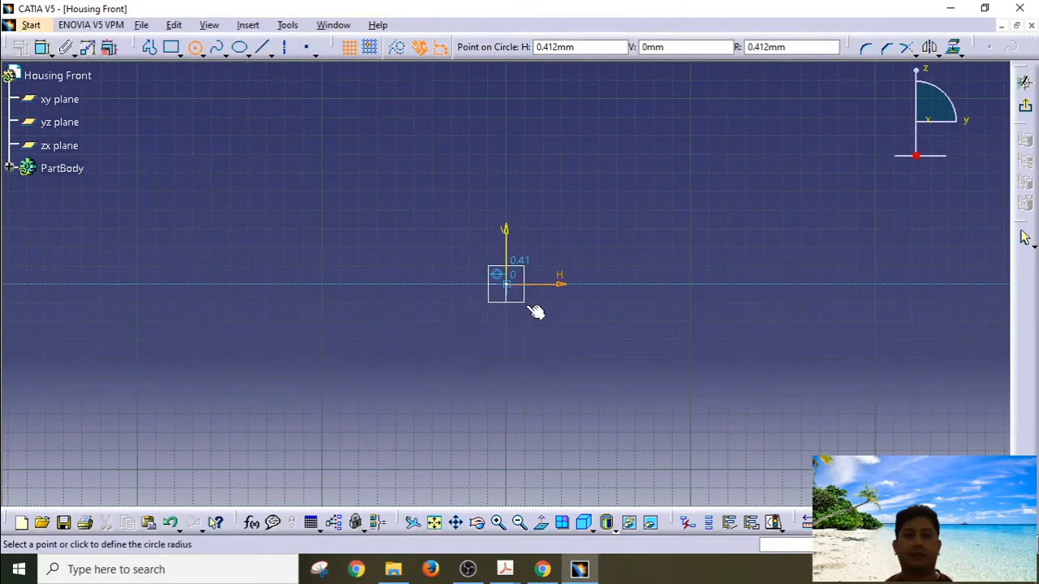
pyautogui.click(615, 347)
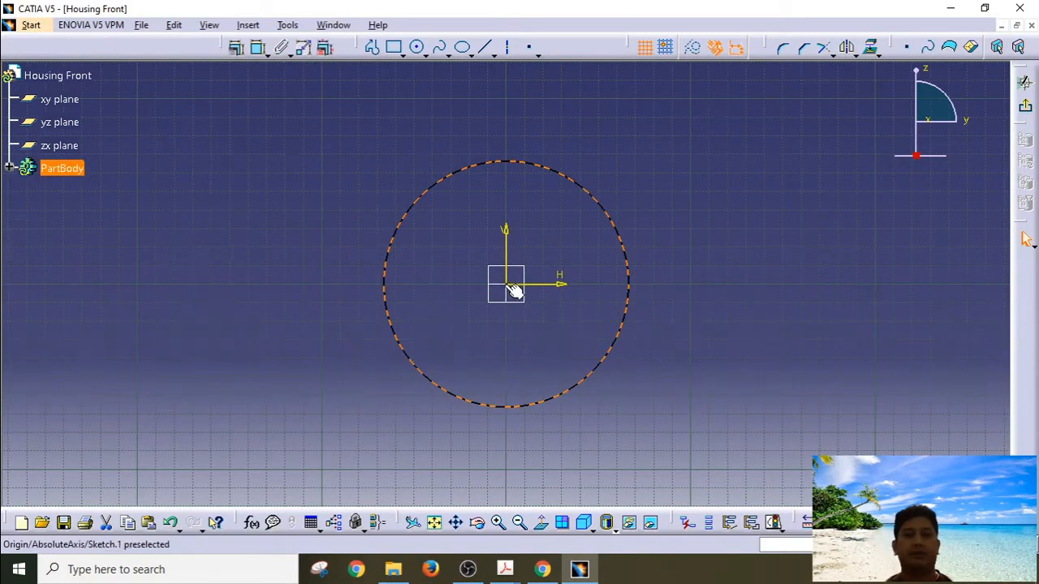
pyautogui.click(259, 51)
pyautogui.click(679, 189)
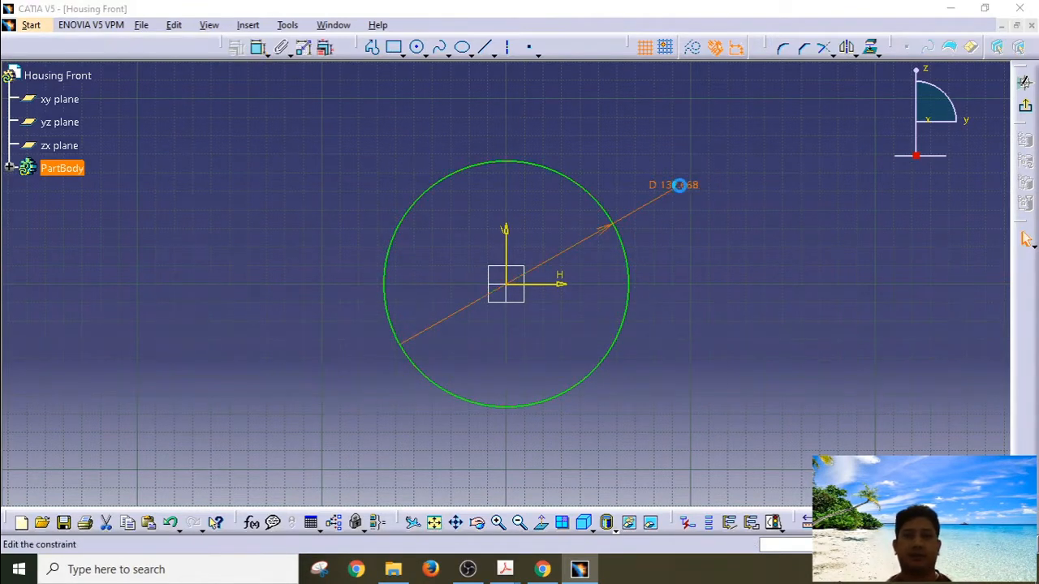
pyautogui.doubleClick(679, 185)
pyautogui.write('100')
pyautogui.press('Return')
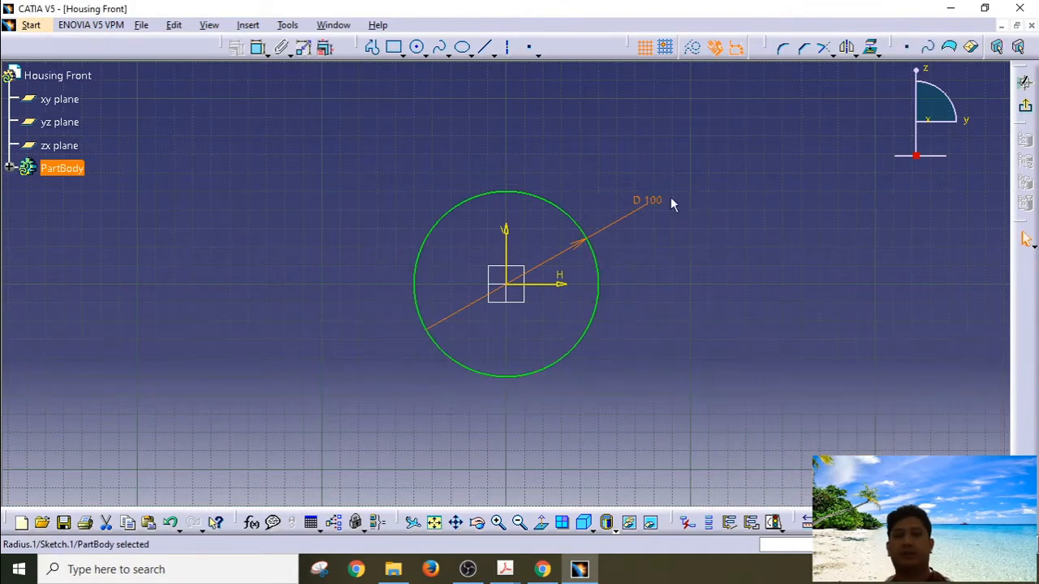
pyautogui.click(341, 151)
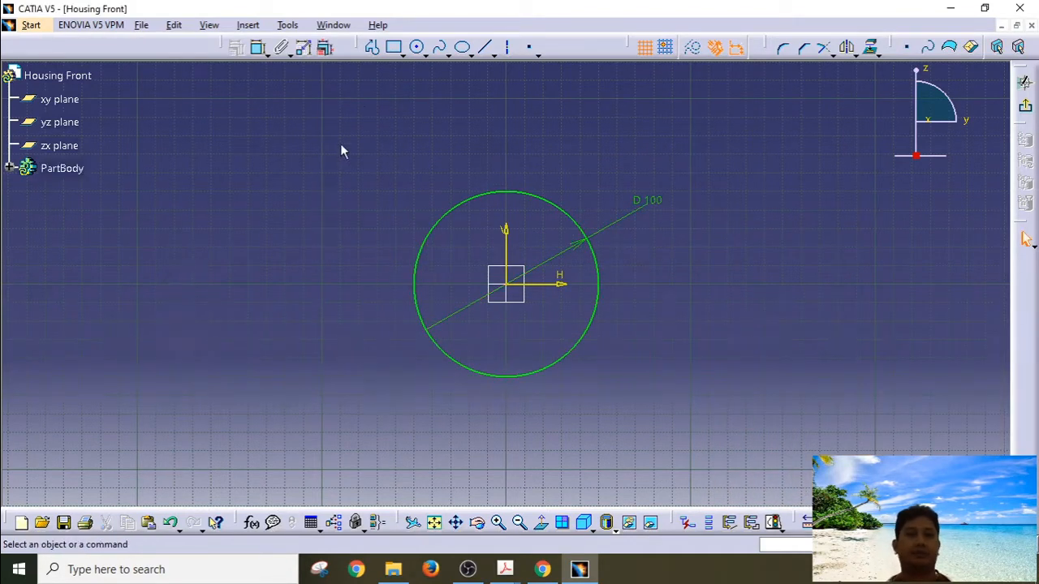
# Sketch a second circle centred on the vertical axis about 33 mm below the origin and set its diameter to 110 mm.
pyautogui.click(417, 51)
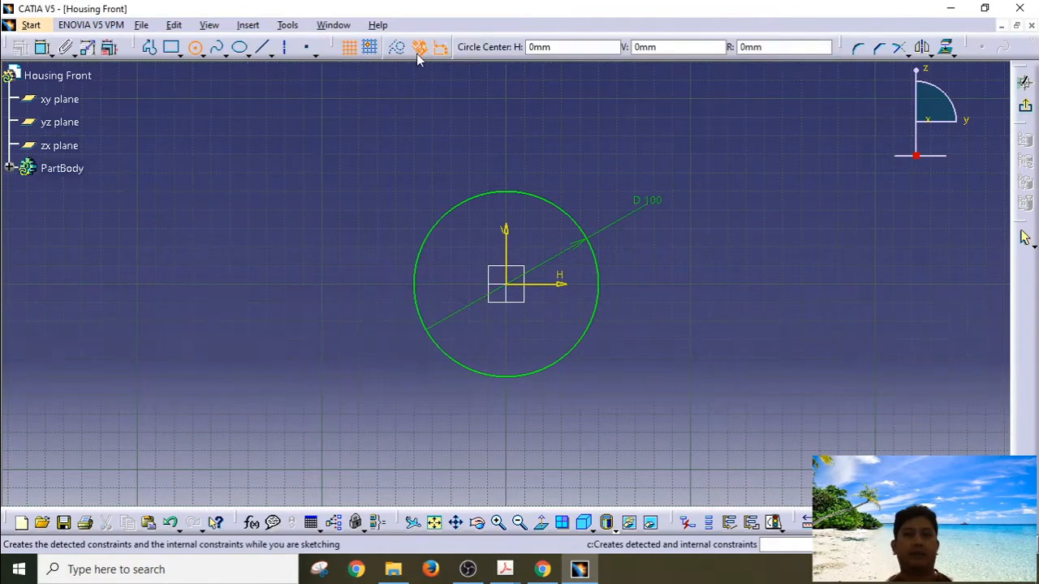
pyautogui.click(506, 347)
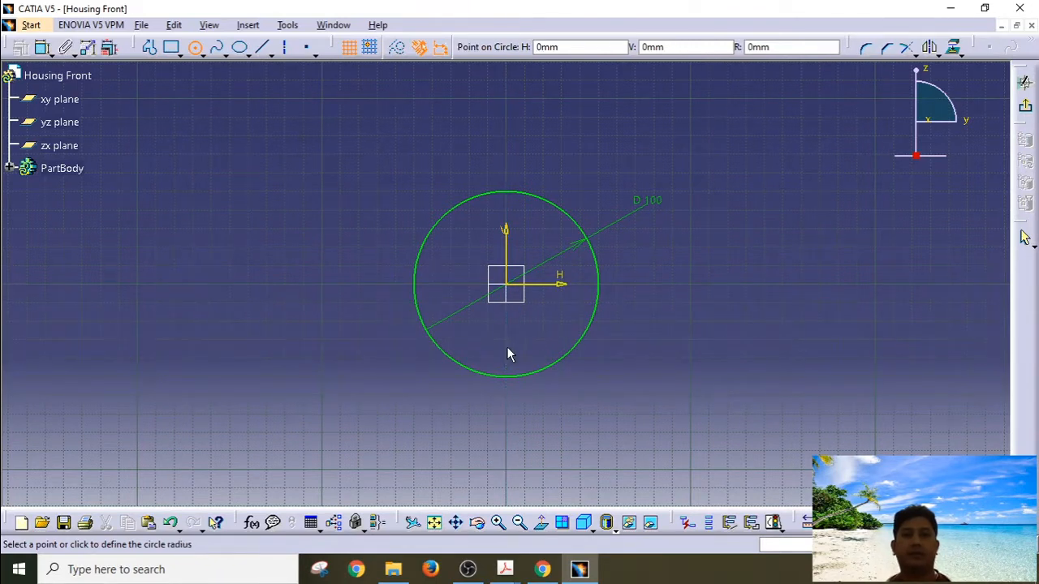
pyautogui.click(580, 419)
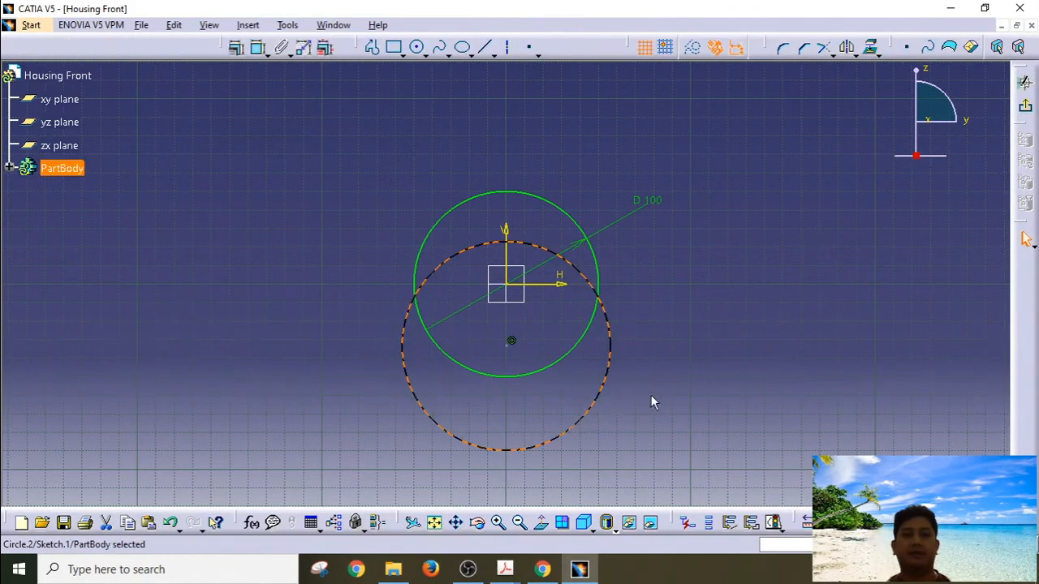
pyautogui.click(258, 48)
pyautogui.click(659, 367)
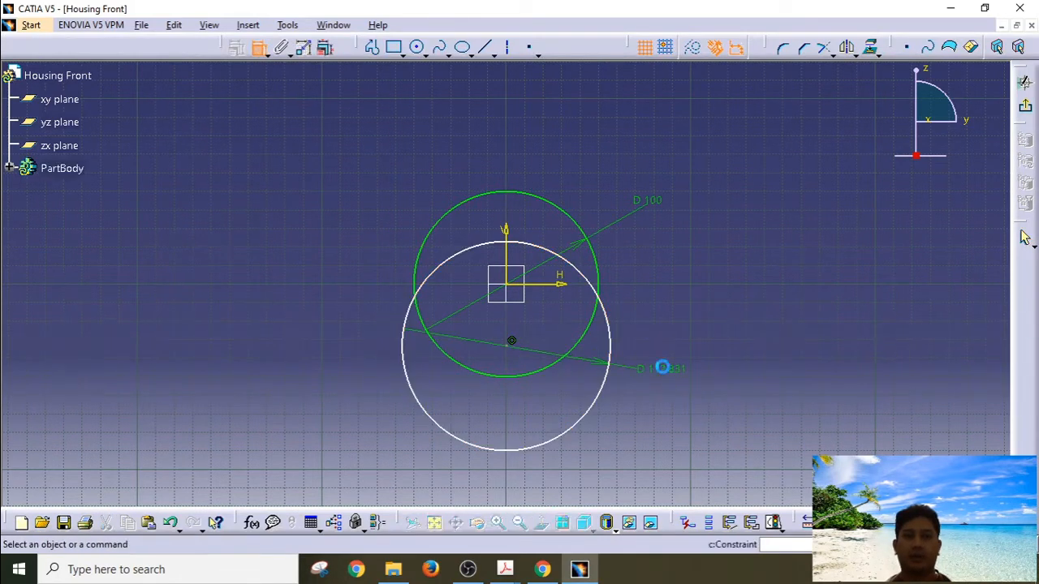
pyautogui.doubleClick(663, 367)
pyautogui.write('110')
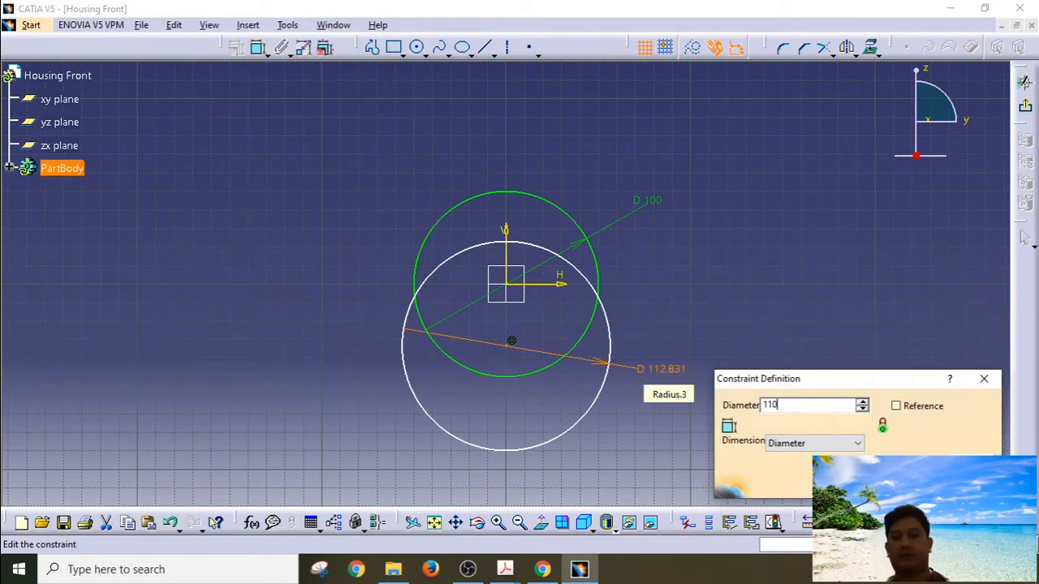
pyautogui.press('Return')
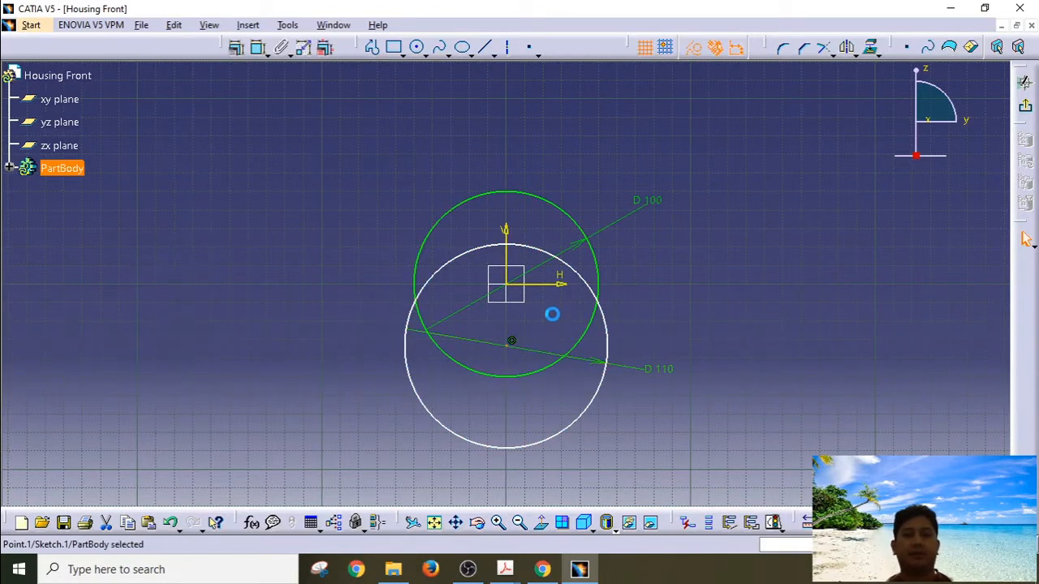
# Constrain the centre of the lower circle to a vertical distance of 50 mm from the origin.
pyautogui.click(514, 289)
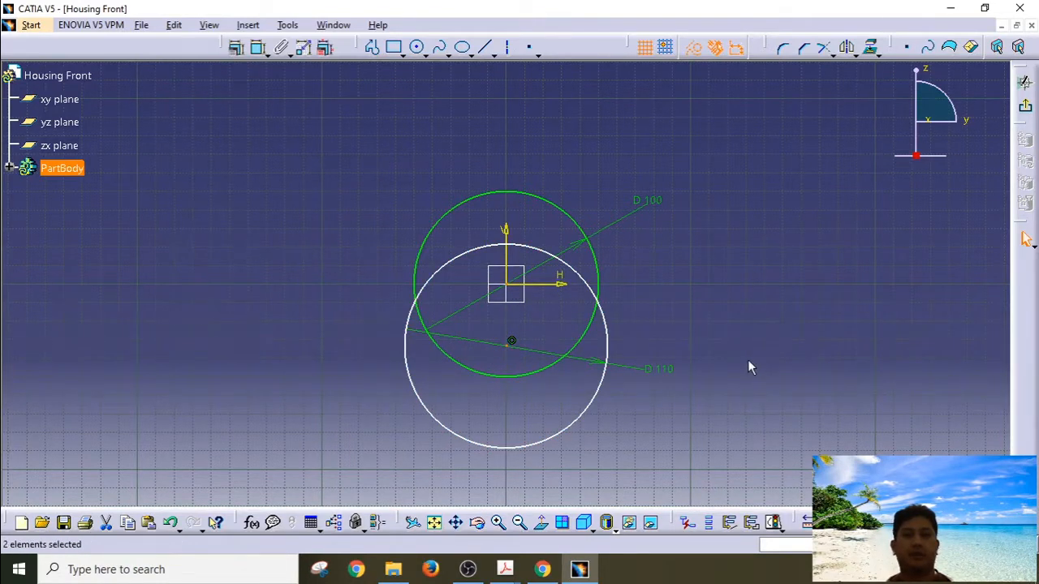
pyautogui.click(259, 48)
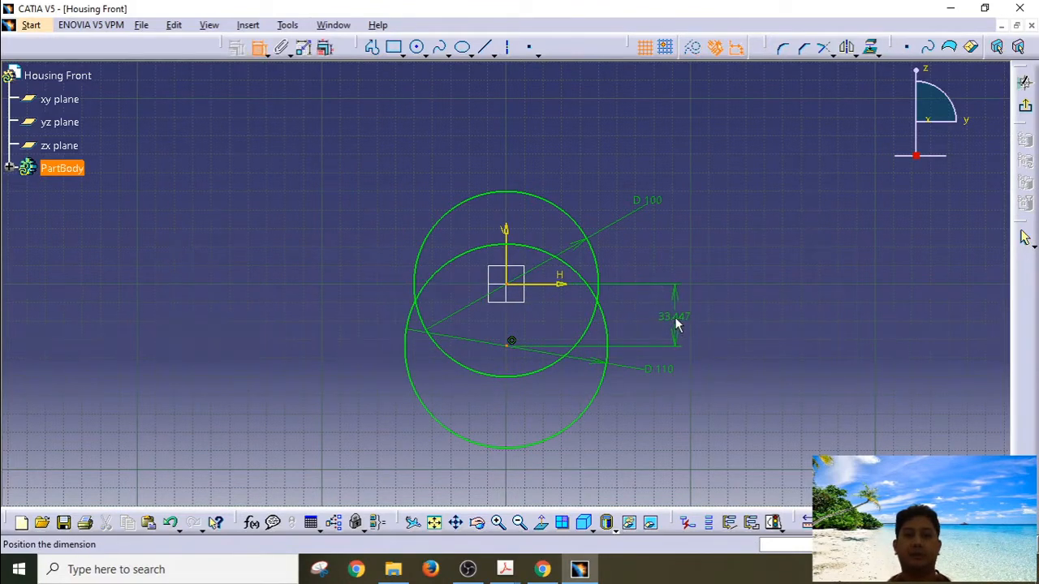
pyautogui.click(674, 319)
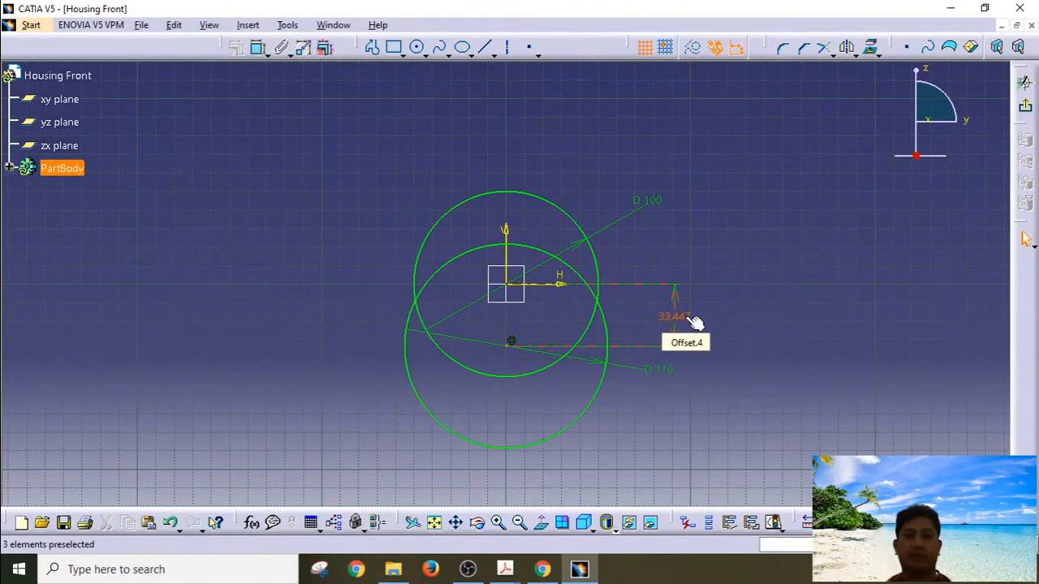
pyautogui.doubleClick(685, 316)
pyautogui.write('50')
pyautogui.press('Return')
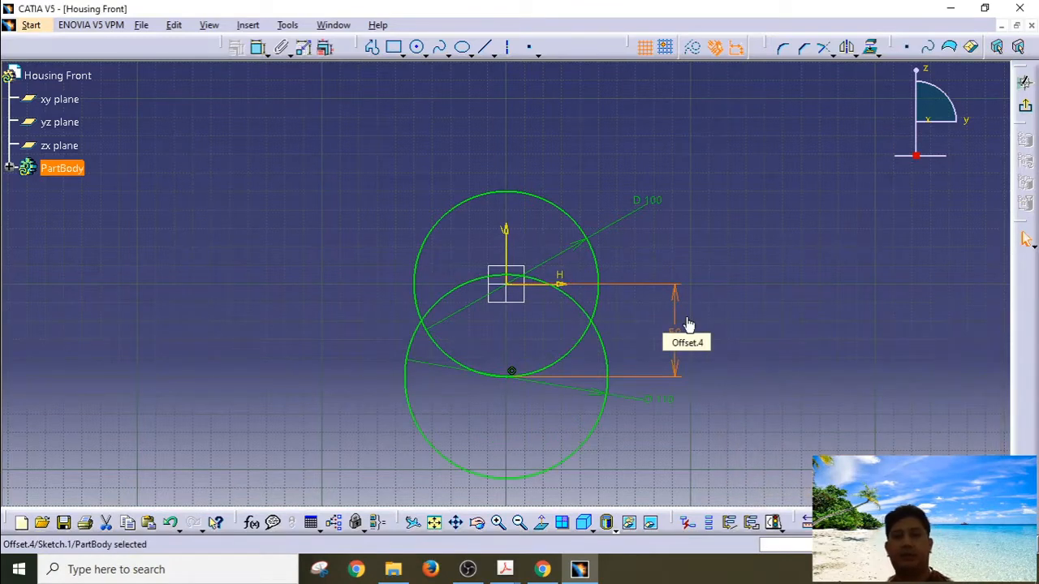
pyautogui.click(340, 227)
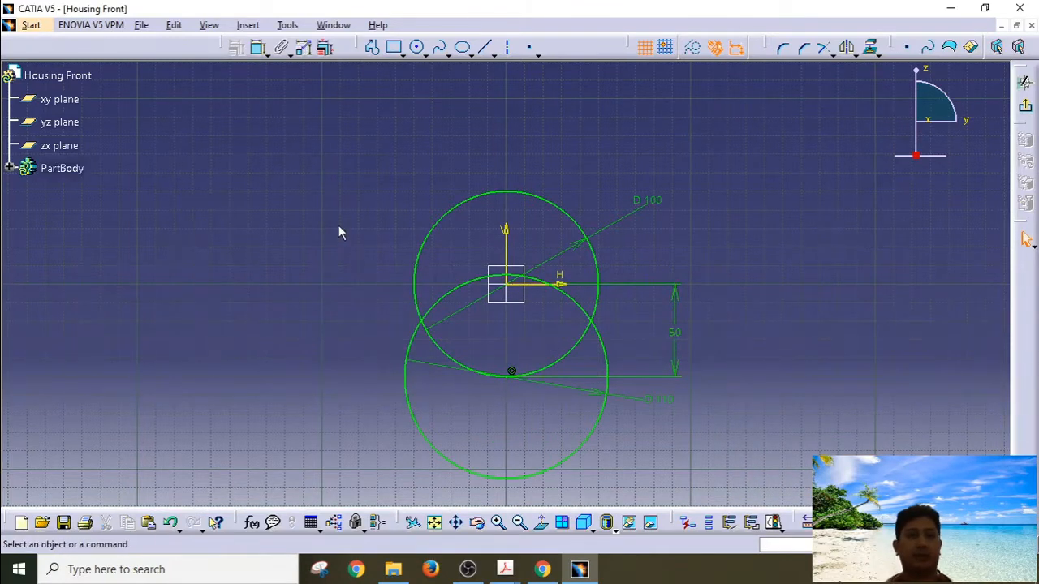
# Draw a line about 55 mm long joining the left sides of both circles and make it tangent to the upper circle.
pyautogui.click(485, 47)
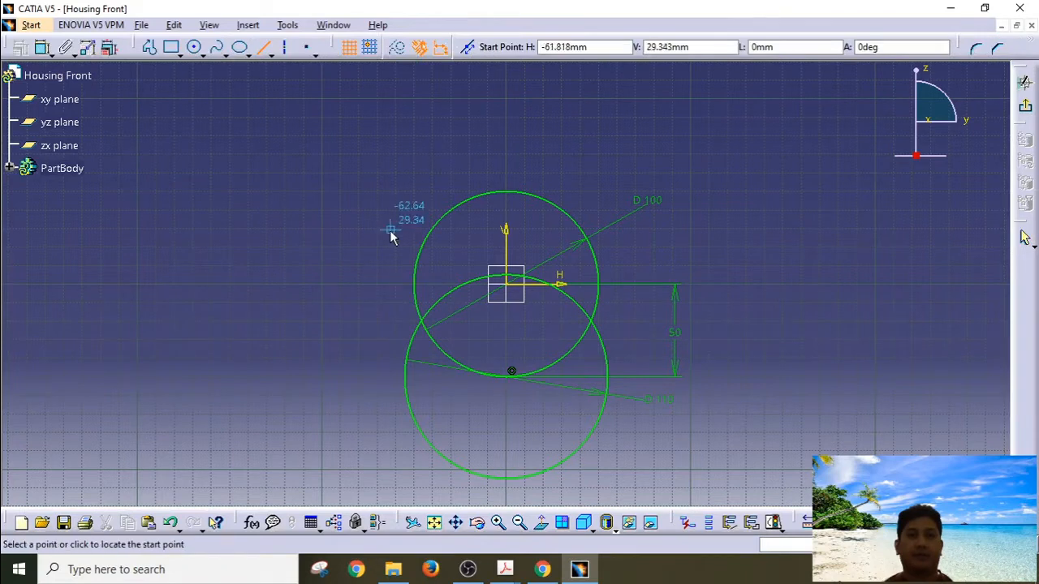
pyautogui.click(425, 270)
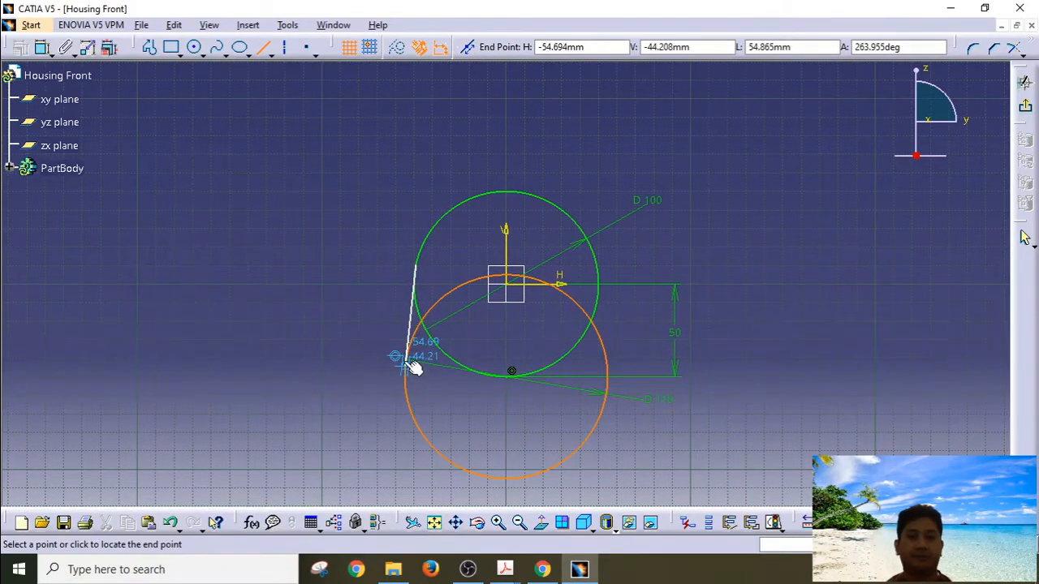
pyautogui.click(410, 362)
pyautogui.click(282, 317)
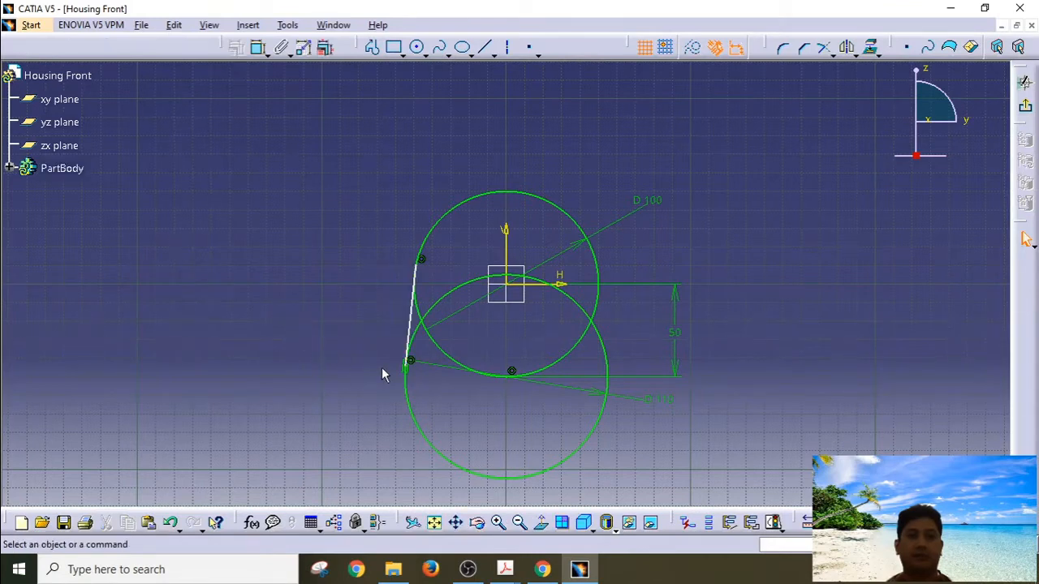
pyautogui.click(418, 288)
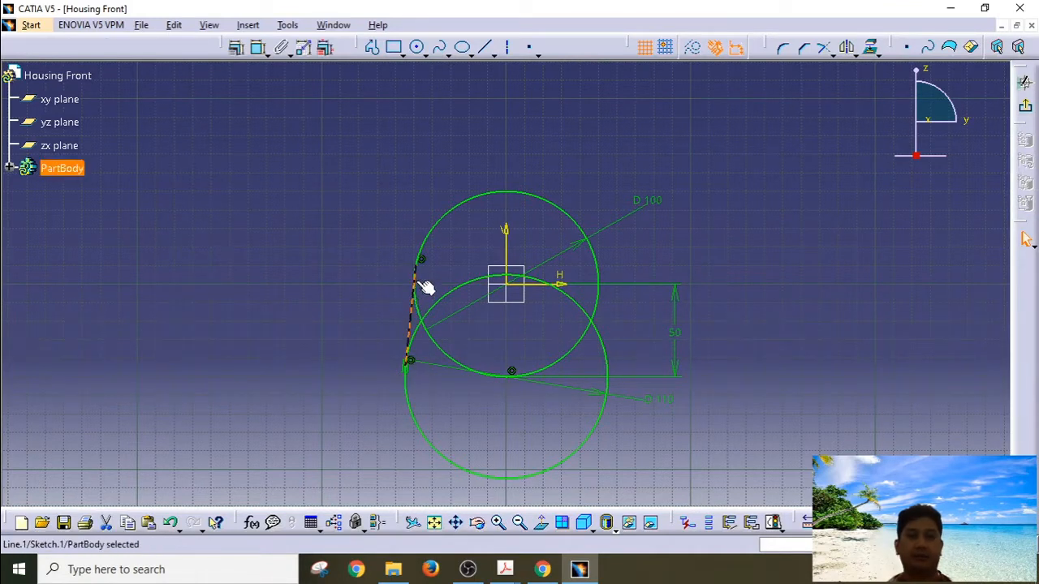
pyautogui.keyDown('ctrl'); pyautogui.click(450, 218); pyautogui.keyUp('ctrl')
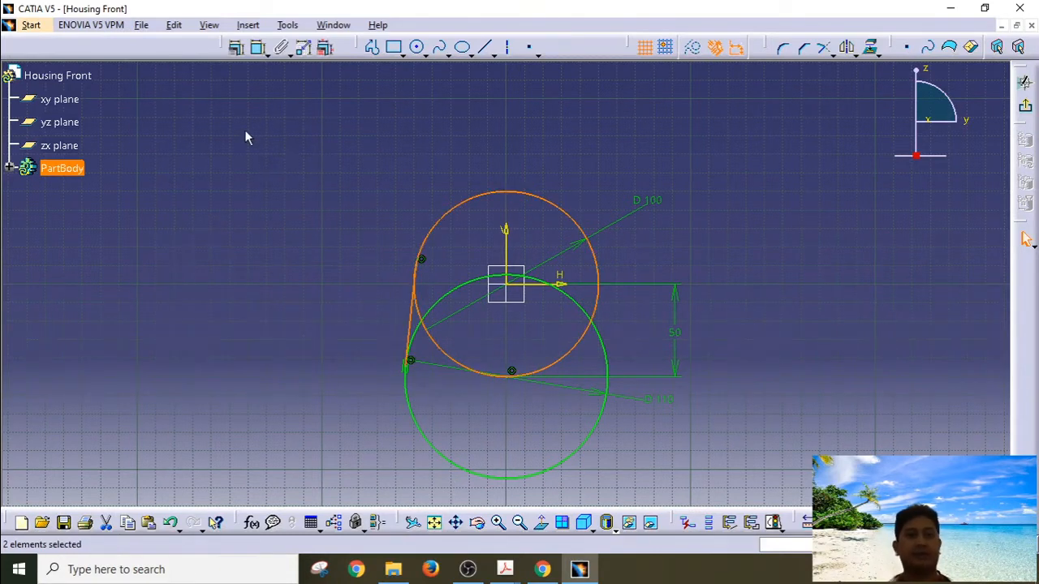
pyautogui.click(236, 47)
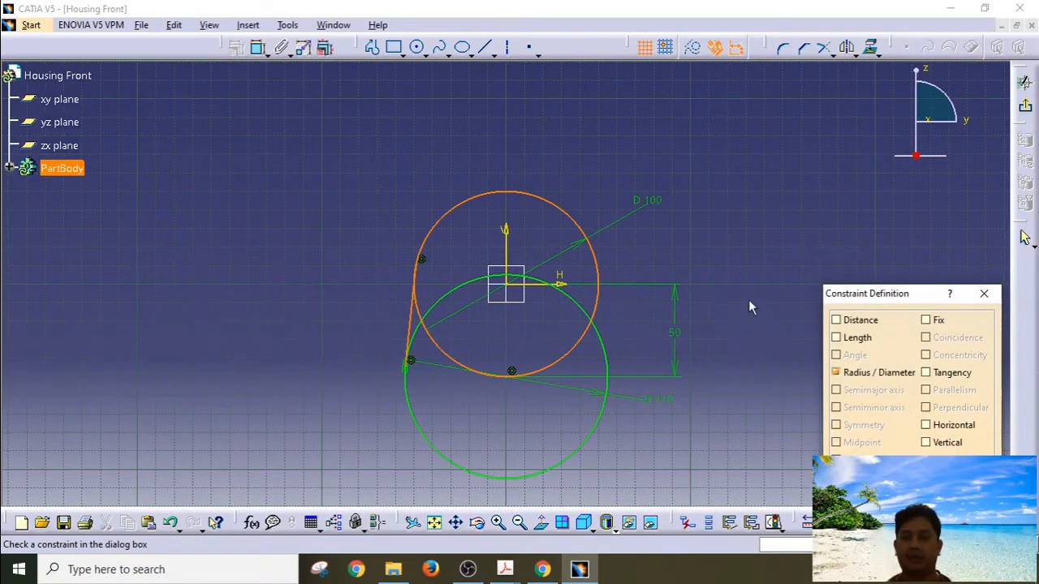
pyautogui.click(956, 373)
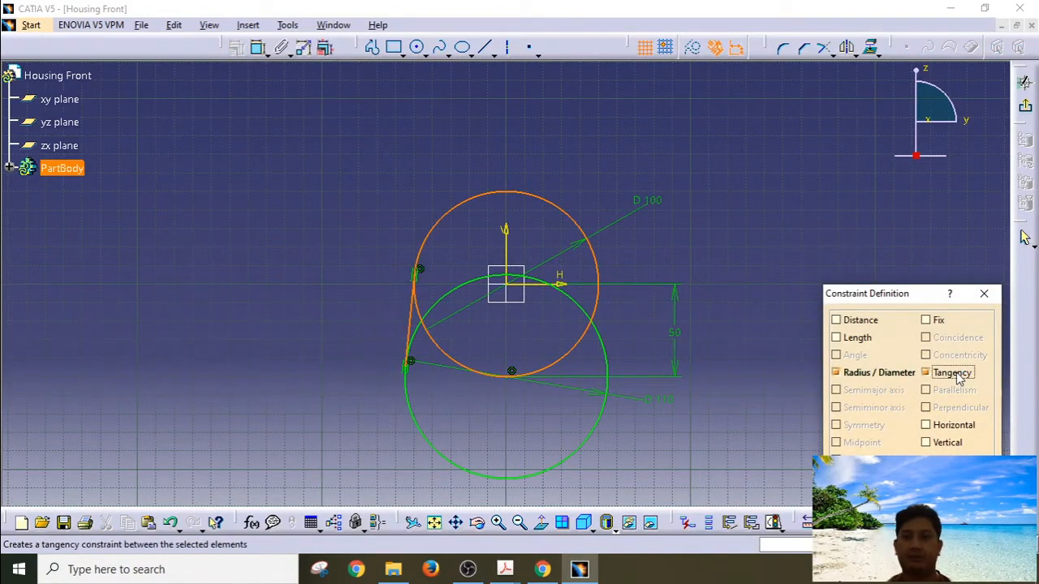
pyautogui.click(1024, 236)
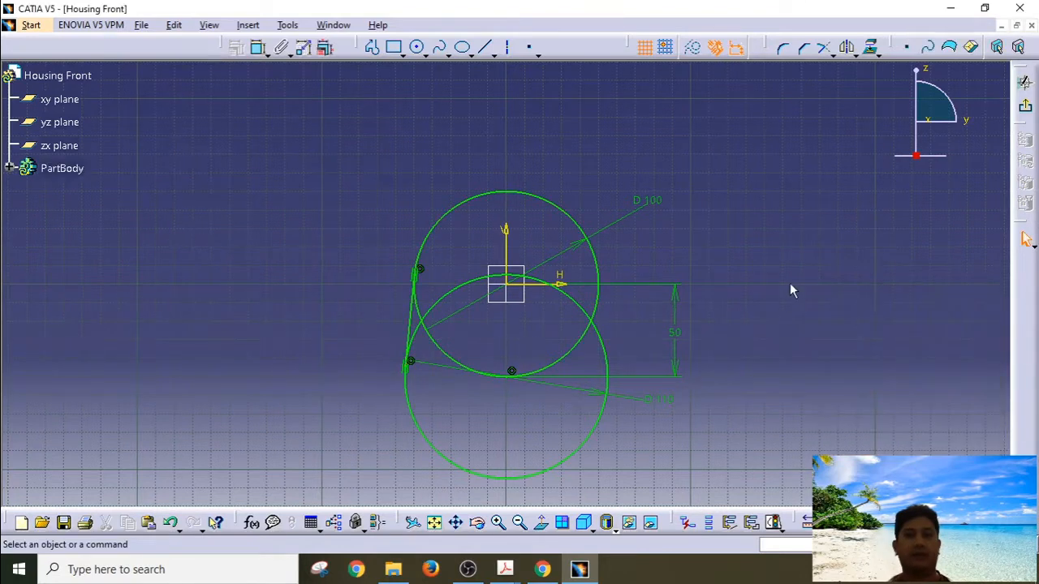
# Draw a line joining the right sides of both circles and make it tangent to the upper circle.
pyautogui.click(484, 47)
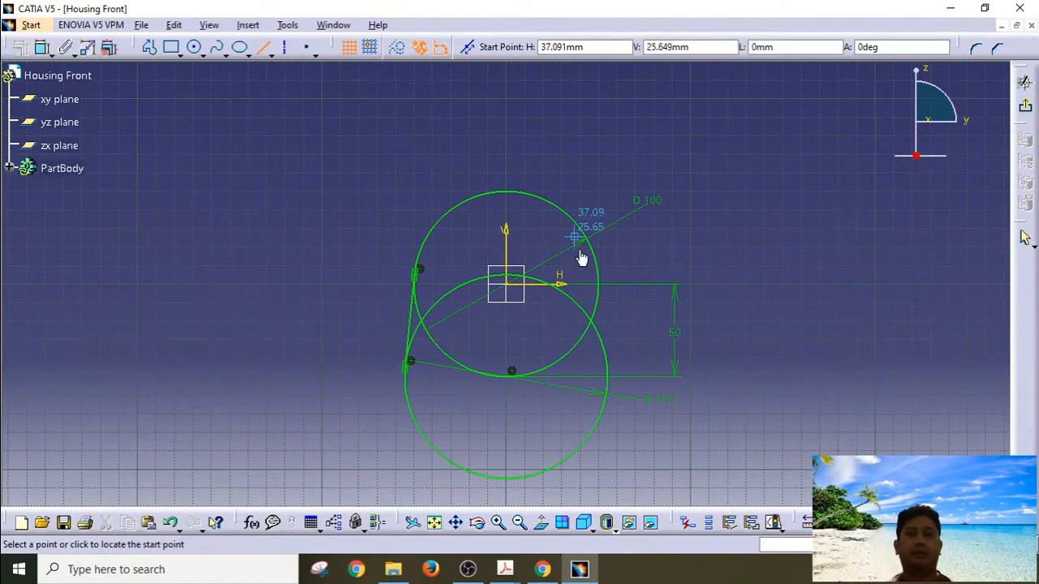
pyautogui.click(602, 272)
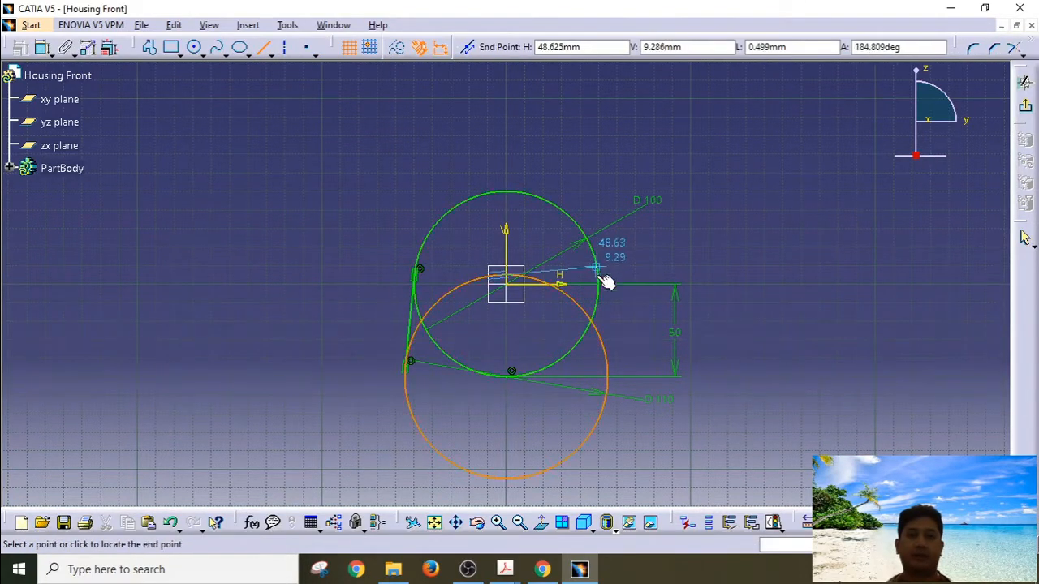
pyautogui.click(609, 365)
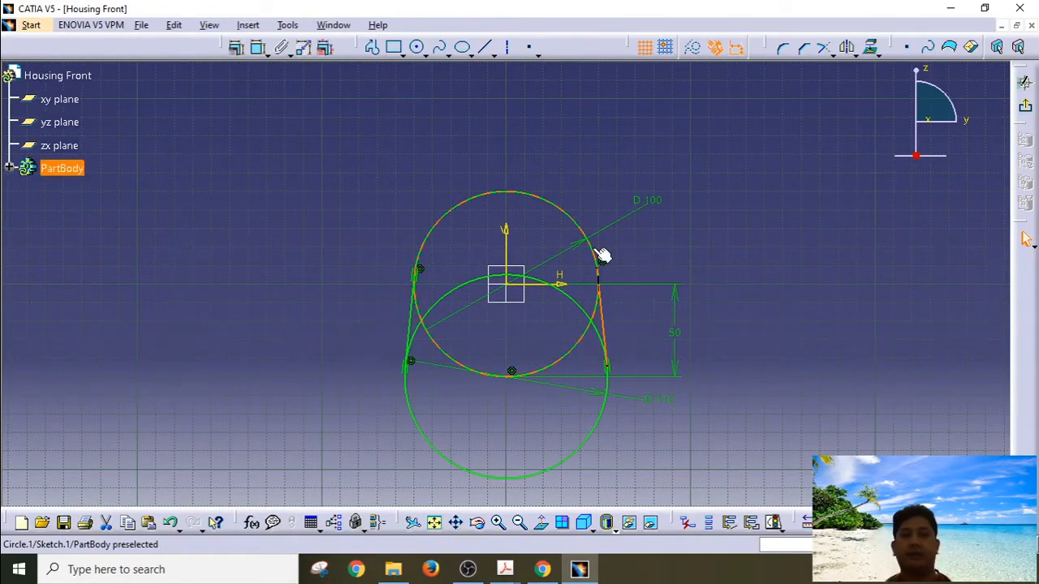
pyautogui.keyDown('ctrl'); pyautogui.click(596, 258); pyautogui.keyUp('ctrl')
pyautogui.click(236, 47)
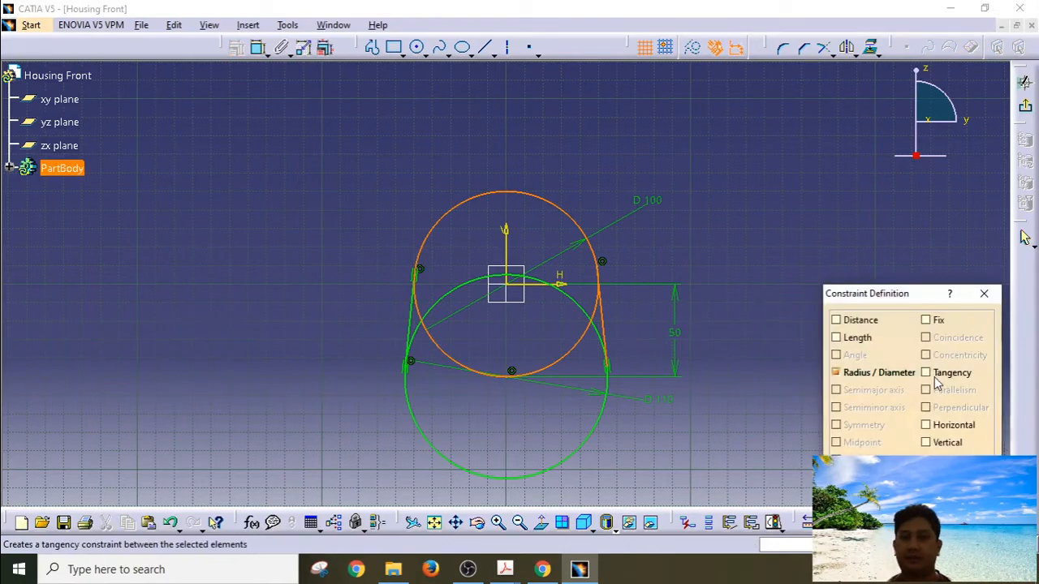
pyautogui.click(926, 372)
pyautogui.click(933, 475)
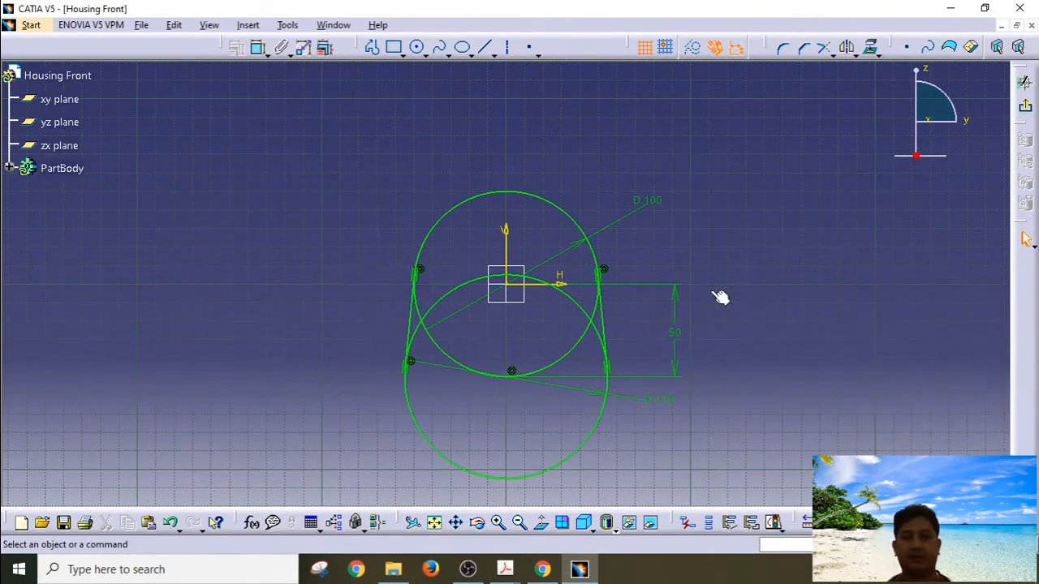
# Draw a horizontal line about 27 mm long across the bottom of the lower circle, with both endpoints on the circle.
pyautogui.click(484, 47)
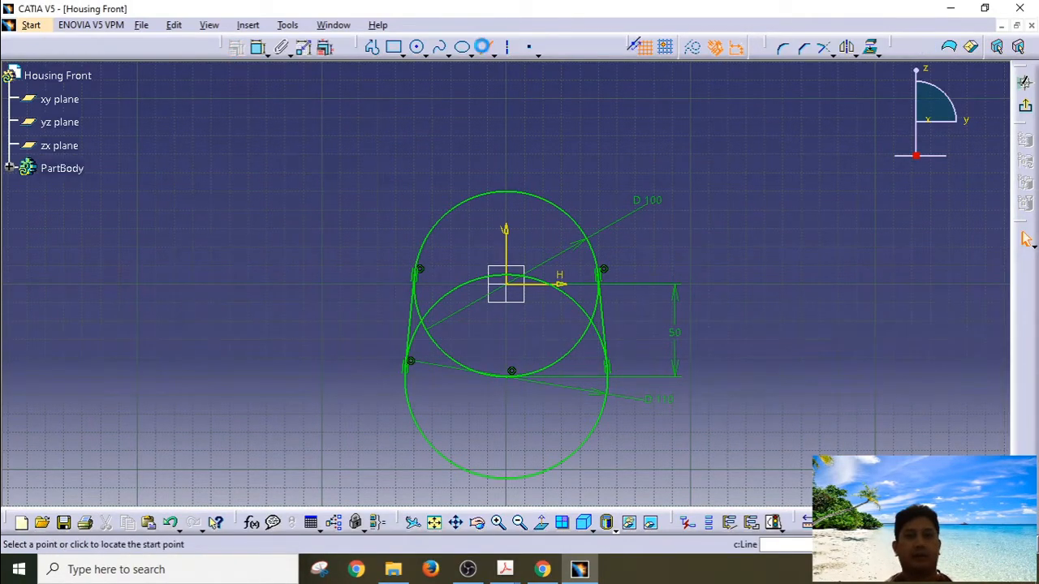
pyautogui.moveTo(493, 345)
pyautogui.mouseDown(button='middle')
pyautogui.moveTo(500, 177)
pyautogui.moveTo(482, 341)
pyautogui.mouseUp(button='middle')
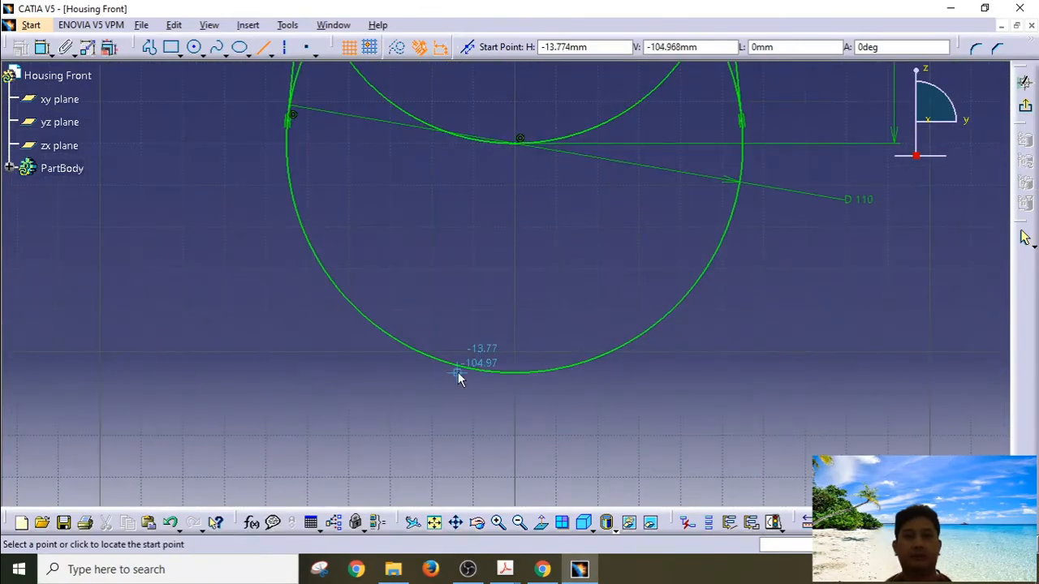
pyautogui.click(462, 365)
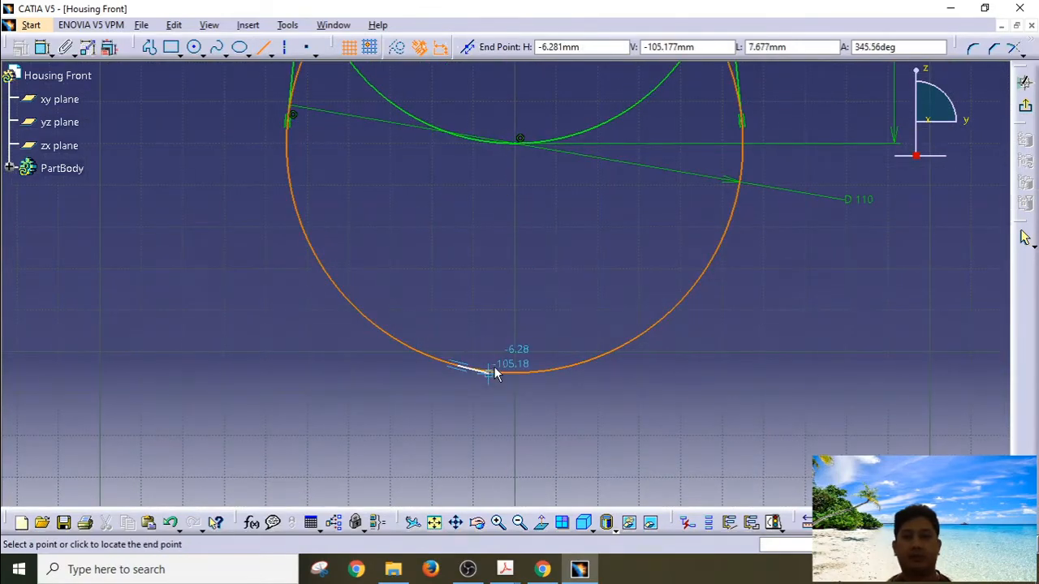
pyautogui.click(571, 366)
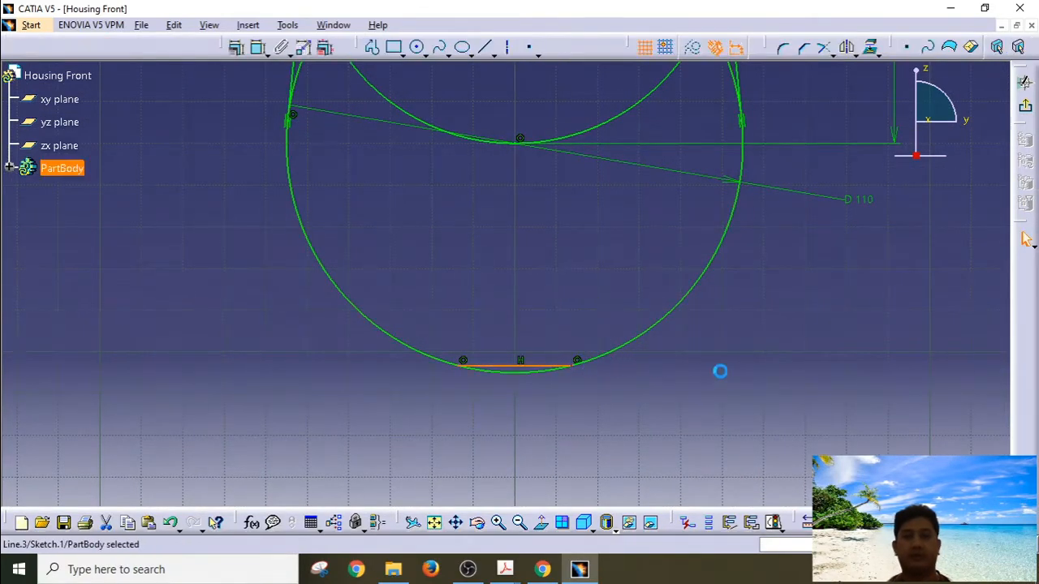
pyautogui.moveTo(721, 371)
pyautogui.keyDown('ctrl'); pyautogui.mouseDown(button='middle')
pyautogui.moveTo(720, 390)
pyautogui.moveTo(649, 419)
pyautogui.mouseUp(button='middle'); pyautogui.keyUp('ctrl')
pyautogui.moveTo(452, 387)
pyautogui.keyDown('ctrl'); pyautogui.mouseDown(button='middle')
pyautogui.moveTo(448, 378)
pyautogui.moveTo(494, 336)
pyautogui.moveTo(486, 359)
pyautogui.moveTo(408, 399)
pyautogui.mouseUp(button='middle'); pyautogui.keyUp('ctrl')
pyautogui.press('Escape')
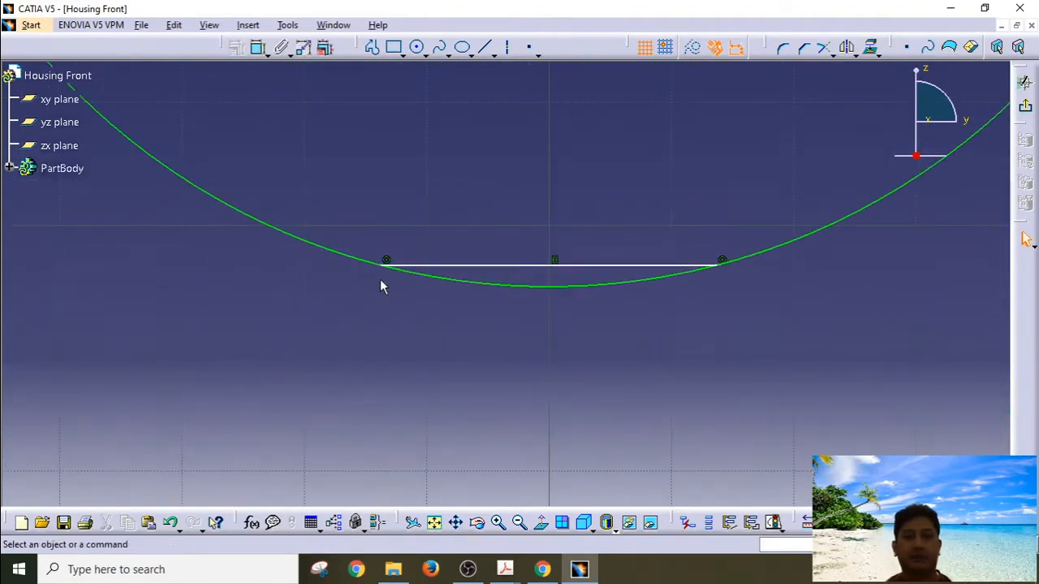
# Constrain the two endpoints of the bottom line to be symmetric about the vertical axis.
pyautogui.click(383, 263)
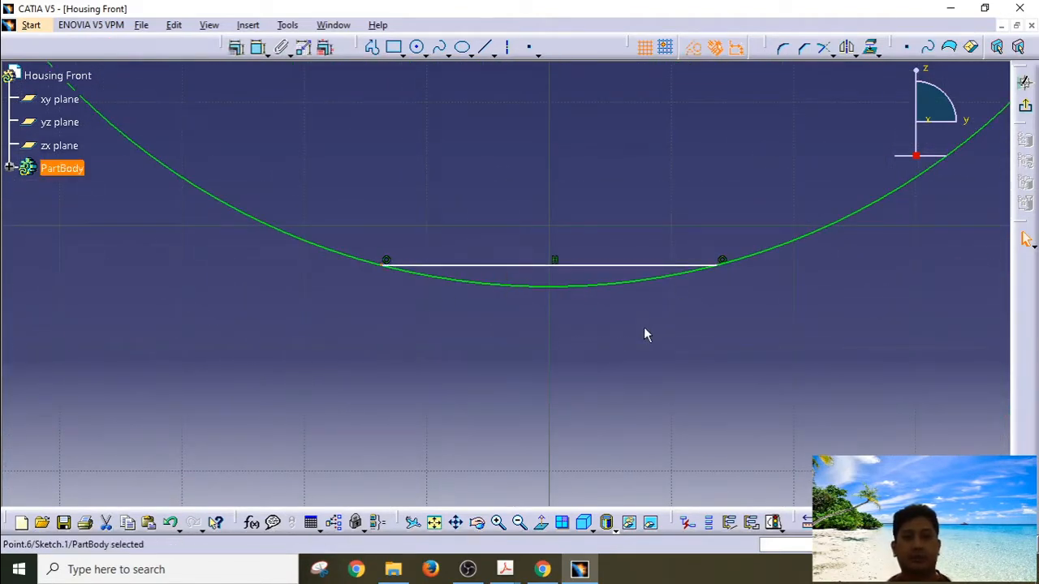
pyautogui.keyDown('ctrl'); pyautogui.click(721, 265); pyautogui.keyUp('ctrl')
pyautogui.moveTo(652, 185)
pyautogui.keyDown('ctrl'); pyautogui.mouseDown(button='middle')
pyautogui.moveTo(588, 229)
pyautogui.moveTo(587, 455)
pyautogui.moveTo(560, 371)
pyautogui.moveTo(554, 311)
pyautogui.mouseUp(button='middle'); pyautogui.keyUp('ctrl')
pyautogui.keyDown('ctrl'); pyautogui.click(523, 138); pyautogui.keyUp('ctrl')
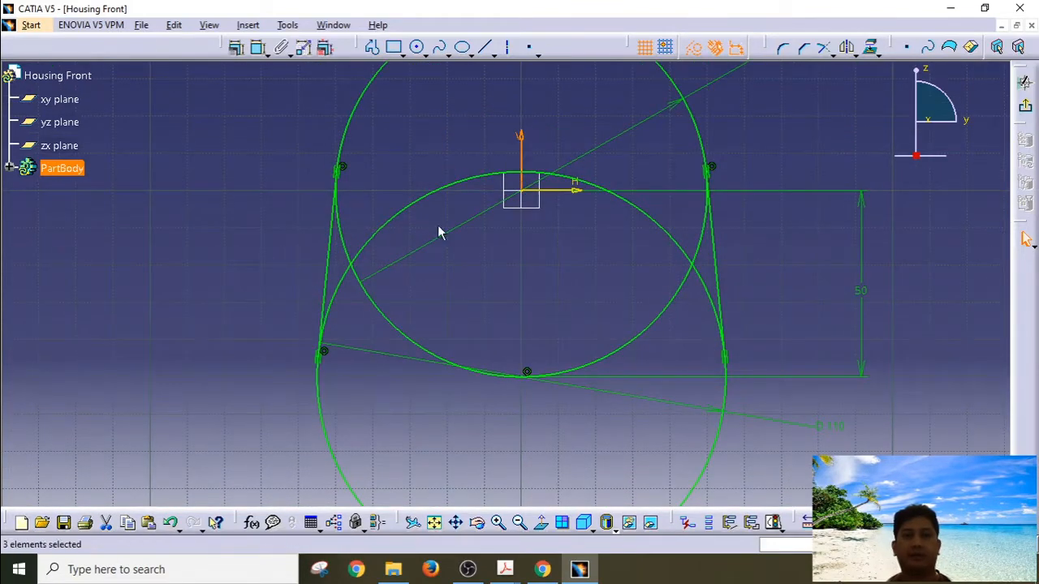
pyautogui.click(236, 47)
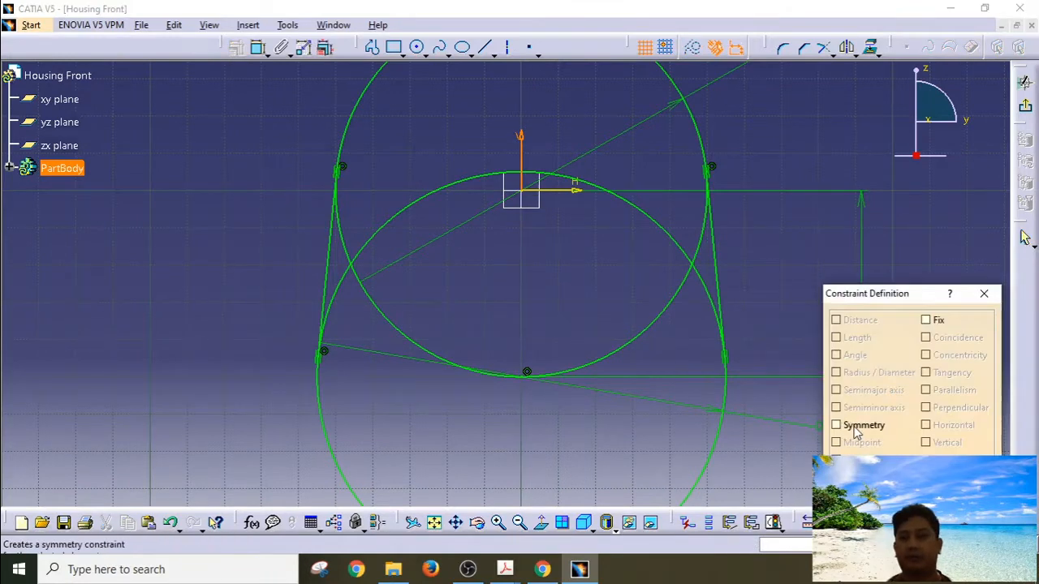
pyautogui.click(907, 489)
# Dimension the bottom horizontal line and set its length to 30 mm.
pyautogui.moveTo(837, 433); pyautogui.dragTo(847, 151, button='middle')
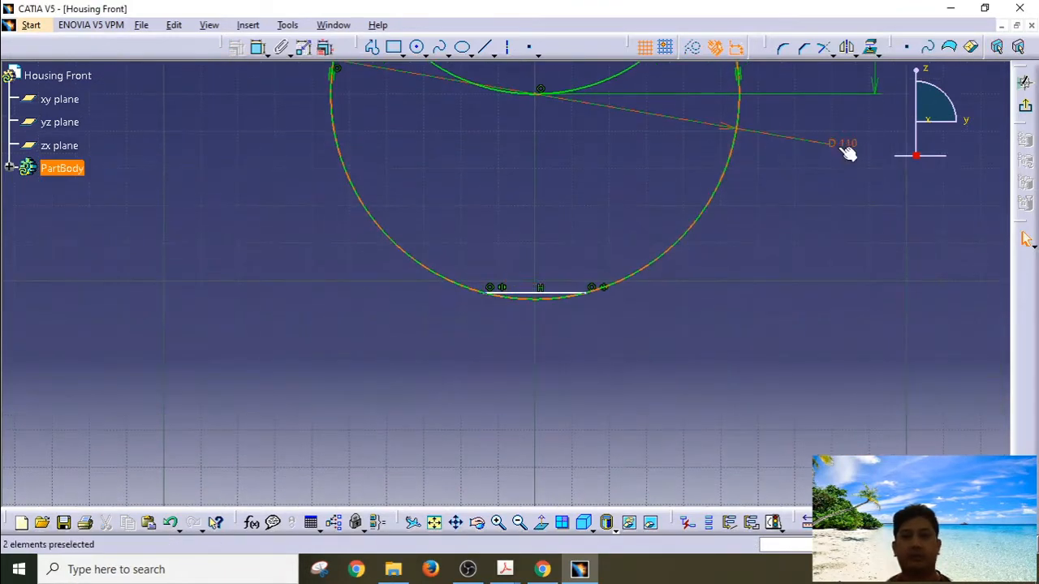
pyautogui.moveTo(620, 335); pyautogui.dragTo(631, 365, button='middle')
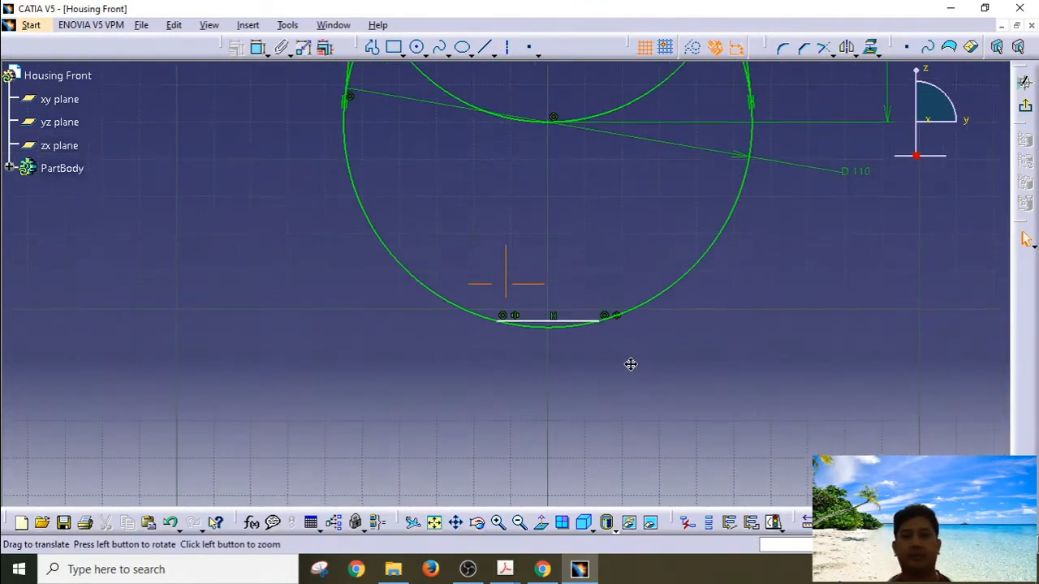
pyautogui.click(576, 326)
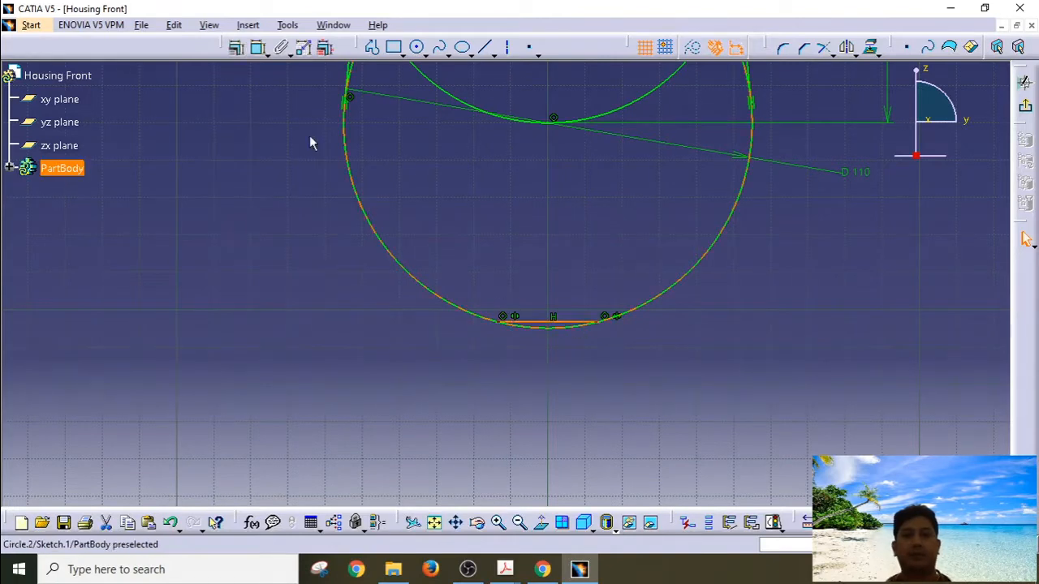
pyautogui.click(259, 47)
pyautogui.click(557, 367)
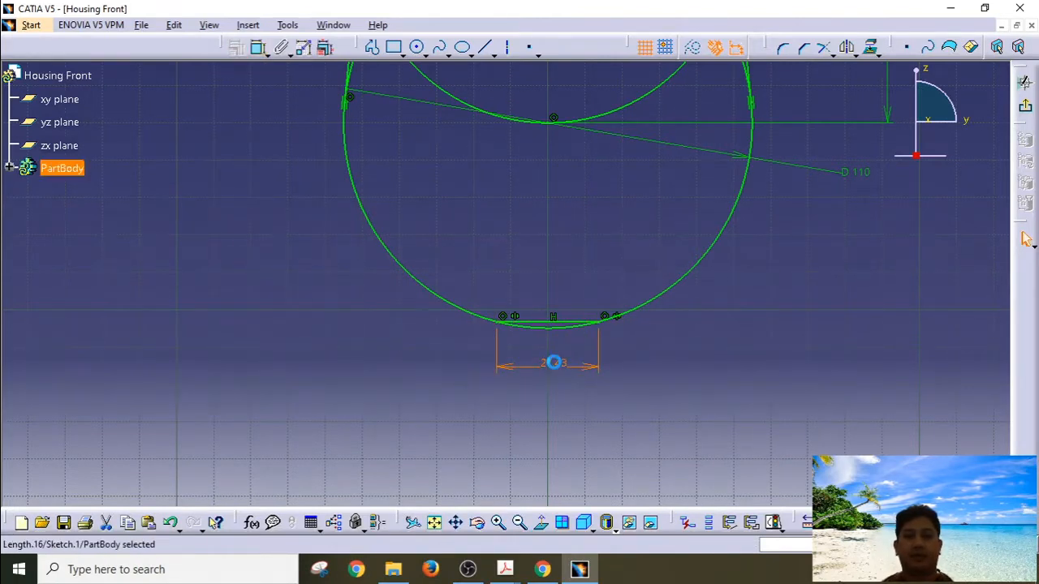
pyautogui.doubleClick(555, 365)
pyautogui.write('30mm')
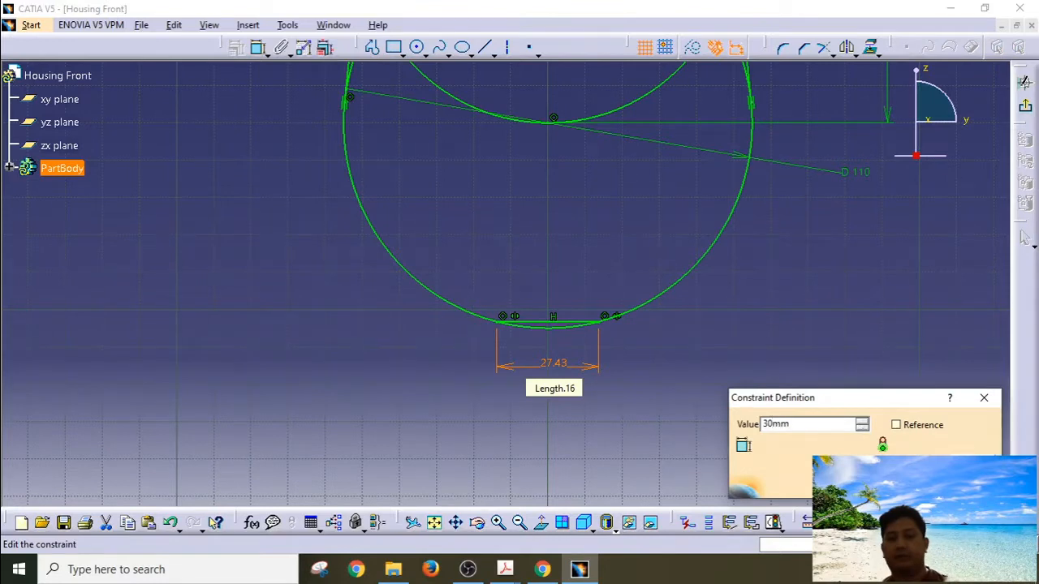
pyautogui.press('Return')
# Quick-trim the inner arcs of both circles and the arc below the bottom line, leaving one closed outer profile.
pyautogui.moveTo(682, 316)
pyautogui.mouseDown(button='middle')
pyautogui.moveTo(689, 366)
pyautogui.moveTo(585, 327)
pyautogui.moveTo(581, 351)
pyautogui.mouseUp(button='middle')
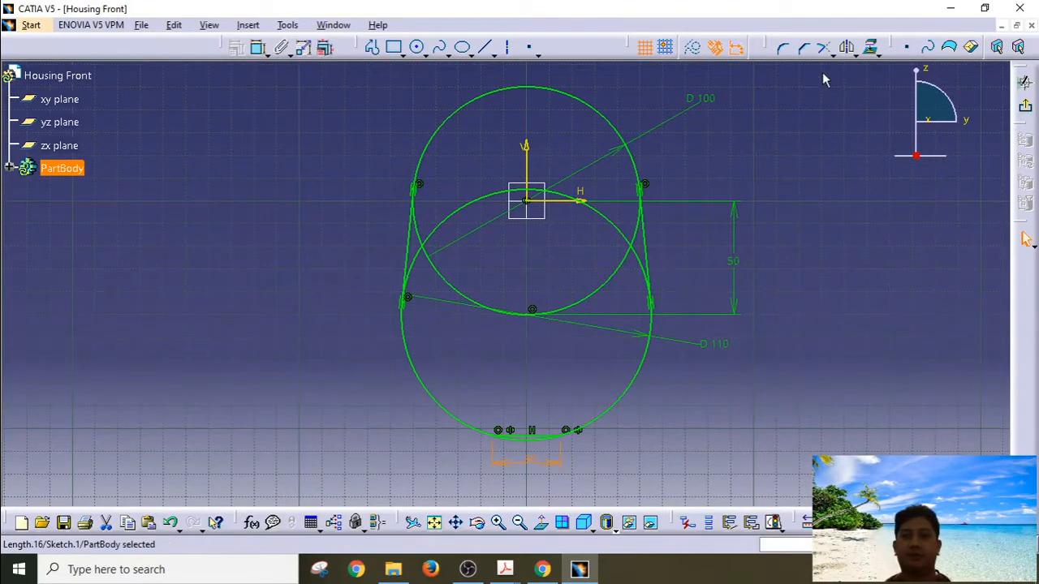
pyautogui.click(832, 53)
pyautogui.click(843, 116)
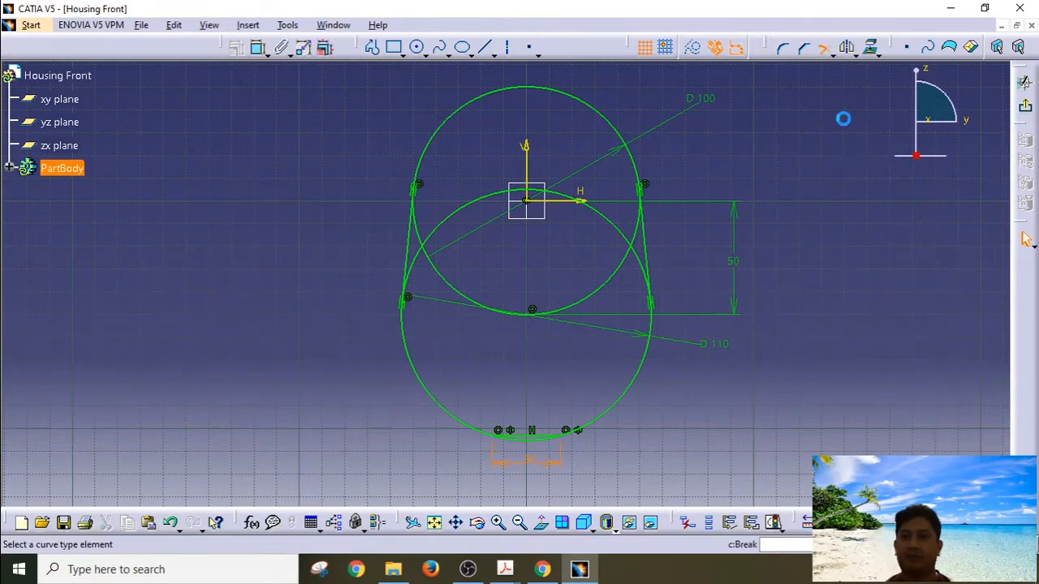
pyautogui.click(475, 199)
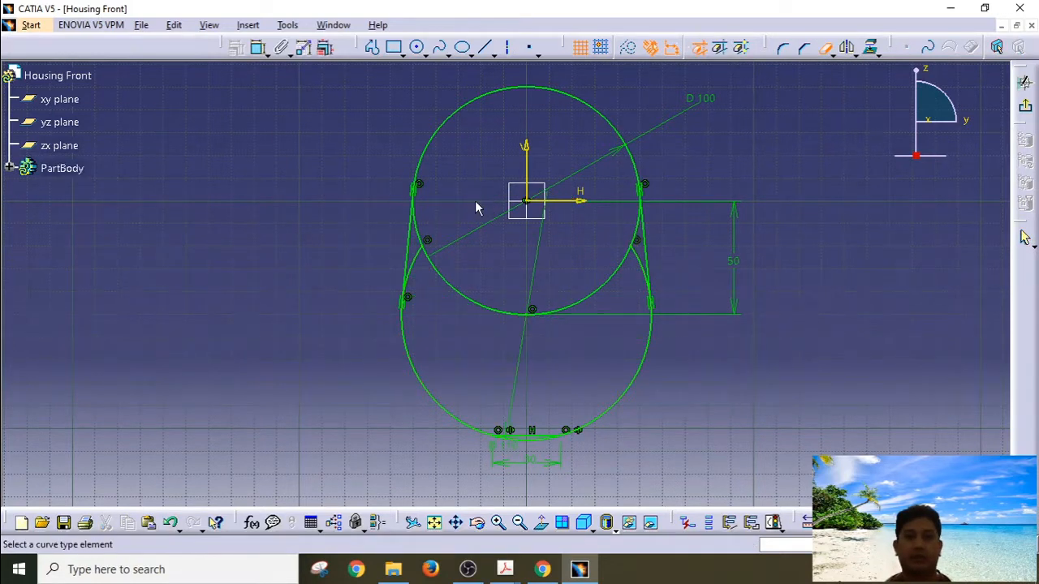
pyautogui.click(479, 300)
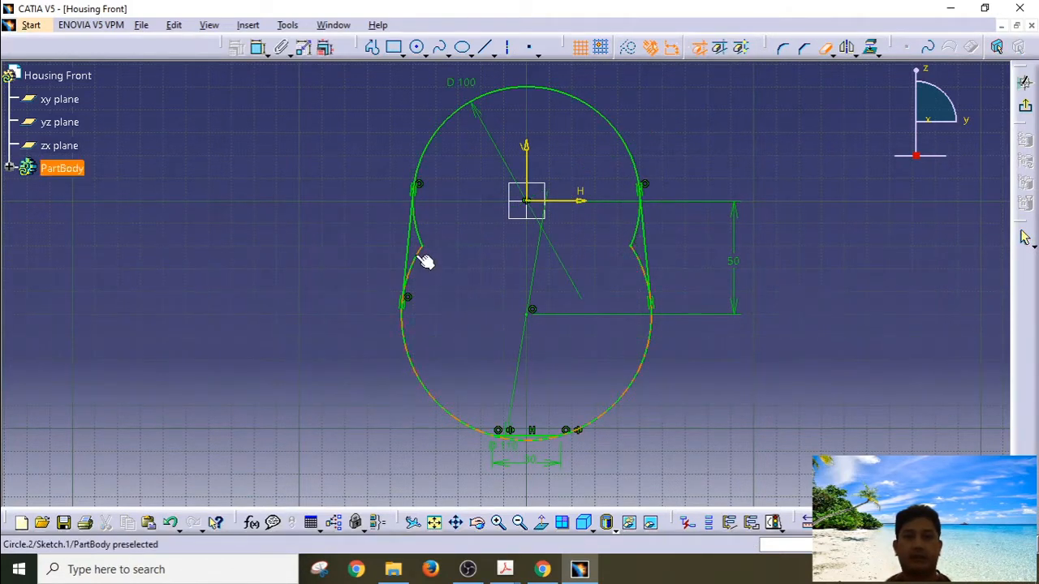
pyautogui.click(428, 248)
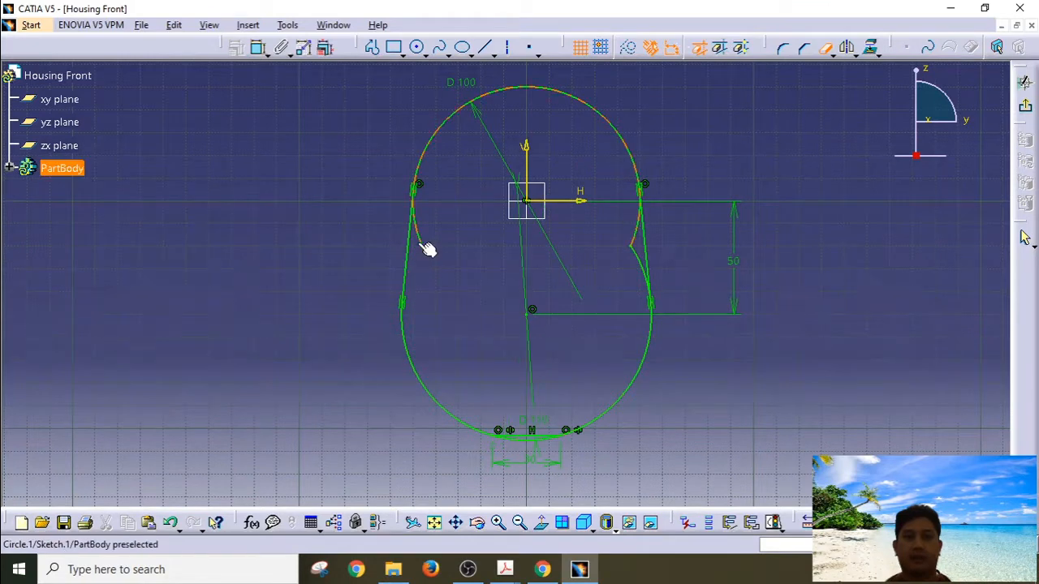
pyautogui.click(643, 236)
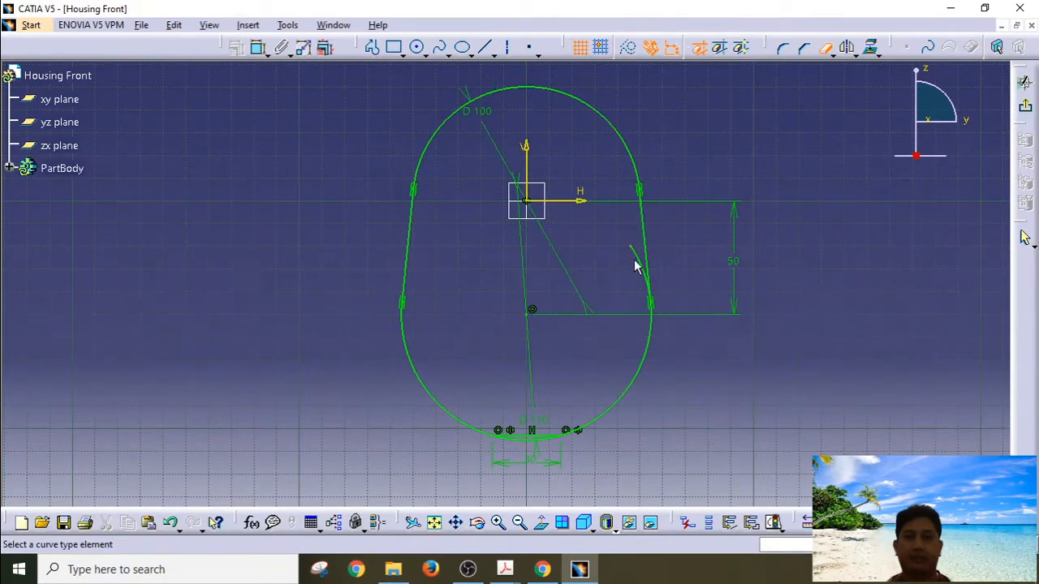
pyautogui.click(531, 445)
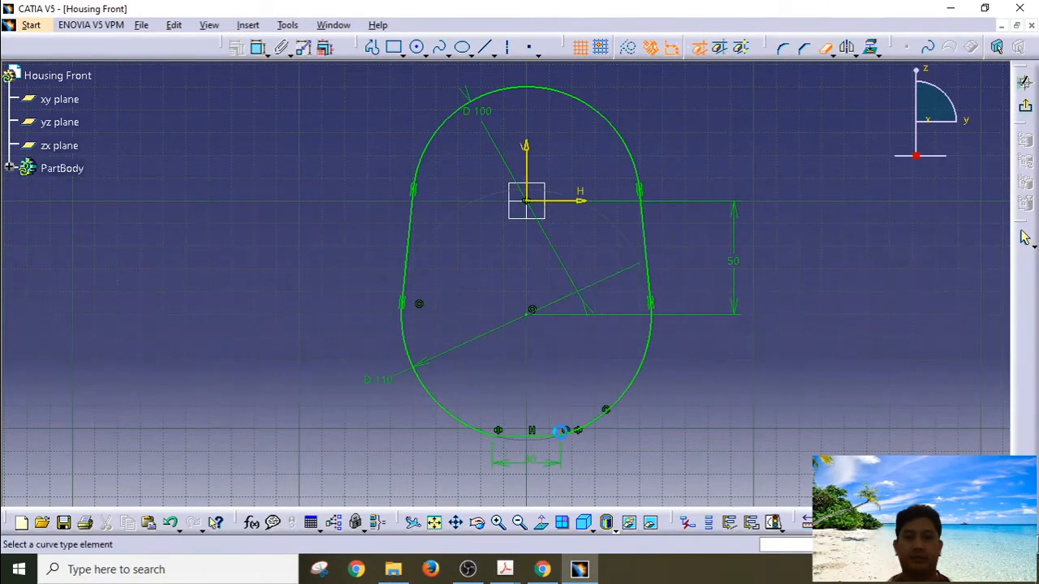
pyautogui.click(826, 48)
# Exit the sketch and start a Pad of the closed profile with a length of 7 mm.
pyautogui.moveTo(772, 197)
pyautogui.mouseDown(button='middle')
pyautogui.moveTo(728, 220)
pyautogui.moveTo(614, 230)
pyautogui.moveTo(671, 267)
pyautogui.moveTo(661, 241)
pyautogui.moveTo(717, 221)
pyautogui.mouseUp(button='middle')
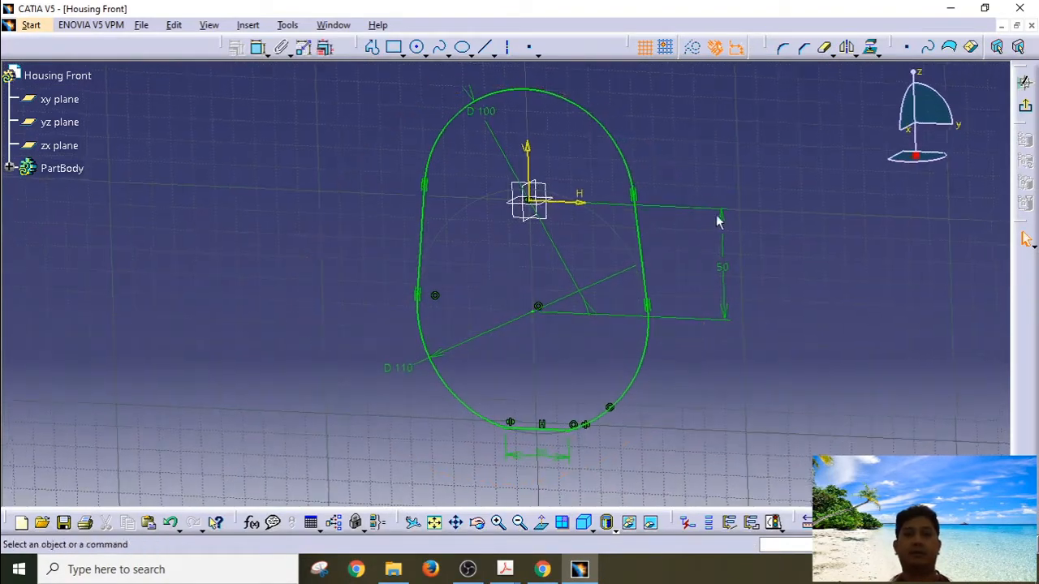
pyautogui.click(1024, 107)
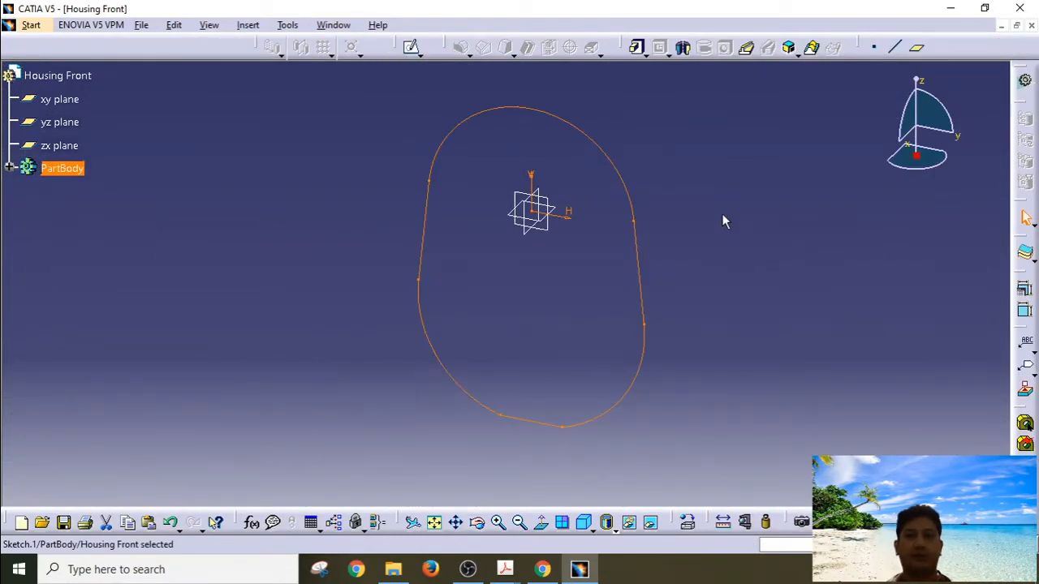
pyautogui.click(638, 48)
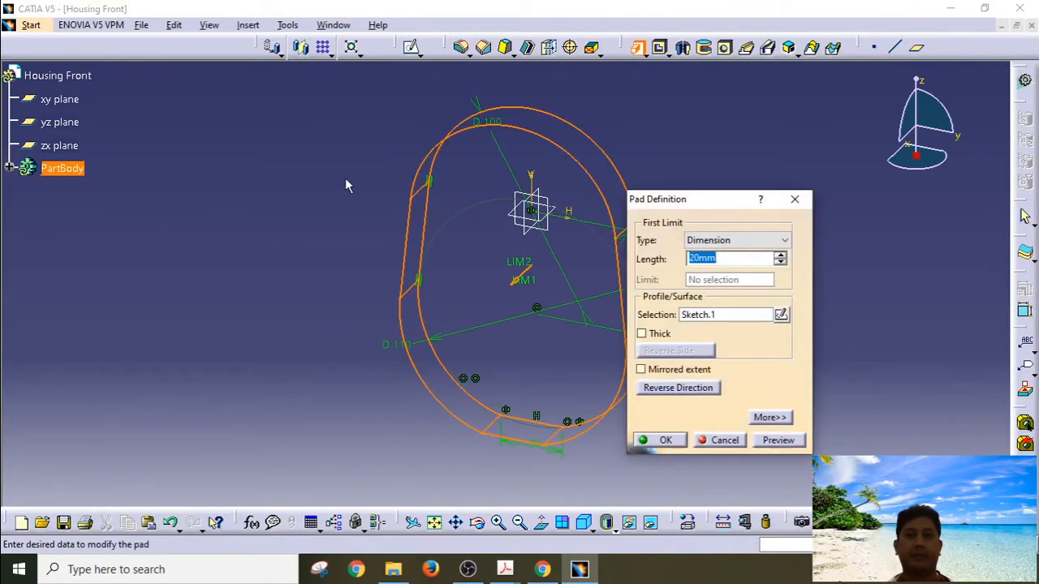
pyautogui.moveTo(346, 186); pyautogui.dragTo(192, 338, button='middle')
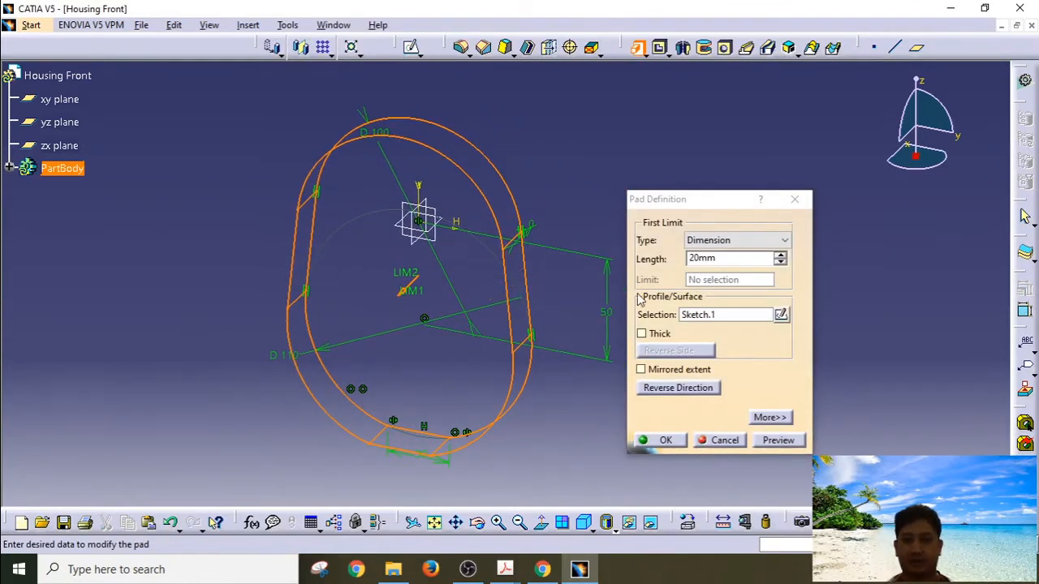
pyautogui.click(674, 259)
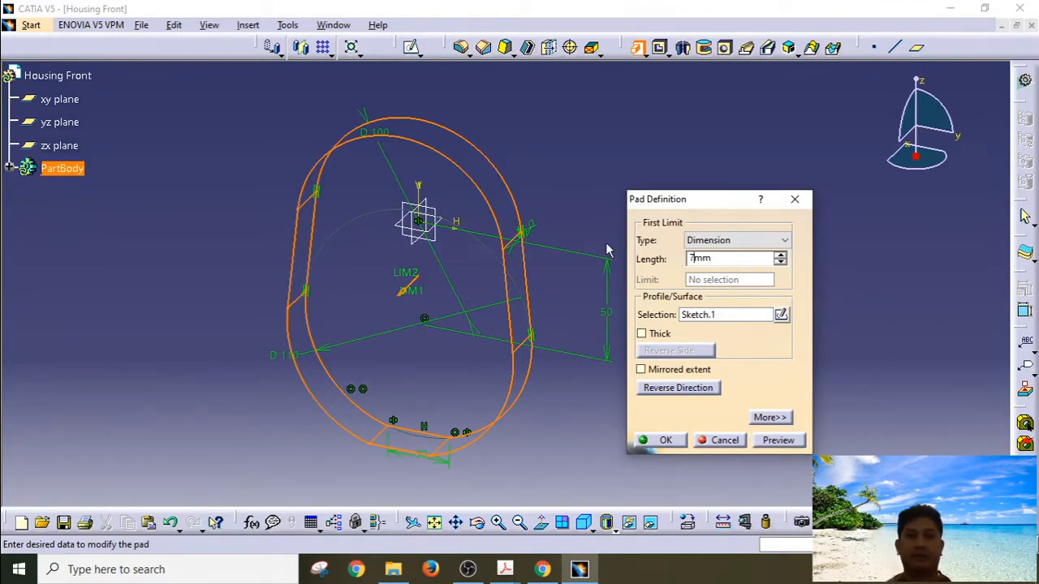
# Make the pad thick with Thickness1 0 mm and Thickness2 12 mm, preview it and create it.
pyautogui.click(654, 334)
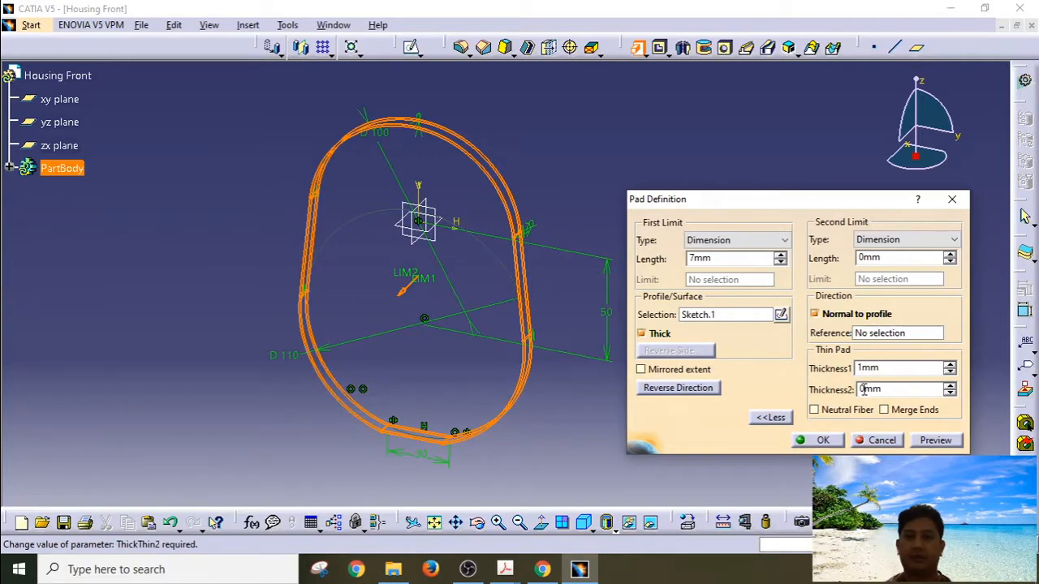
pyautogui.write('2')
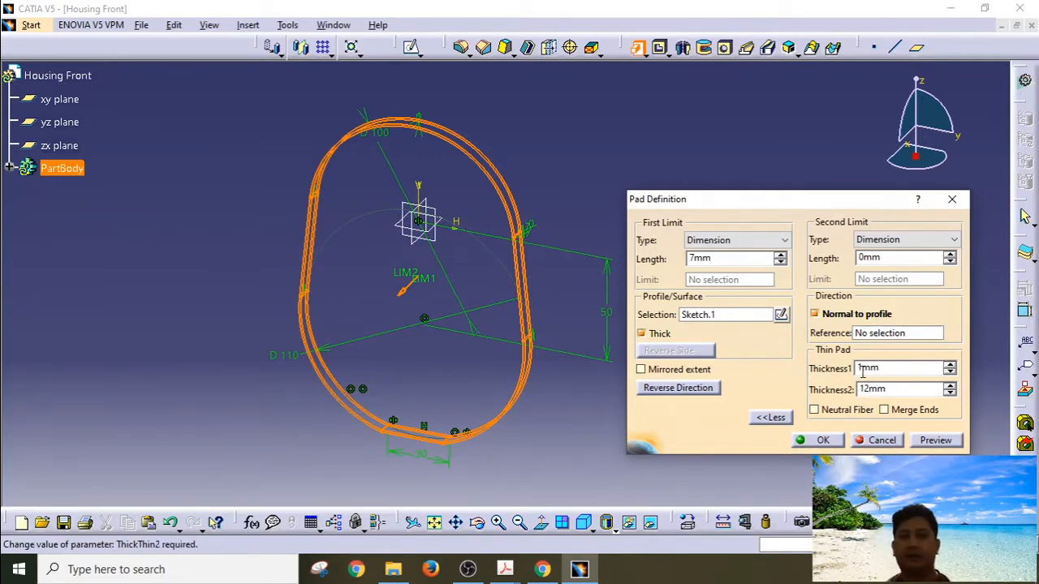
pyautogui.moveTo(863, 369); pyautogui.dragTo(855, 369)
pyautogui.write('0')
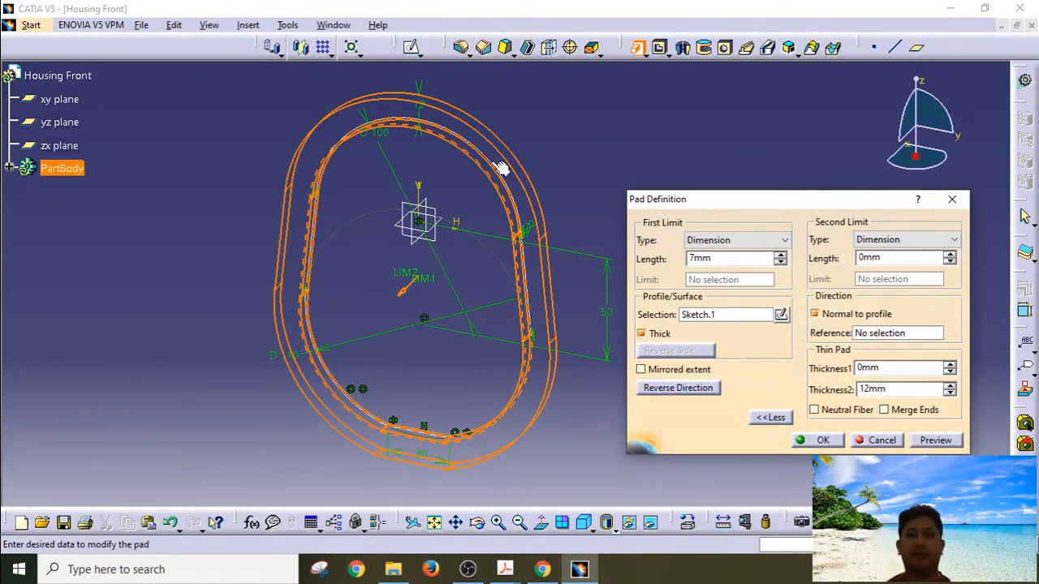
pyautogui.click(935, 440)
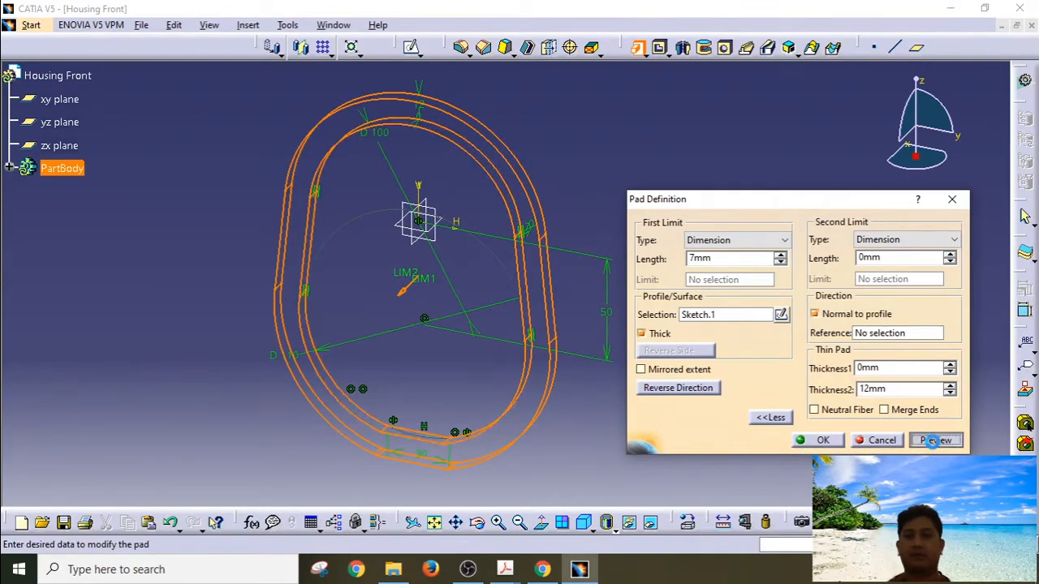
pyautogui.click(823, 441)
# Edit the ring-shaped pad and reverse its extrusion direction.
pyautogui.moveTo(731, 291); pyautogui.dragTo(568, 374, button='middle')
pyautogui.moveTo(371, 289); pyautogui.dragTo(439, 276, button='middle')
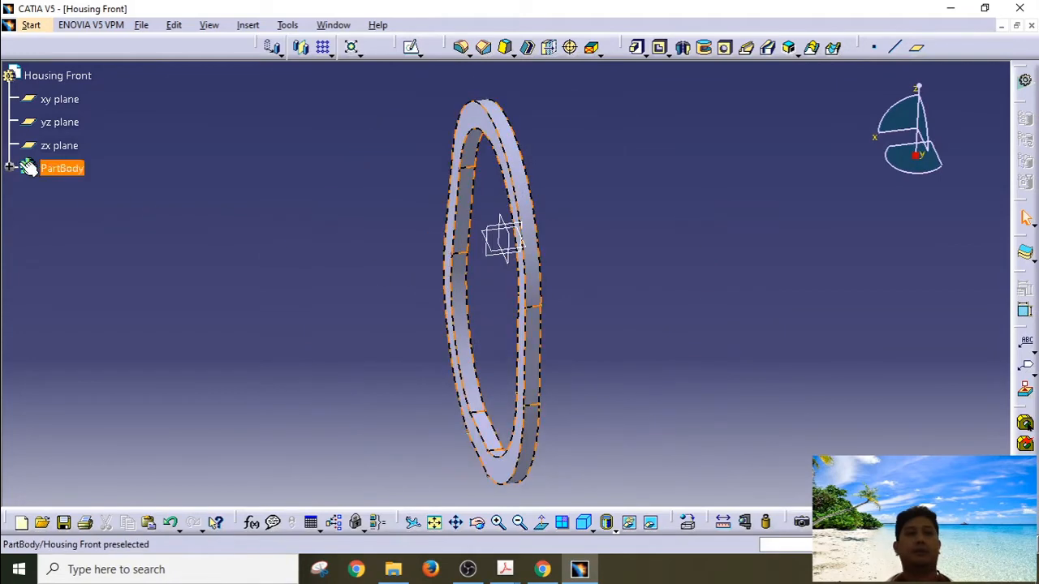
pyautogui.click(9, 168)
pyautogui.doubleClick(70, 191)
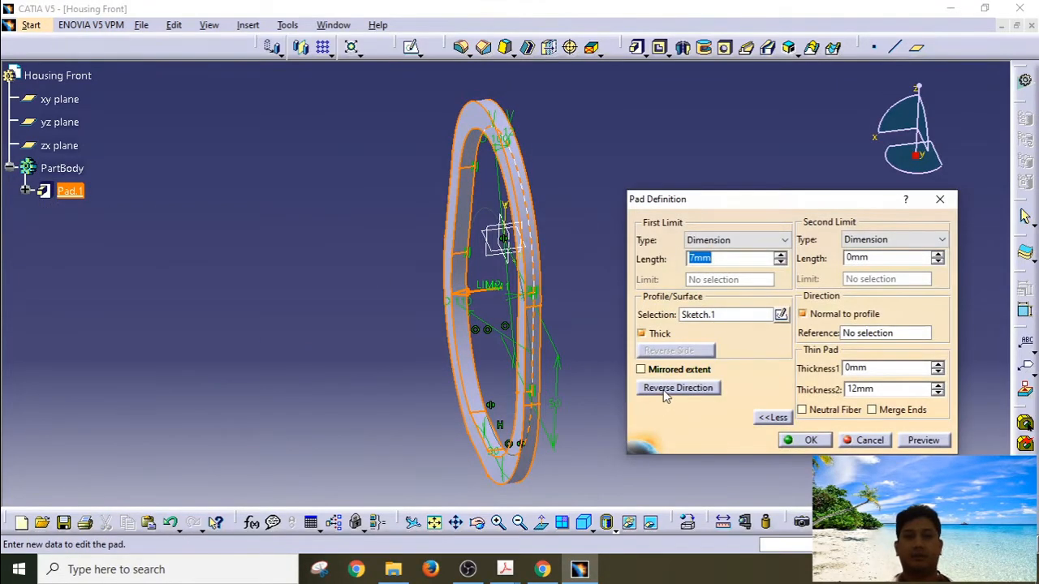
pyautogui.click(666, 391)
pyautogui.click(811, 442)
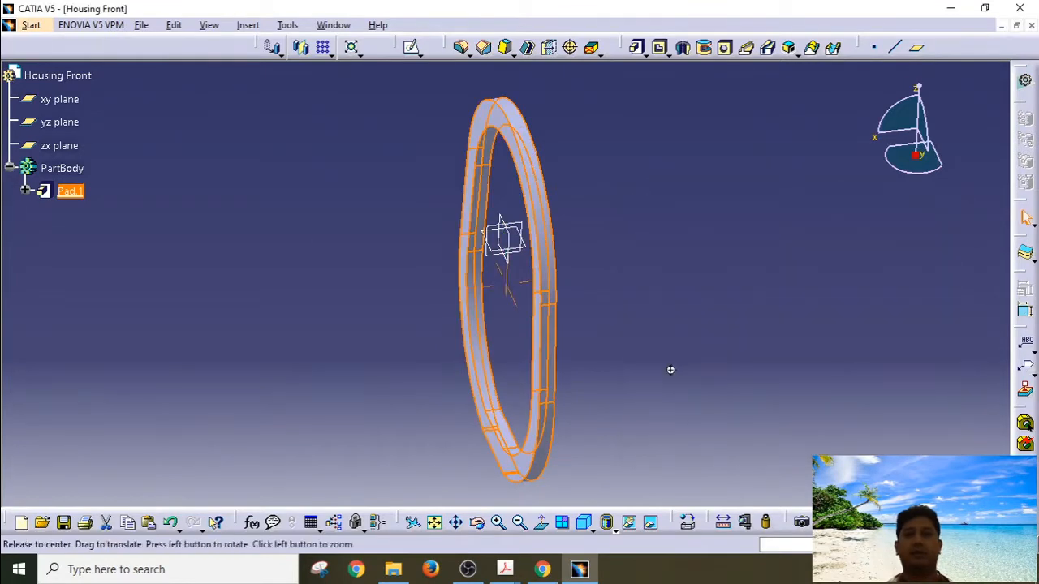
pyautogui.moveTo(670, 366); pyautogui.dragTo(674, 310, button='middle')
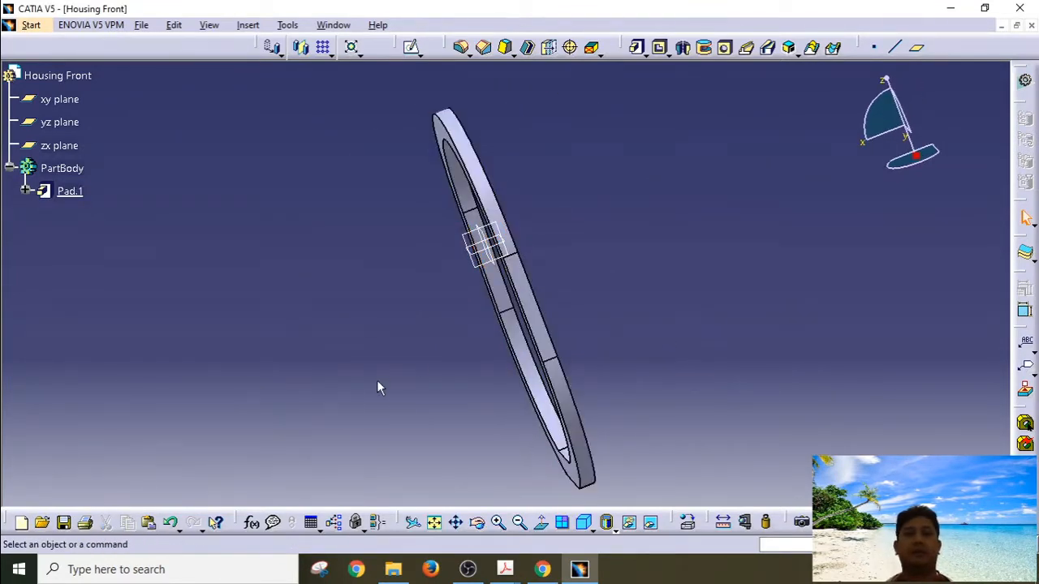
pyautogui.moveTo(330, 347); pyautogui.dragTo(341, 300, button='middle')
pyautogui.moveTo(501, 271); pyautogui.dragTo(504, 314, button='middle')
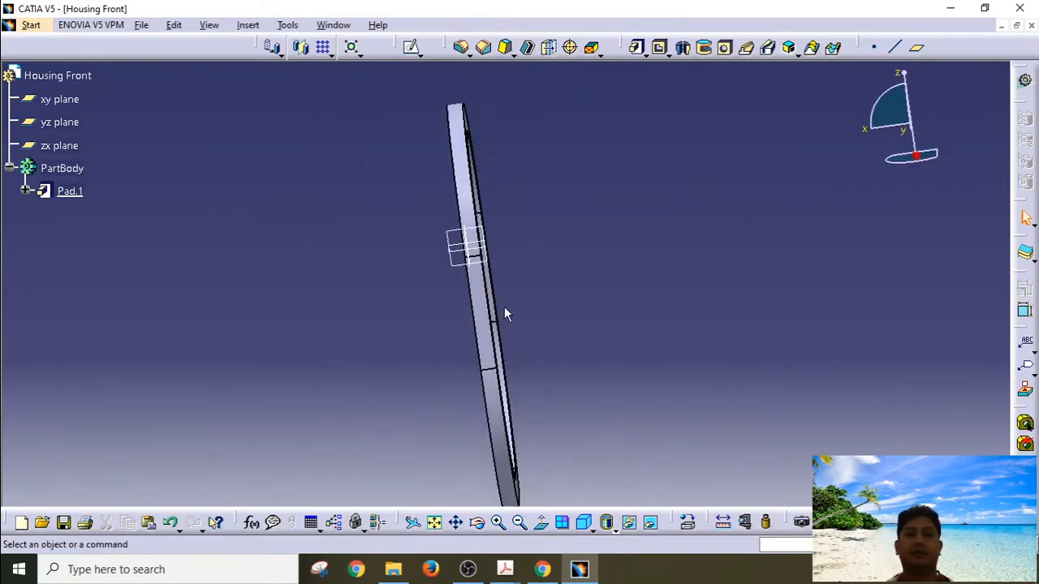
pyautogui.moveTo(579, 294); pyautogui.dragTo(590, 268, button='middle')
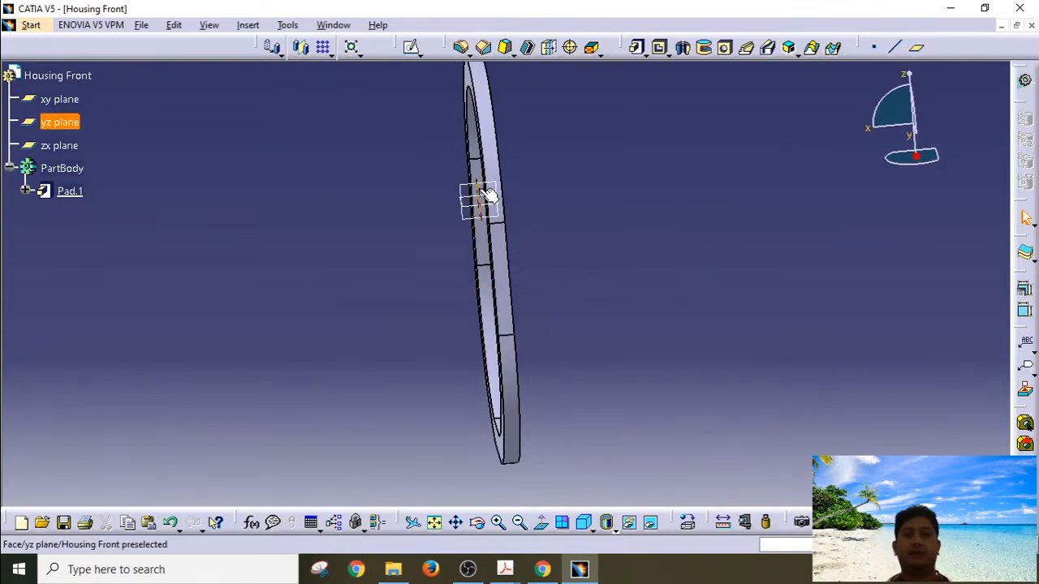
# Start a second Pad from Sketch.1, the profile already used for the ring.
pyautogui.moveTo(363, 266)
pyautogui.mouseDown(button='middle')
pyautogui.moveTo(344, 303)
pyautogui.moveTo(401, 313)
pyautogui.moveTo(444, 297)
pyautogui.moveTo(451, 267)
pyautogui.moveTo(429, 302)
pyautogui.moveTo(378, 299)
pyautogui.moveTo(381, 275)
pyautogui.mouseUp(button='middle')
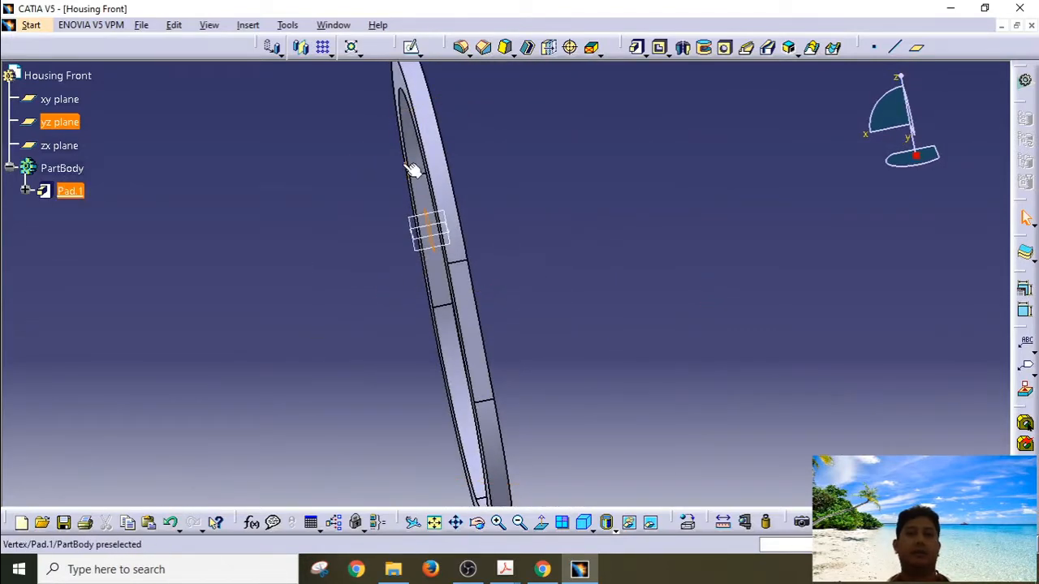
pyautogui.moveTo(607, 292); pyautogui.dragTo(473, 316, button='middle')
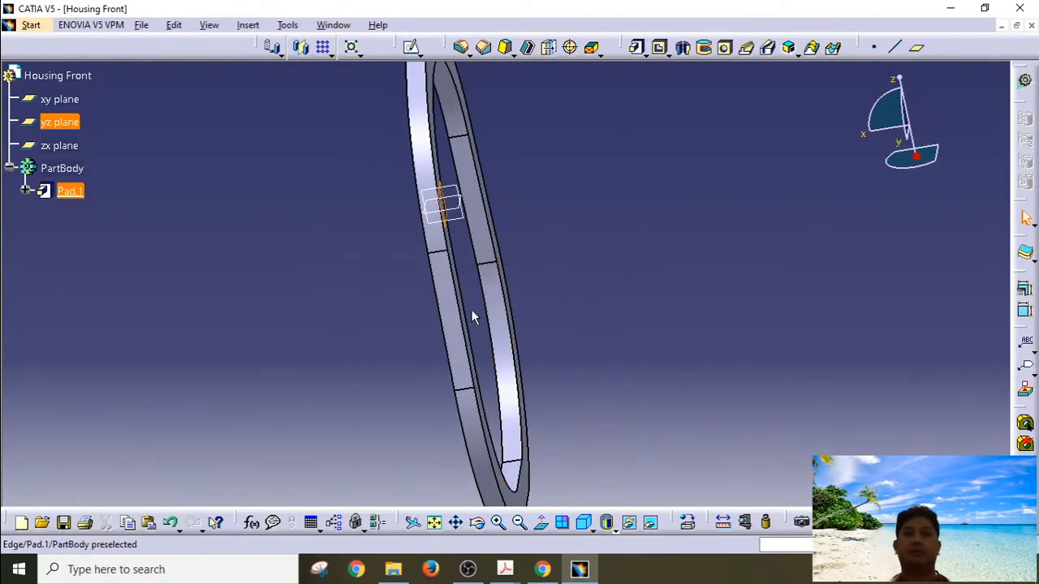
pyautogui.moveTo(635, 262); pyautogui.dragTo(601, 284, button='middle')
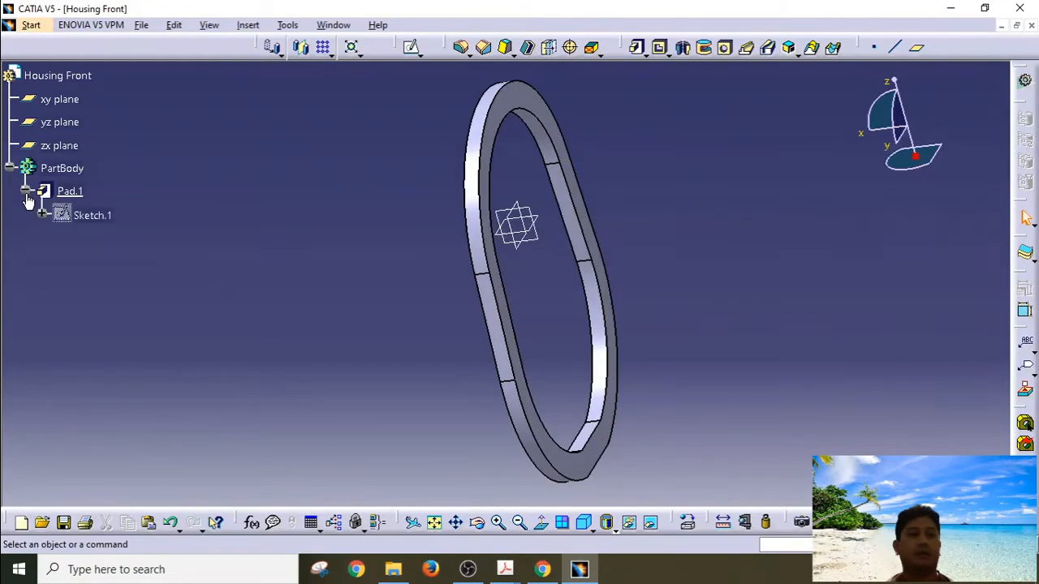
pyautogui.click(81, 216)
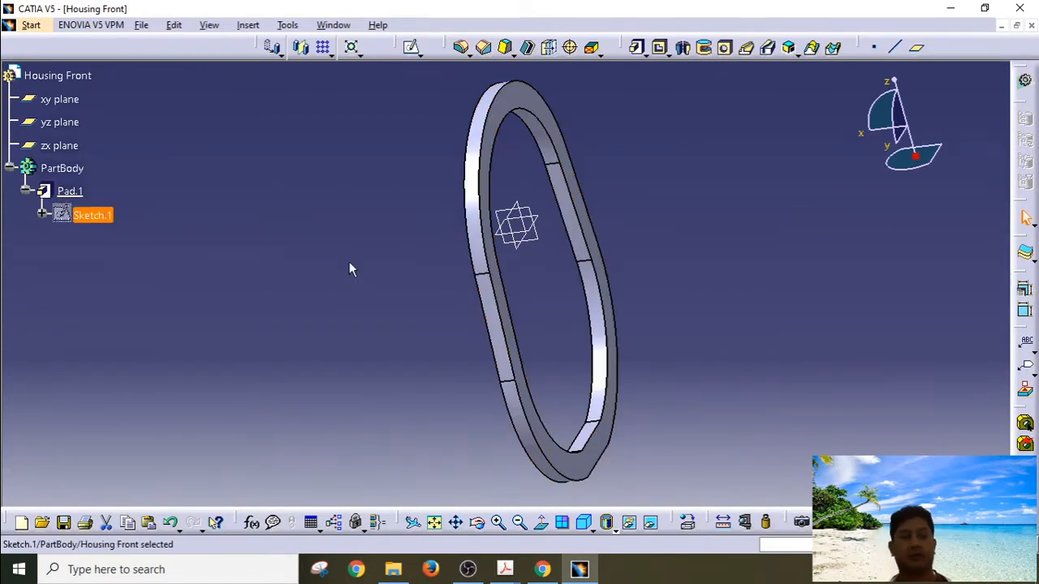
pyautogui.click(638, 49)
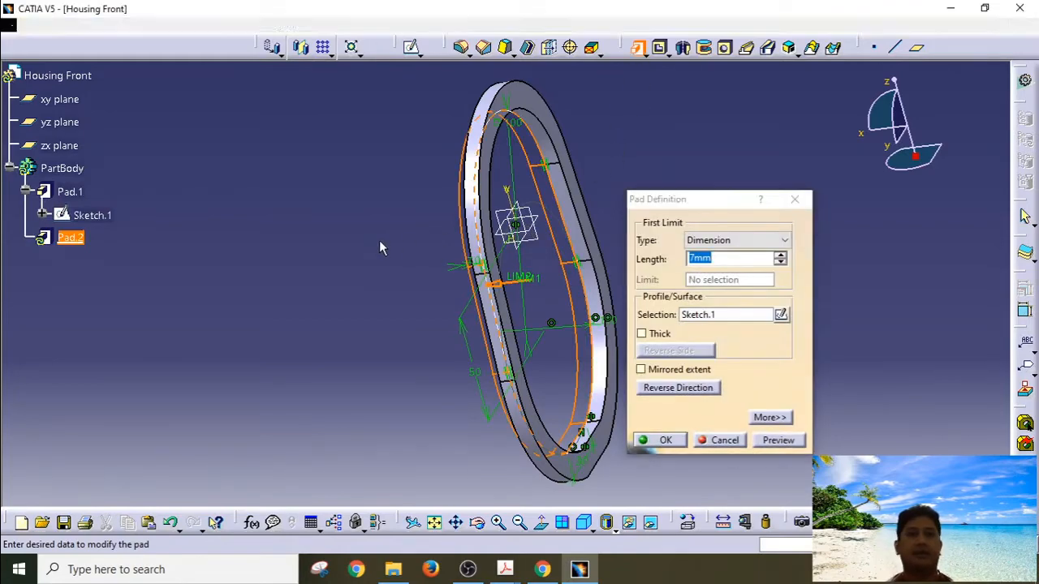
pyautogui.moveTo(382, 243); pyautogui.dragTo(286, 272, button='middle')
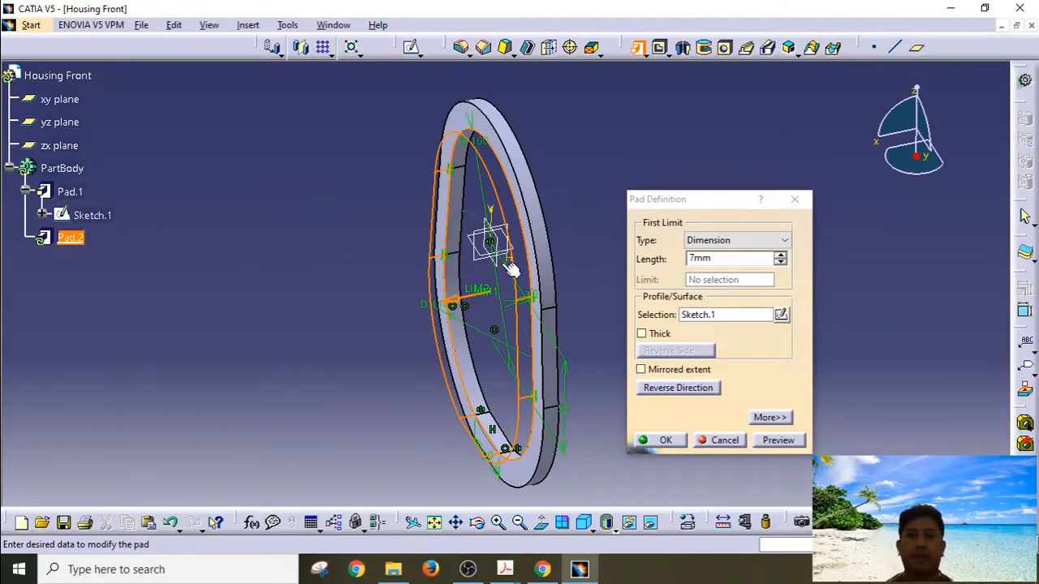
# Set the pad's first limit length to 0 mm and second limit length to -2 mm, and preview it.
pyautogui.click(694, 258)
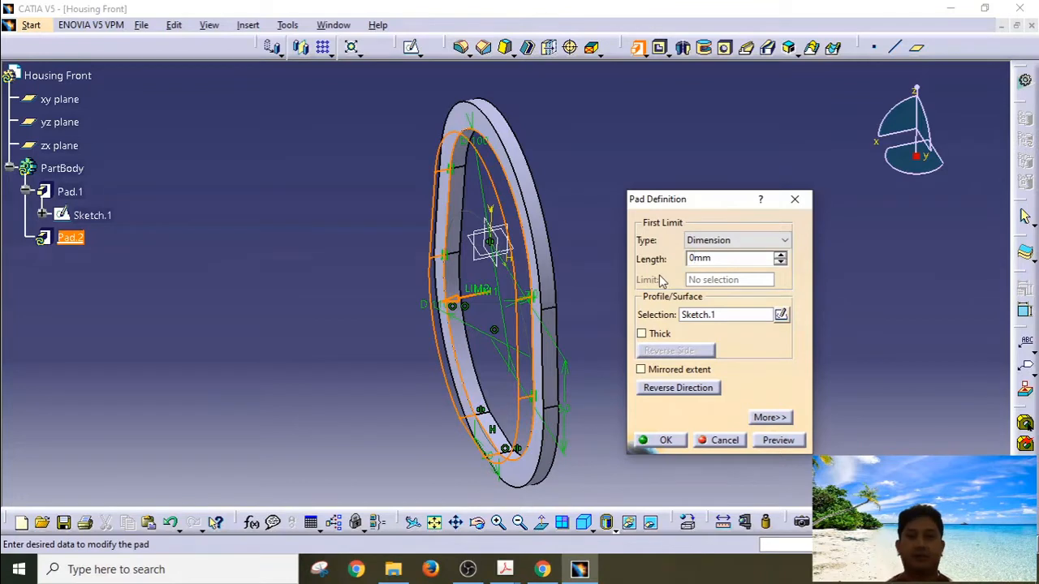
pyautogui.click(778, 418)
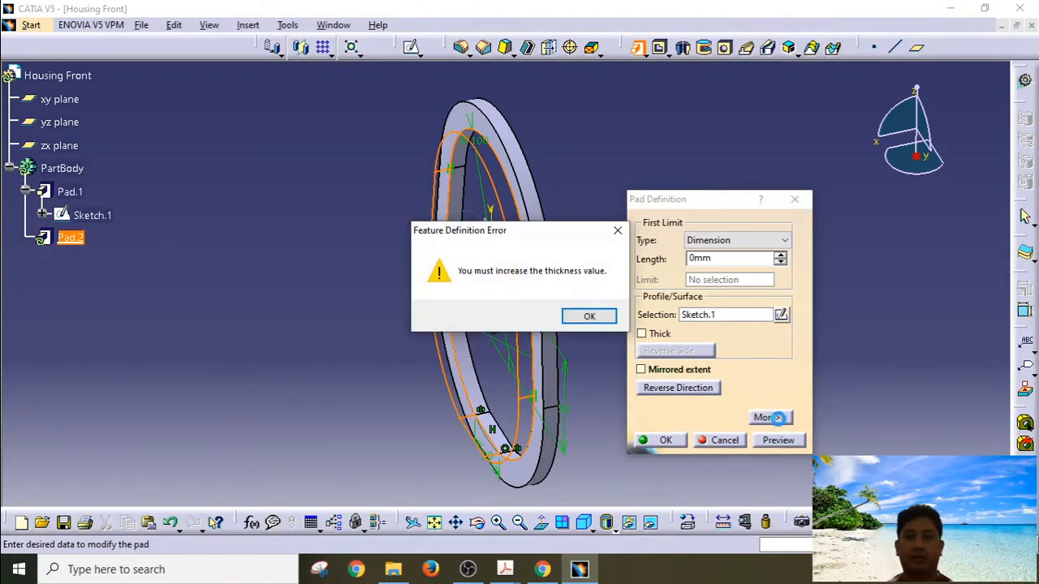
pyautogui.click(588, 317)
pyautogui.click(769, 417)
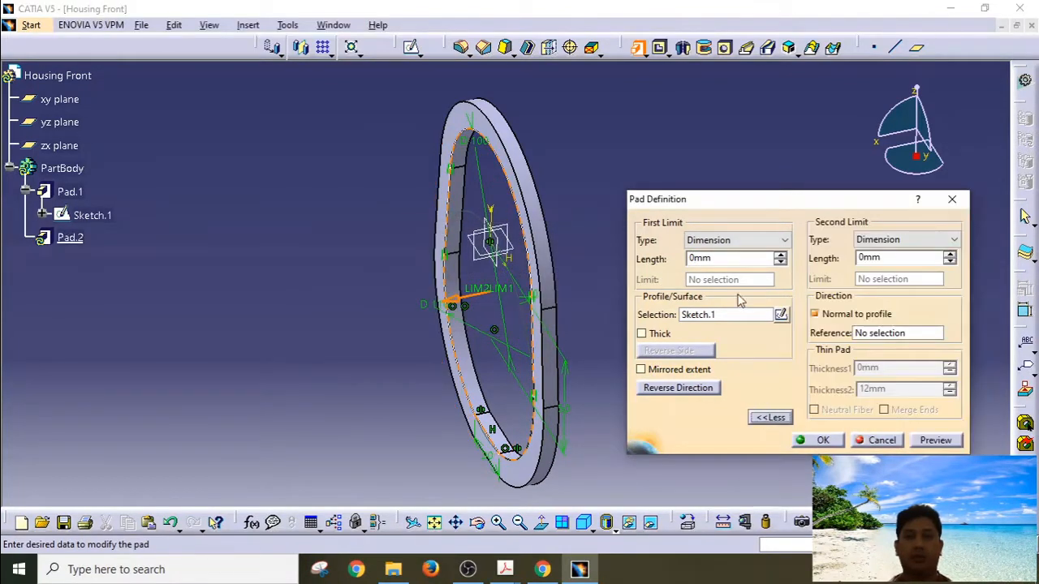
pyautogui.moveTo(423, 254); pyautogui.dragTo(381, 247, button='middle')
pyautogui.click(409, 305)
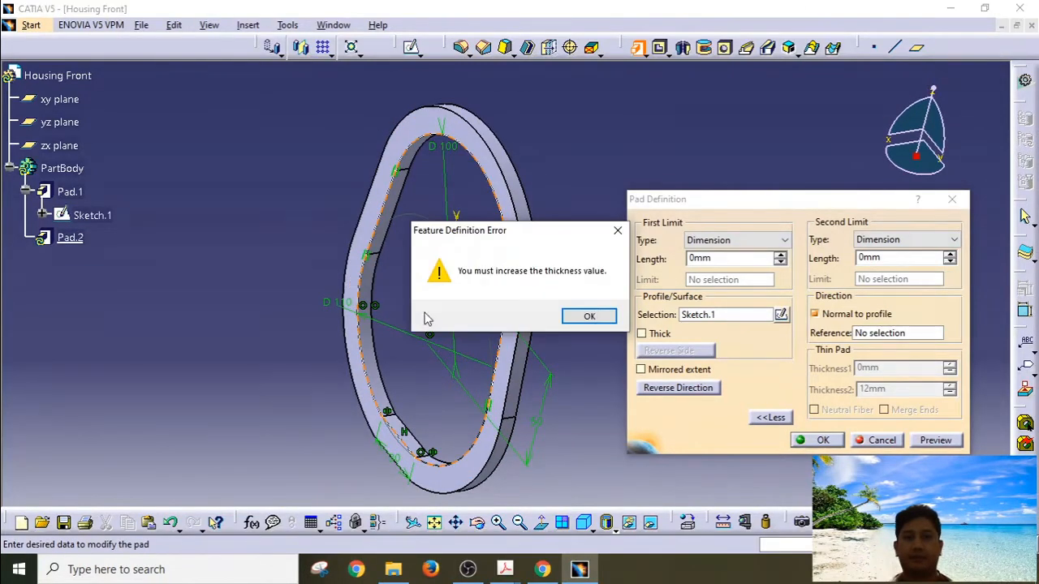
pyautogui.click(607, 315)
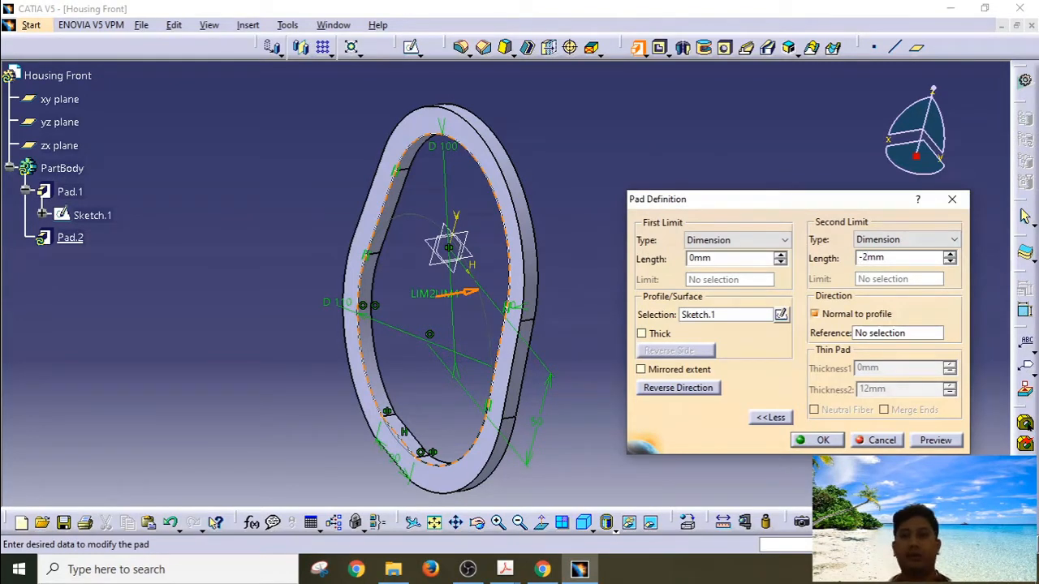
pyautogui.moveTo(482, 305); pyautogui.dragTo(383, 265, button='middle')
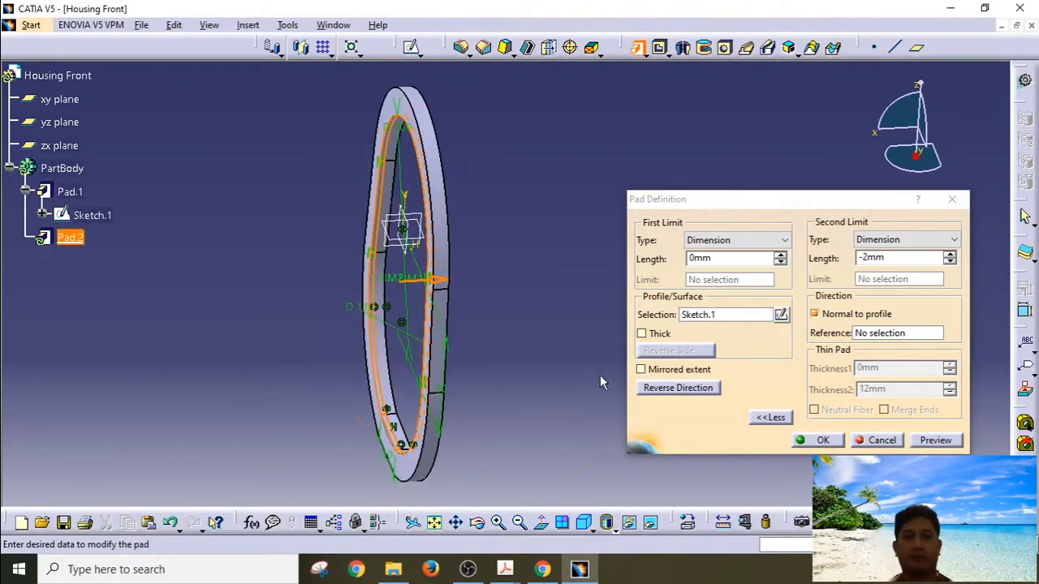
pyautogui.click(934, 440)
# Try reversing the extrusion direction of the plate inside the ring and create the pad.
pyautogui.moveTo(563, 317); pyautogui.dragTo(477, 354, button='middle')
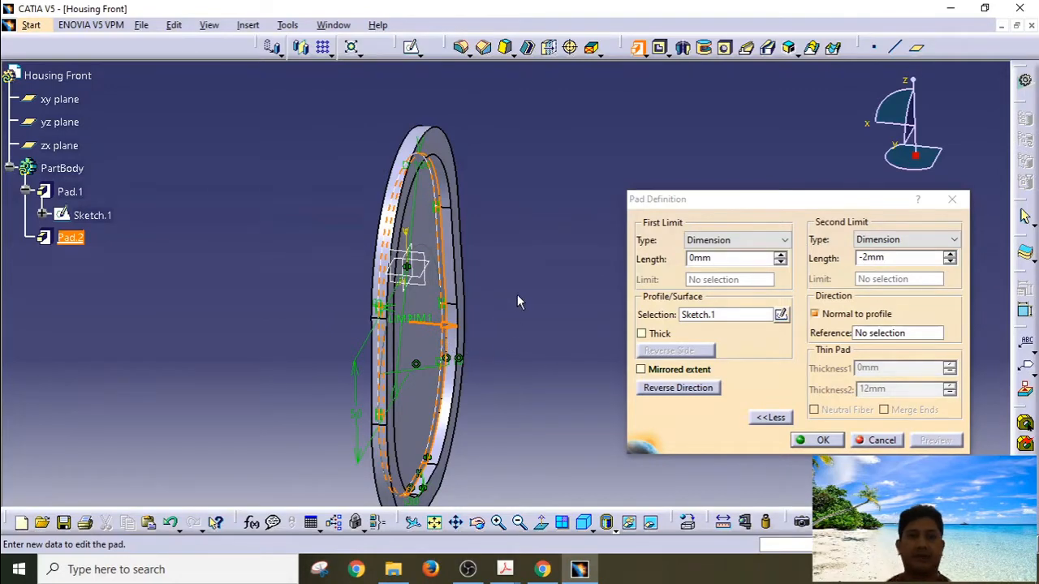
pyautogui.moveTo(520, 302); pyautogui.dragTo(535, 264, button='middle')
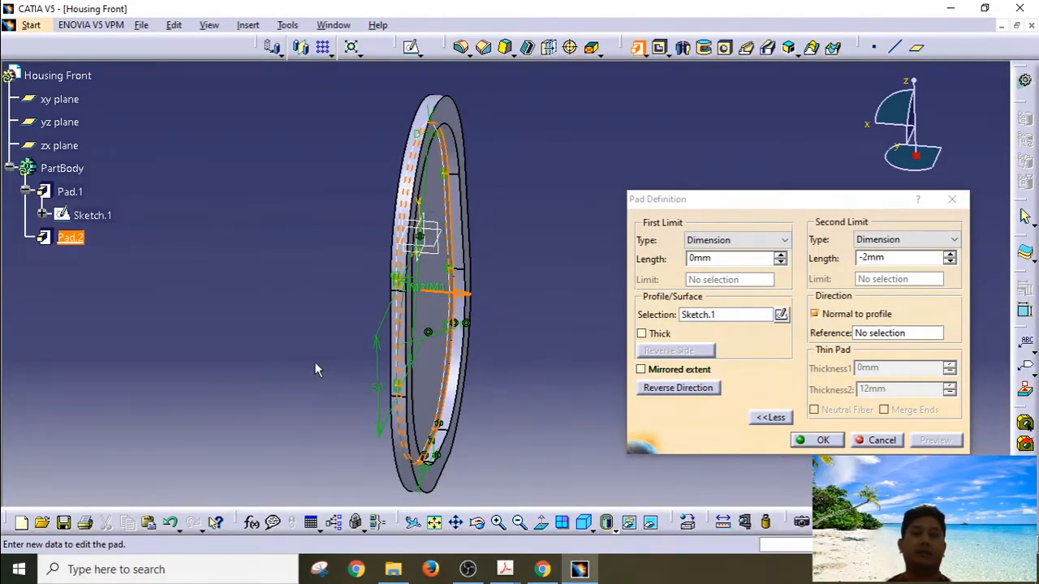
pyautogui.moveTo(315, 369); pyautogui.dragTo(493, 374, button='middle')
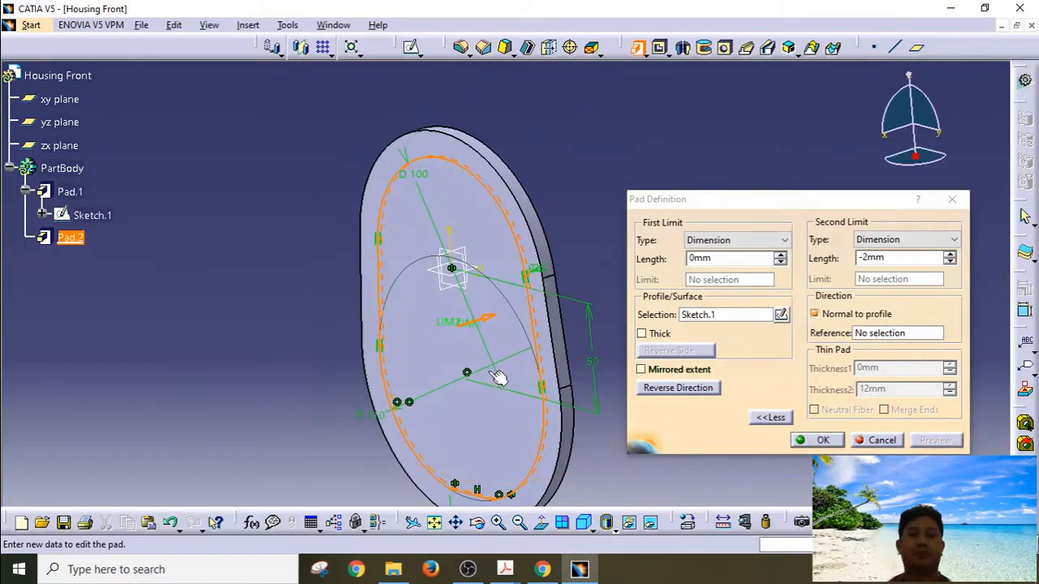
pyautogui.moveTo(404, 358); pyautogui.dragTo(355, 286, button='middle')
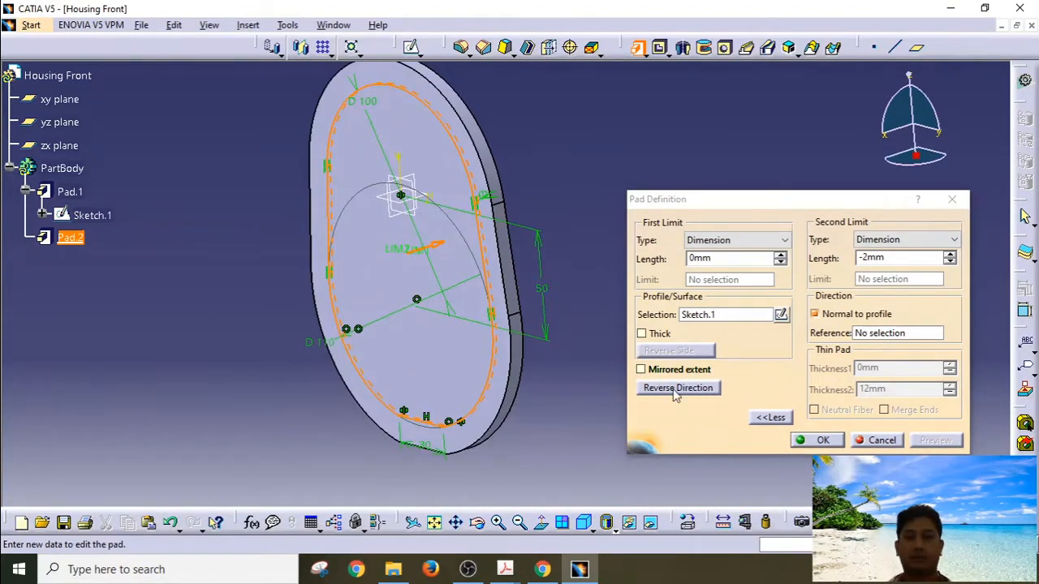
pyautogui.click(675, 389)
pyautogui.moveTo(517, 394); pyautogui.dragTo(395, 477, button='middle')
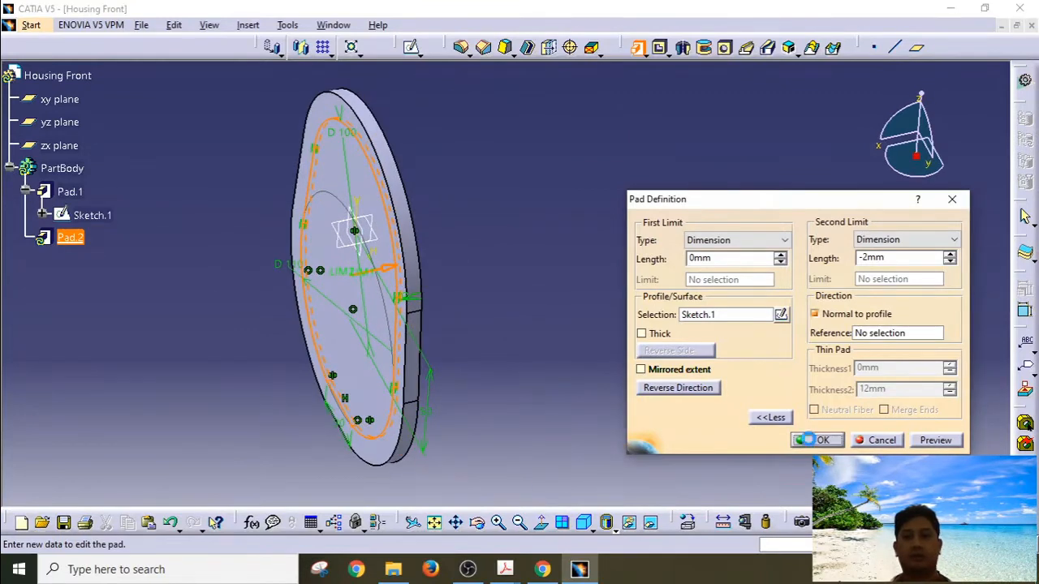
pyautogui.click(818, 439)
# Create a reference plane offset 53 mm from the yz plane, in front of the plate.
pyautogui.moveTo(603, 271); pyautogui.dragTo(551, 319, button='middle')
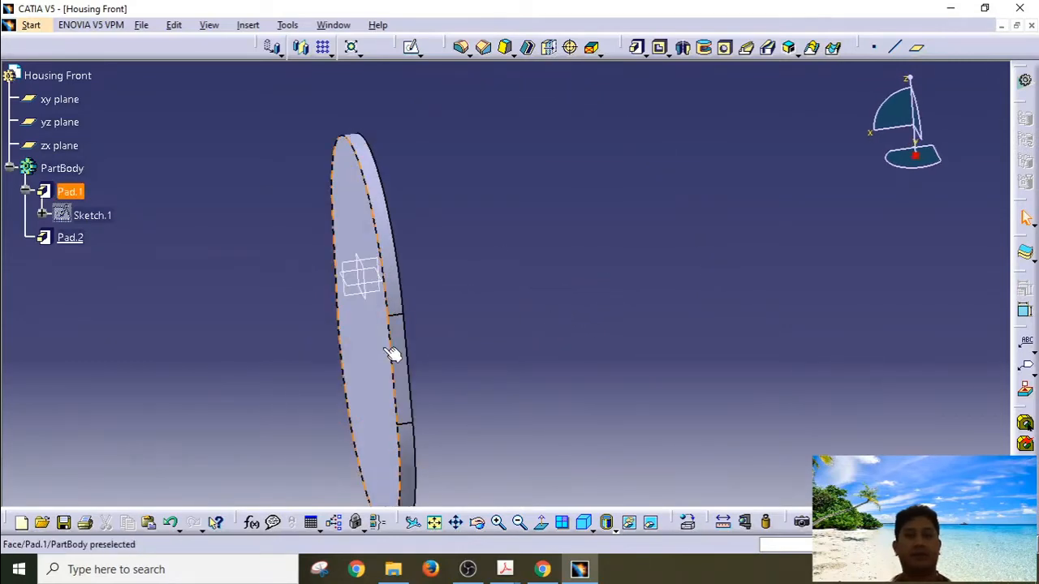
pyautogui.moveTo(395, 352); pyautogui.dragTo(543, 340, button='middle')
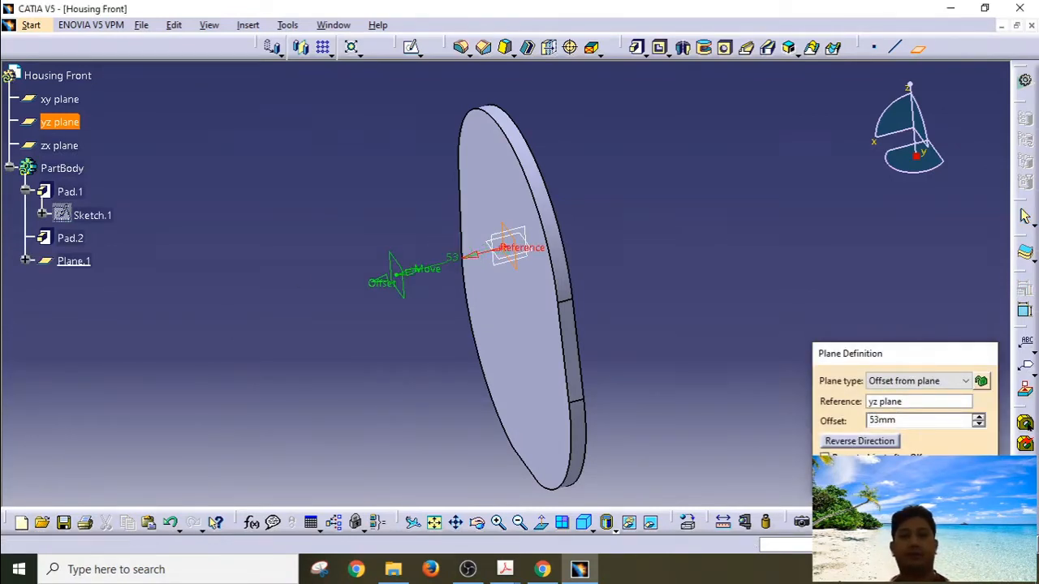
pyautogui.press('Return')
# Start a sketch on the offset plane and draw a circle about 85 mm in diameter centred on the origin.
pyautogui.moveTo(429, 276); pyautogui.dragTo(398, 306, button='middle')
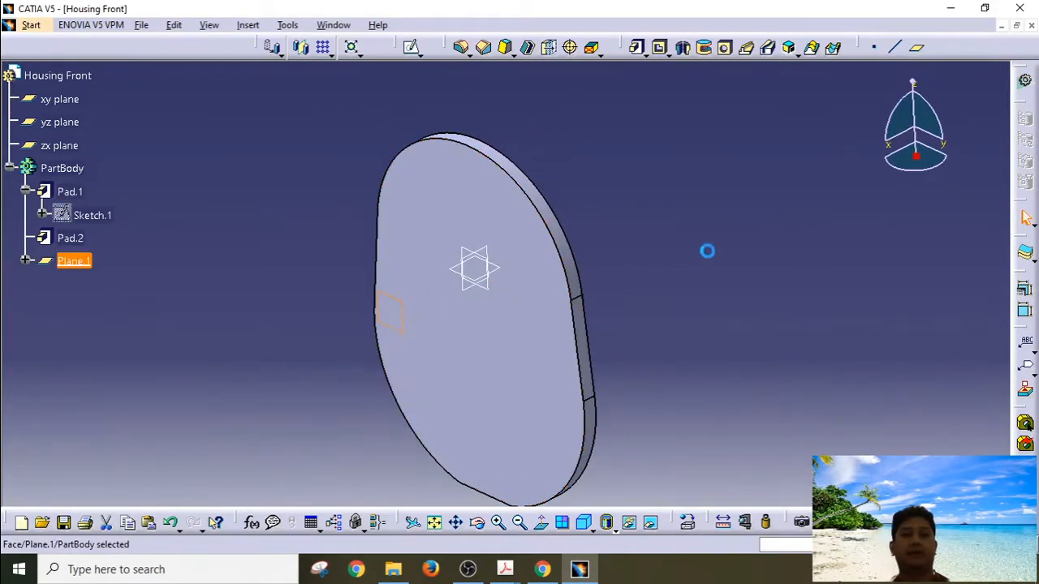
pyautogui.click(411, 46)
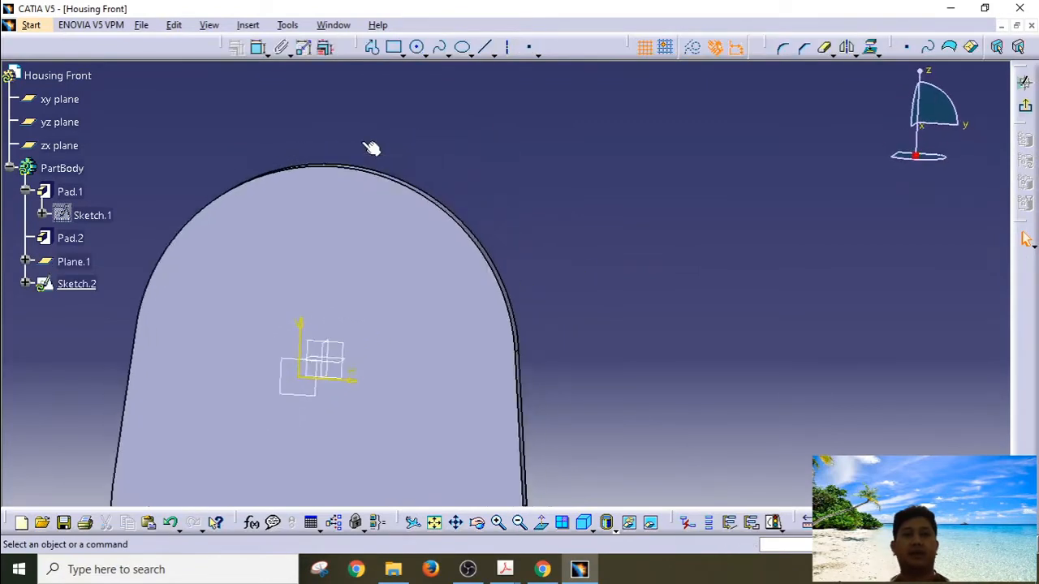
pyautogui.click(409, 52)
pyautogui.moveTo(316, 249)
pyautogui.mouseDown(button='middle')
pyautogui.moveTo(323, 212)
pyautogui.moveTo(360, 218)
pyautogui.mouseUp(button='middle')
pyautogui.click(410, 218)
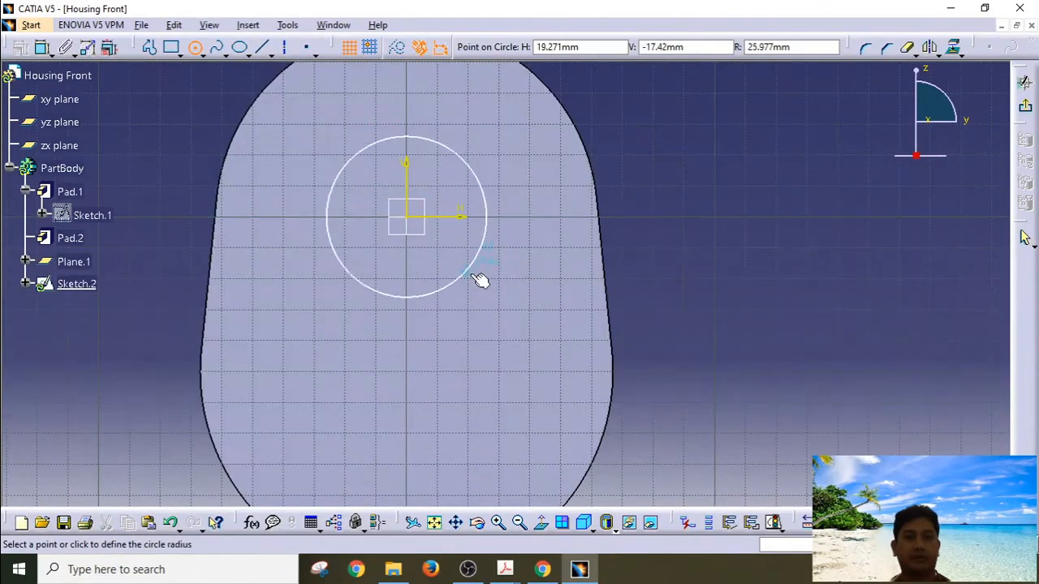
pyautogui.click(512, 295)
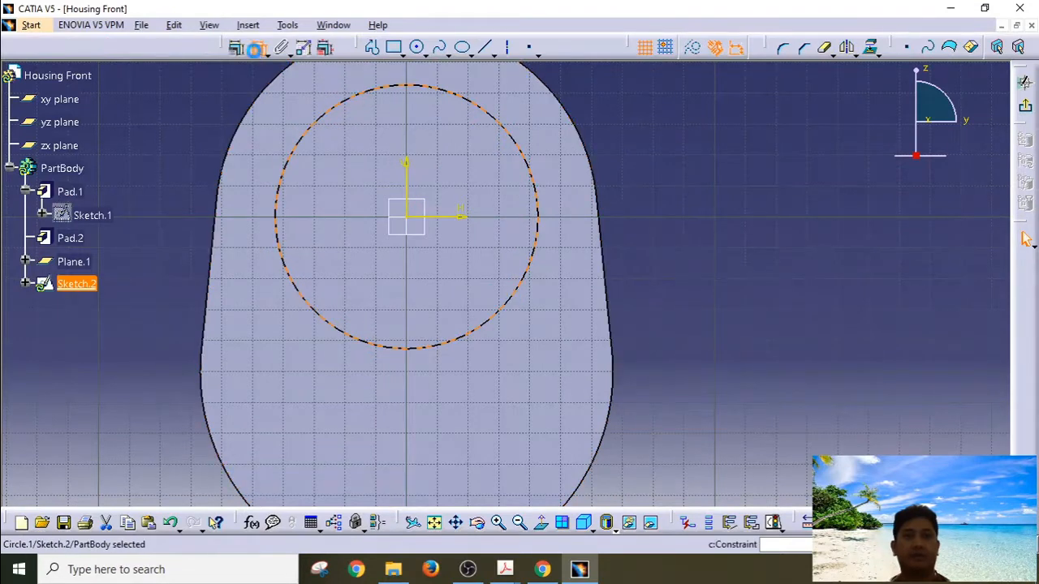
# Dimension the circle's diameter and set it to 100 mm.
pyautogui.click(684, 176)
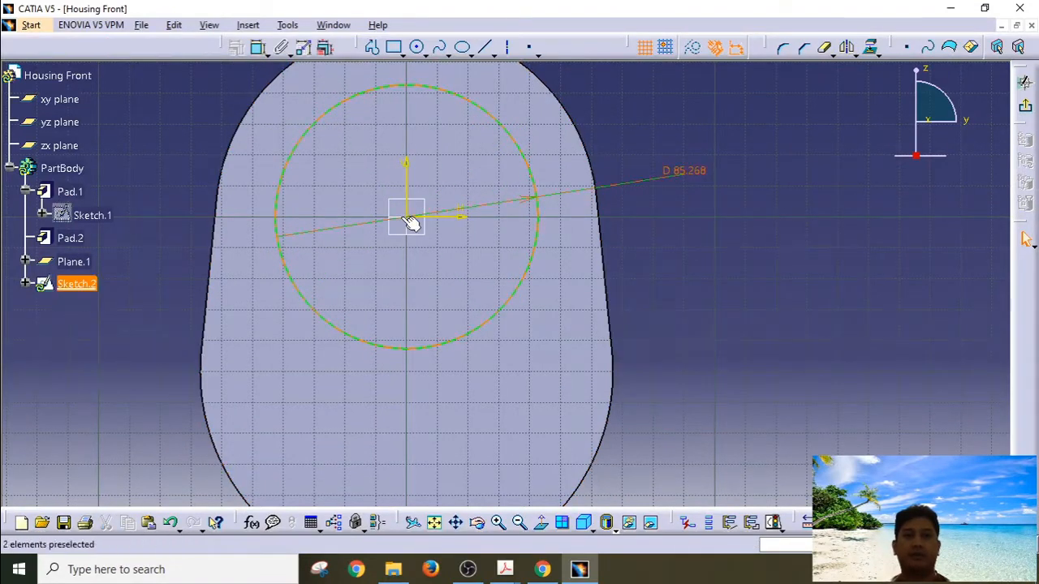
pyautogui.doubleClick(692, 173)
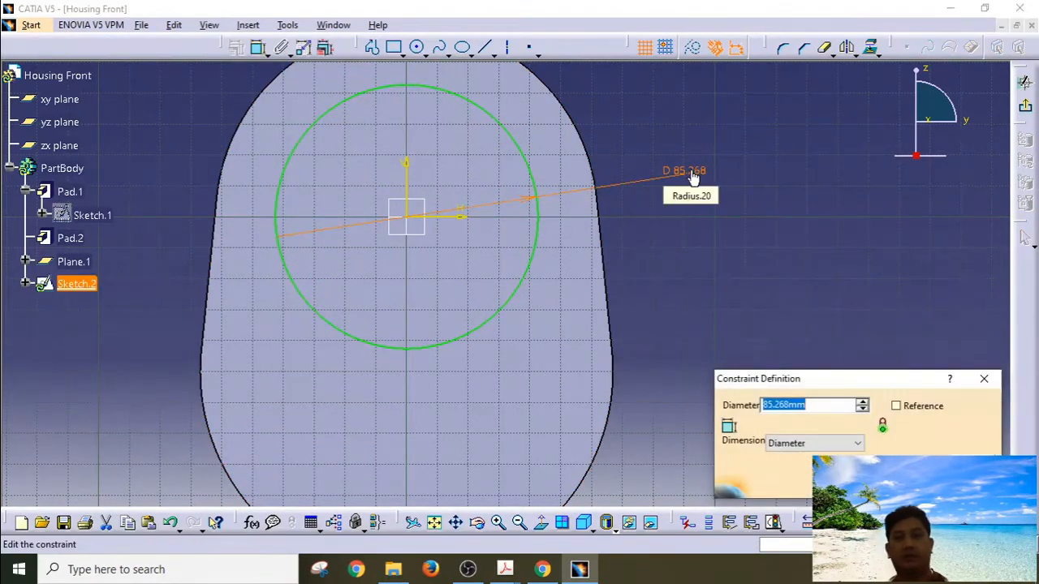
pyautogui.write('100')
pyautogui.press('Return')
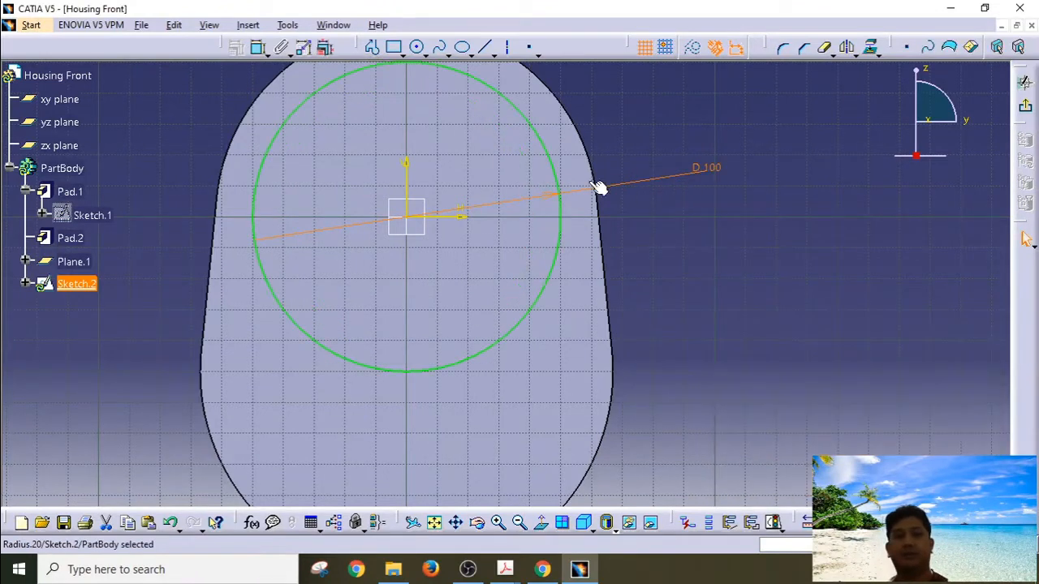
# Constrain the circle to be concentric with the housing's upper outer arc.
pyautogui.moveTo(598, 186); pyautogui.dragTo(606, 241, button='middle')
pyautogui.click(525, 154)
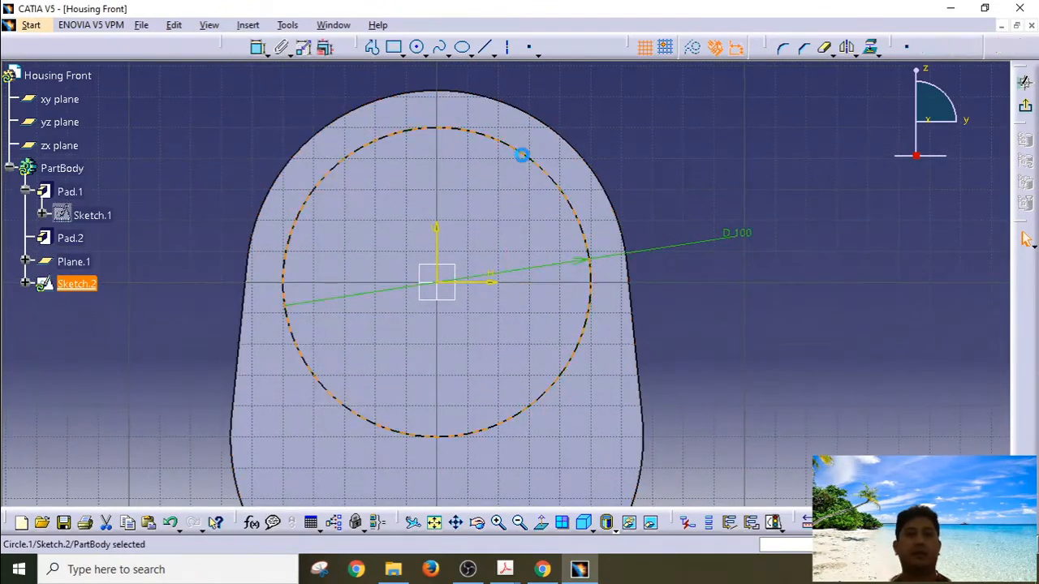
pyautogui.keyDown('ctrl'); pyautogui.click(534, 115); pyautogui.keyUp('ctrl')
pyautogui.click(236, 48)
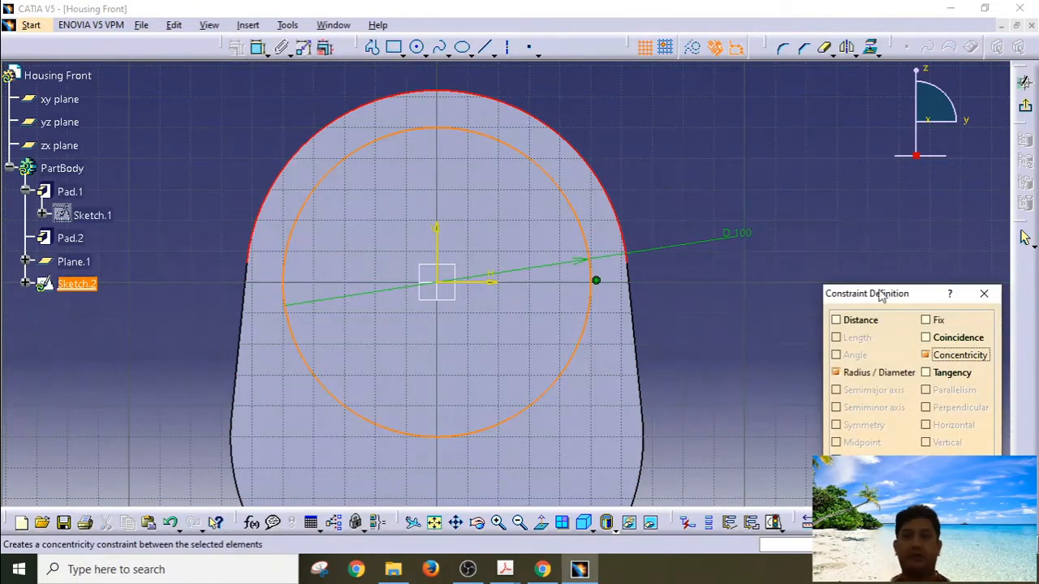
pyautogui.press('Return')
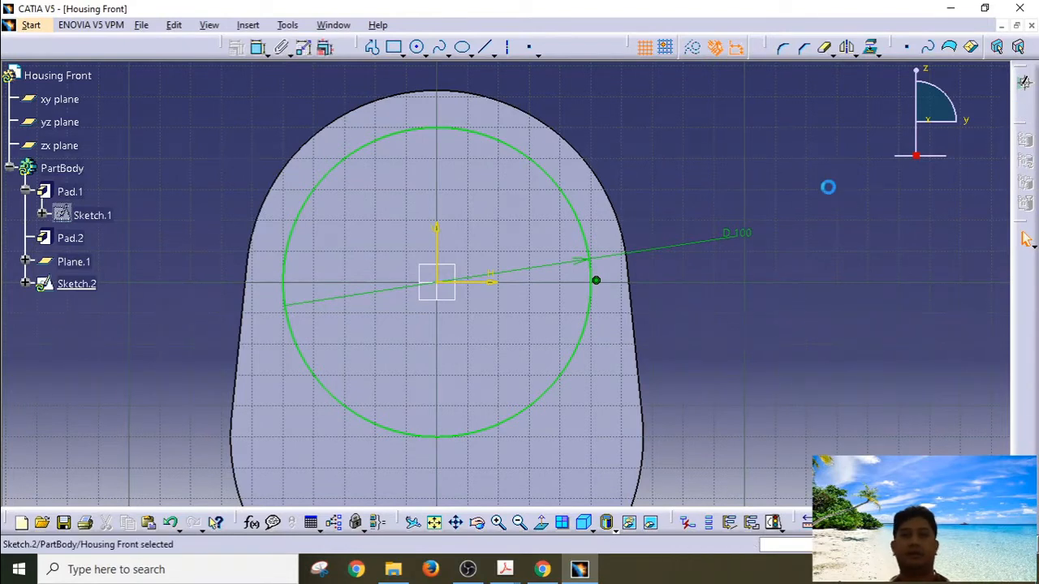
# Start a drafted filleted pad from the 100 mm circle, using the plate's front face as its second limit.
pyautogui.moveTo(795, 181); pyautogui.dragTo(785, 249, button='middle')
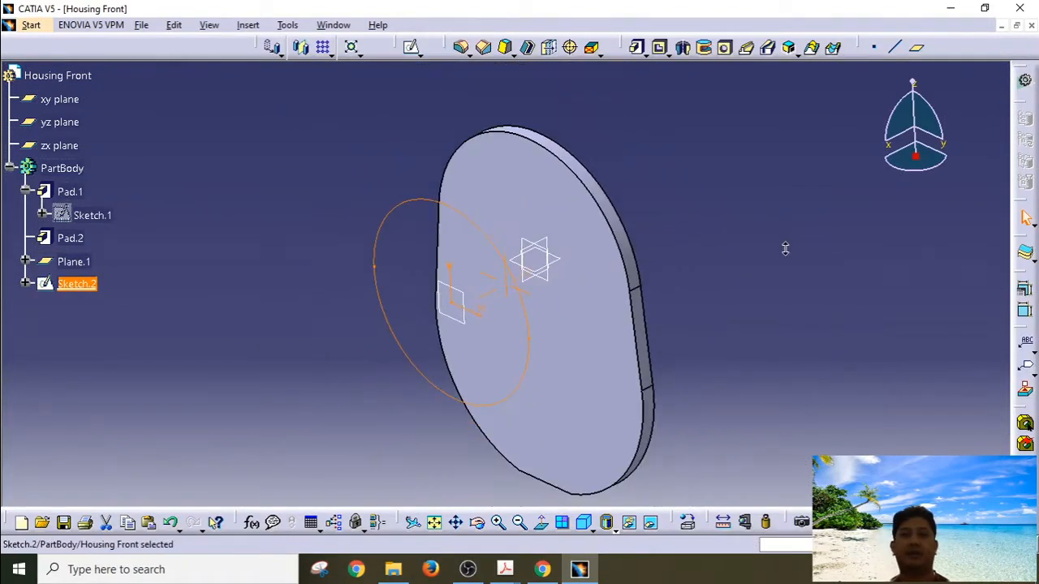
pyautogui.click(668, 146)
pyautogui.click(412, 203)
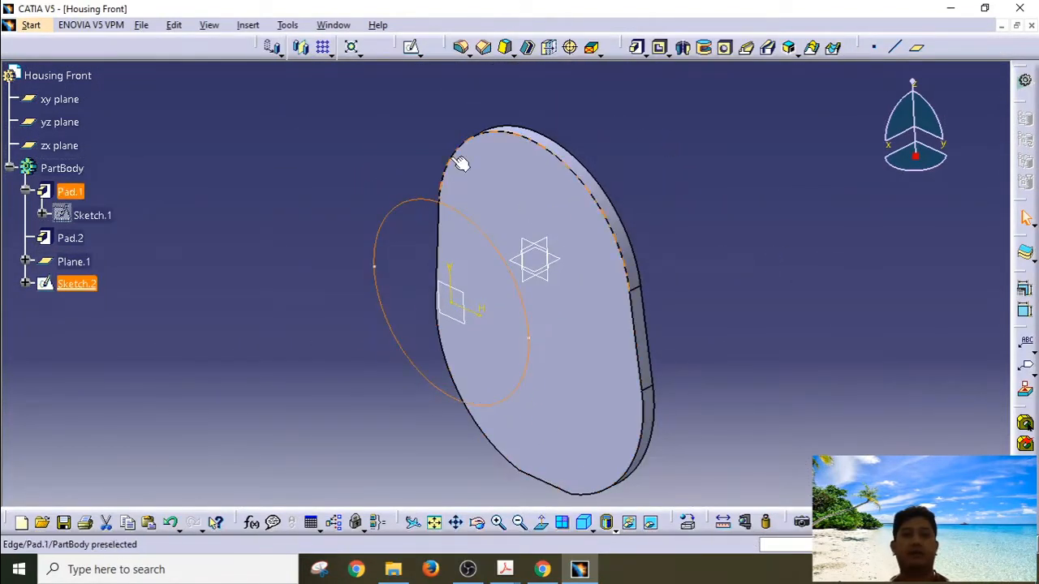
pyautogui.click(645, 55)
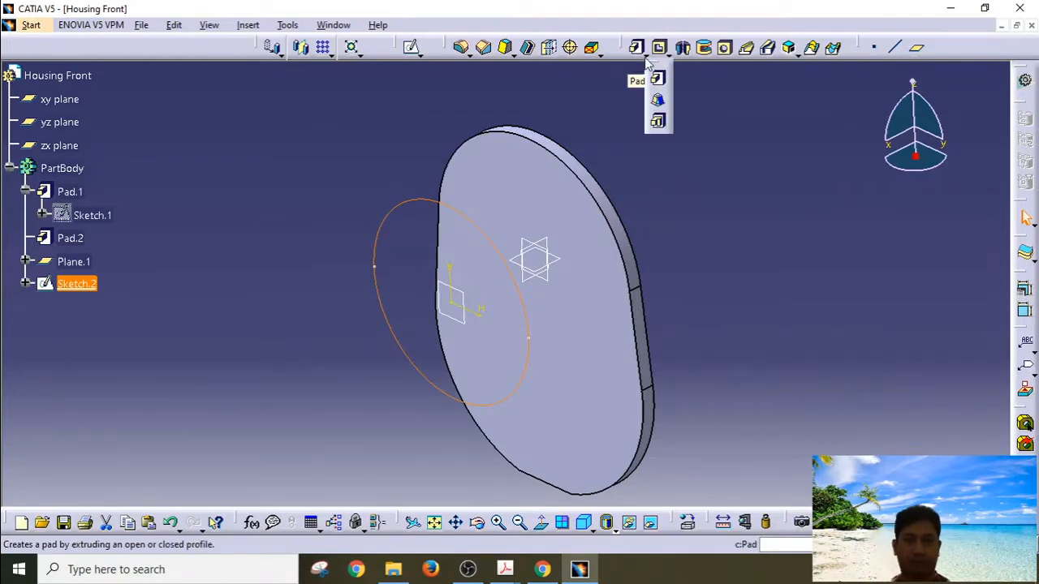
pyautogui.click(658, 104)
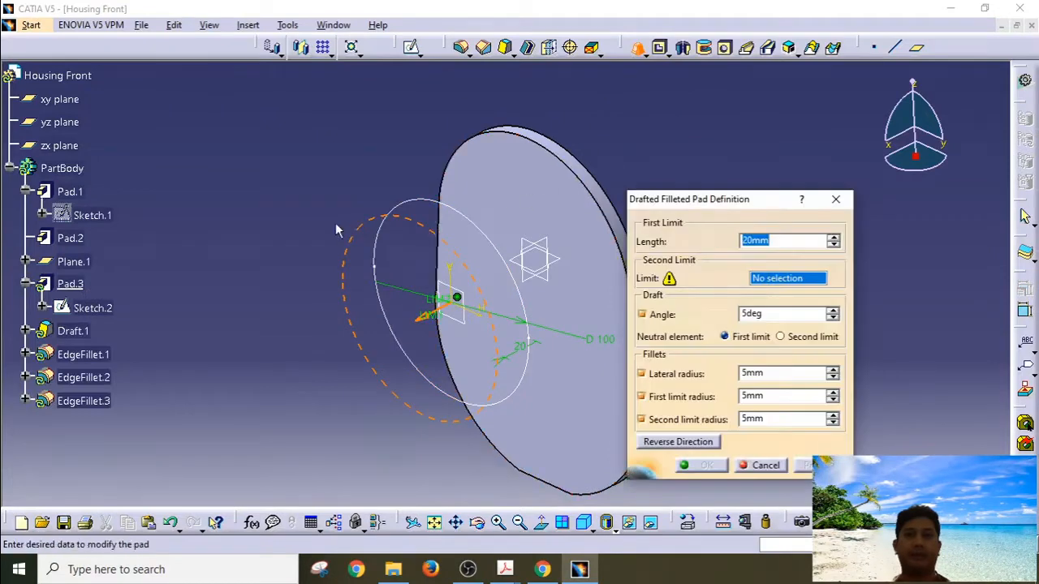
pyautogui.moveTo(306, 241); pyautogui.dragTo(710, 290, button='middle')
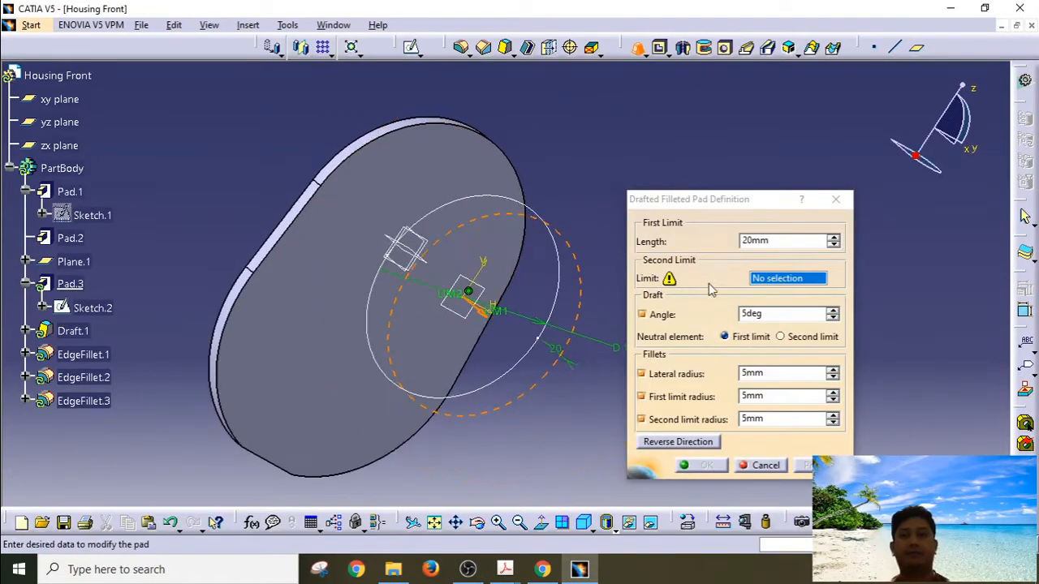
pyautogui.click(401, 203)
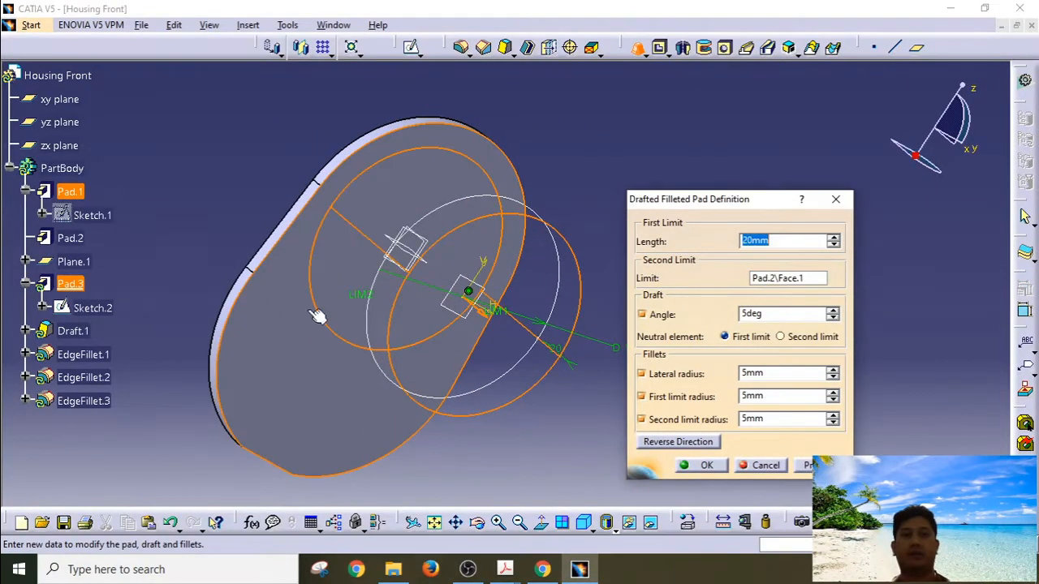
pyautogui.moveTo(317, 316); pyautogui.dragTo(365, 316, button='middle')
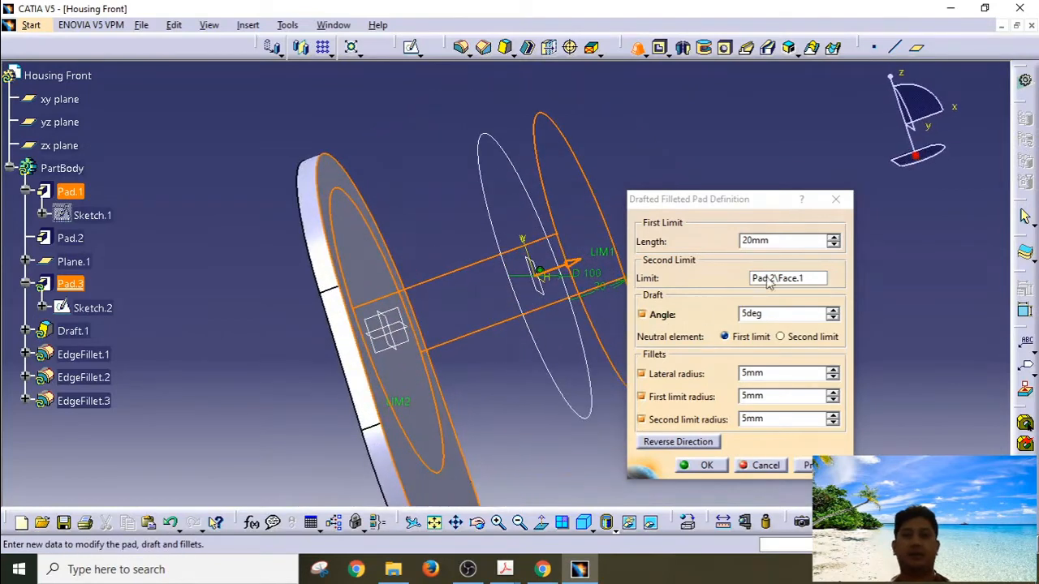
# Create the pad with first limit length 0 mm, 9 deg draft, second limit as neutral element and all three fillets disabled.
pyautogui.moveTo(769, 241); pyautogui.dragTo(706, 245)
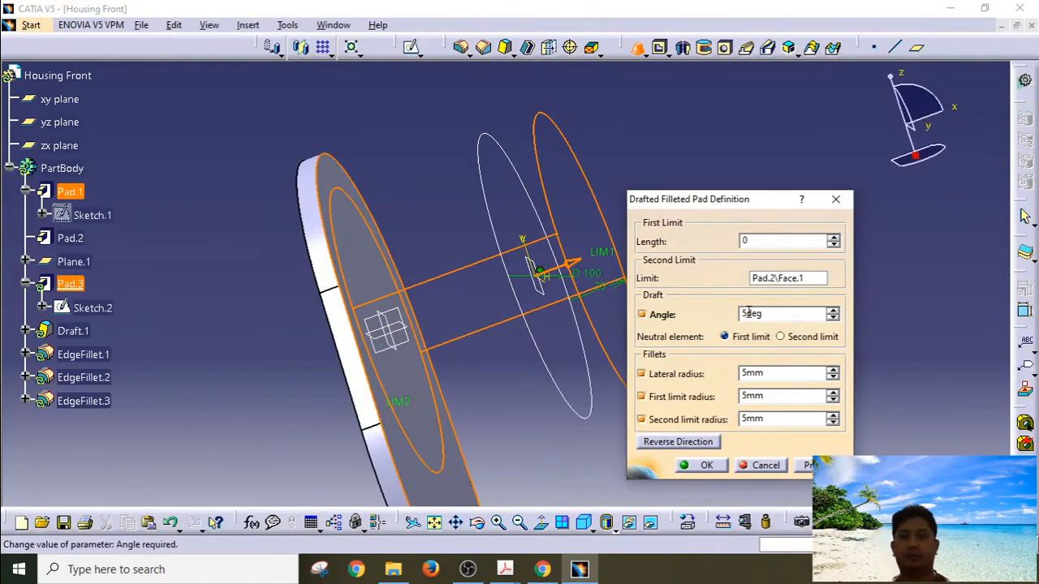
pyautogui.moveTo(749, 313); pyautogui.dragTo(725, 313)
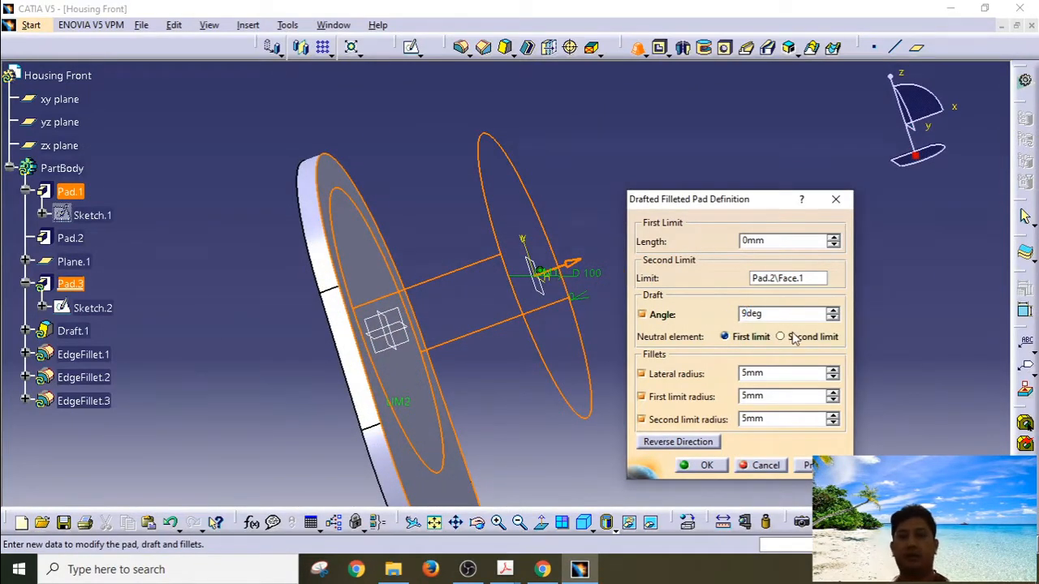
pyautogui.click(689, 378)
pyautogui.click(675, 396)
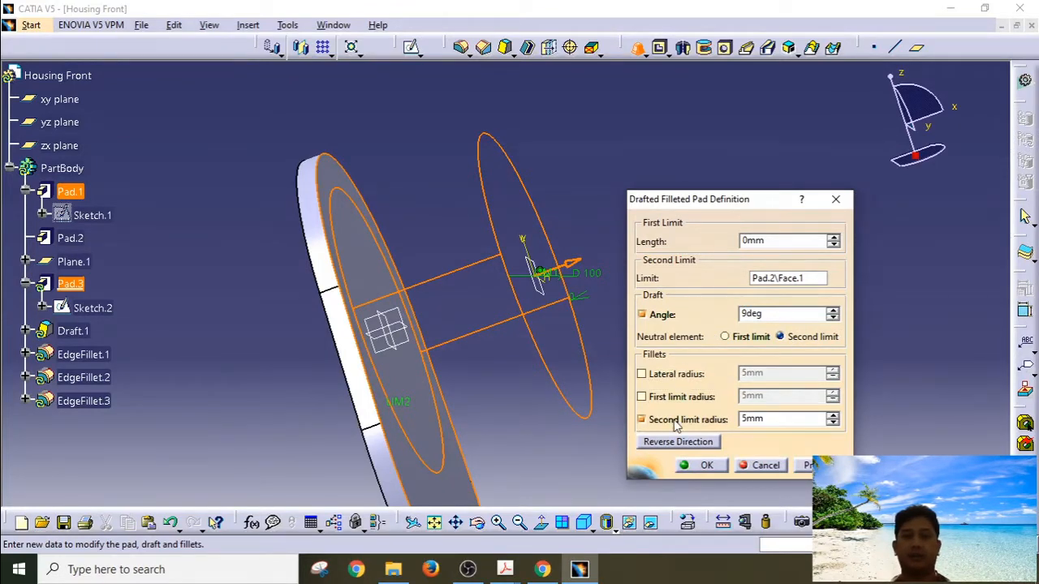
pyautogui.click(680, 420)
pyautogui.click(701, 467)
# Measure the plate's thickness between the two long straight edges of its side face.
pyautogui.moveTo(627, 367); pyautogui.dragTo(593, 149, button='middle')
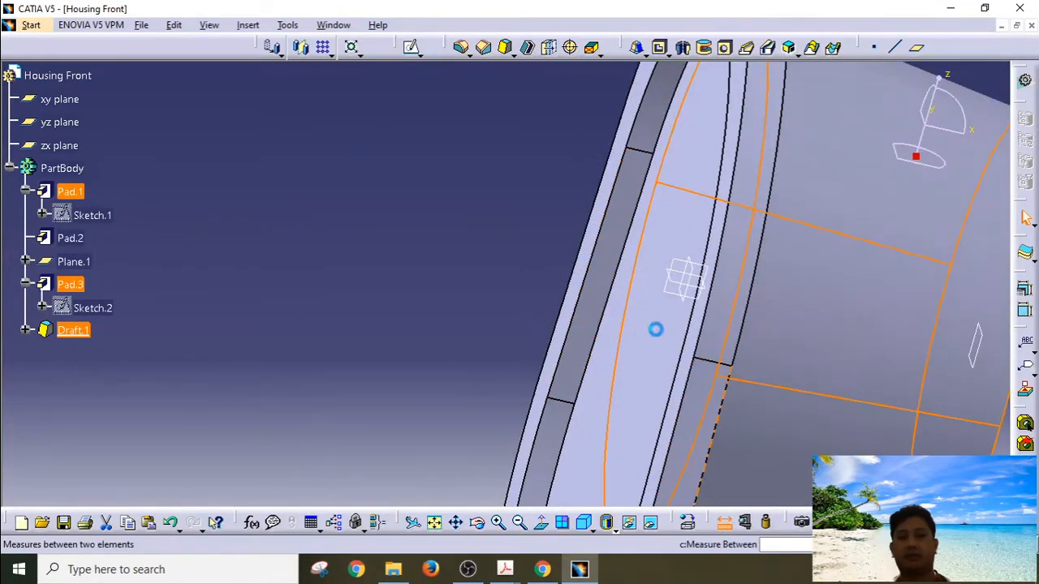
pyautogui.click(614, 282)
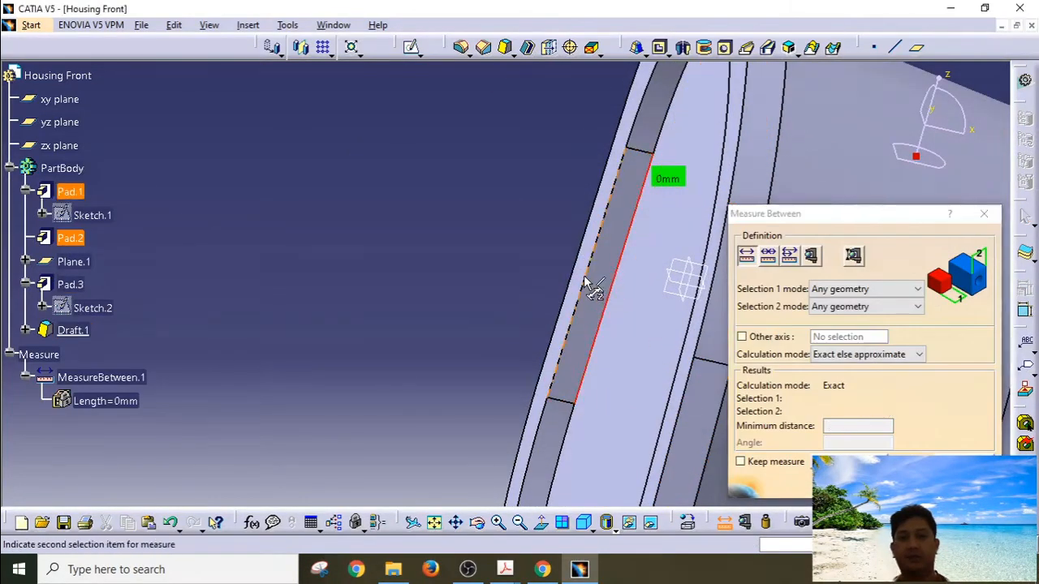
pyautogui.click(562, 372)
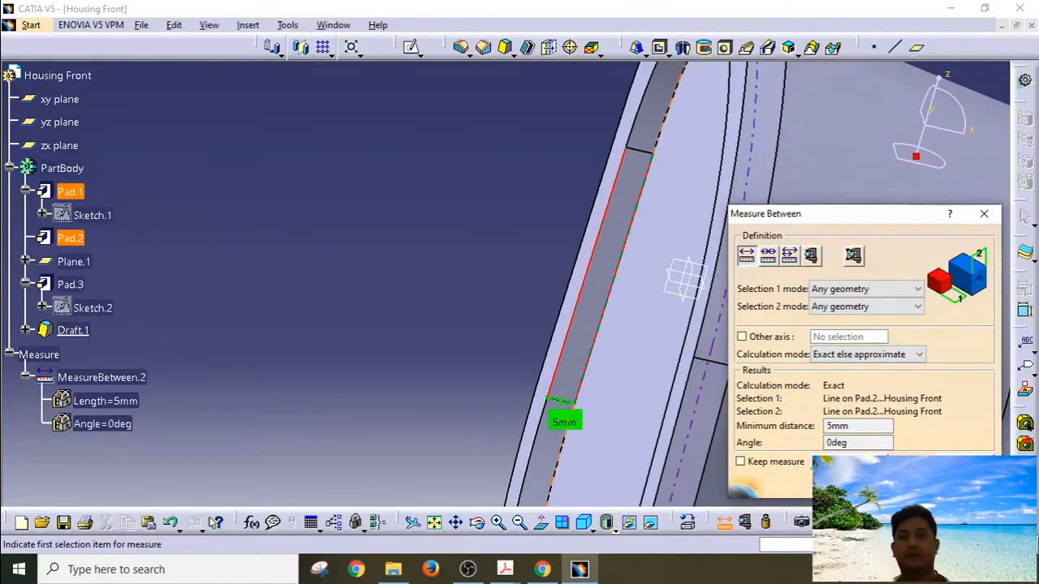
pyautogui.press('Escape')
pyautogui.click(649, 316)
pyautogui.moveTo(653, 314); pyautogui.dragTo(734, 263, button='middle')
pyautogui.click(513, 363)
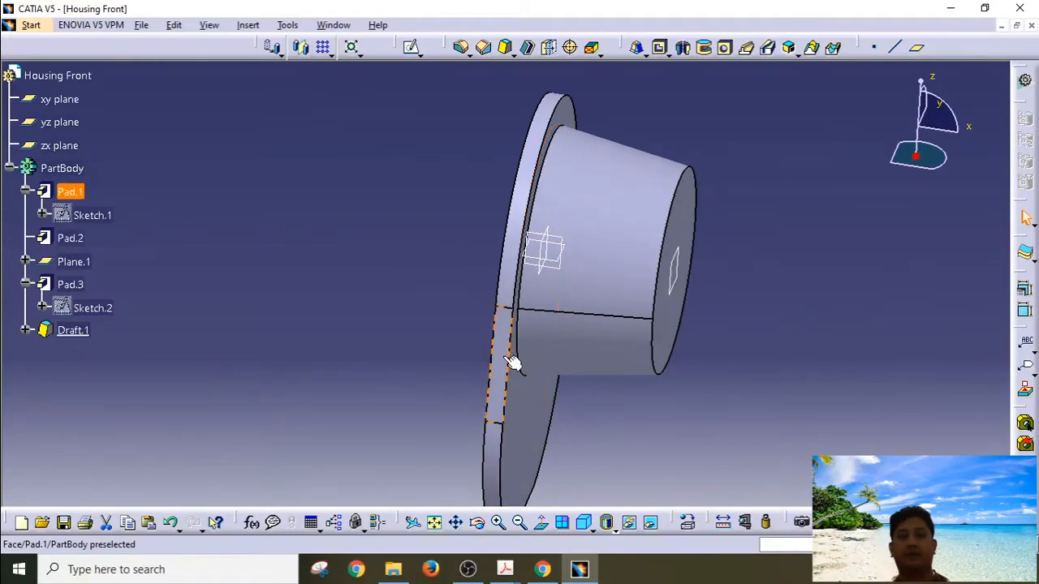
pyautogui.moveTo(743, 260); pyautogui.dragTo(691, 284, button='middle')
pyautogui.click(513, 335)
pyautogui.moveTo(513, 336); pyautogui.dragTo(514, 270, button='middle')
pyautogui.click(792, 258)
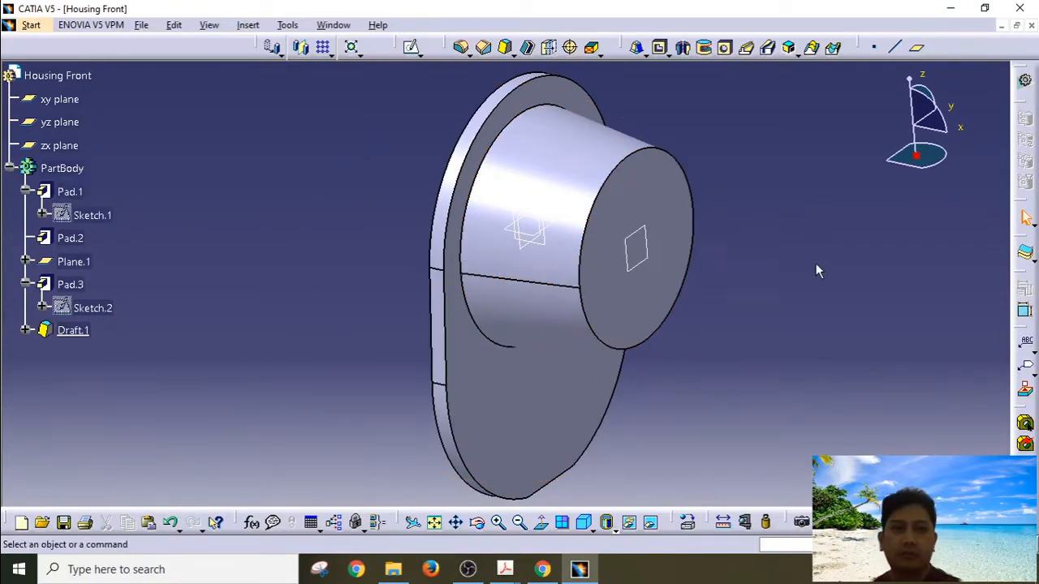
# Collapse the main body's features in the tree and insert a new empty body into the part.
pyautogui.click(26, 192)
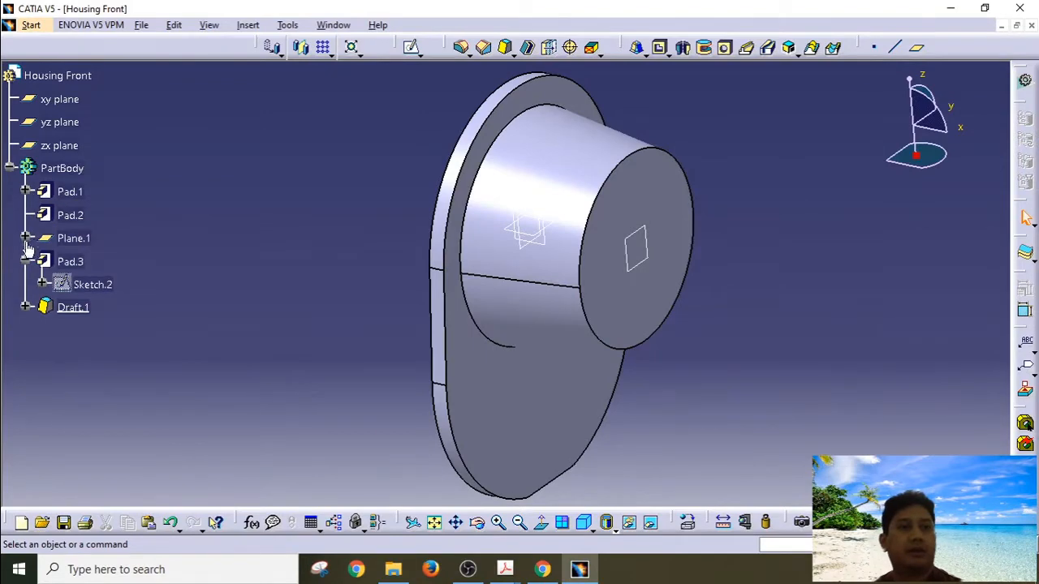
pyautogui.click(26, 262)
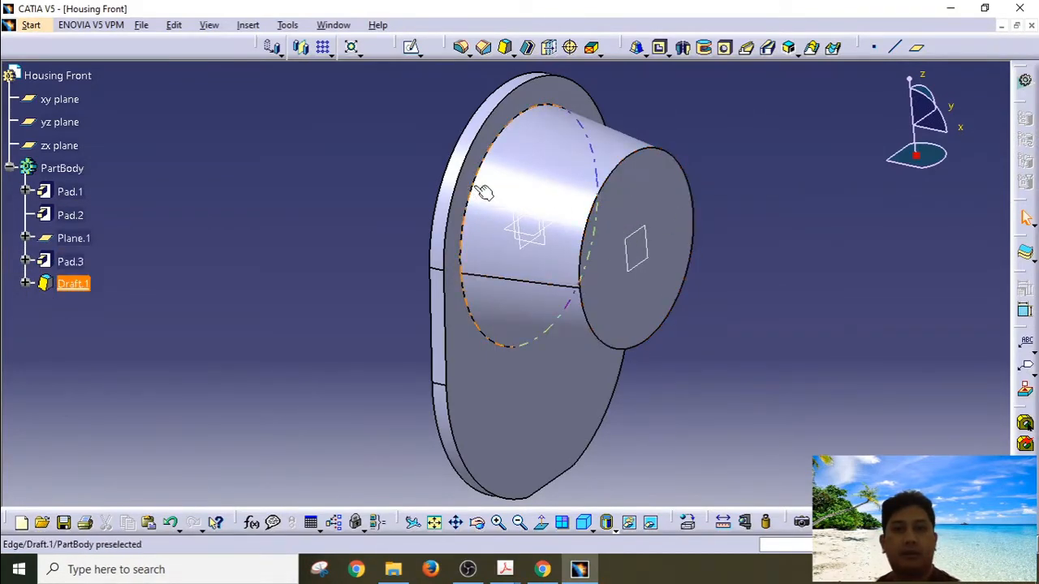
pyautogui.click(9, 168)
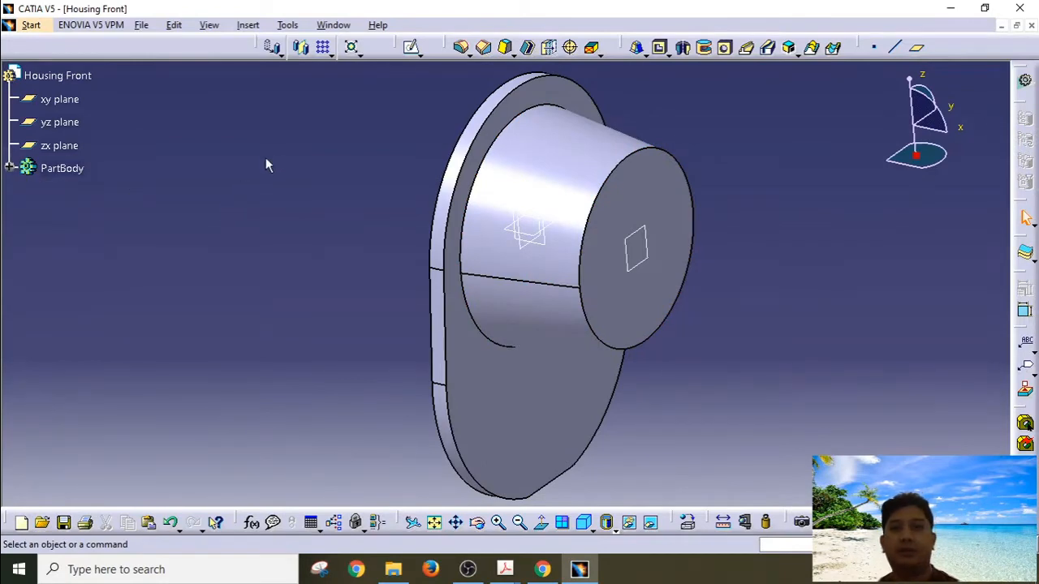
pyautogui.click(248, 25)
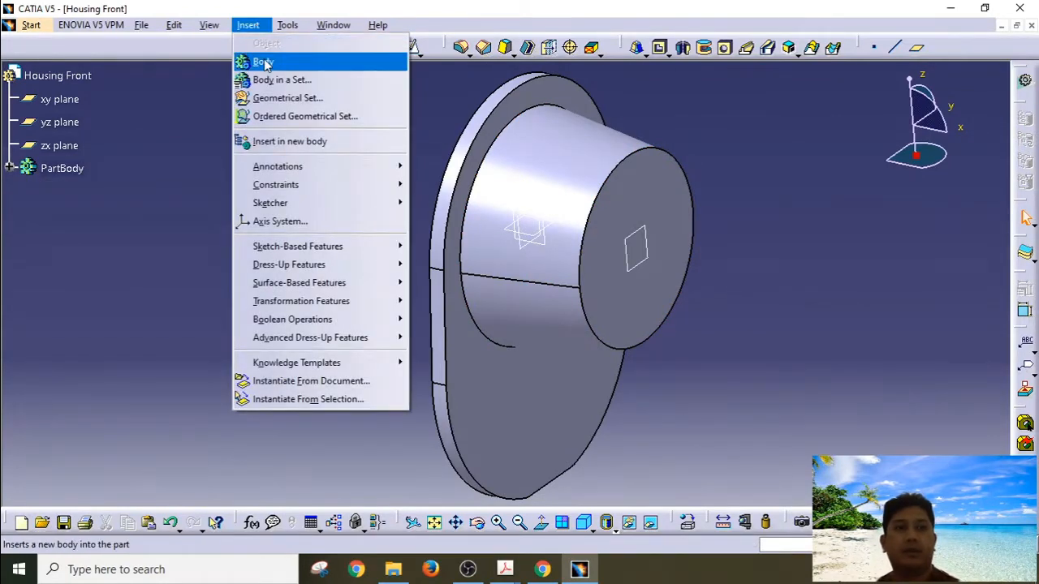
pyautogui.click(264, 63)
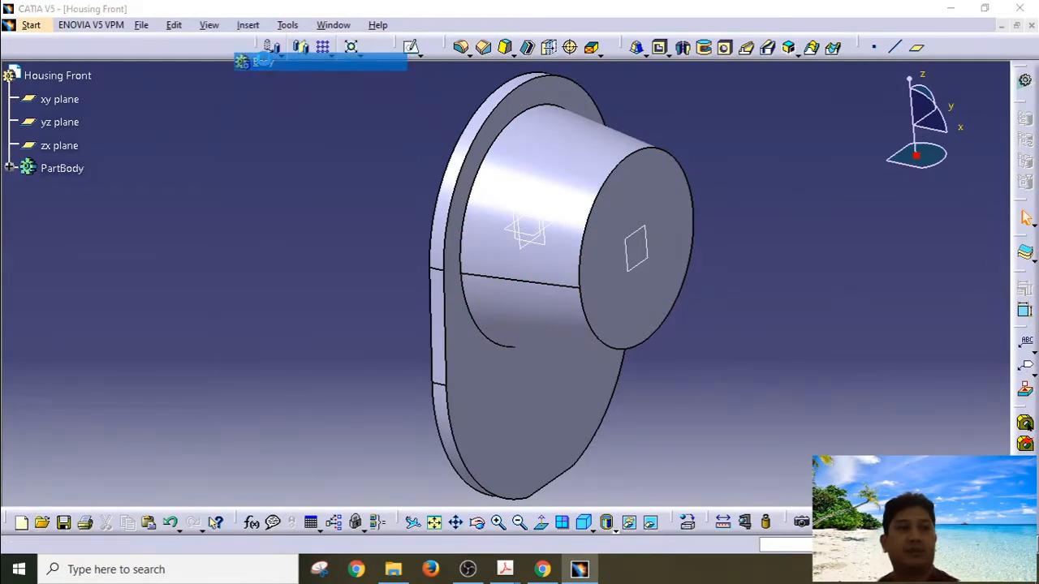
pyautogui.click(628, 318)
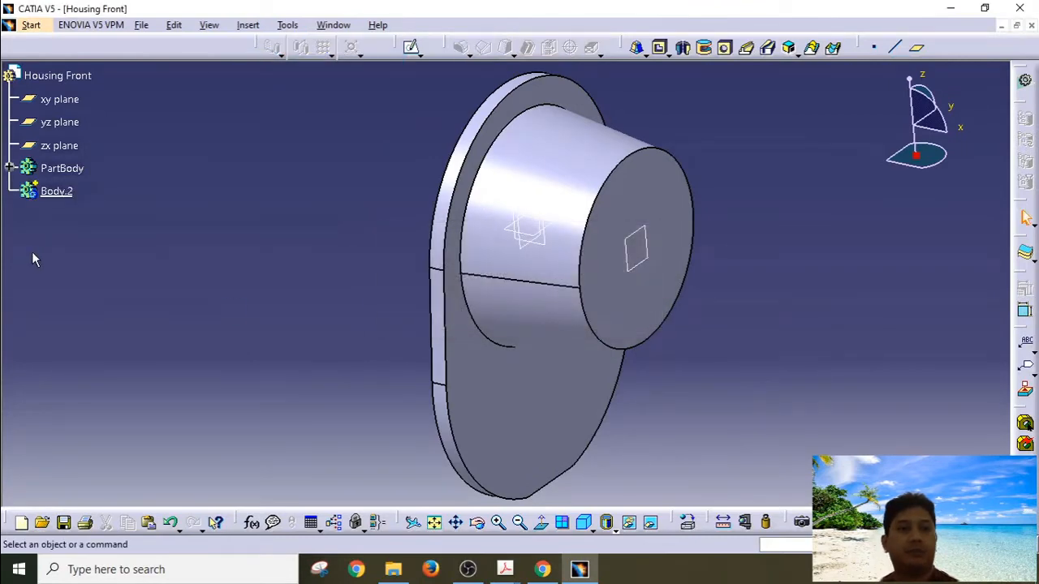
# In the new body, sketch a circle about 108 mm in diameter on the plate's front face, centred on the origin.
pyautogui.click(65, 198)
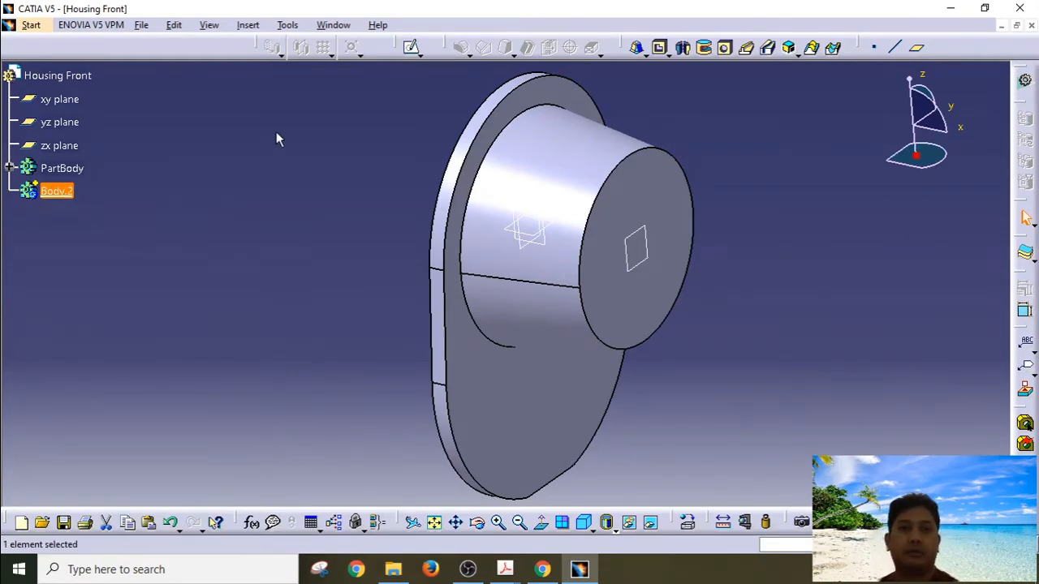
pyautogui.click(411, 51)
pyautogui.click(521, 383)
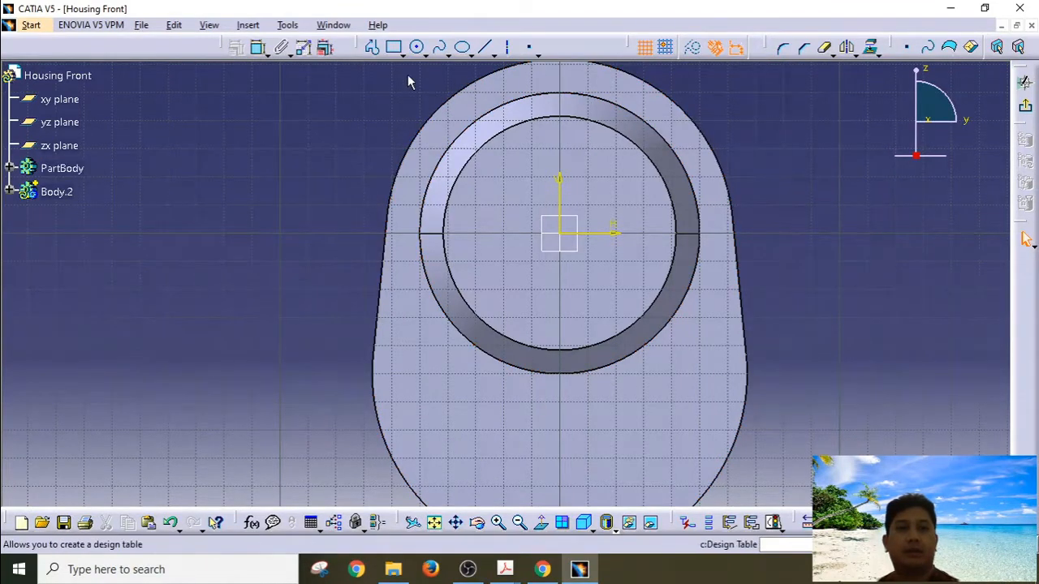
pyautogui.click(568, 237)
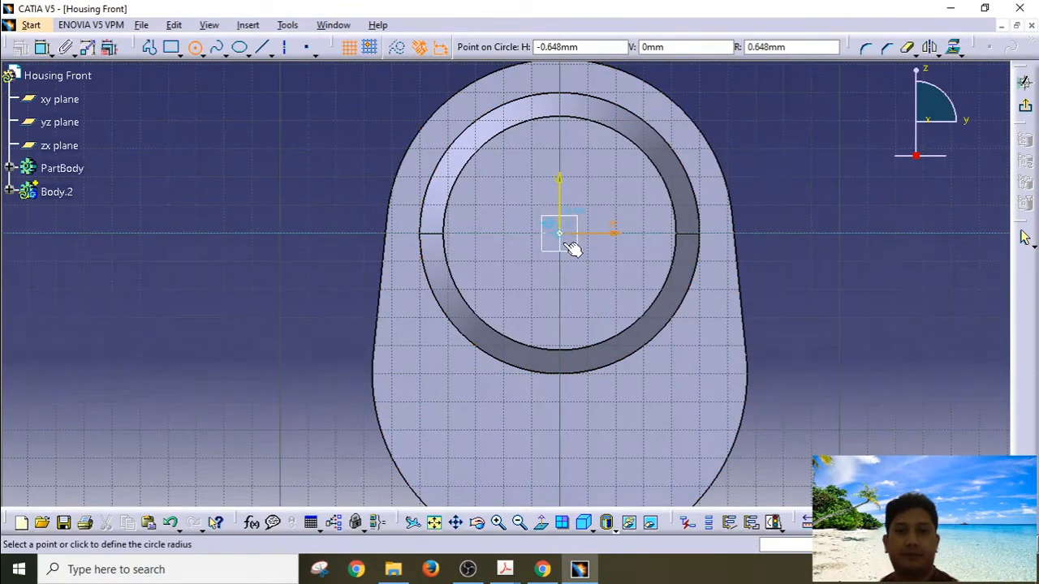
pyautogui.click(677, 344)
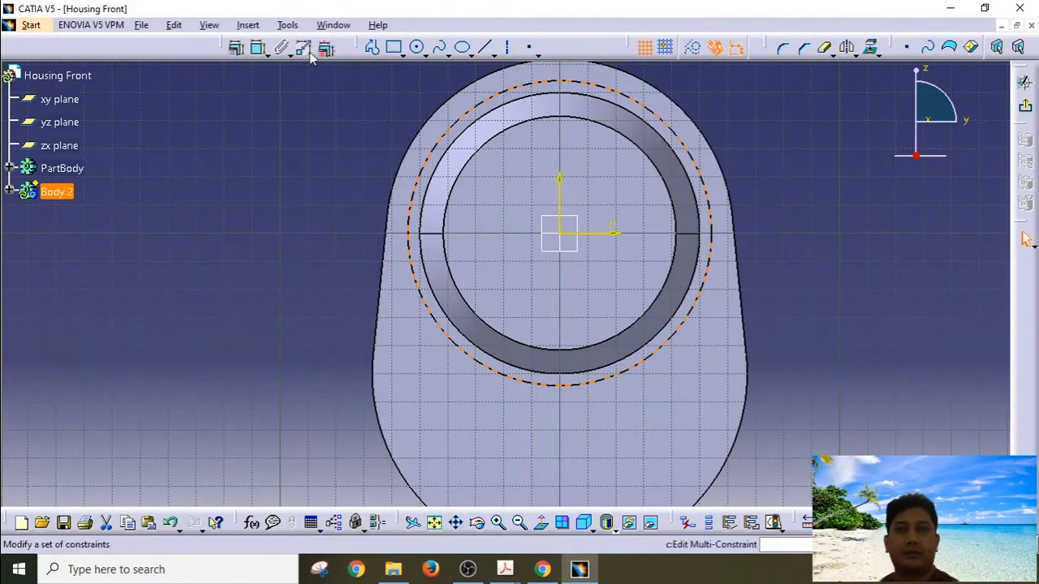
# Dimension the new circle's diameter and set it to 85 mm.
pyautogui.click(280, 47)
pyautogui.click(633, 100)
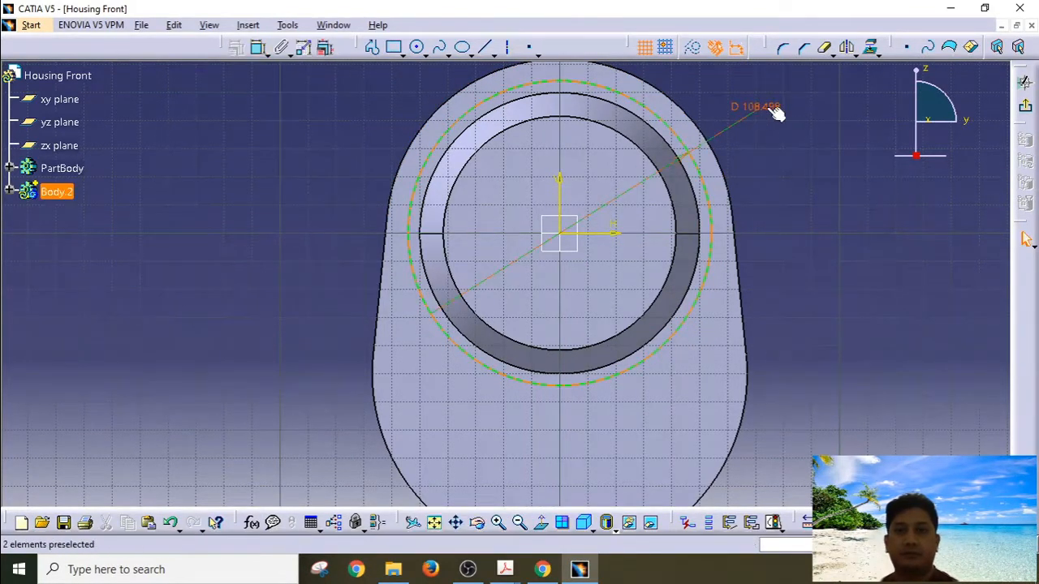
pyautogui.click(773, 112)
pyautogui.doubleClick(770, 113)
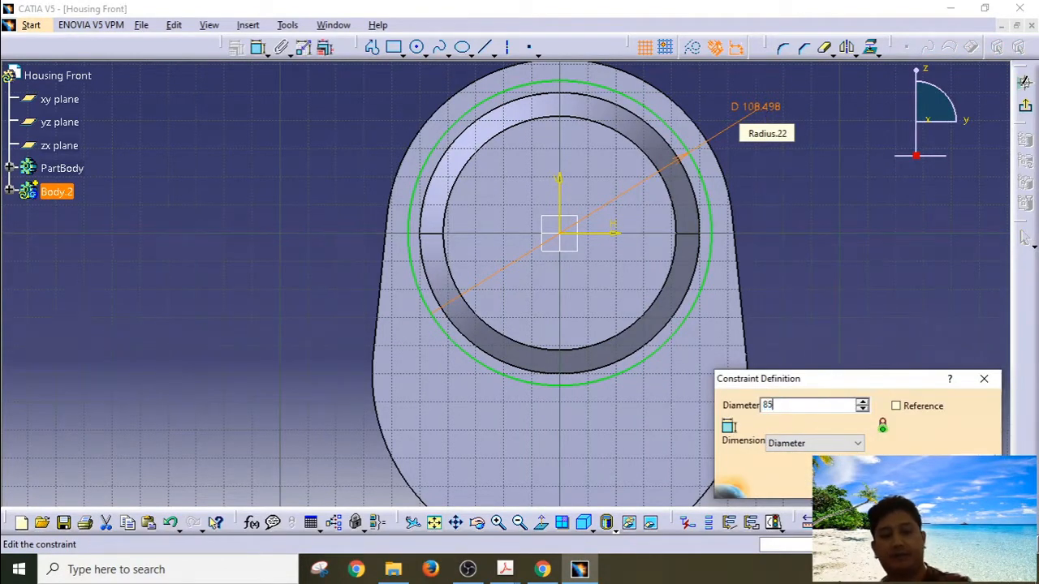
pyautogui.press('Return')
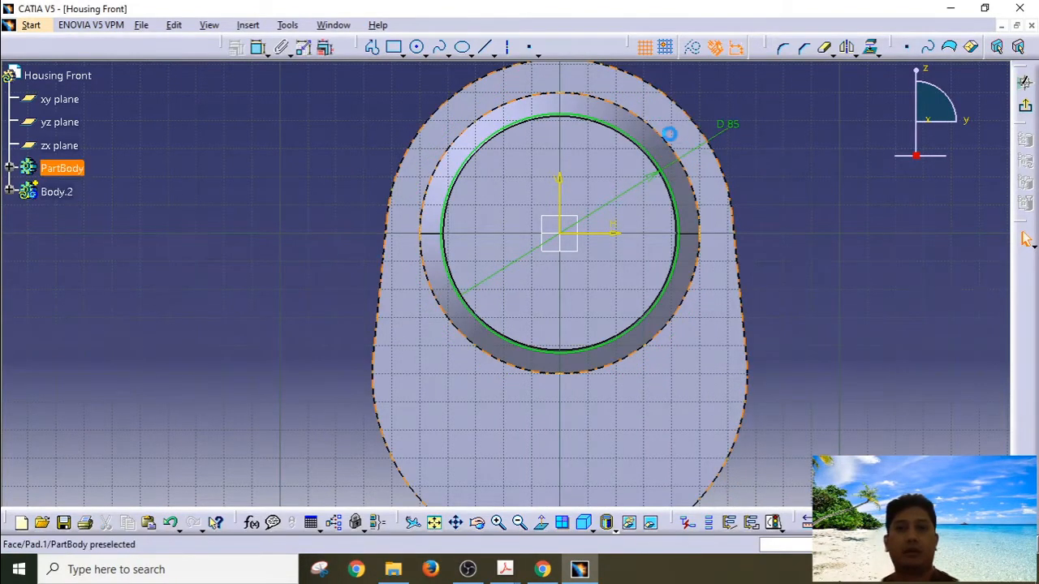
# Constrain the 85 mm circle to be concentric with the plate's upper outer arc and exit the sketch.
pyautogui.click(640, 136)
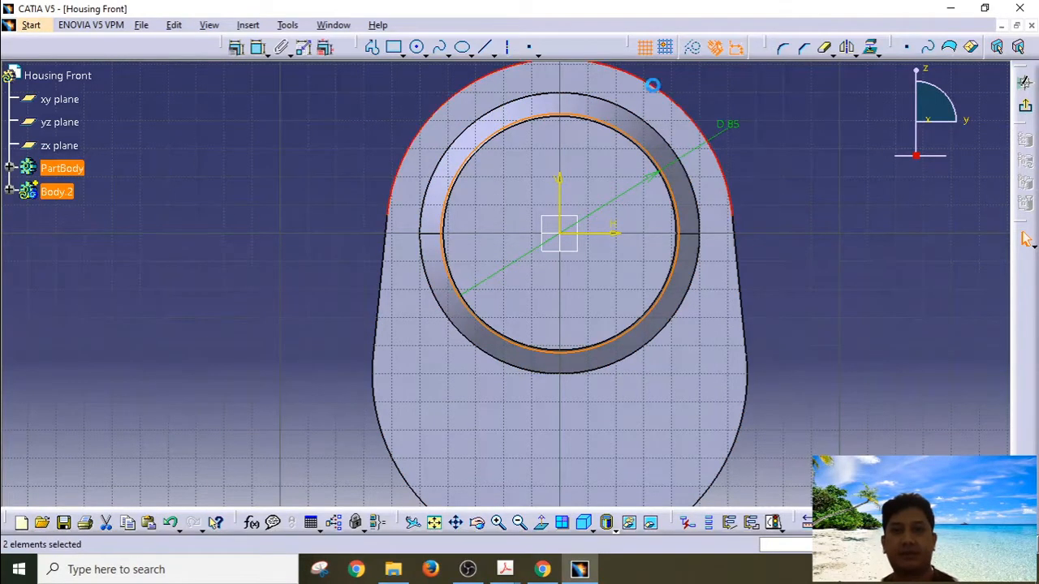
pyautogui.click(235, 47)
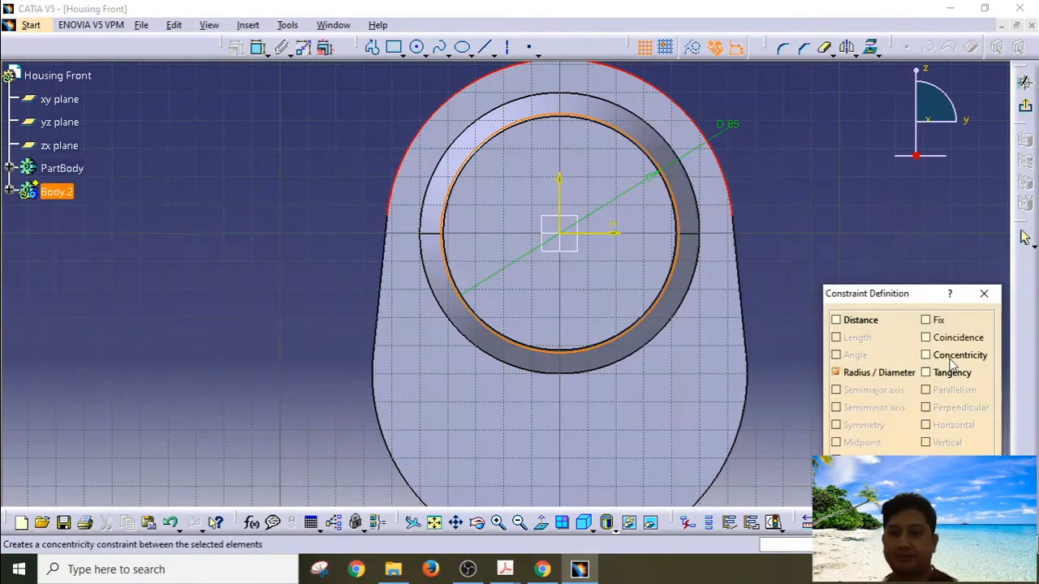
pyautogui.click(956, 356)
pyautogui.press('Return')
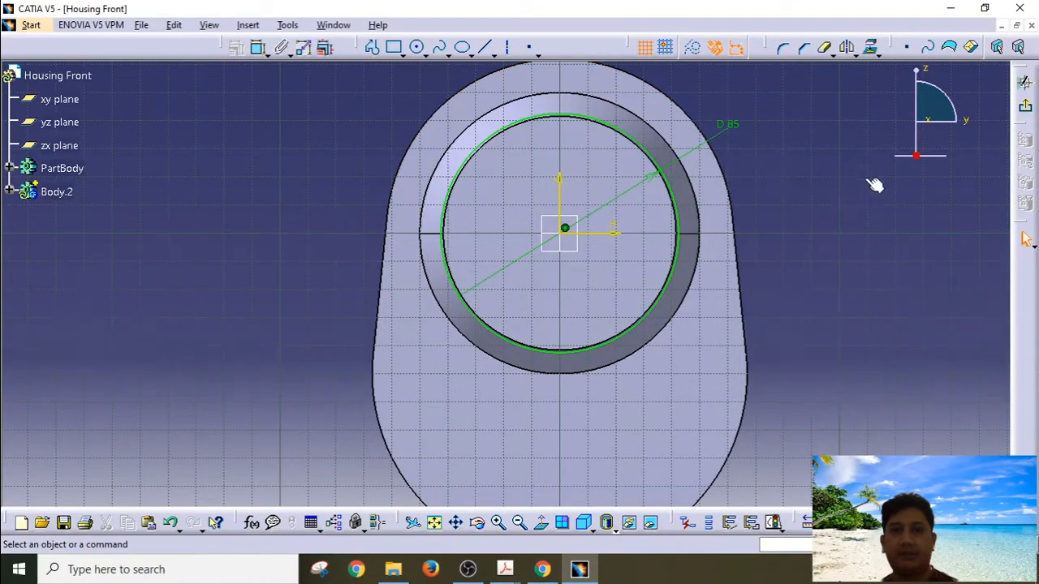
pyautogui.click(1025, 106)
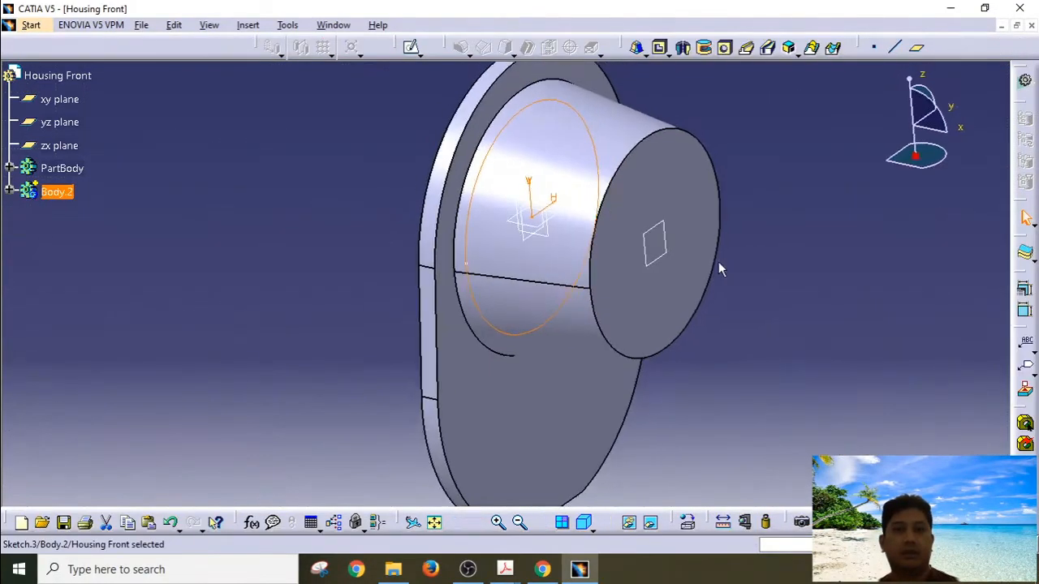
# Sketch a circle about 65 mm in diameter on the boss's front face, centred on the origin.
pyautogui.click(686, 197)
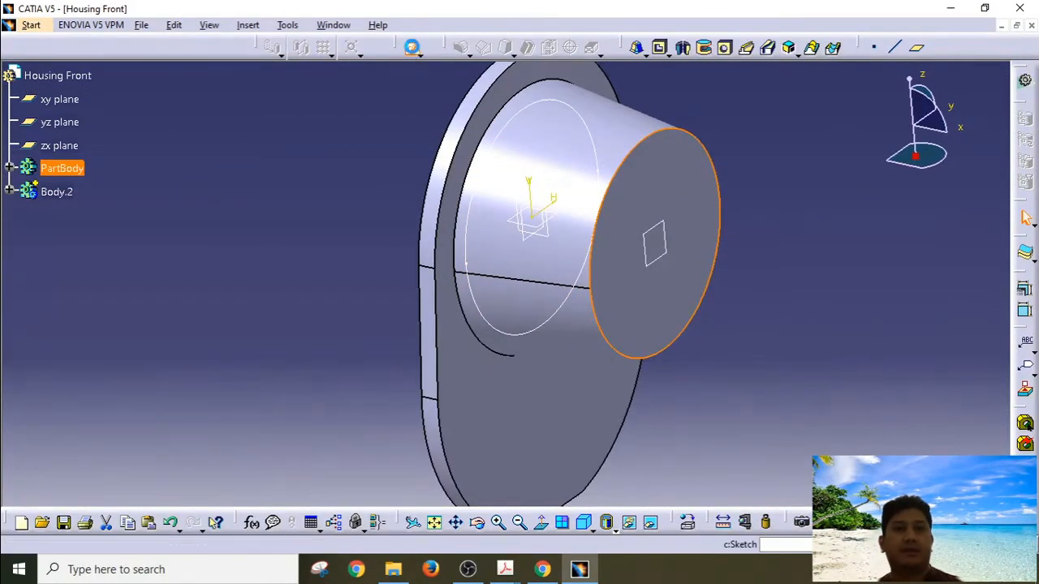
pyautogui.click(411, 48)
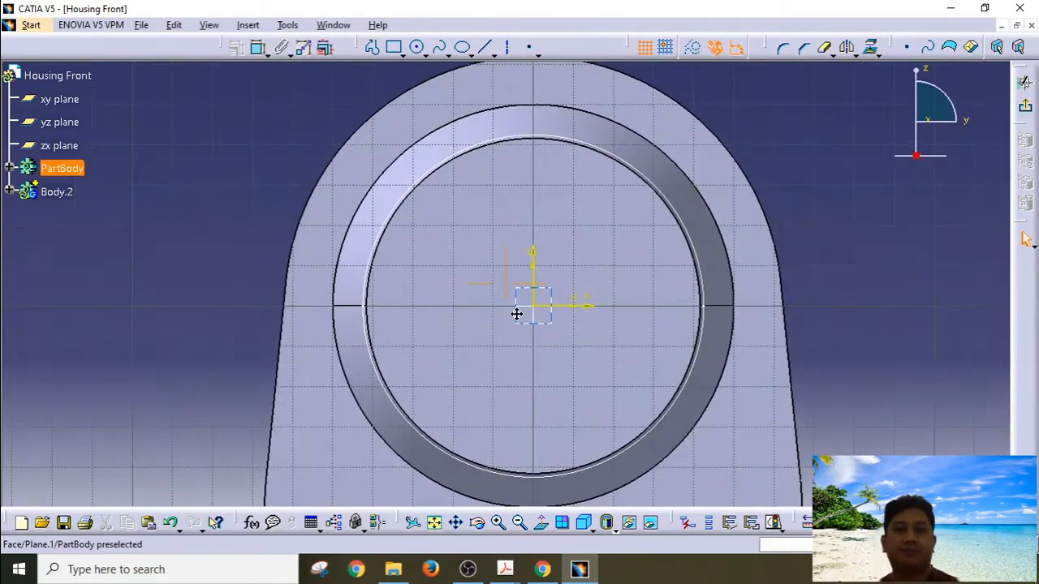
pyautogui.click(416, 47)
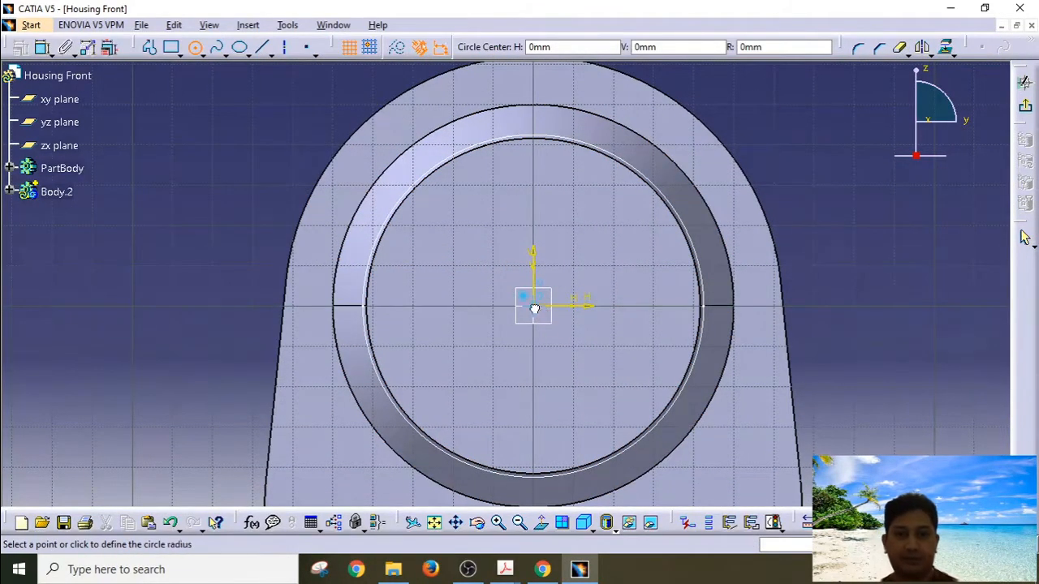
pyautogui.click(655, 361)
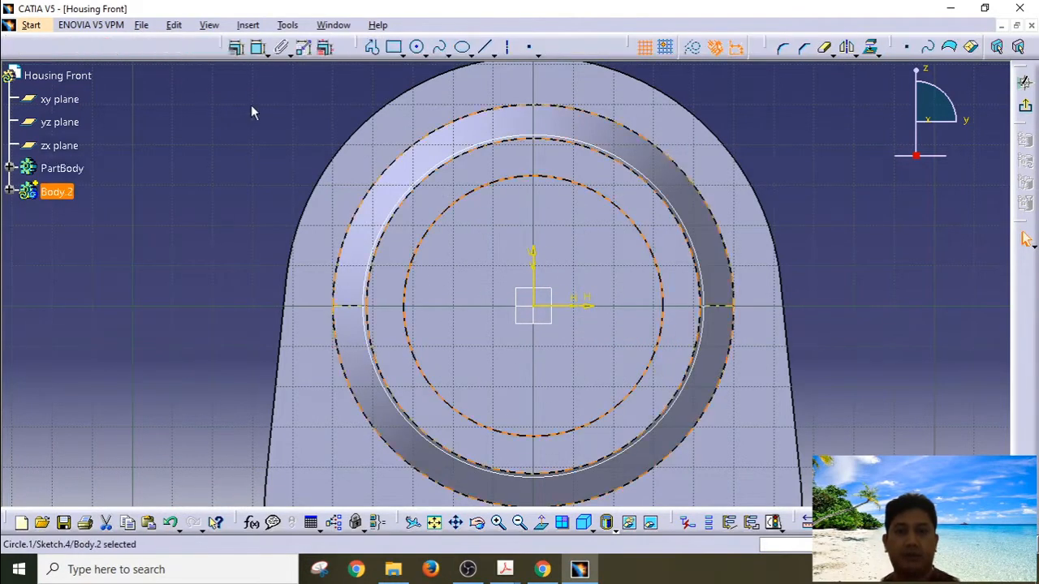
# Dimension the boss-face circle's diameter and set it to 75 mm.
pyautogui.click(259, 49)
pyautogui.click(792, 154)
pyautogui.doubleClick(803, 159)
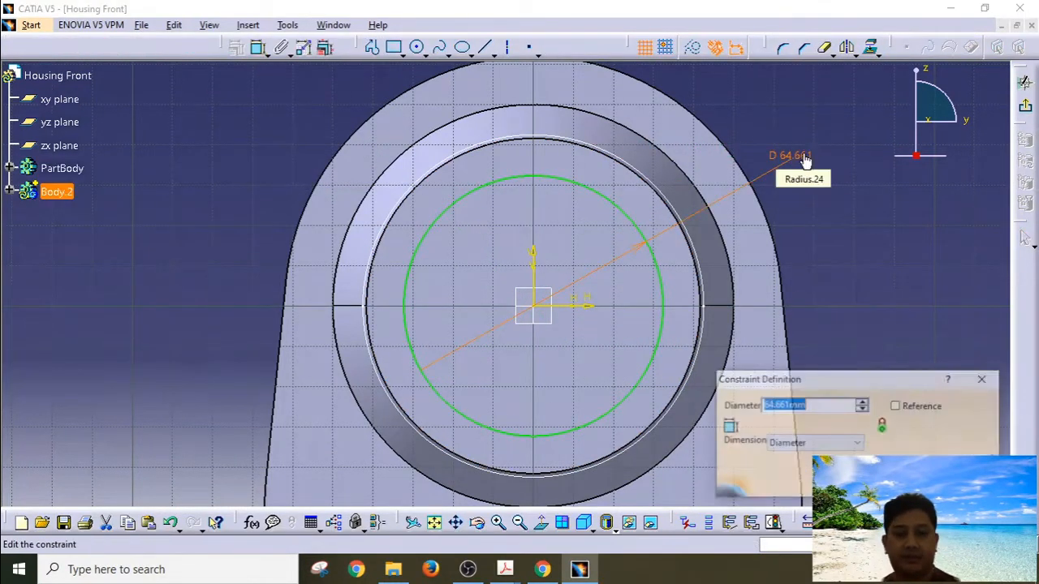
pyautogui.write('75')
pyautogui.press('Return')
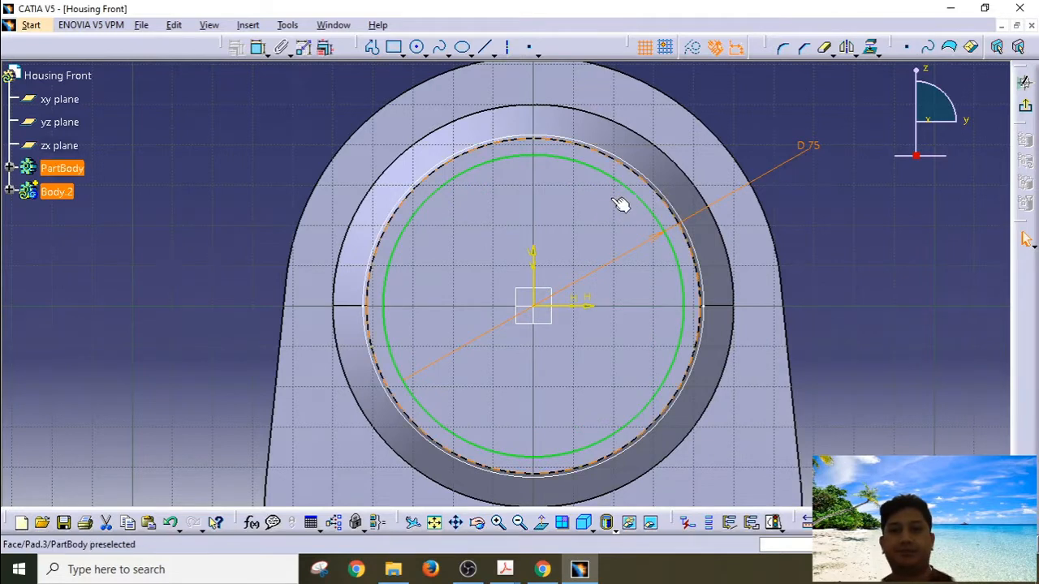
# Constrain the 75 mm circle to be concentric with the plate's upper outer arc and exit the sketch.
pyautogui.keyDown('ctrl'); pyautogui.click(645, 84); pyautogui.keyUp('ctrl')
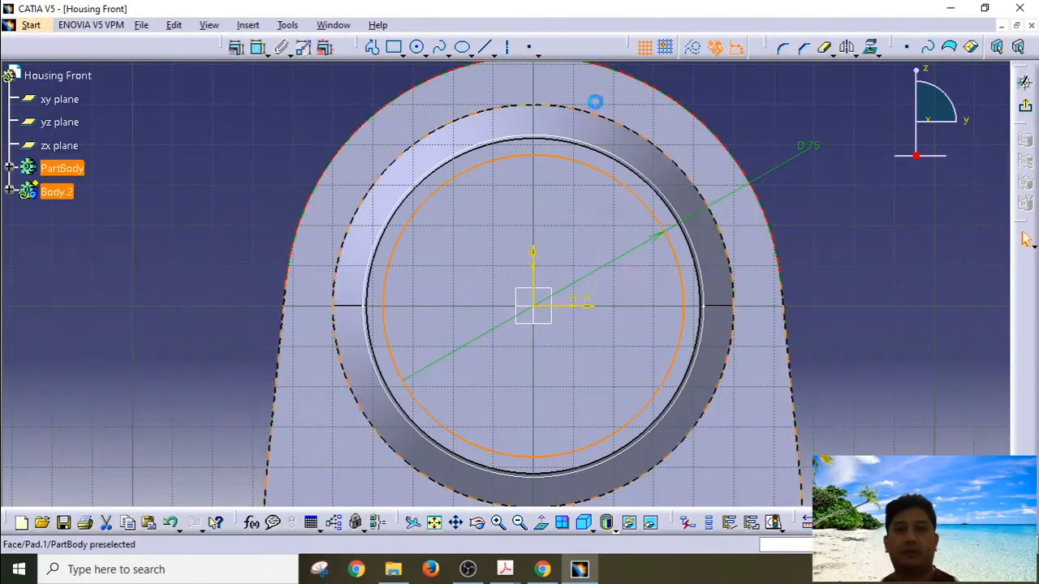
pyautogui.click(235, 48)
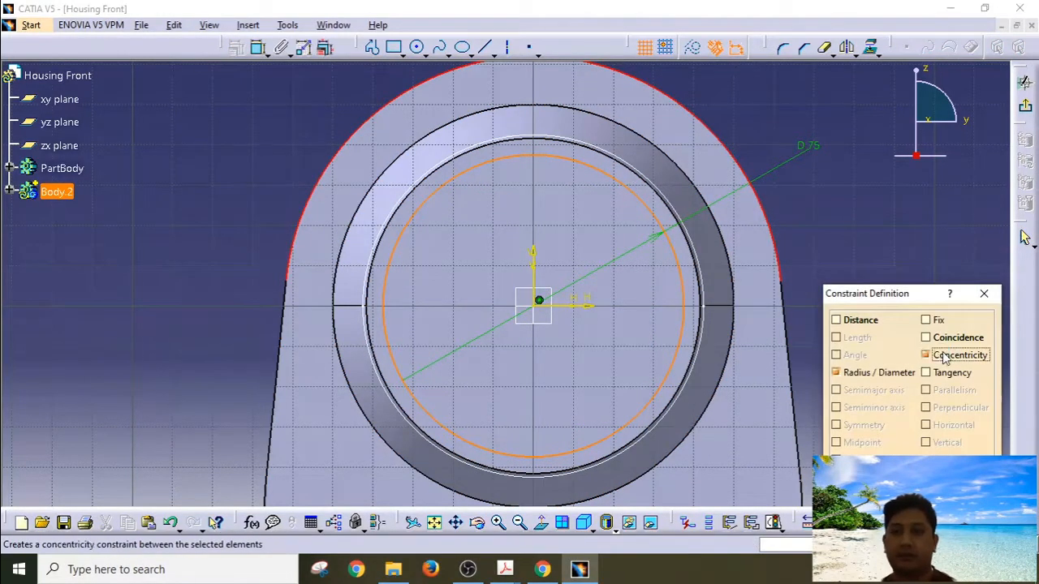
pyautogui.click(944, 359)
pyautogui.press('Return')
pyautogui.click(1025, 108)
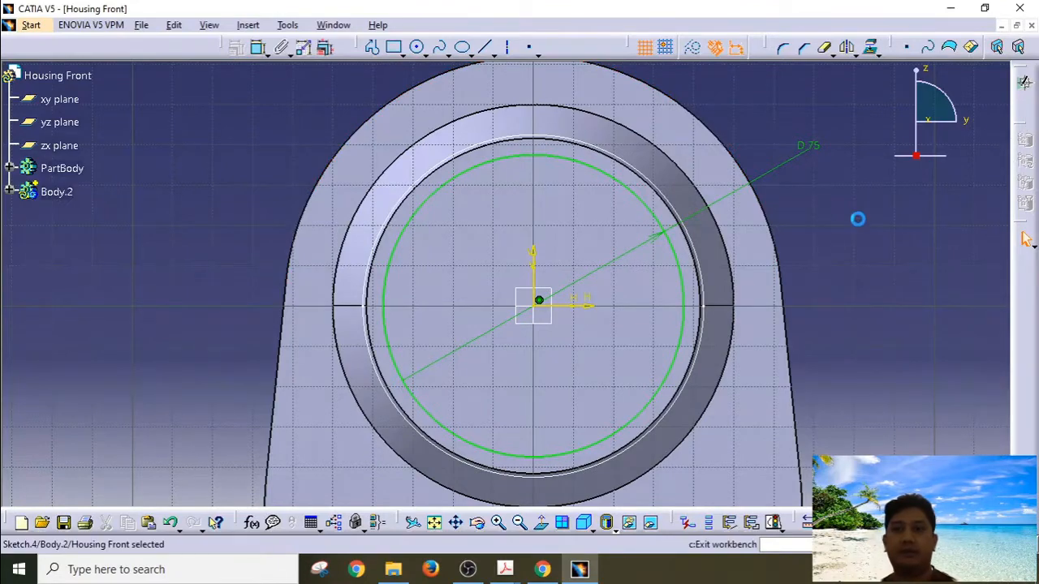
# Create a multi-sections solid between the 85 mm circle on the plate and the 75 mm circle on the boss face.
pyautogui.moveTo(673, 243)
pyautogui.mouseDown(button='middle')
pyautogui.moveTo(704, 213)
pyautogui.moveTo(723, 278)
pyautogui.moveTo(786, 234)
pyautogui.moveTo(555, 281)
pyautogui.moveTo(781, 246)
pyautogui.moveTo(731, 241)
pyautogui.moveTo(779, 227)
pyautogui.moveTo(789, 206)
pyautogui.moveTo(747, 209)
pyautogui.mouseUp(button='middle')
pyautogui.click(724, 278)
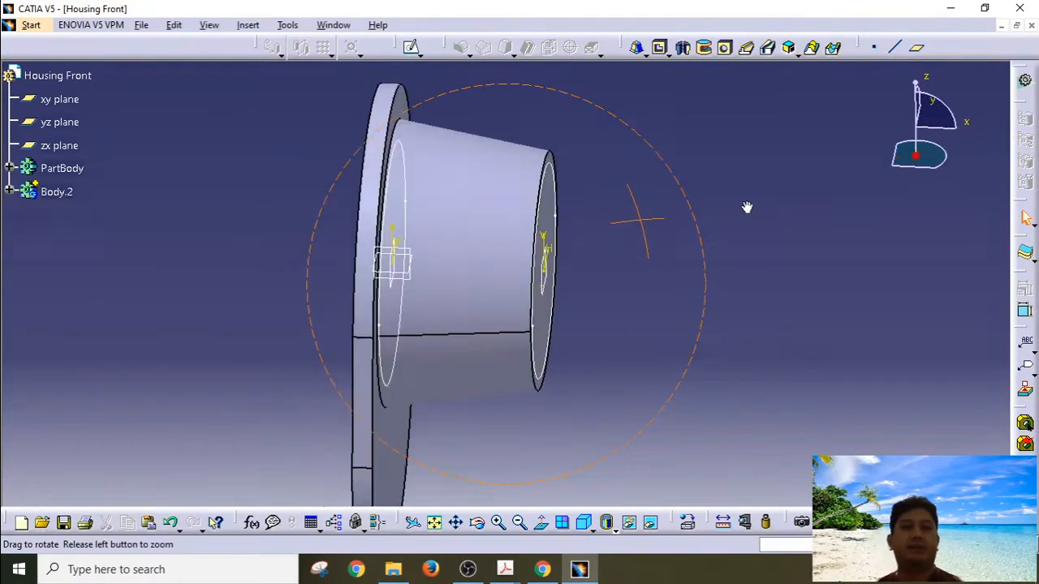
pyautogui.click(416, 144)
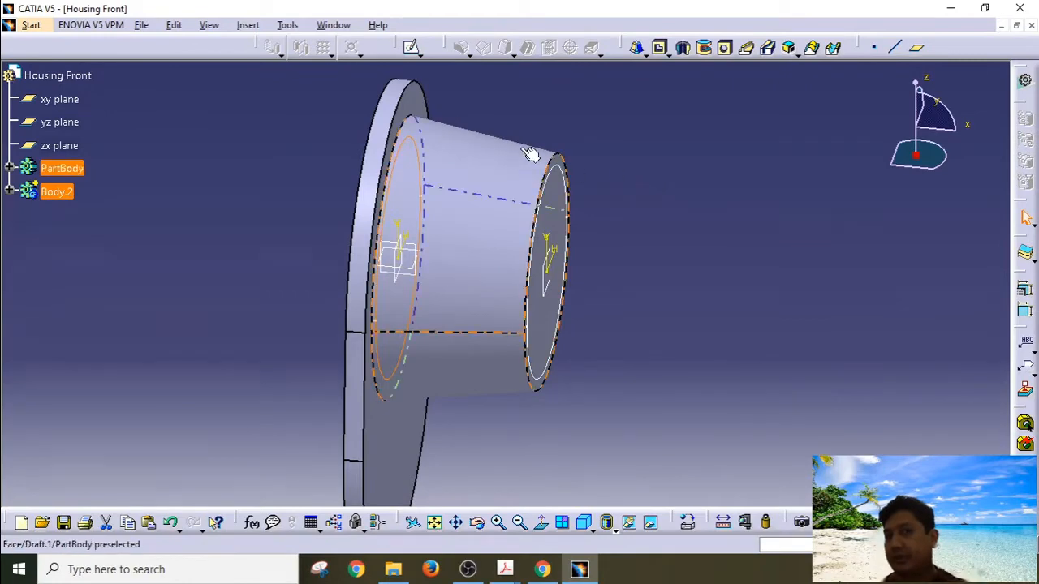
pyautogui.click(814, 49)
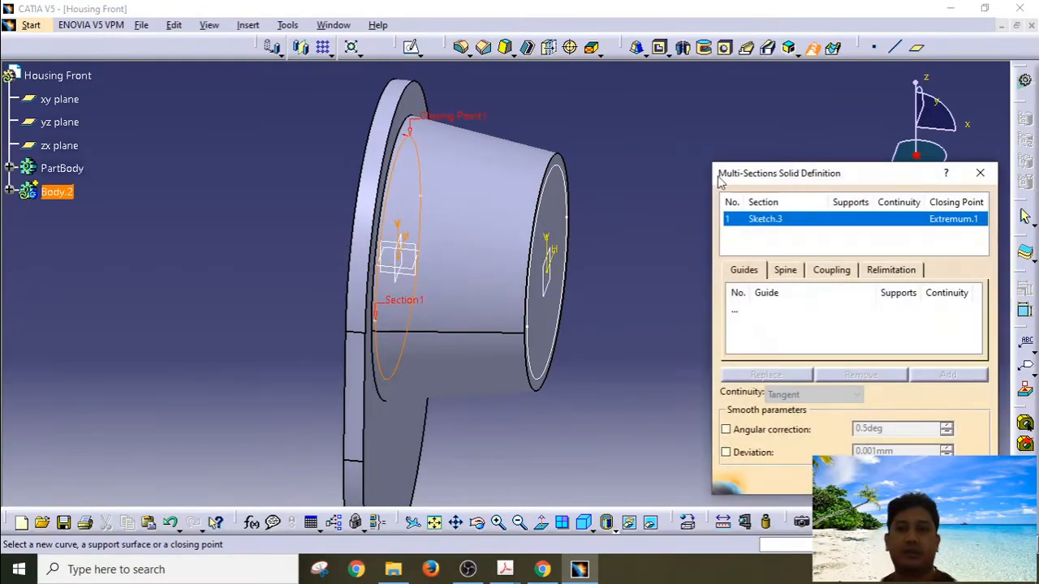
pyautogui.click(569, 168)
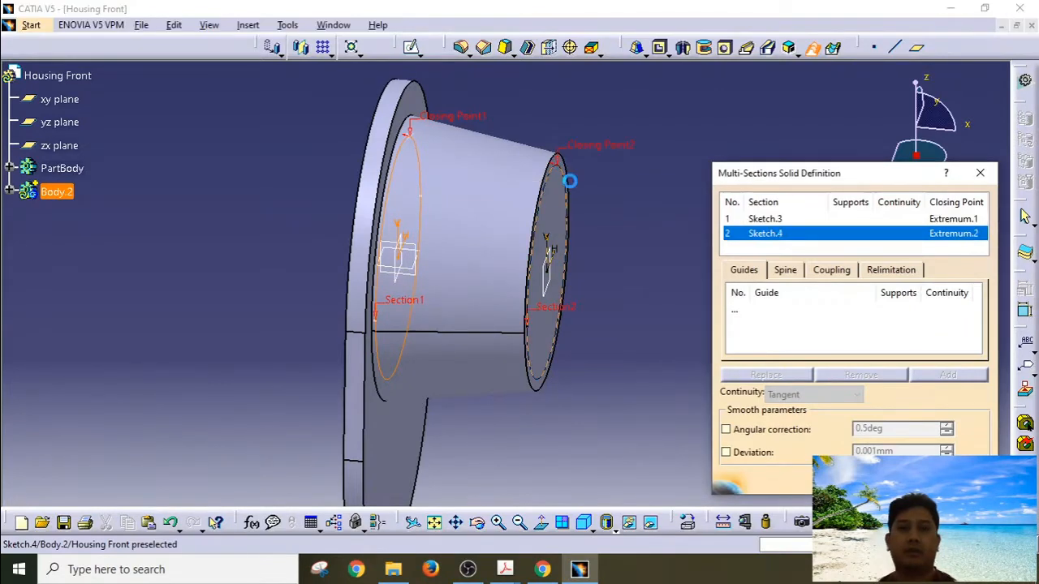
pyautogui.moveTo(625, 295); pyautogui.dragTo(543, 343, button='middle')
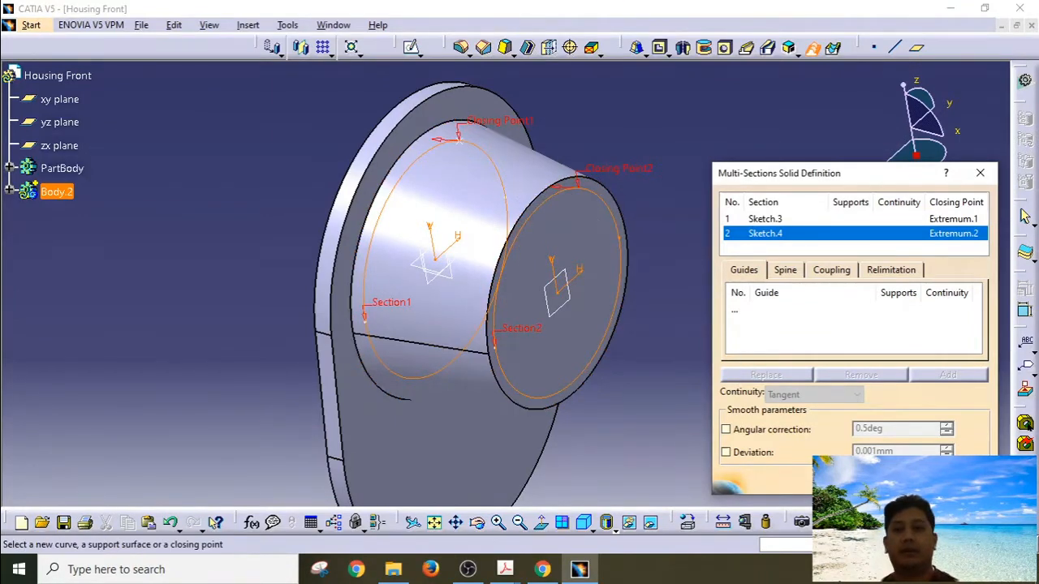
pyautogui.press('Return')
# Expand the multi-sections solid in the tree and show its hidden 85 mm circle sketch, Sketch.3.
pyautogui.moveTo(761, 309); pyautogui.dragTo(619, 401, button='middle')
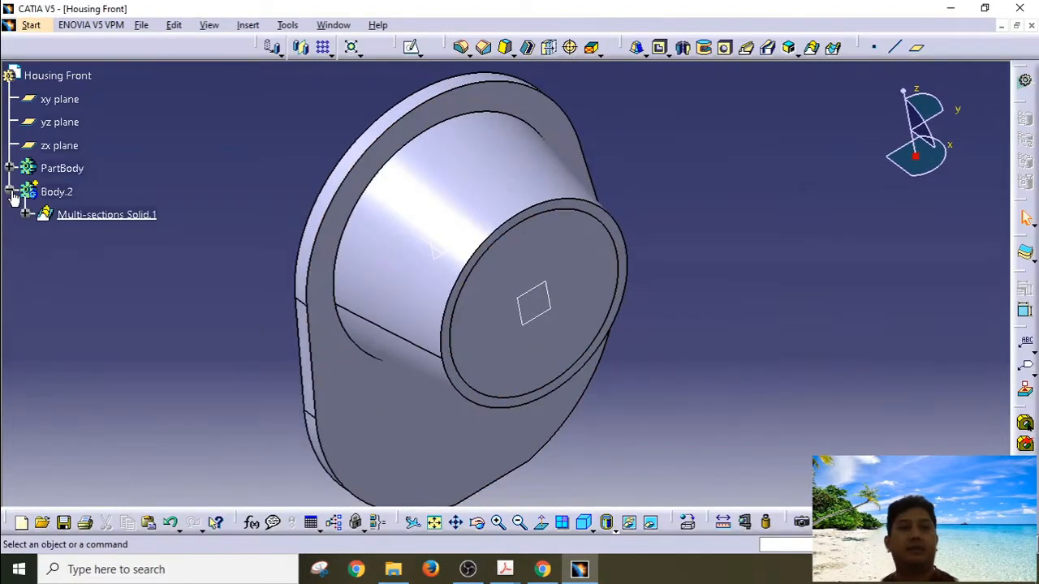
pyautogui.click(27, 215)
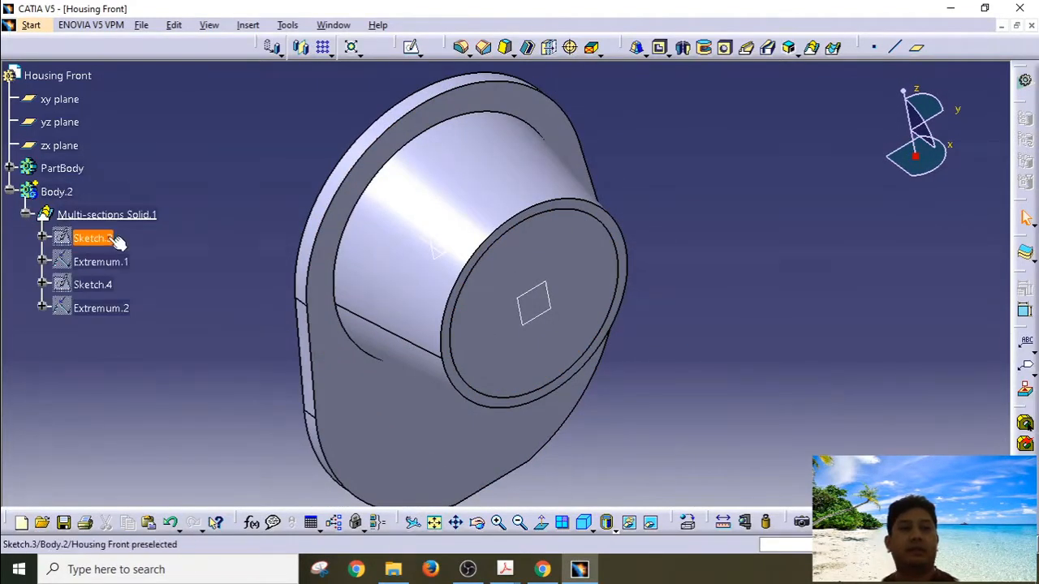
pyautogui.rightClick(111, 246)
pyautogui.click(129, 281)
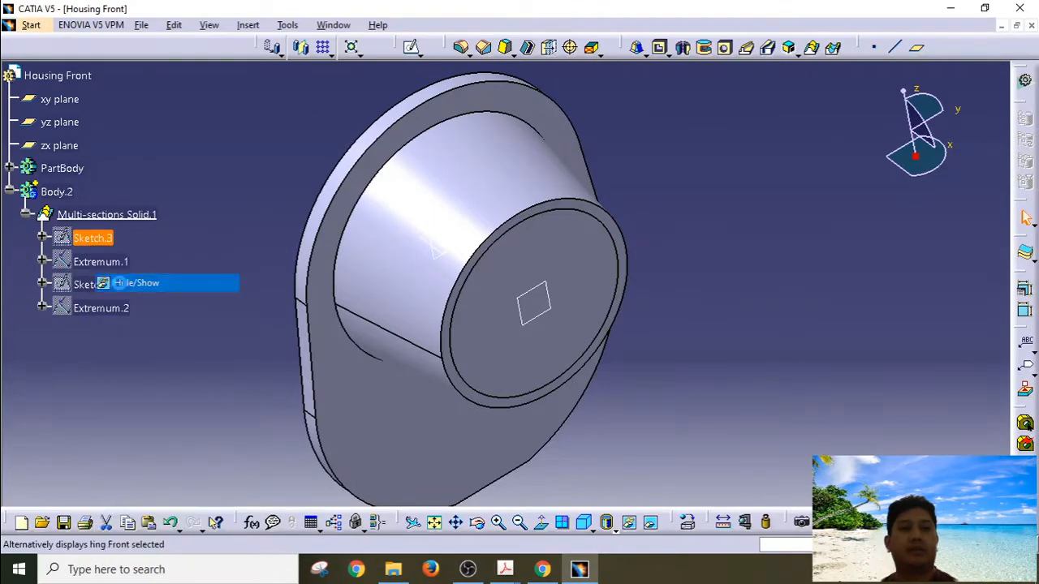
pyautogui.moveTo(311, 276)
pyautogui.mouseDown(button='middle')
pyautogui.moveTo(331, 301)
pyautogui.moveTo(417, 283)
pyautogui.moveTo(382, 275)
pyautogui.mouseUp(button='middle')
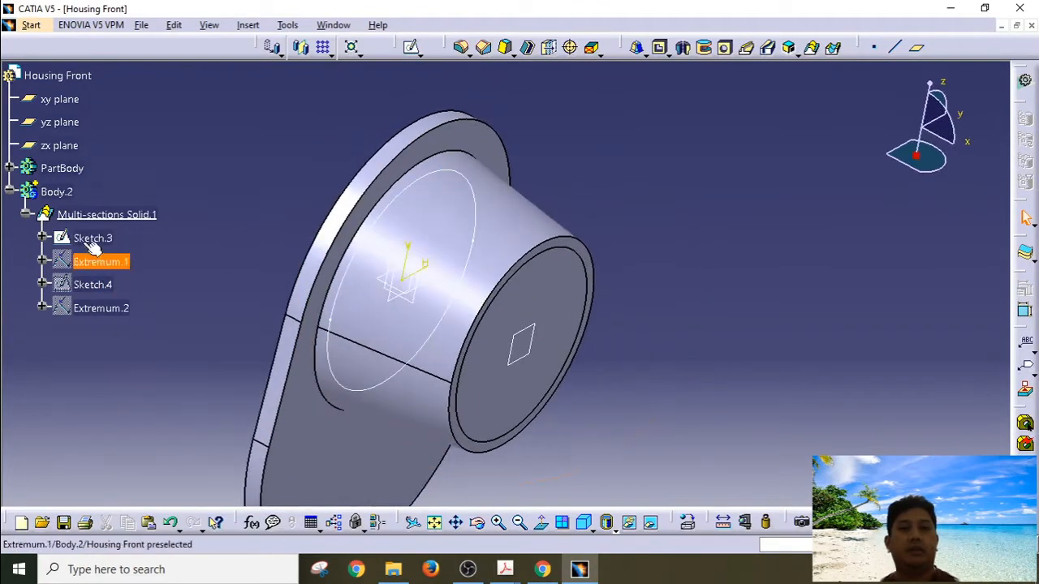
# Pad the 85 mm circle sketch by 10 mm in the reversed direction, through the back of the plate.
pyautogui.click(98, 239)
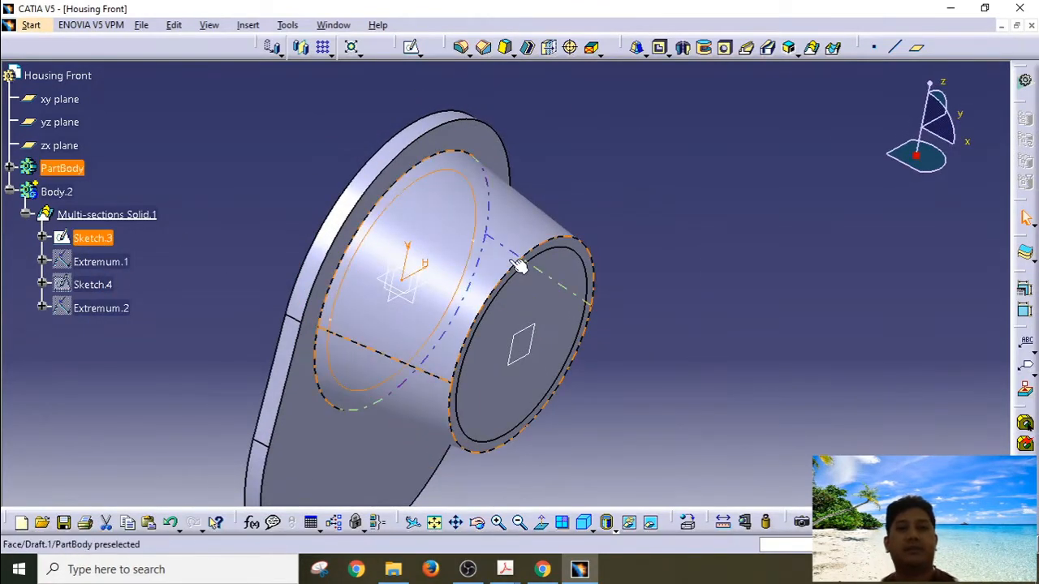
pyautogui.click(667, 53)
pyautogui.click(663, 78)
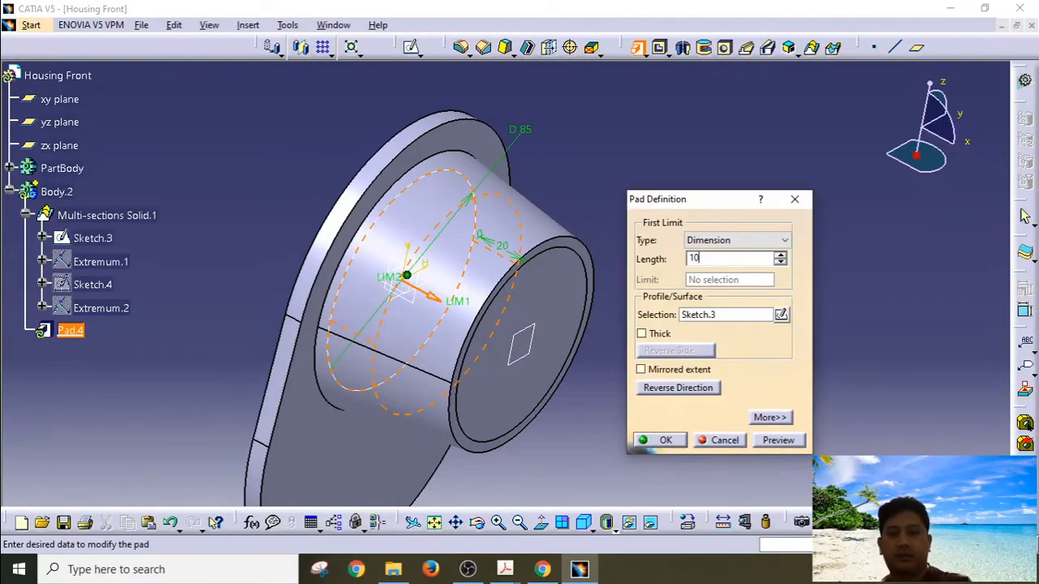
pyautogui.click(680, 387)
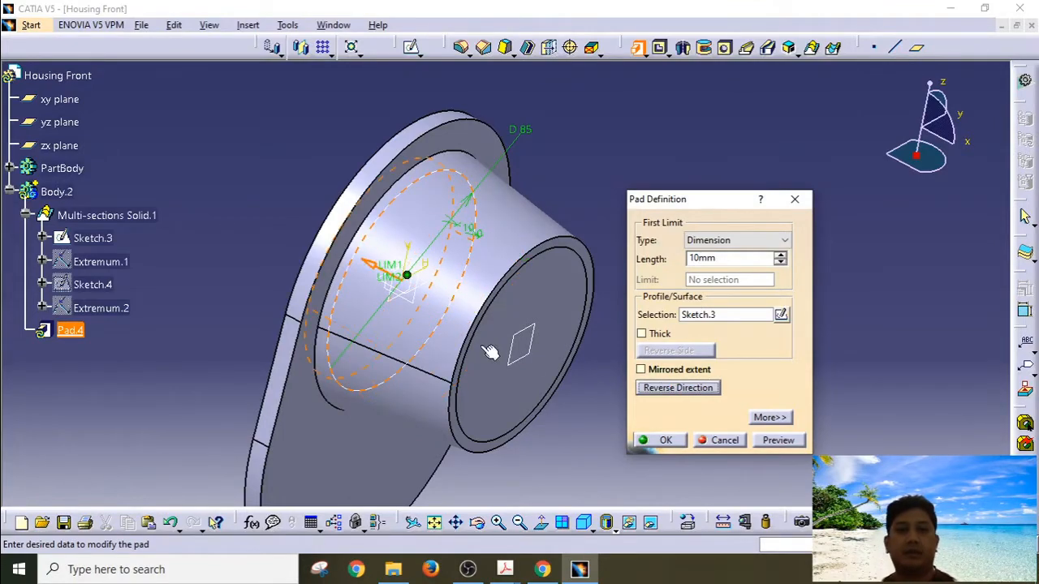
pyautogui.moveTo(491, 353); pyautogui.dragTo(650, 466, button='middle')
pyautogui.click(672, 444)
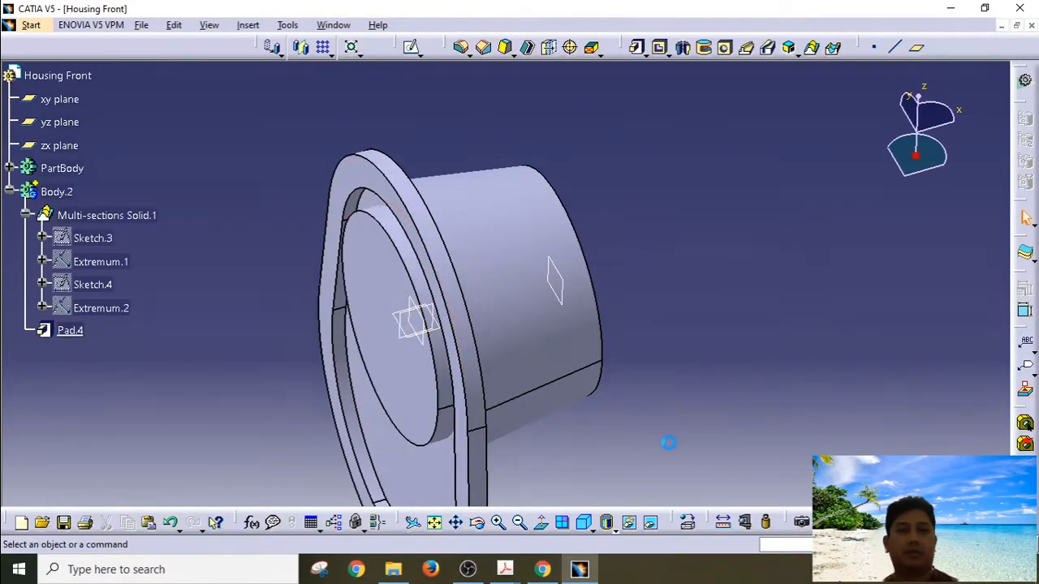
# Collapse the second body in the tree and subtract Body.2 from the main body with a Boolean Remove.
pyautogui.moveTo(528, 371)
pyautogui.mouseDown(button='middle')
pyautogui.moveTo(480, 373)
pyautogui.moveTo(522, 381)
pyautogui.mouseUp(button='middle')
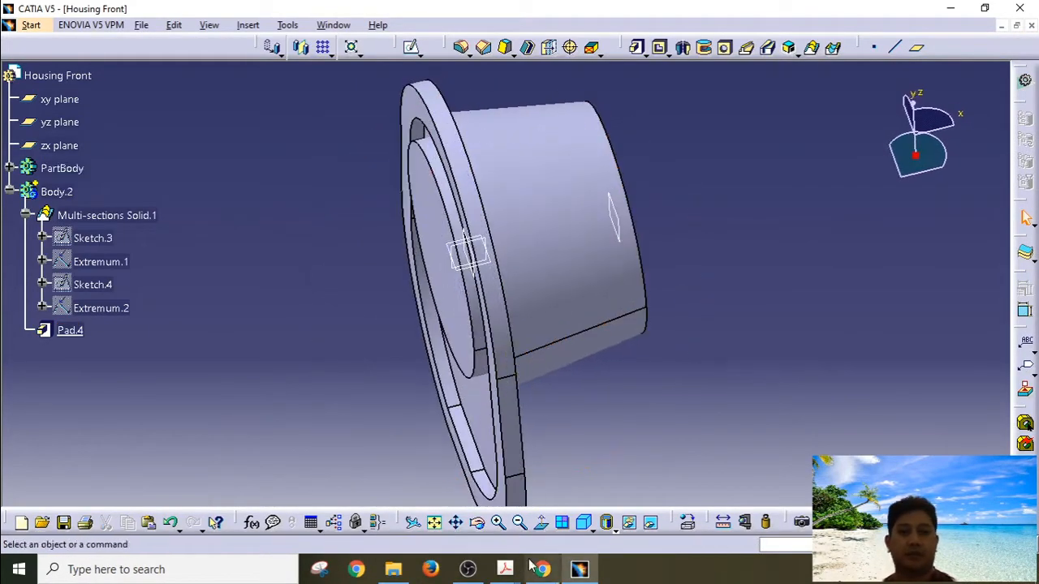
pyautogui.moveTo(618, 382); pyautogui.dragTo(705, 318, button='middle')
pyautogui.moveTo(471, 278); pyautogui.dragTo(310, 228, button='middle')
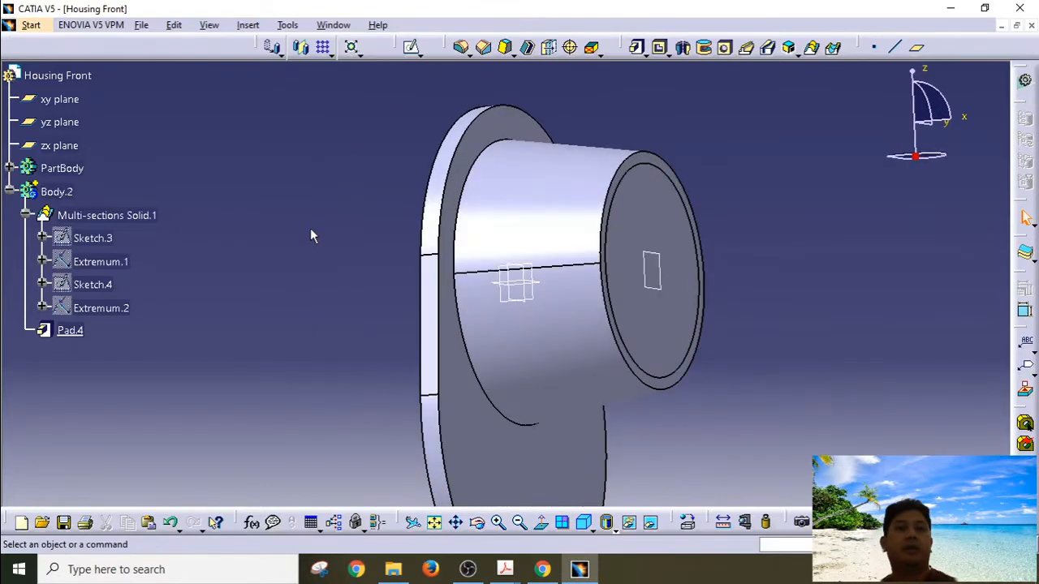
pyautogui.click(26, 215)
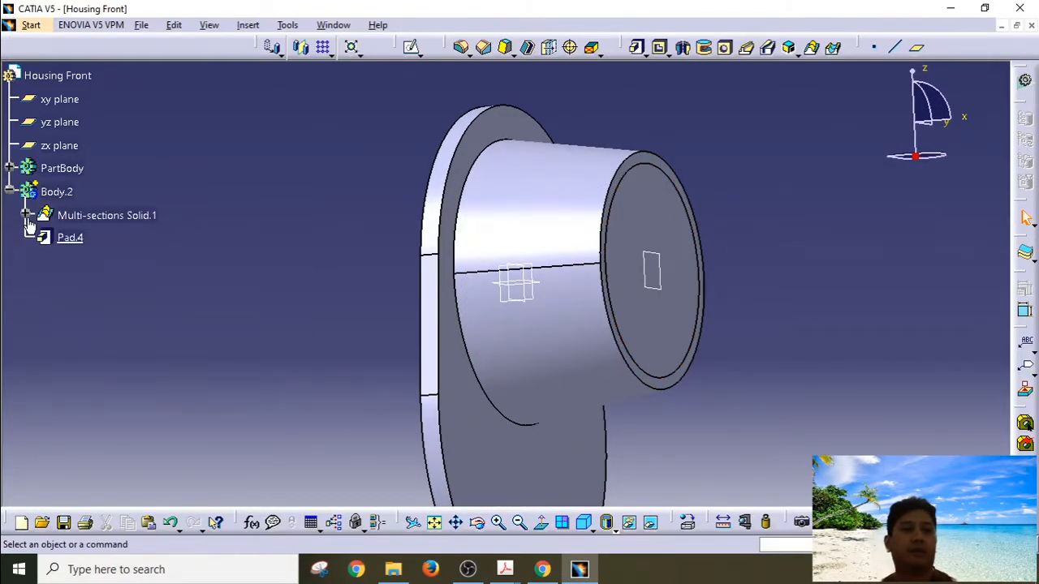
pyautogui.click(10, 191)
pyautogui.click(55, 192)
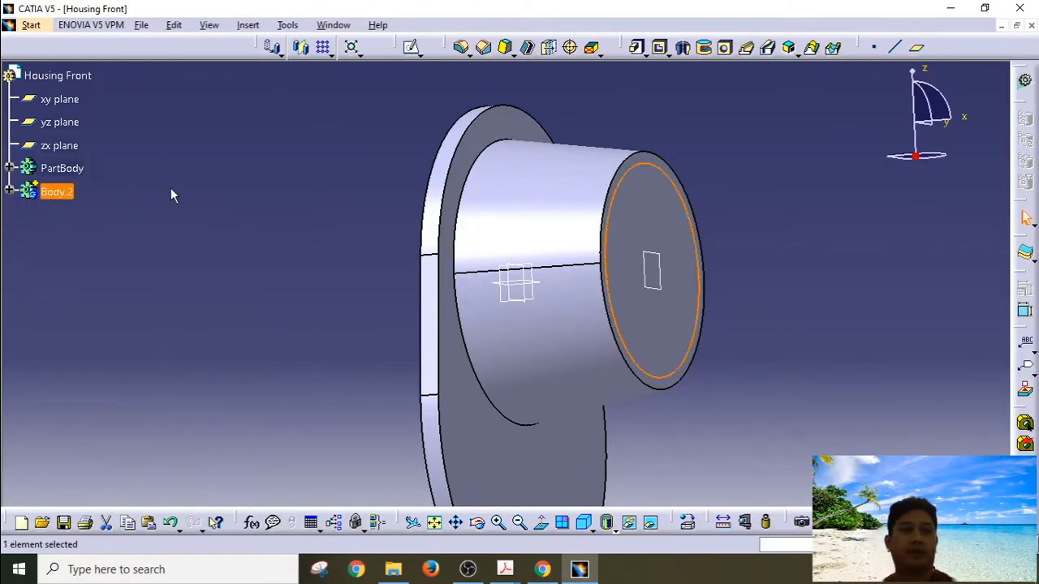
pyautogui.moveTo(307, 216); pyautogui.dragTo(329, 181, button='middle')
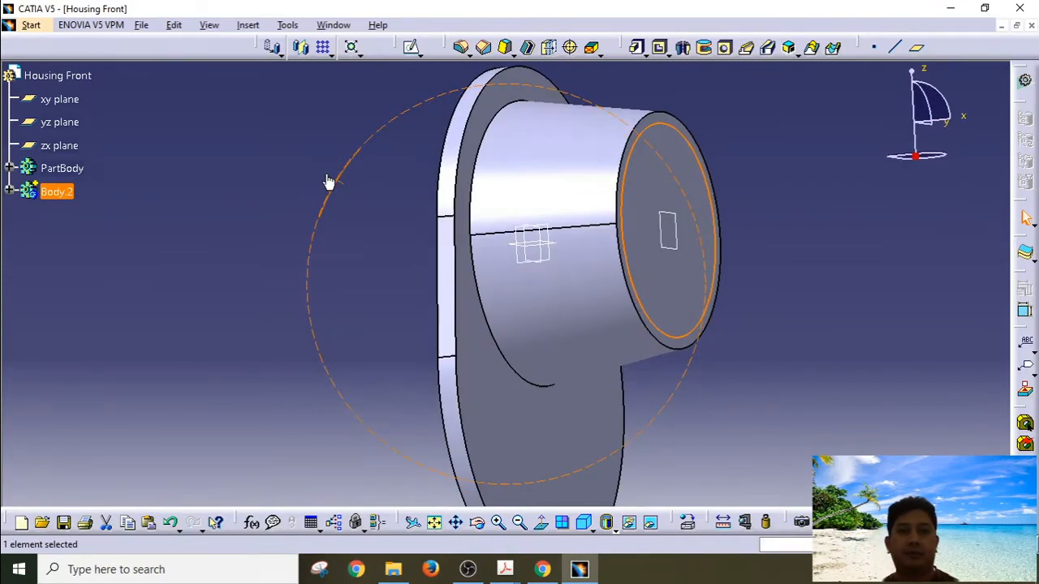
pyautogui.click(247, 24)
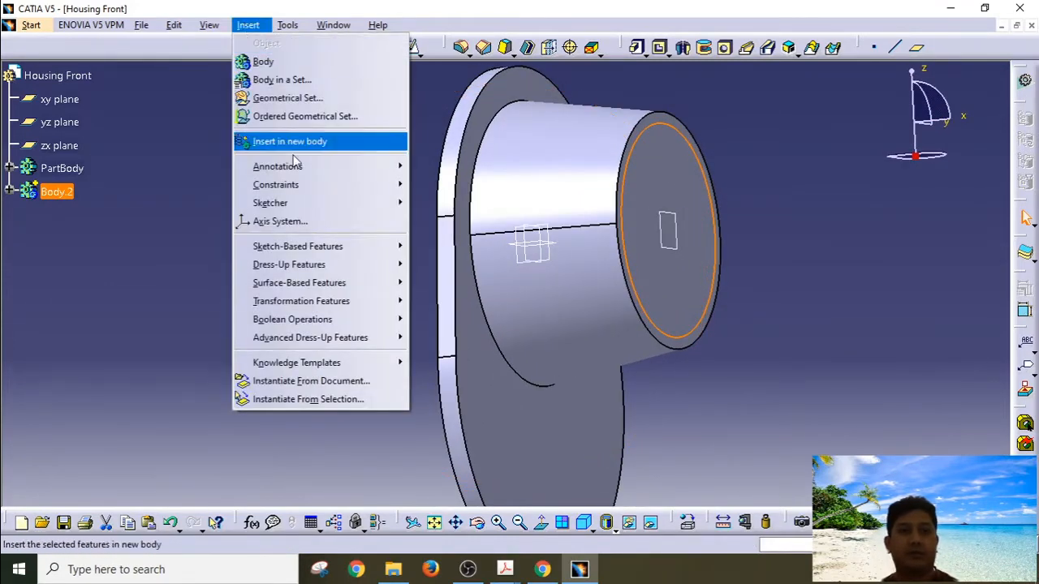
pyautogui.moveTo(324, 320)
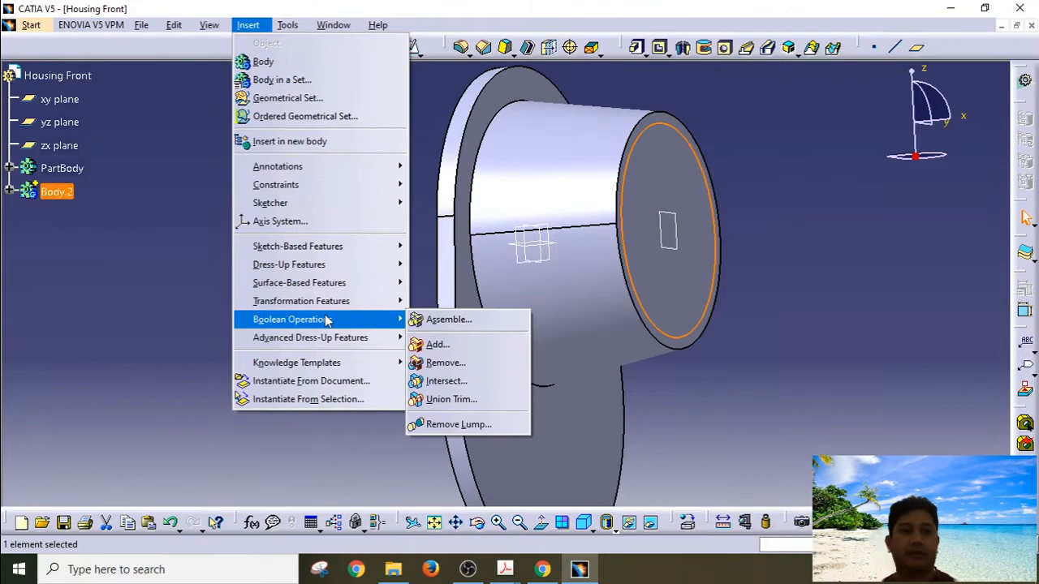
pyautogui.click(439, 365)
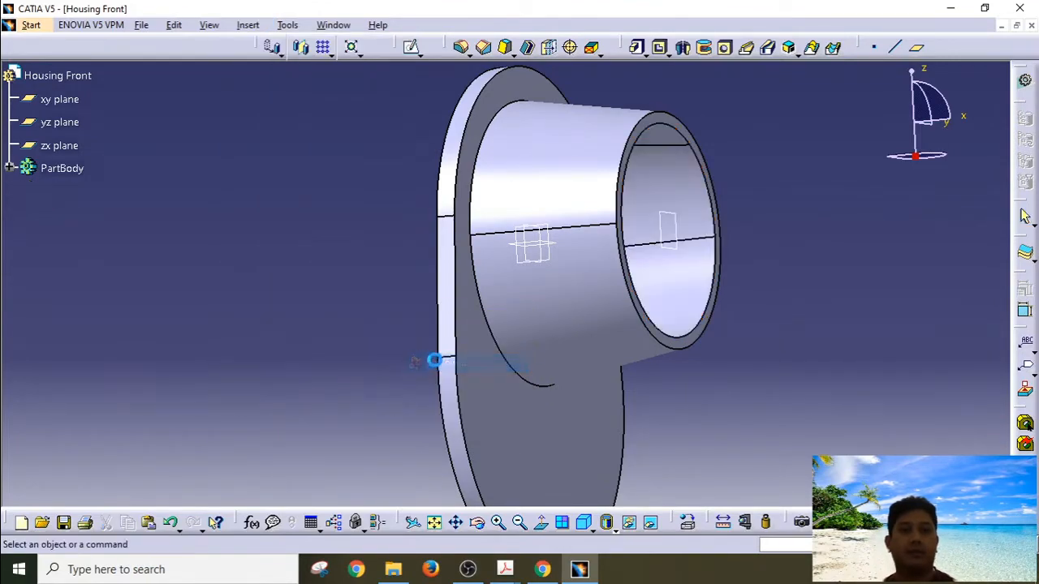
pyautogui.moveTo(327, 275); pyautogui.dragTo(580, 460, button='middle')
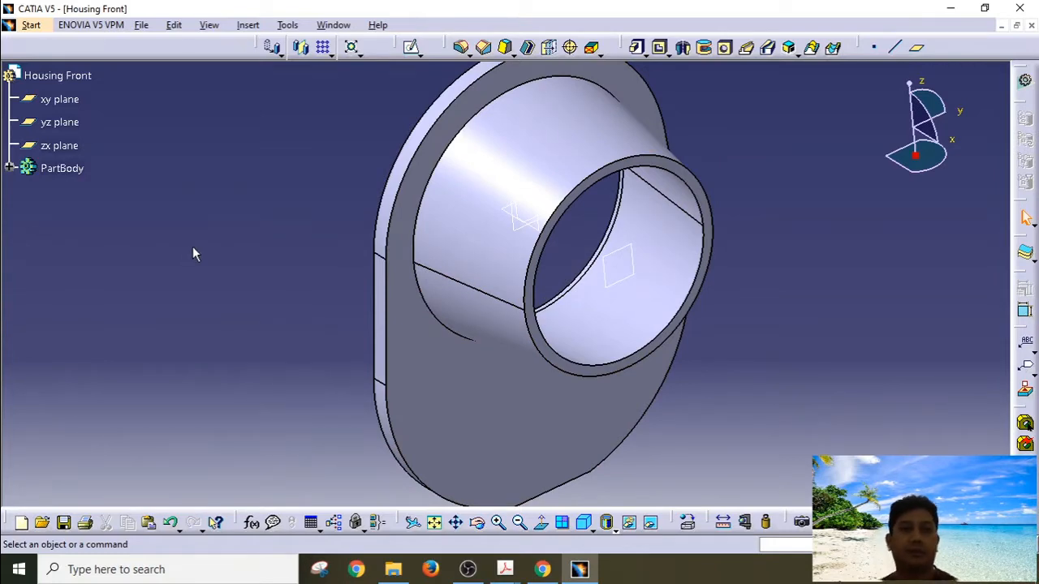
pyautogui.click(11, 169)
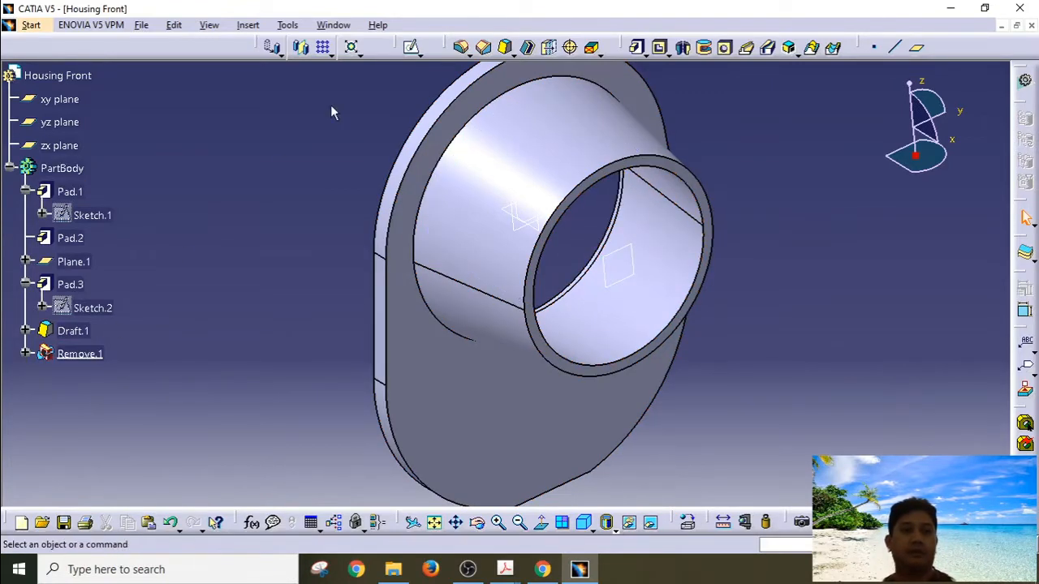
pyautogui.click(11, 168)
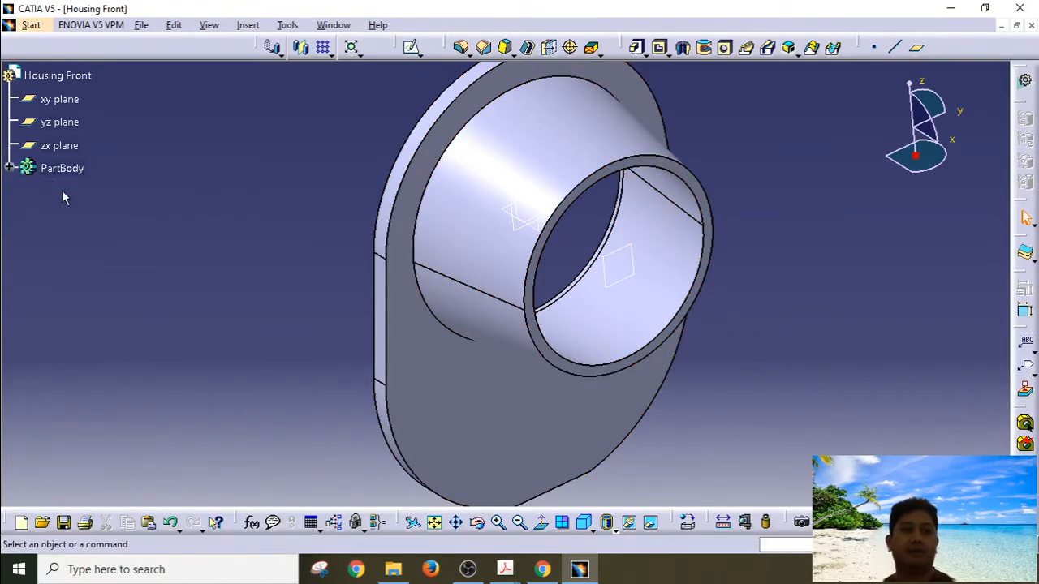
# Open a new sketch on the zx plane and flip the view to look at it from the opposite side.
pyautogui.moveTo(630, 327); pyautogui.dragTo(618, 452, button='middle')
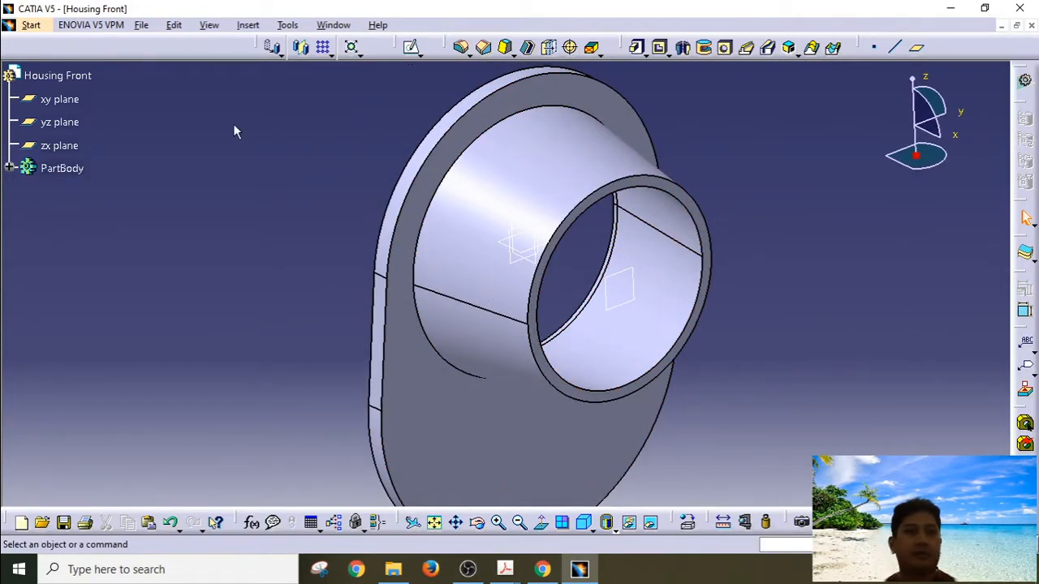
pyautogui.click(58, 122)
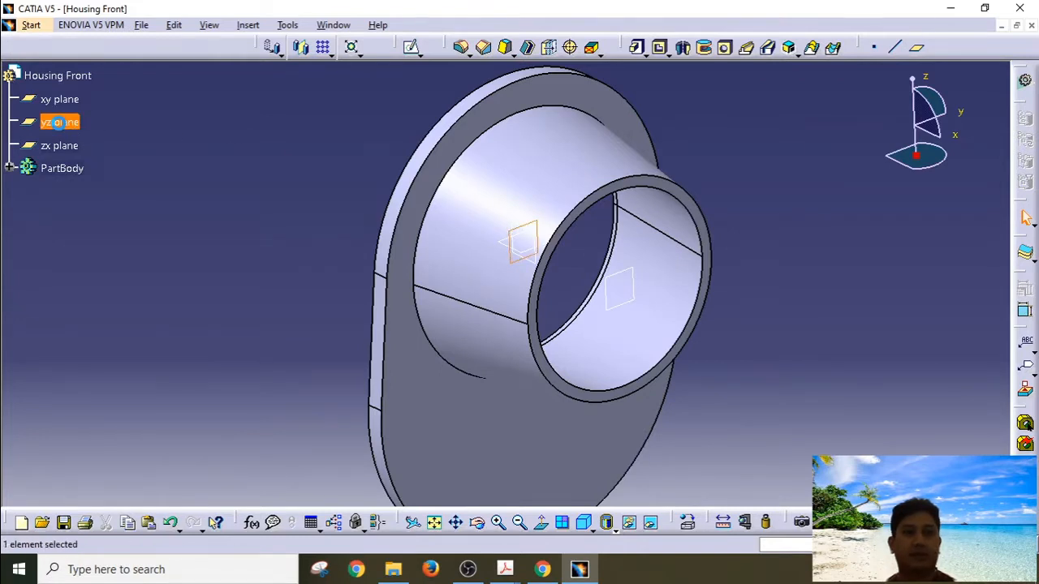
pyautogui.click(65, 149)
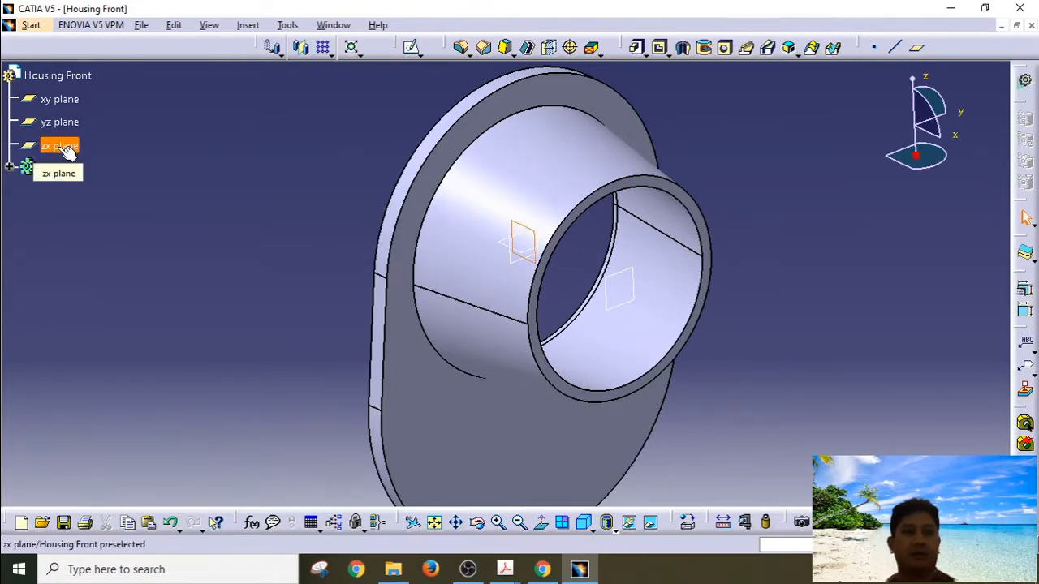
pyautogui.click(410, 47)
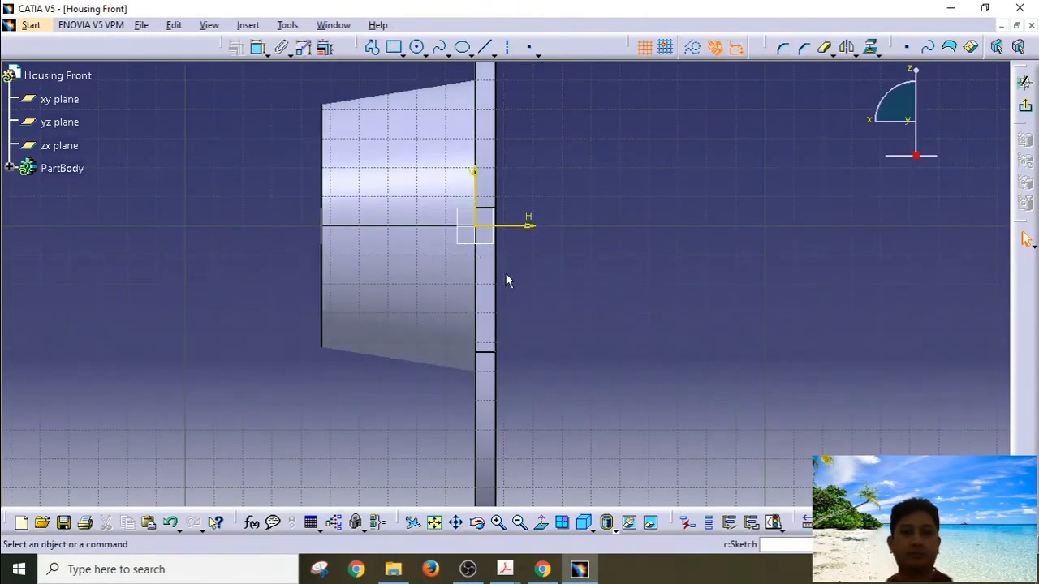
pyautogui.moveTo(505, 278)
pyautogui.mouseDown(button='middle')
pyautogui.moveTo(528, 347)
pyautogui.moveTo(590, 348)
pyautogui.mouseUp(button='middle')
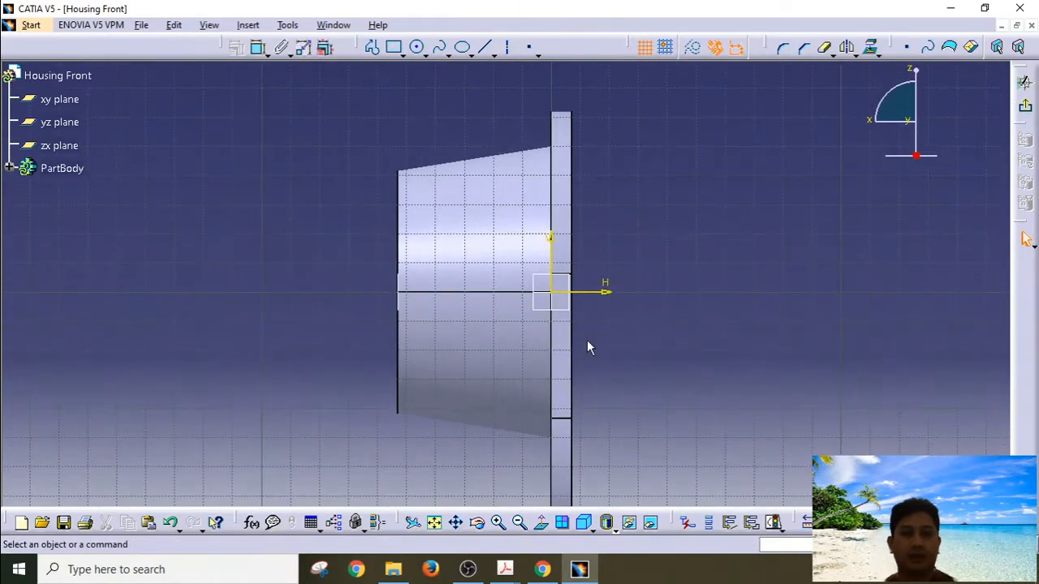
pyautogui.click(541, 523)
pyautogui.moveTo(458, 322)
pyautogui.mouseDown(button='middle')
pyautogui.moveTo(473, 318)
pyautogui.moveTo(503, 352)
pyautogui.moveTo(492, 259)
pyautogui.moveTo(494, 283)
pyautogui.mouseUp(button='middle')
pyautogui.moveTo(384, 267); pyautogui.dragTo(371, 286, button='middle')
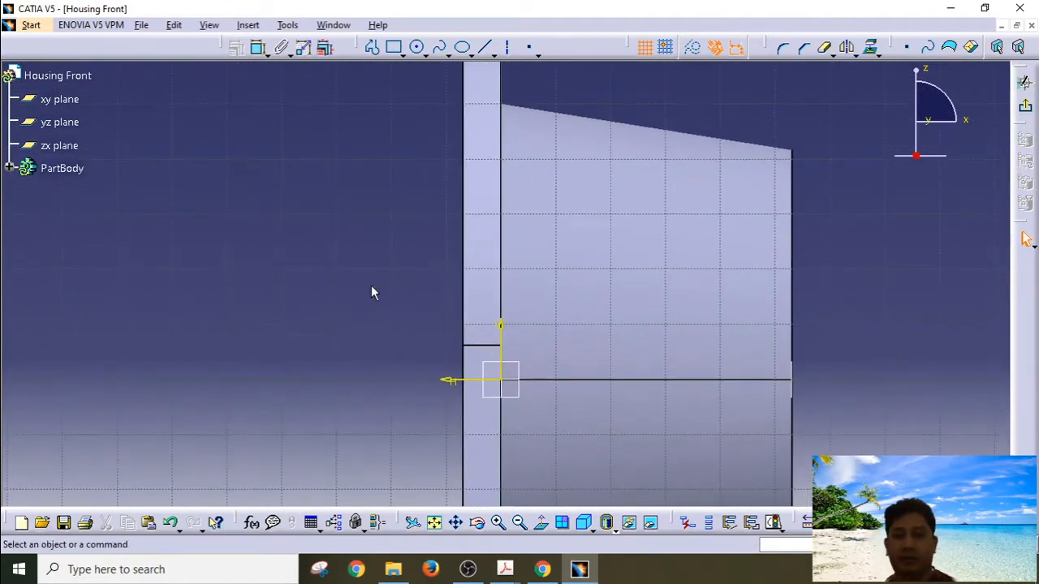
# Sketch a closed eight-line stepped profile with one sloped side across the plate-boss junction above the horizontal axis, about 4.4 mm wide at its top.
pyautogui.click(370, 48)
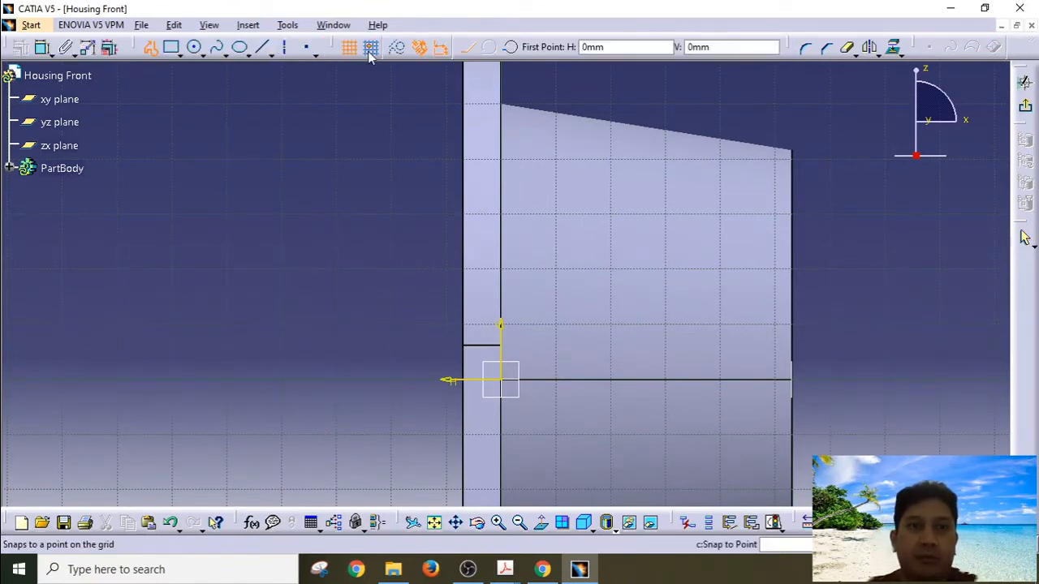
pyautogui.click(481, 284)
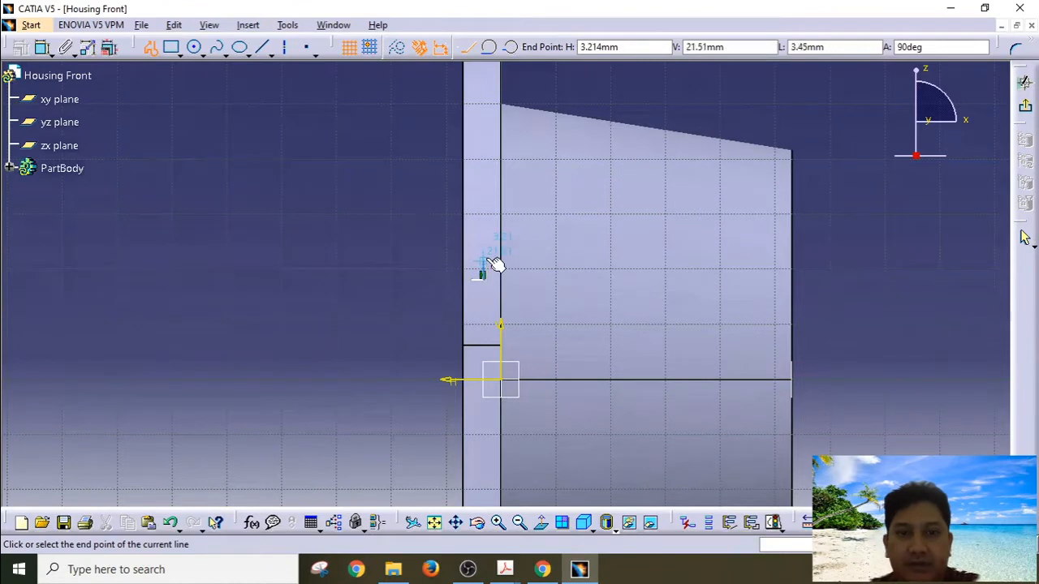
pyautogui.click(541, 258)
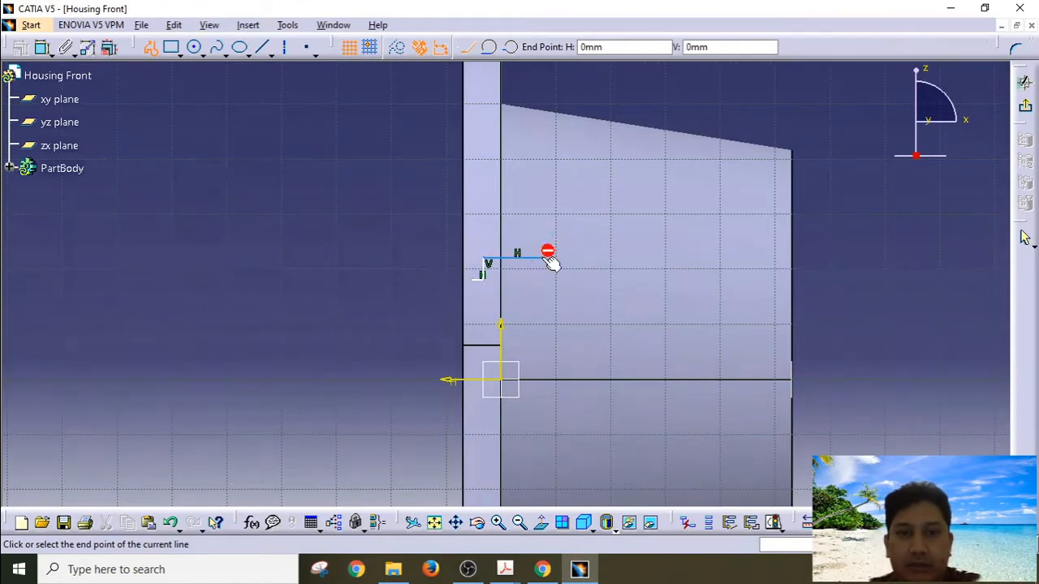
pyautogui.click(541, 126)
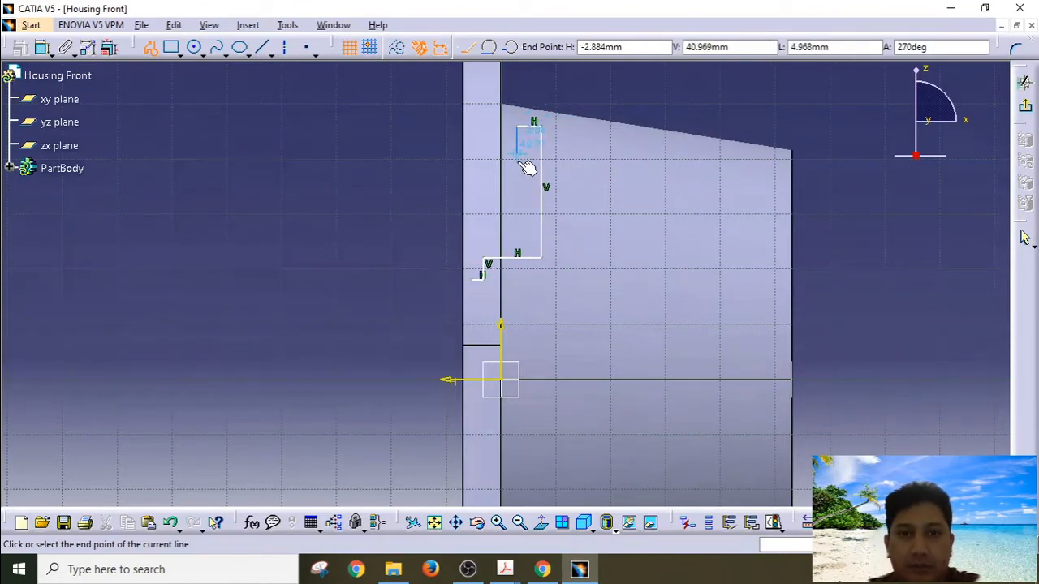
pyautogui.click(517, 193)
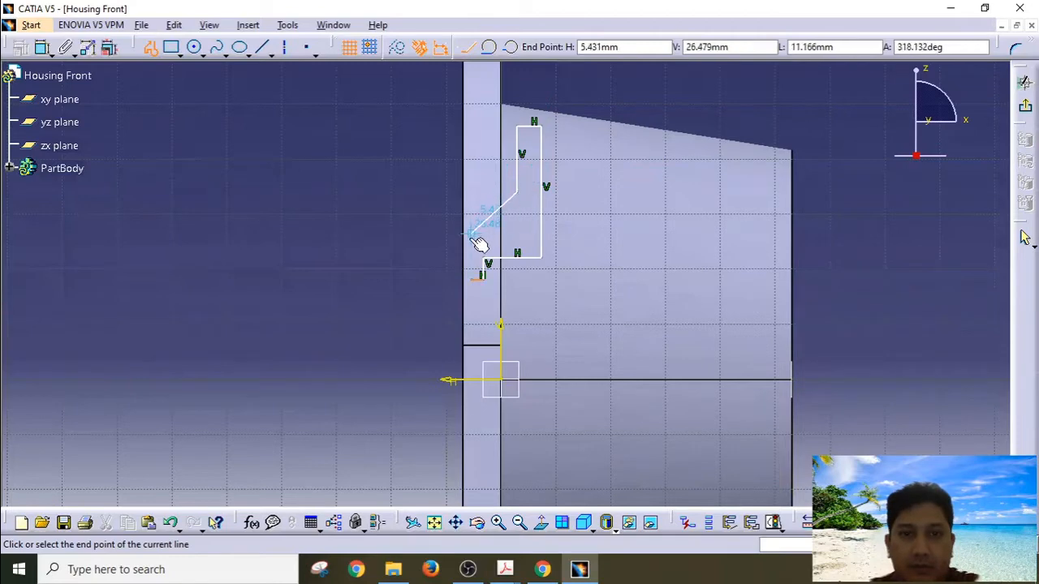
pyautogui.click(470, 242)
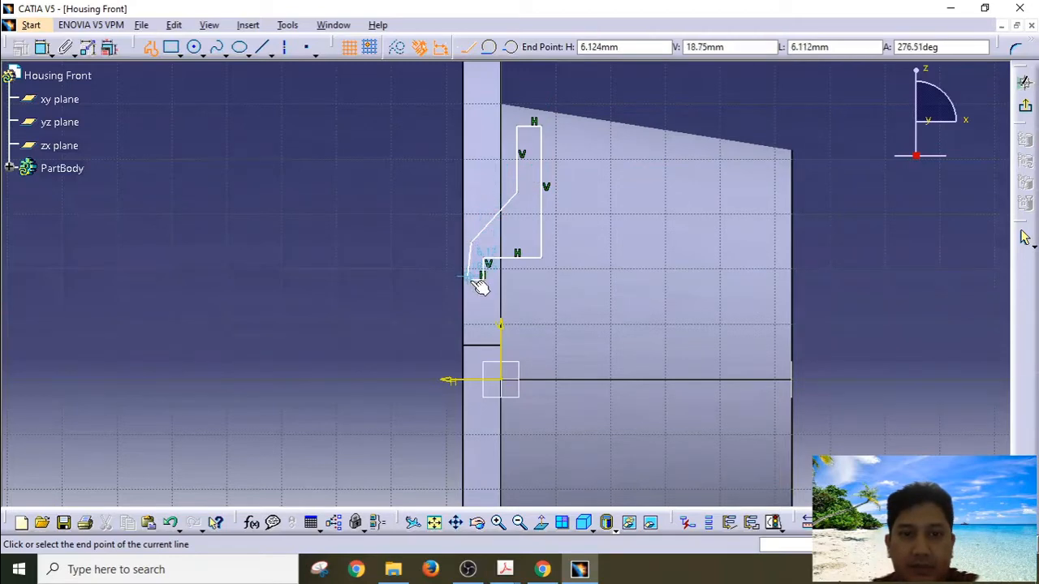
pyautogui.click(481, 279)
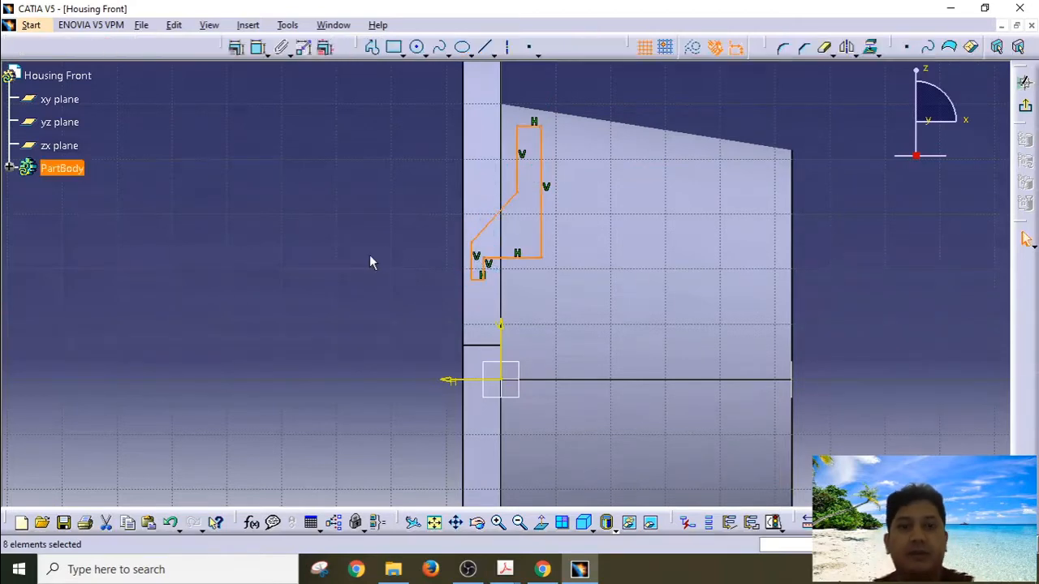
pyautogui.click(341, 234)
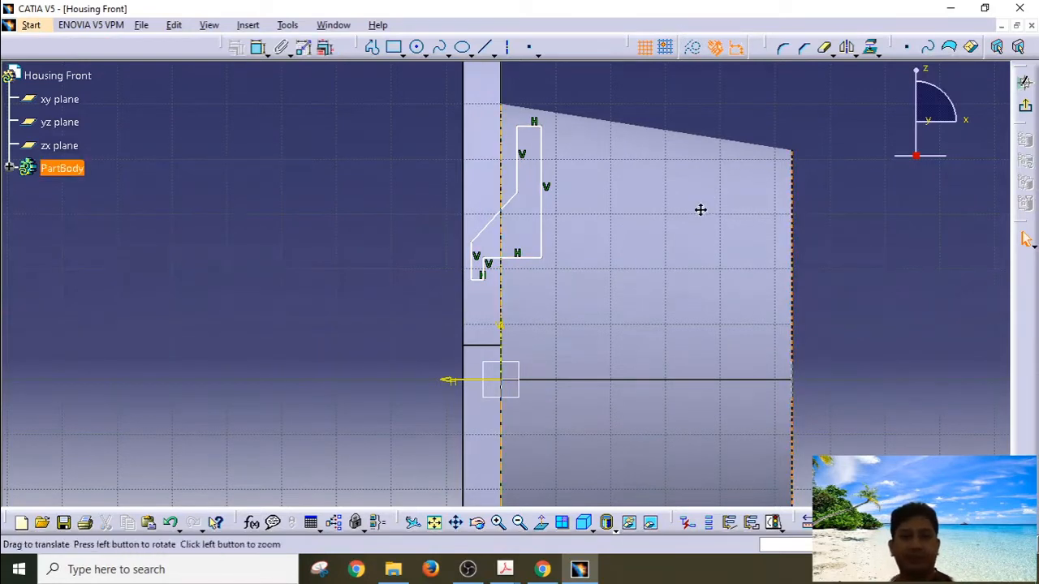
# Dimension the profile's short top edge and set its length to 5.5 mm.
pyautogui.moveTo(701, 211); pyautogui.dragTo(700, 266, button='middle')
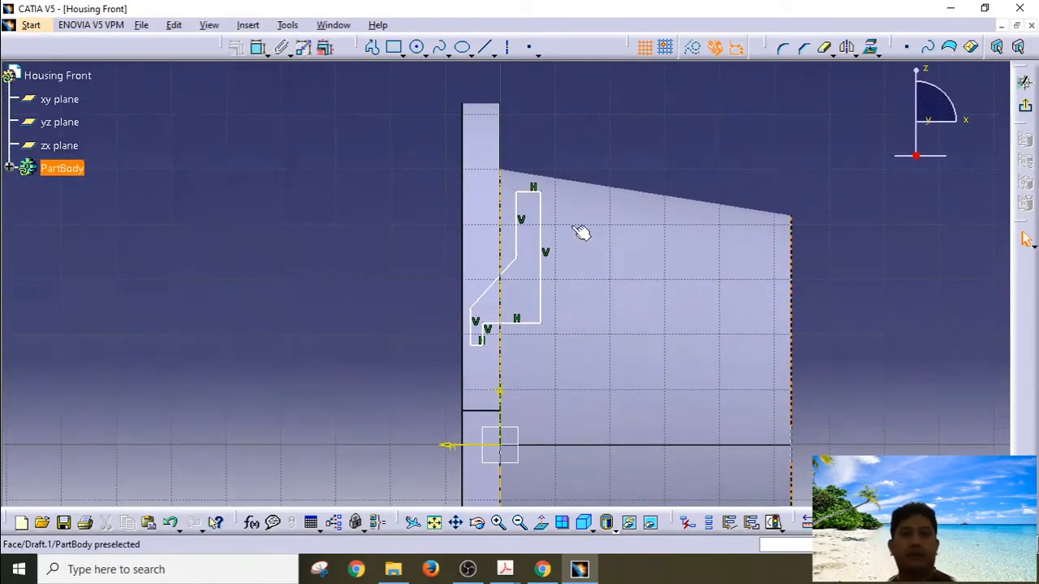
pyautogui.click(257, 47)
pyautogui.click(588, 135)
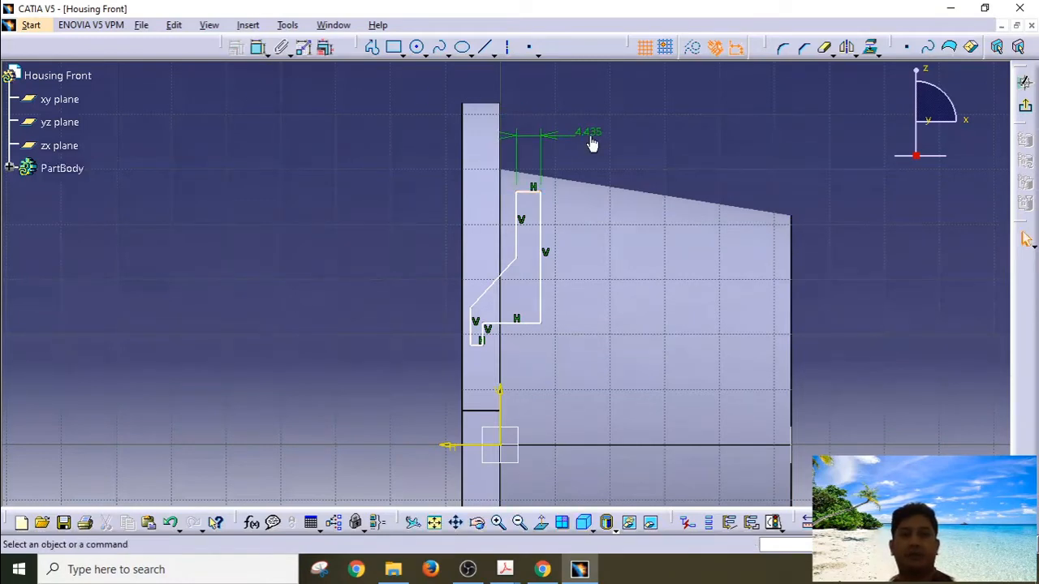
pyautogui.doubleClick(589, 132)
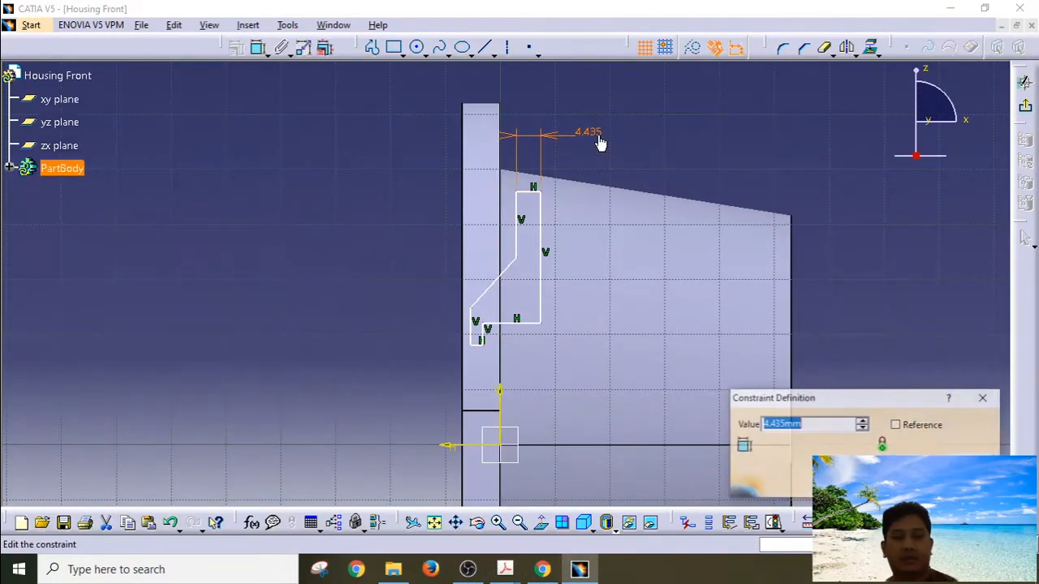
pyautogui.write('5.5')
pyautogui.press('Return')
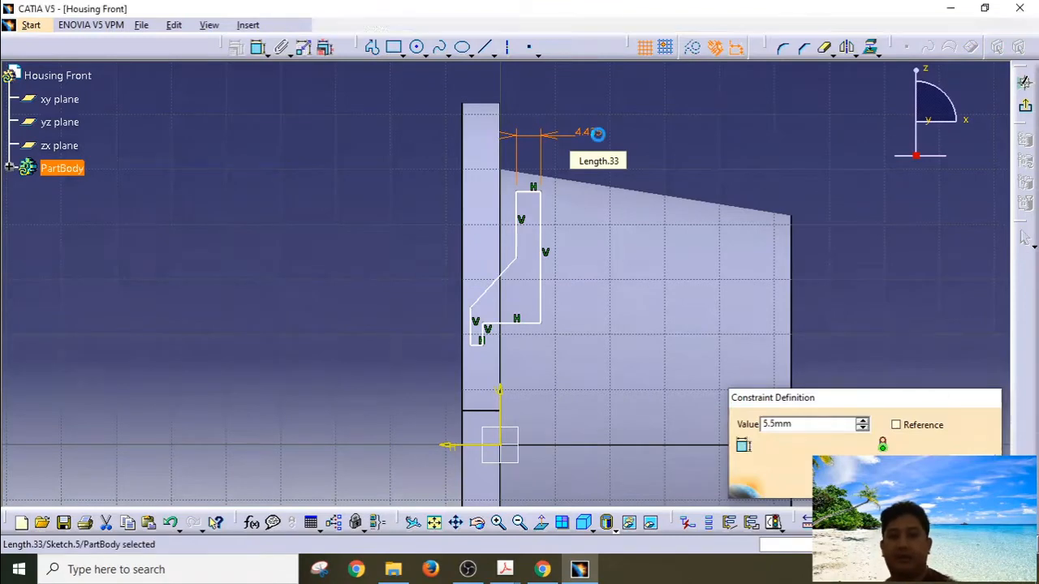
# Dimension the vertical distance from the profile's top edge to the upper end of the sloped line and set it to 16 mm.
pyautogui.click(510, 258)
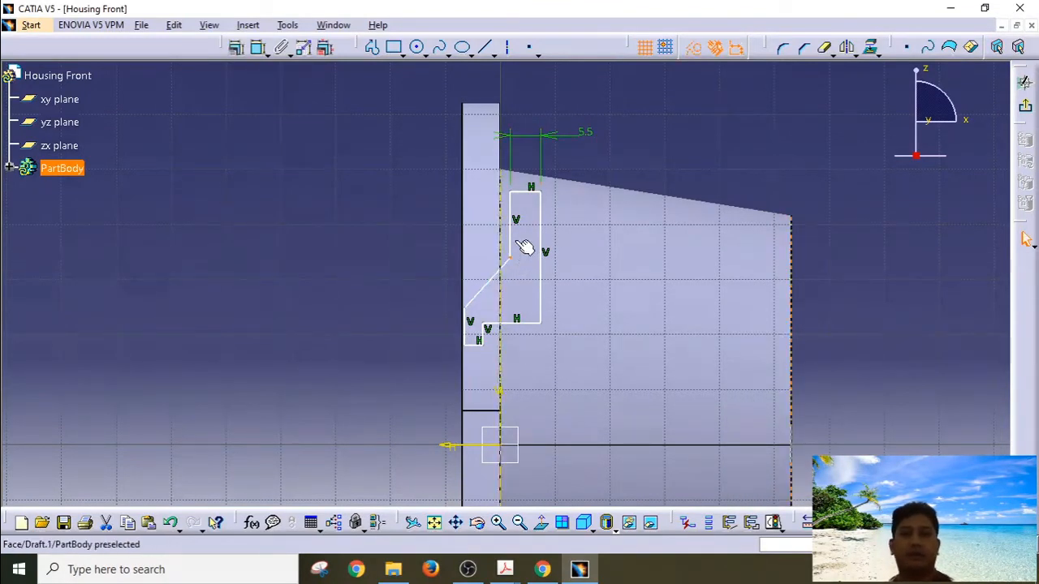
pyautogui.keyDown('ctrl'); pyautogui.click(524, 194); pyautogui.keyUp('ctrl')
pyautogui.click(258, 47)
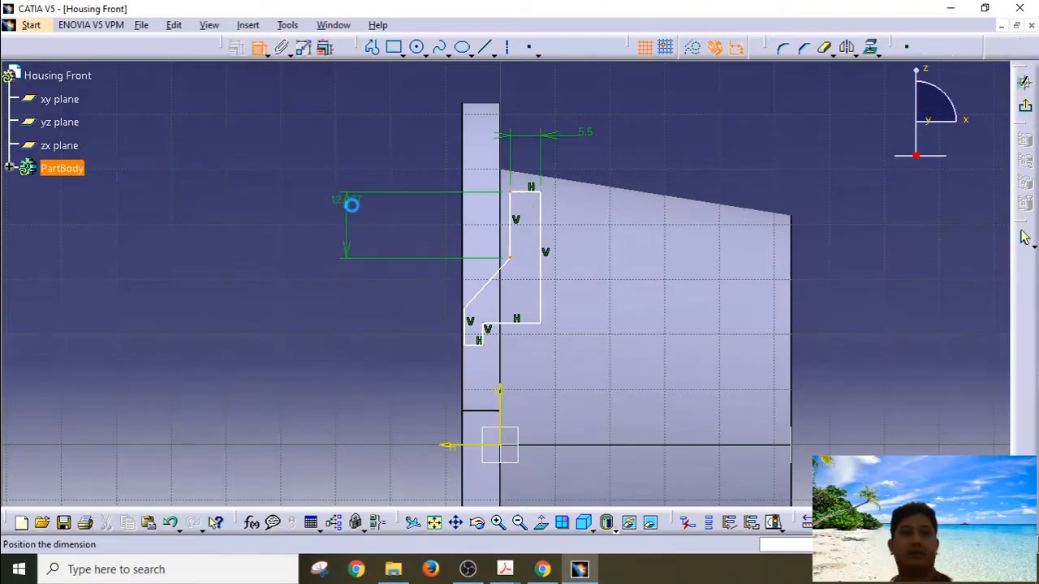
pyautogui.click(429, 232)
pyautogui.doubleClick(428, 231)
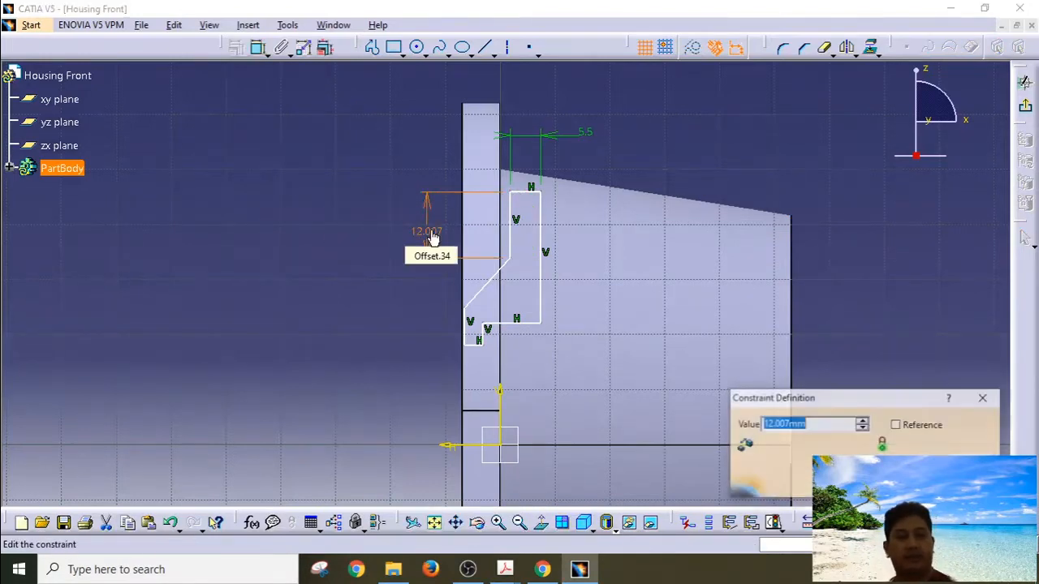
pyautogui.write('16')
pyautogui.press('Return')
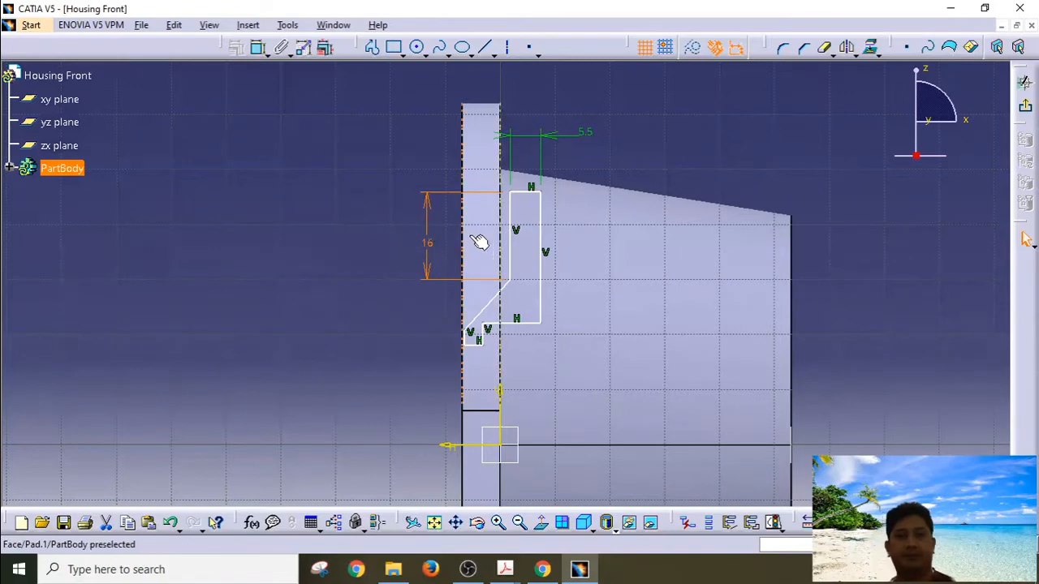
# Constrain the profile's top edge to 45 mm above the horizontal axis.
pyautogui.click(523, 190)
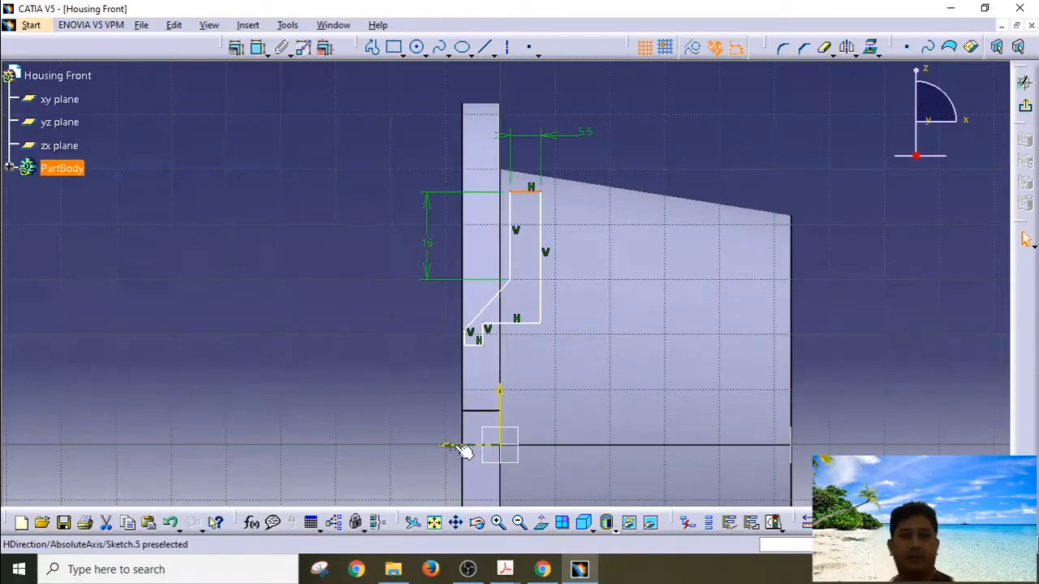
pyautogui.click(257, 47)
pyautogui.doubleClick(343, 311)
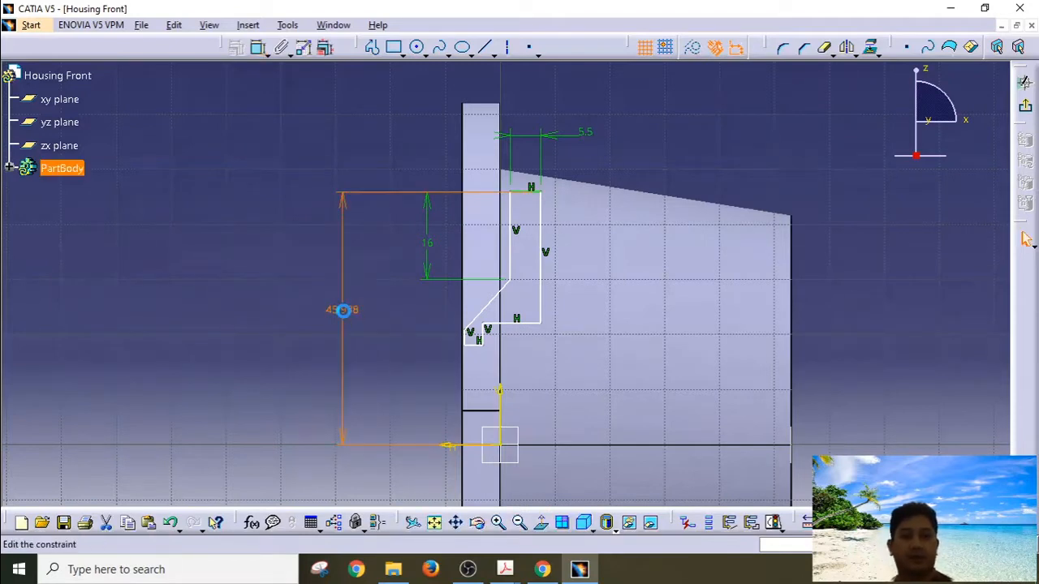
pyautogui.write('45')
pyautogui.press('Return')
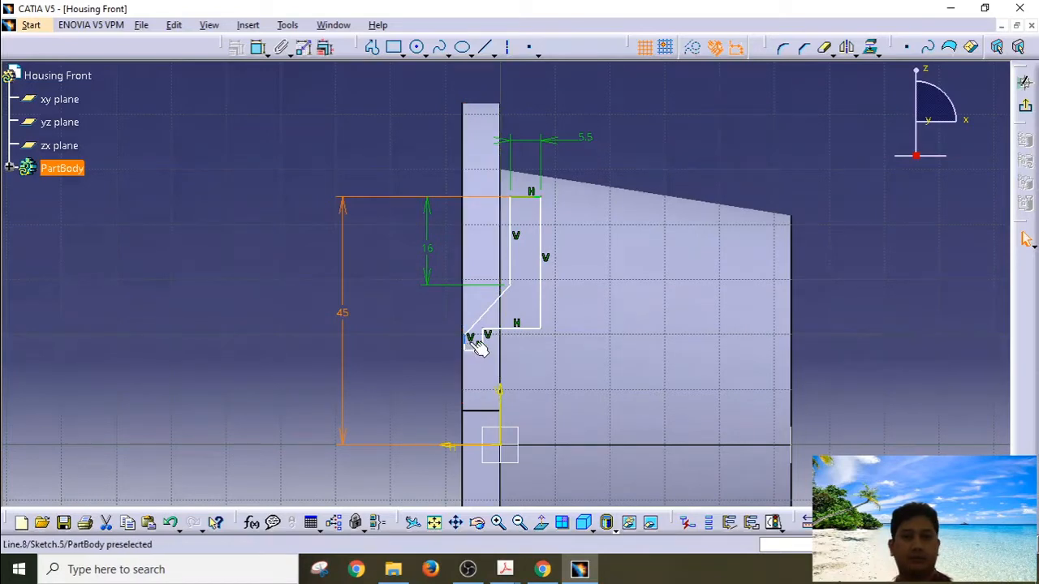
# Dimension the horizontal distances from the profile's long vertical line inside the boss to each of the two short vertical lines of the lower step.
pyautogui.click(540, 290)
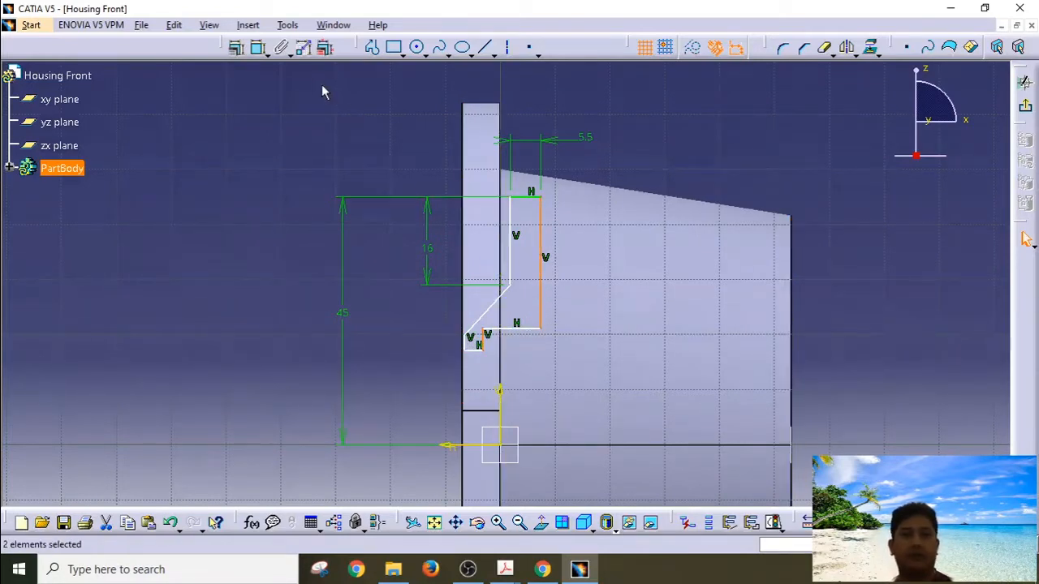
pyautogui.click(260, 51)
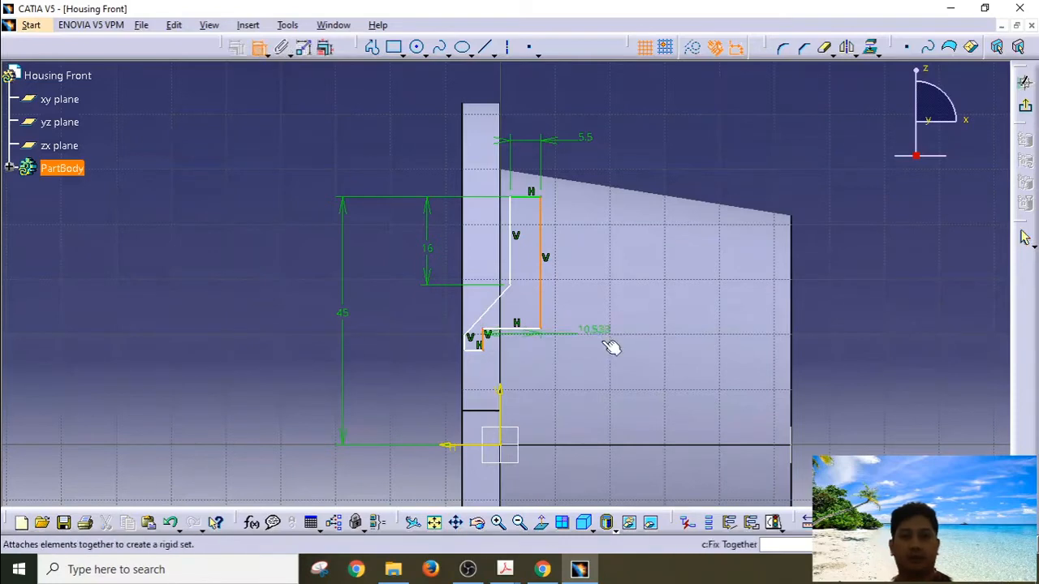
pyautogui.click(473, 345)
pyautogui.keyDown('ctrl'); pyautogui.click(541, 296); pyautogui.keyUp('ctrl')
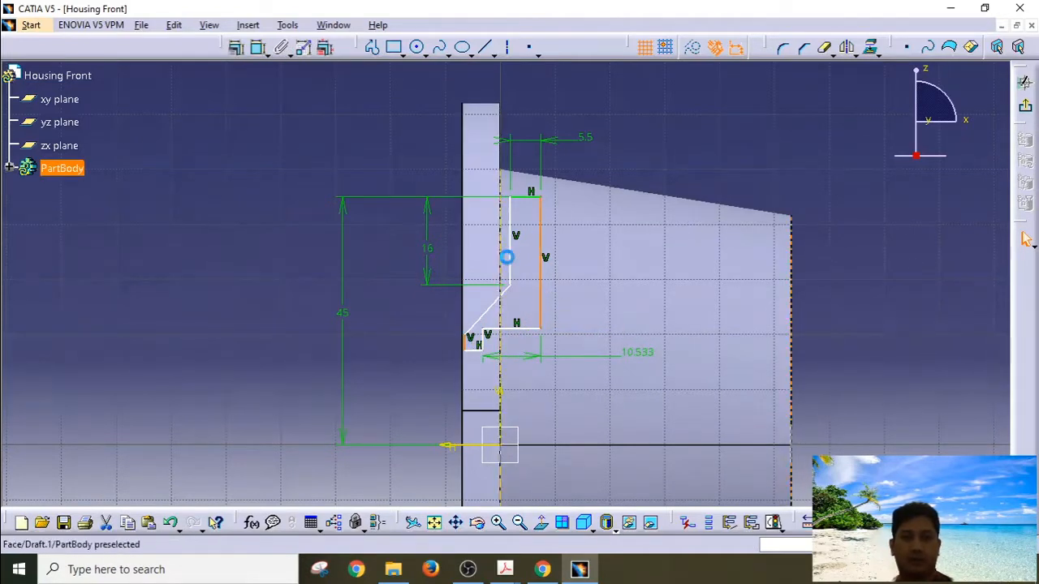
pyautogui.click(258, 47)
pyautogui.click(621, 398)
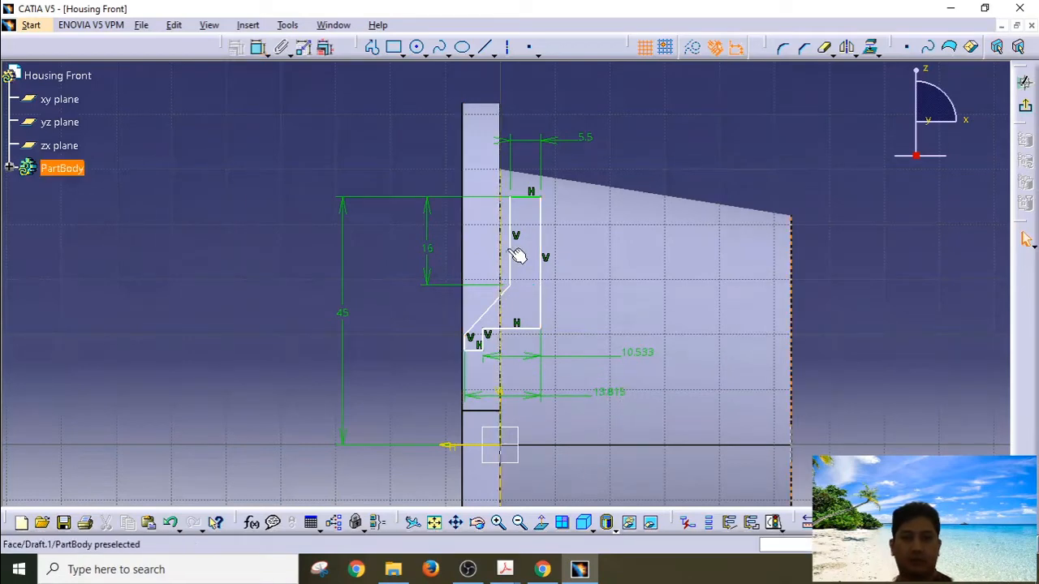
# Constrain the vertical line above the slope to 9 mm from the plate's back face.
pyautogui.click(511, 252)
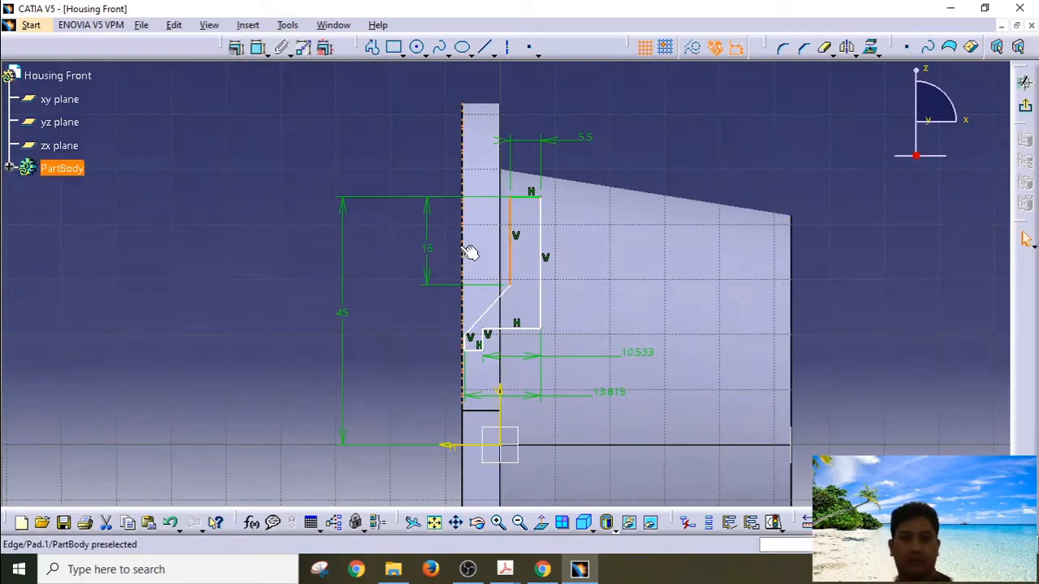
pyautogui.click(258, 47)
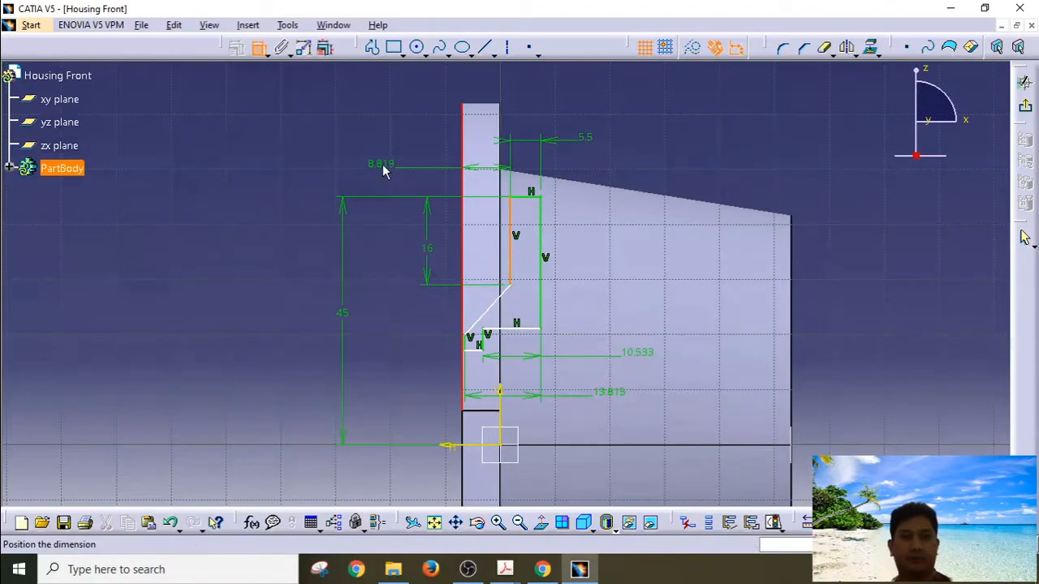
pyautogui.click(385, 170)
pyautogui.doubleClick(378, 162)
pyautogui.write('9')
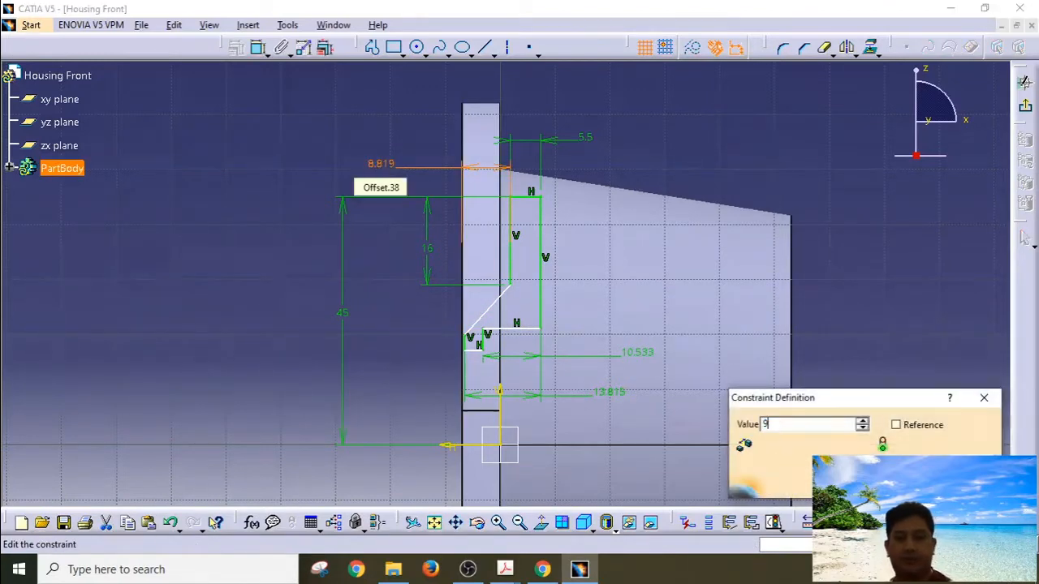
pyautogui.press('Return')
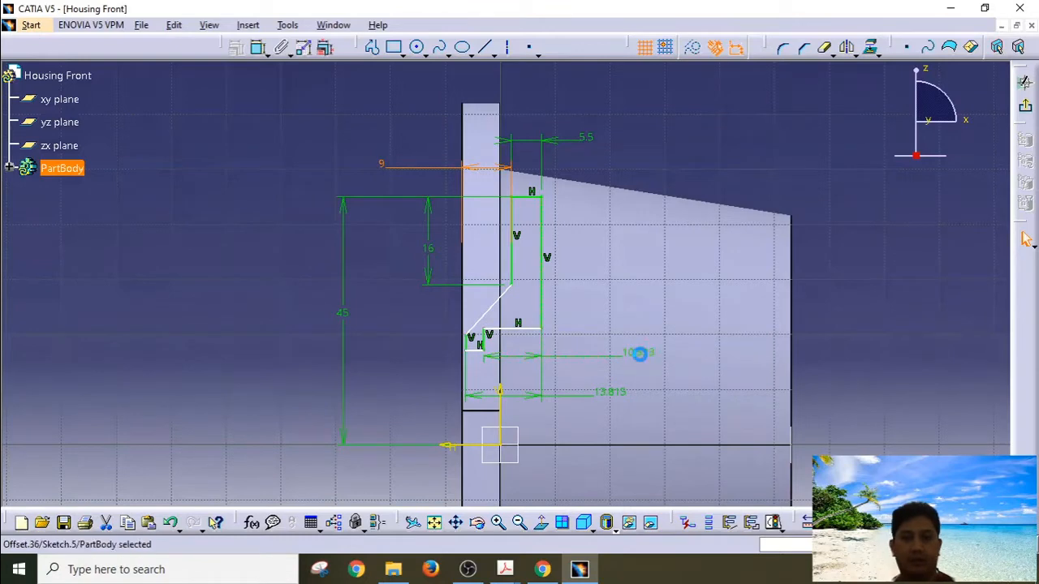
# Set the horizontal distances from the profile's long vertical line to the lower step's two short vertical lines to 12 mm and 14 mm.
pyautogui.doubleClick(640, 353)
pyautogui.write('12')
pyautogui.press('Return')
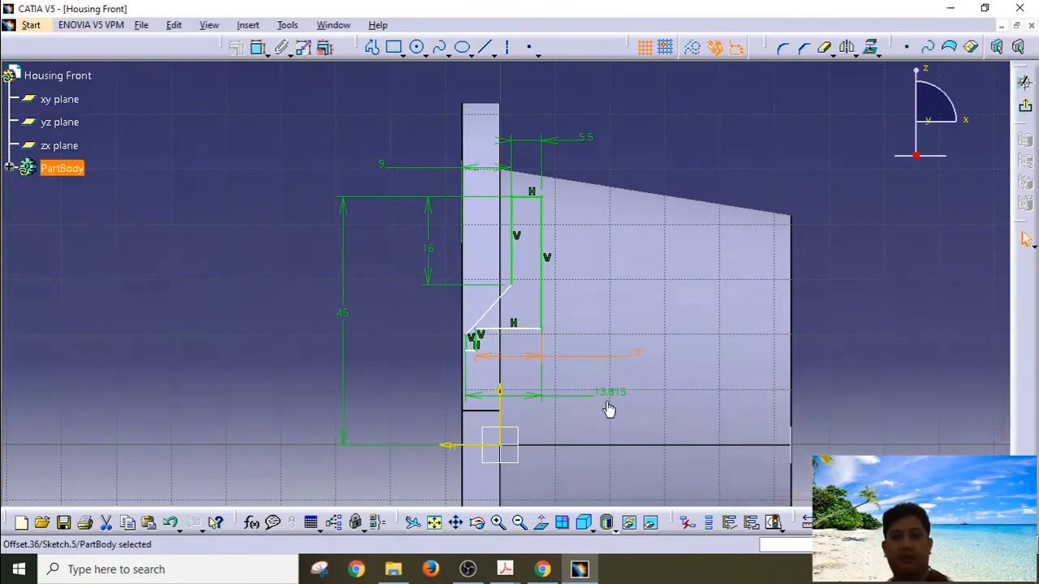
pyautogui.doubleClick(610, 393)
pyautogui.write('1')
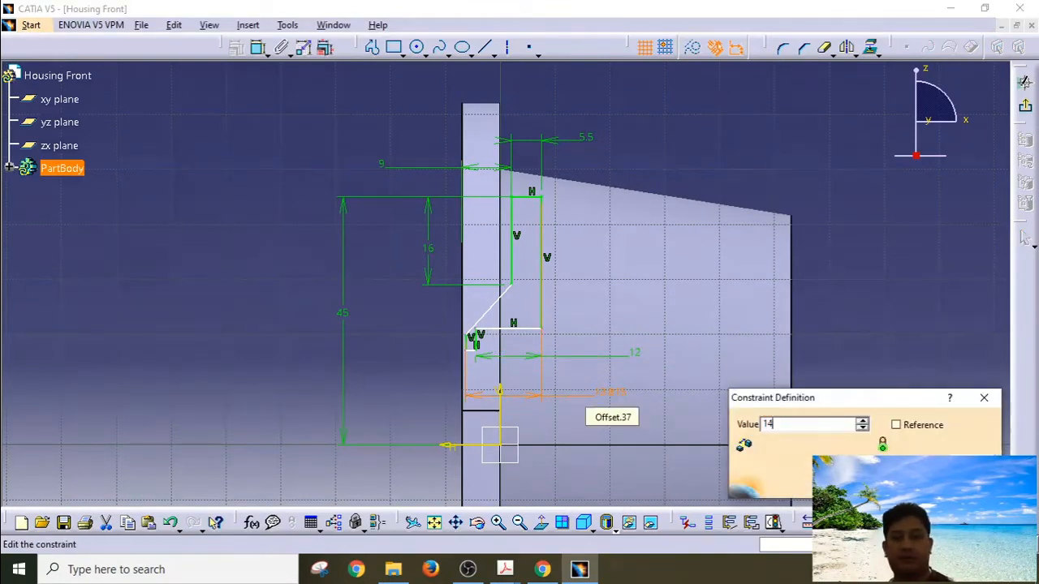
pyautogui.write('4')
pyautogui.press('Return')
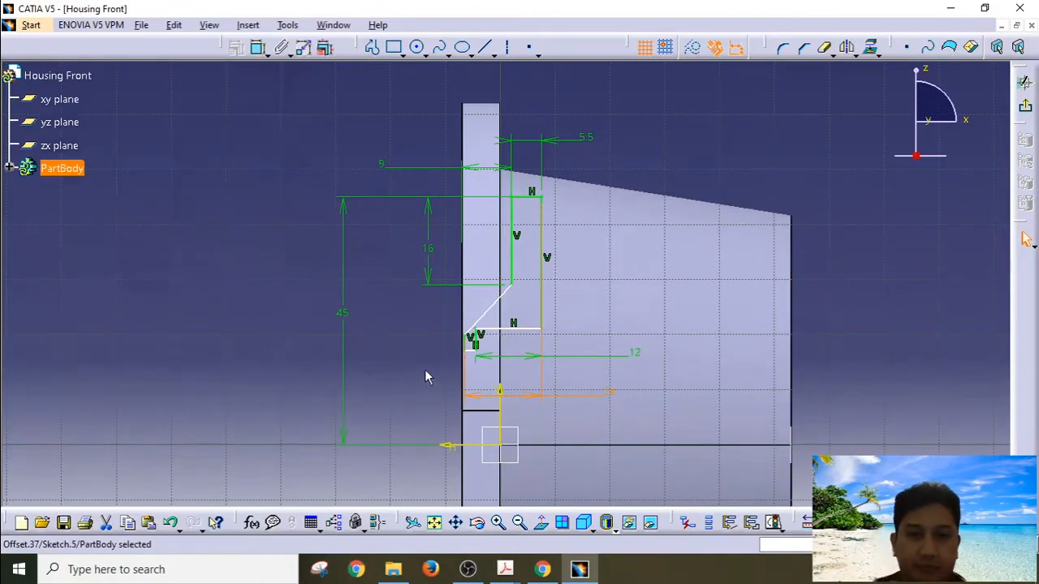
# Constrain the lower step's short bottom edge to 2.5 mm below the profile's long horizontal line.
pyautogui.click(469, 350)
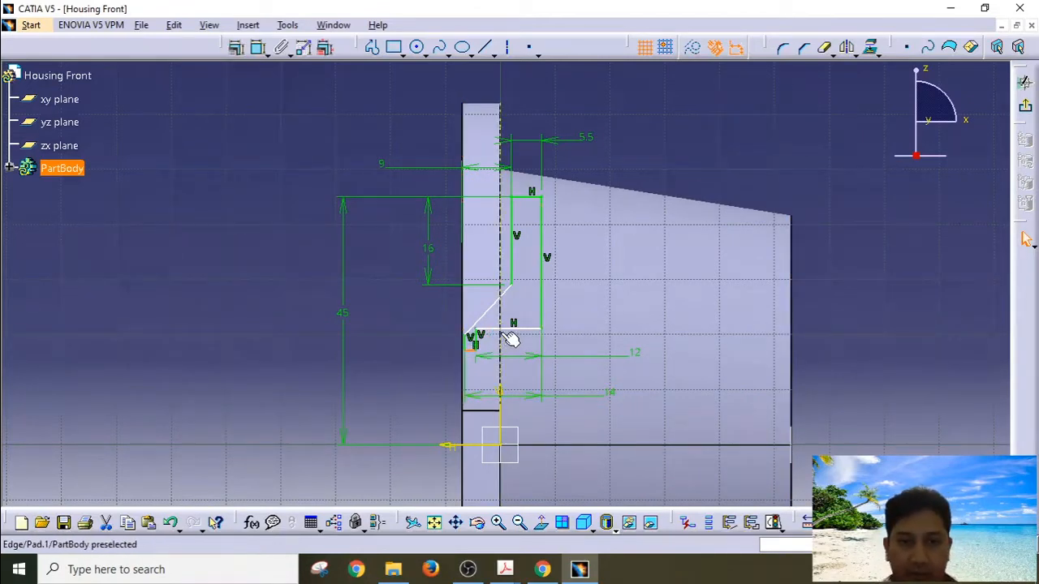
pyautogui.keyDown('ctrl'); pyautogui.click(501, 327); pyautogui.keyUp('ctrl')
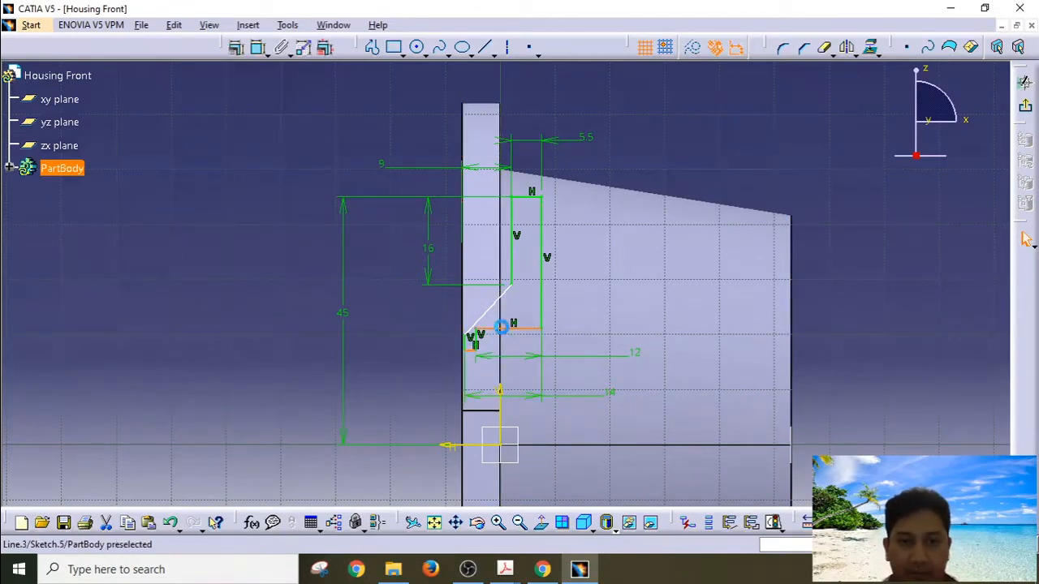
pyautogui.click(258, 46)
pyautogui.click(422, 350)
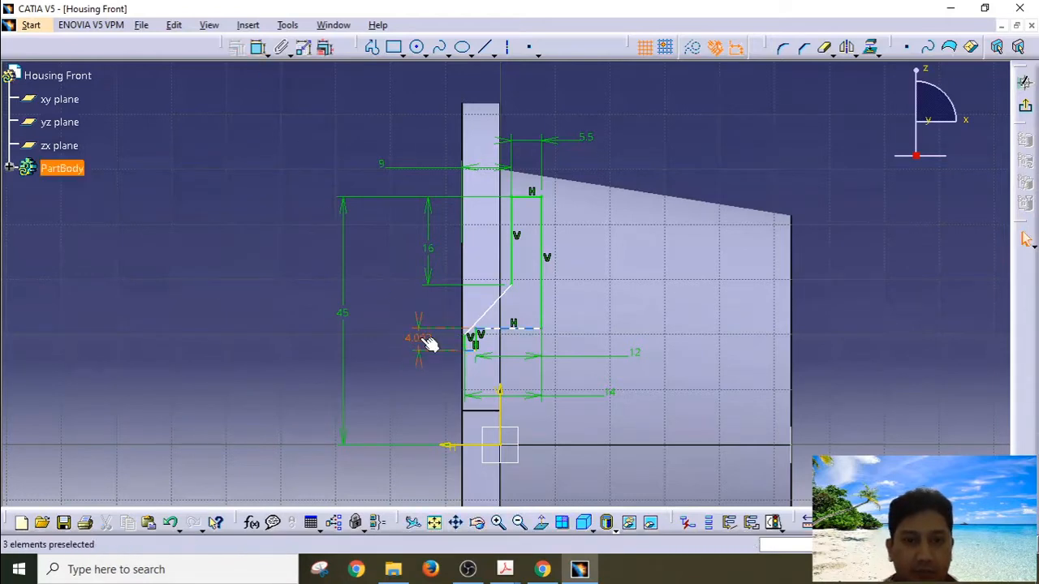
pyautogui.moveTo(428, 344); pyautogui.dragTo(418, 375)
pyautogui.doubleClick(422, 378)
pyautogui.write('2.5')
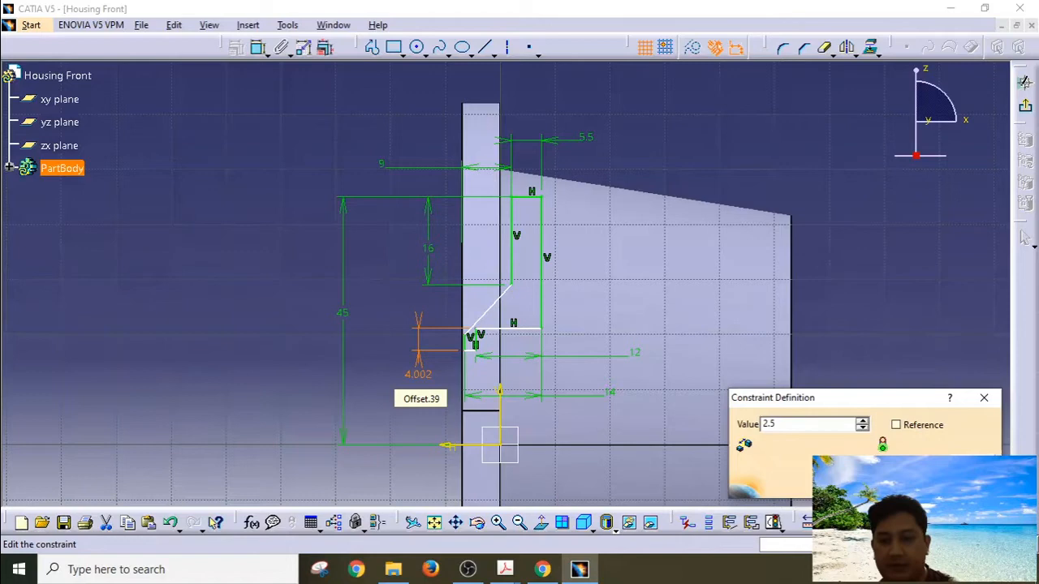
pyautogui.press('Return')
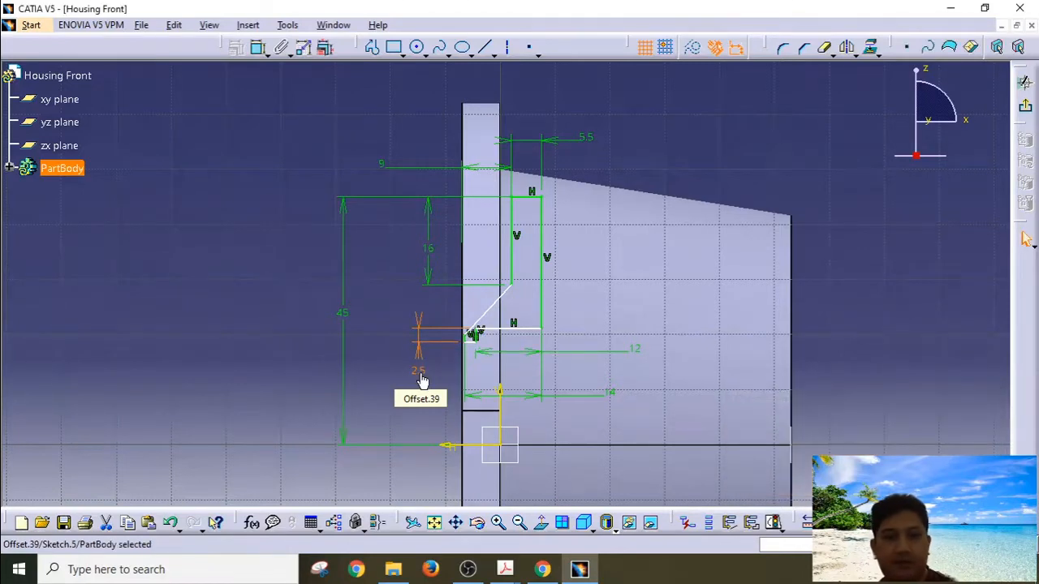
# Constrain the angle between the sloped line and the profile's long horizontal line to 35 degrees.
pyautogui.click(500, 306)
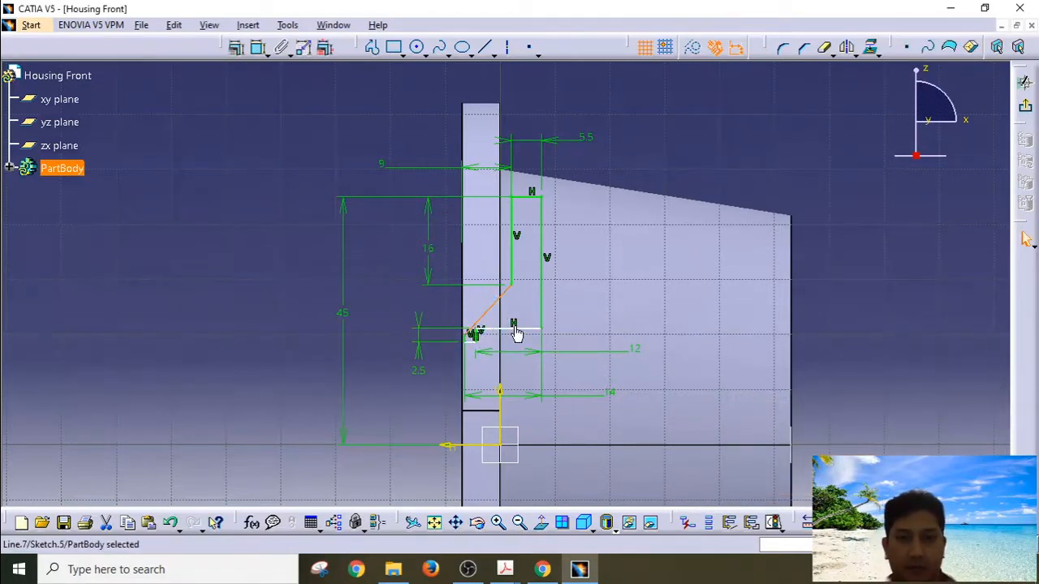
pyautogui.click(258, 47)
pyautogui.click(599, 294)
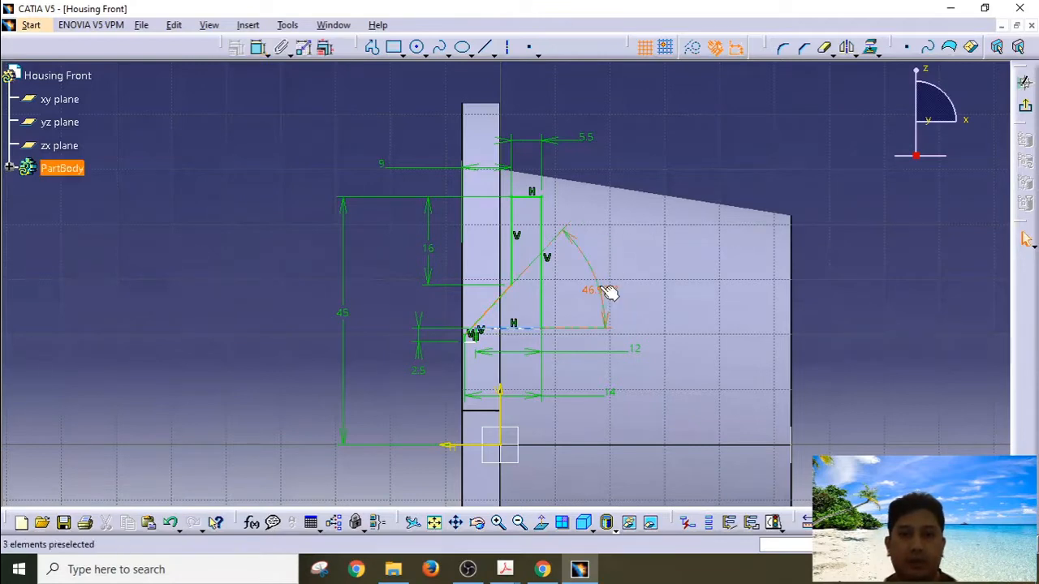
pyautogui.doubleClick(601, 294)
pyautogui.write('35')
pyautogui.press('Return')
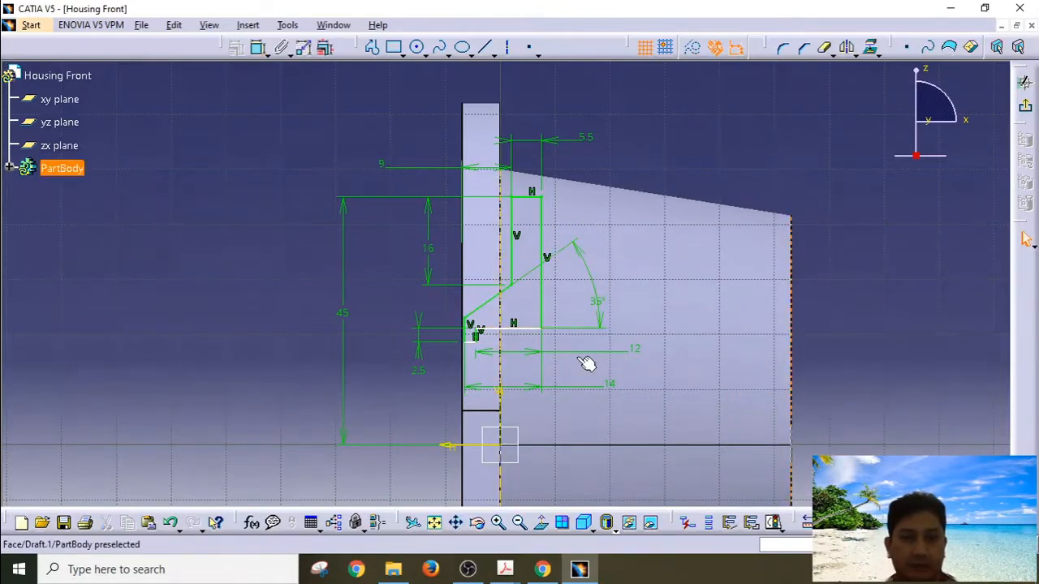
# Constrain the profile's long horizontal line to 20 mm above the horizontal axis.
pyautogui.moveTo(475, 336)
pyautogui.mouseDown(button='middle')
pyautogui.moveTo(473, 274)
pyautogui.moveTo(480, 303)
pyautogui.mouseUp(button='middle')
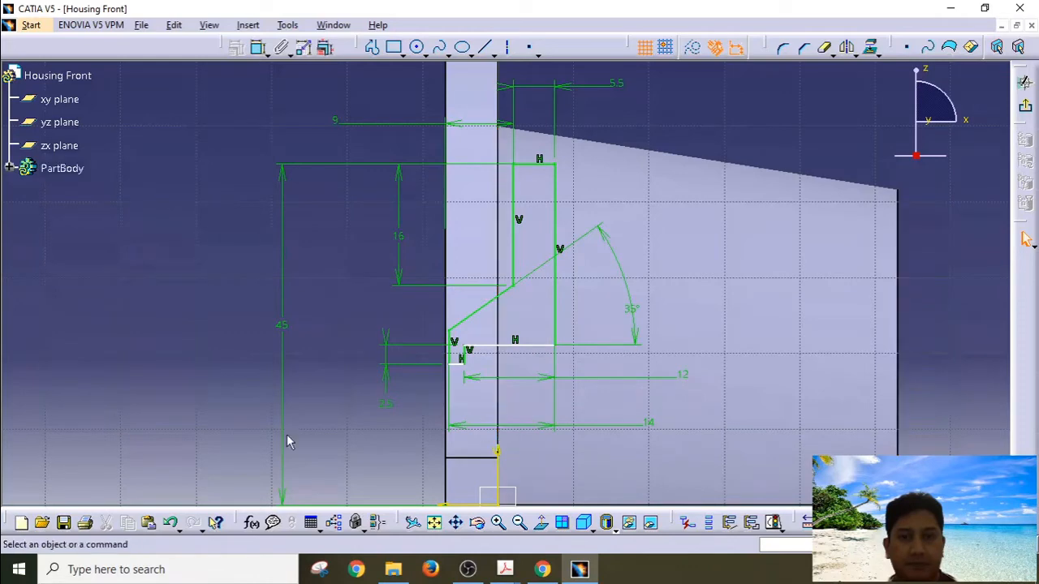
pyautogui.moveTo(334, 453); pyautogui.dragTo(327, 494, button='middle')
pyautogui.click(503, 326)
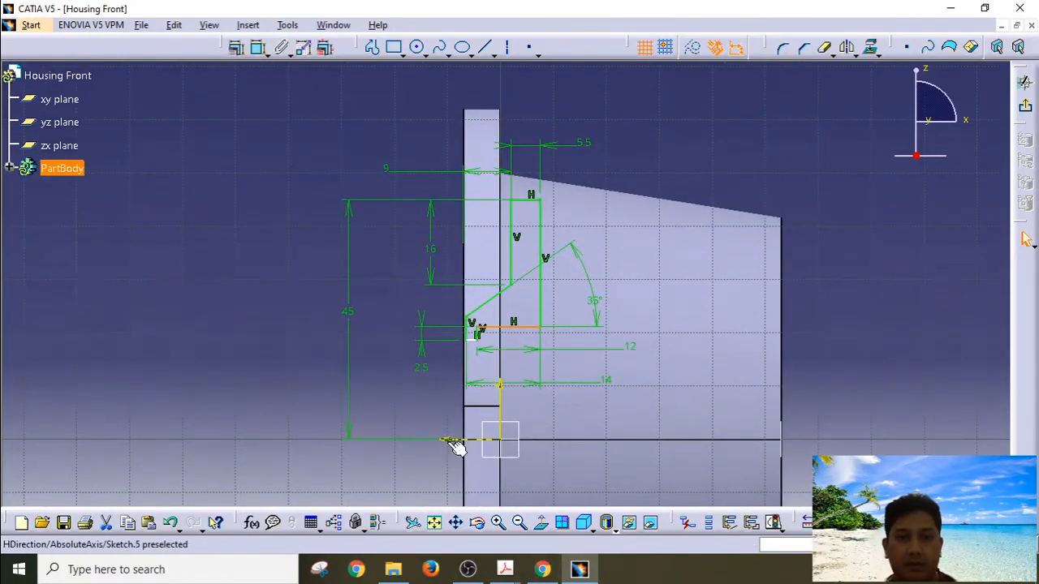
pyautogui.keyDown('ctrl'); pyautogui.click(453, 441); pyautogui.keyUp('ctrl')
pyautogui.click(258, 49)
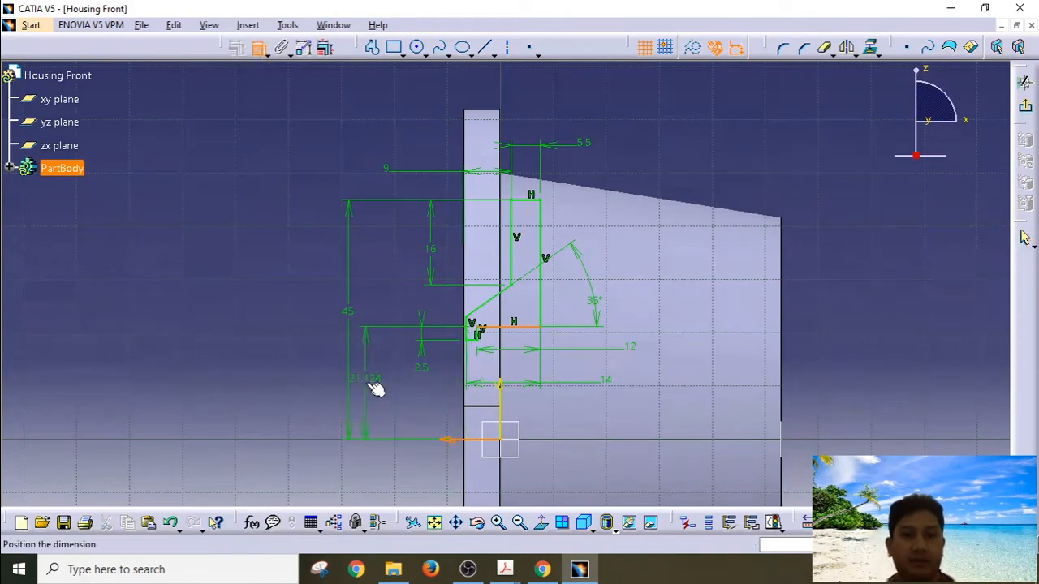
pyautogui.click(376, 389)
pyautogui.doubleClick(377, 385)
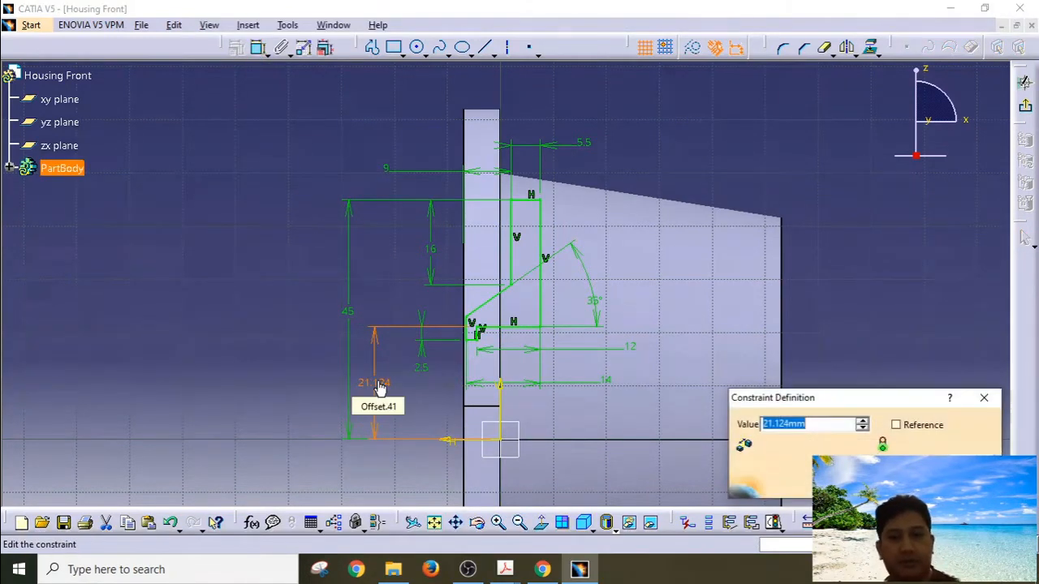
pyautogui.write('20')
pyautogui.press('Return')
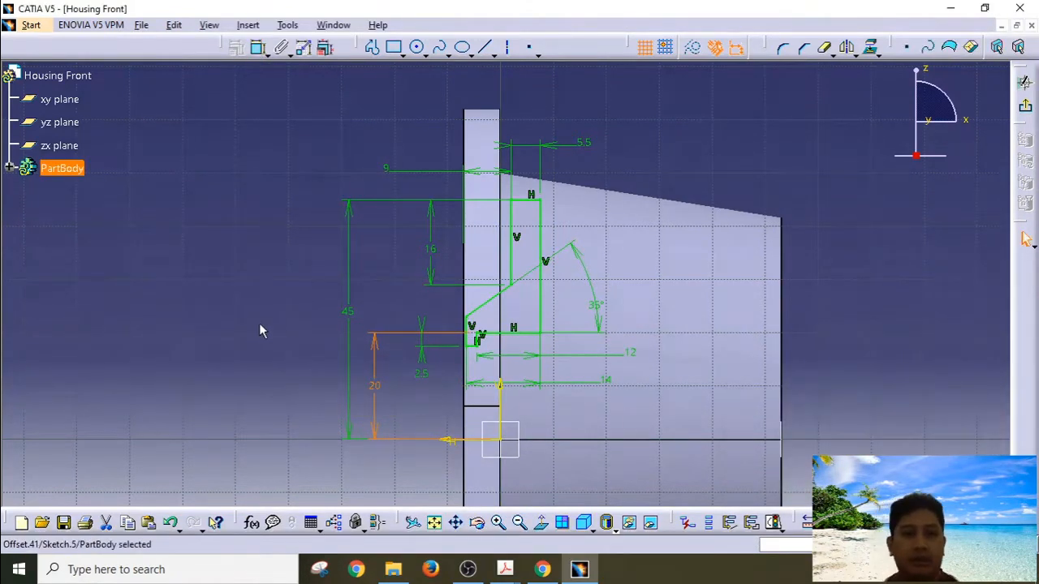
# Rearrange the 45, 16, 2.5 and 20 mm vertical dimensions beside the profile so they are spaced clearly.
pyautogui.moveTo(378, 376); pyautogui.dragTo(362, 341)
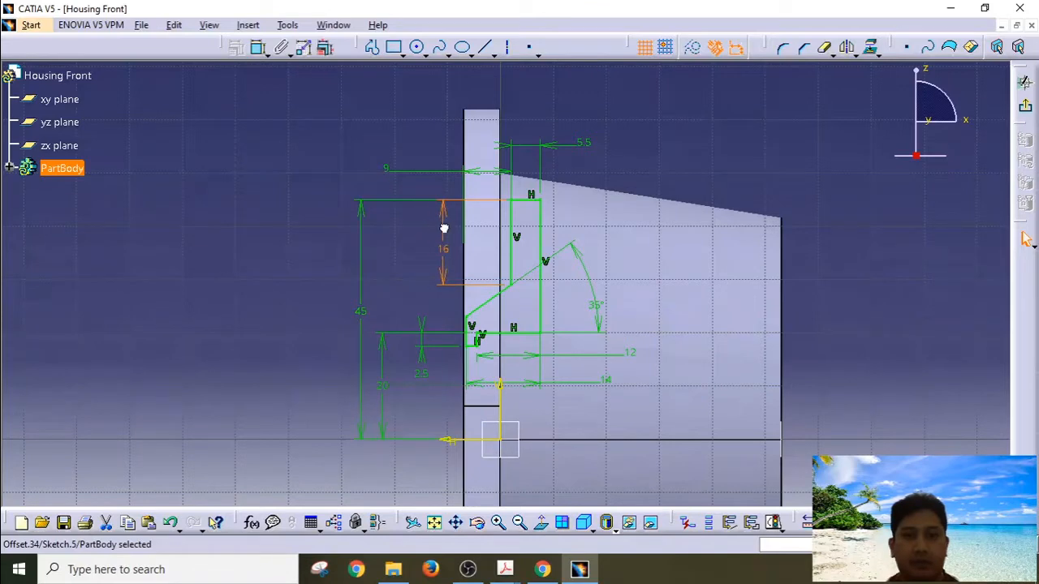
pyautogui.moveTo(444, 229)
pyautogui.mouseDown()
pyautogui.moveTo(450, 255)
pyautogui.moveTo(443, 237)
pyautogui.mouseUp()
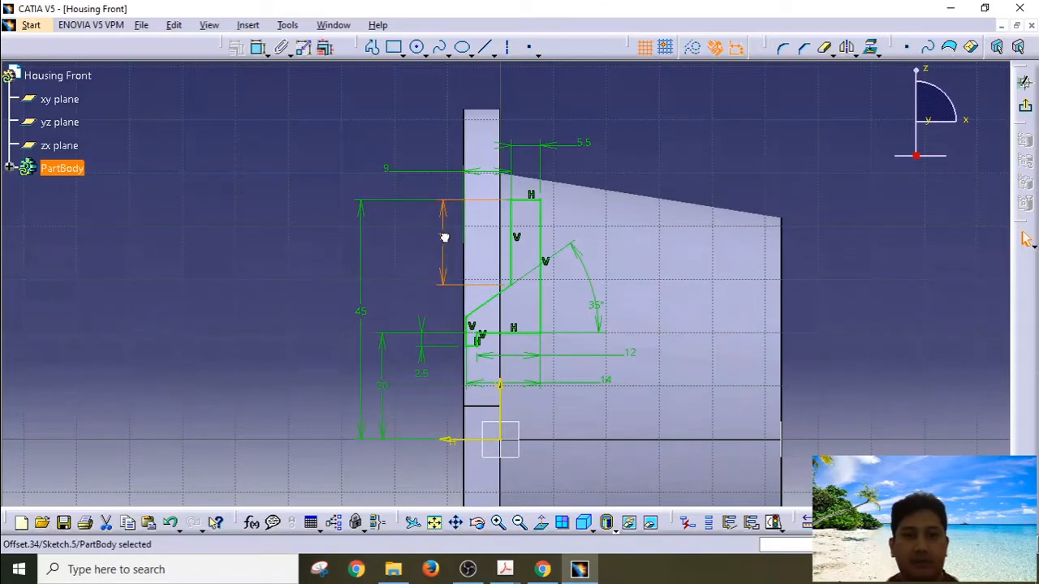
pyautogui.click(425, 351)
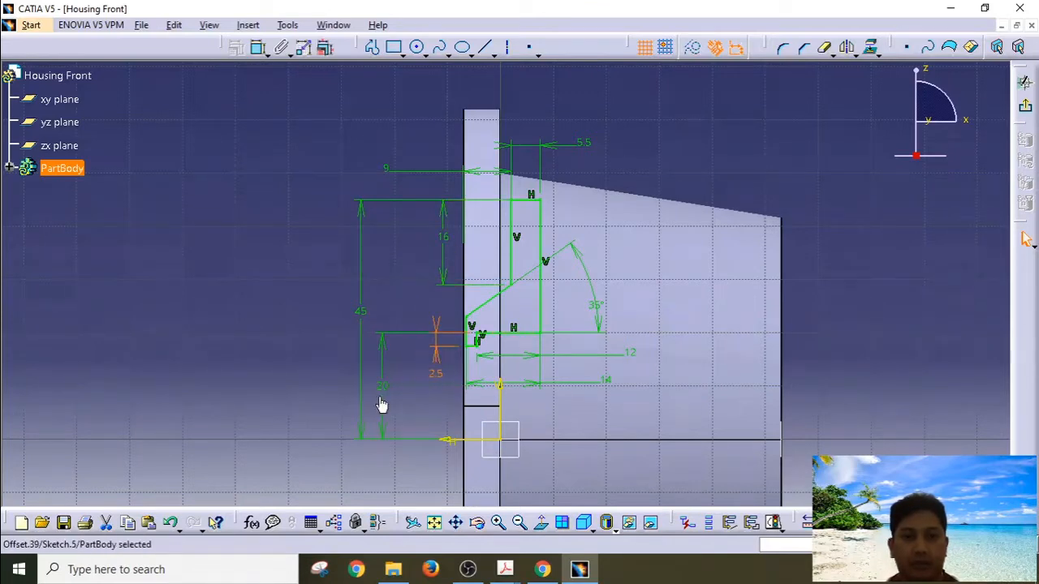
pyautogui.moveTo(382, 404); pyautogui.dragTo(395, 403)
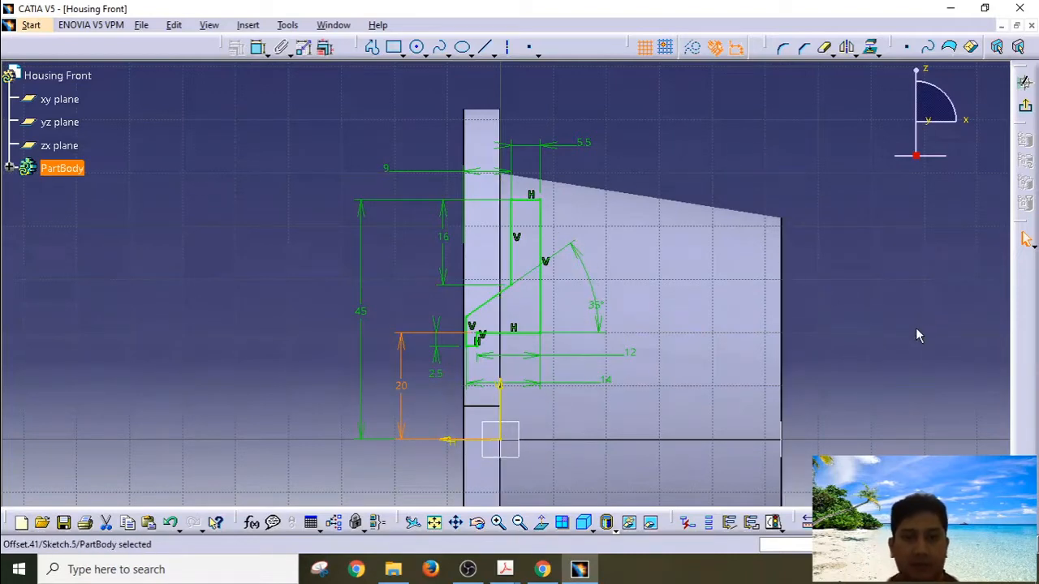
pyautogui.moveTo(889, 321)
pyautogui.mouseDown(button='middle')
pyautogui.moveTo(865, 301)
pyautogui.moveTo(867, 281)
pyautogui.moveTo(871, 290)
pyautogui.mouseUp(button='middle')
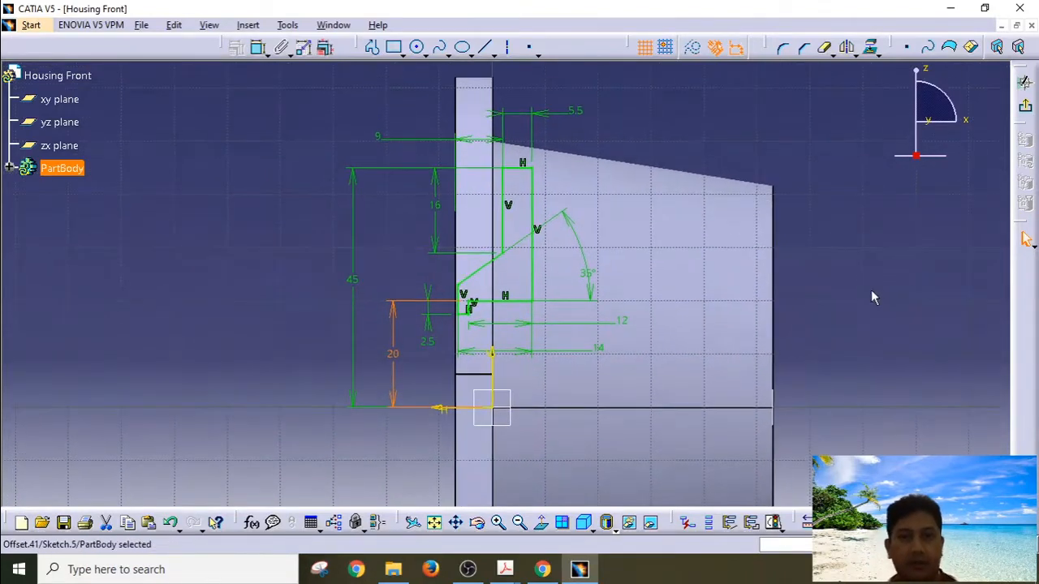
pyautogui.moveTo(709, 273); pyautogui.dragTo(675, 285, button='middle')
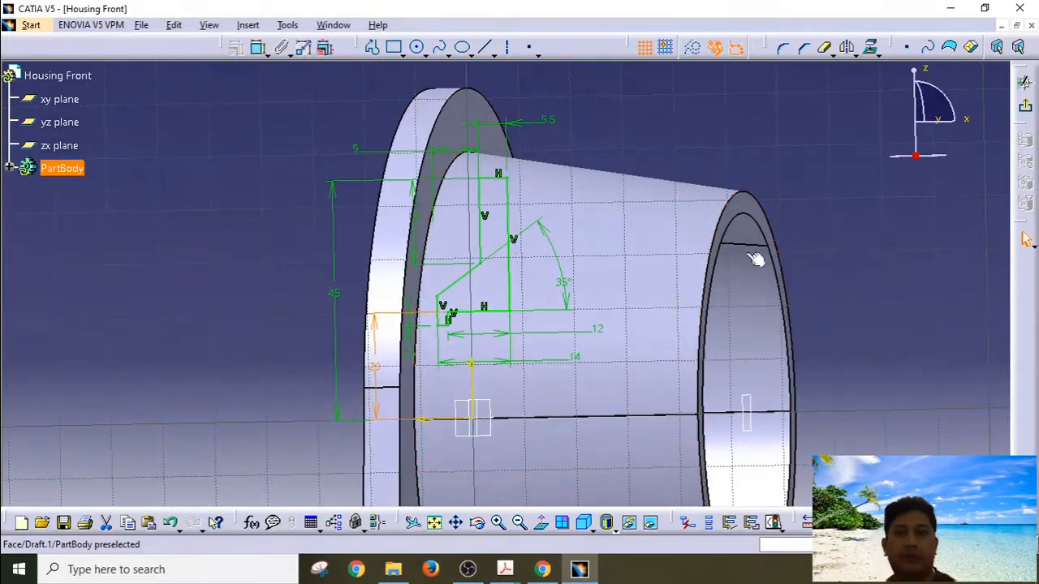
pyautogui.click(540, 523)
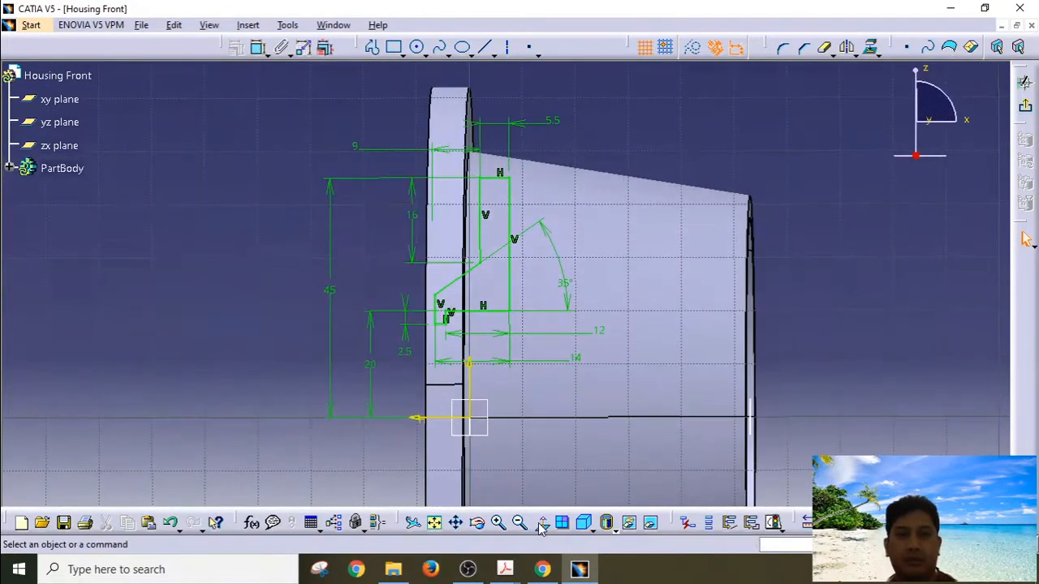
# Finish the sketch and revolve the stepped profile 360 degrees about the X axis with Shaft.
pyautogui.click(1024, 82)
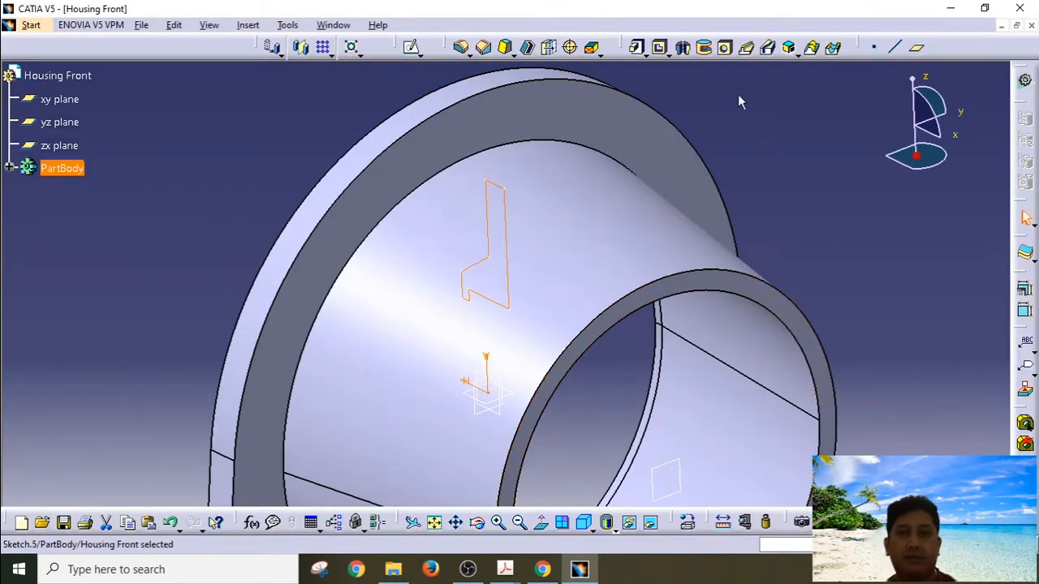
pyautogui.click(682, 47)
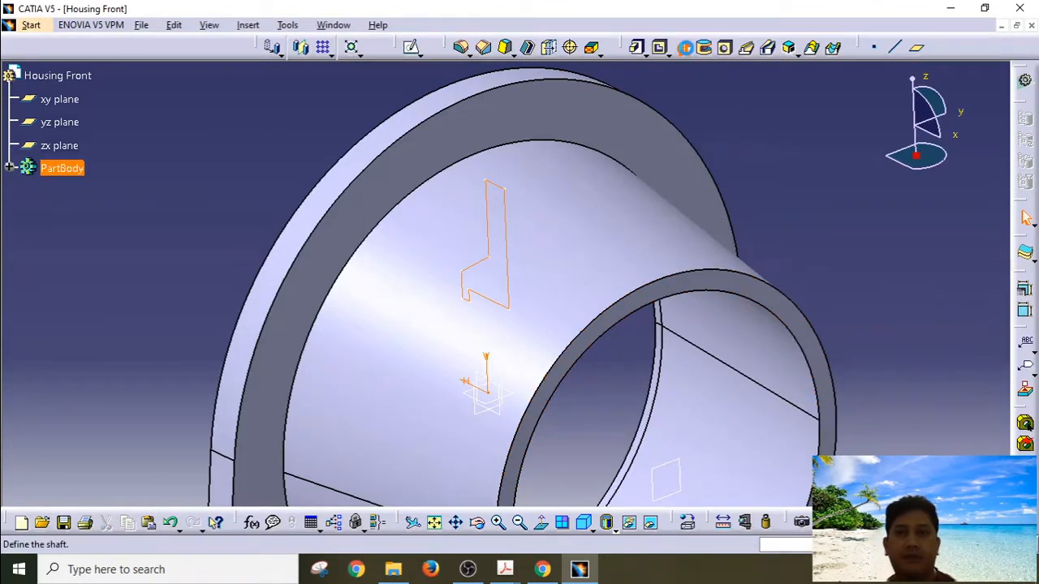
pyautogui.rightClick(895, 427)
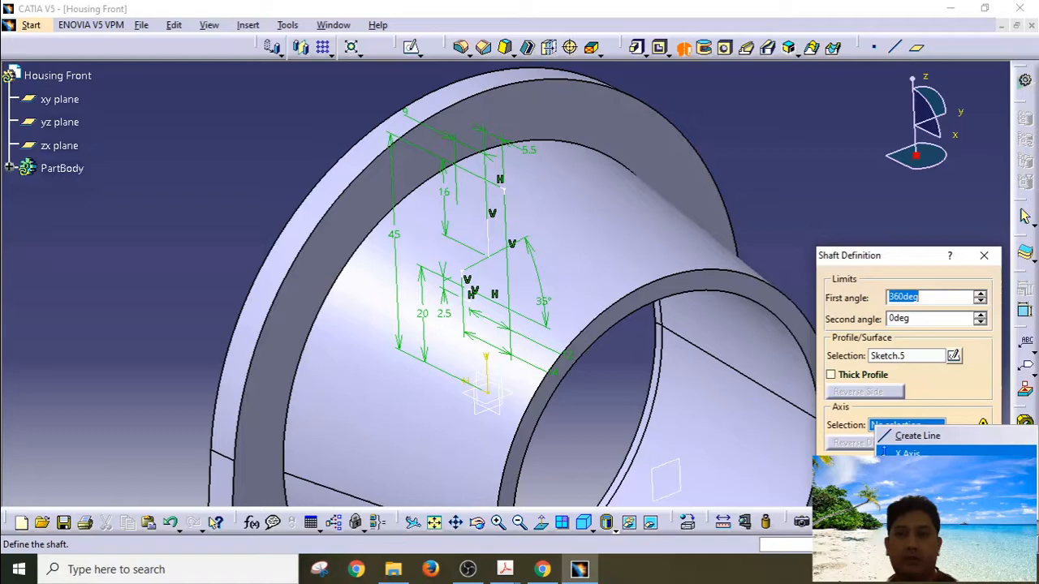
pyautogui.click(885, 452)
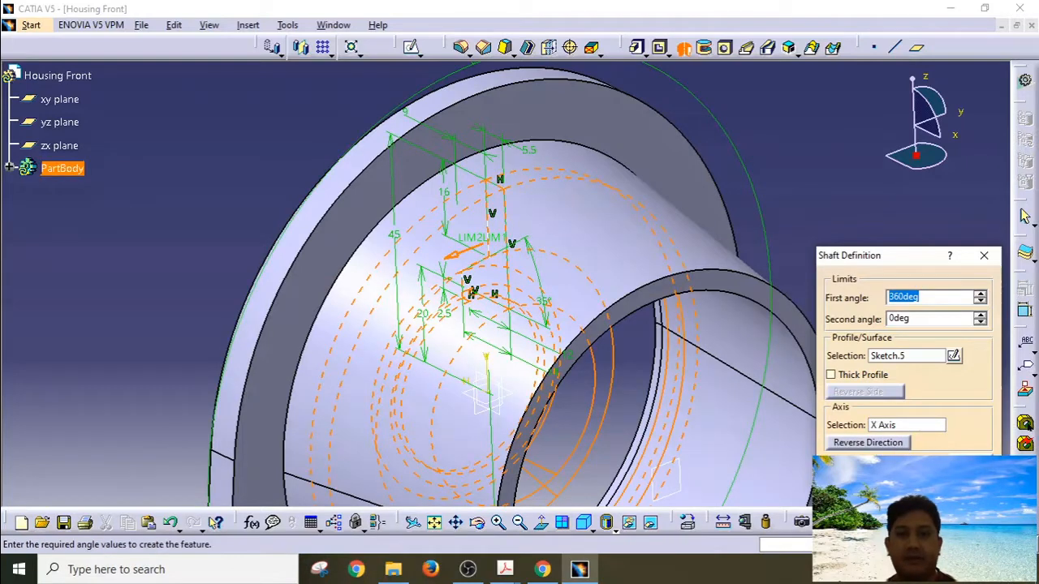
pyautogui.click(862, 468)
pyautogui.click(871, 297)
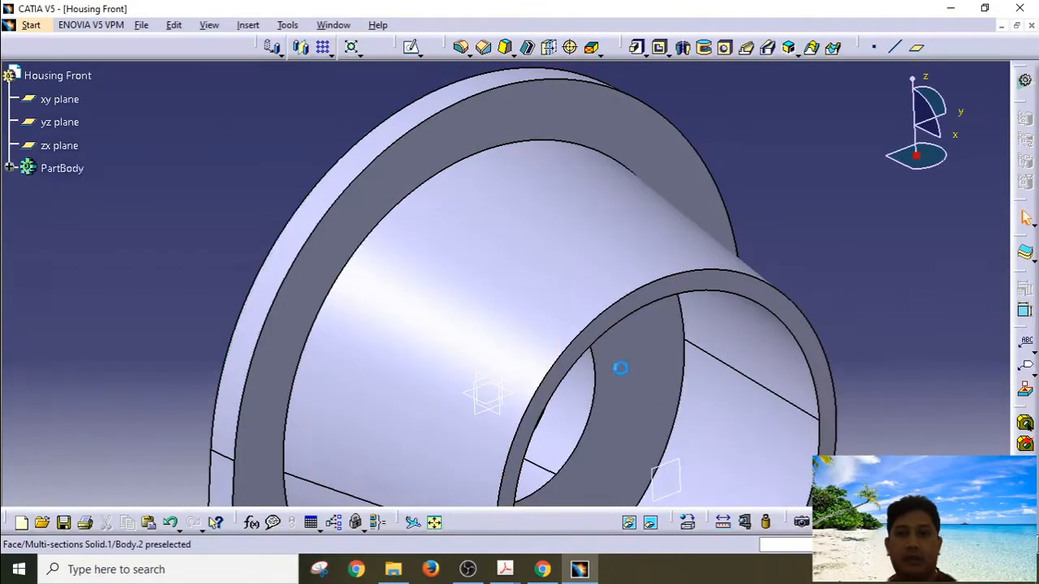
# Create a plane offset 20 mm from the existing plane at the boss's open end, reversed toward the mounting plate.
pyautogui.moveTo(543, 370); pyautogui.dragTo(592, 281, button='middle')
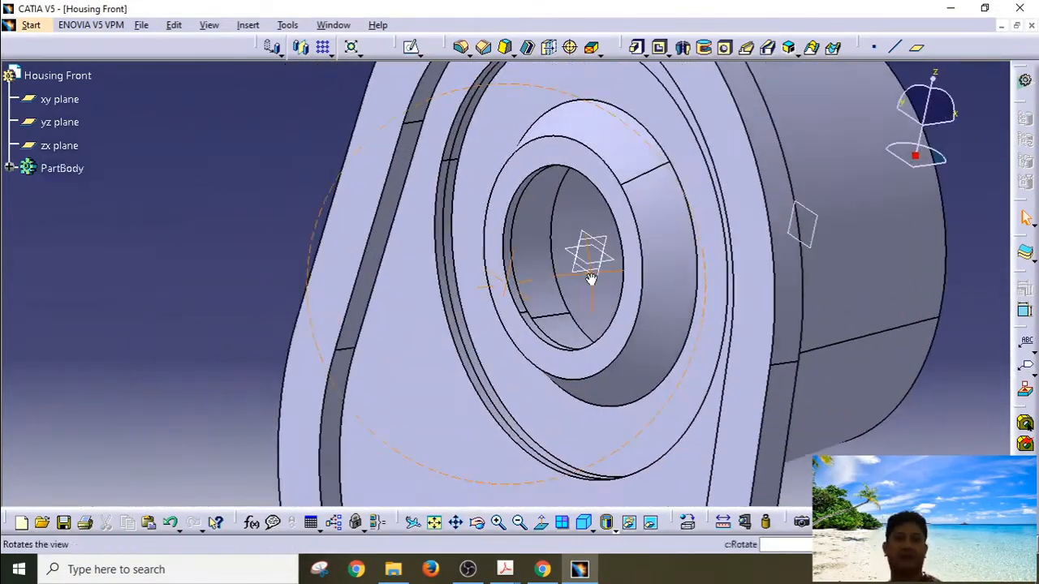
pyautogui.moveTo(722, 323); pyautogui.dragTo(509, 135, button='middle')
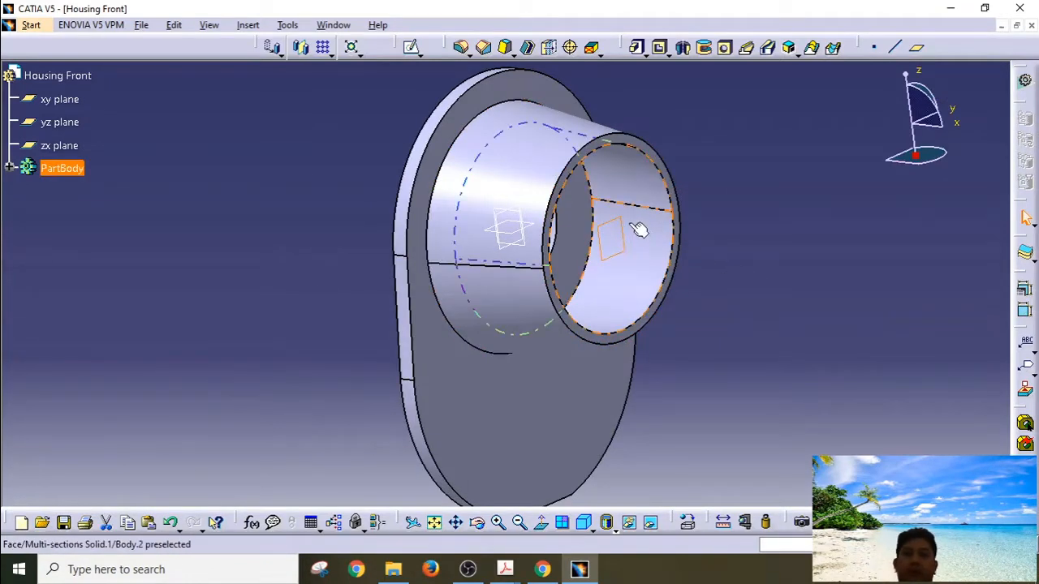
pyautogui.moveTo(622, 260); pyautogui.dragTo(614, 279, button='middle')
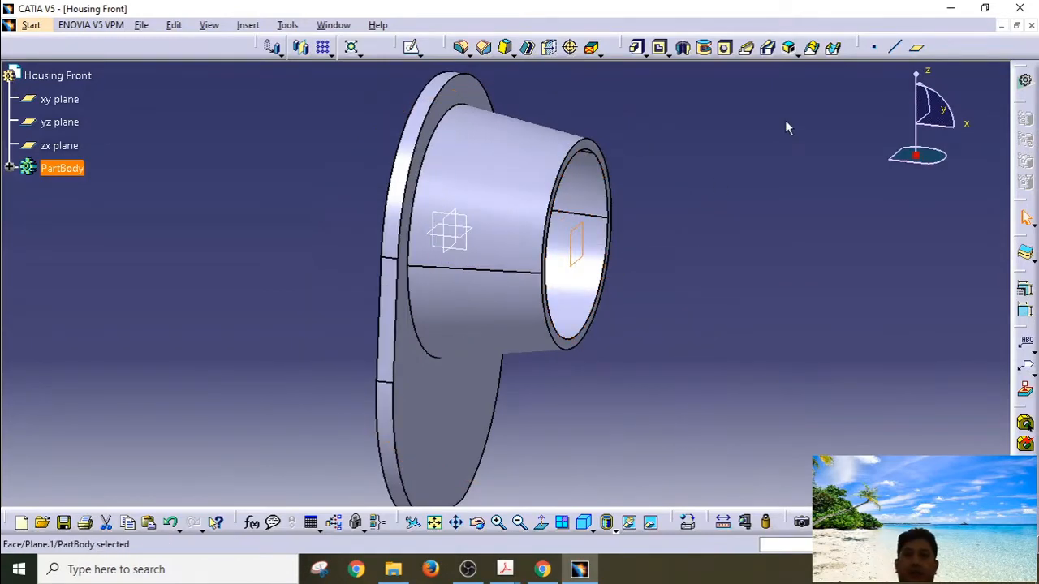
pyautogui.click(917, 49)
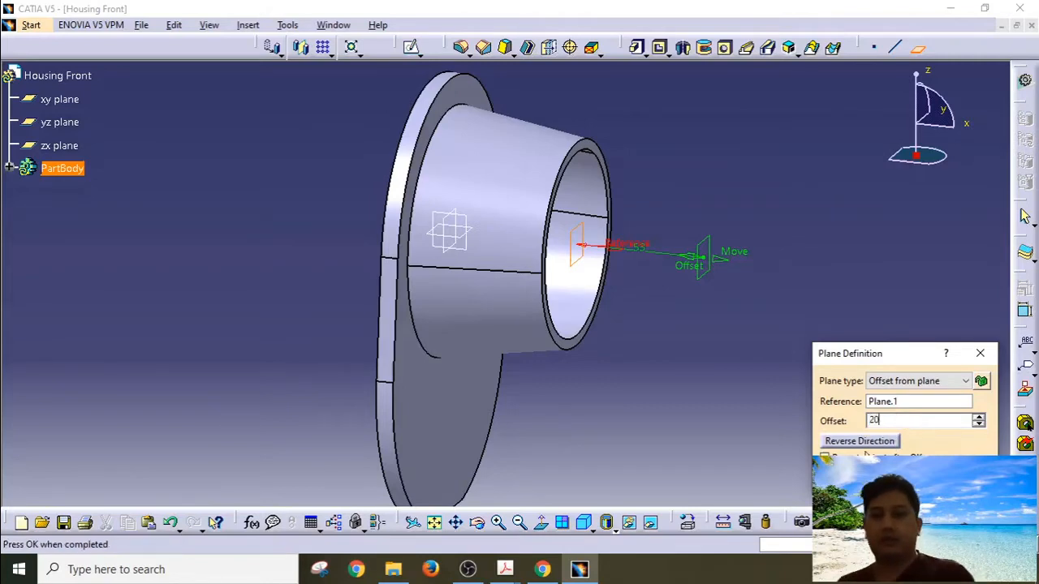
pyautogui.click(865, 446)
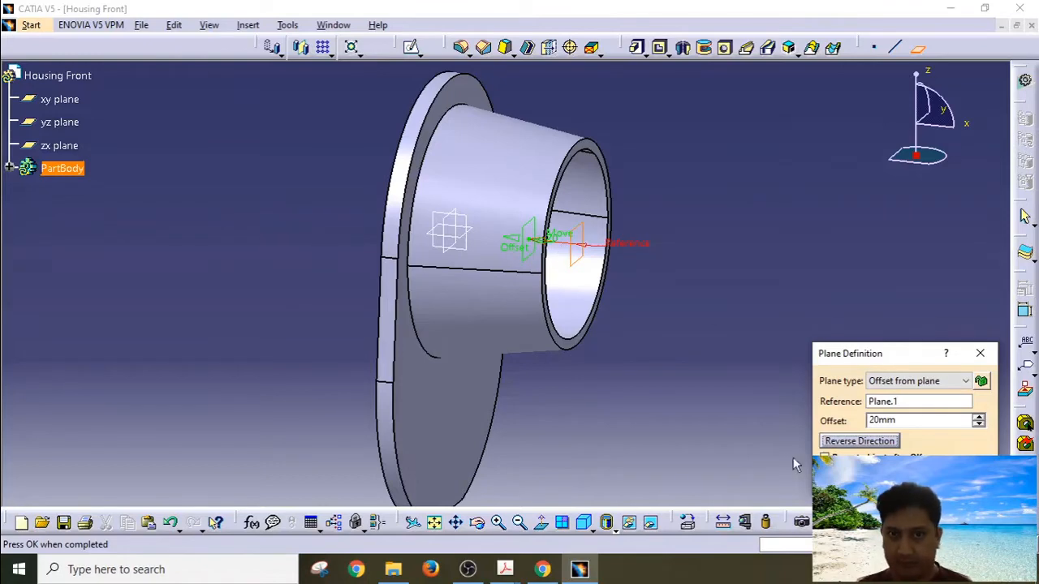
pyautogui.click(851, 478)
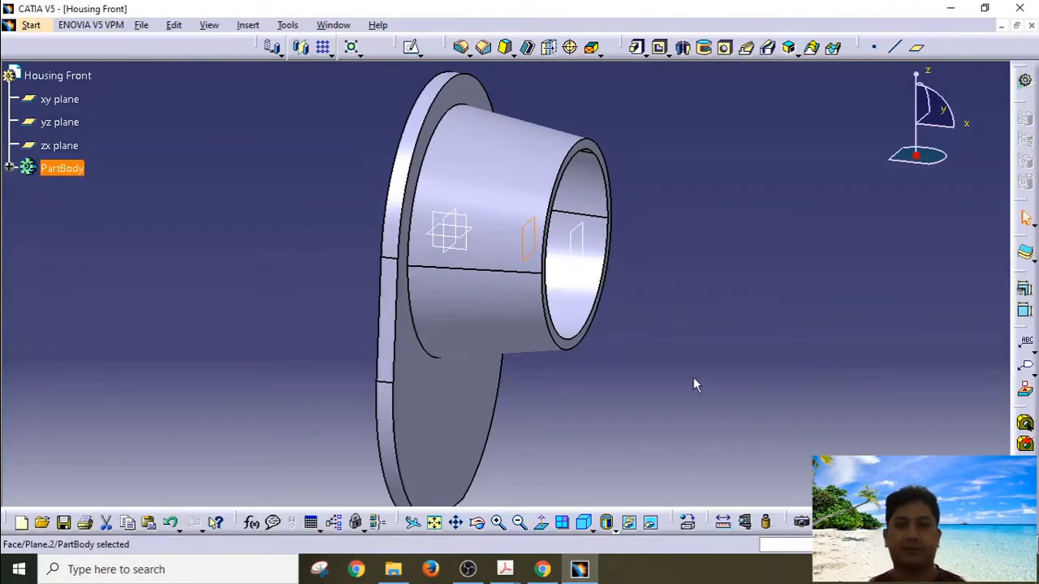
# Start a sketch on the new offset plane inside the boss.
pyautogui.moveTo(617, 276); pyautogui.dragTo(661, 326, button='middle')
pyautogui.click(411, 50)
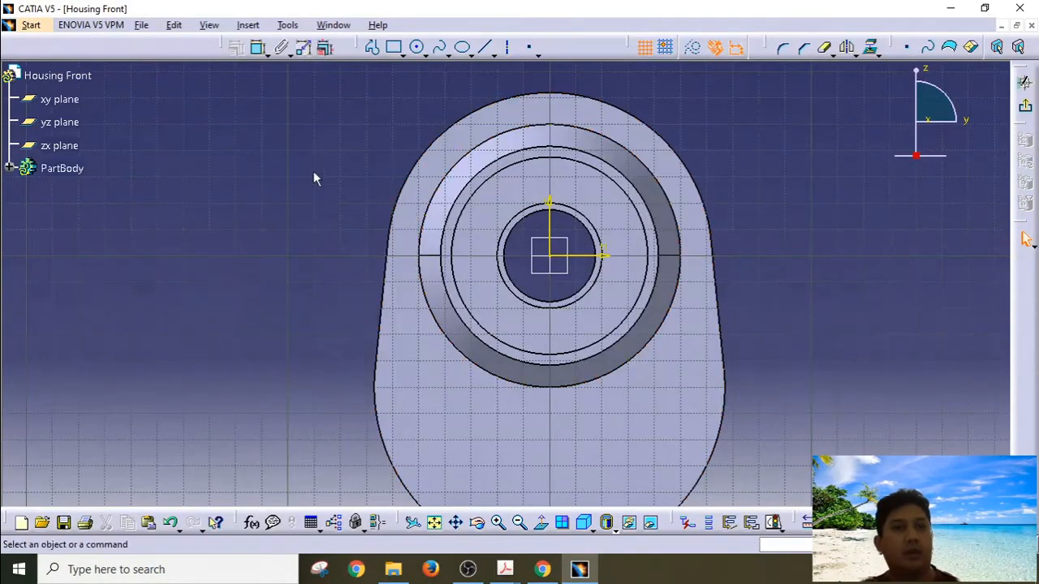
# Sketch two concentric circles centred on the origin, about 64 mm and about 51 mm in diameter.
pyautogui.click(417, 49)
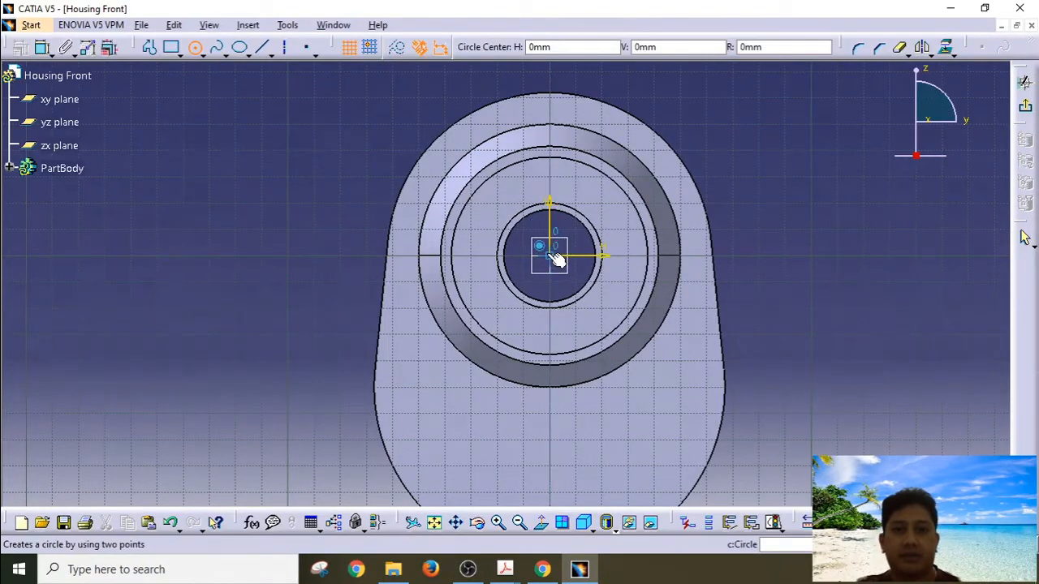
pyautogui.click(549, 257)
pyautogui.click(622, 302)
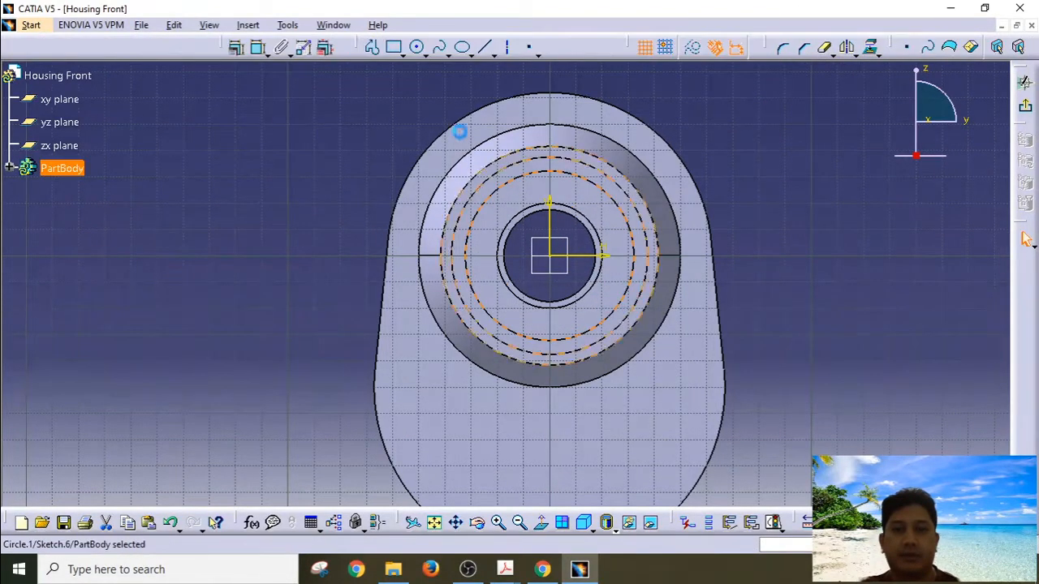
pyautogui.click(418, 47)
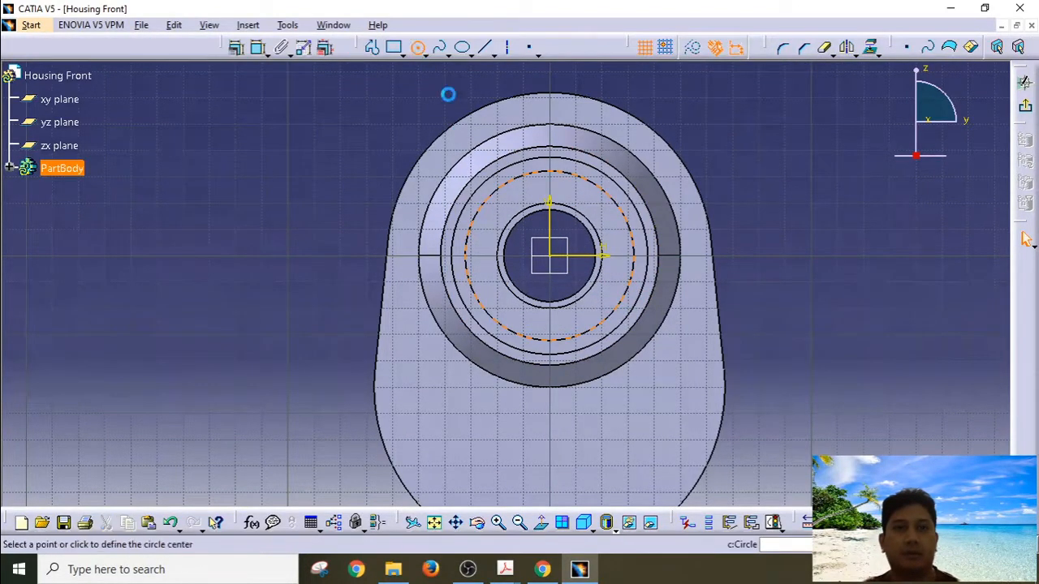
pyautogui.click(557, 258)
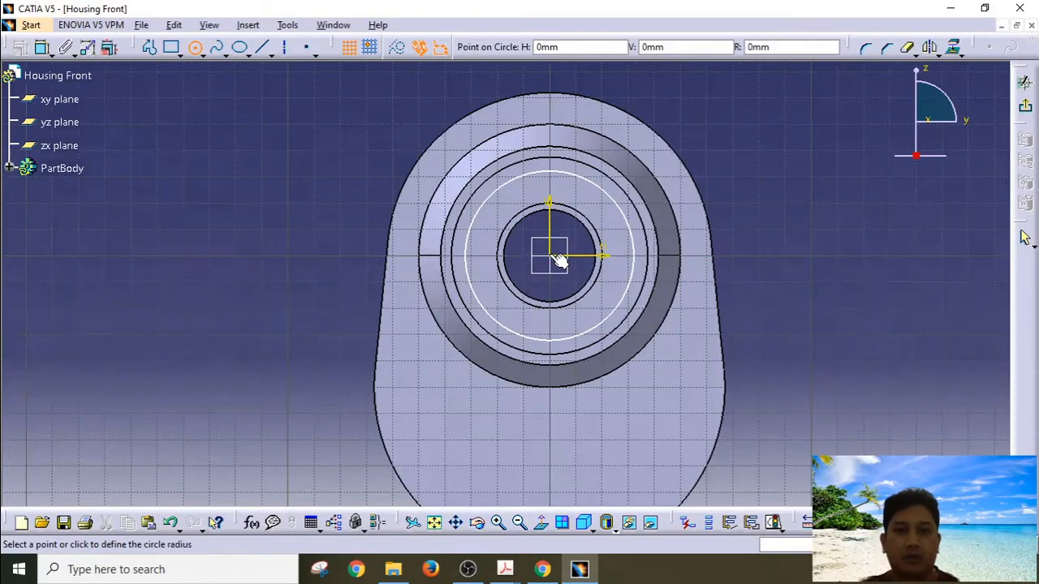
pyautogui.click(607, 310)
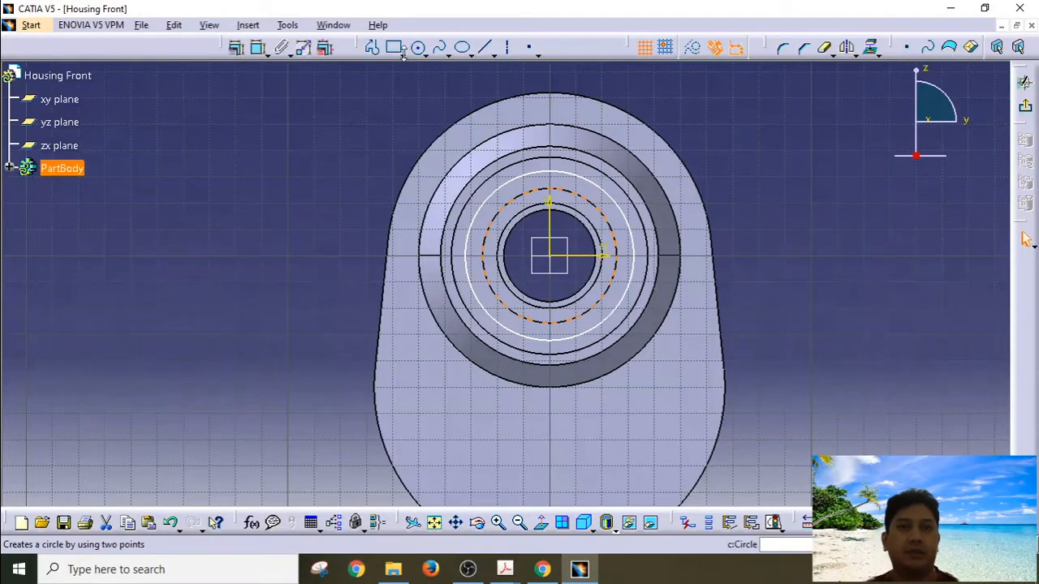
# Dimension the outer circle's diameter and set it to 80 mm.
pyautogui.click(564, 171)
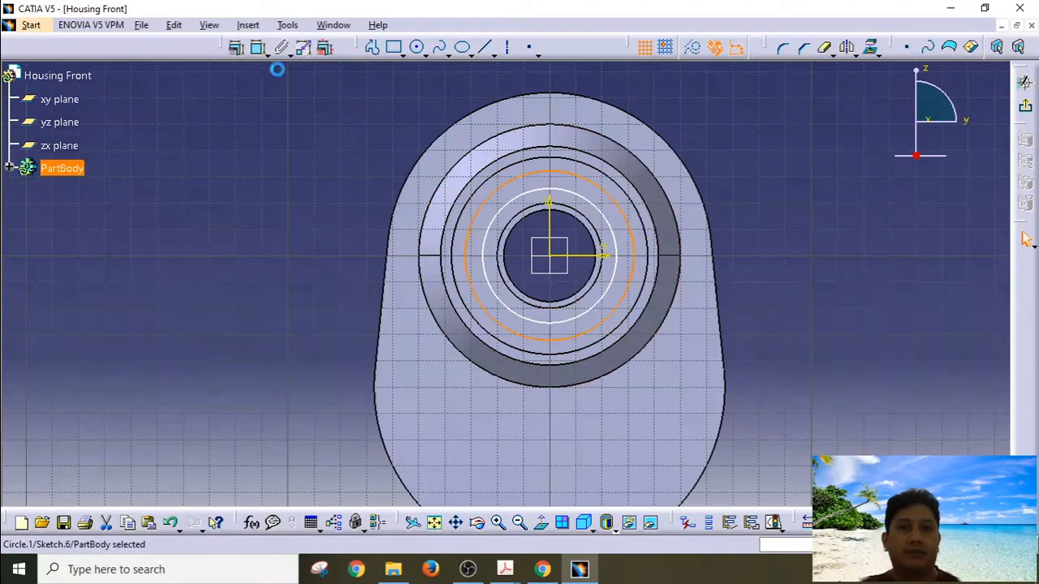
pyautogui.click(715, 146)
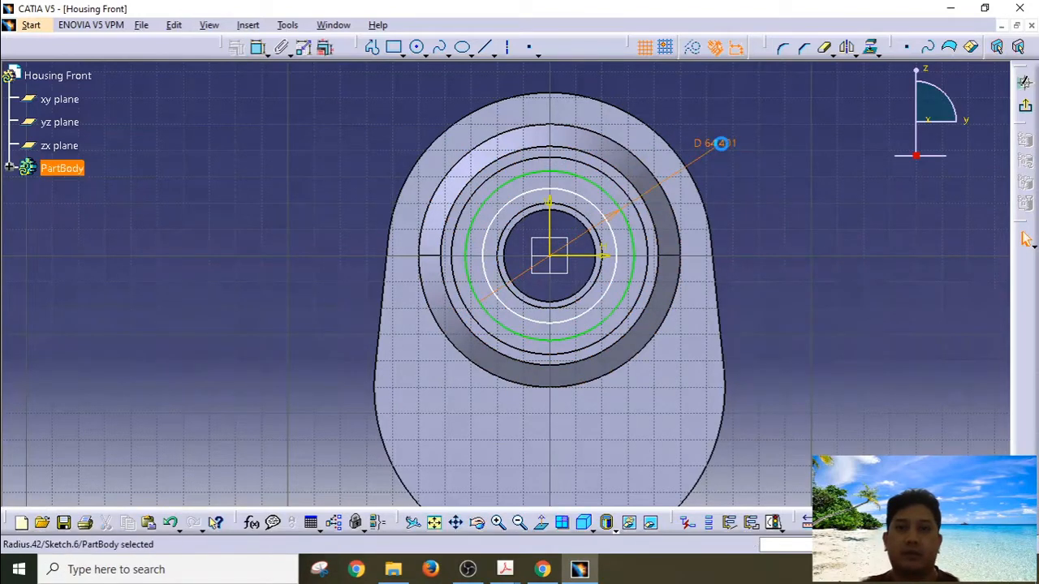
pyautogui.doubleClick(720, 144)
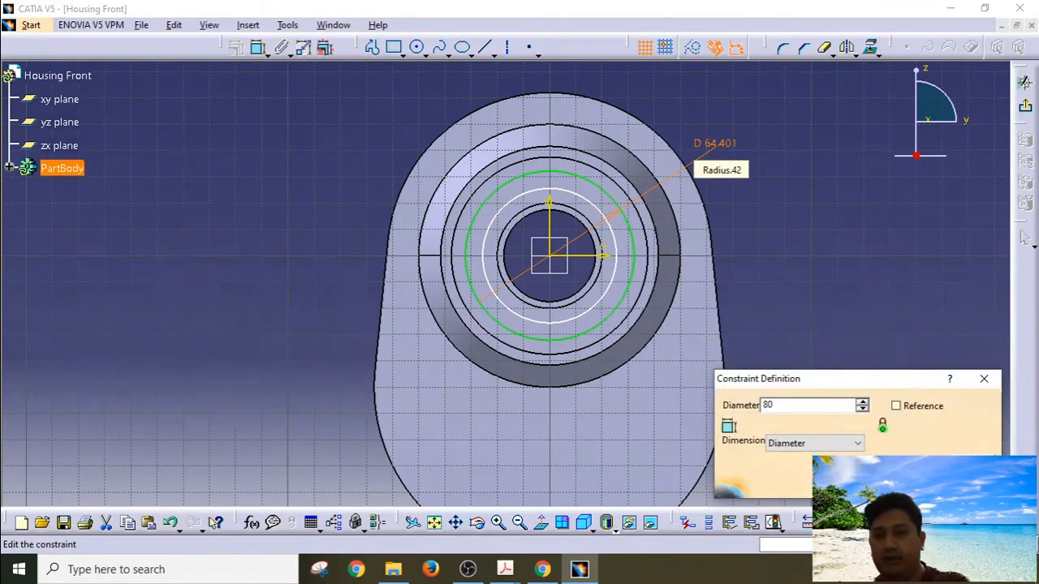
pyautogui.press('Return')
# Dimension the inner circle's diameter and set it to 50 mm.
pyautogui.click(597, 209)
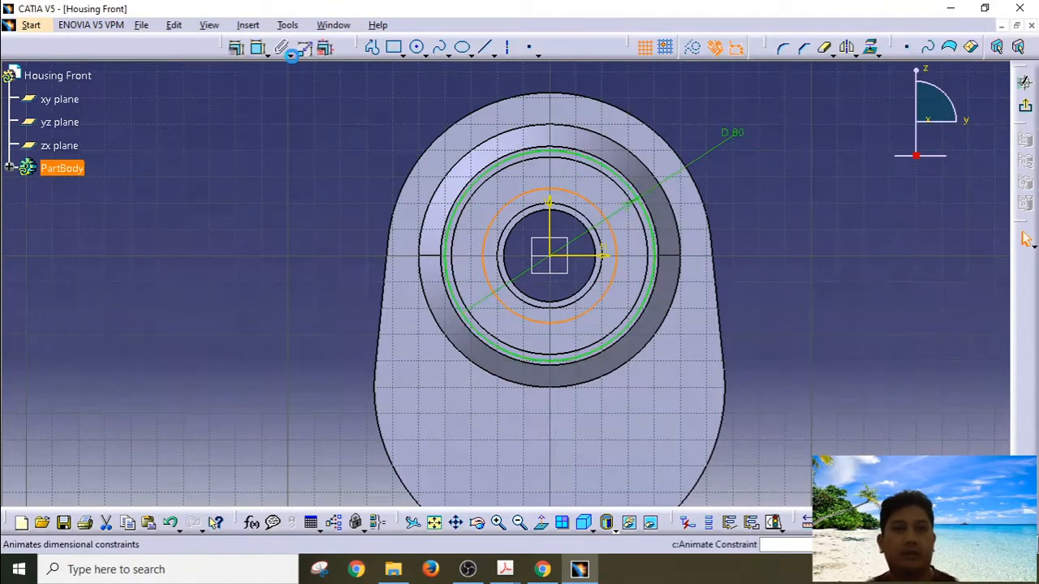
pyautogui.click(258, 47)
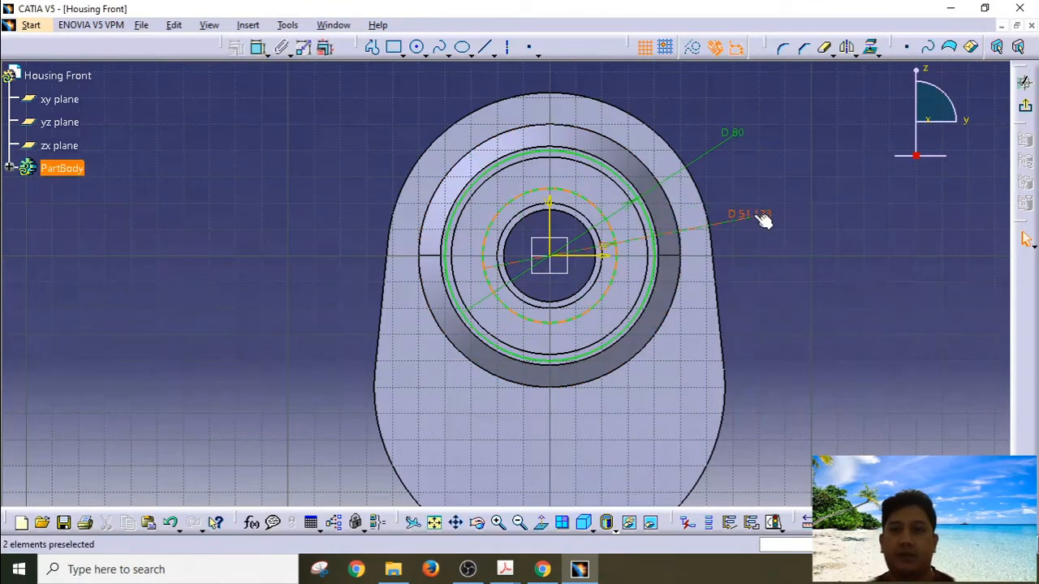
pyautogui.click(752, 216)
pyautogui.doubleClick(755, 219)
pyautogui.press('Return')
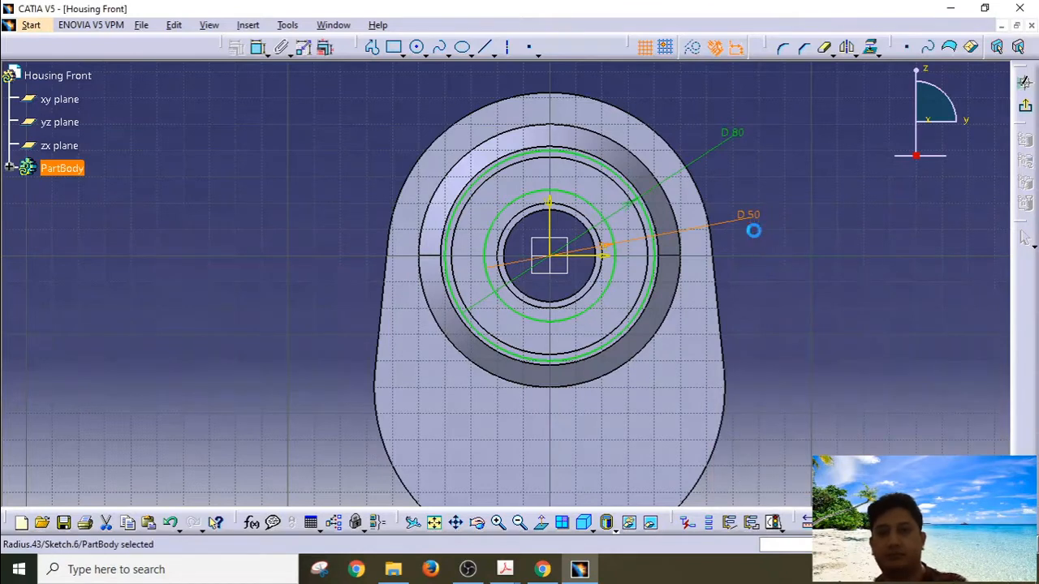
# Constrain both the 80 mm and 50 mm circles concentric with the plate's rounded upper edge.
pyautogui.click(605, 164)
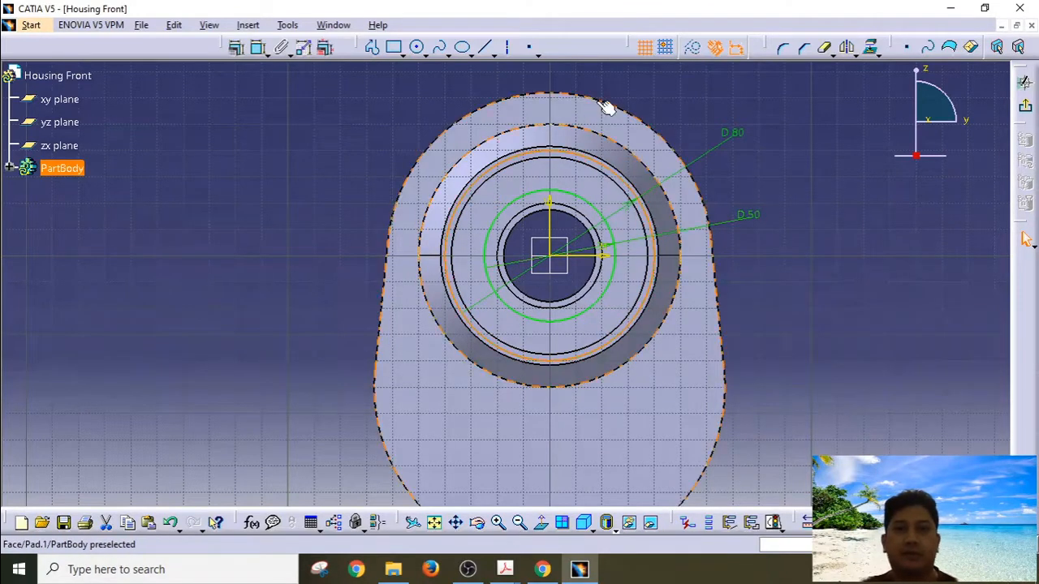
pyautogui.keyDown('ctrl'); pyautogui.click(598, 100); pyautogui.keyUp('ctrl')
pyautogui.click(236, 49)
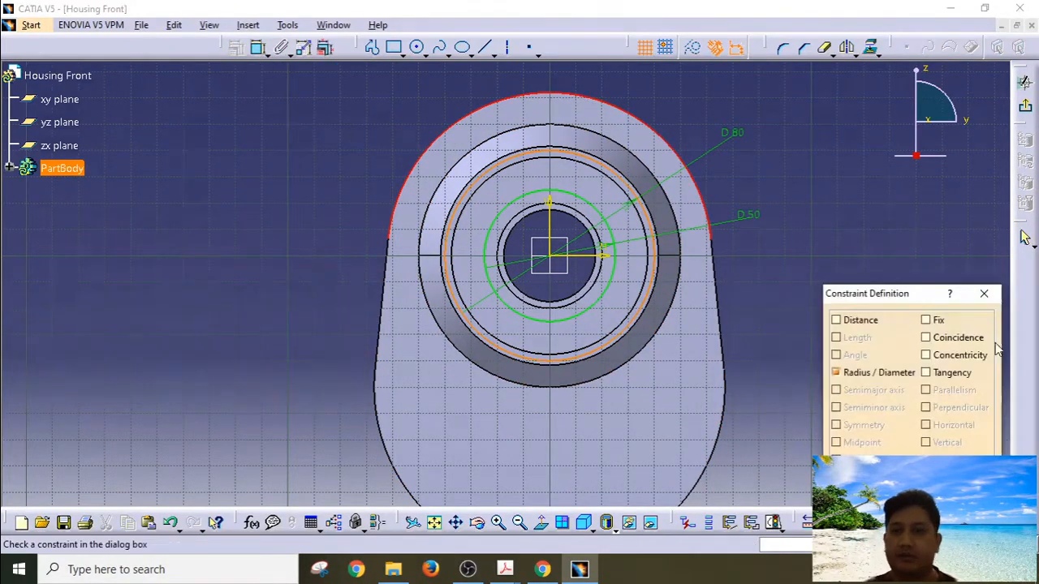
pyautogui.click(910, 485)
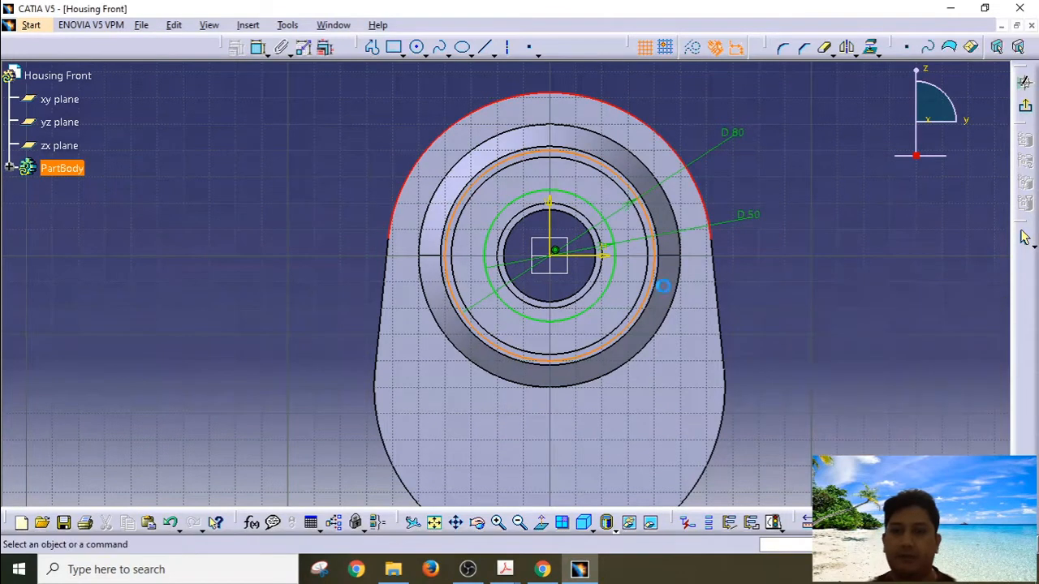
pyautogui.click(589, 201)
pyautogui.keyDown('ctrl'); pyautogui.click(617, 109); pyautogui.keyUp('ctrl')
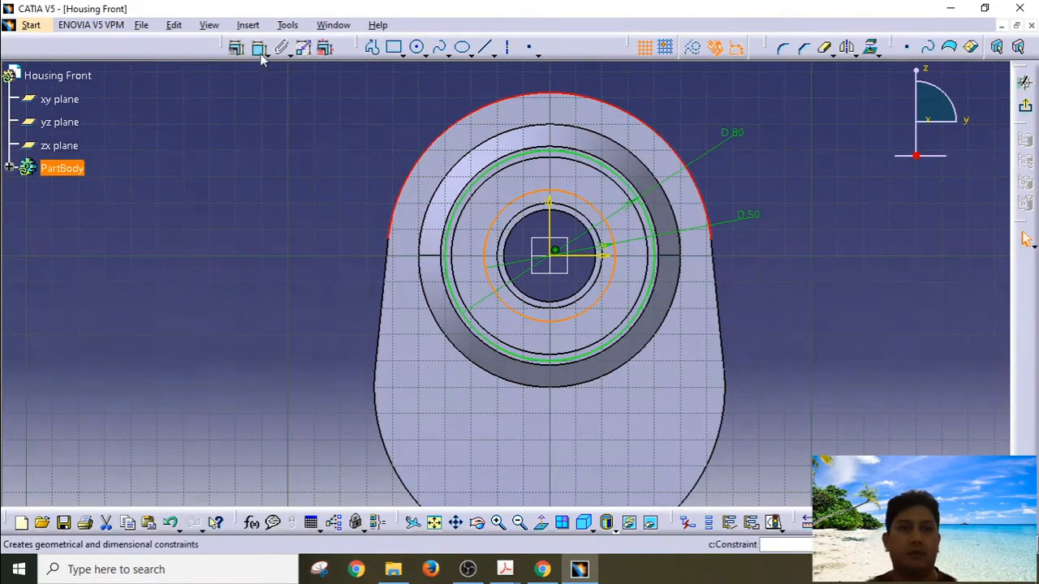
pyautogui.click(237, 48)
pyautogui.click(924, 356)
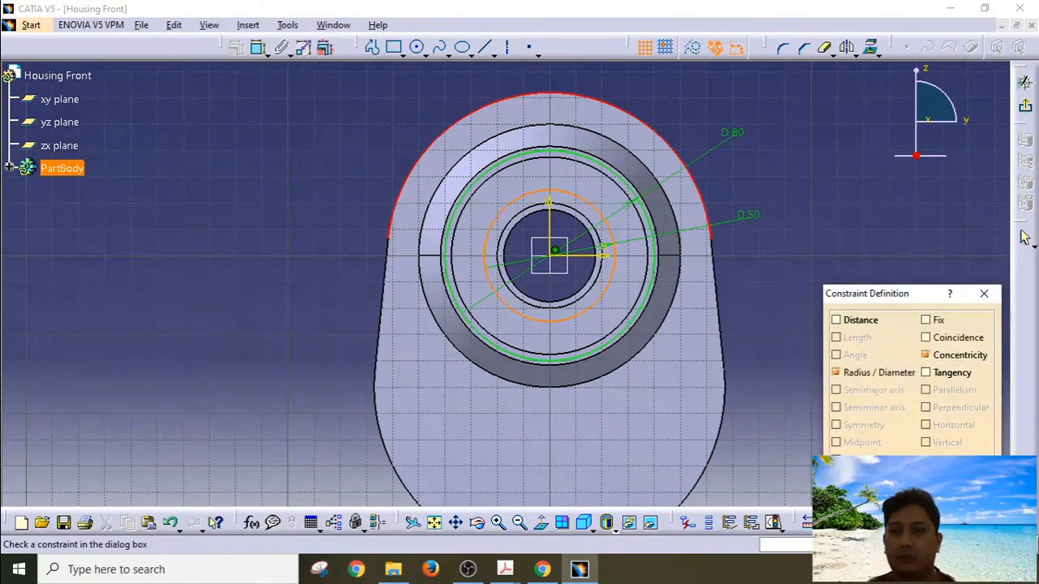
pyautogui.click(906, 448)
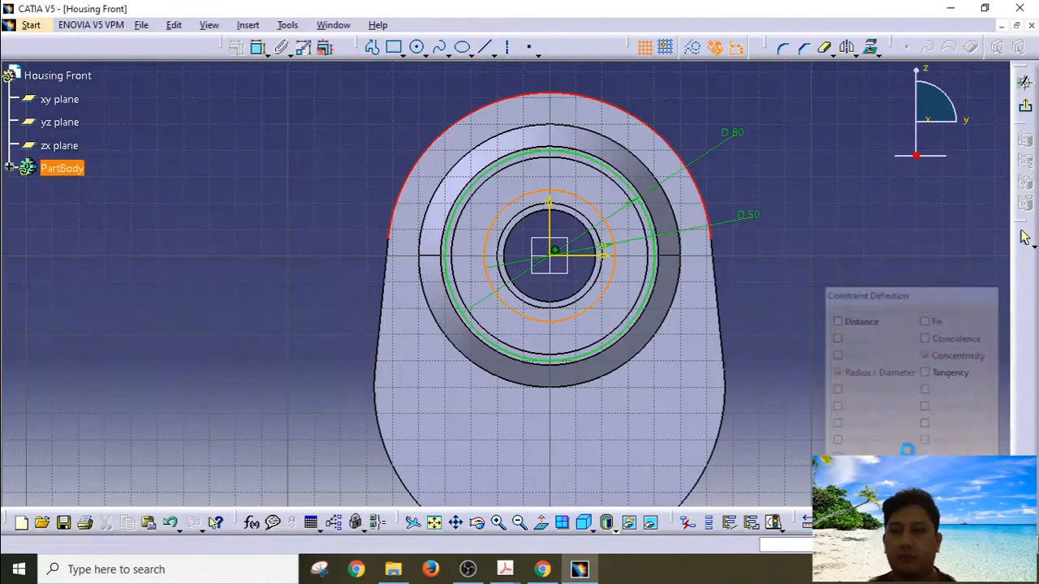
# Finish the sketch and extrude the ring profile 20 mm with Pad.
pyautogui.click(1027, 110)
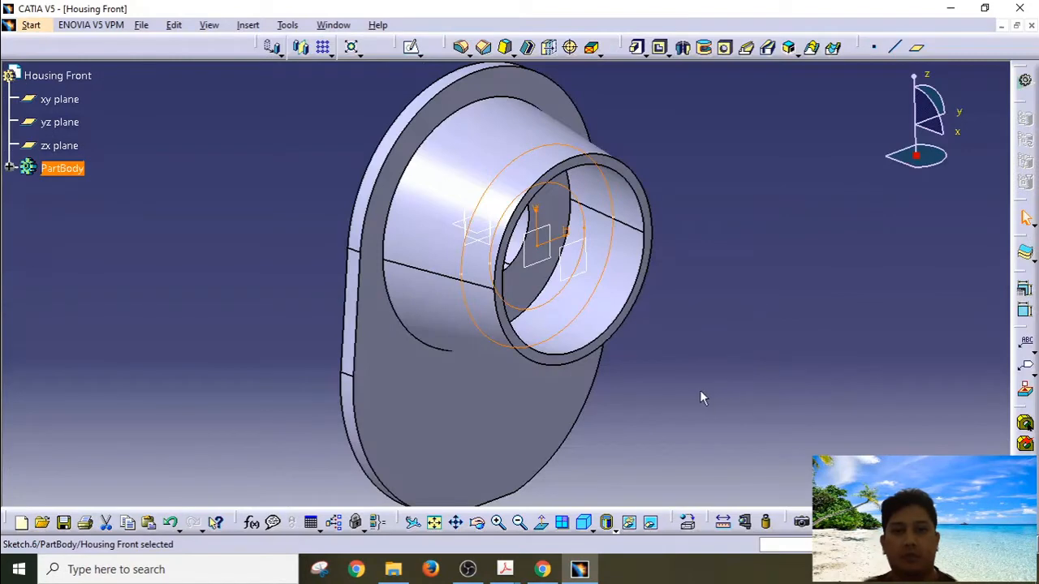
pyautogui.moveTo(691, 390); pyautogui.dragTo(694, 409, button='middle')
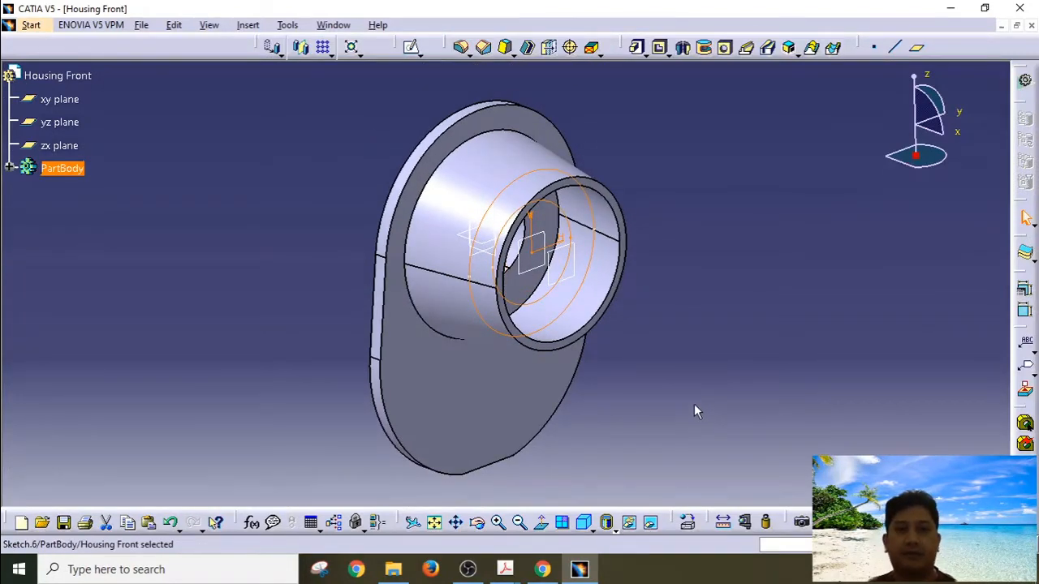
pyautogui.click(636, 49)
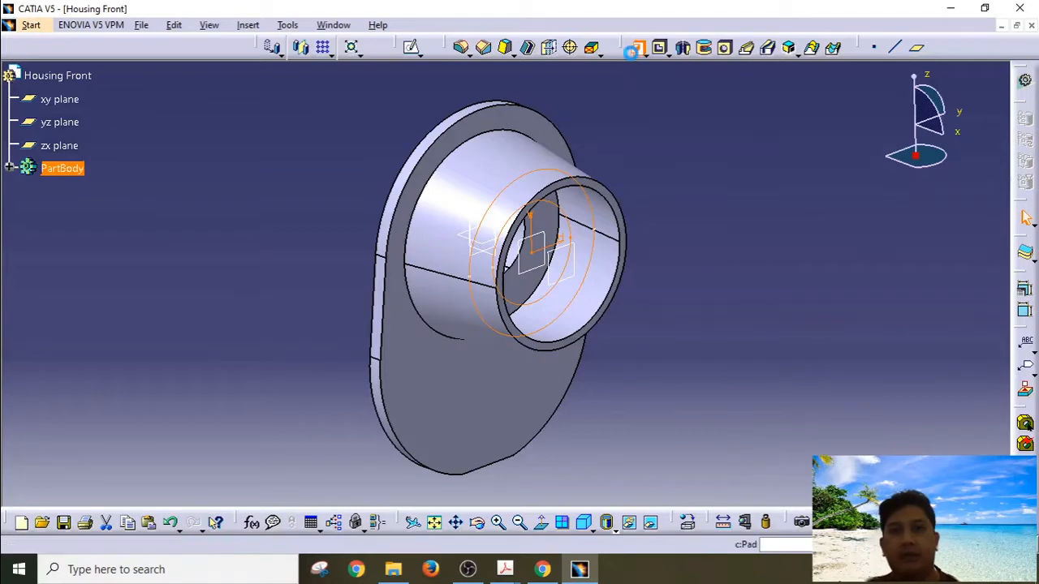
pyautogui.moveTo(622, 154); pyautogui.dragTo(487, 162, button='middle')
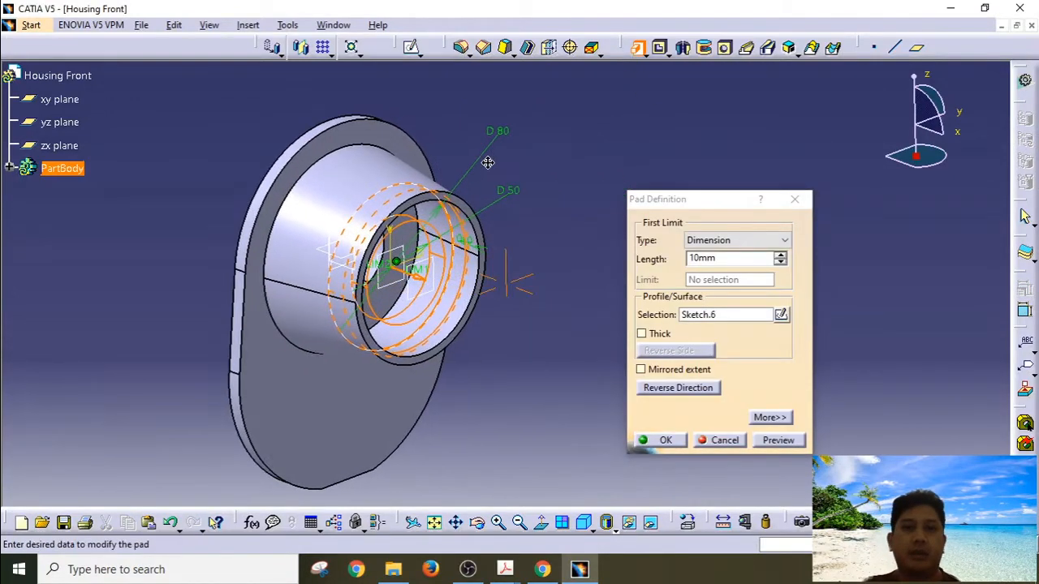
pyautogui.click(691, 258)
pyautogui.moveTo(691, 258); pyautogui.dragTo(684, 260)
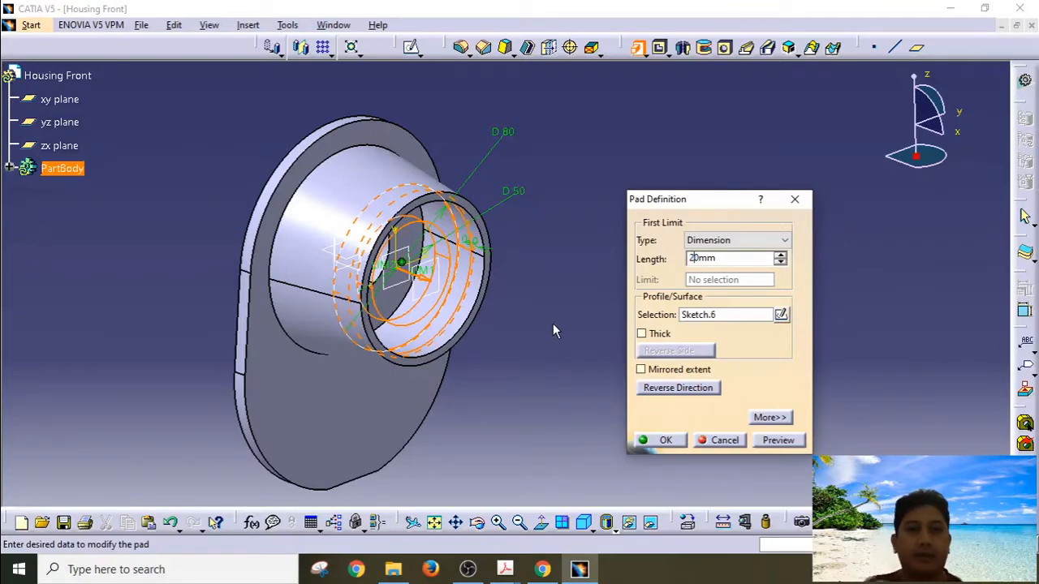
pyautogui.moveTo(554, 331); pyautogui.dragTo(680, 304, button='middle')
pyautogui.click(665, 440)
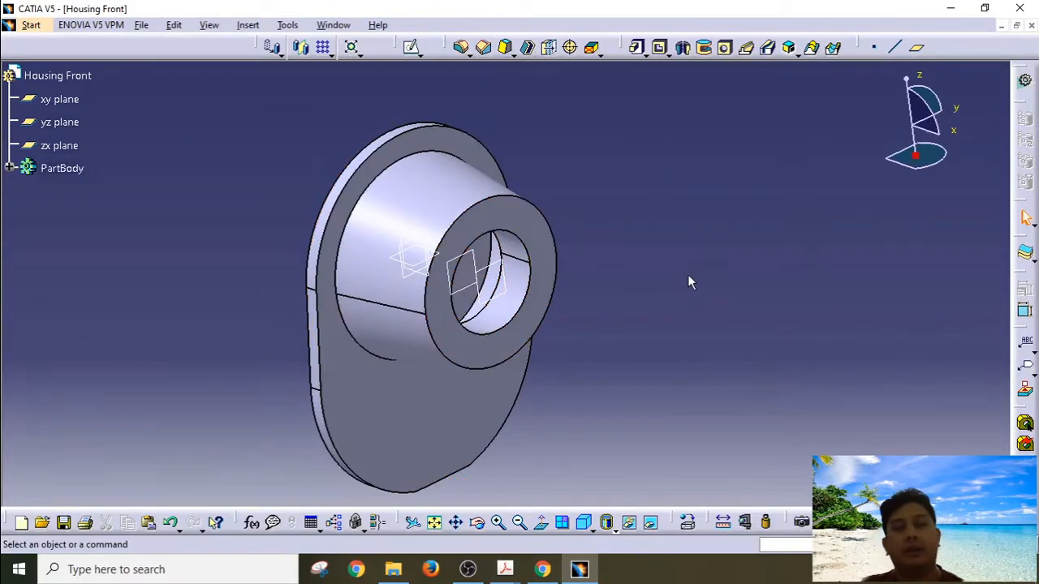
# Start a sketch on the plane at the boss's outer end and draw an origin-centred circle about 67 mm in diameter.
pyautogui.moveTo(657, 384); pyautogui.dragTo(672, 281, button='middle')
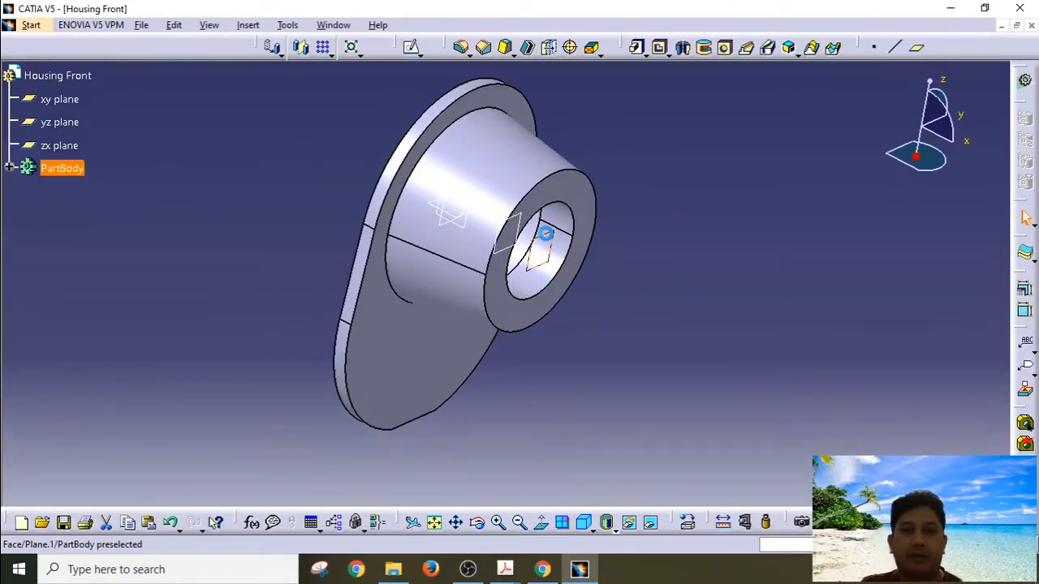
pyautogui.click(413, 50)
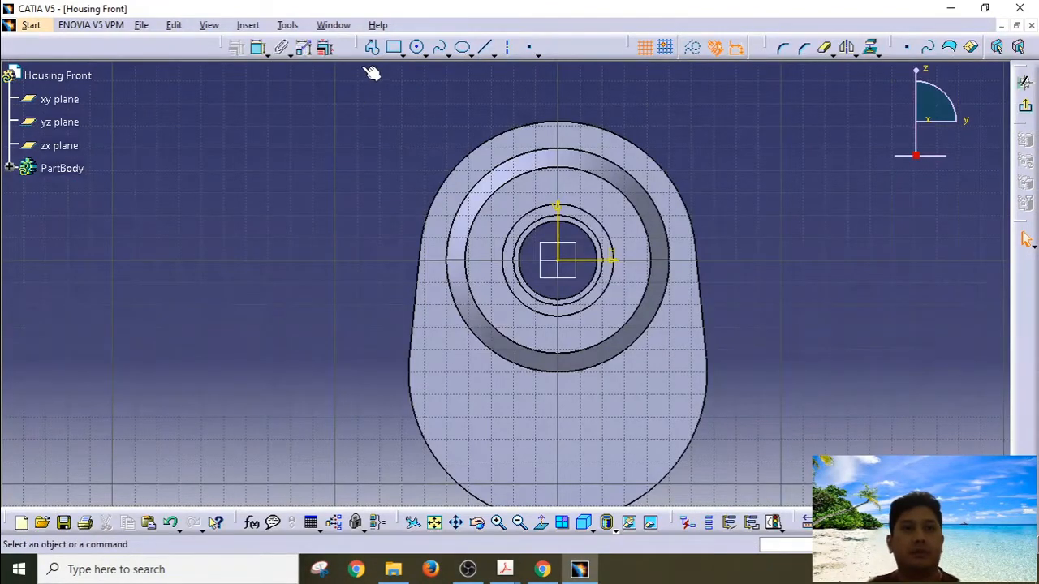
pyautogui.click(416, 47)
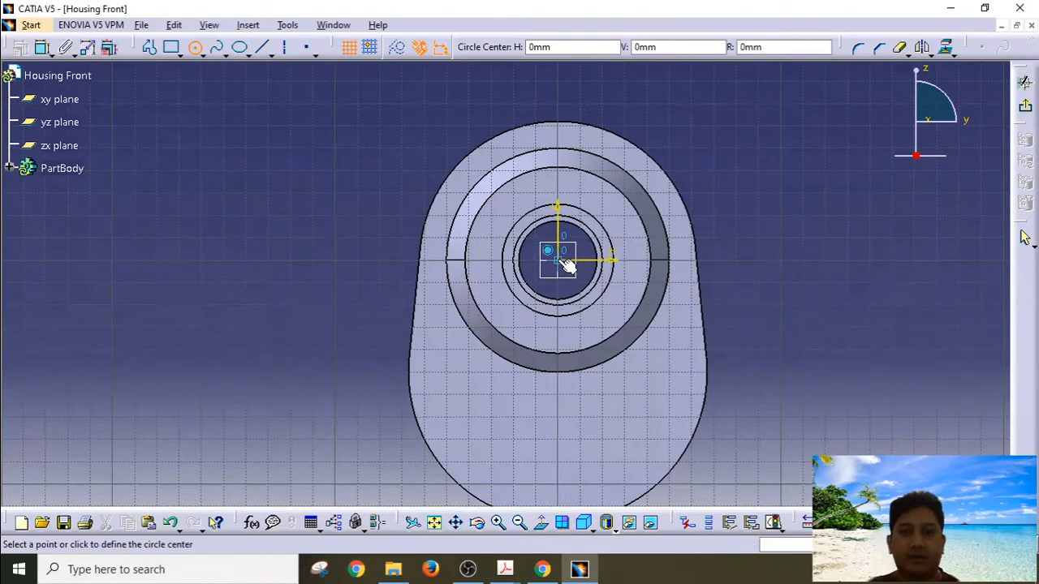
pyautogui.click(566, 265)
pyautogui.click(608, 316)
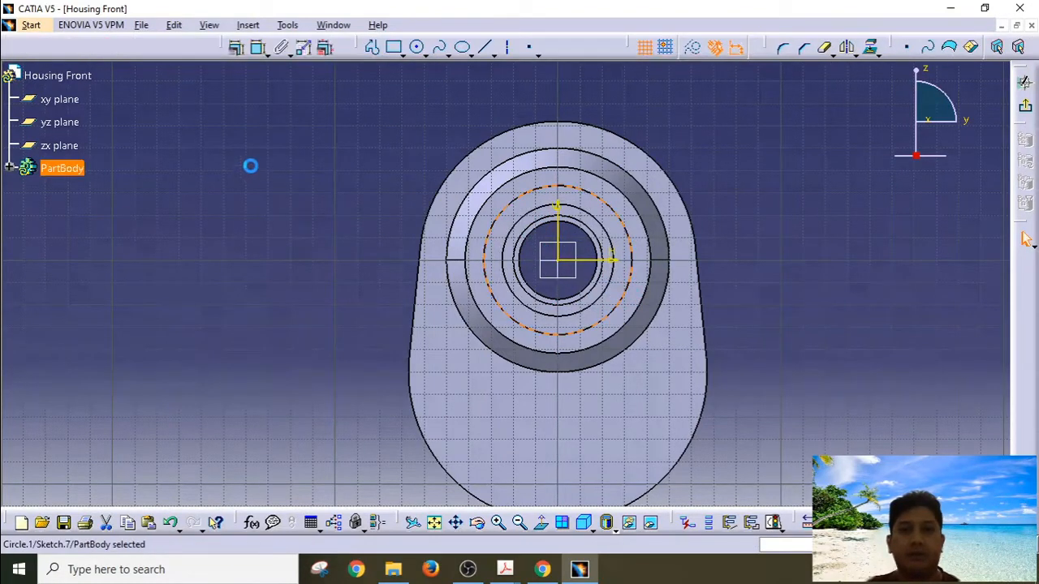
# Dimension the new circle's diameter and set it to 45 mm.
pyautogui.click(259, 47)
pyautogui.click(610, 208)
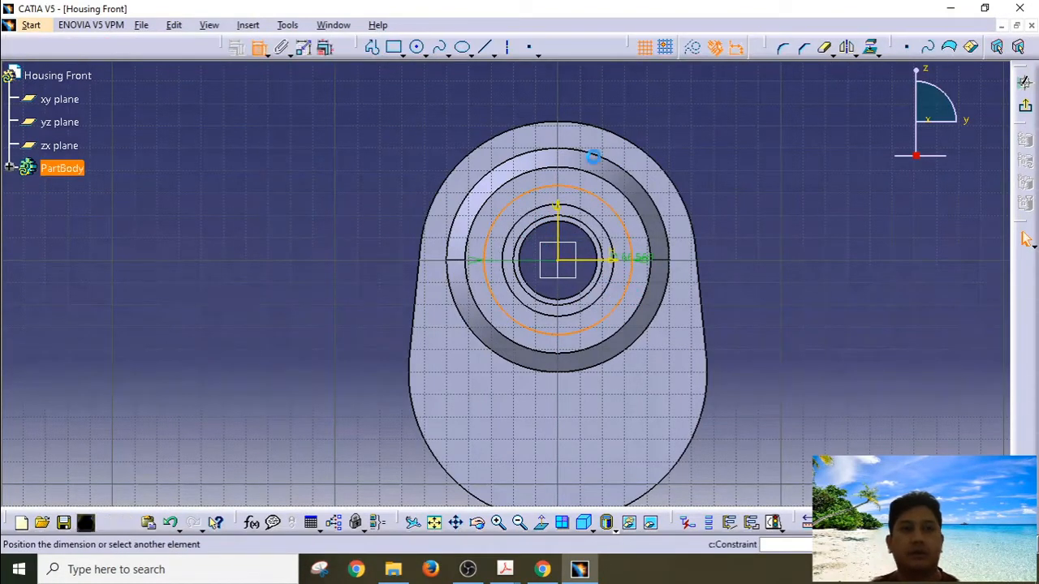
pyautogui.click(755, 199)
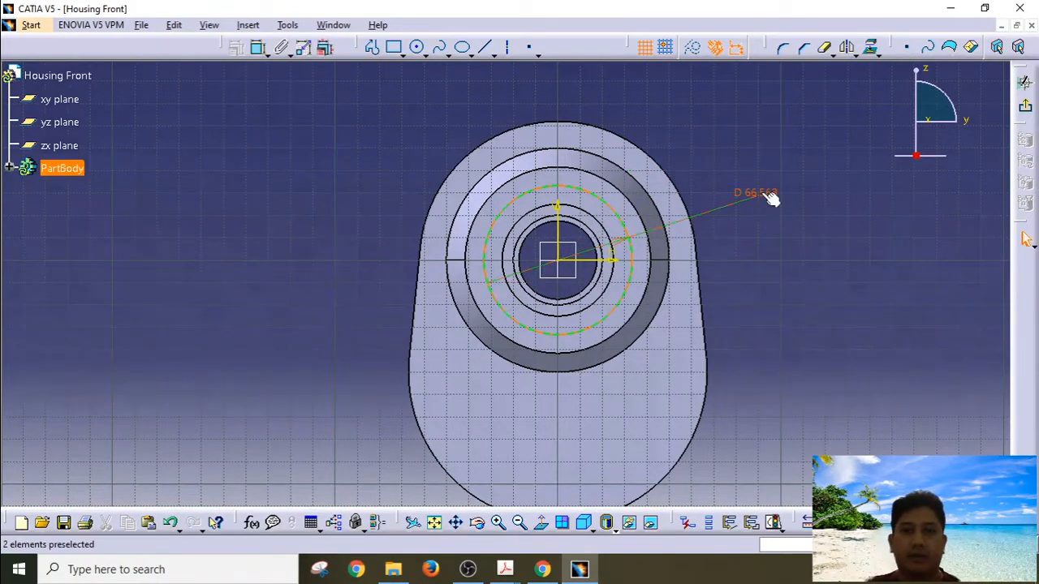
pyautogui.doubleClick(761, 199)
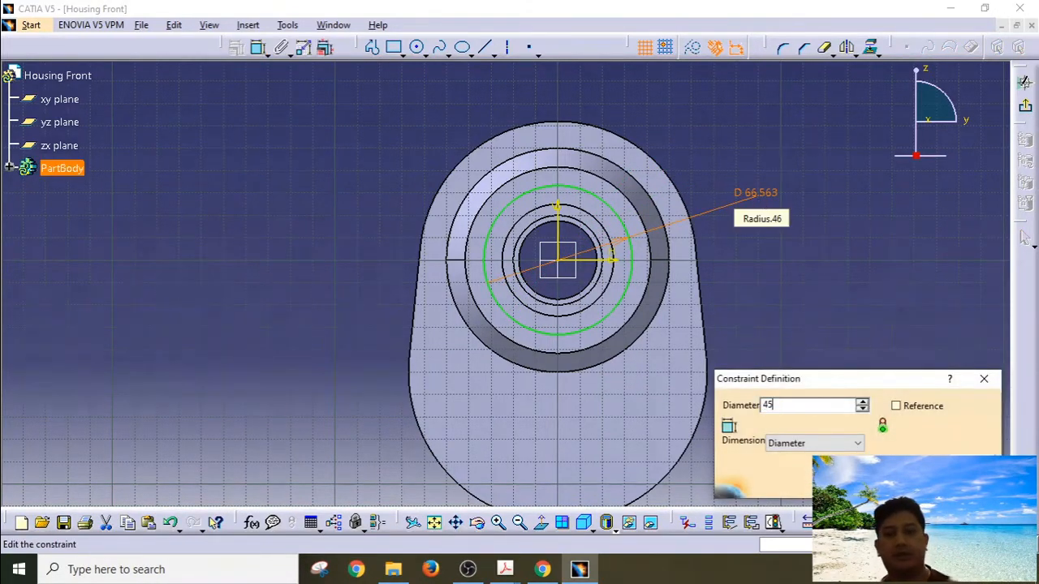
pyautogui.press('Return')
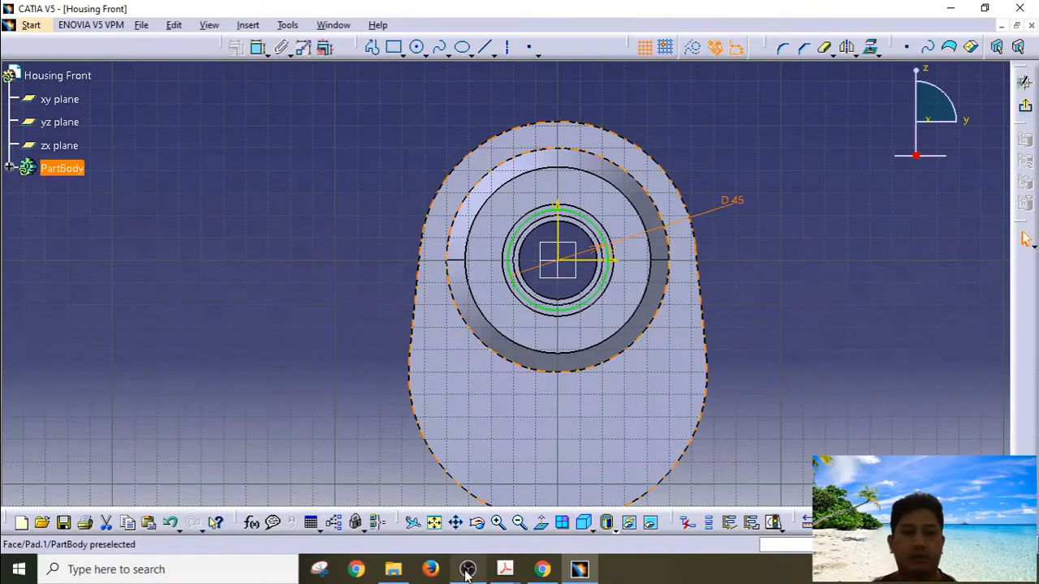
# Change the new circle's diameter to 42 mm.
pyautogui.doubleClick(737, 203)
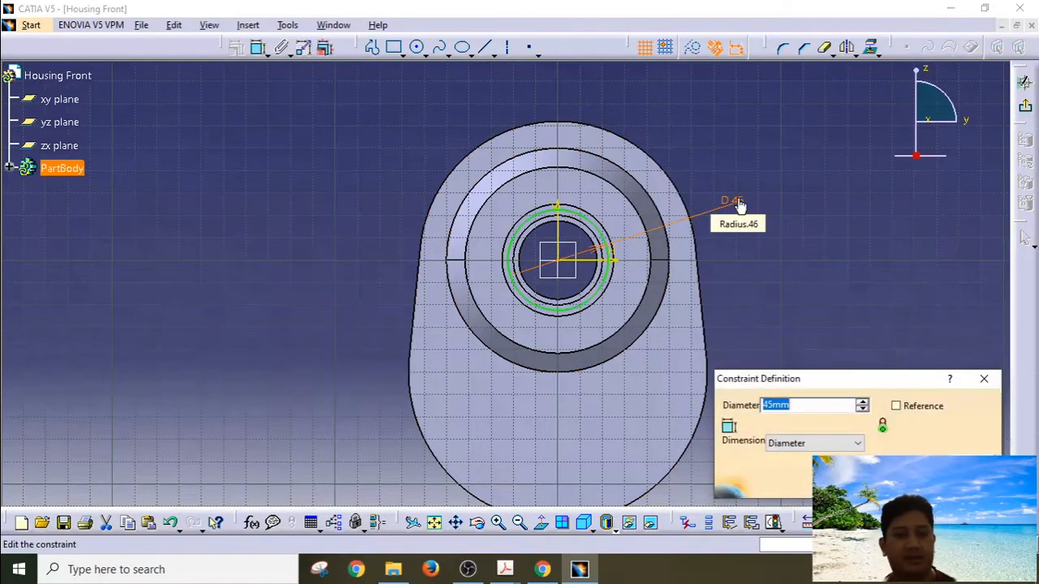
pyautogui.write('41')
pyautogui.press('BackSpace')
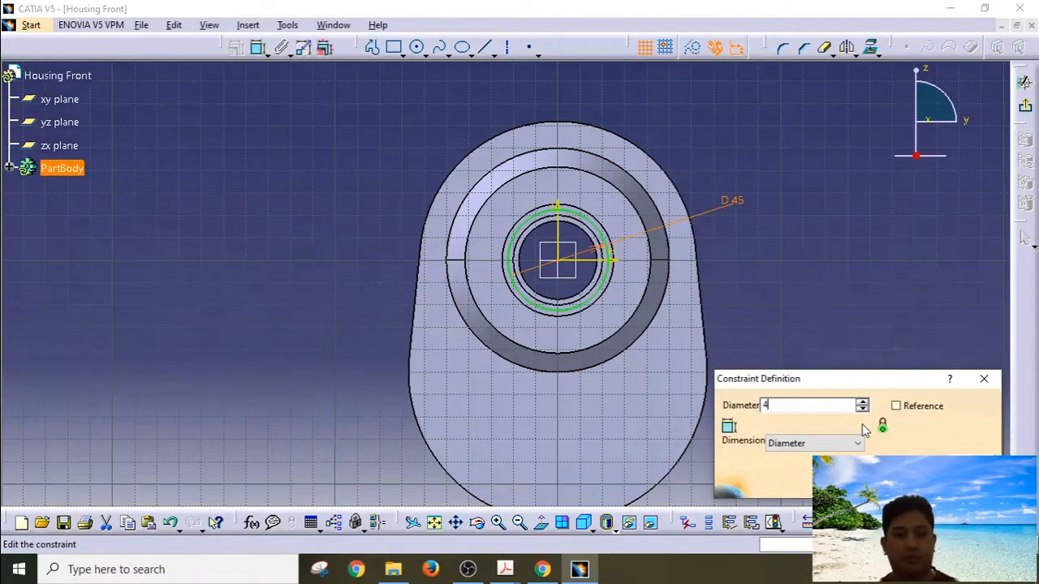
pyautogui.write('2')
pyautogui.press('Return')
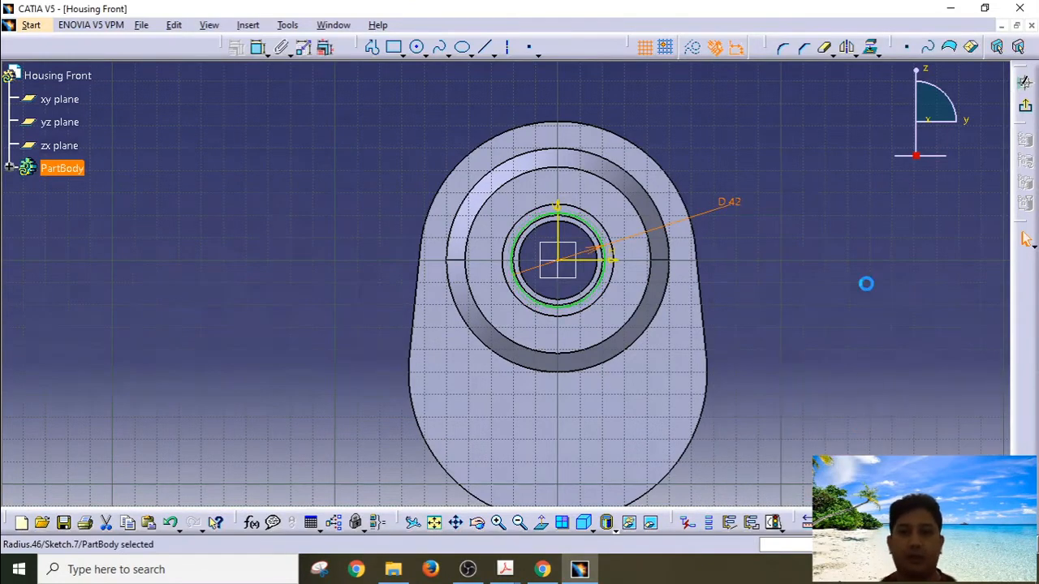
# Make the 42 mm circle concentric with the plate's rounded upper edge and finish the sketch.
pyautogui.click(592, 225)
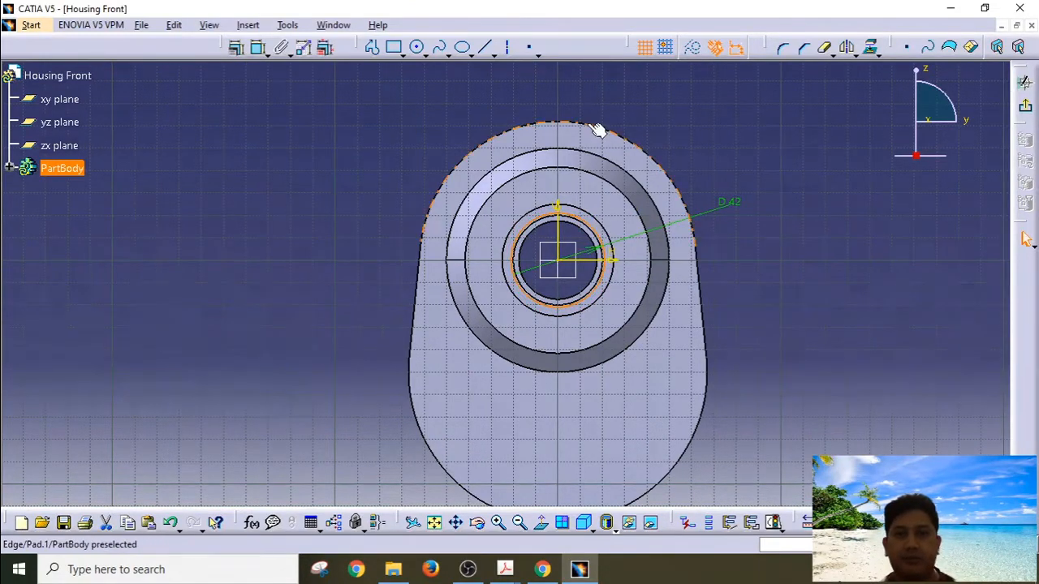
pyautogui.keyDown('ctrl'); pyautogui.click(597, 129); pyautogui.keyUp('ctrl')
pyautogui.click(236, 47)
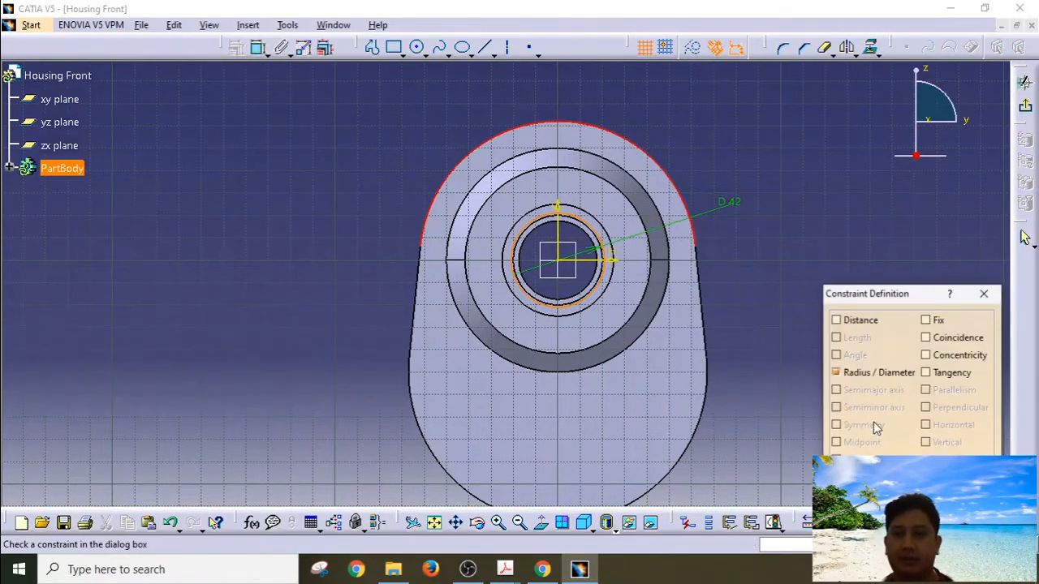
pyautogui.click(926, 355)
pyautogui.press('Return')
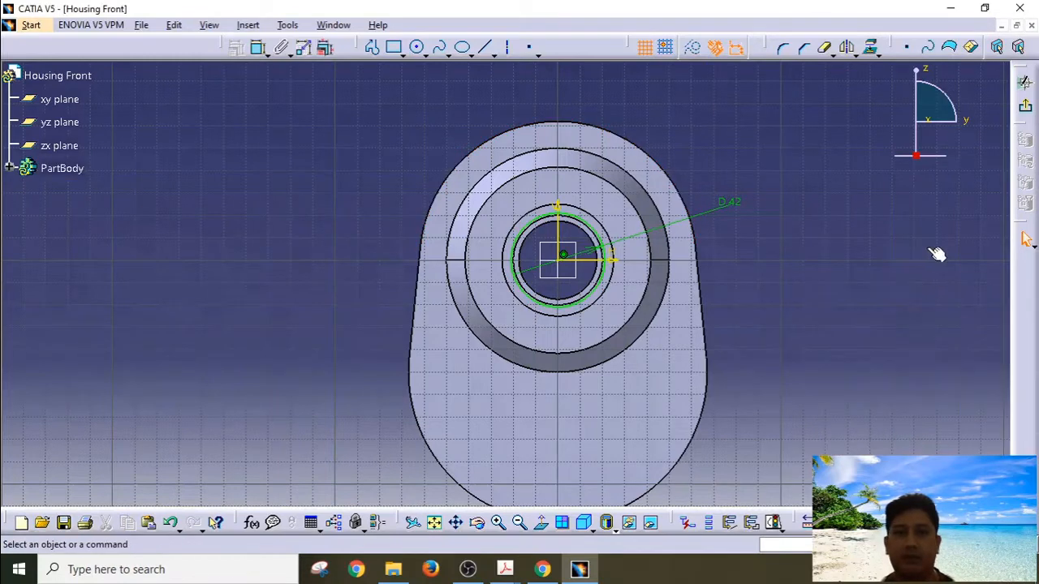
pyautogui.click(1025, 107)
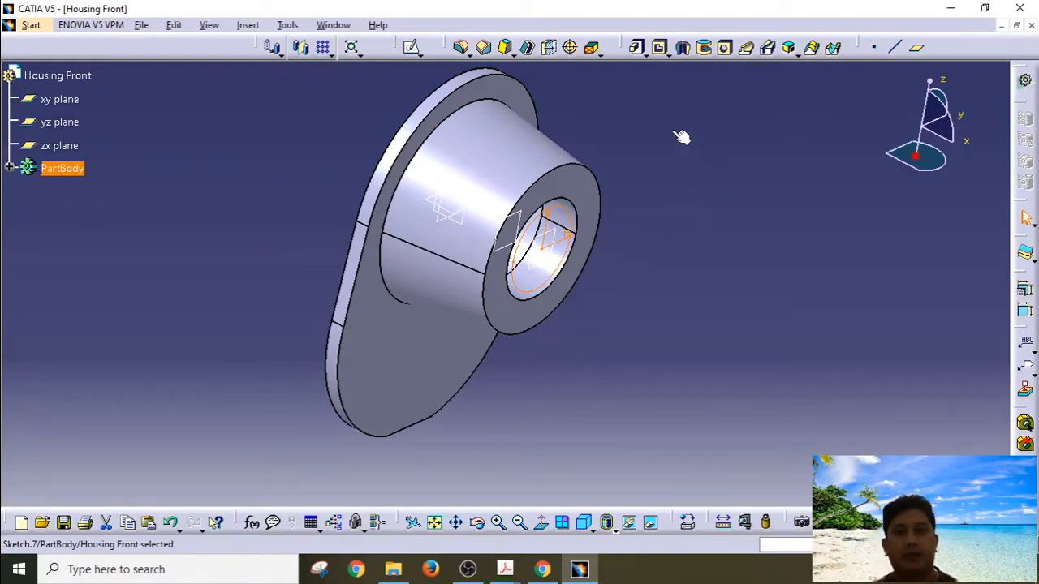
# Pad the circle as a thick profile with limits of 8 mm and 13.5 mm, Thickness1 0 mm and Thickness2 5.5 mm.
pyautogui.click(636, 48)
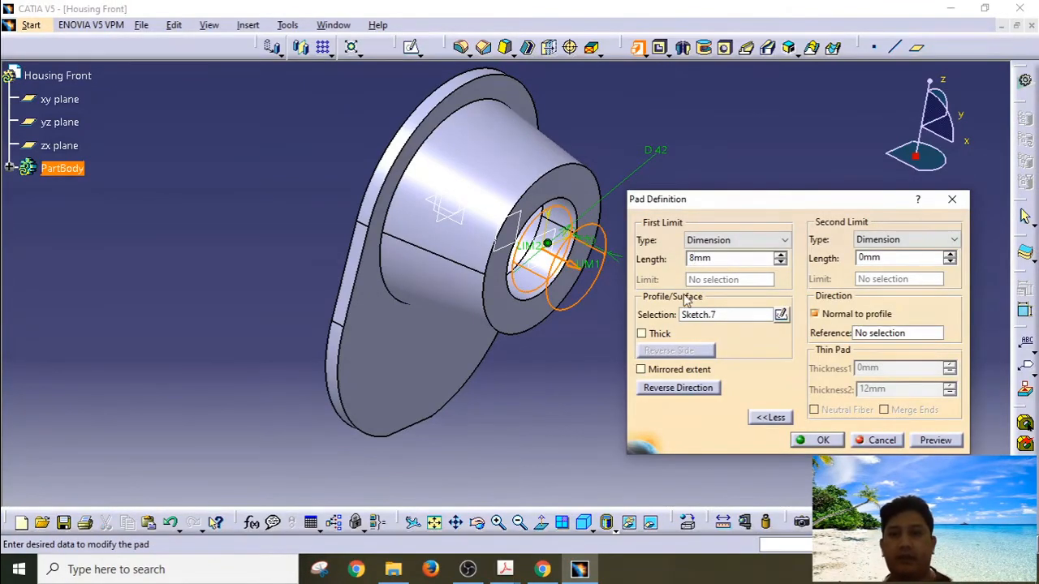
pyautogui.click(660, 342)
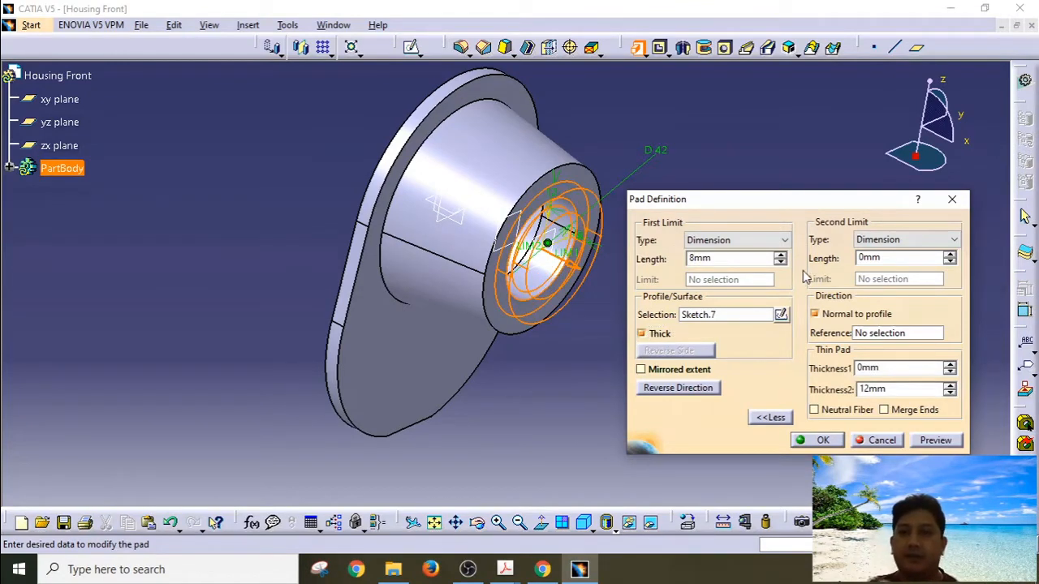
pyautogui.click(864, 257)
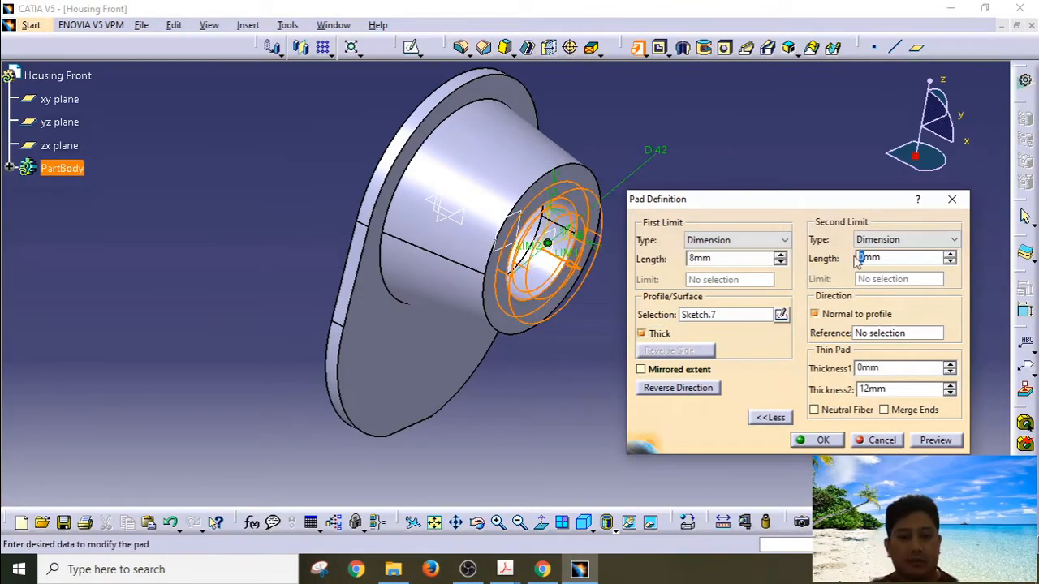
pyautogui.click(867, 390)
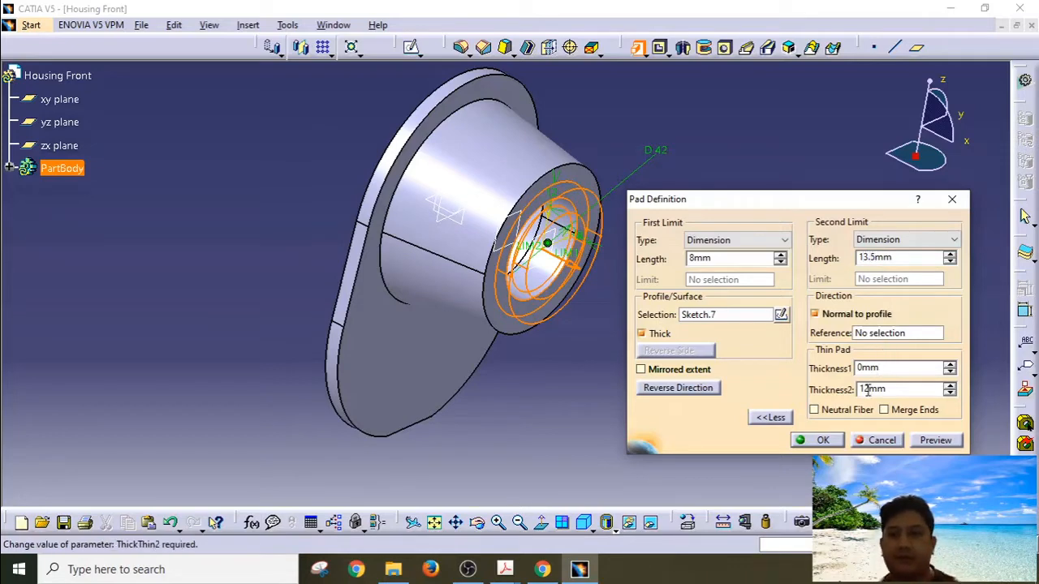
pyautogui.moveTo(869, 389); pyautogui.dragTo(853, 391)
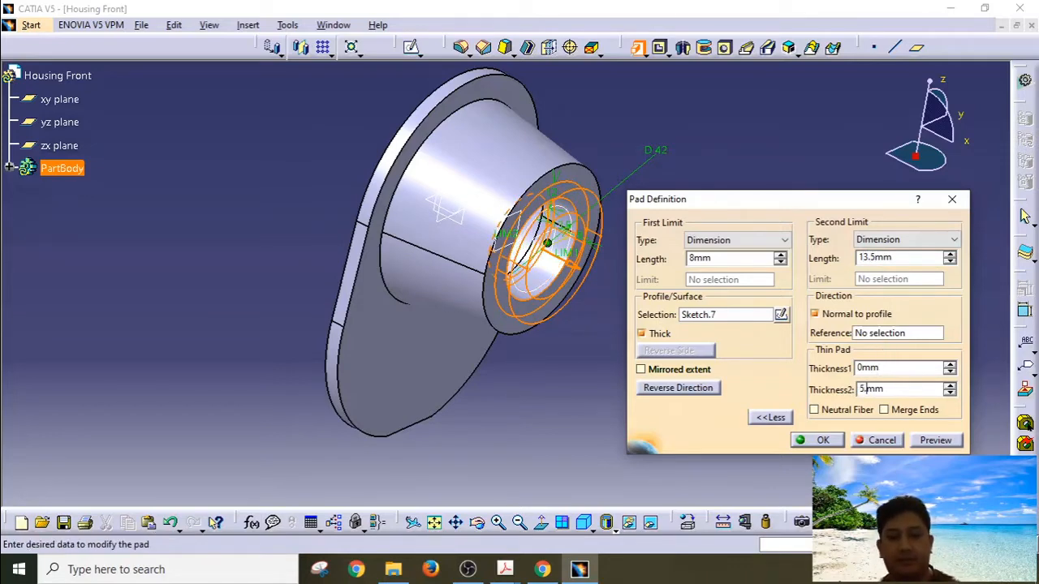
pyautogui.click(935, 442)
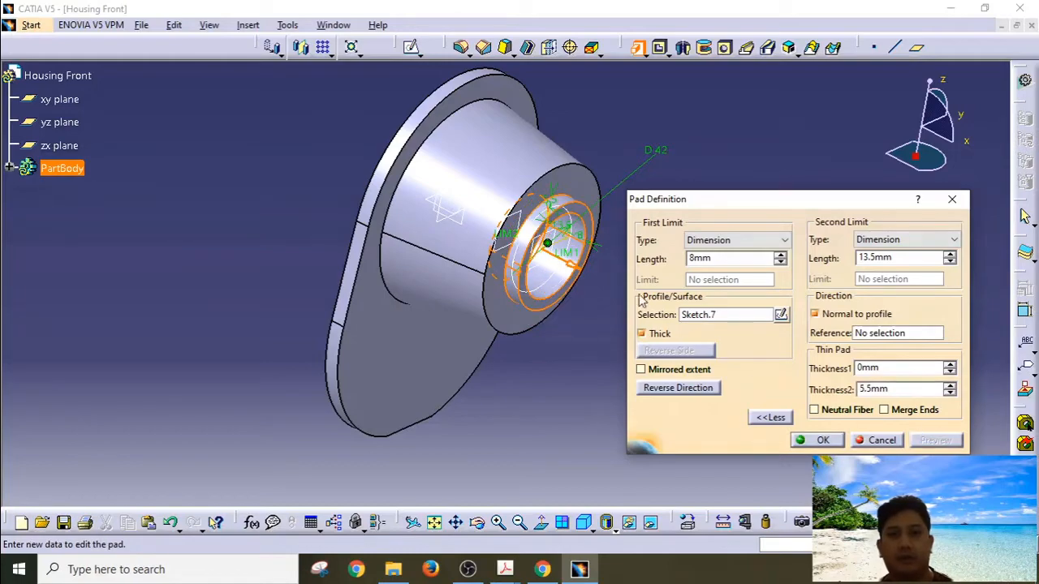
pyautogui.moveTo(471, 211); pyautogui.dragTo(513, 262, button='middle')
pyautogui.click(818, 440)
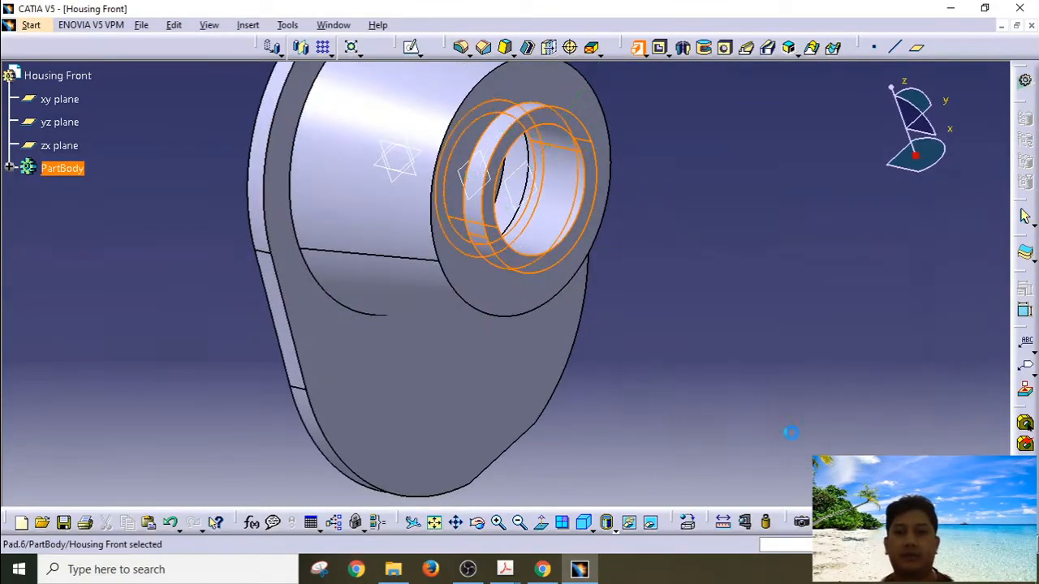
pyautogui.click(753, 235)
# Start a sketch on the zx plane and draw a rectangle about 3.1 by 7.1 mm on the end ring above the axis.
pyautogui.moveTo(754, 235); pyautogui.dragTo(718, 270, button='middle')
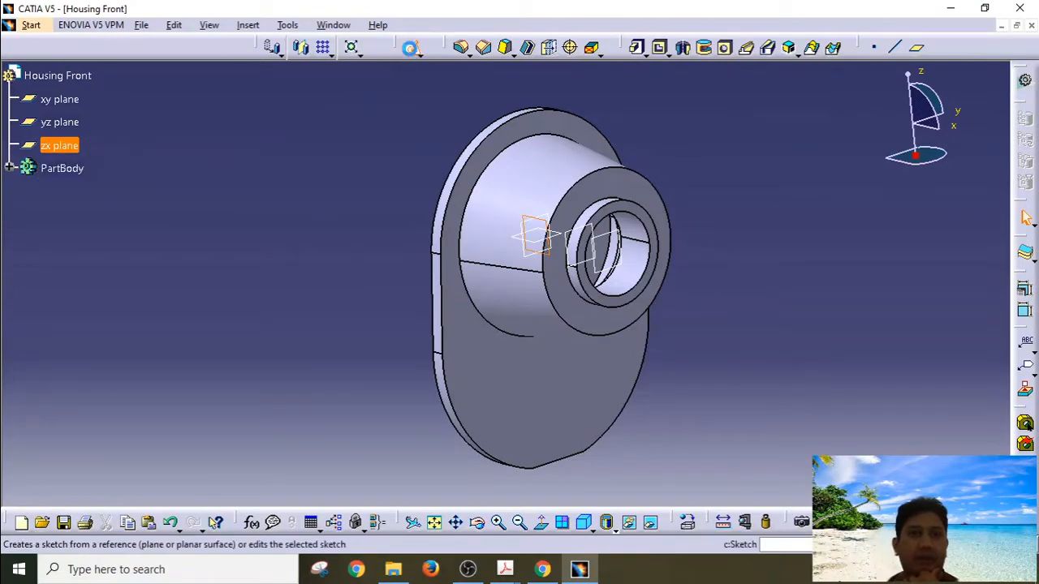
pyautogui.click(409, 47)
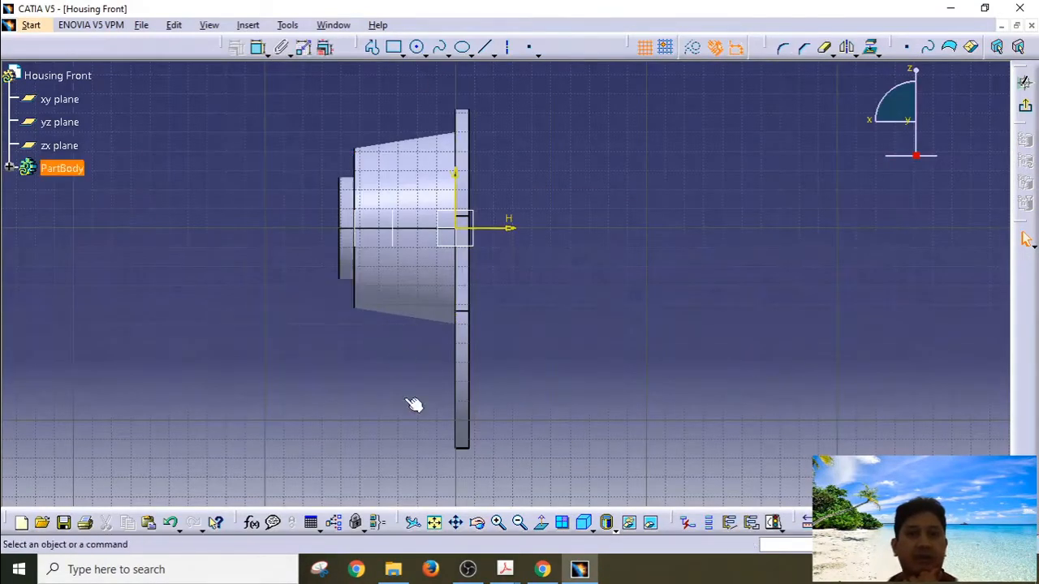
pyautogui.click(537, 525)
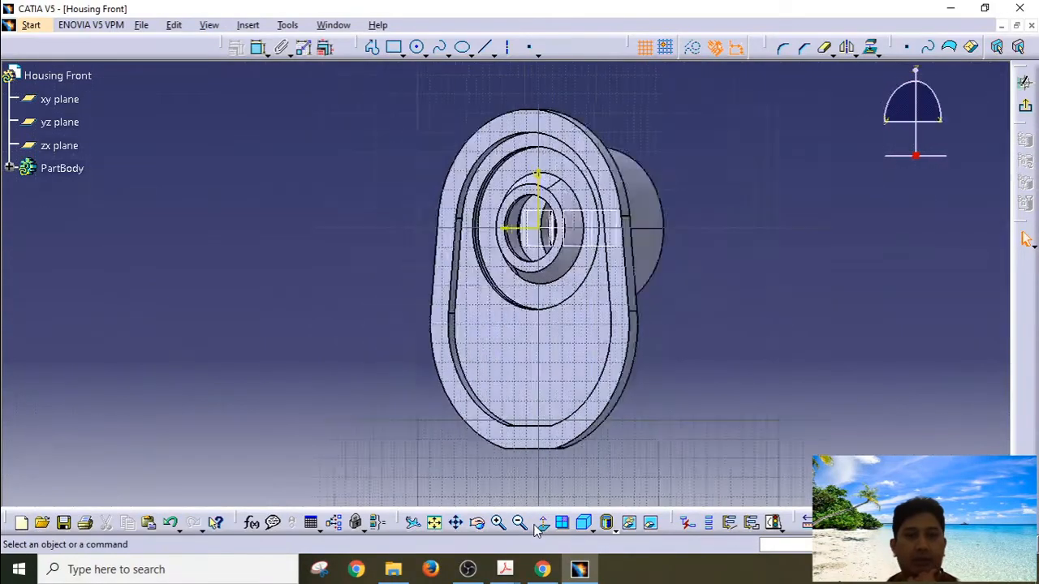
pyautogui.moveTo(599, 314)
pyautogui.mouseDown(button='middle')
pyautogui.moveTo(501, 426)
pyautogui.moveTo(500, 348)
pyautogui.moveTo(501, 399)
pyautogui.moveTo(517, 272)
pyautogui.mouseUp(button='middle')
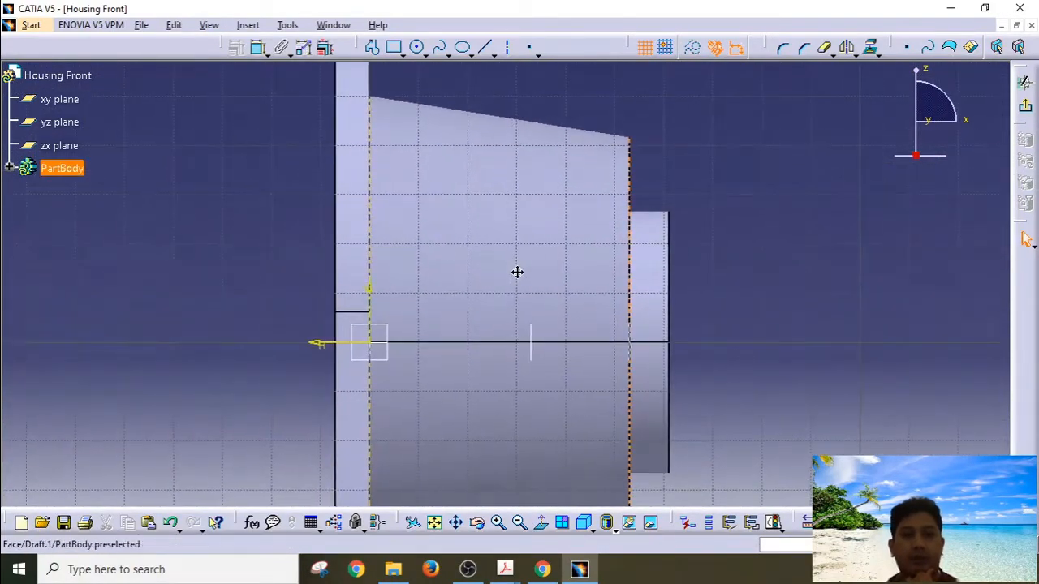
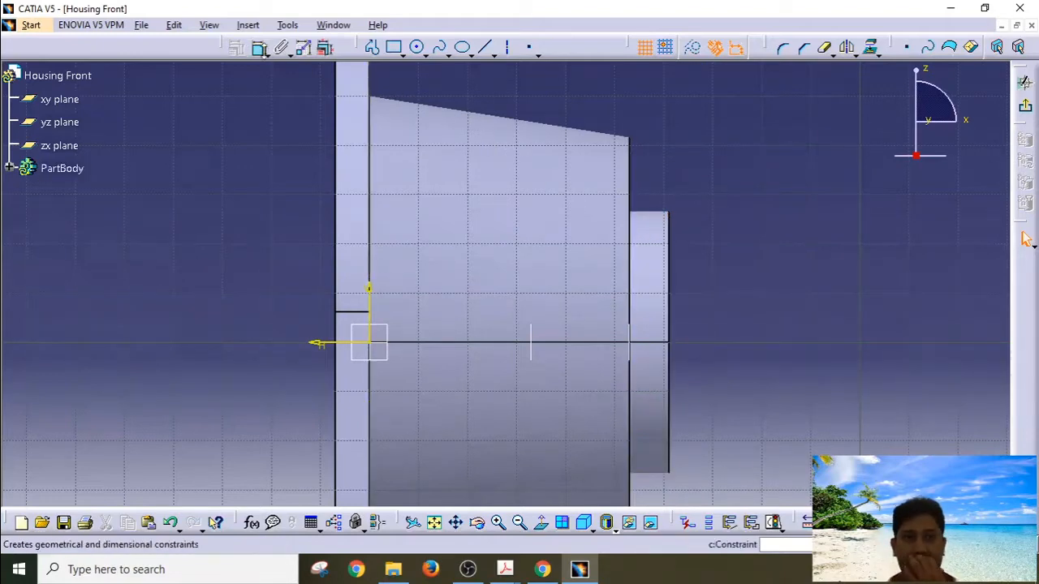
pyautogui.click(393, 47)
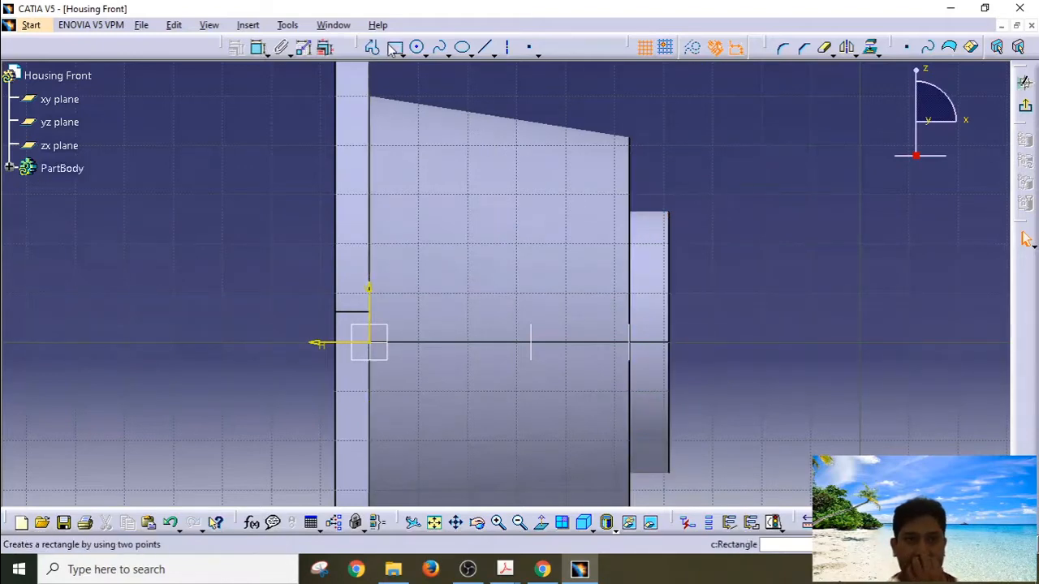
pyautogui.click(638, 239)
pyautogui.click(647, 270)
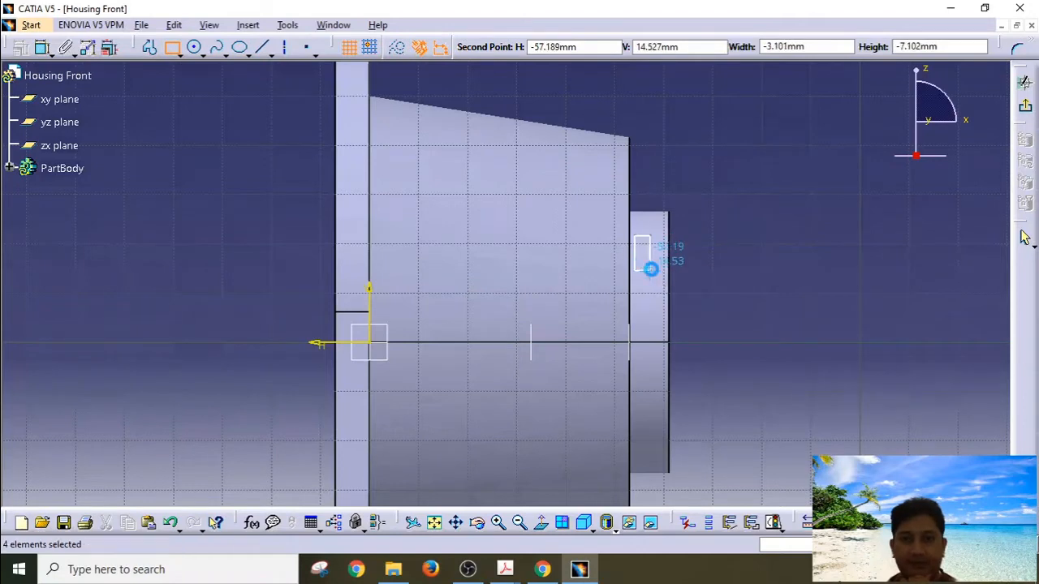
pyautogui.click(682, 166)
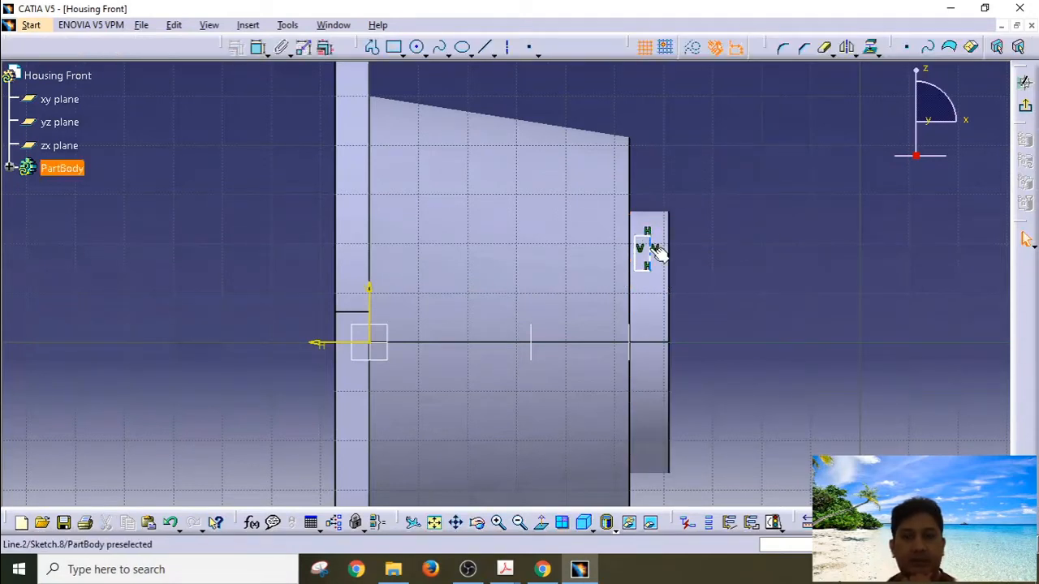
# Dimension the small rectangle's width and set it to 1.8 mm.
pyautogui.click(647, 237)
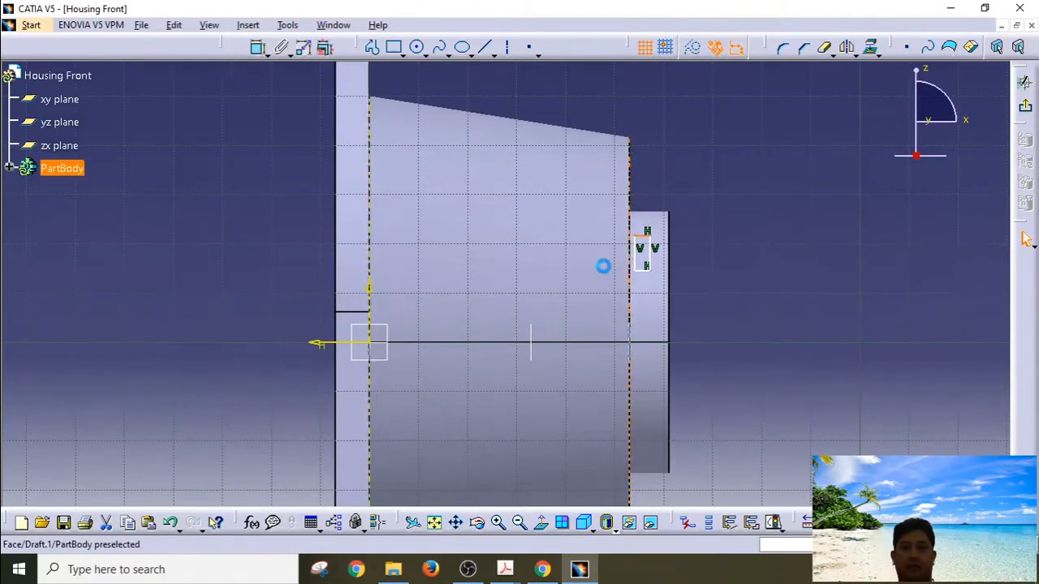
pyautogui.click(302, 48)
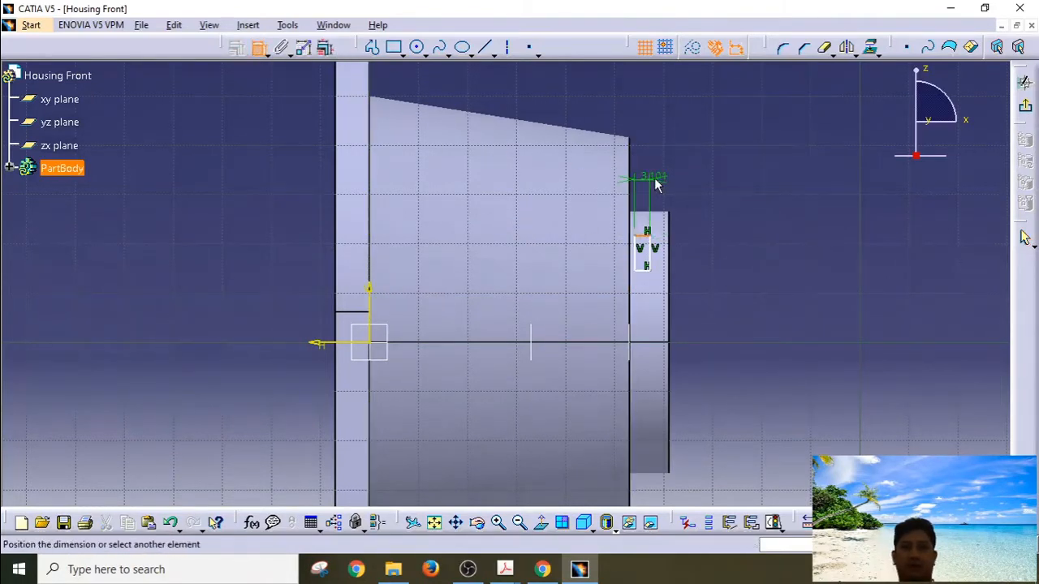
pyautogui.click(711, 201)
pyautogui.doubleClick(704, 190)
pyautogui.write('1.8')
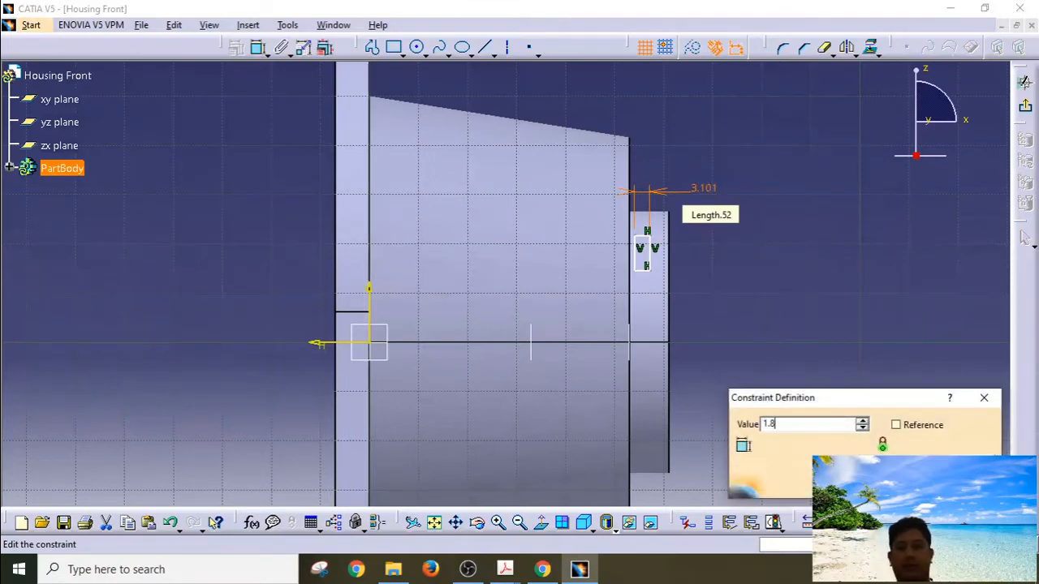
pyautogui.press('Return')
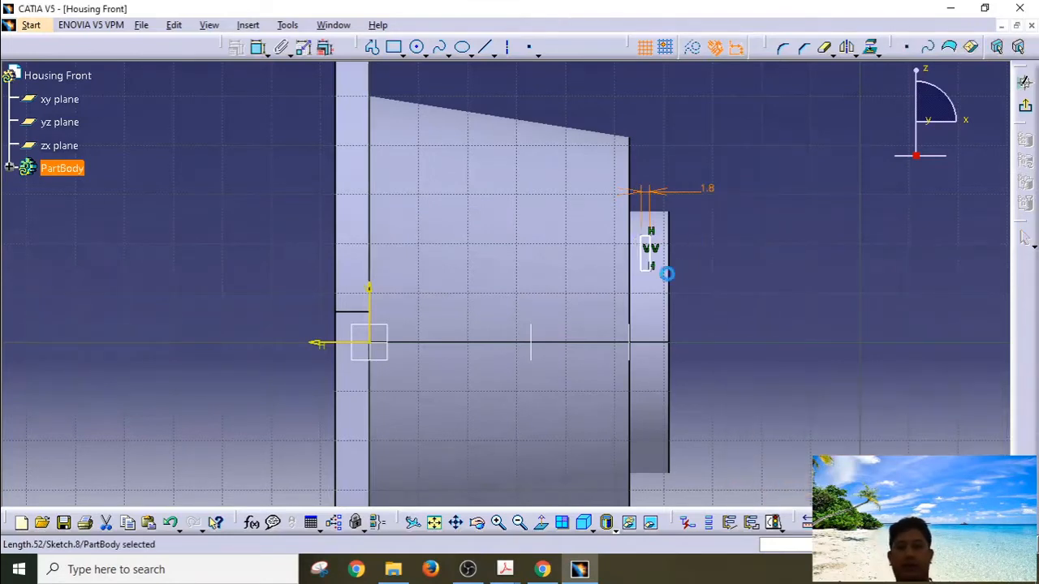
# Dimension the small rectangle's height and set it to 4 mm.
pyautogui.click(260, 48)
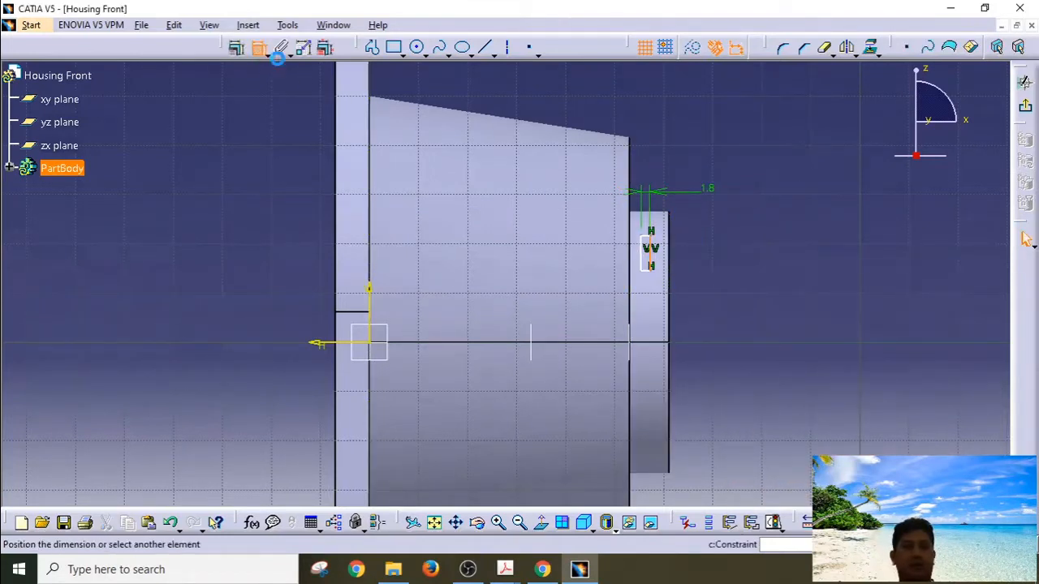
pyautogui.click(711, 259)
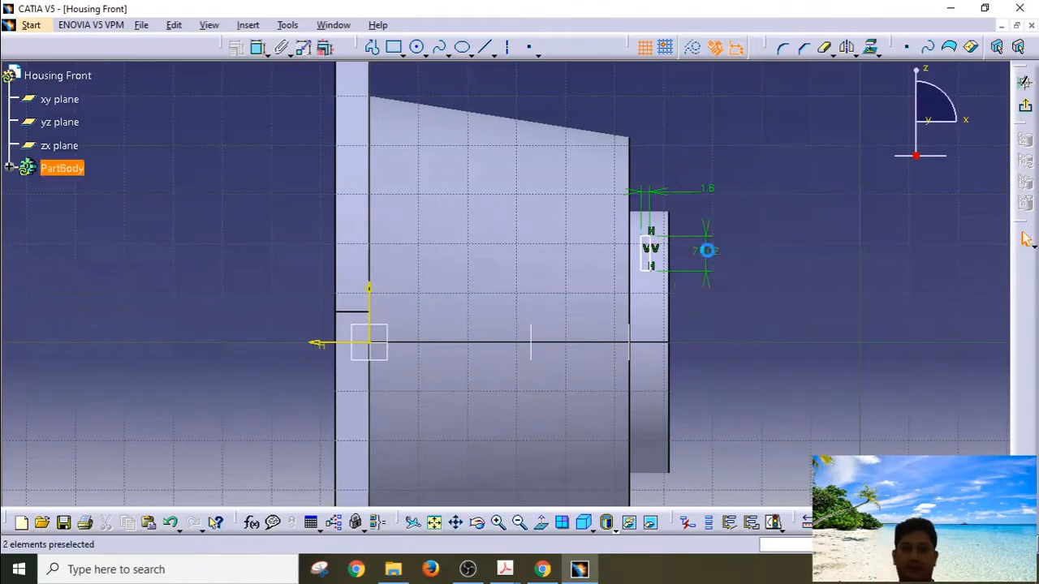
pyautogui.doubleClick(707, 251)
pyautogui.write('4')
pyautogui.press('Return')
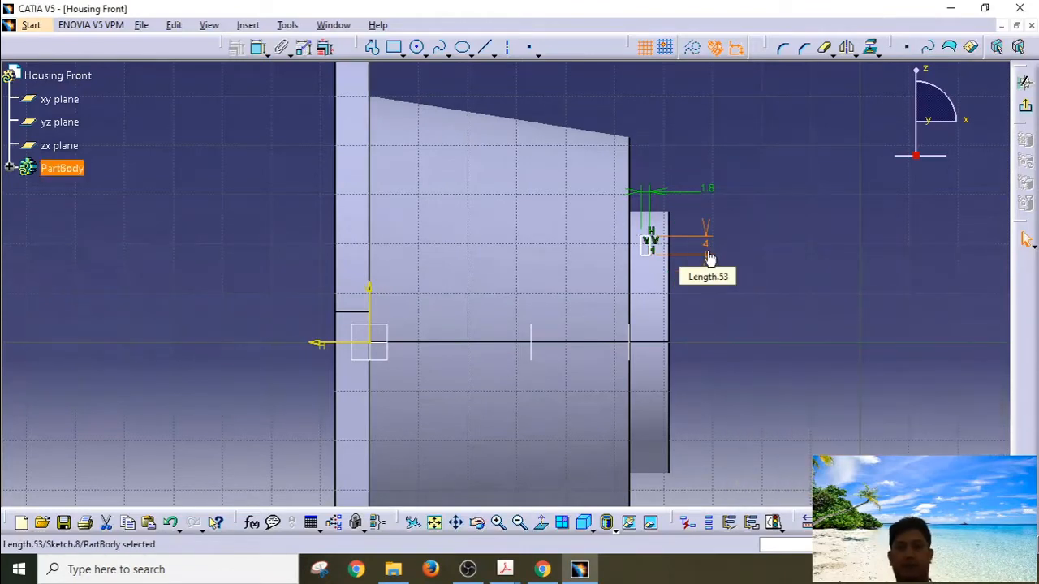
# Dimension the rectangle's upper edge from the horizontal axis and set the distance to 22.5 mm.
pyautogui.click(647, 237)
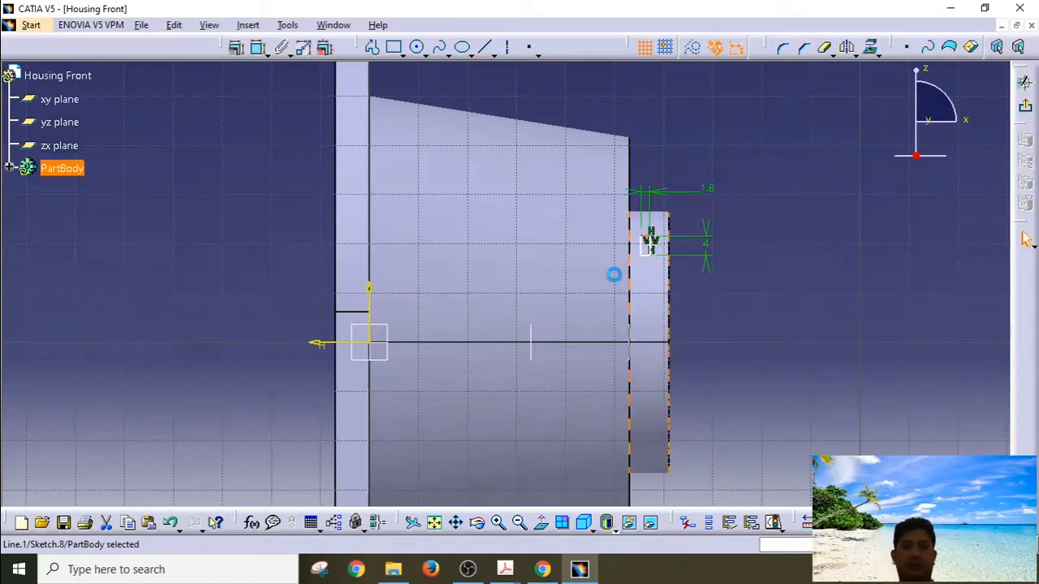
pyautogui.keyDown('ctrl'); pyautogui.click(323, 347); pyautogui.keyUp('ctrl')
pyautogui.click(258, 46)
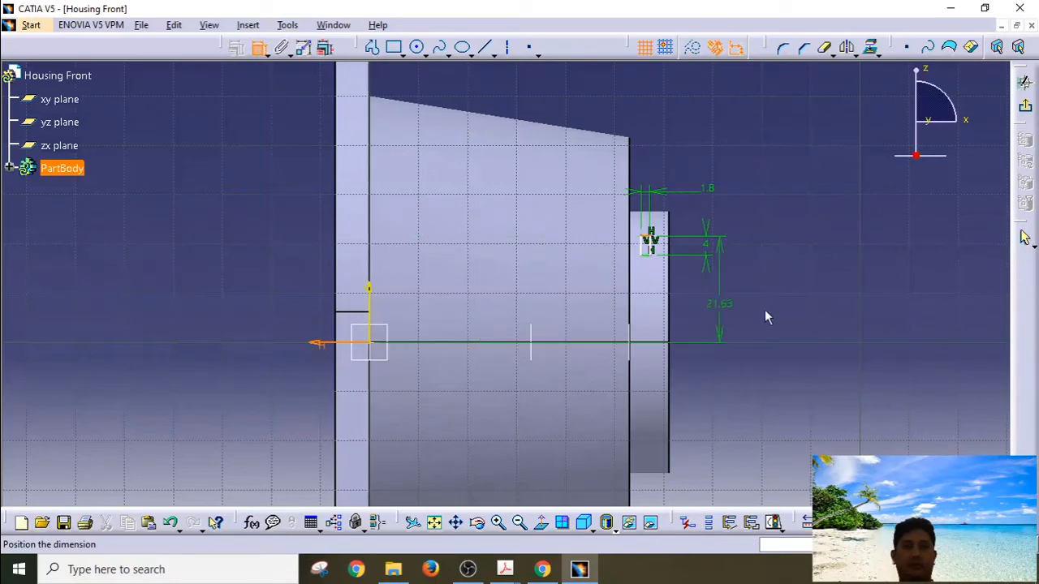
pyautogui.click(786, 297)
pyautogui.doubleClick(784, 293)
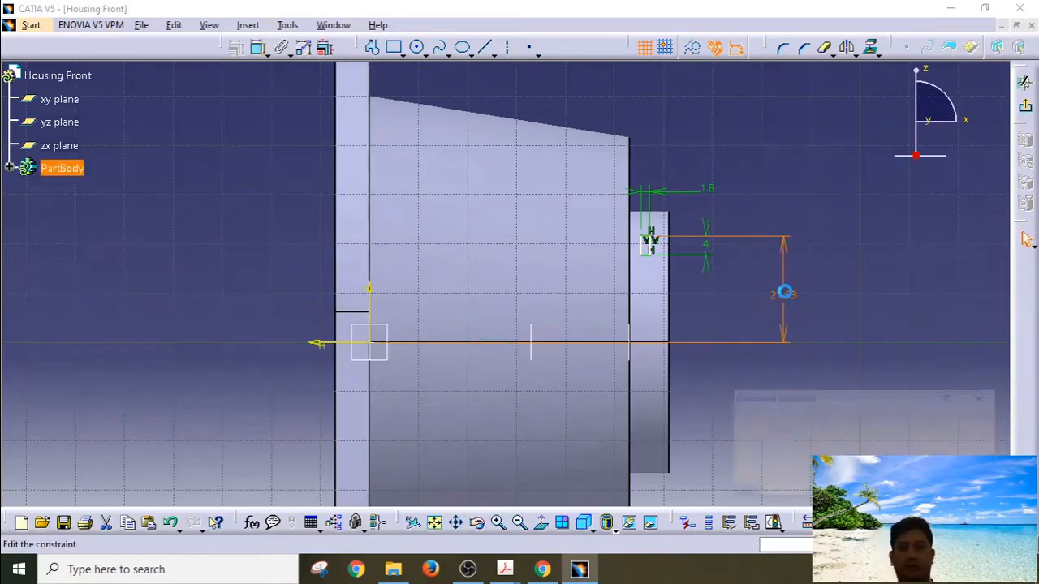
pyautogui.write('22.5')
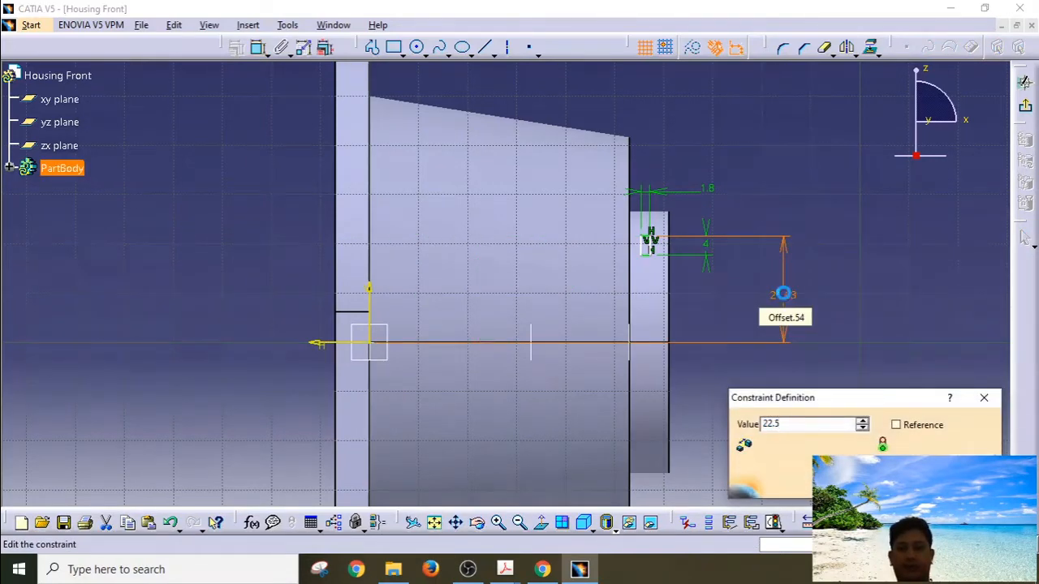
pyautogui.press('Return')
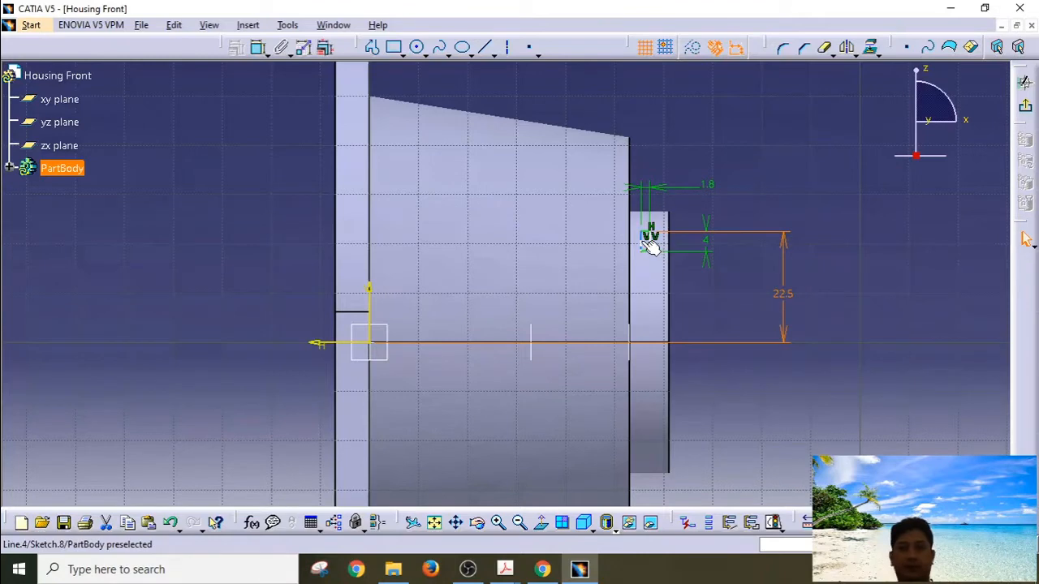
# Dimension the rectangle's plate-side vertical edge from the plate's outer face and set the distance to 59.5 mm.
pyautogui.click(643, 242)
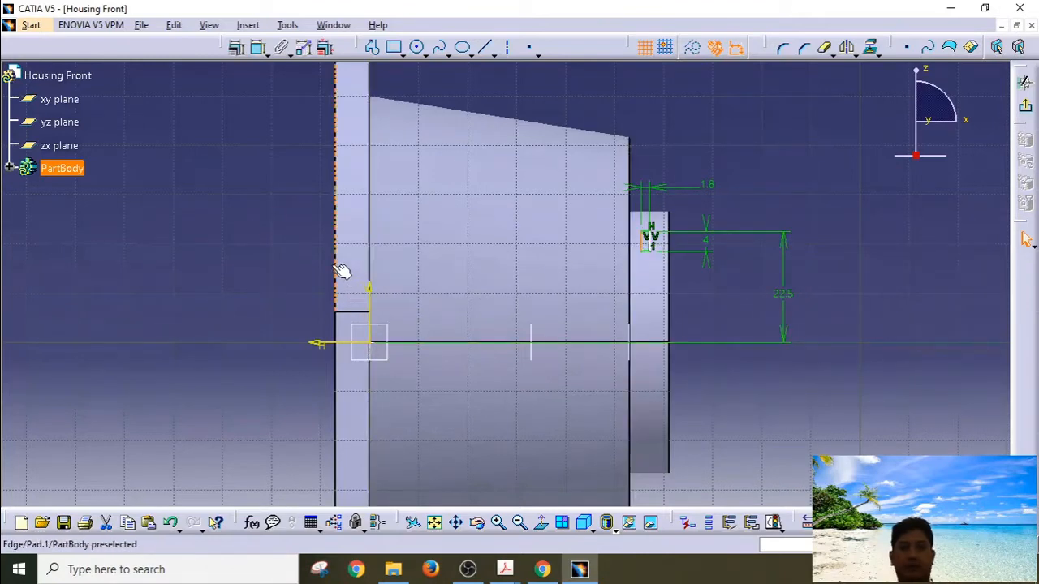
pyautogui.click(257, 47)
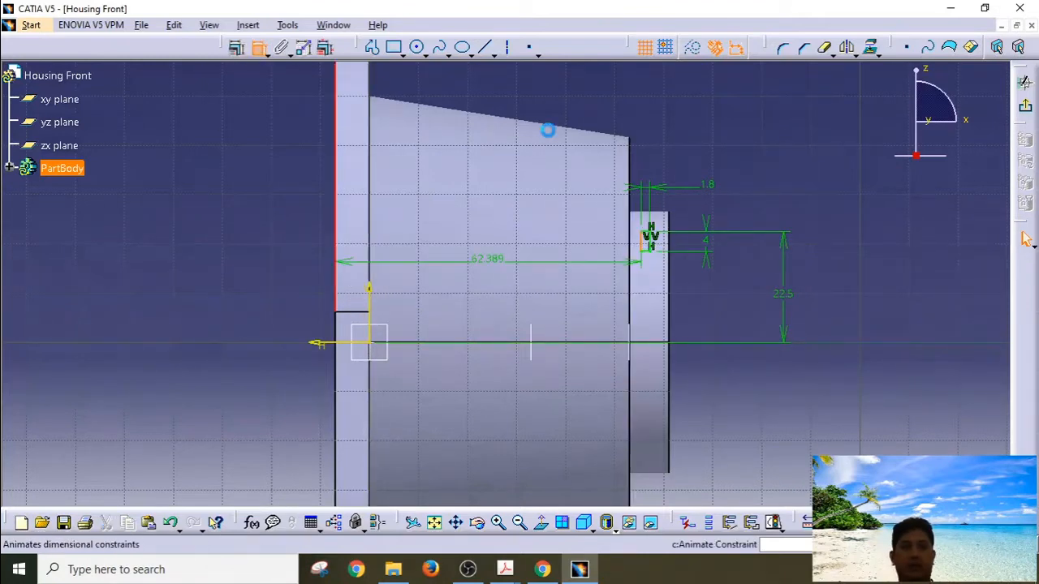
pyautogui.click(528, 142)
pyautogui.doubleClick(534, 142)
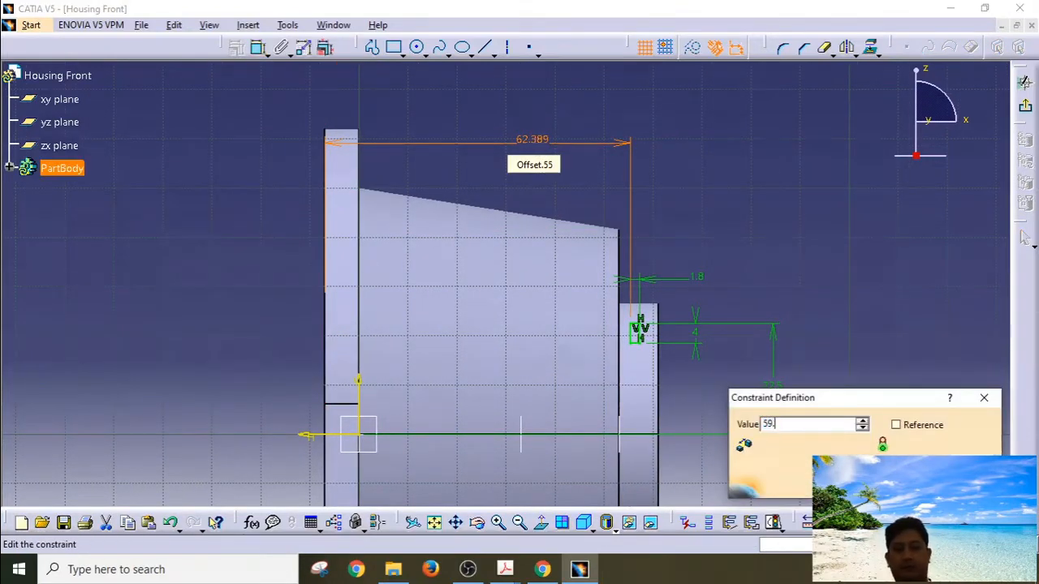
pyautogui.write('59.5')
pyautogui.press('Return')
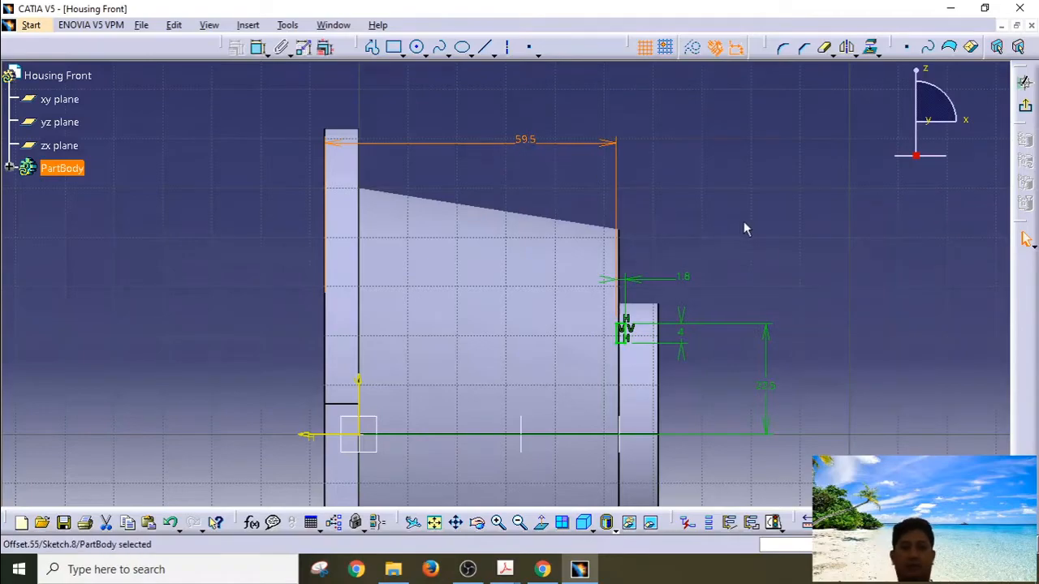
# Check the small rectangle's position against the end ring and close the sketch.
pyautogui.click(802, 231)
pyautogui.moveTo(717, 317); pyautogui.dragTo(470, 232, button='middle')
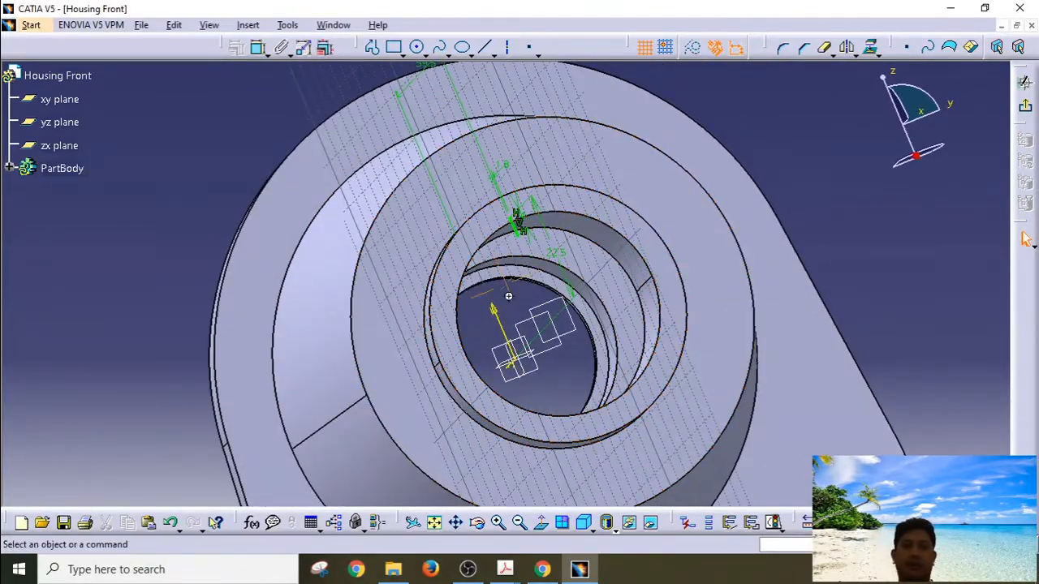
pyautogui.moveTo(505, 297); pyautogui.dragTo(620, 387, button='middle')
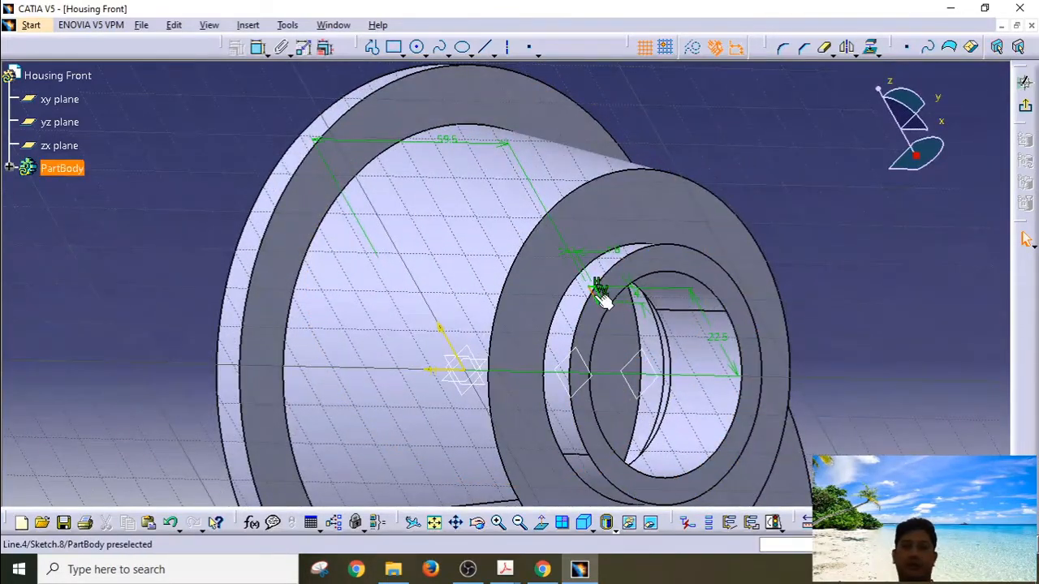
pyautogui.moveTo(605, 300)
pyautogui.mouseDown(button='middle')
pyautogui.moveTo(580, 321)
pyautogui.moveTo(474, 292)
pyautogui.moveTo(371, 337)
pyautogui.moveTo(476, 317)
pyautogui.moveTo(464, 360)
pyautogui.moveTo(580, 339)
pyautogui.moveTo(591, 349)
pyautogui.moveTo(563, 239)
pyautogui.moveTo(563, 169)
pyautogui.moveTo(583, 178)
pyautogui.moveTo(601, 301)
pyautogui.moveTo(557, 219)
pyautogui.moveTo(487, 273)
pyautogui.mouseUp(button='middle')
pyautogui.click(1029, 105)
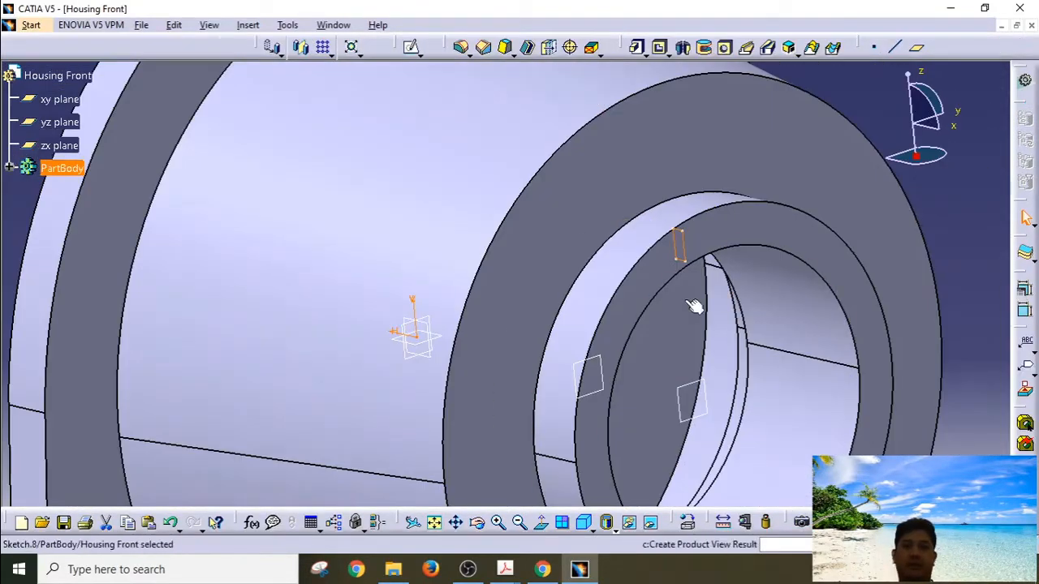
# Cut a 360° groove from the small rectangular profile around the X axis inside the end ring.
pyautogui.moveTo(694, 306); pyautogui.dragTo(602, 310, button='middle')
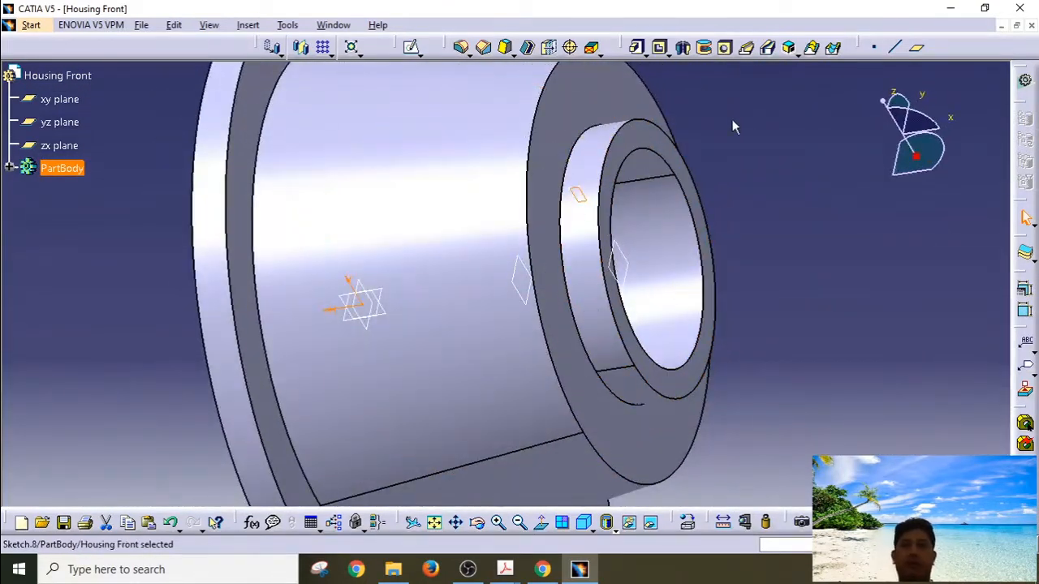
pyautogui.click(703, 50)
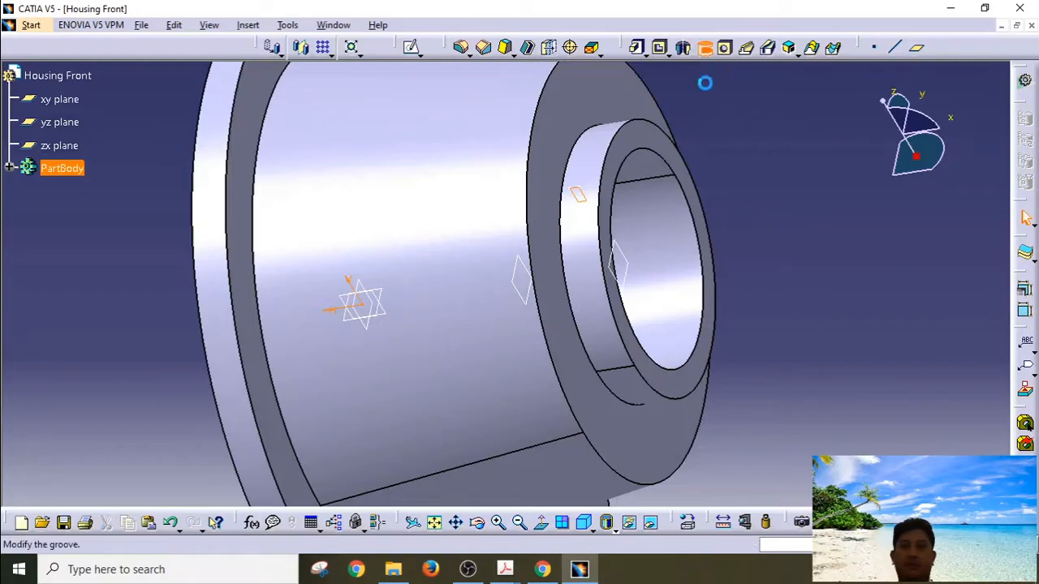
pyautogui.rightClick(896, 427)
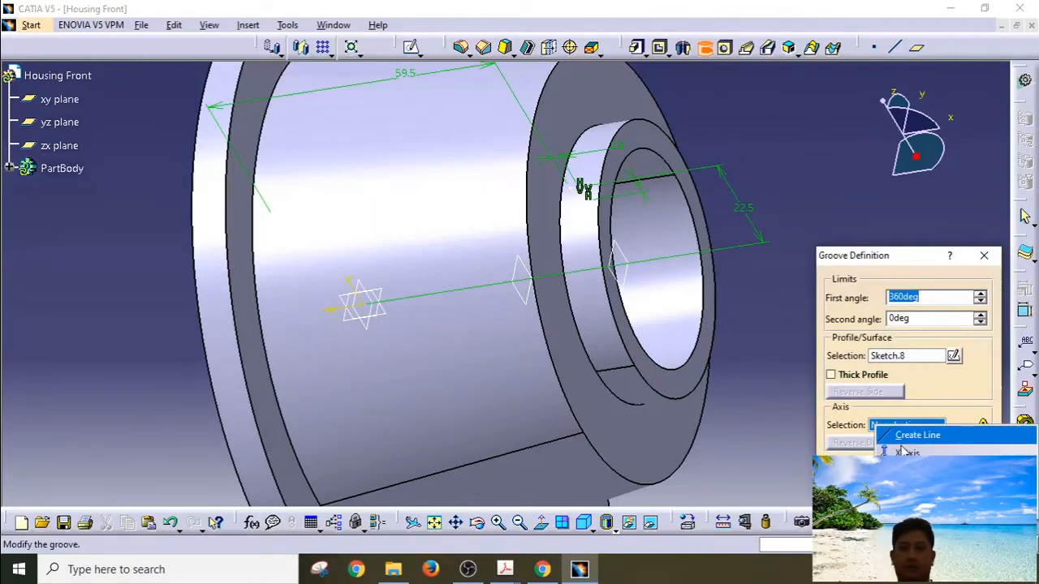
pyautogui.click(897, 453)
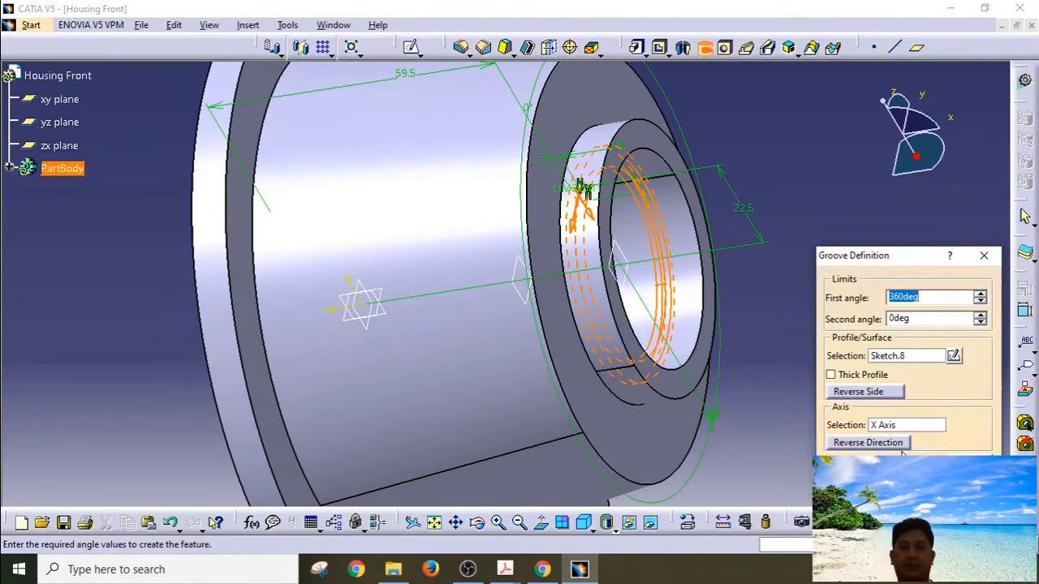
pyautogui.press('Return')
pyautogui.moveTo(819, 229); pyautogui.dragTo(716, 351, button='middle')
pyautogui.moveTo(785, 305); pyautogui.dragTo(426, 262, button='middle')
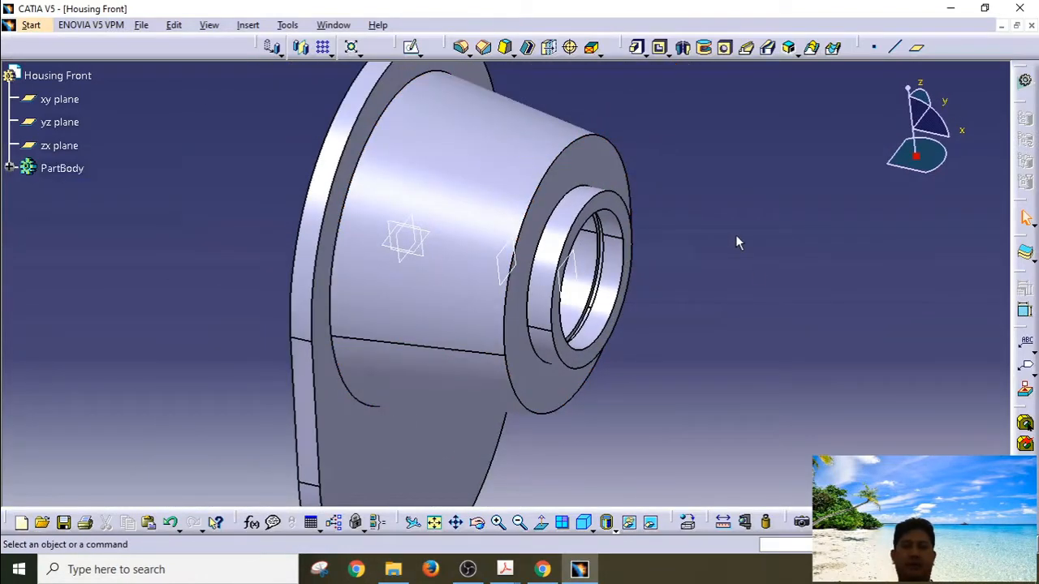
pyautogui.moveTo(735, 241); pyautogui.dragTo(700, 350, button='middle')
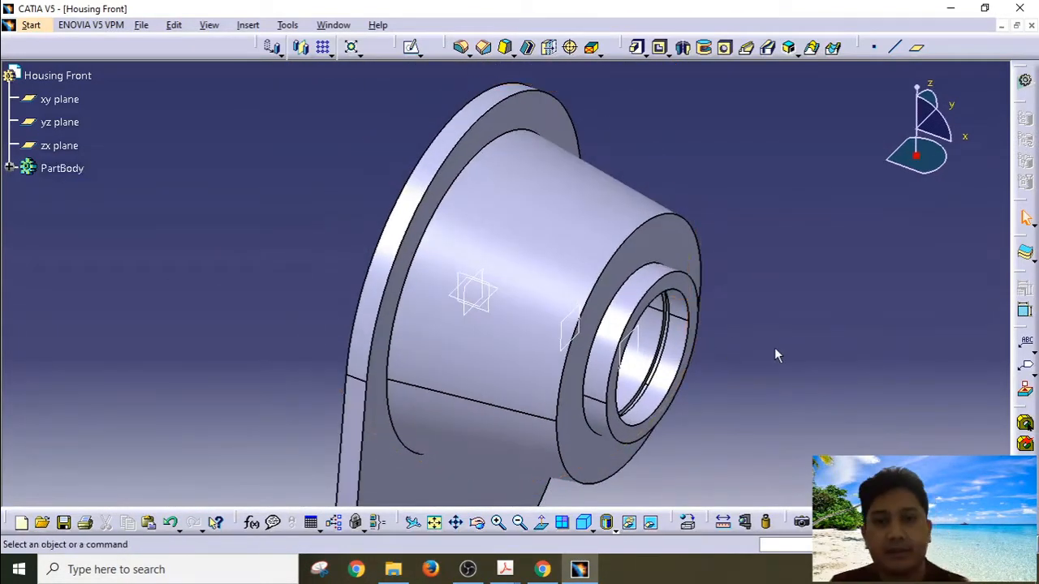
pyautogui.moveTo(783, 345); pyautogui.dragTo(528, 262, button='middle')
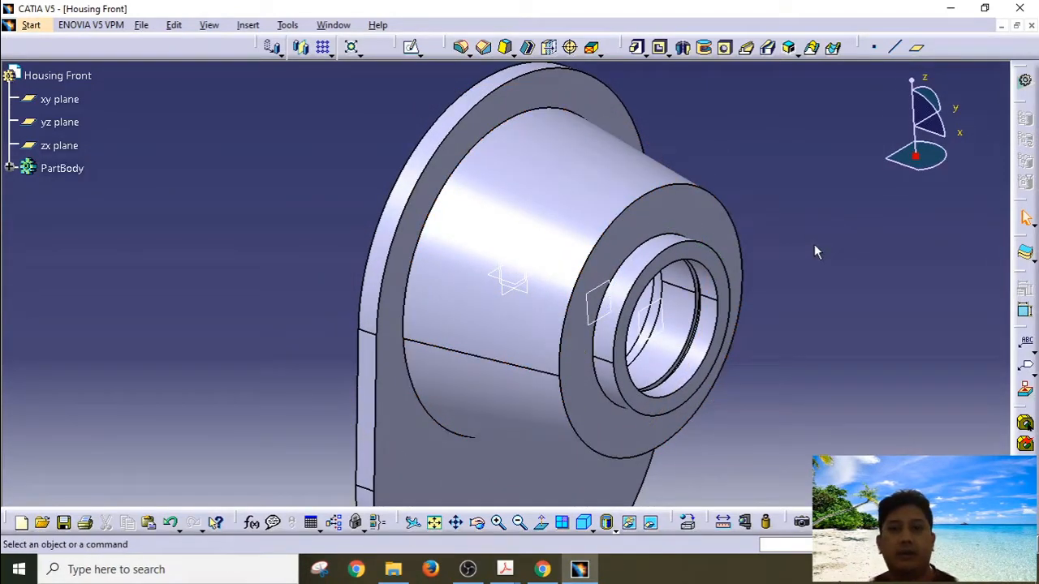
pyautogui.click(678, 251)
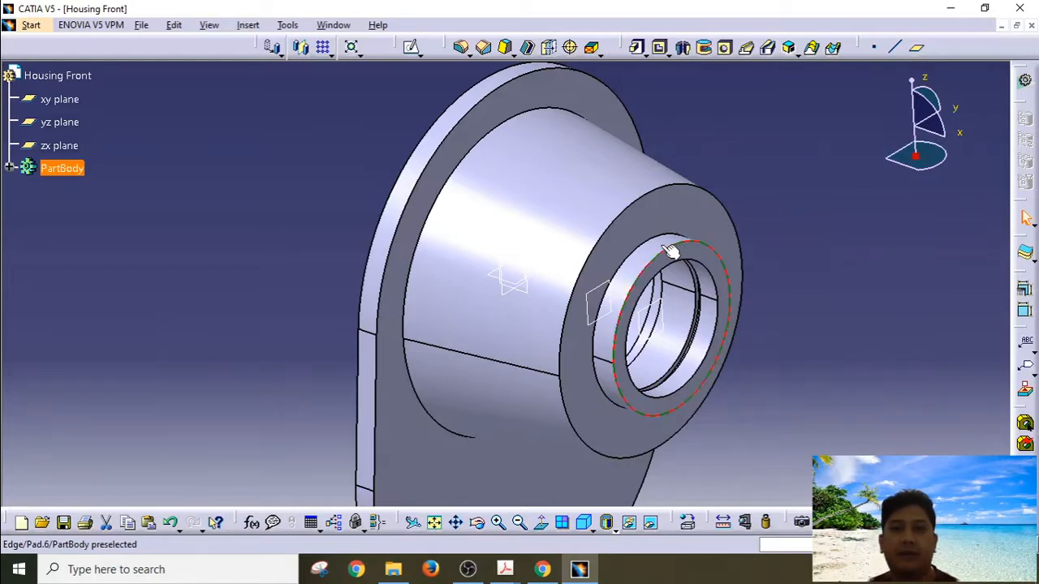
pyautogui.click(485, 47)
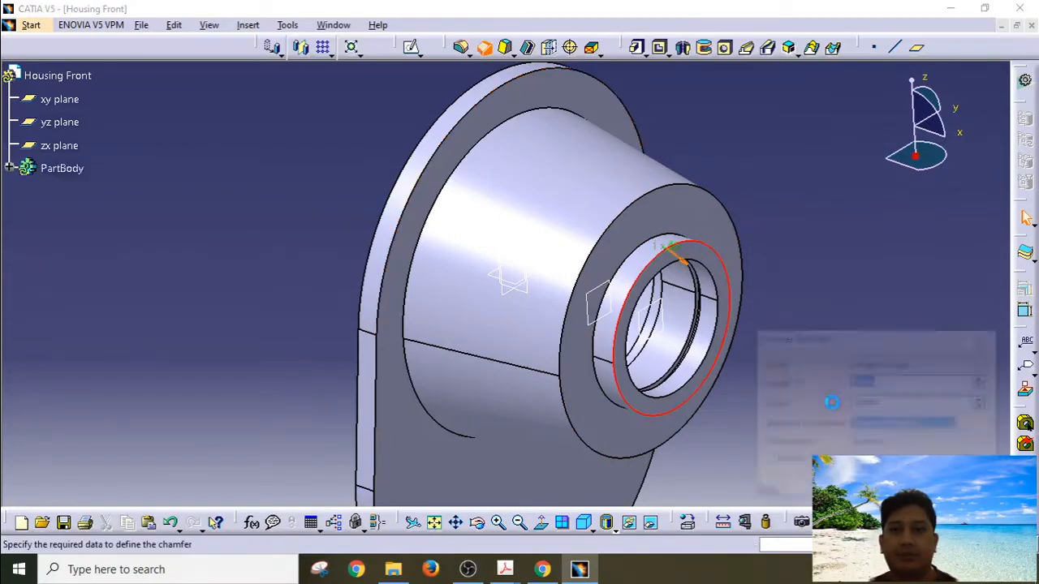
pyautogui.press('Escape')
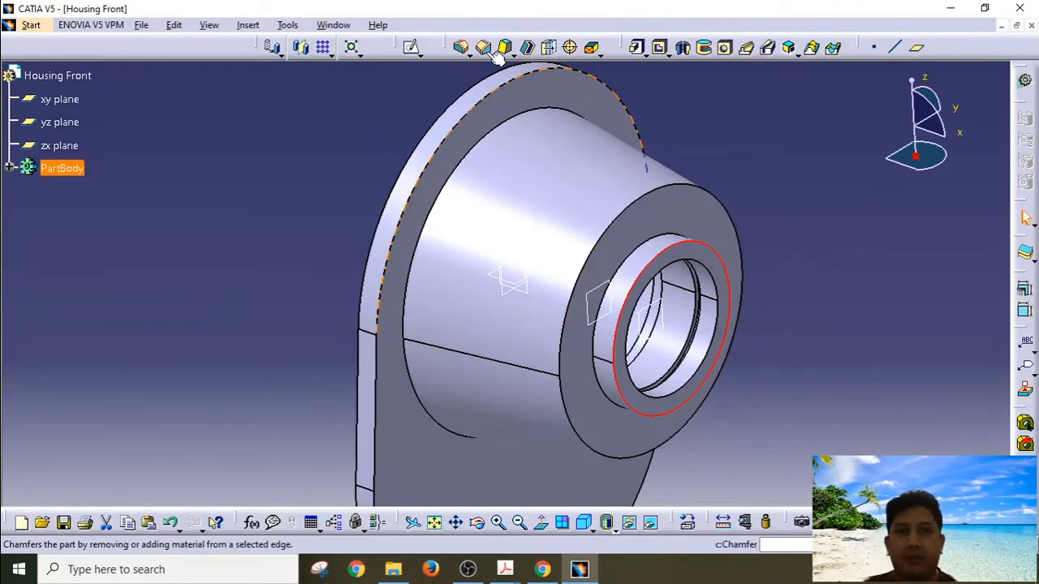
# Chamfer the end ring's outer front edge in Length1/Angle mode with a length of 8 mm and an angle of 10°.
pyautogui.click(681, 242)
pyautogui.click(471, 52)
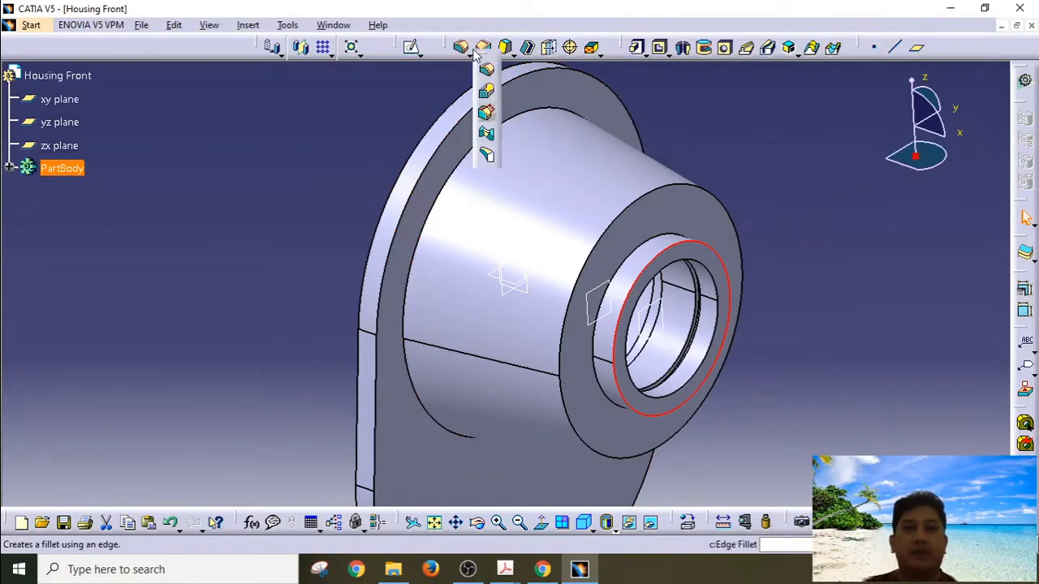
pyautogui.click(483, 49)
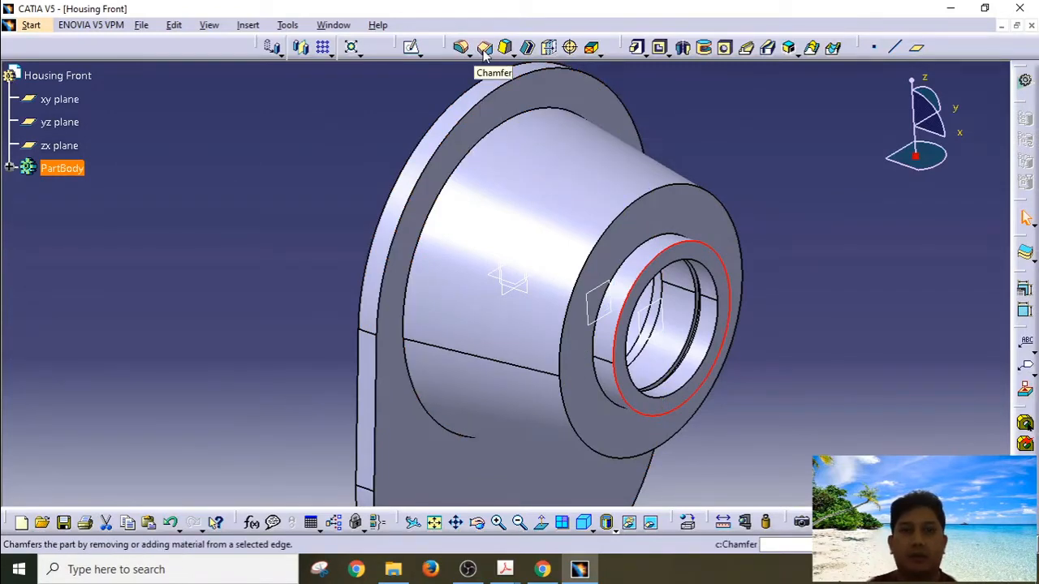
pyautogui.click(484, 50)
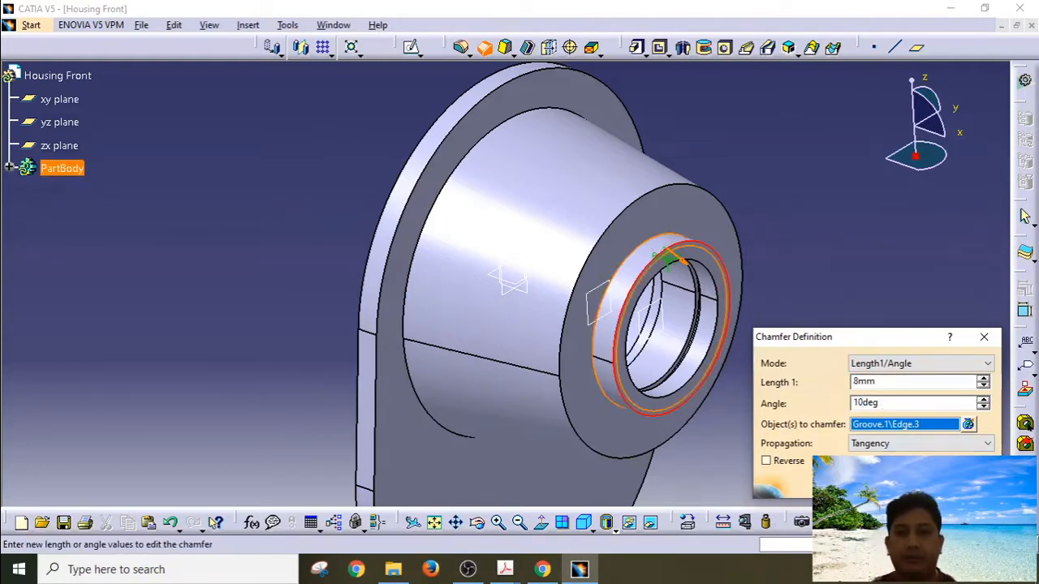
pyautogui.press('Return')
pyautogui.click(830, 248)
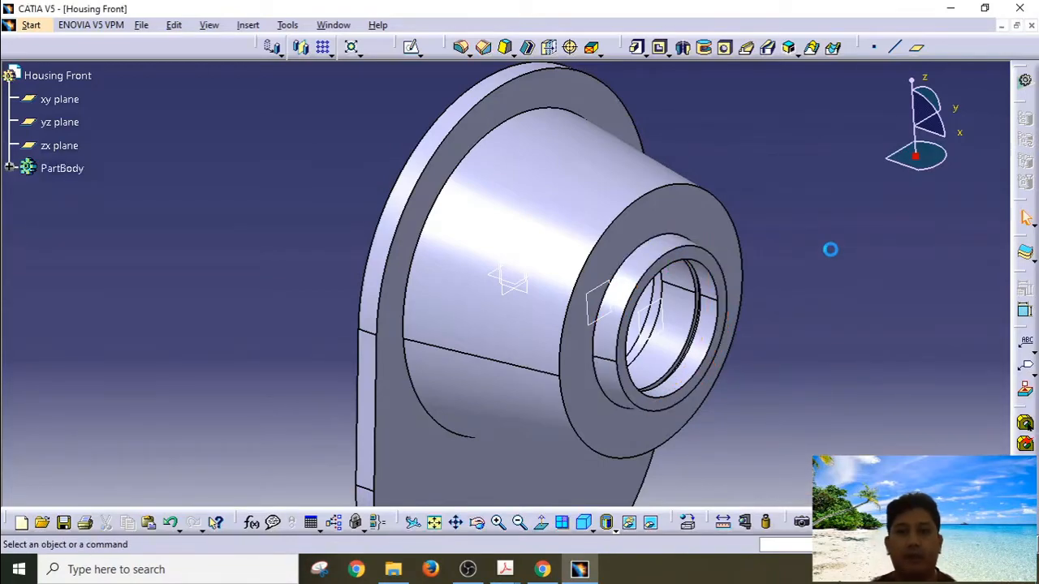
pyautogui.moveTo(830, 248); pyautogui.dragTo(721, 220, button='middle')
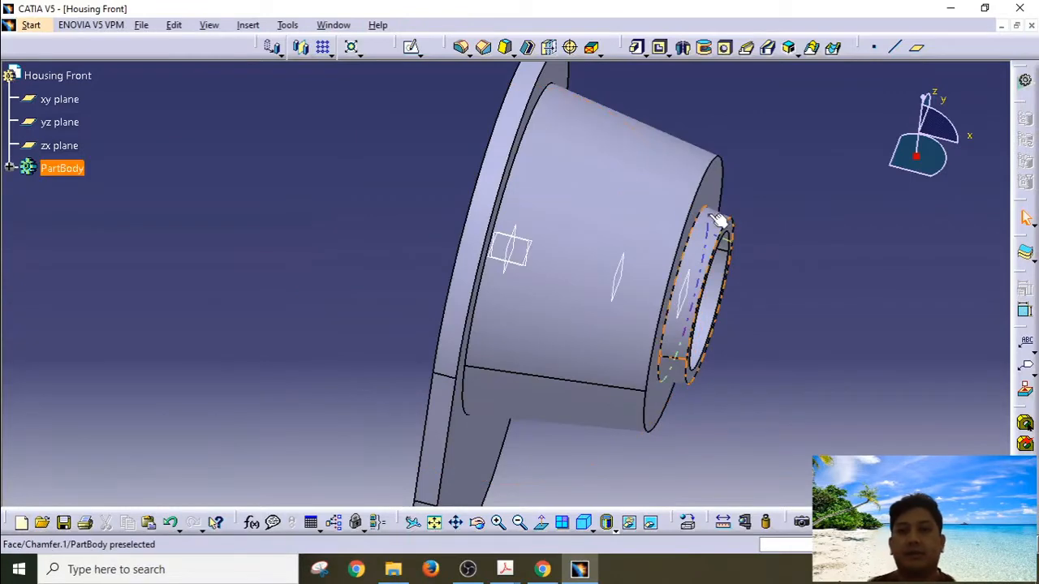
pyautogui.moveTo(781, 267); pyautogui.dragTo(565, 190, button='middle')
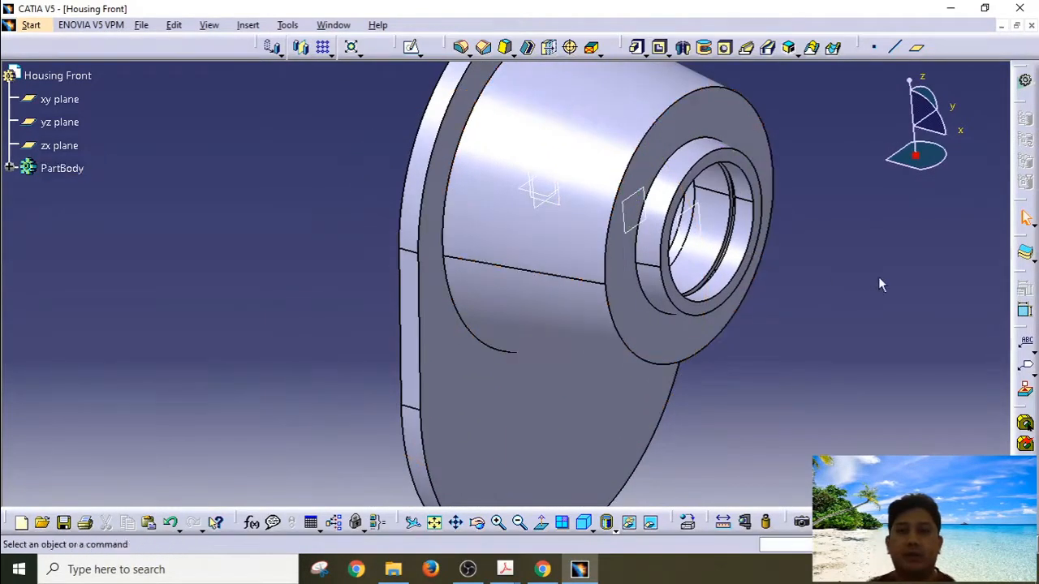
# Set up a 1.5 mm edge fillet on the end ring's outer edges, the drafted boss's end and base edges, and the plate's outline.
pyautogui.moveTo(878, 280); pyautogui.dragTo(774, 369, button='middle')
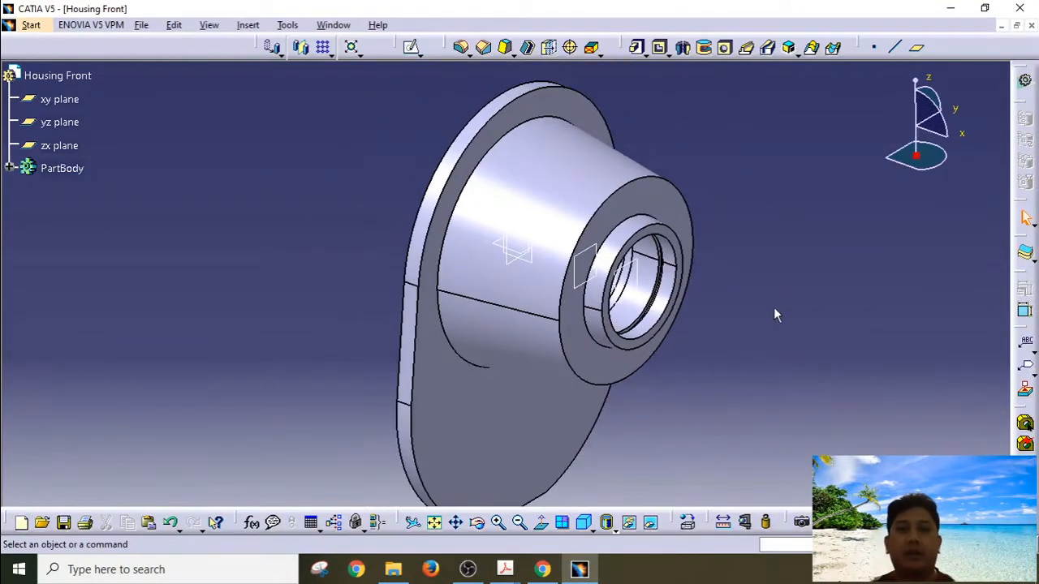
pyautogui.moveTo(774, 309)
pyautogui.mouseDown(button='middle')
pyautogui.moveTo(784, 281)
pyautogui.moveTo(780, 295)
pyautogui.mouseUp(button='middle')
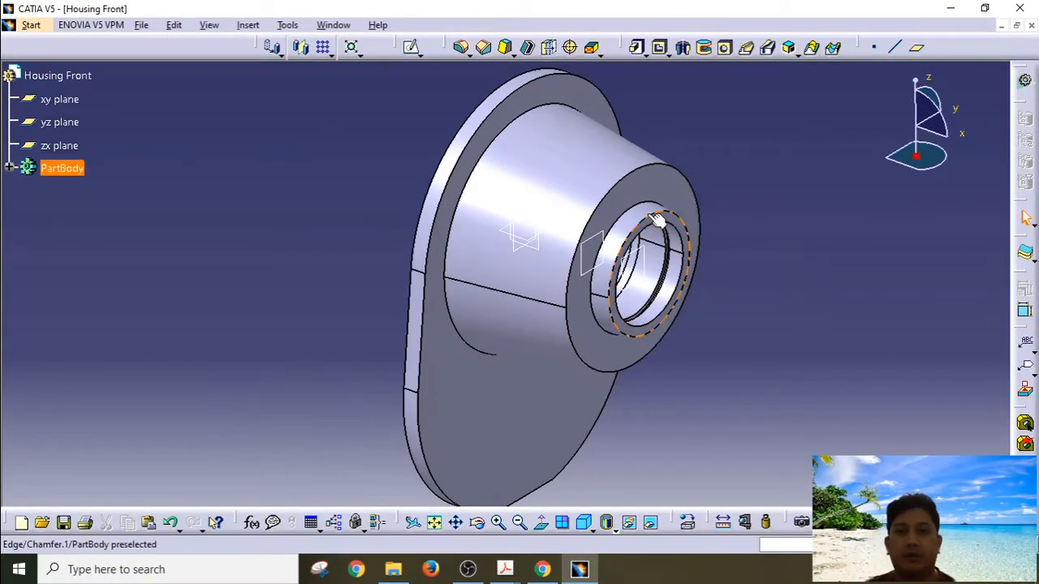
pyautogui.click(659, 220)
pyautogui.keyDown('ctrl'); pyautogui.moveTo(767, 273); pyautogui.dragTo(771, 195, button='middle'); pyautogui.keyUp('ctrl')
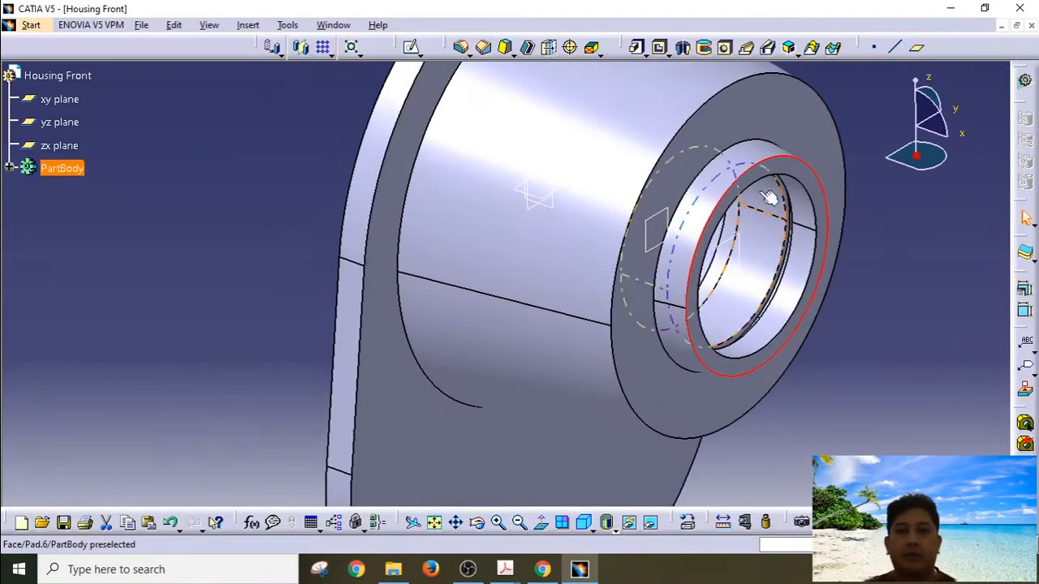
pyautogui.click(671, 135)
pyautogui.keyDown('ctrl'); pyautogui.moveTo(658, 218); pyautogui.dragTo(464, 167, button='middle'); pyautogui.keyUp('ctrl')
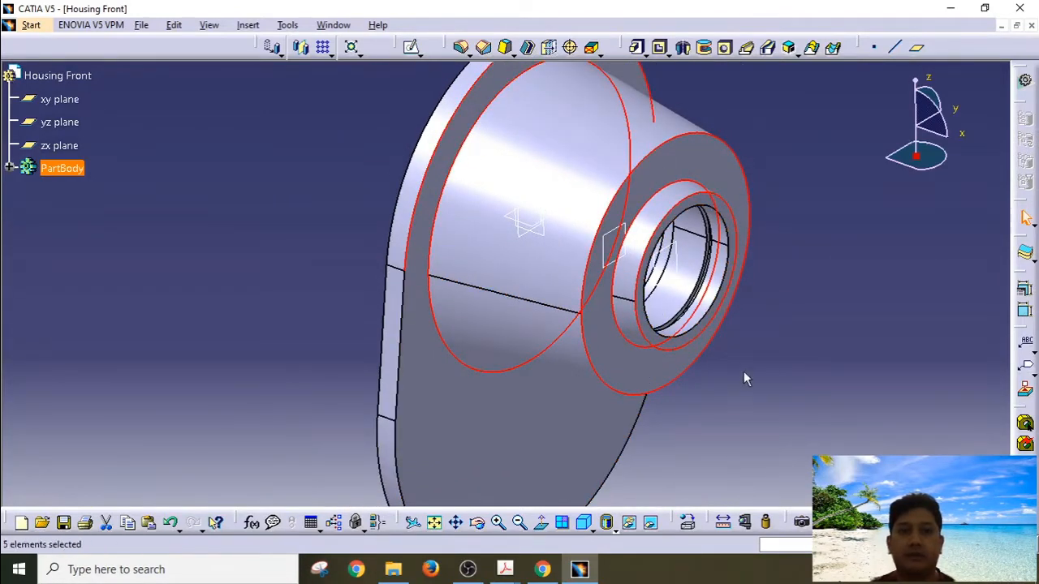
pyautogui.moveTo(745, 379); pyautogui.dragTo(487, 349, button='middle')
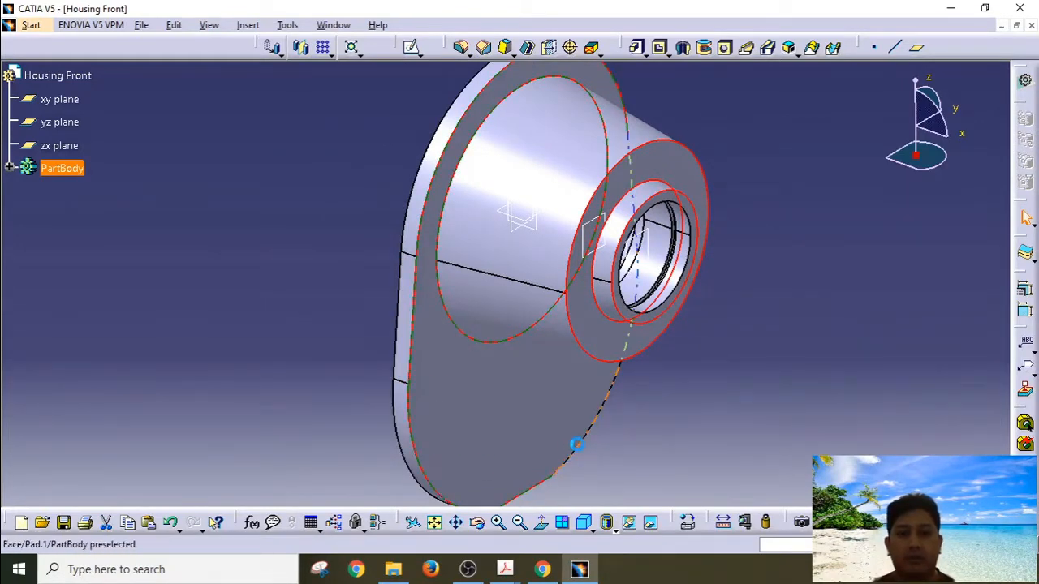
pyautogui.moveTo(610, 419); pyautogui.dragTo(665, 369, button='middle')
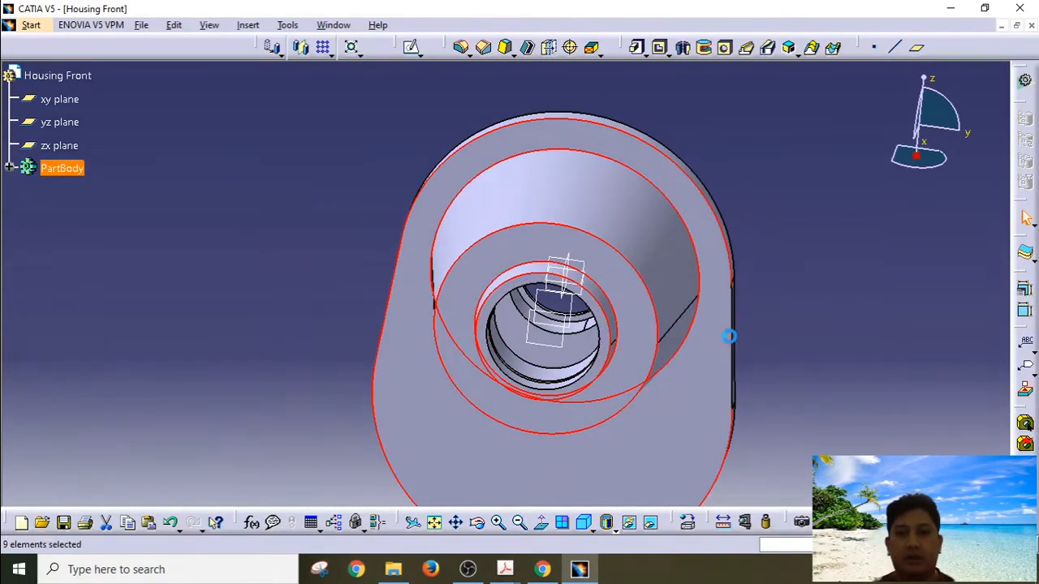
pyautogui.moveTo(540, 340); pyautogui.dragTo(635, 368, button='middle')
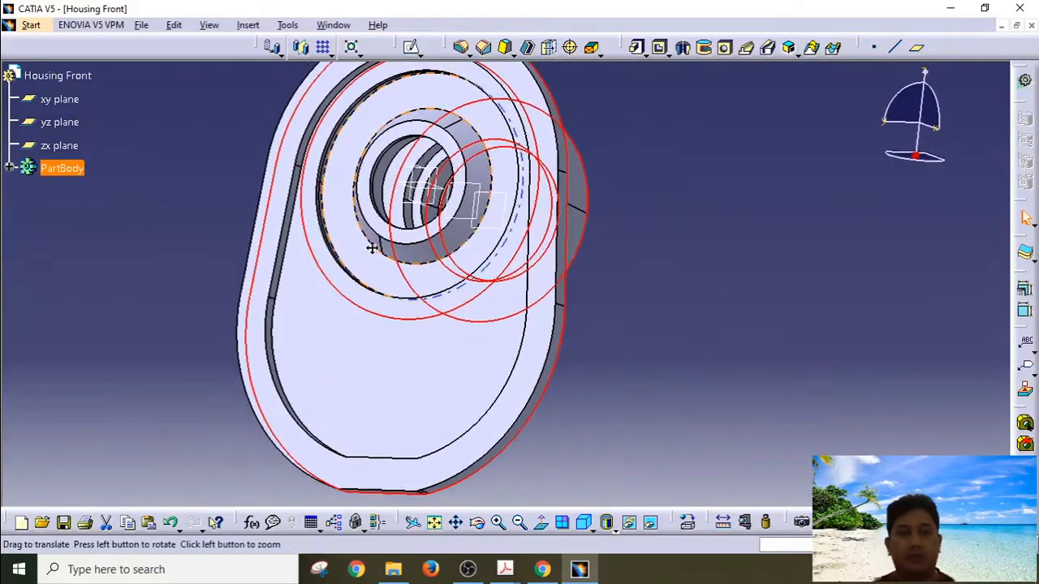
pyautogui.moveTo(371, 247); pyautogui.dragTo(173, 303, button='middle')
pyautogui.click(461, 50)
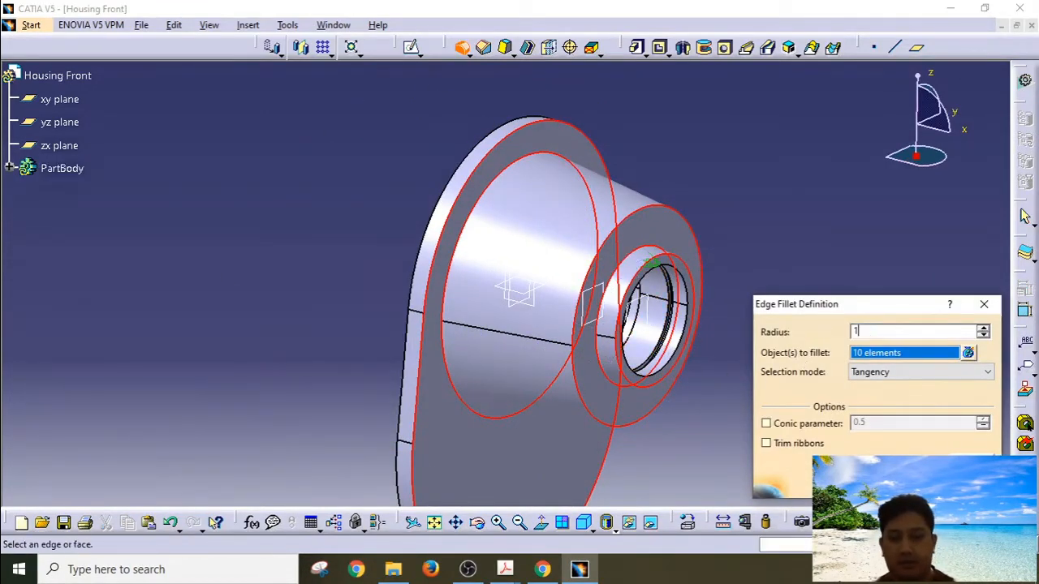
pyautogui.write('1.5')
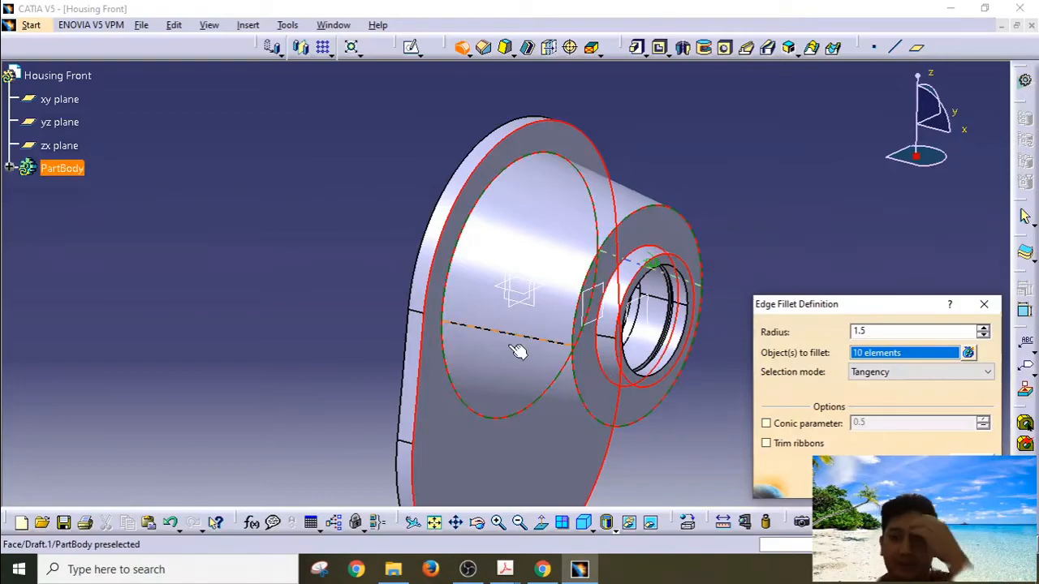
pyautogui.moveTo(518, 351); pyautogui.dragTo(729, 237, button='middle')
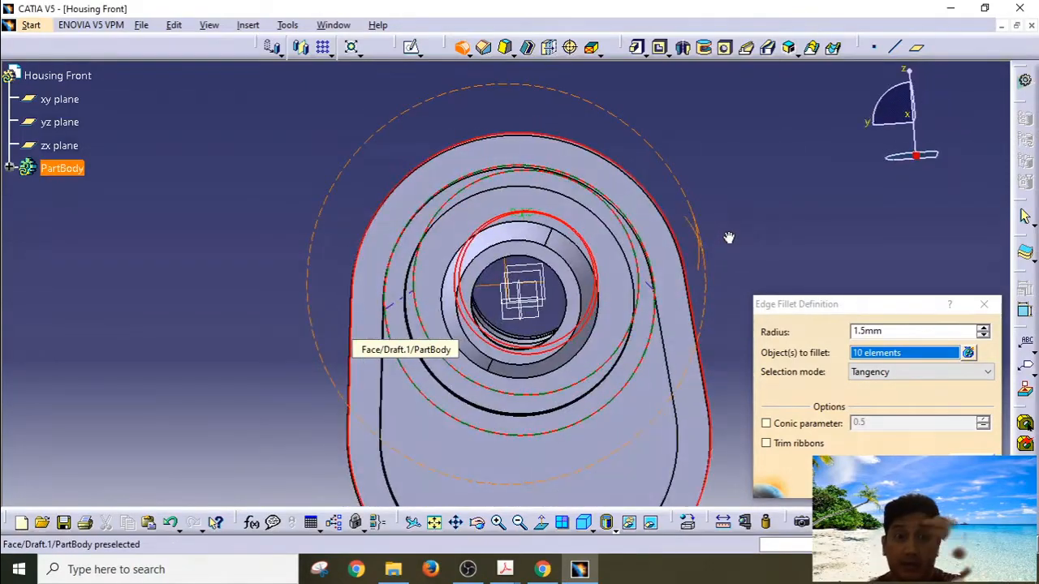
pyautogui.moveTo(487, 241); pyautogui.dragTo(522, 102, button='middle')
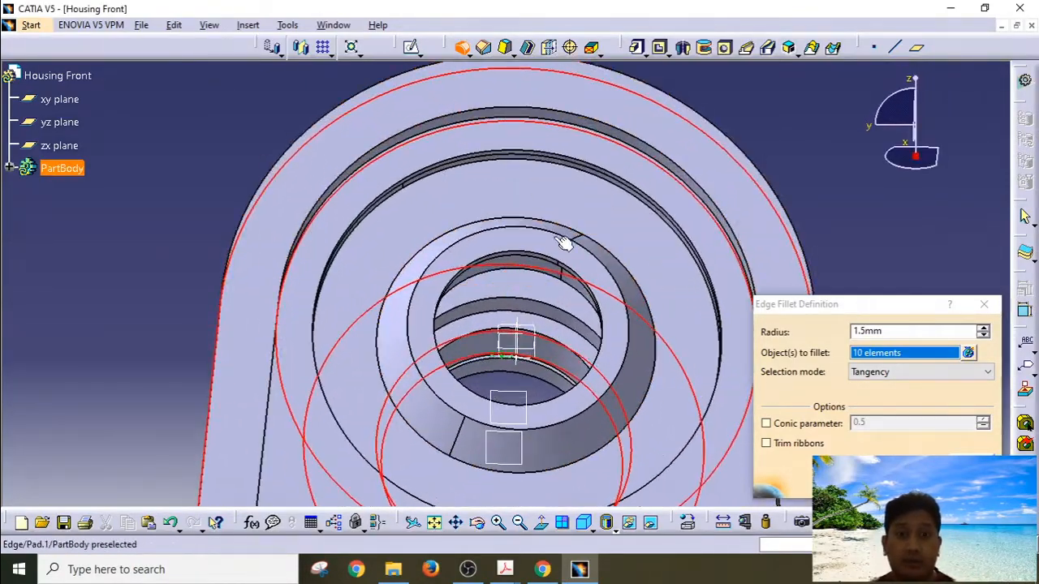
# Add the bore's conical face, its inner ring face and the surrounding annular face to the 1.5 mm edge fillet and apply it.
pyautogui.moveTo(554, 308); pyautogui.dragTo(535, 294, button='middle')
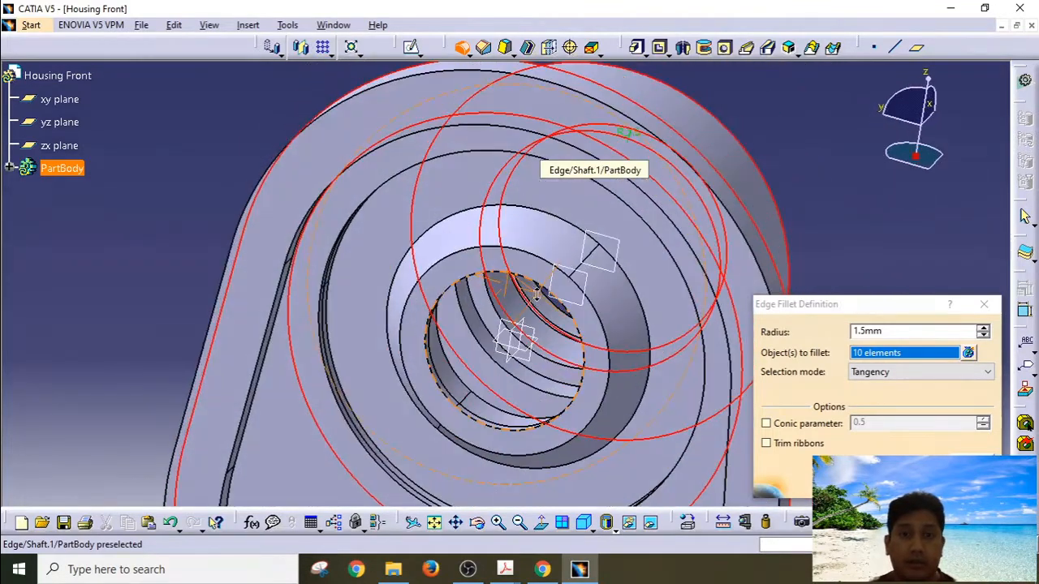
pyautogui.click(551, 247)
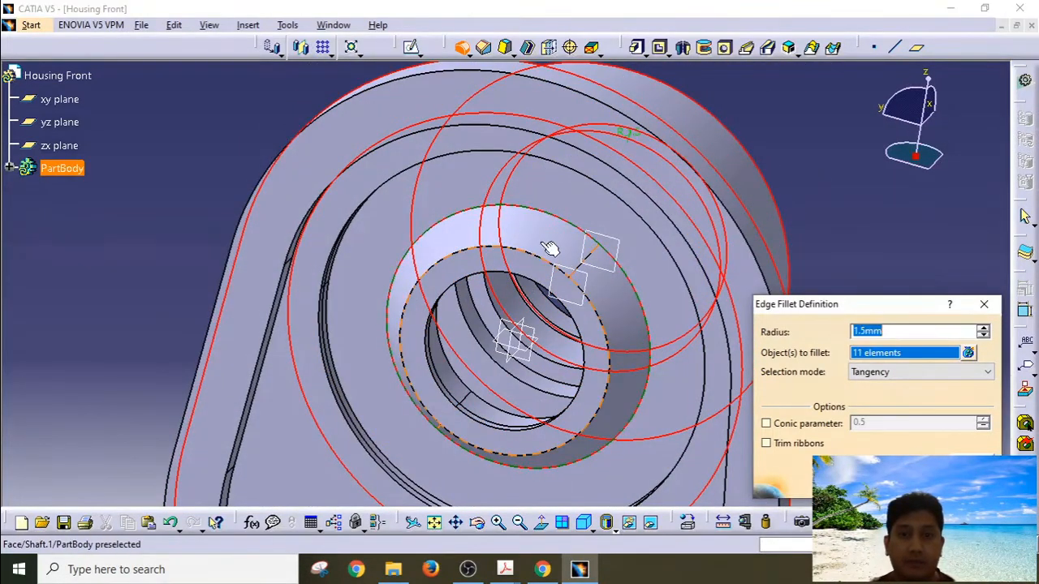
pyautogui.click(550, 262)
pyautogui.moveTo(550, 262); pyautogui.dragTo(439, 270, button='middle')
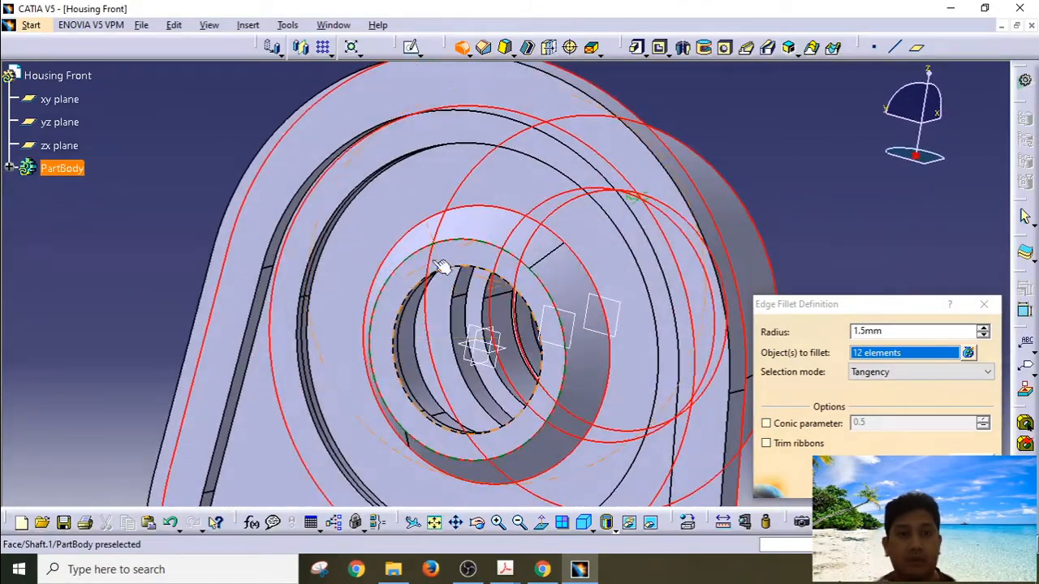
pyautogui.click(350, 227)
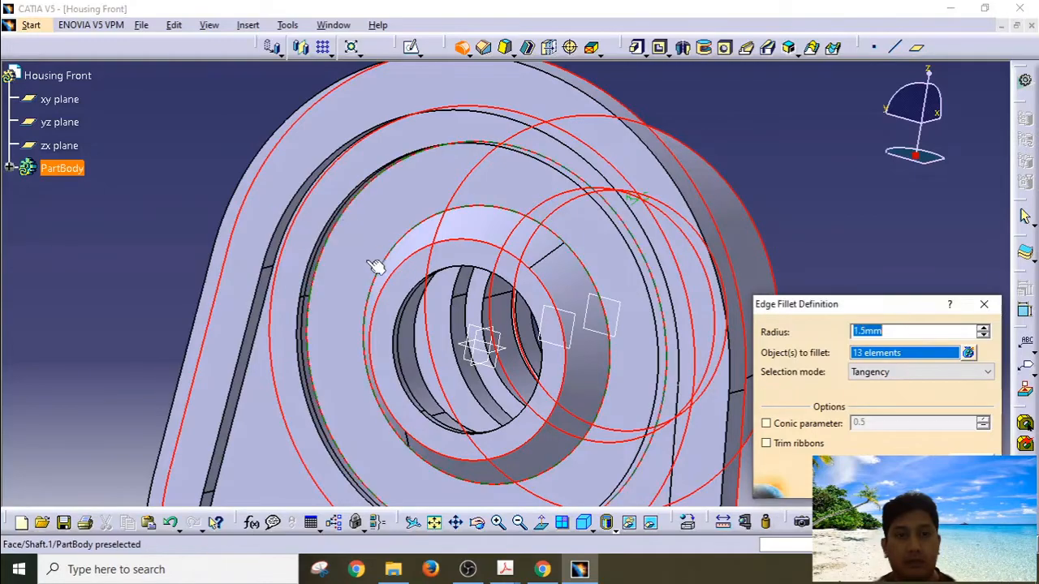
pyautogui.press('Return')
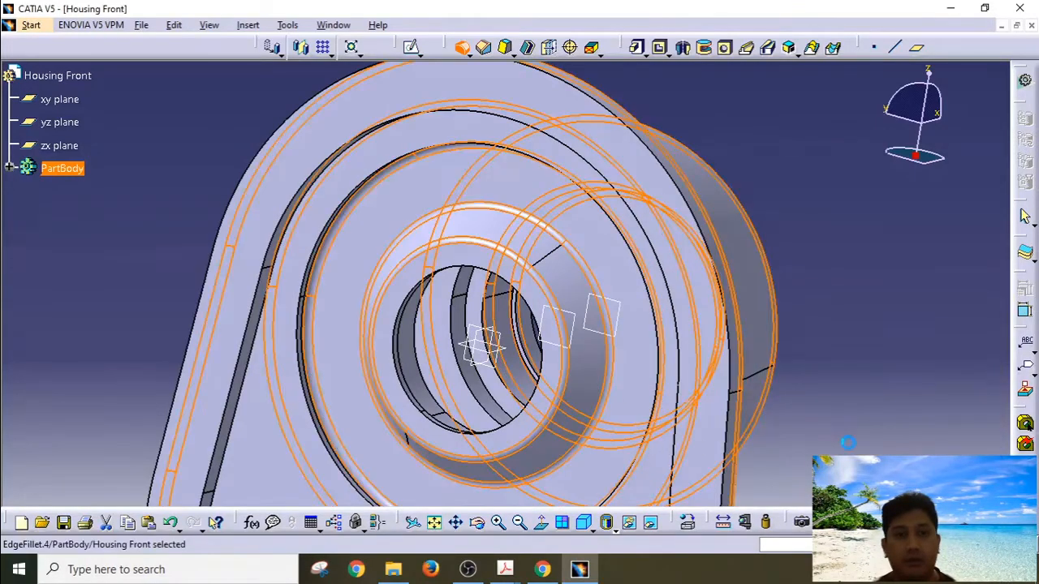
# Open a sketch on the zx plane and view it squarely with the flange's upper part facing the tapered body along positive x.
pyautogui.moveTo(482, 285); pyautogui.dragTo(455, 373, button='middle')
pyautogui.moveTo(561, 537); pyautogui.dragTo(568, 319, button='middle')
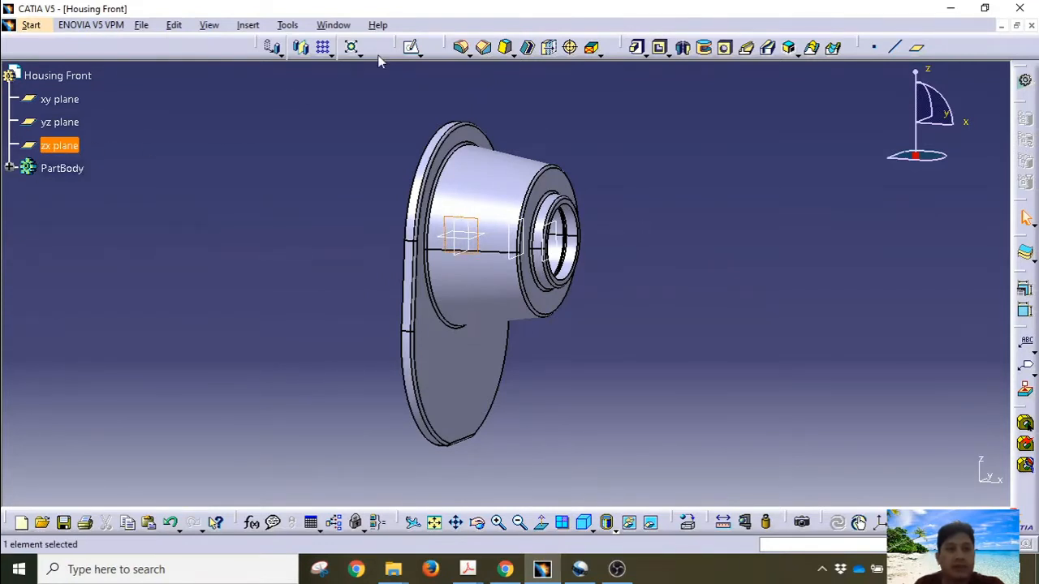
pyautogui.click(410, 47)
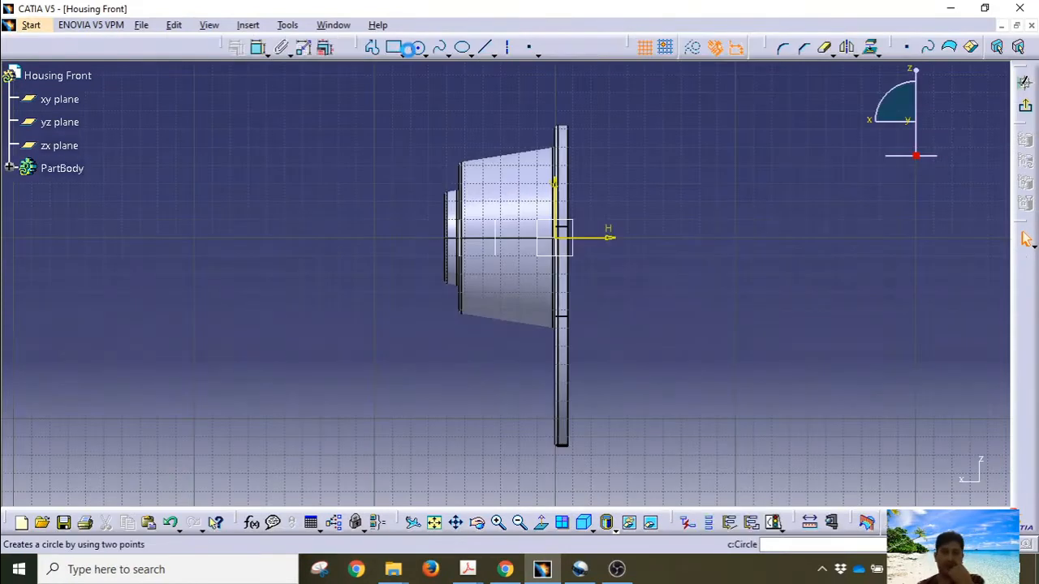
pyautogui.click(540, 521)
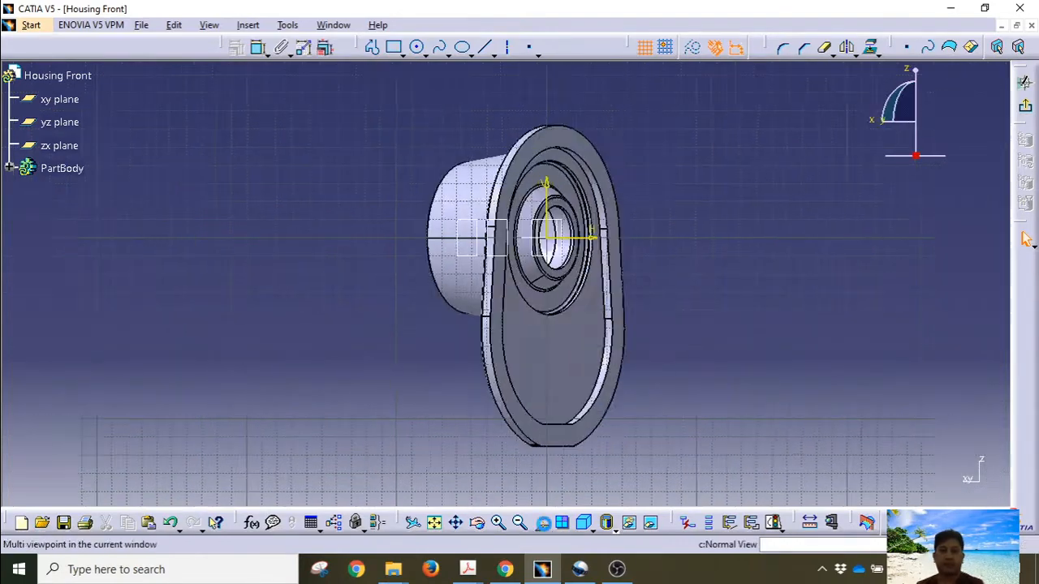
pyautogui.moveTo(472, 307)
pyautogui.mouseDown(button='middle')
pyautogui.moveTo(498, 368)
pyautogui.moveTo(498, 271)
pyautogui.moveTo(507, 266)
pyautogui.mouseUp(button='middle')
pyautogui.moveTo(506, 196); pyautogui.dragTo(550, 327, button='middle')
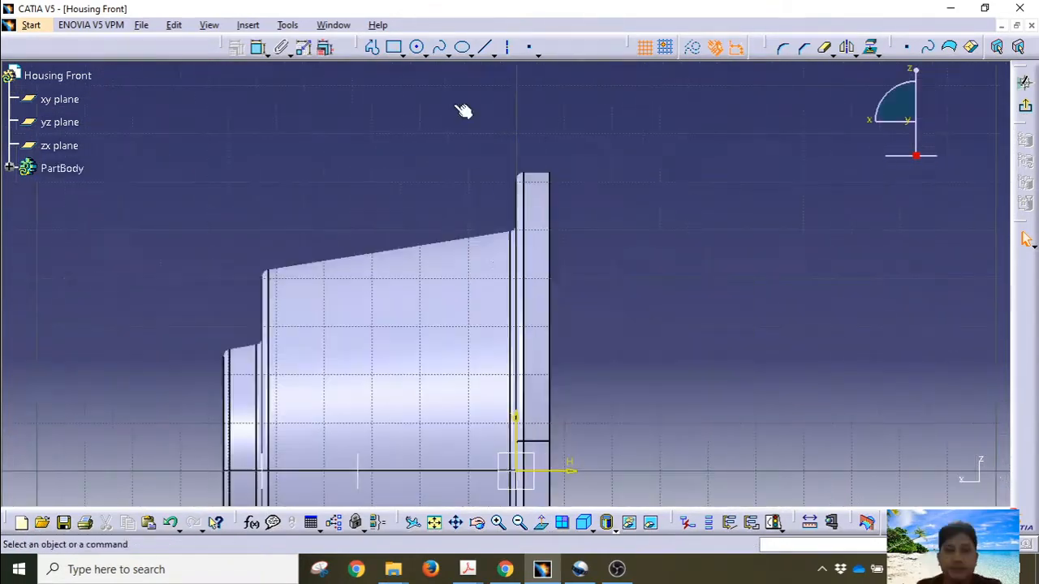
pyautogui.click(541, 524)
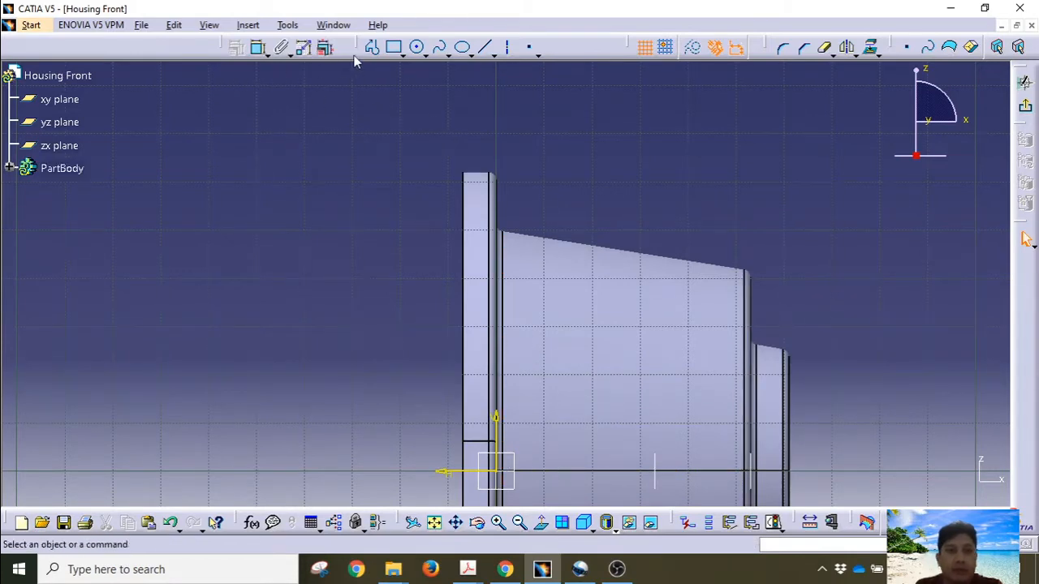
# Sketch a slanted line from the flange's upper edge, about 63 mm above the axis, down to the tapered body's far upper corner.
pyautogui.click(483, 47)
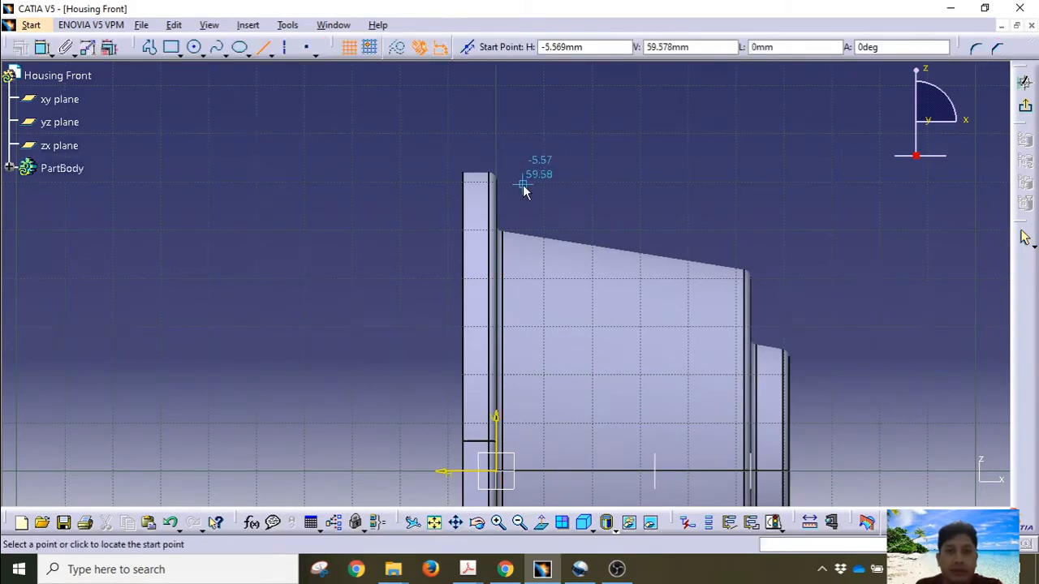
pyautogui.click(477, 172)
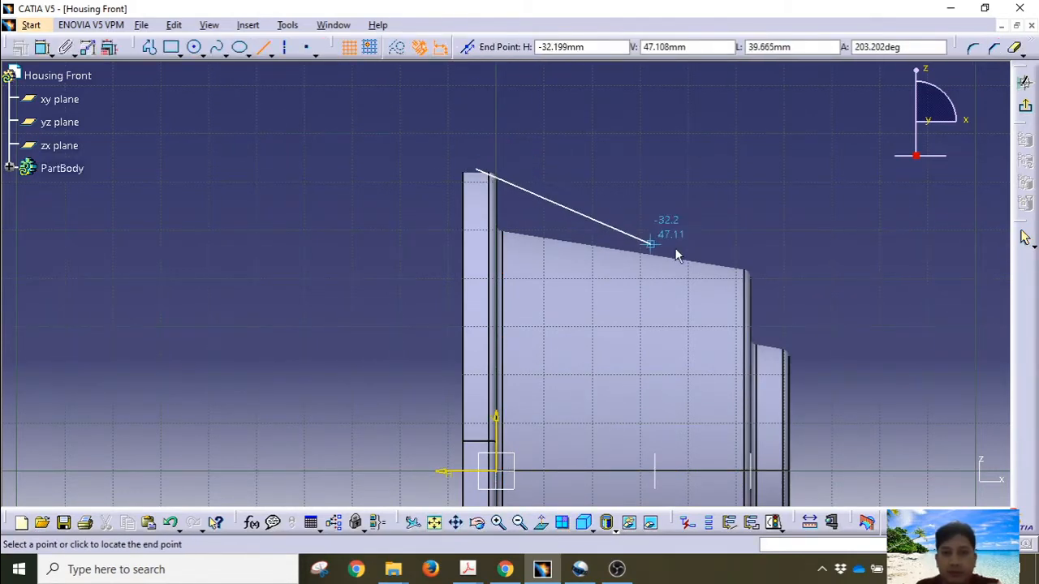
pyautogui.click(724, 271)
pyautogui.click(388, 127)
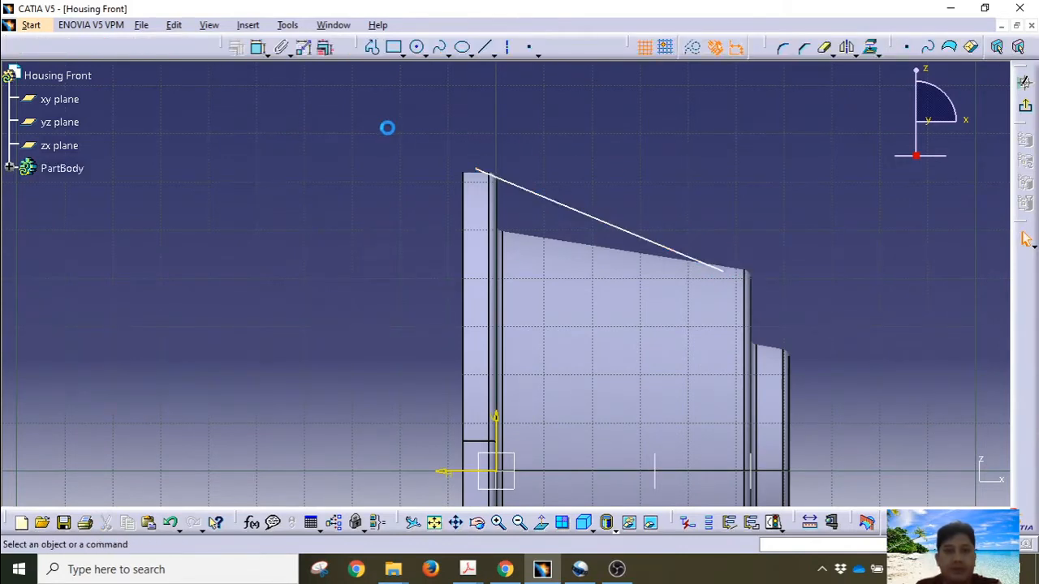
# Constrain the line's upper endpoint coincident with the flange's face edge on the tapered body side.
pyautogui.keyDown('ctrl'); pyautogui.click(498, 203); pyautogui.keyUp('ctrl')
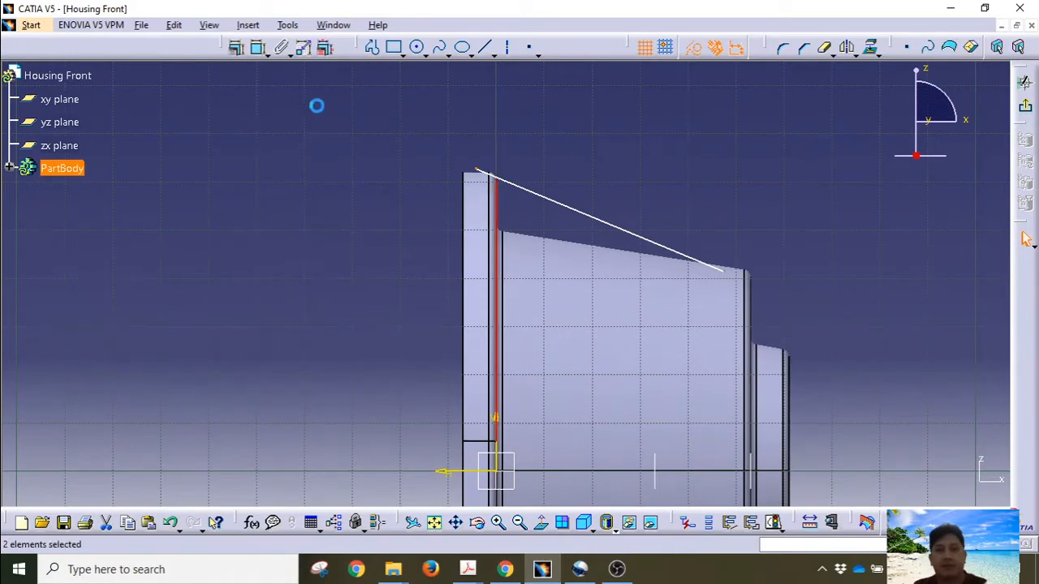
pyautogui.click(1025, 237)
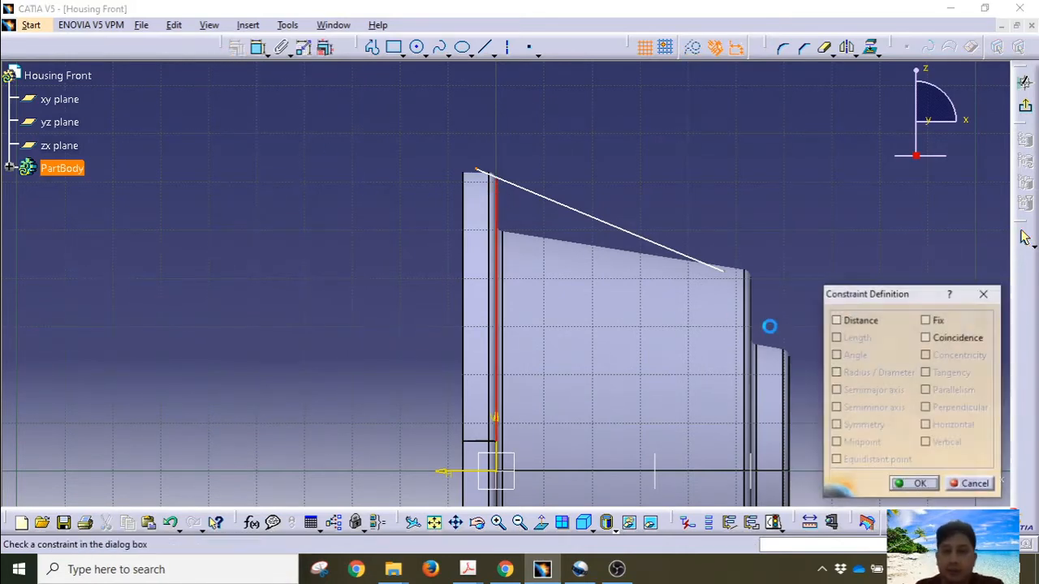
pyautogui.click(925, 337)
pyautogui.click(913, 484)
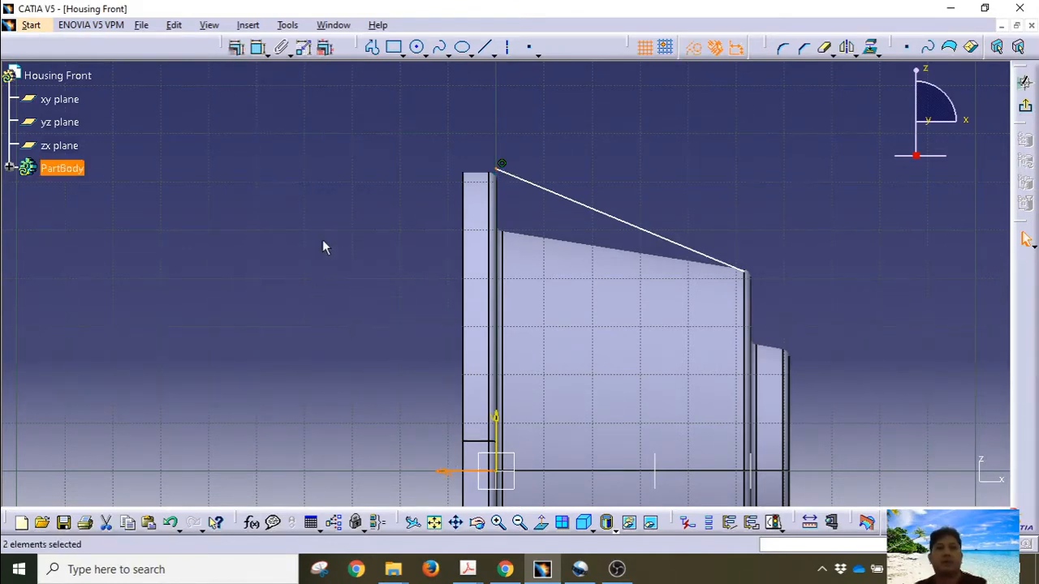
# Dimension the height from the horizontal axis to the line's upper endpoint and set it to 60 mm.
pyautogui.click(259, 48)
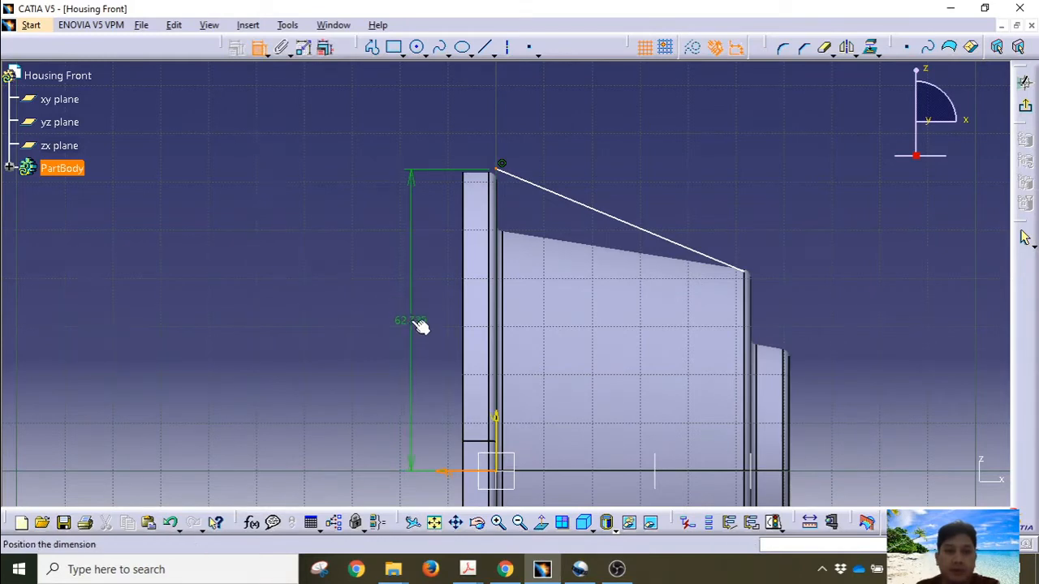
pyautogui.click(414, 314)
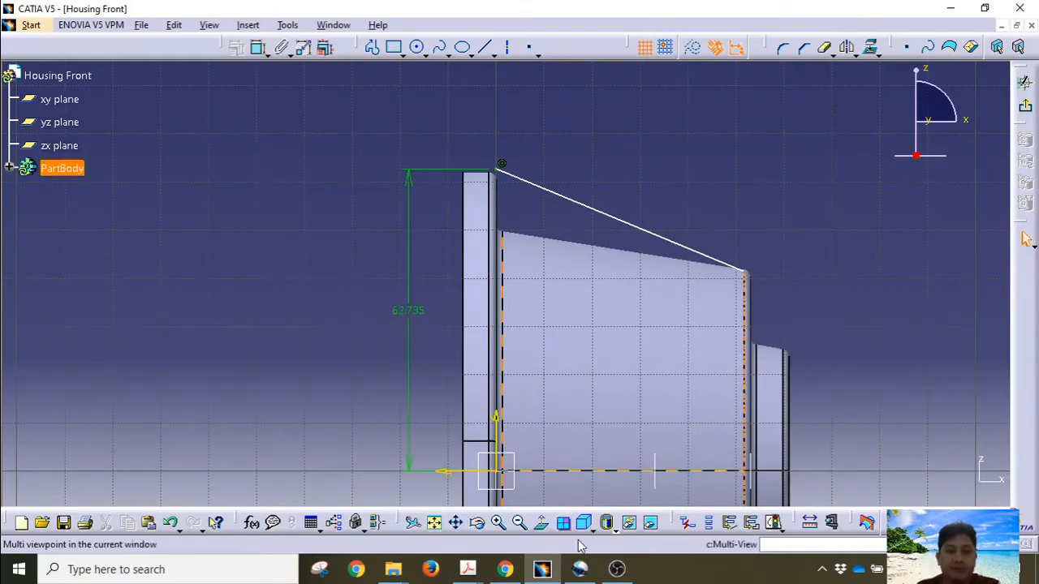
pyautogui.doubleClick(407, 309)
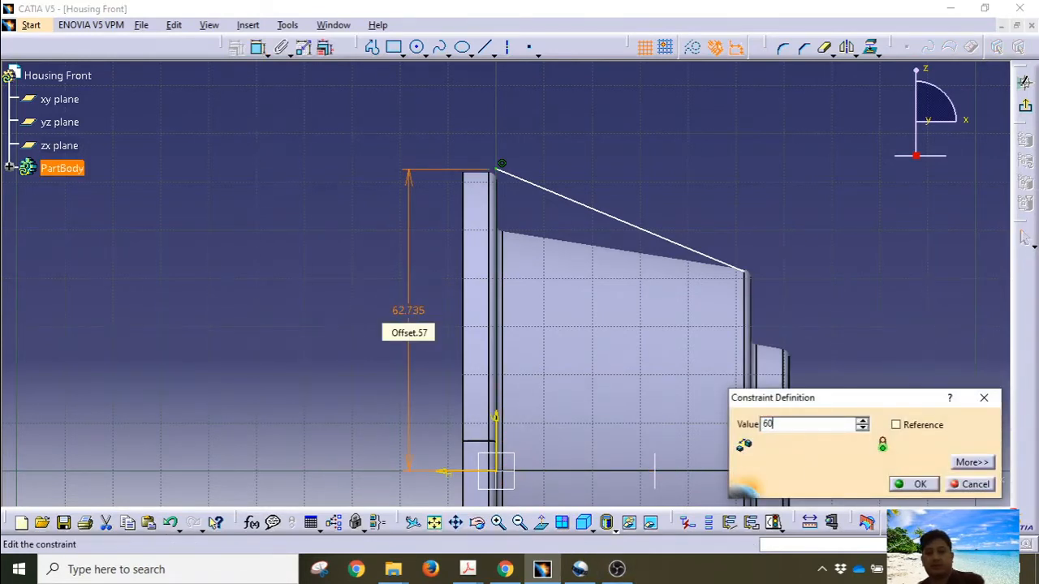
pyautogui.press('Return')
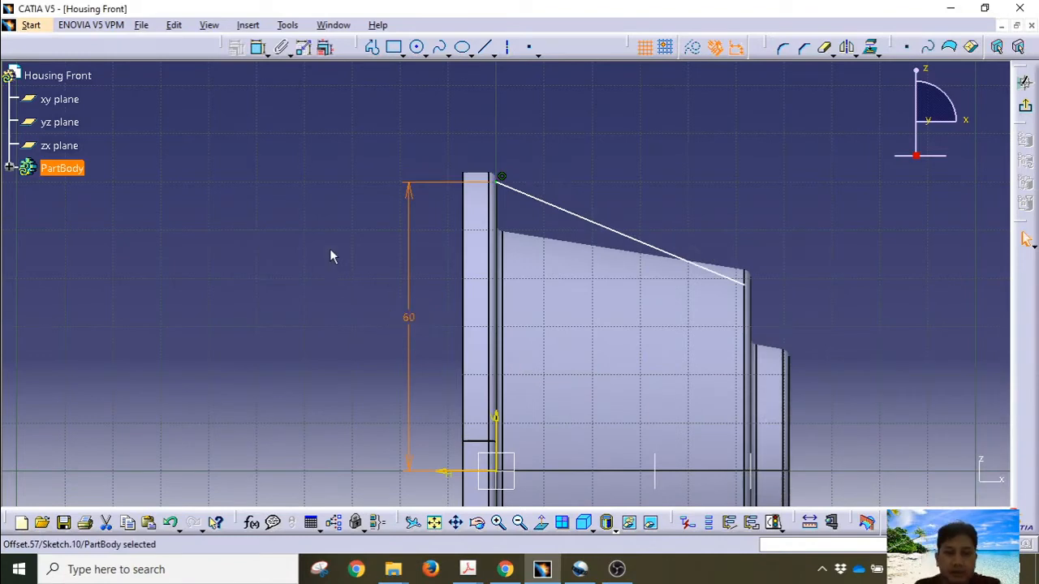
# Dimension the angle between the slanted line and the flange's outer vertical edge and set it to 70 degrees.
pyautogui.click(573, 214)
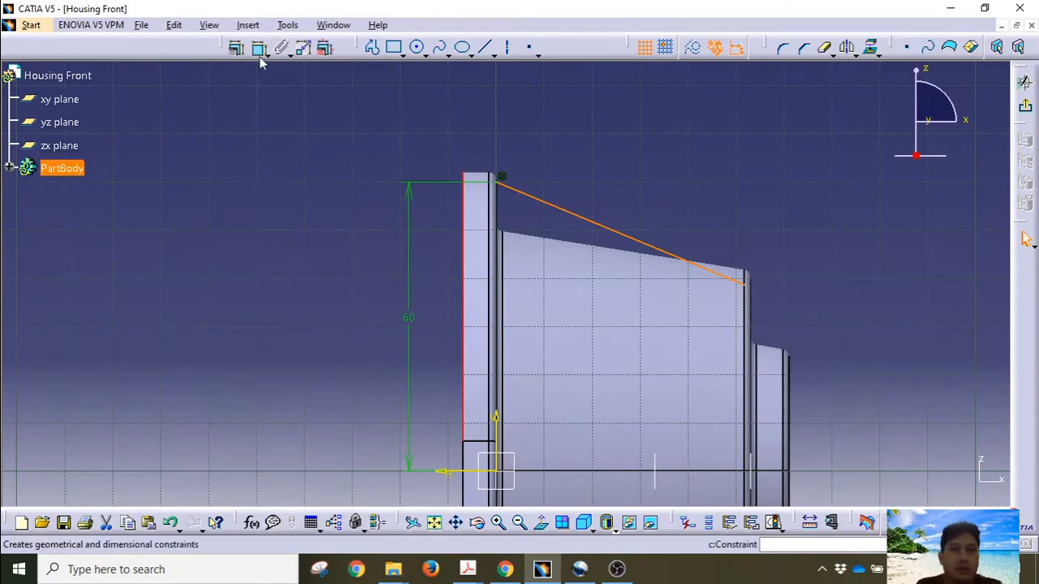
pyautogui.click(1025, 238)
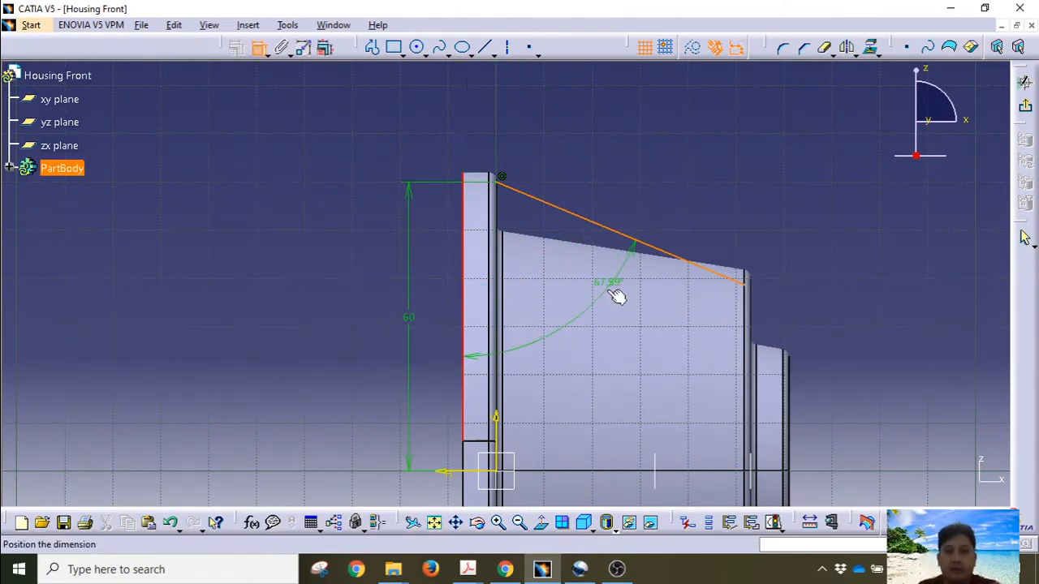
pyautogui.click(560, 329)
pyautogui.doubleClick(561, 330)
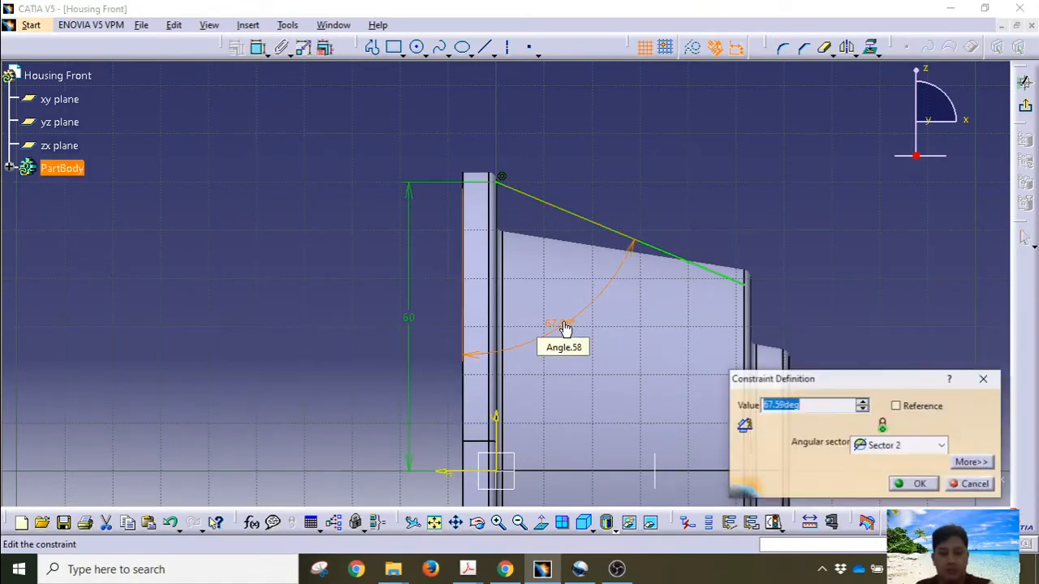
pyautogui.write('70')
pyautogui.press('Return')
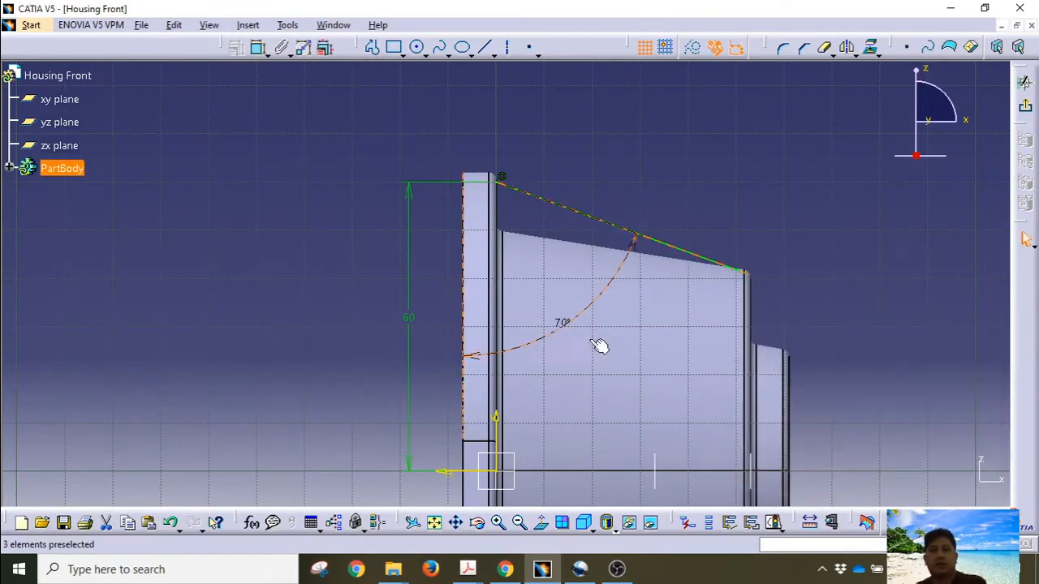
# Try a 48 mm horizontal dimension from the flange's outer edge to the line's lower endpoint, and remove it.
pyautogui.click(749, 274)
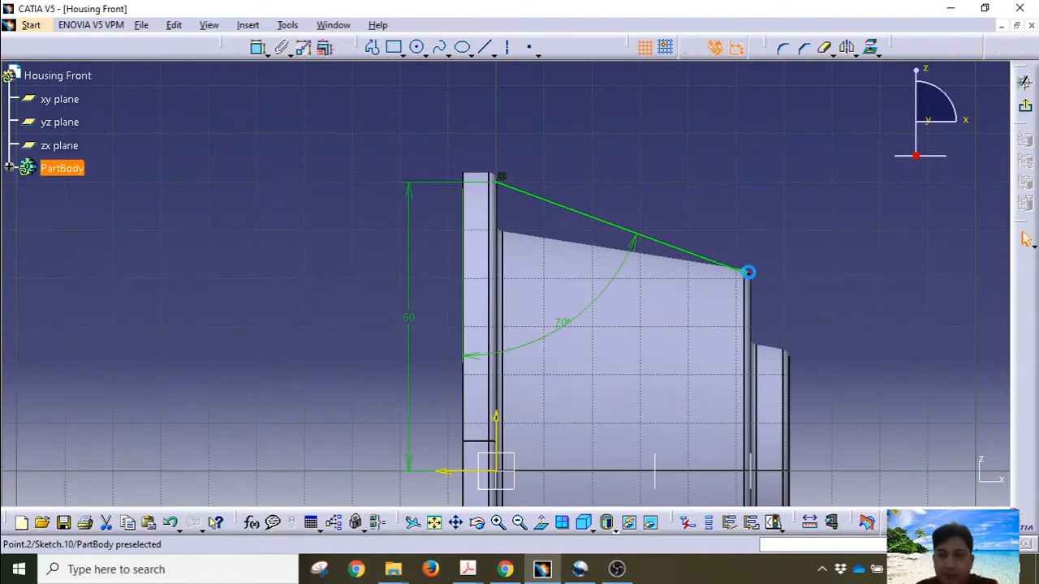
pyautogui.hotkey('ctrl', 'z')
pyautogui.hotkey('ctrl', 'z')
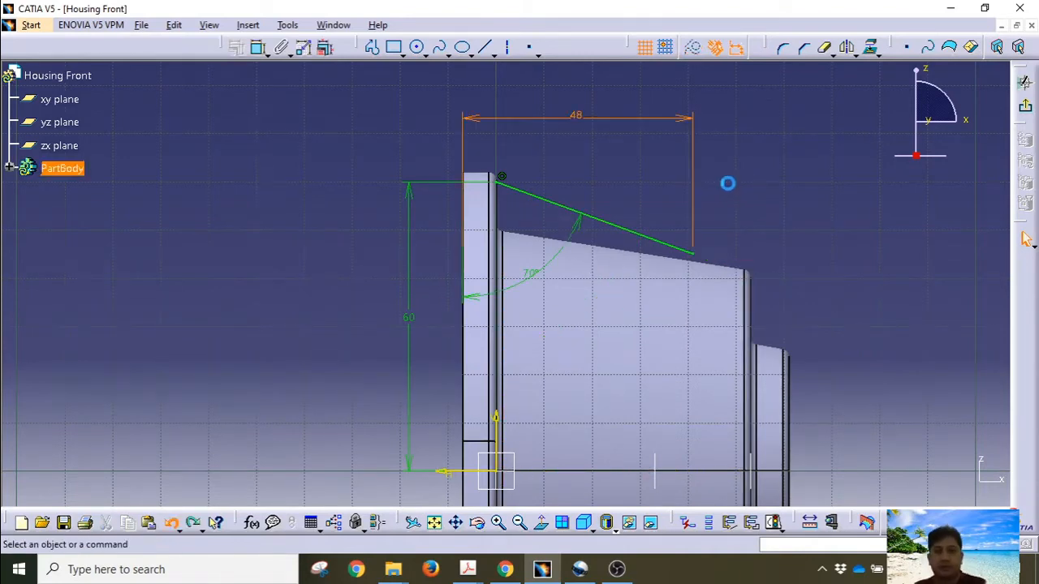
pyautogui.hotkey('ctrl', 'y')
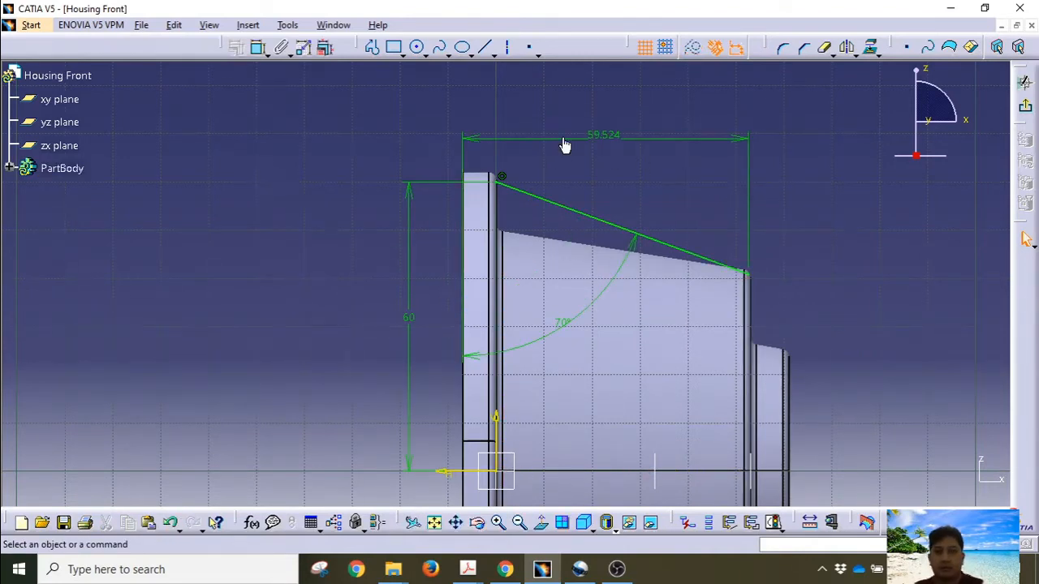
pyautogui.click(564, 138)
pyautogui.press('Delete')
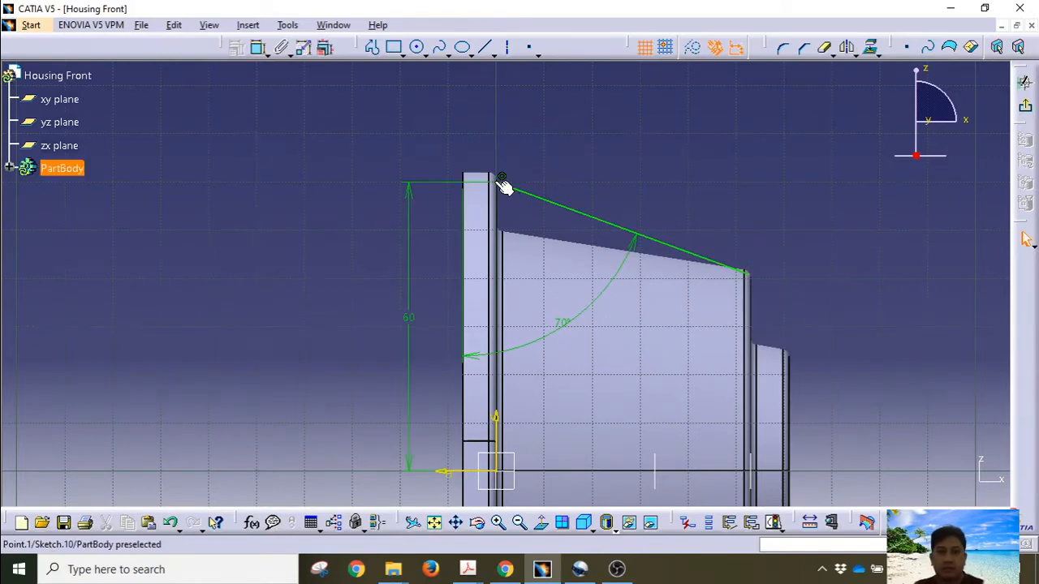
# Set the horizontal distance between the slanted line's two endpoints to 48 mm and move the angle dimension closer to the flange.
pyautogui.click(753, 276)
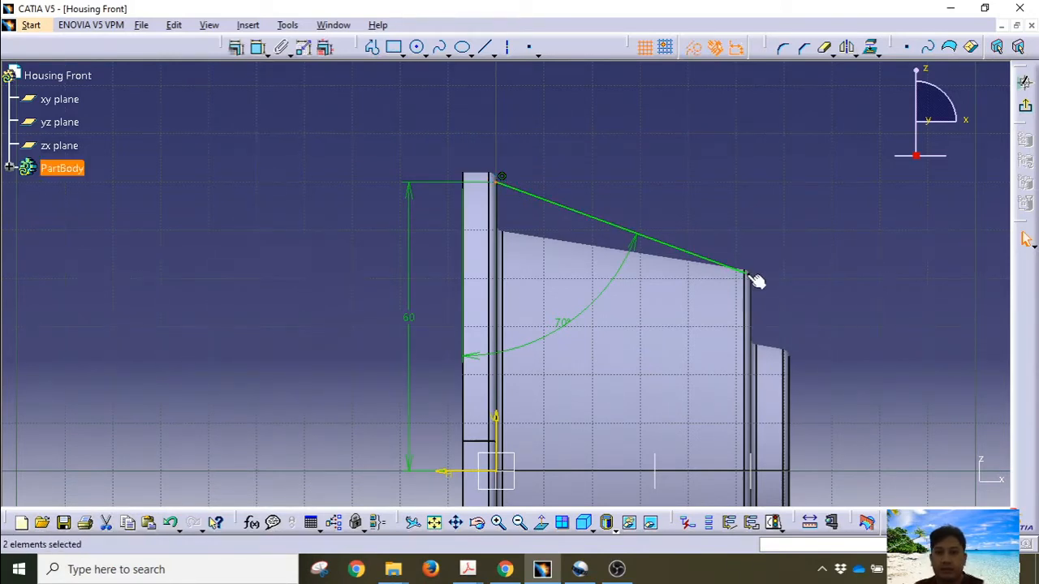
pyautogui.click(258, 47)
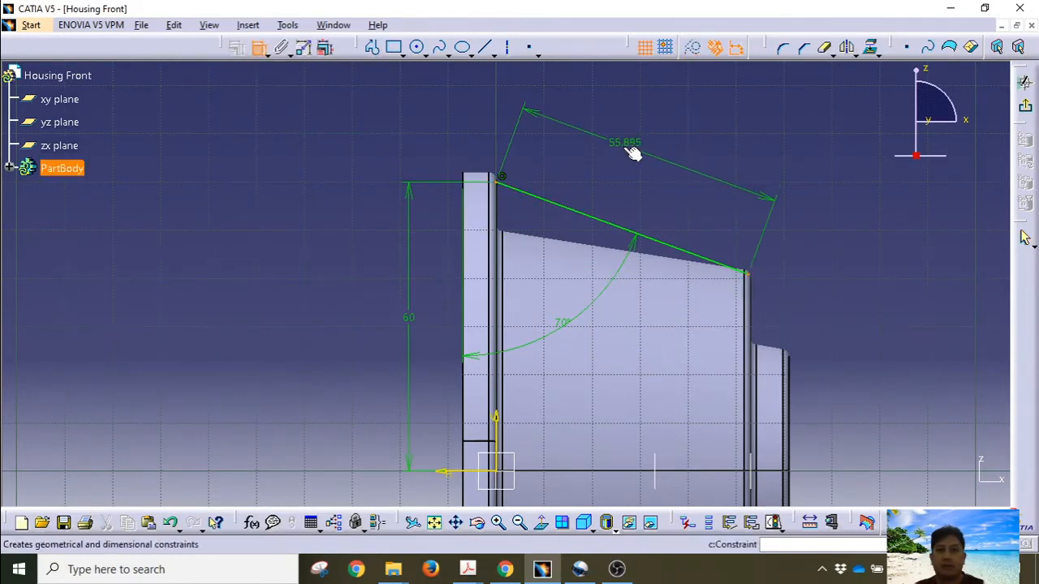
pyautogui.rightClick(625, 153)
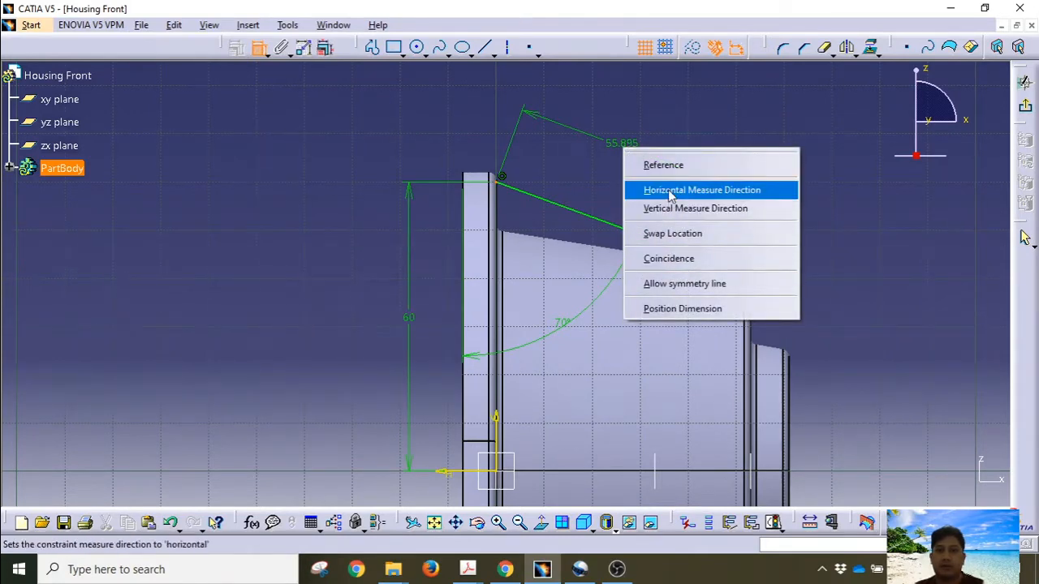
pyautogui.click(653, 192)
pyautogui.click(617, 138)
pyautogui.doubleClick(619, 139)
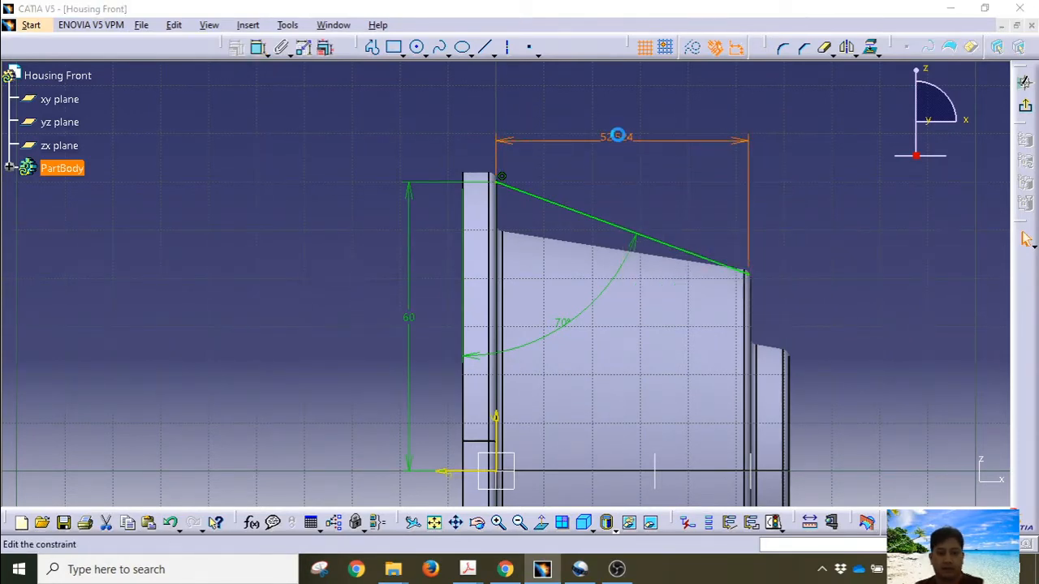
pyautogui.press('Return')
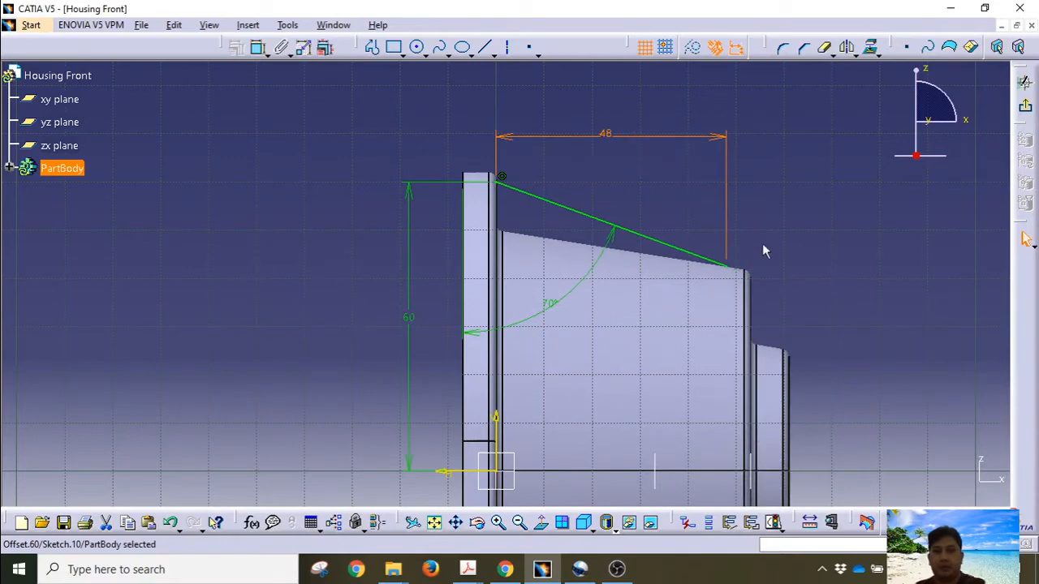
pyautogui.click(775, 248)
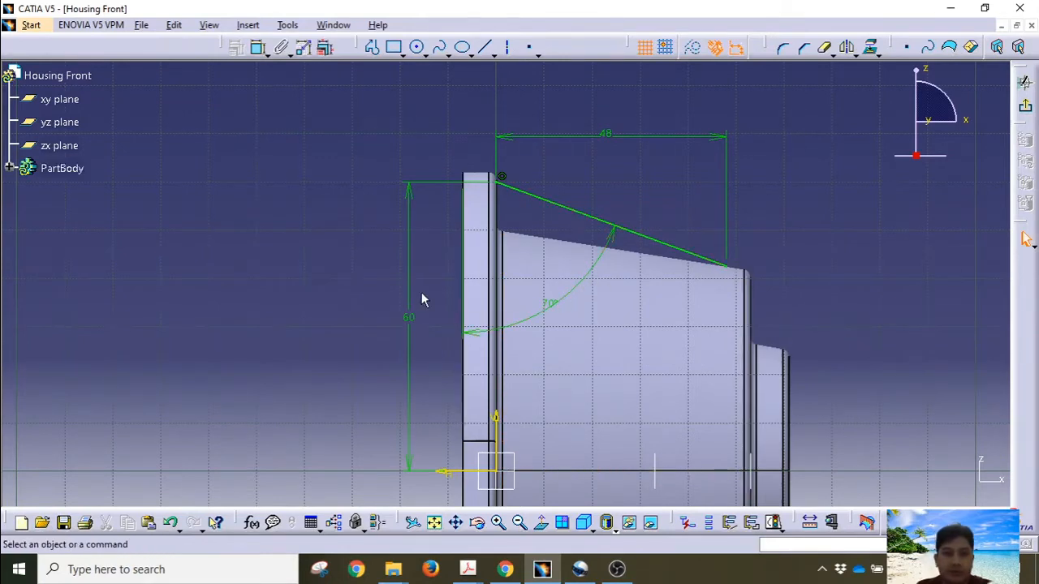
pyautogui.moveTo(565, 301); pyautogui.dragTo(547, 271)
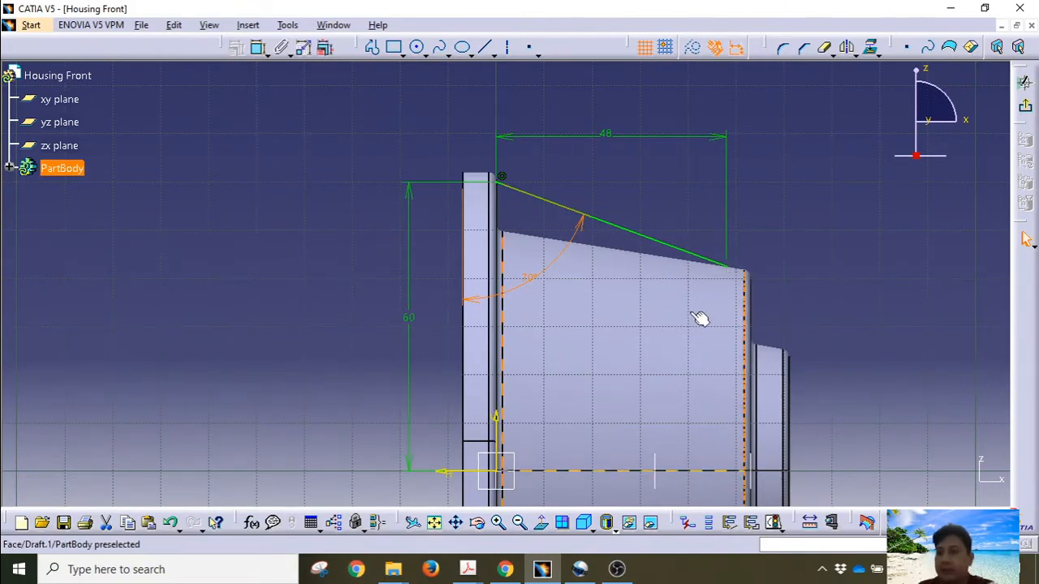
# Exit the sketch and create a 6 mm thick side-mode stiffener from the slanted line, with neutral fiber enabled.
pyautogui.click(1025, 112)
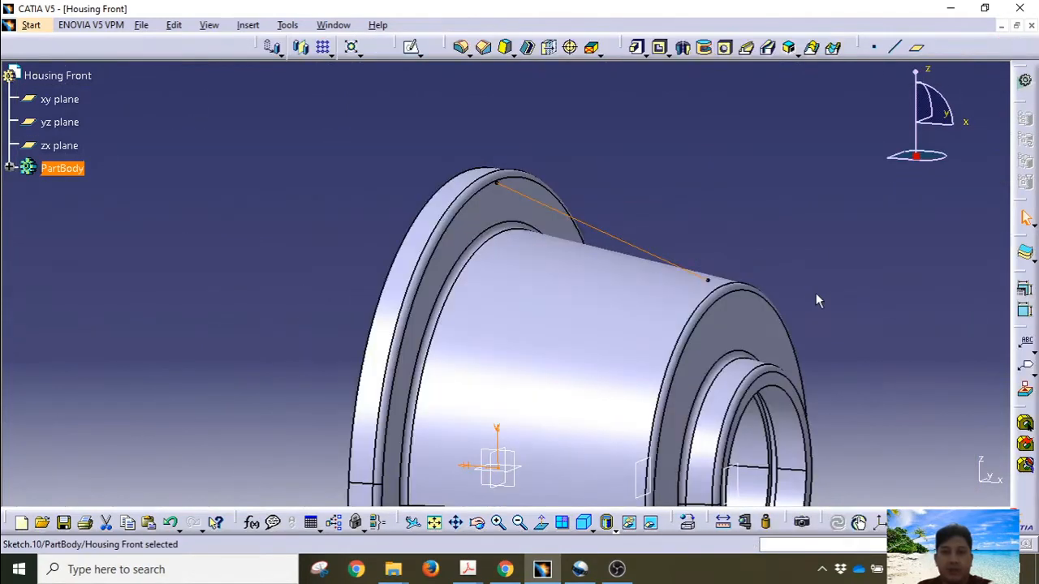
pyautogui.moveTo(727, 201)
pyautogui.mouseDown(button='middle')
pyautogui.moveTo(741, 163)
pyautogui.moveTo(744, 198)
pyautogui.mouseUp(button='middle')
pyautogui.click(813, 51)
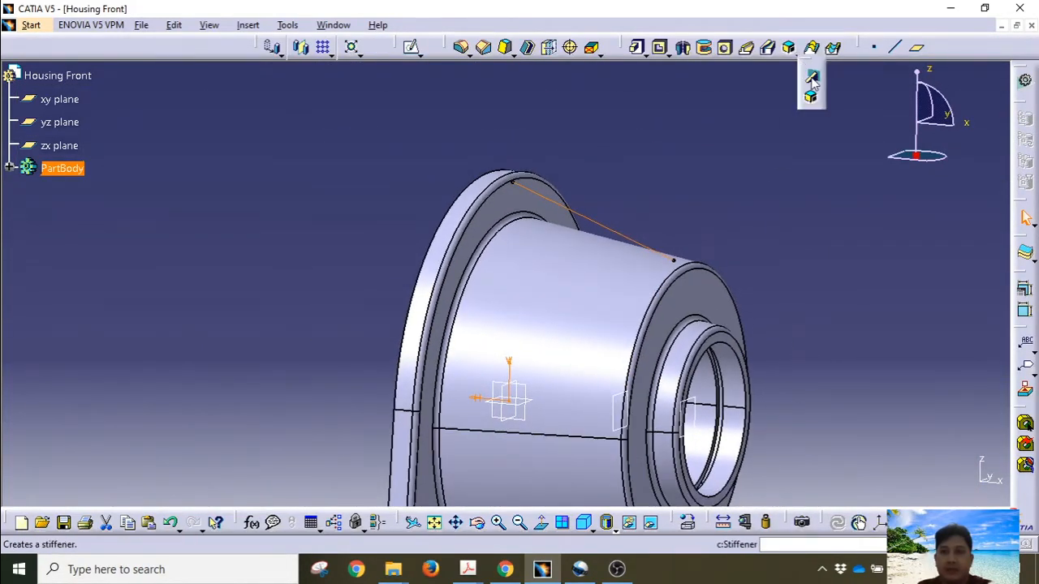
pyautogui.click(812, 78)
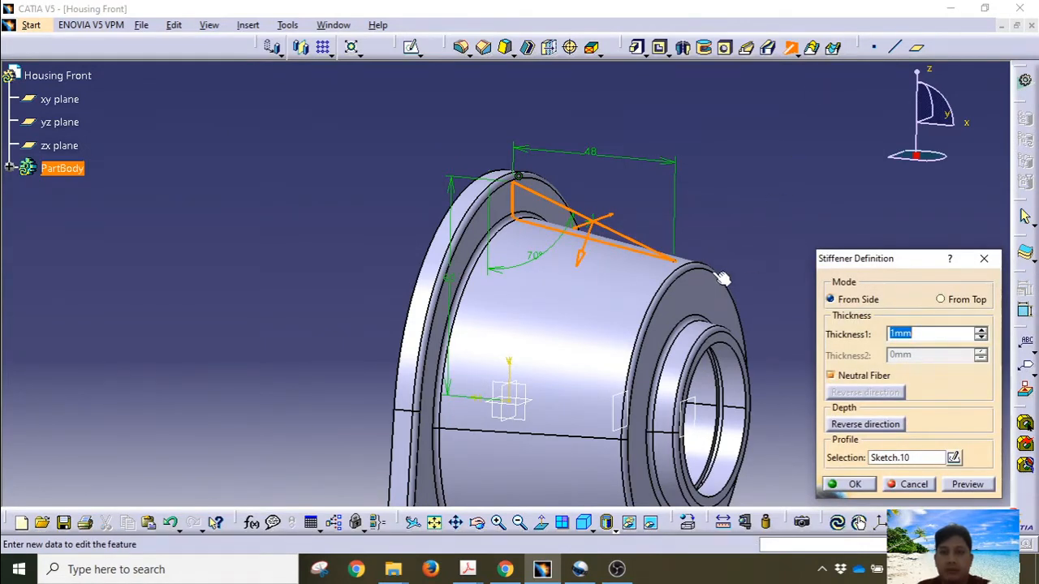
pyautogui.moveTo(722, 278); pyautogui.dragTo(625, 284, button='middle')
pyautogui.click(897, 333)
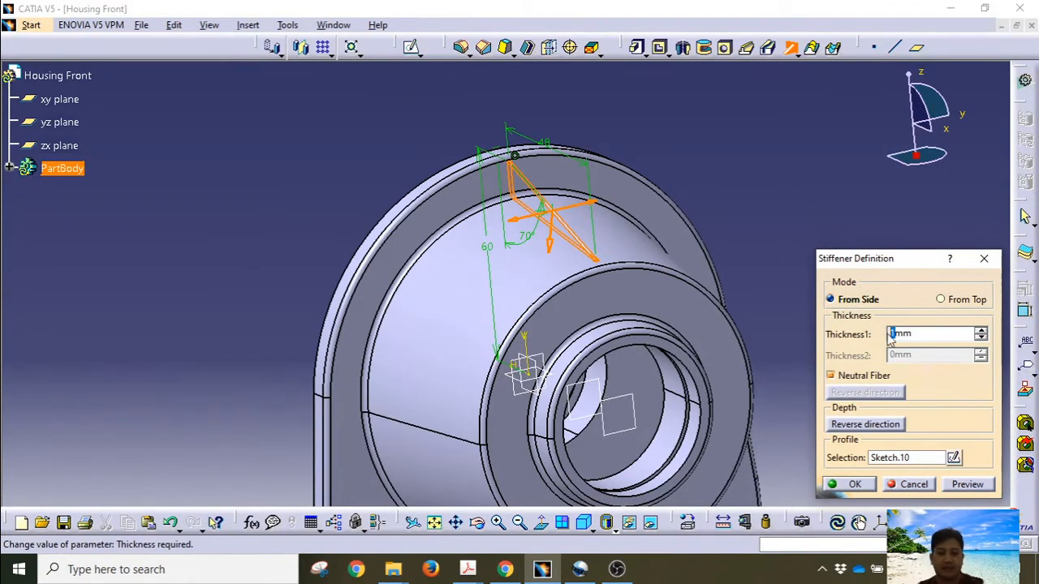
pyautogui.click(968, 485)
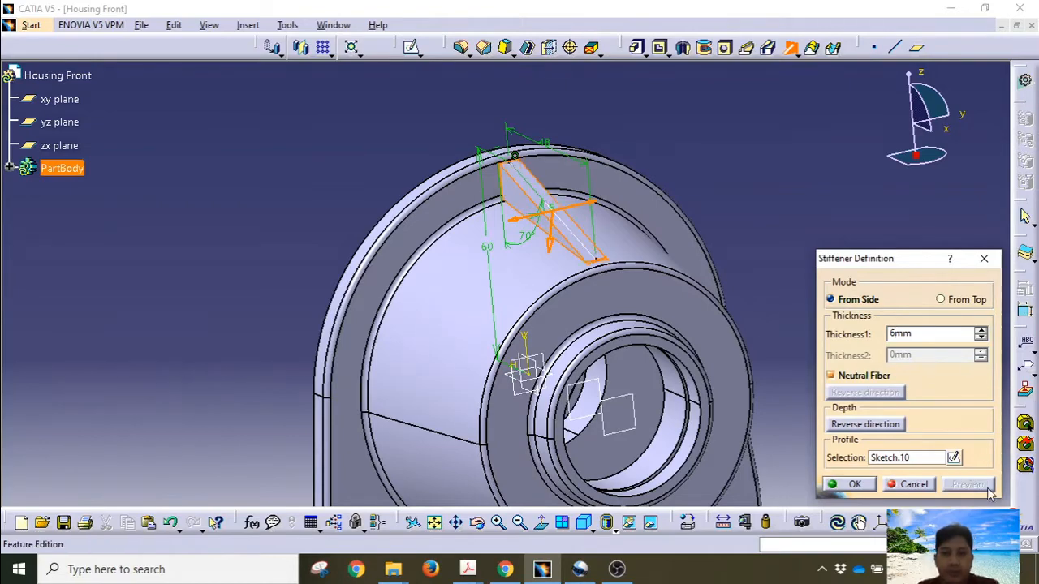
pyautogui.click(852, 485)
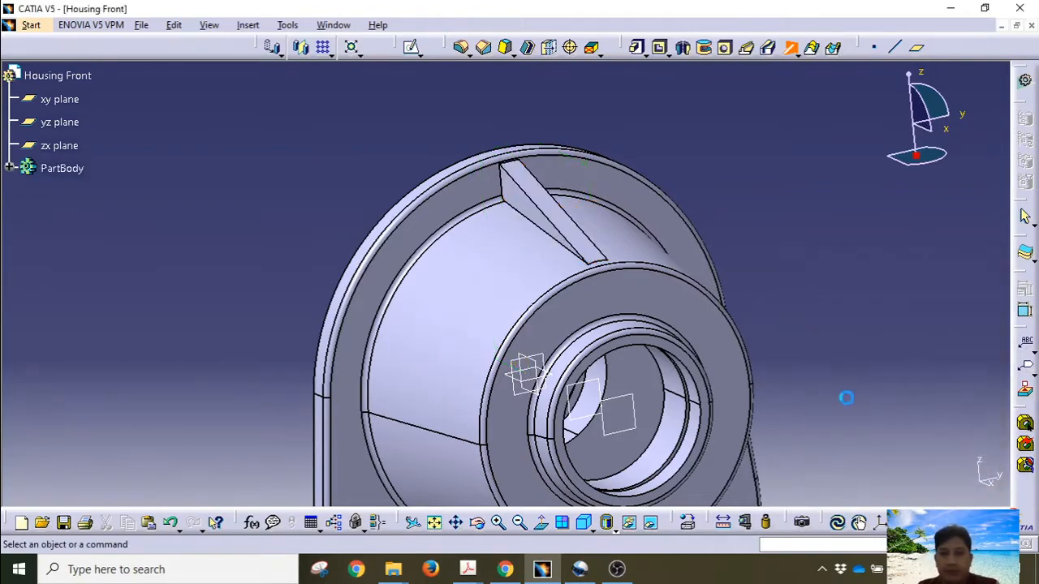
pyautogui.moveTo(795, 228); pyautogui.dragTo(528, 269, button='middle')
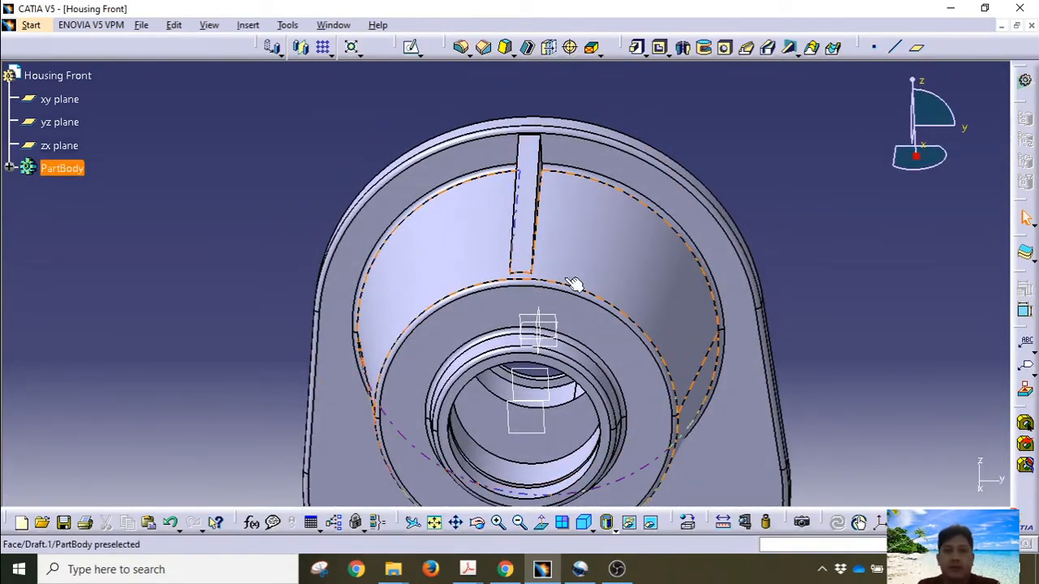
pyautogui.click(611, 118)
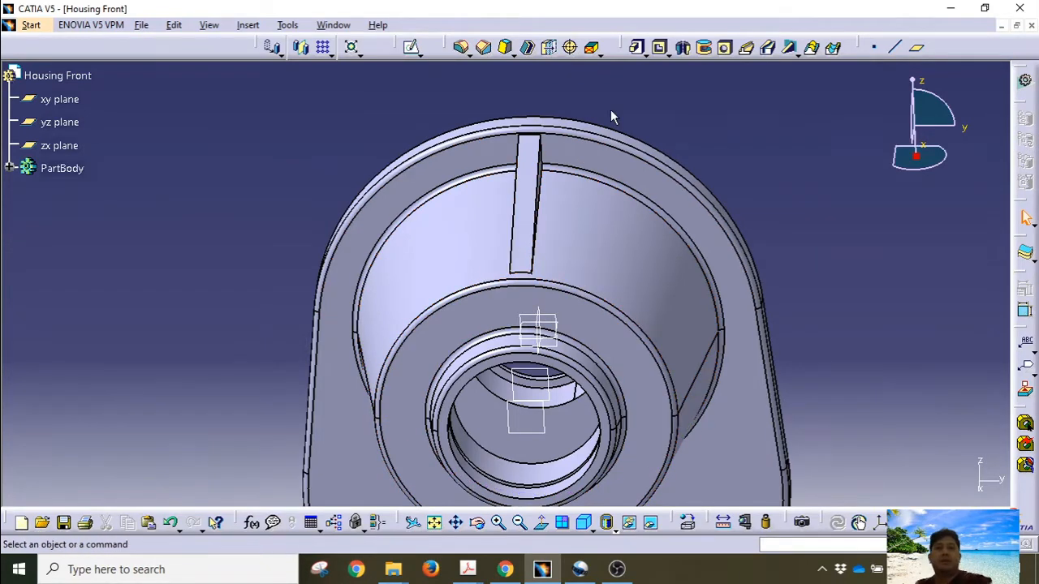
pyautogui.click(468, 54)
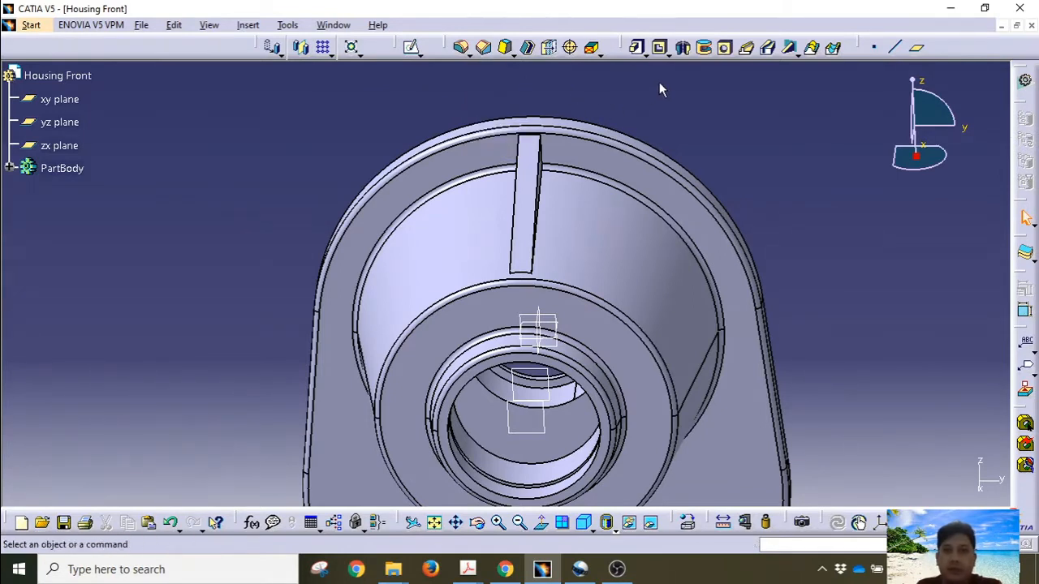
pyautogui.click(647, 54)
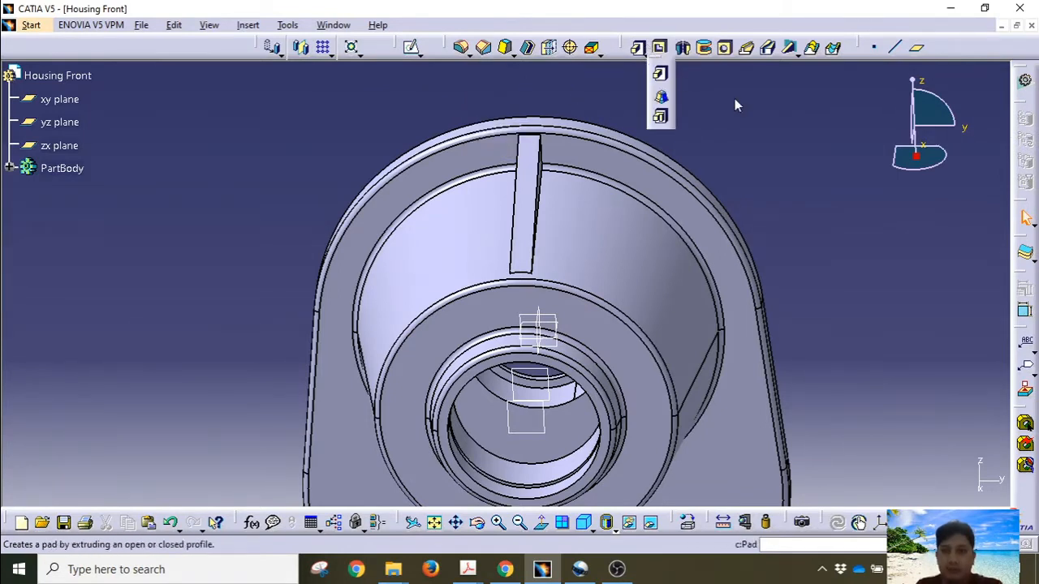
pyautogui.click(797, 57)
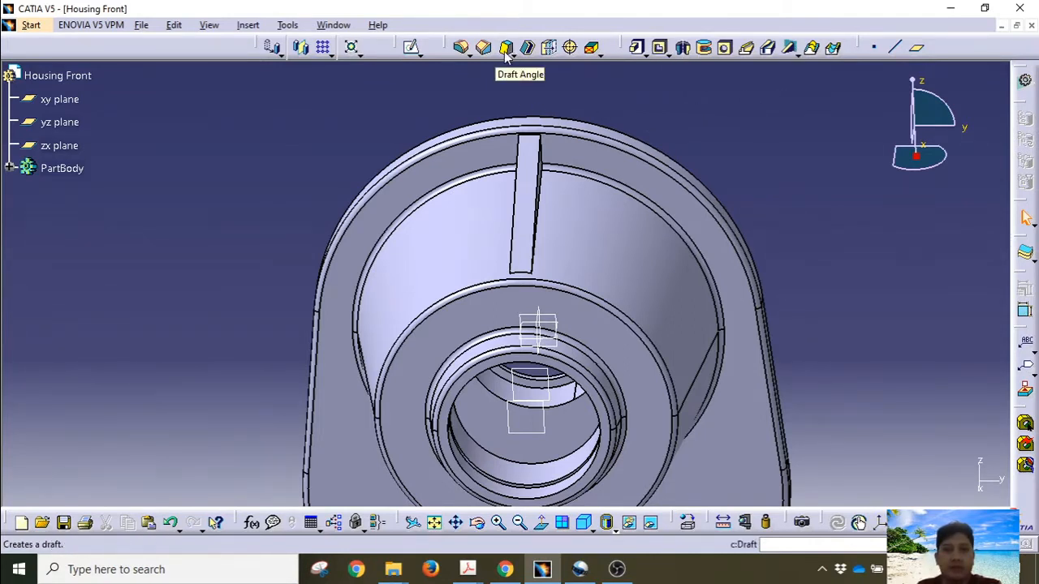
# Draft both side faces of the stiffener by 4 degrees, using its sloped outer face as the neutral element.
pyautogui.moveTo(459, 216); pyautogui.dragTo(557, 241, button='middle')
pyautogui.click(547, 201)
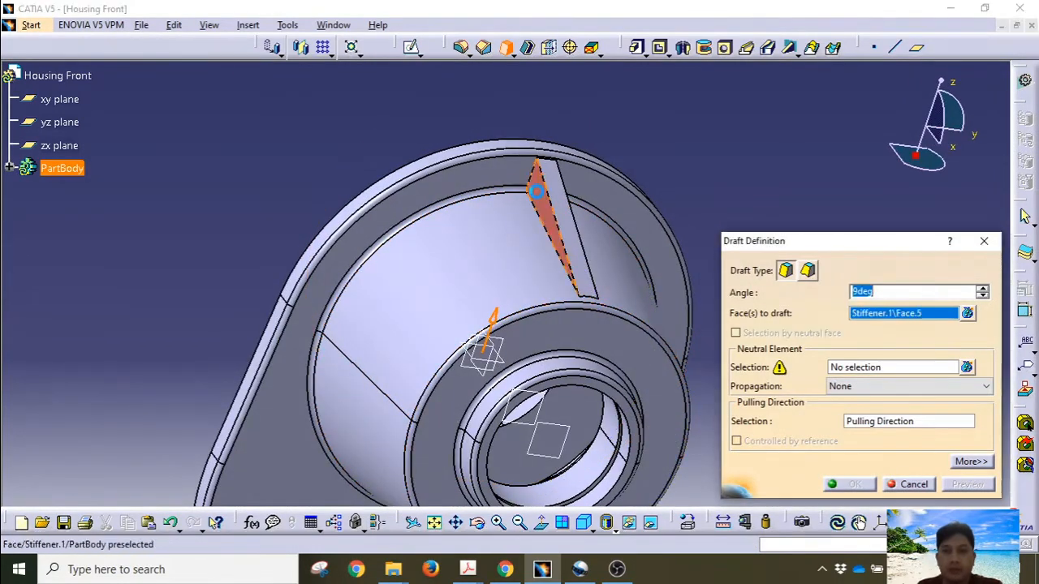
pyautogui.moveTo(547, 201); pyautogui.dragTo(472, 201, button='middle')
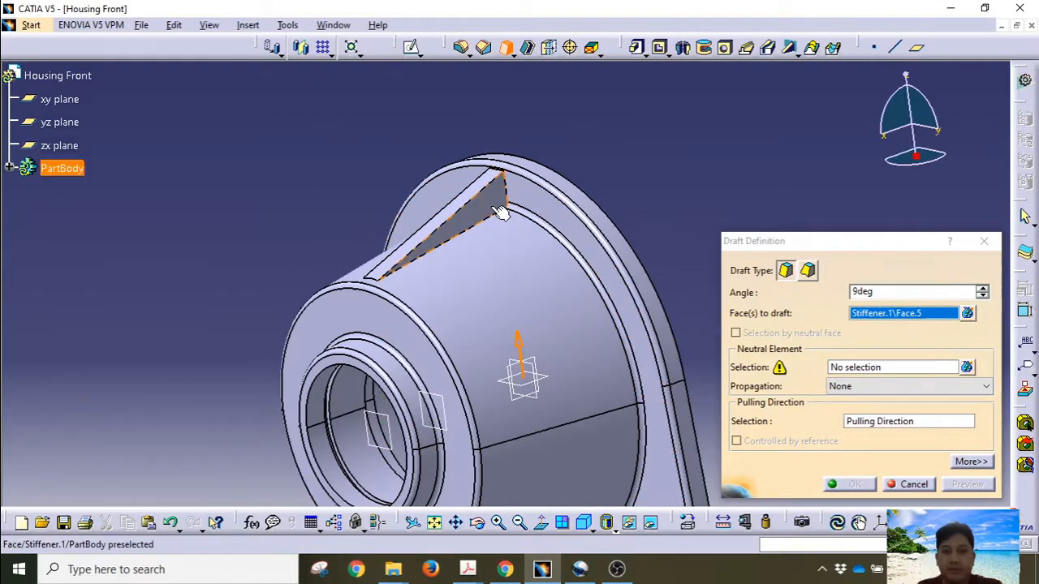
pyautogui.click(500, 212)
pyautogui.moveTo(406, 283); pyautogui.dragTo(617, 297, button='middle')
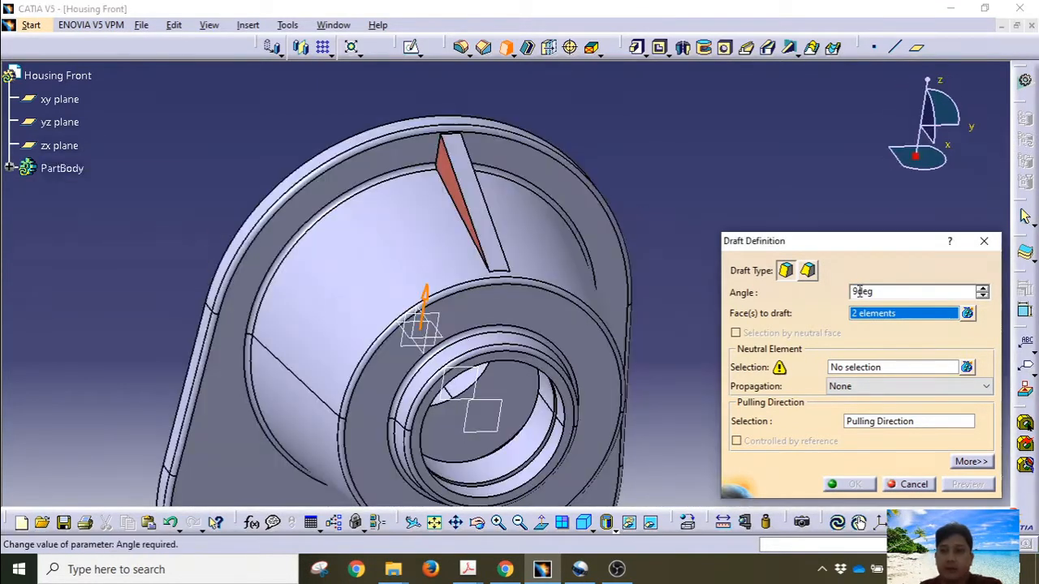
pyautogui.moveTo(860, 291); pyautogui.dragTo(844, 292)
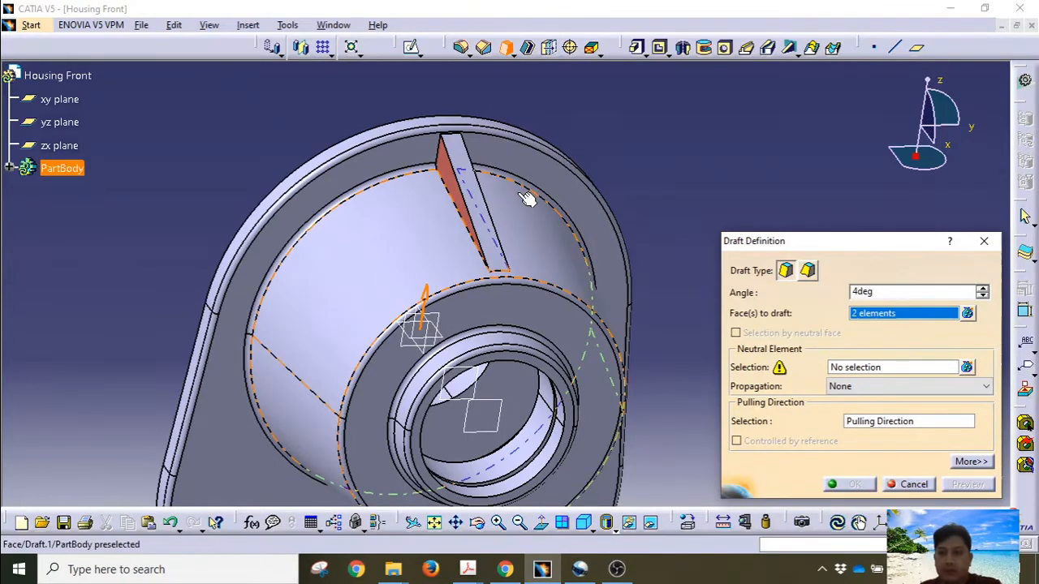
pyautogui.click(858, 369)
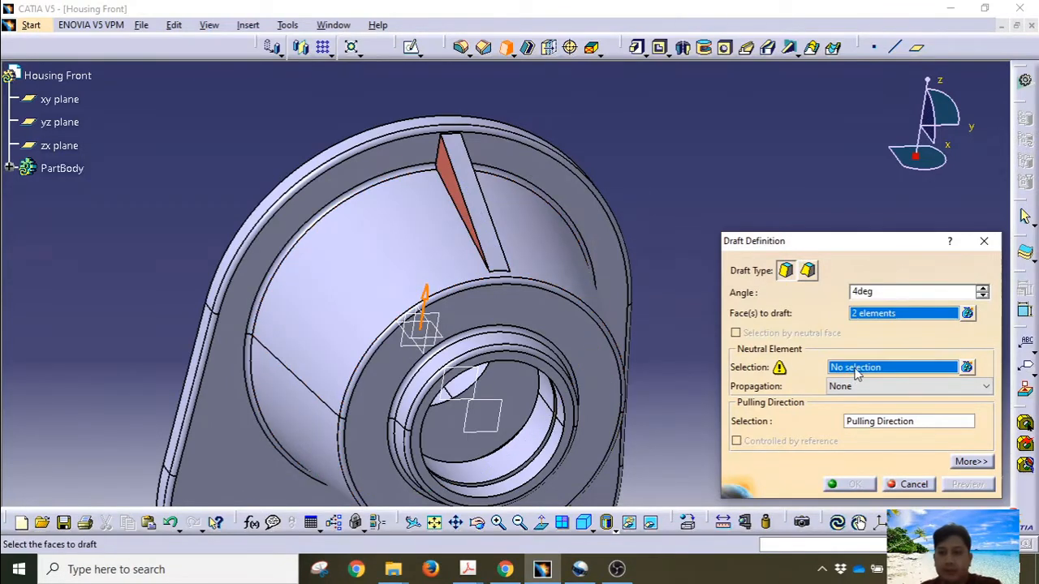
pyautogui.click(484, 199)
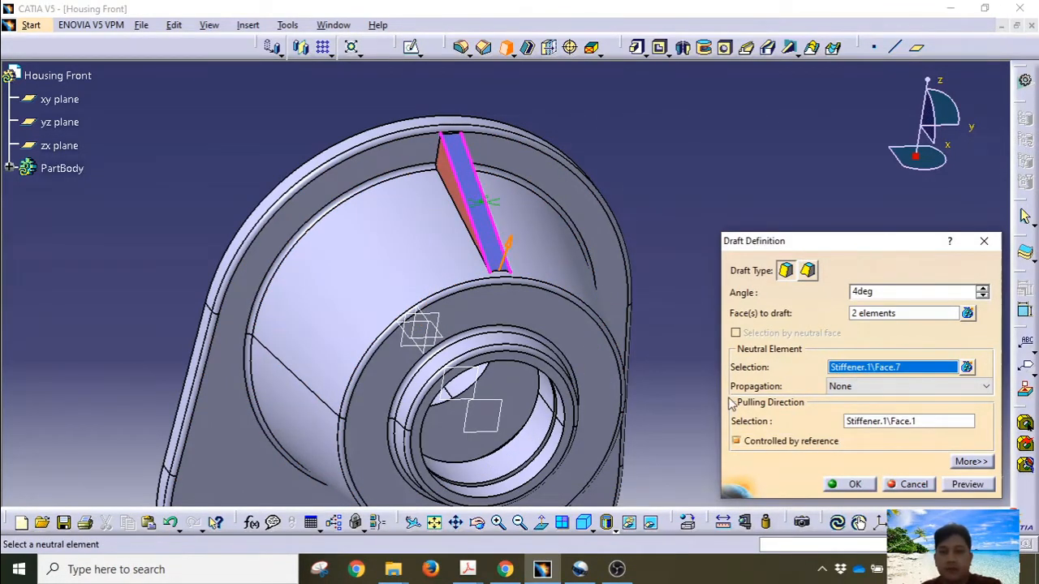
pyautogui.click(852, 484)
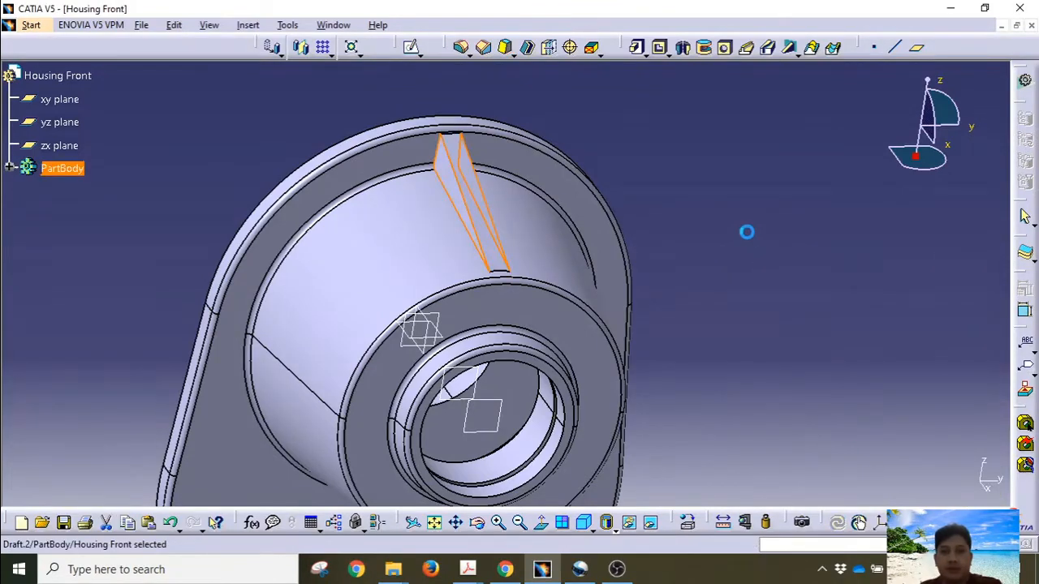
# Round the stiffener with a tritangent fillet between its two side faces, removing the sloped outer face.
pyautogui.moveTo(744, 230); pyautogui.dragTo(641, 196, button='middle')
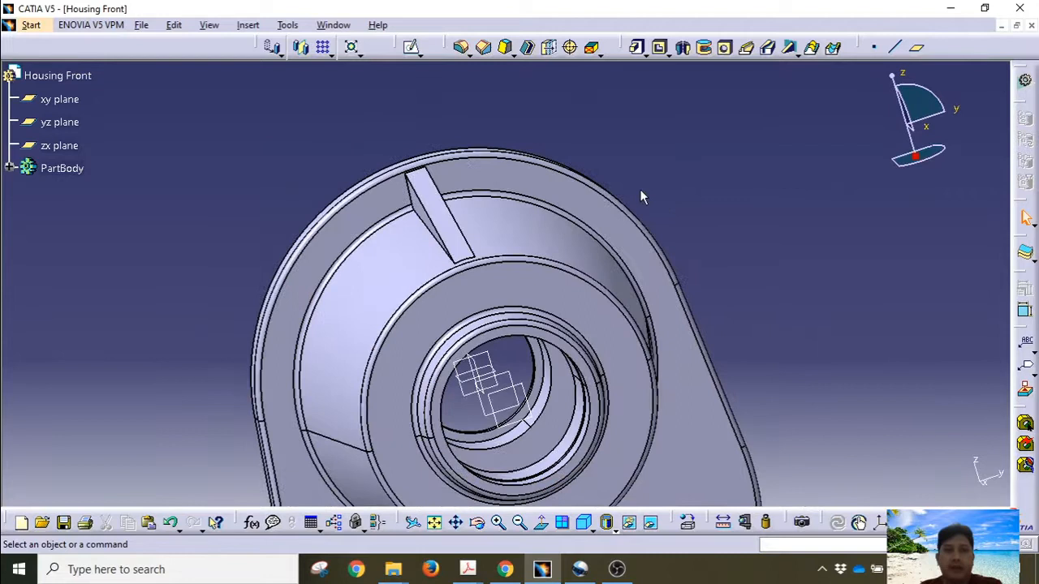
pyautogui.click(466, 51)
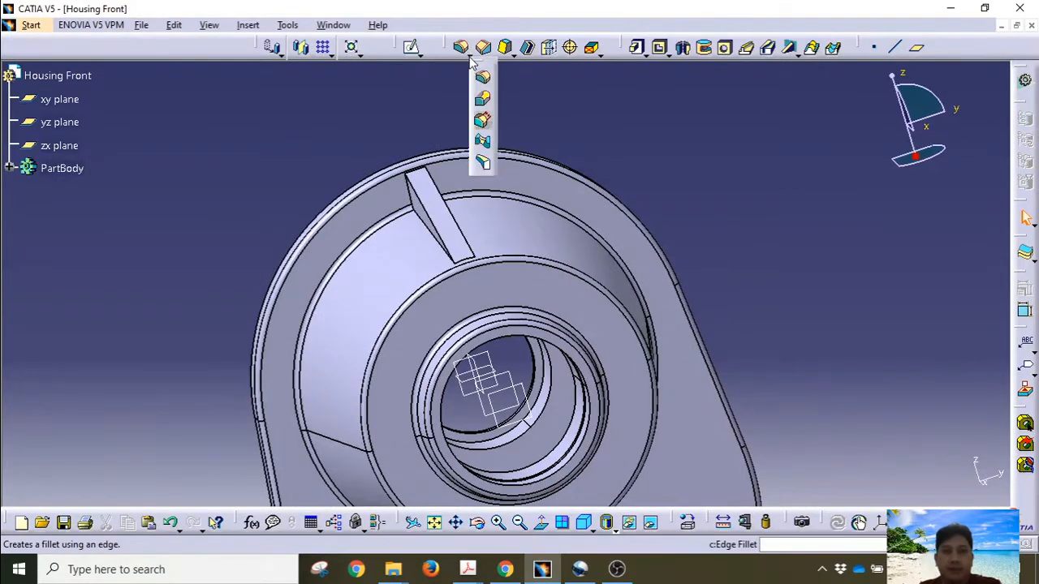
pyautogui.click(485, 165)
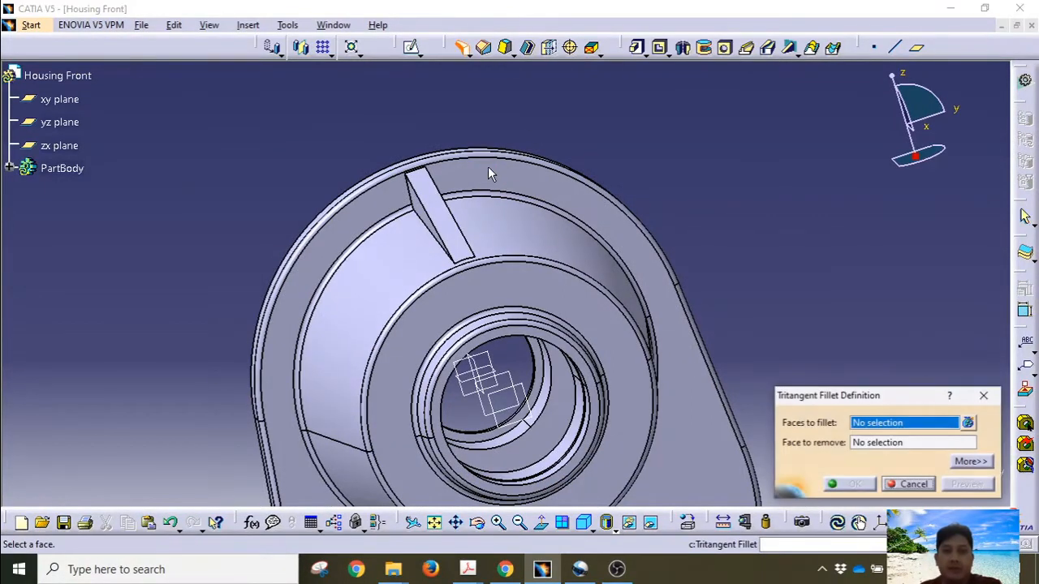
pyautogui.moveTo(449, 255); pyautogui.dragTo(509, 288, button='middle')
pyautogui.click(418, 238)
pyautogui.click(408, 227)
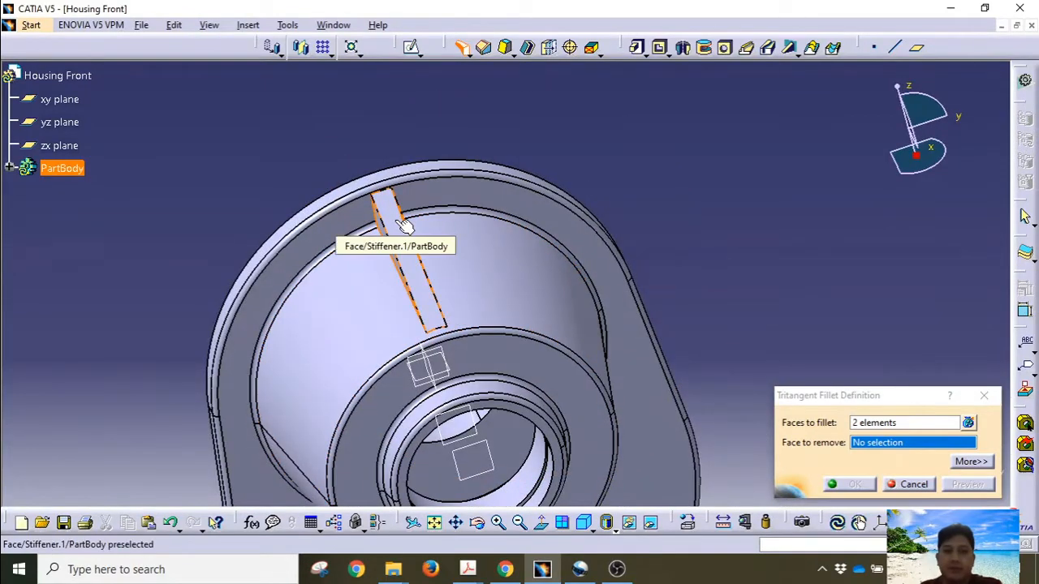
pyautogui.click(403, 226)
pyautogui.click(832, 486)
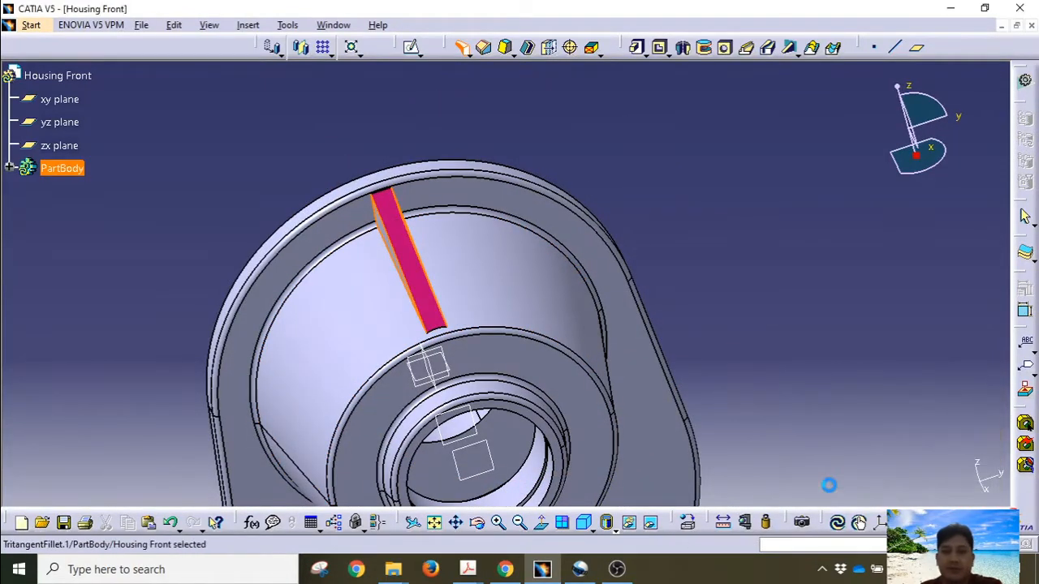
# Expand PartBody in the specification tree and collapse the branches of its individual features.
pyautogui.moveTo(432, 290); pyautogui.dragTo(764, 276, button='middle')
pyautogui.moveTo(695, 318); pyautogui.dragTo(486, 325, button='middle')
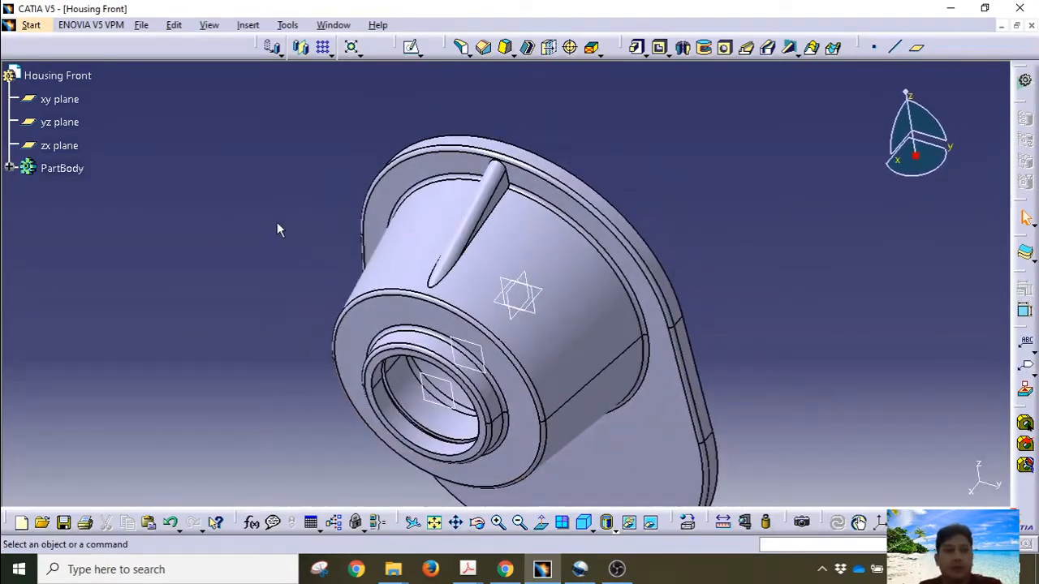
pyautogui.click(10, 169)
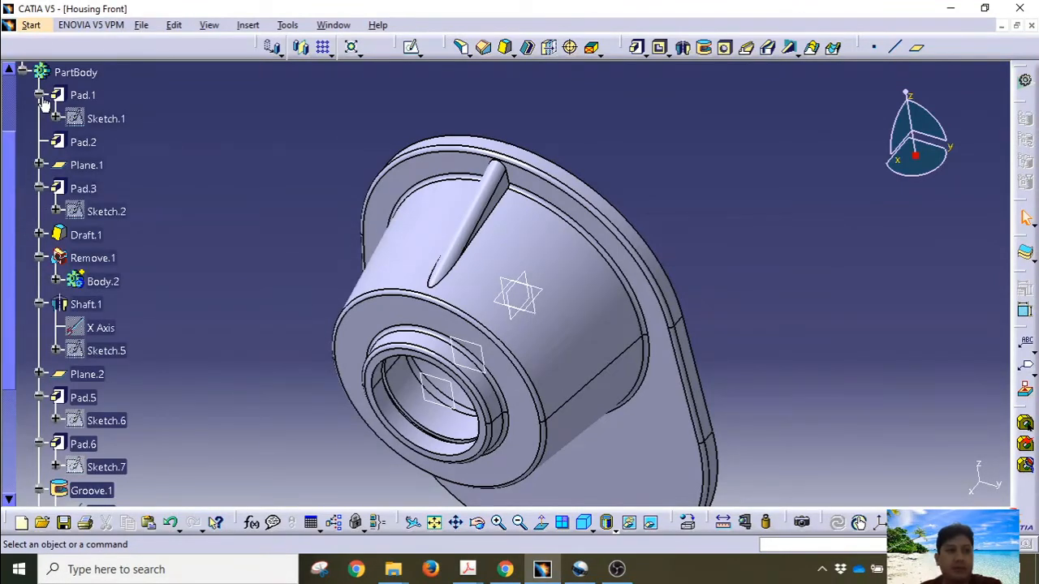
pyautogui.click(39, 96)
pyautogui.click(39, 166)
pyautogui.click(39, 211)
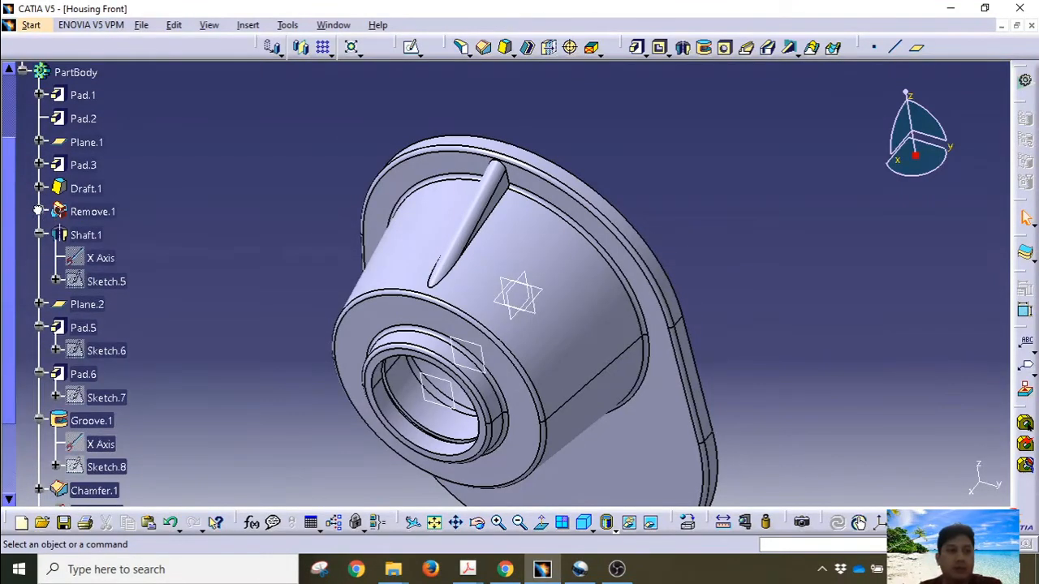
pyautogui.click(38, 235)
pyautogui.click(38, 280)
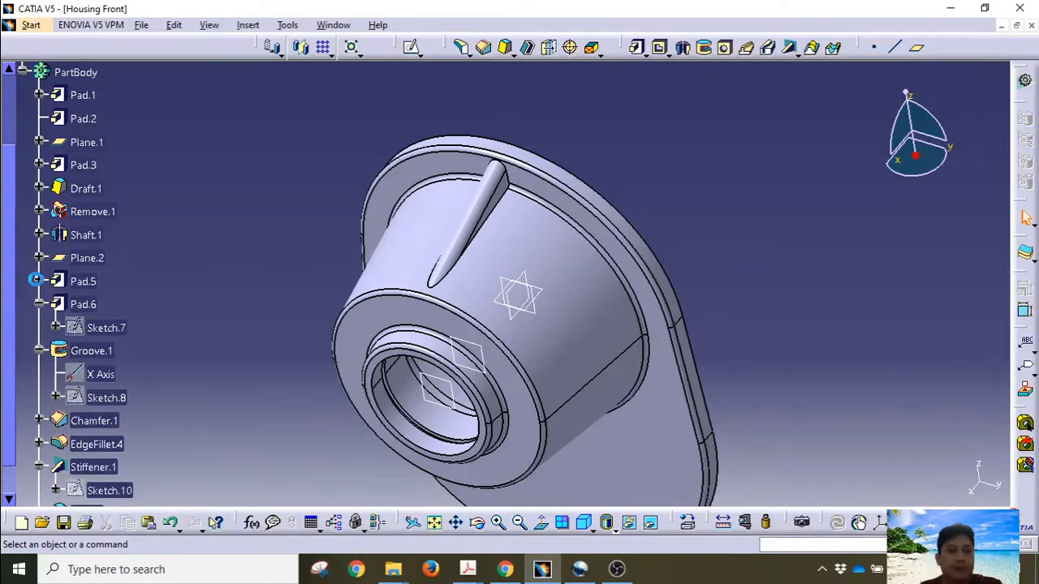
pyautogui.click(39, 305)
pyautogui.click(39, 328)
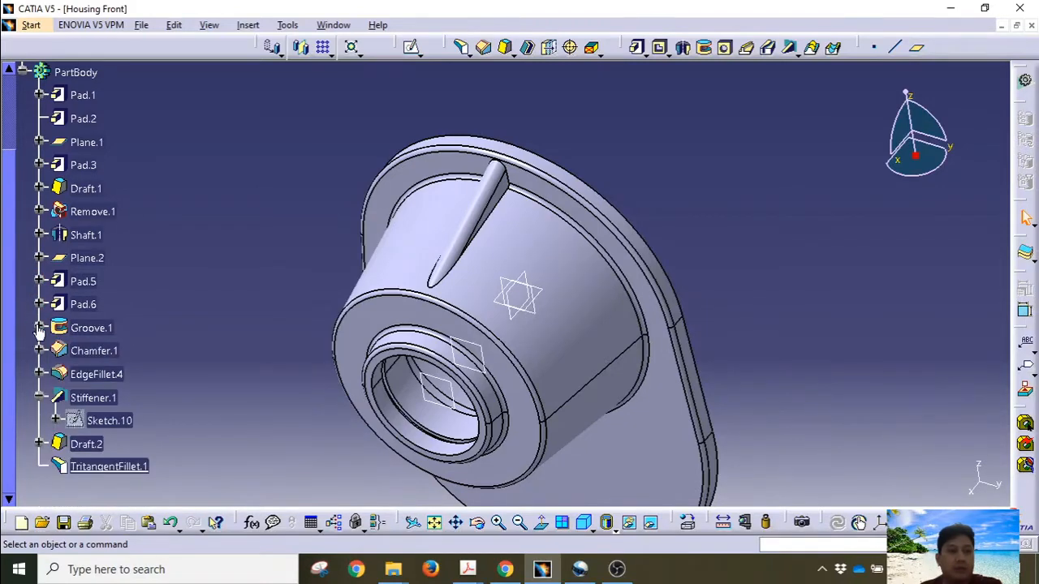
pyautogui.click(38, 399)
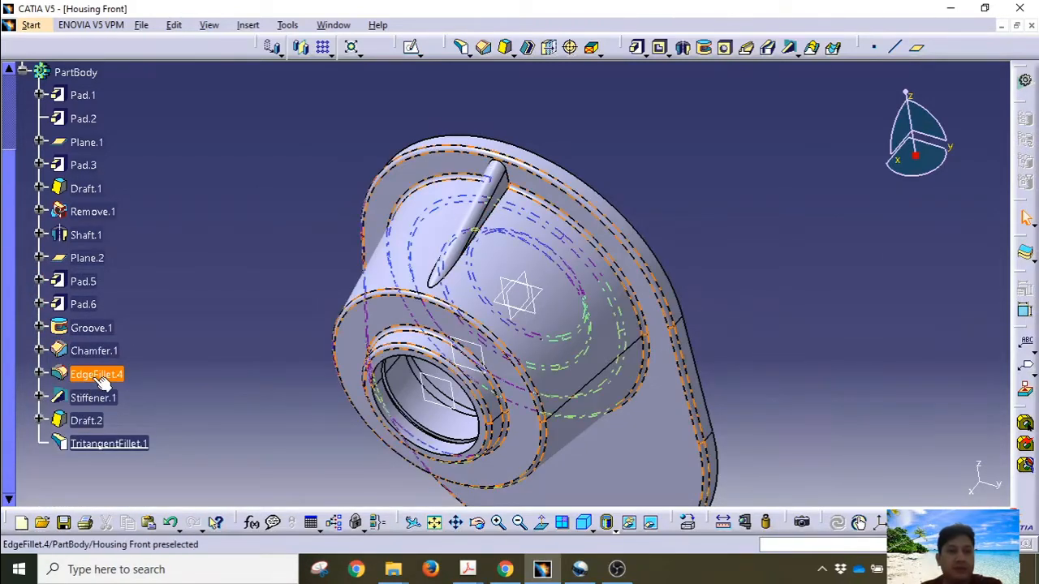
# Circularly pattern the stiffener, its draft and its tritangent fillet as a complete crown of 6 instances around the X axis.
pyautogui.click(93, 398)
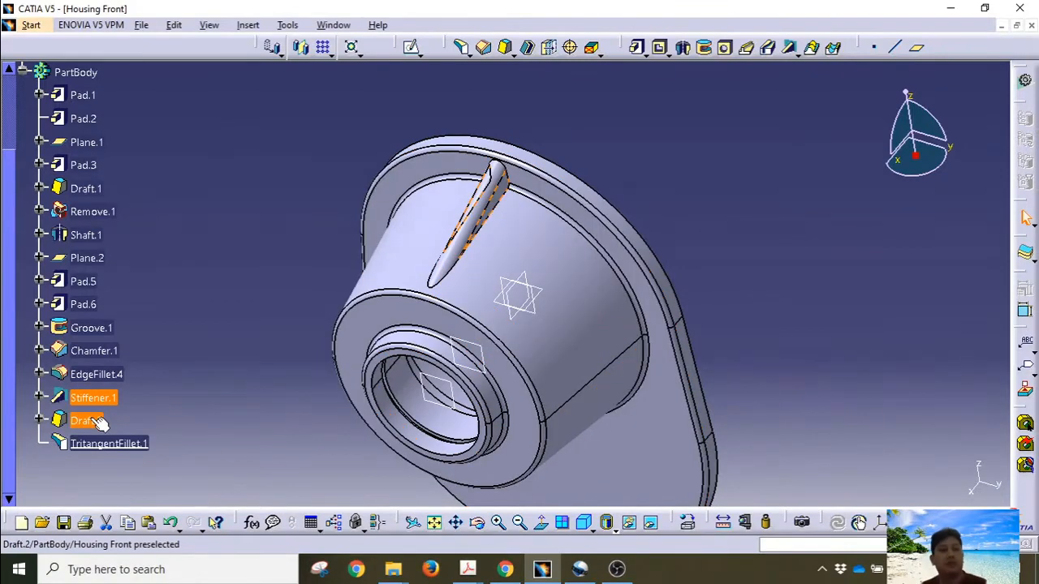
pyautogui.keyDown('ctrl'); pyautogui.click(101, 444); pyautogui.keyUp('ctrl')
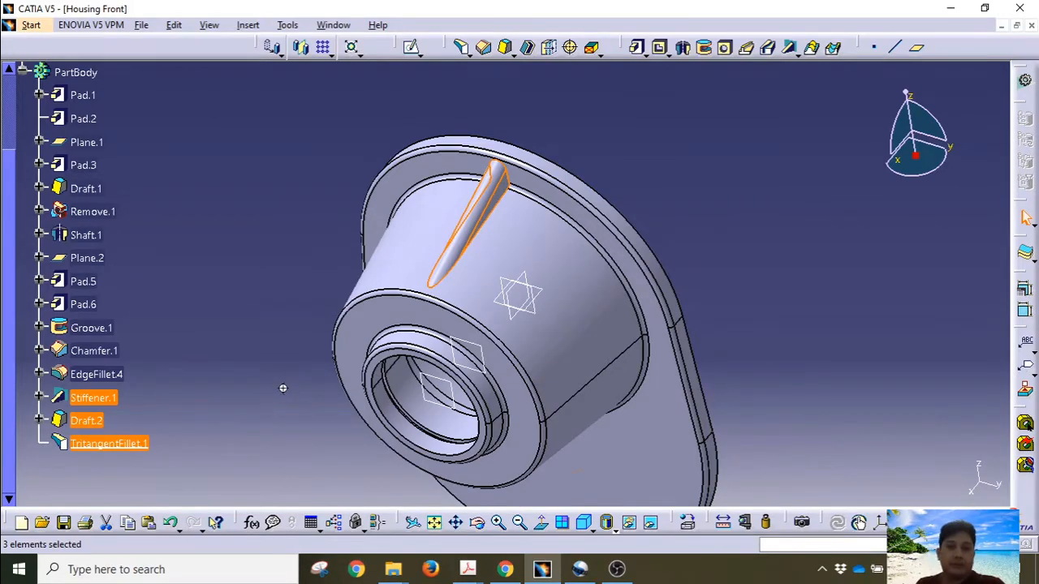
pyautogui.moveTo(283, 388); pyautogui.dragTo(453, 399, button='middle')
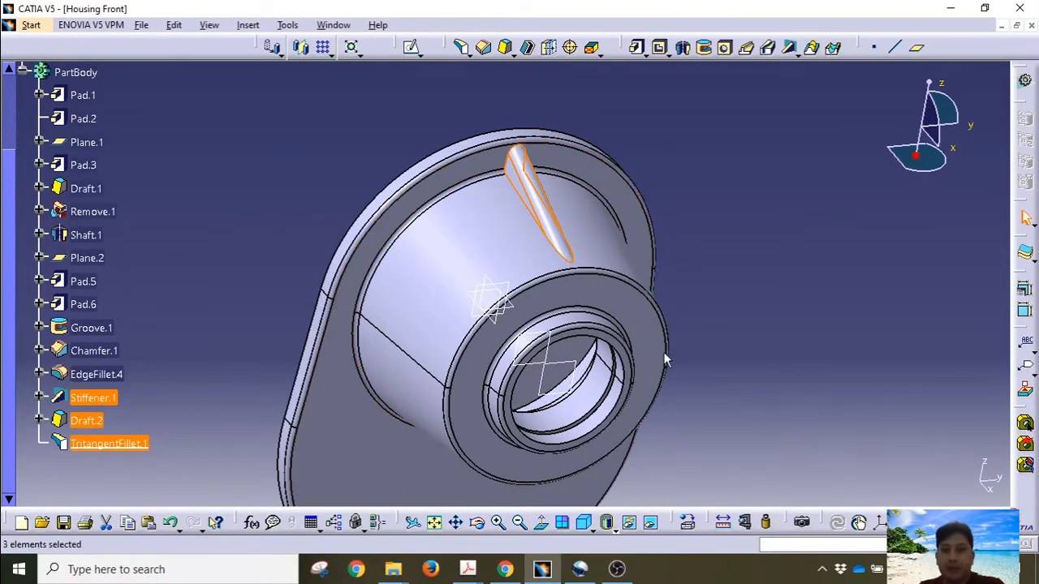
pyautogui.moveTo(664, 359); pyautogui.dragTo(605, 292, button='middle')
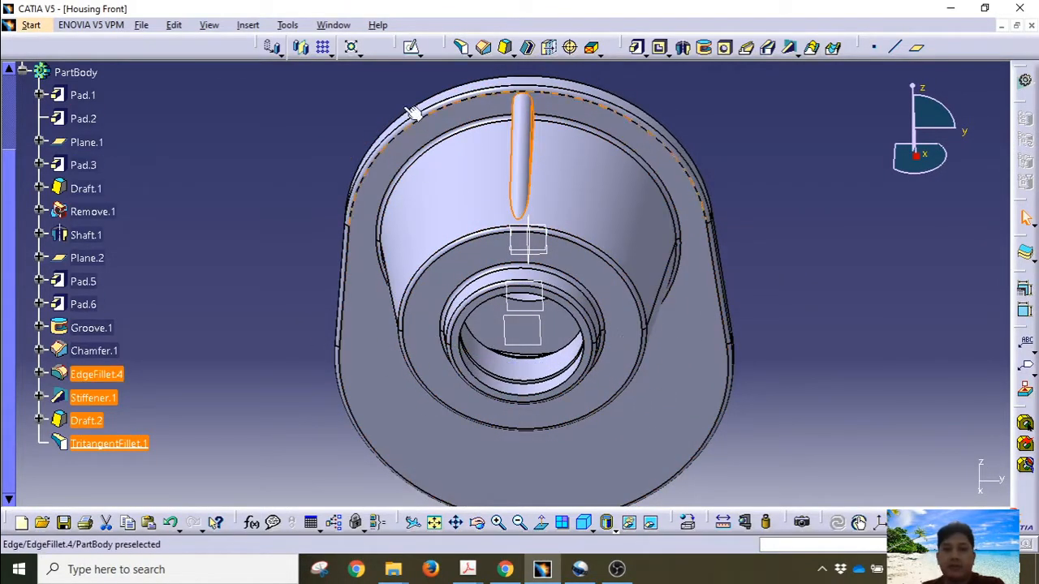
pyautogui.click(332, 53)
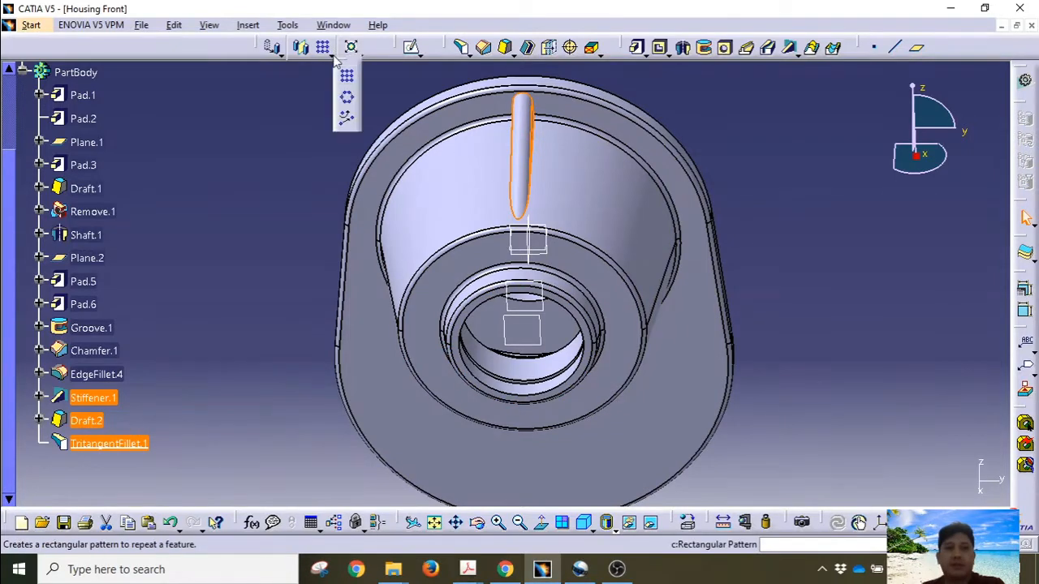
pyautogui.click(346, 96)
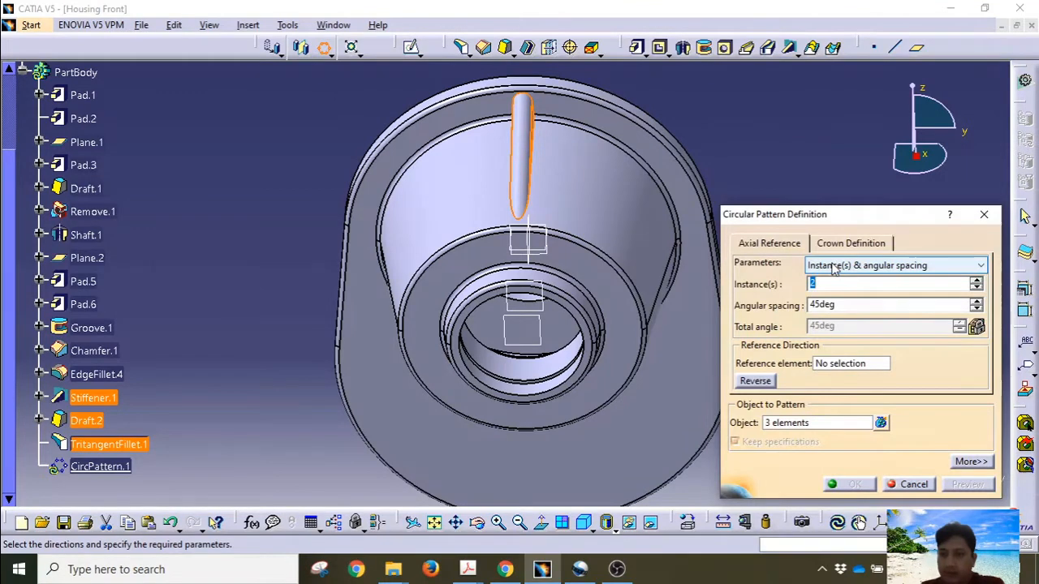
pyautogui.click(835, 265)
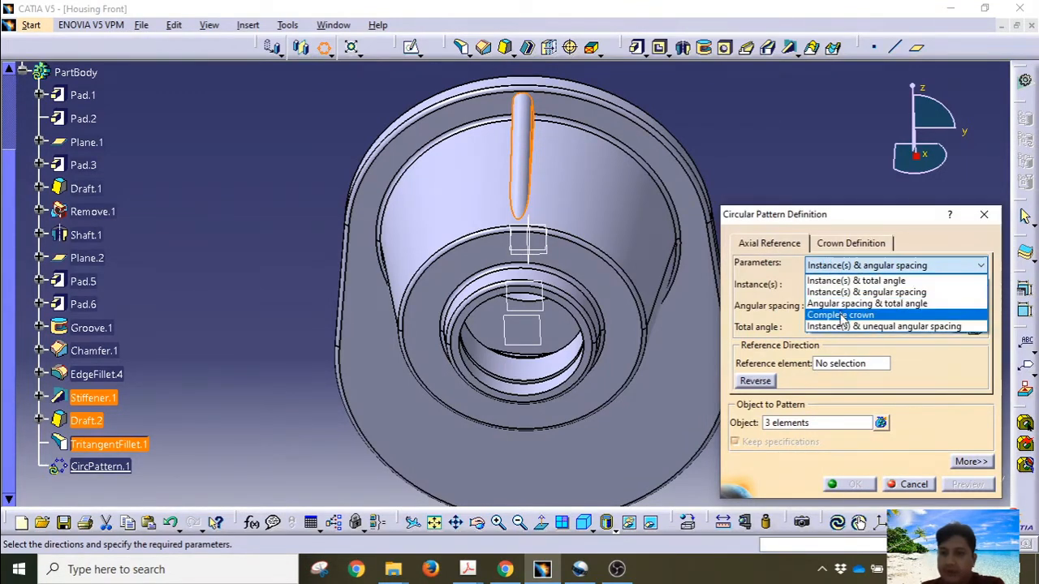
pyautogui.click(841, 316)
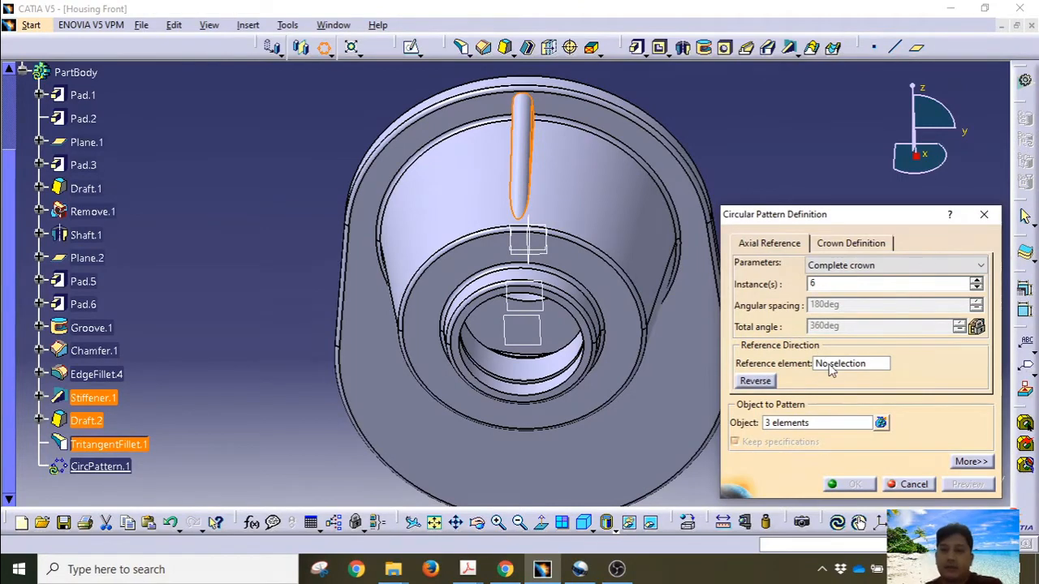
pyautogui.click(828, 367)
pyautogui.rightClick(831, 369)
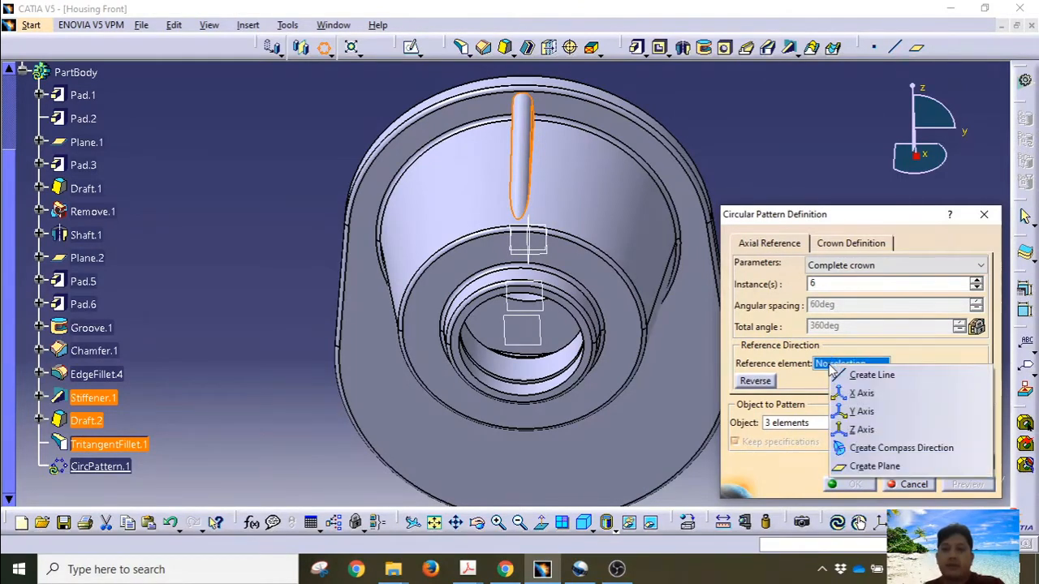
pyautogui.click(849, 391)
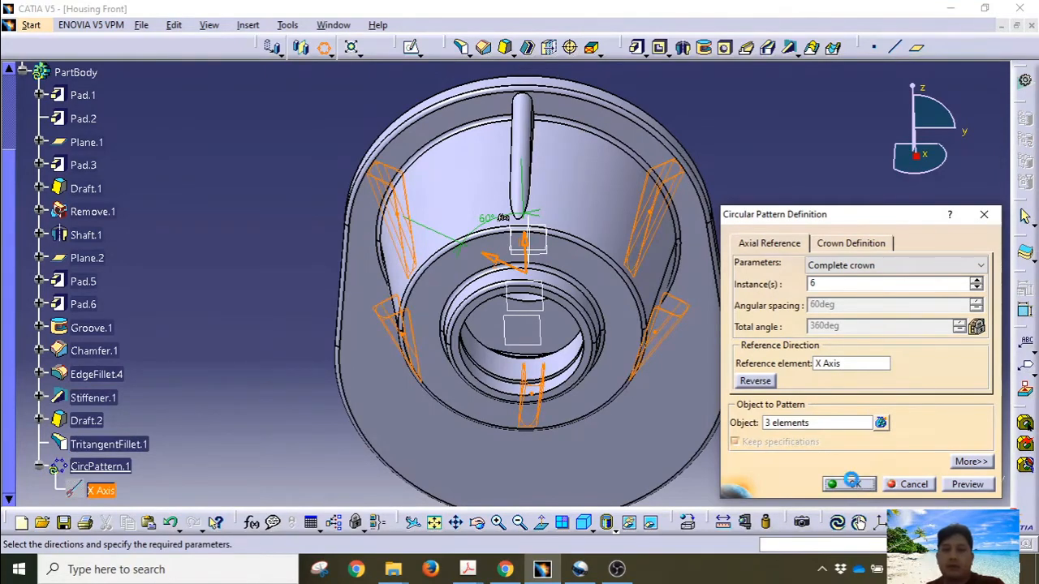
pyautogui.click(850, 482)
pyautogui.moveTo(841, 424); pyautogui.dragTo(431, 261, button='middle')
pyautogui.click(730, 252)
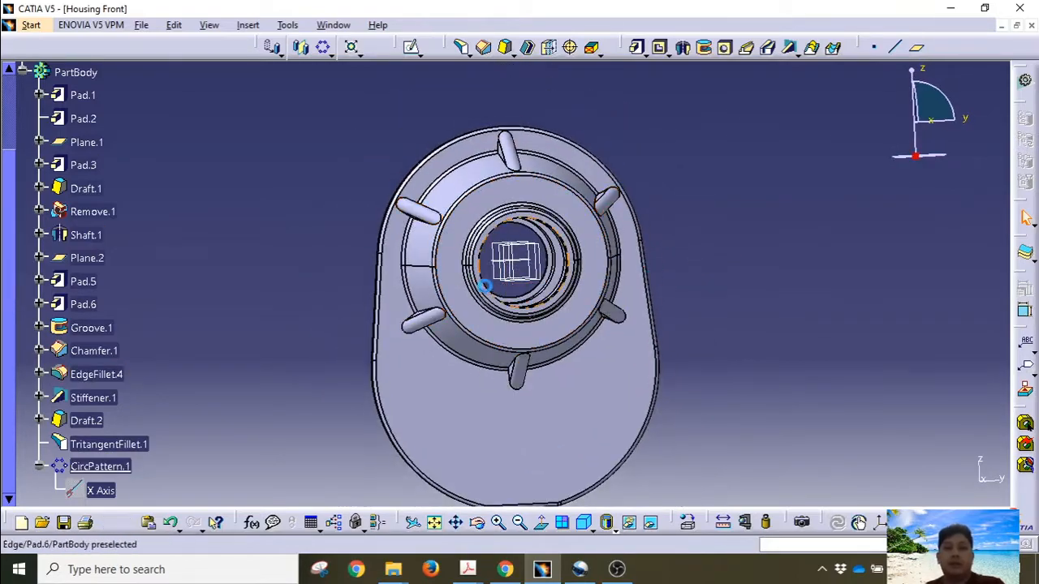
# Open a new sketch on the flange face from which the tapered body and stiffeners rise.
pyautogui.moveTo(482, 285); pyautogui.dragTo(476, 349, button='middle')
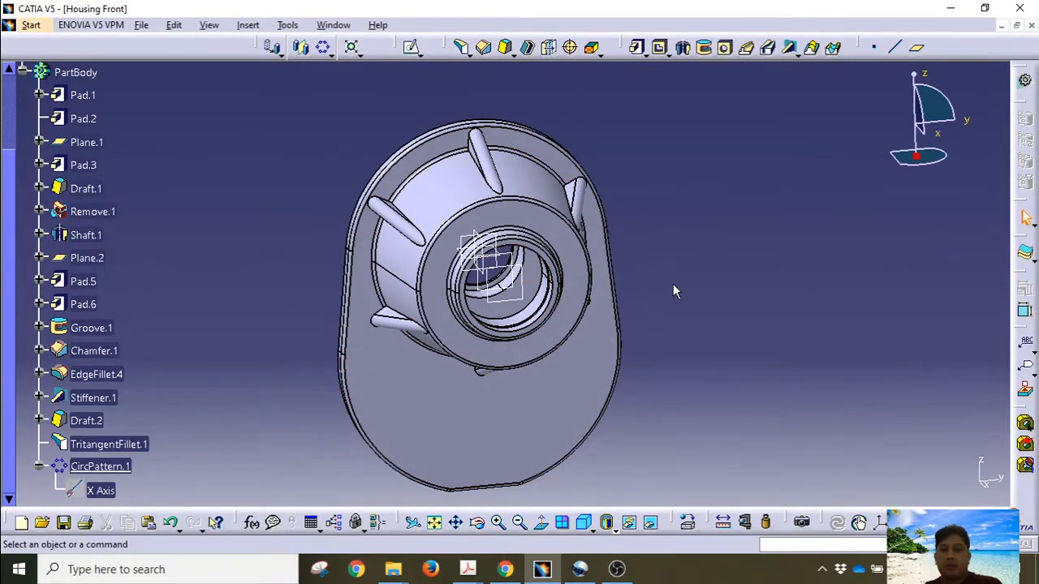
pyautogui.moveTo(673, 290); pyautogui.dragTo(570, 368, button='middle')
pyautogui.moveTo(514, 396); pyautogui.dragTo(528, 240, button='middle')
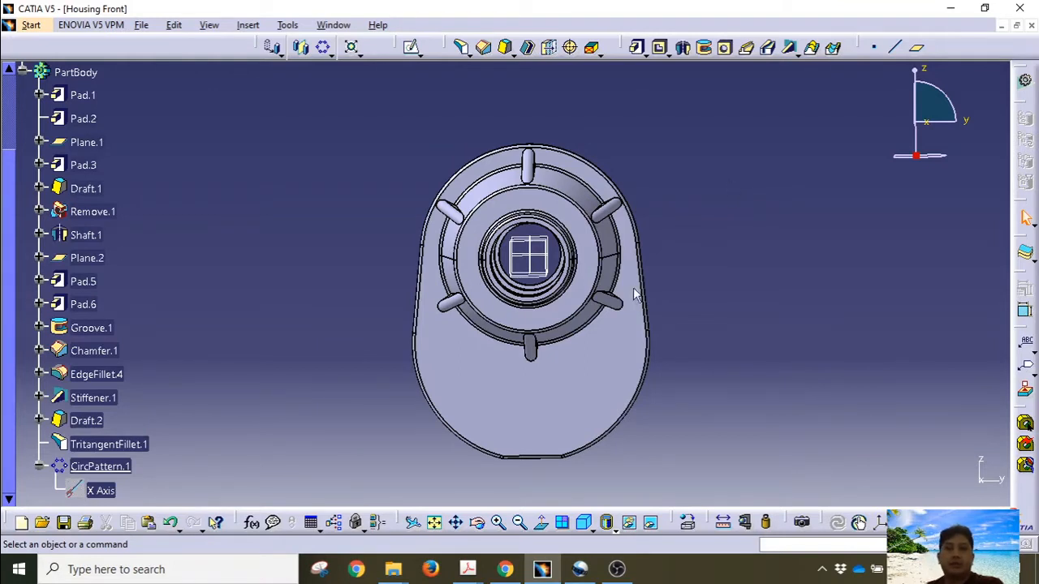
pyautogui.click(576, 381)
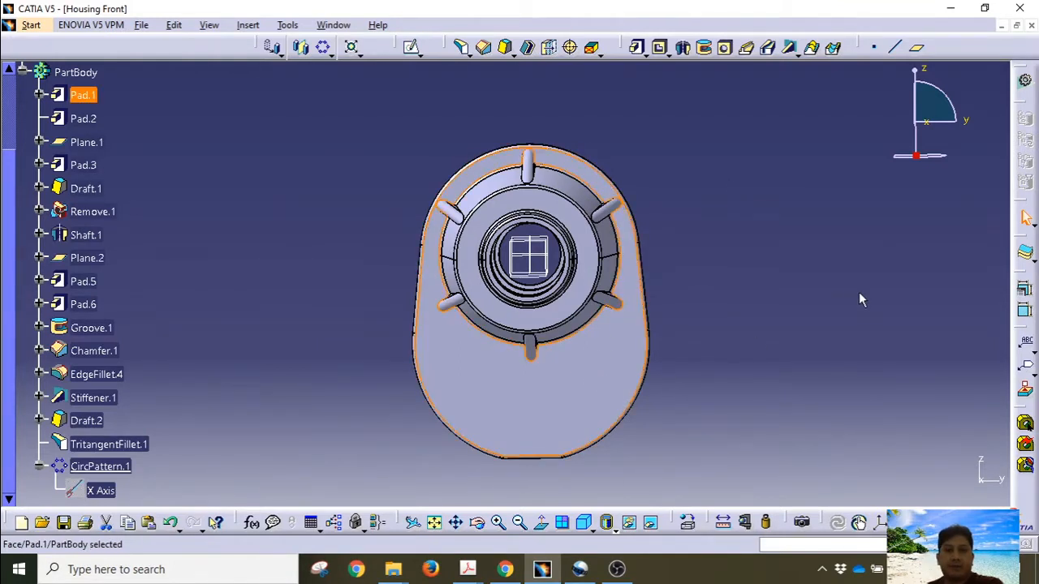
pyautogui.moveTo(774, 318); pyautogui.dragTo(730, 177, button='middle')
pyautogui.moveTo(485, 222); pyautogui.dragTo(557, 363, button='middle')
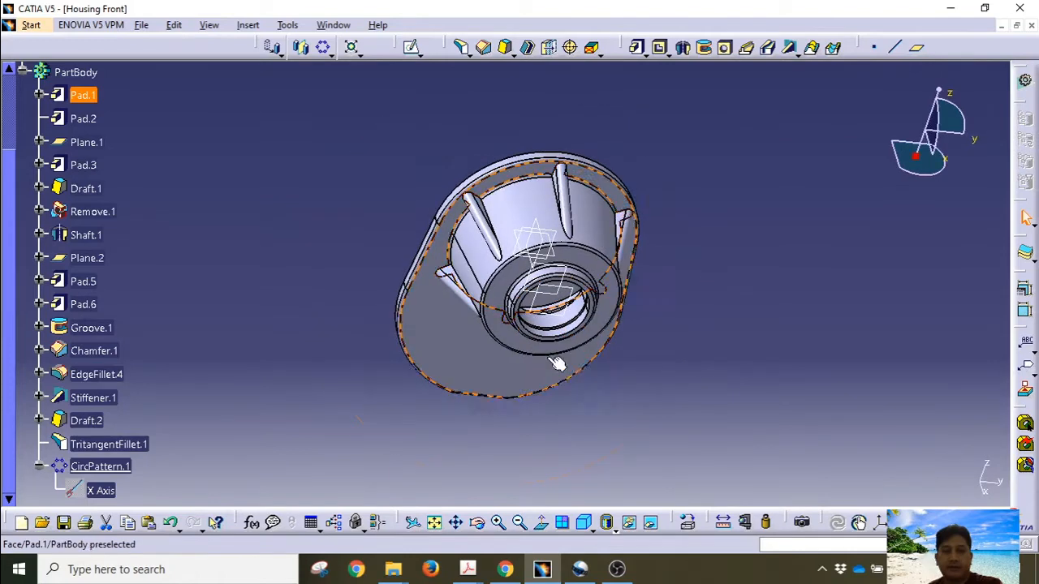
pyautogui.click(408, 48)
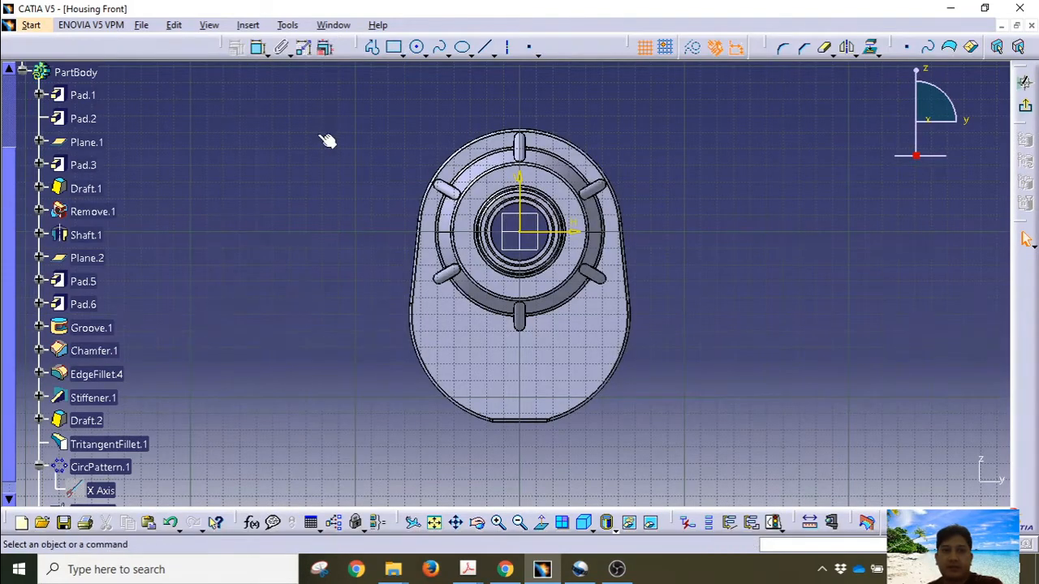
# Sketch a circle about 113 mm in diameter at the origin and another about 123 mm in diameter centred below it on the vertical axis.
pyautogui.click(419, 49)
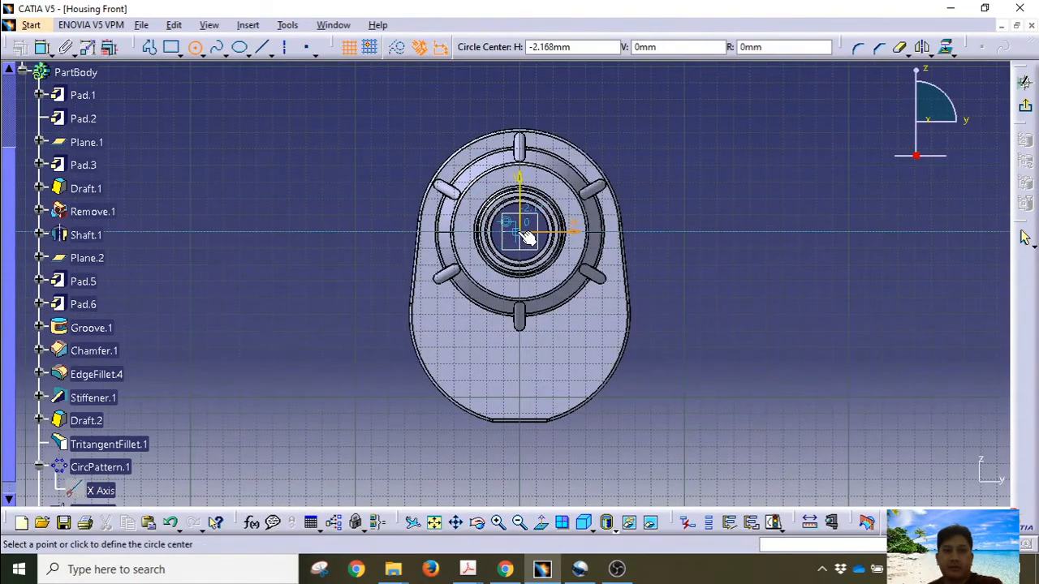
pyautogui.click(599, 301)
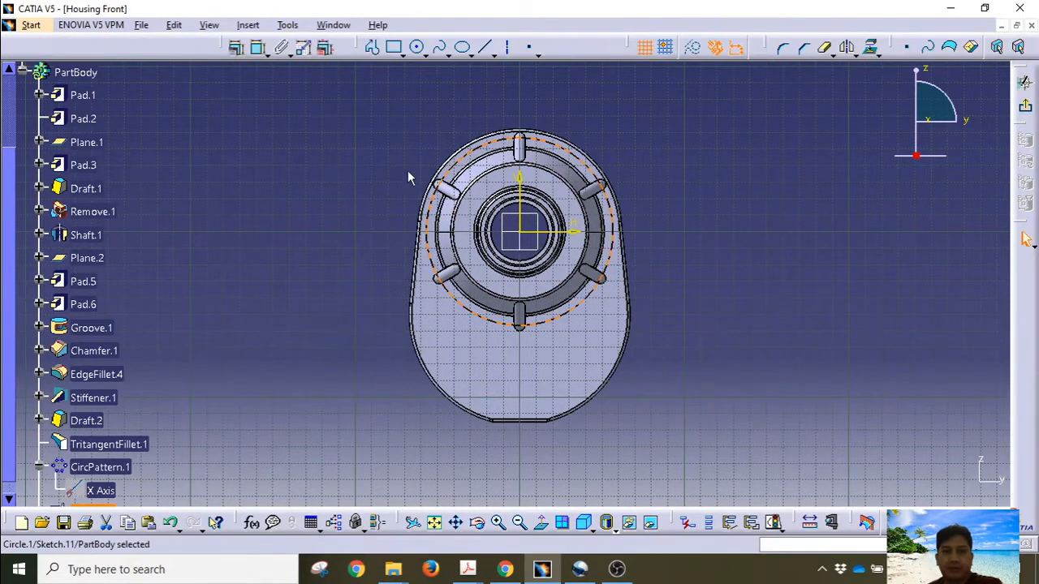
pyautogui.click(416, 49)
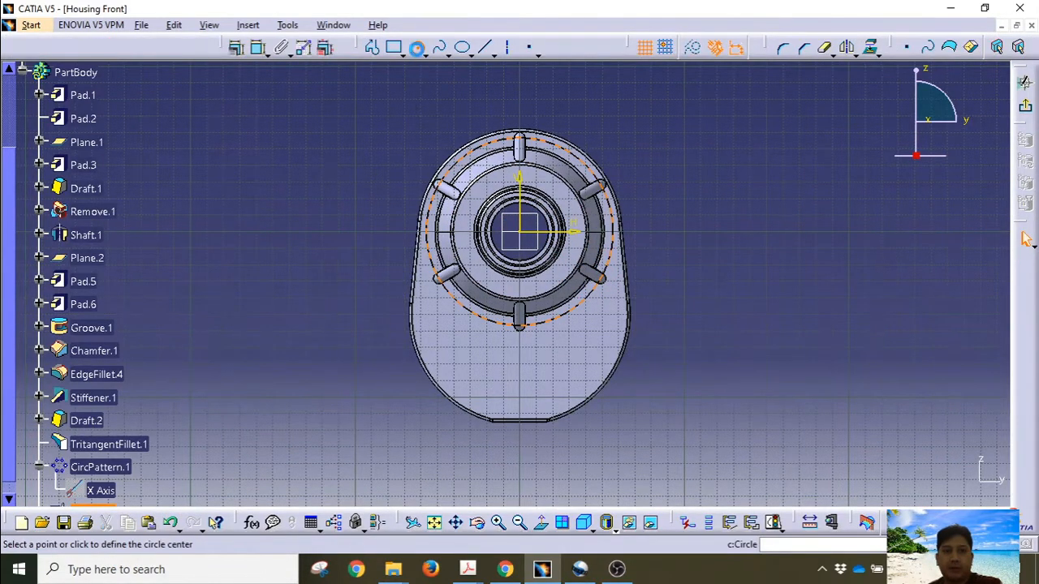
pyautogui.click(523, 290)
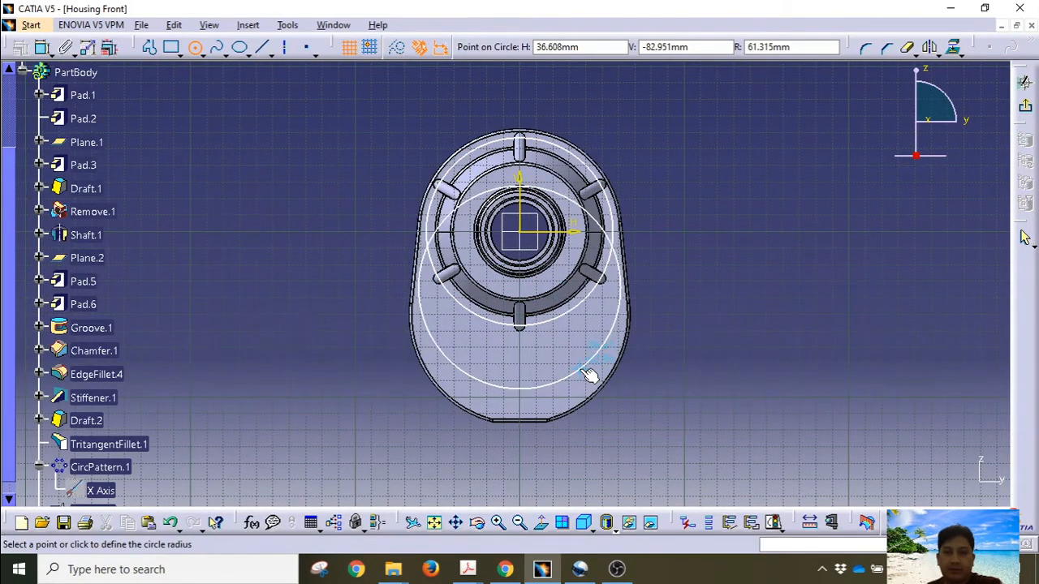
pyautogui.click(591, 372)
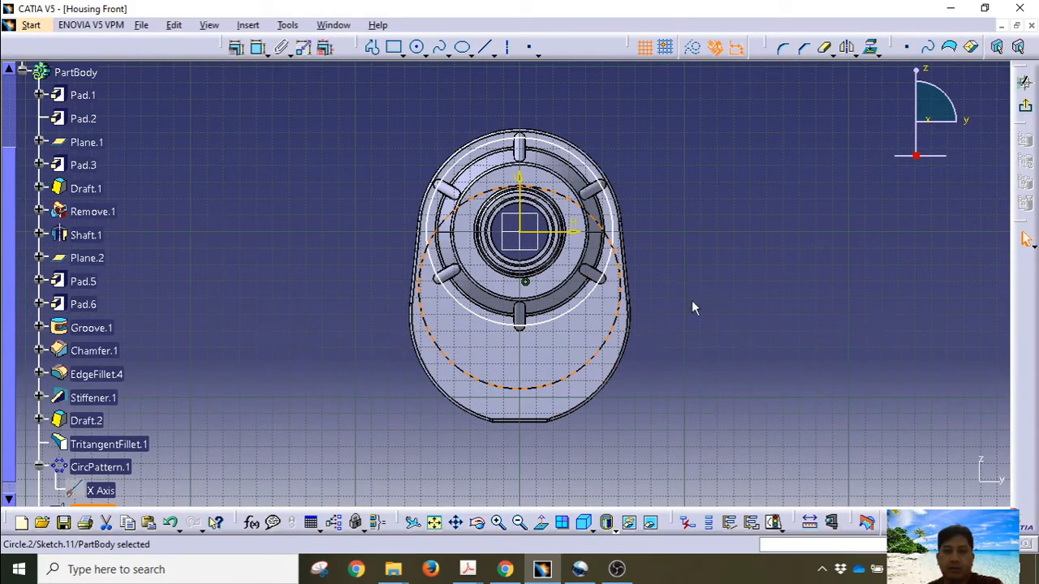
# Dimension the circle centred at the origin with a diameter of 112 mm.
pyautogui.click(573, 159)
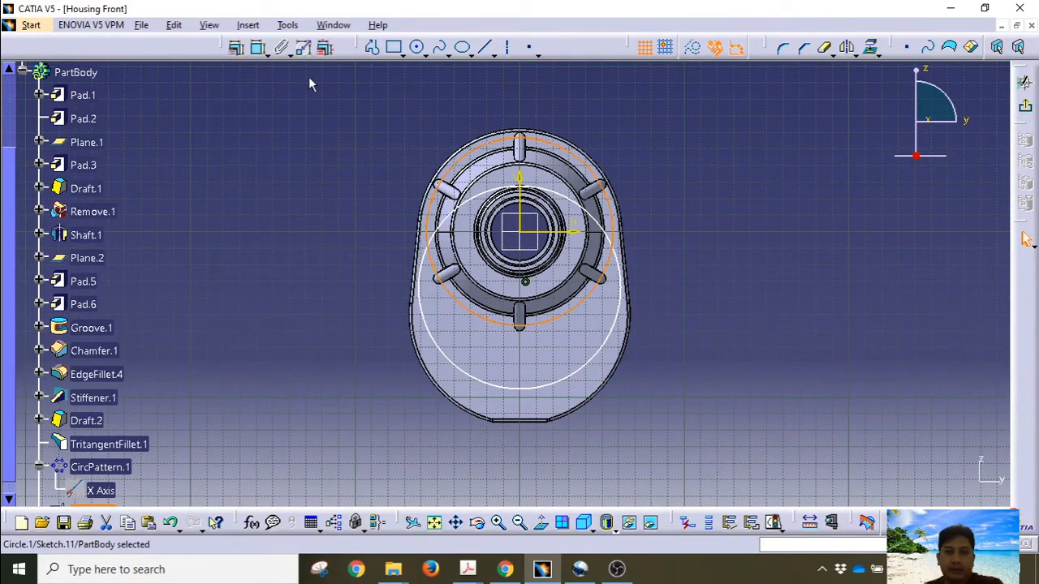
pyautogui.click(258, 56)
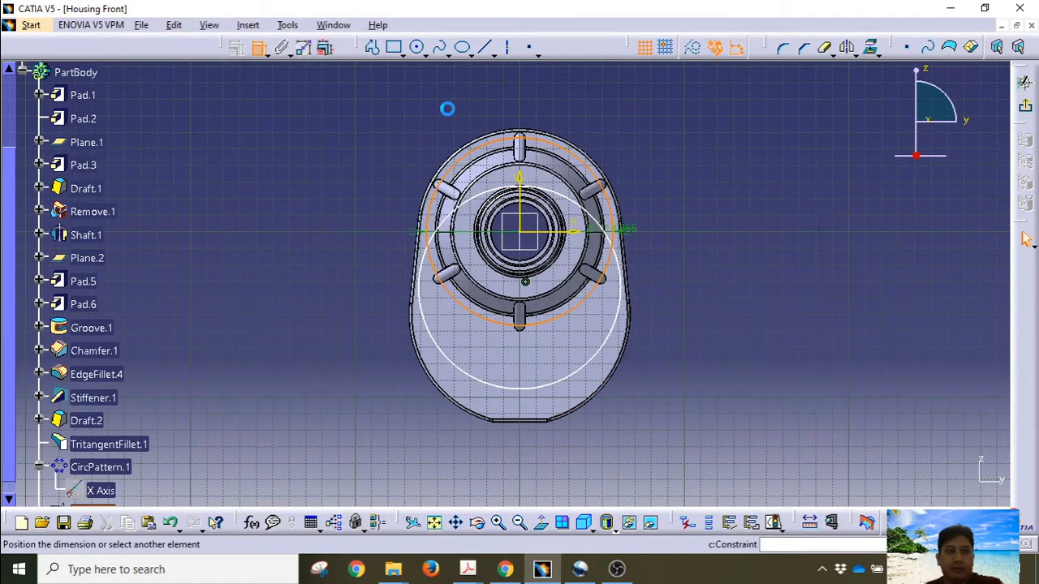
pyautogui.click(665, 142)
pyautogui.doubleClick(665, 143)
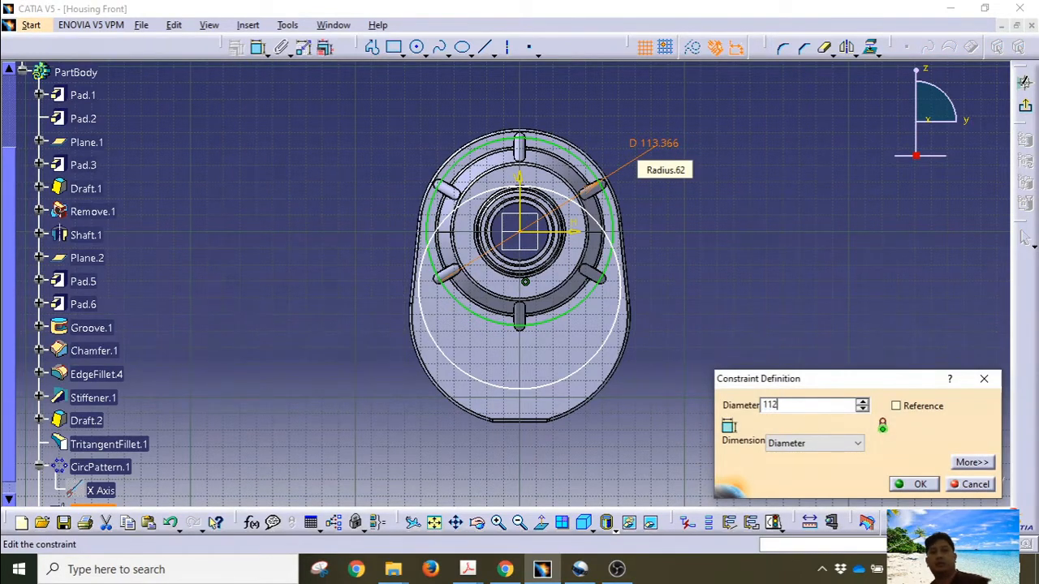
pyautogui.press('Return')
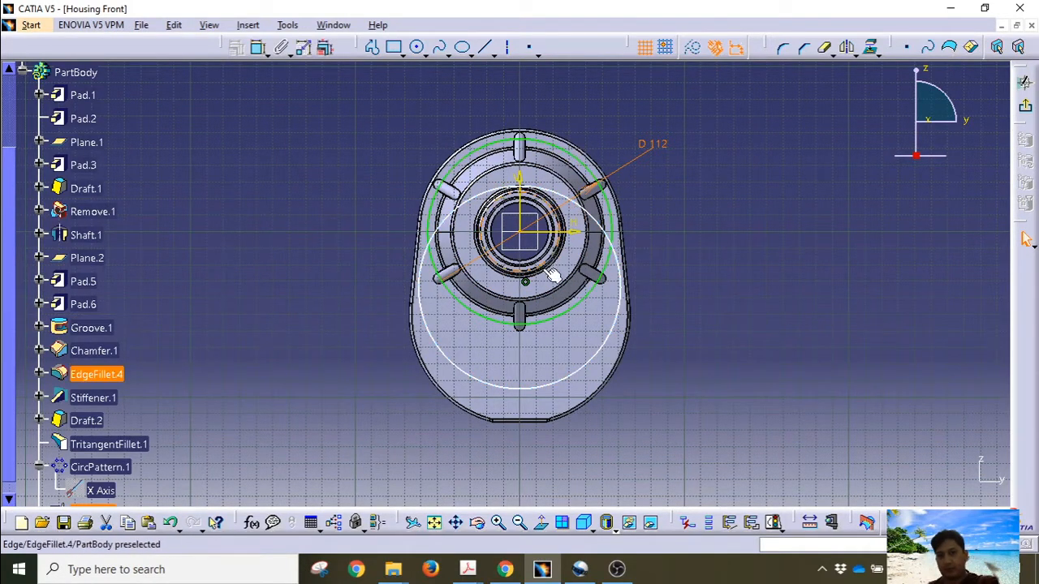
# Constrain the lower circle's centre to lie 50 mm below the horizontal axis.
pyautogui.click(535, 321)
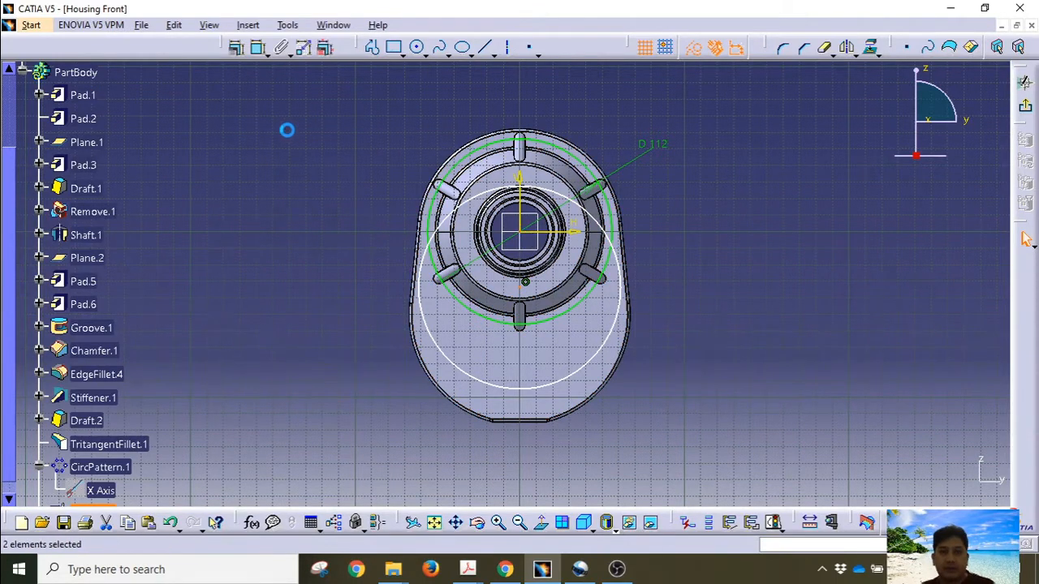
pyautogui.click(260, 57)
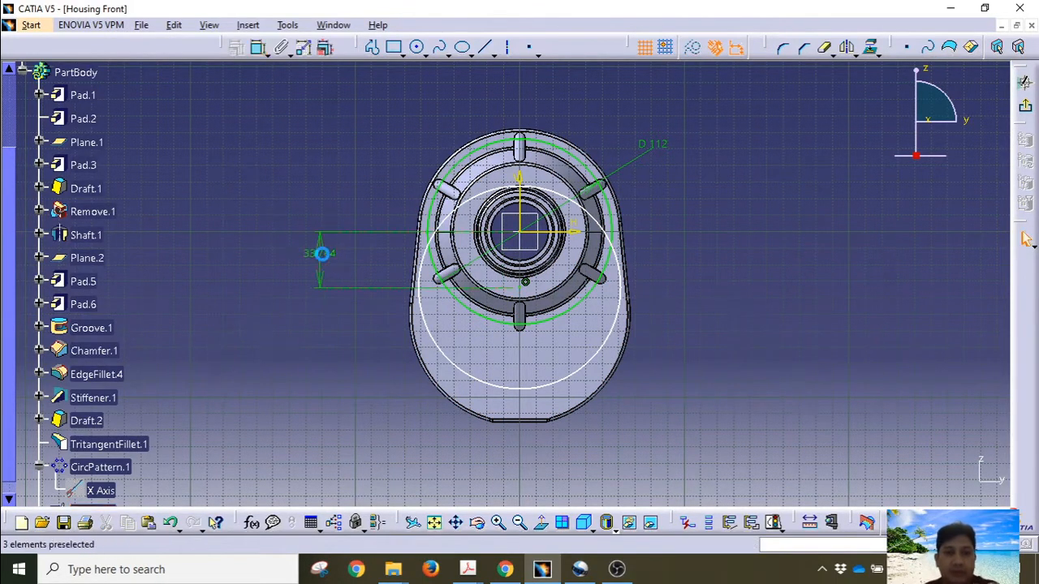
pyautogui.doubleClick(321, 253)
pyautogui.write('50')
pyautogui.press('Return')
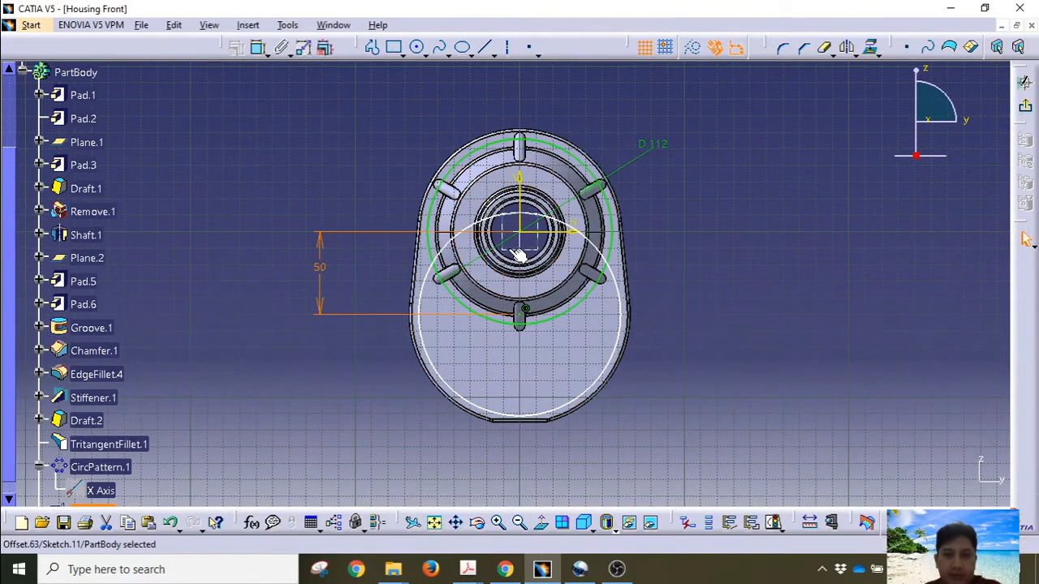
# Dimension the lower circle with a diameter of 122 mm.
pyautogui.click(612, 279)
pyautogui.click(260, 47)
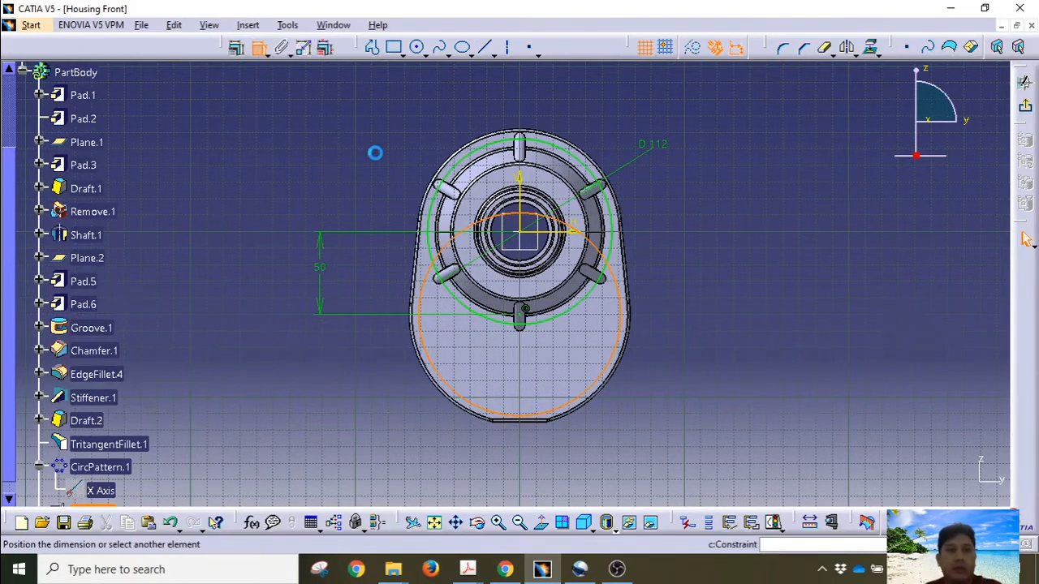
pyautogui.click(673, 348)
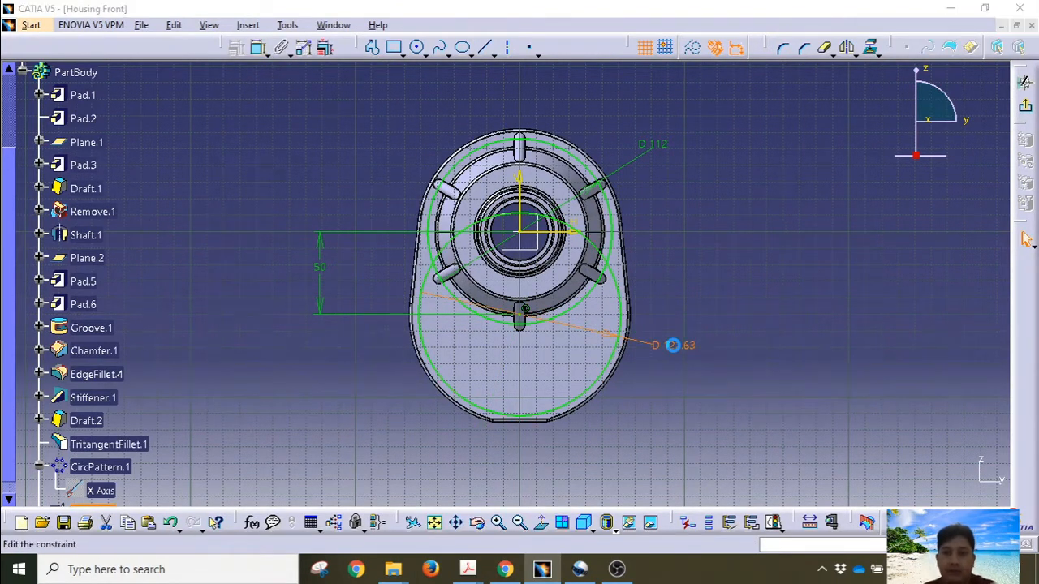
pyautogui.doubleClick(676, 350)
pyautogui.press('Return')
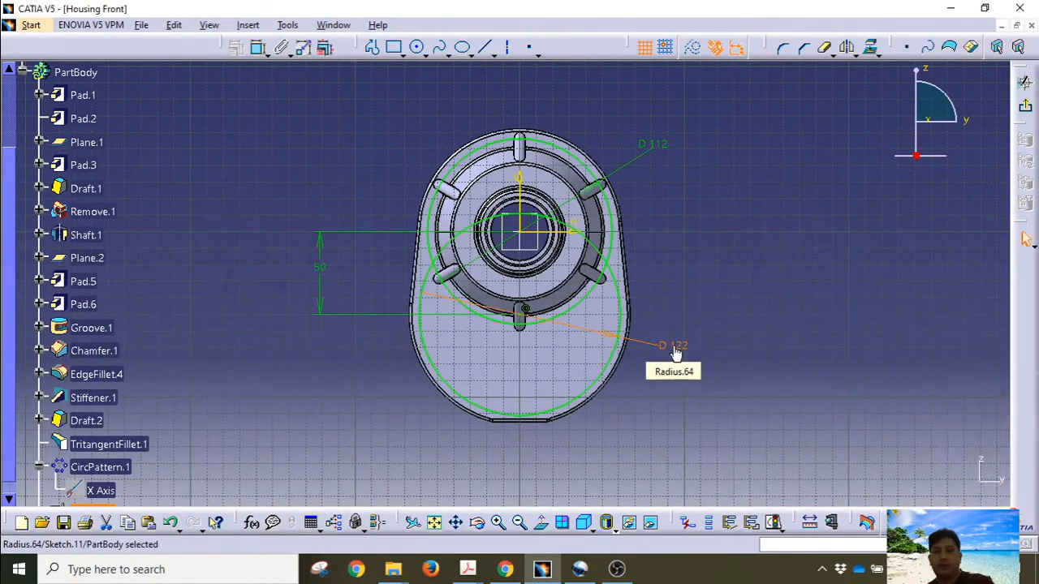
pyautogui.click(681, 399)
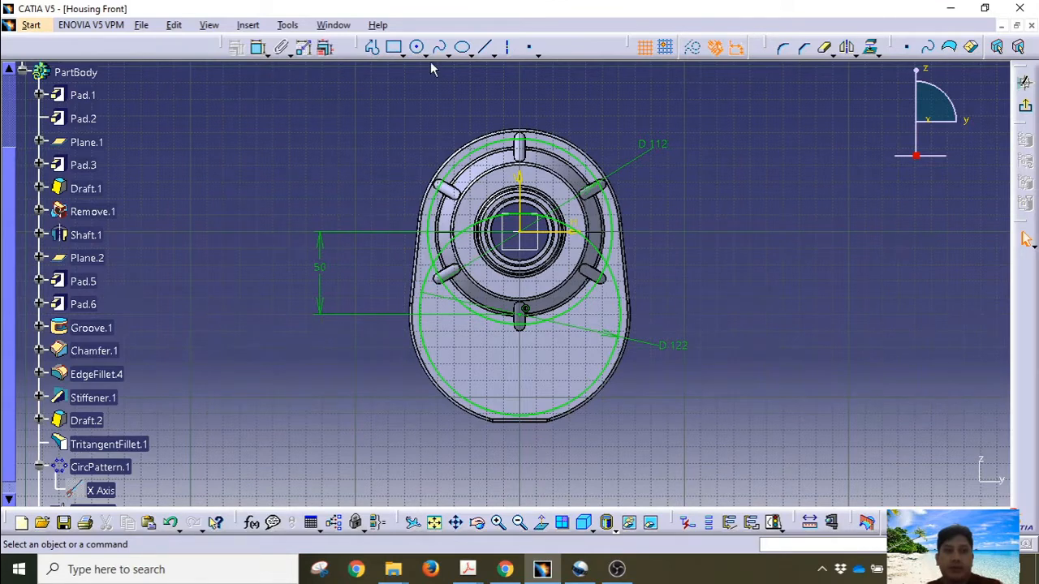
# Sketch two lines from the origin to the 112 mm circle, one at about 64° and one horizontal to the right.
pyautogui.click(484, 47)
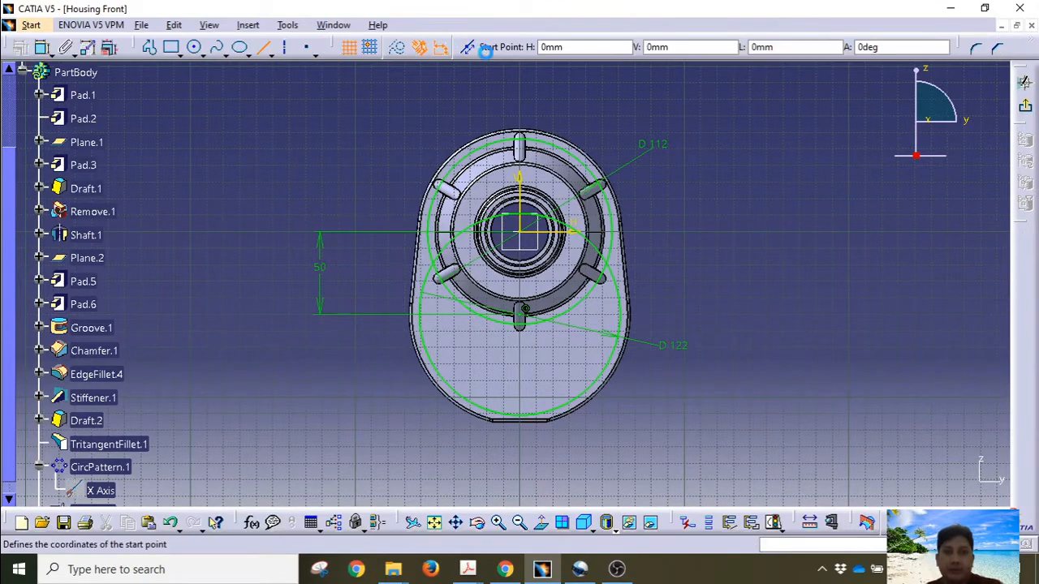
pyautogui.click(527, 237)
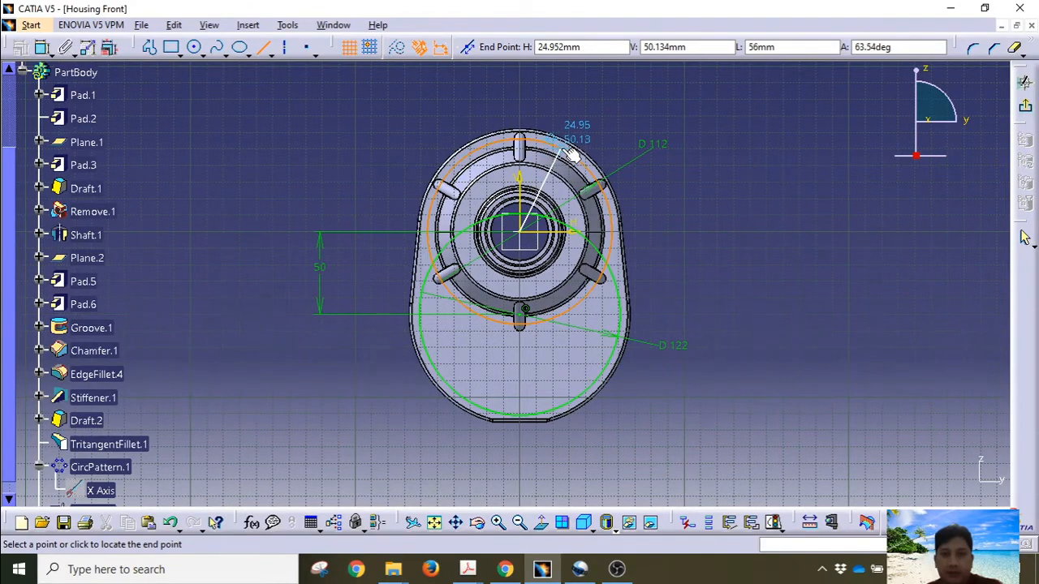
pyautogui.click(568, 147)
pyautogui.click(484, 47)
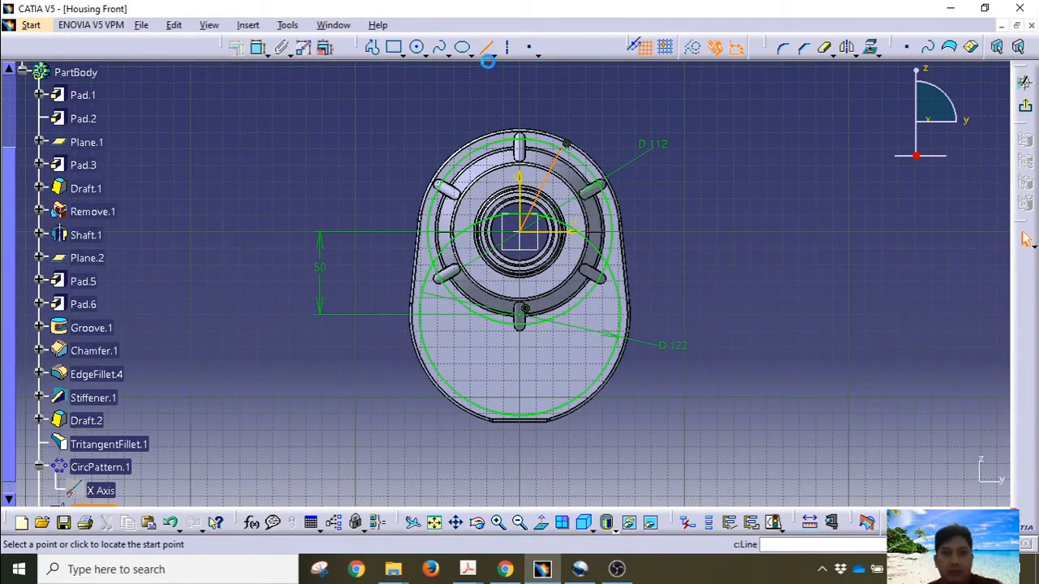
pyautogui.click(528, 237)
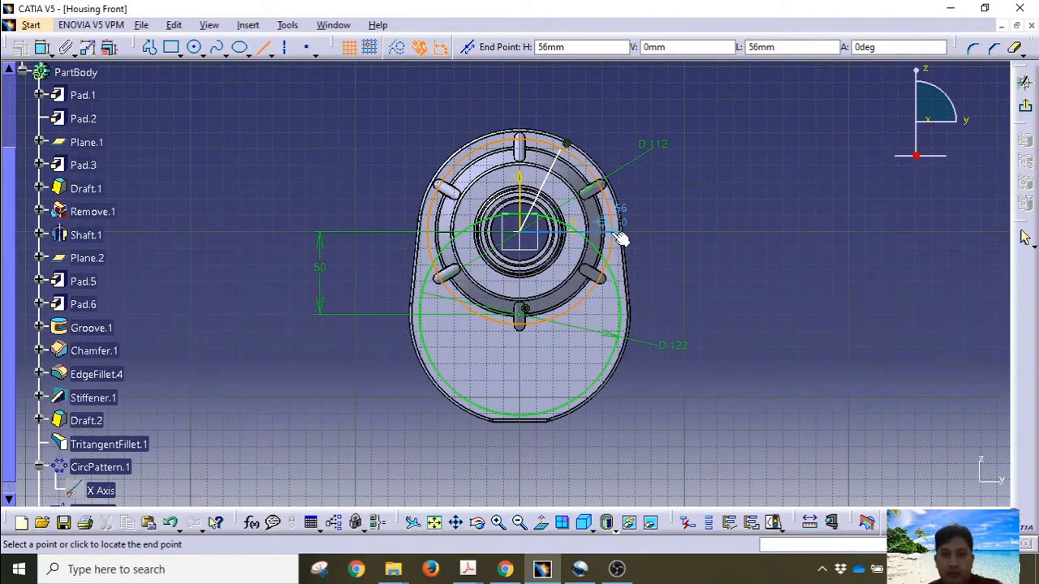
pyautogui.click(620, 234)
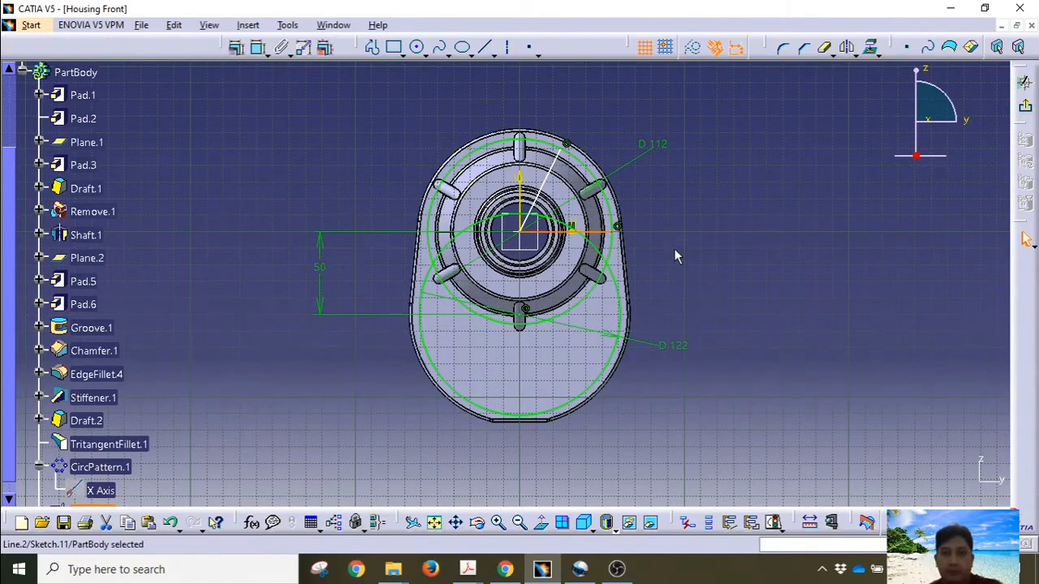
# Sketch two lines from the lower circle's centre to its circumference, one at about 290° and one horizontal to the right.
pyautogui.click(485, 47)
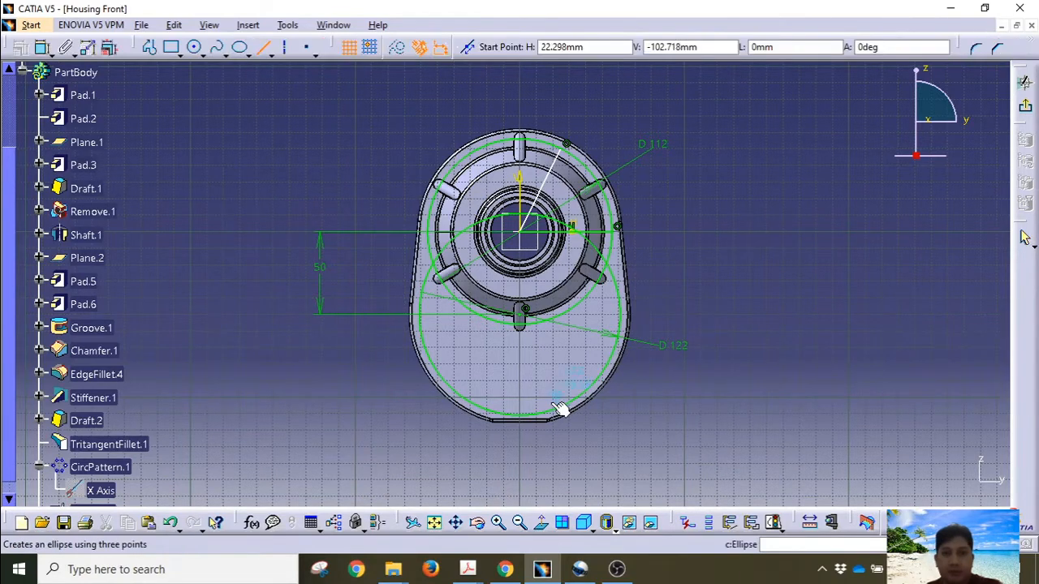
pyautogui.click(523, 317)
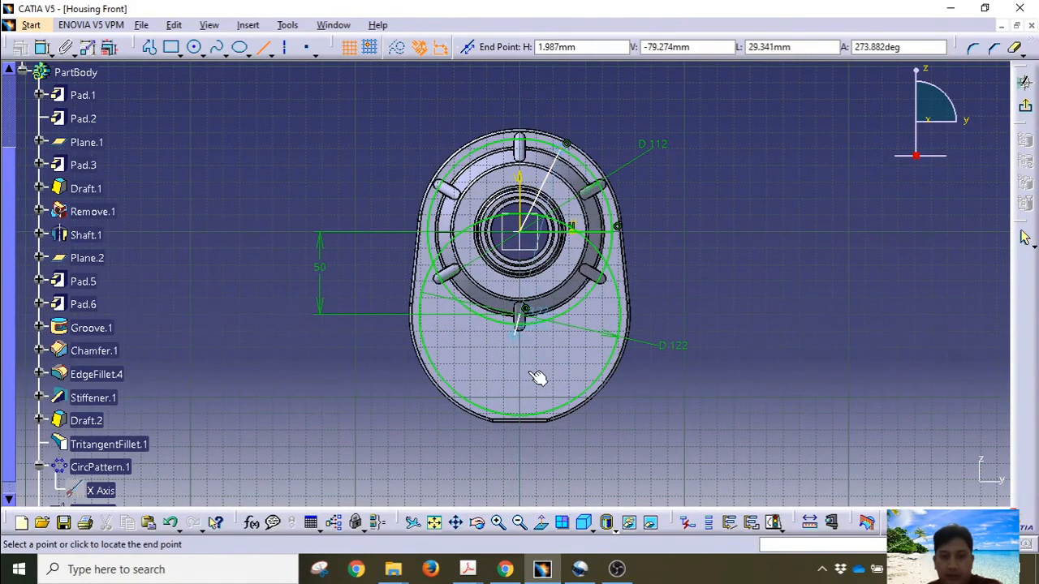
pyautogui.click(559, 404)
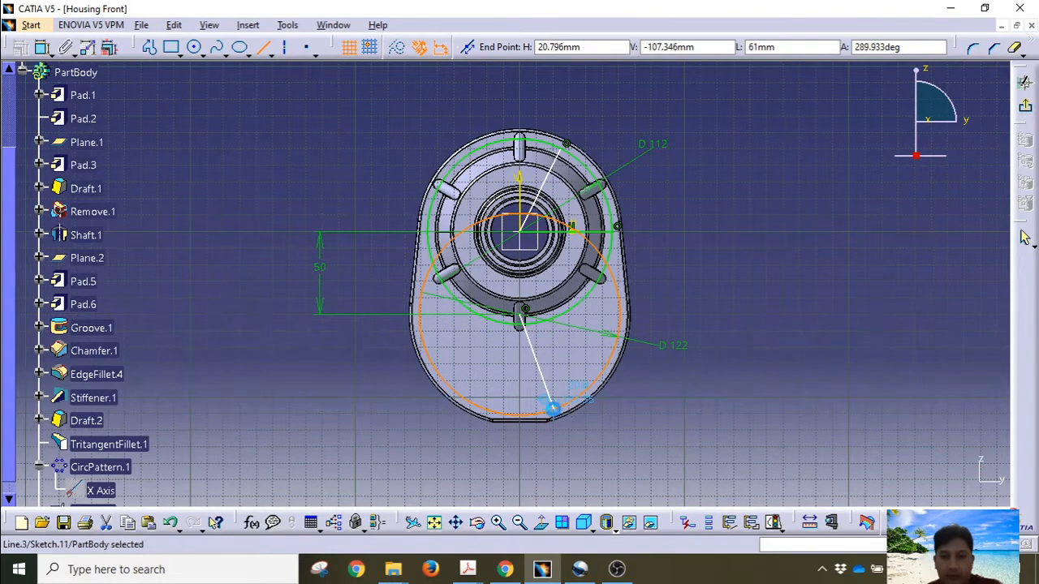
pyautogui.click(485, 47)
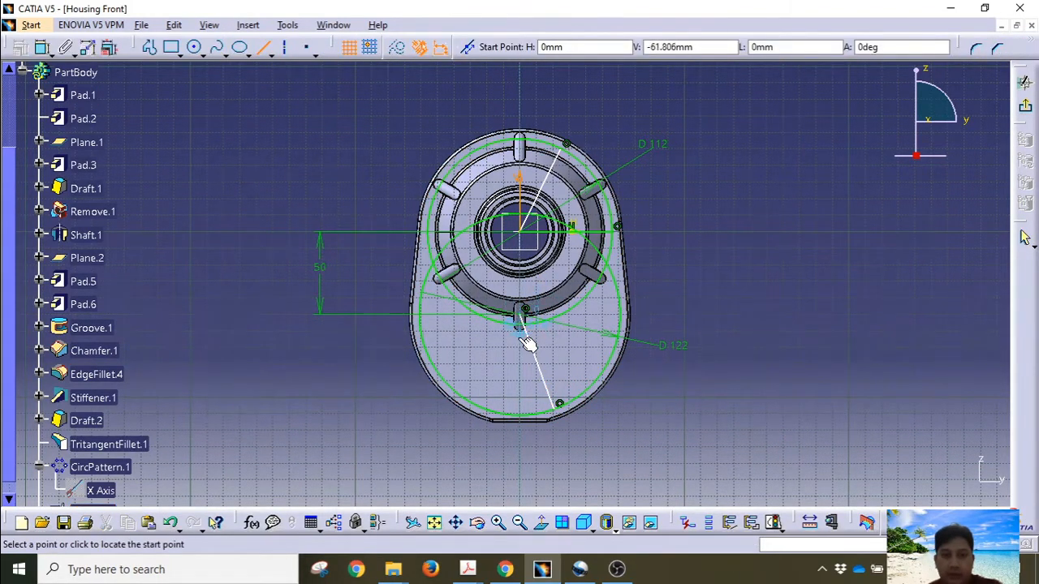
pyautogui.click(625, 313)
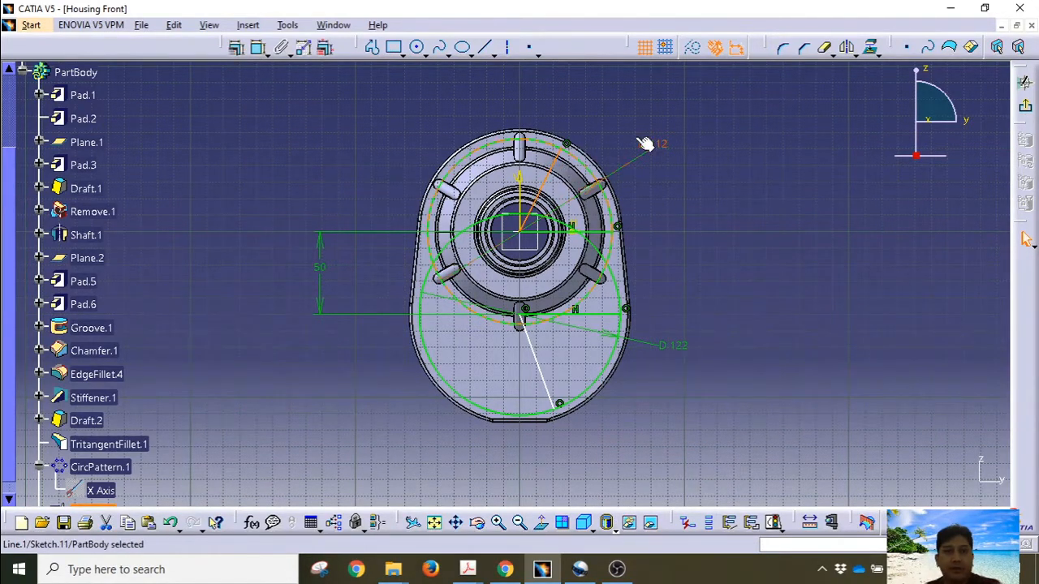
# Constrain the angle between the upper slanted line and the vertical axis to 30°.
pyautogui.click(567, 168)
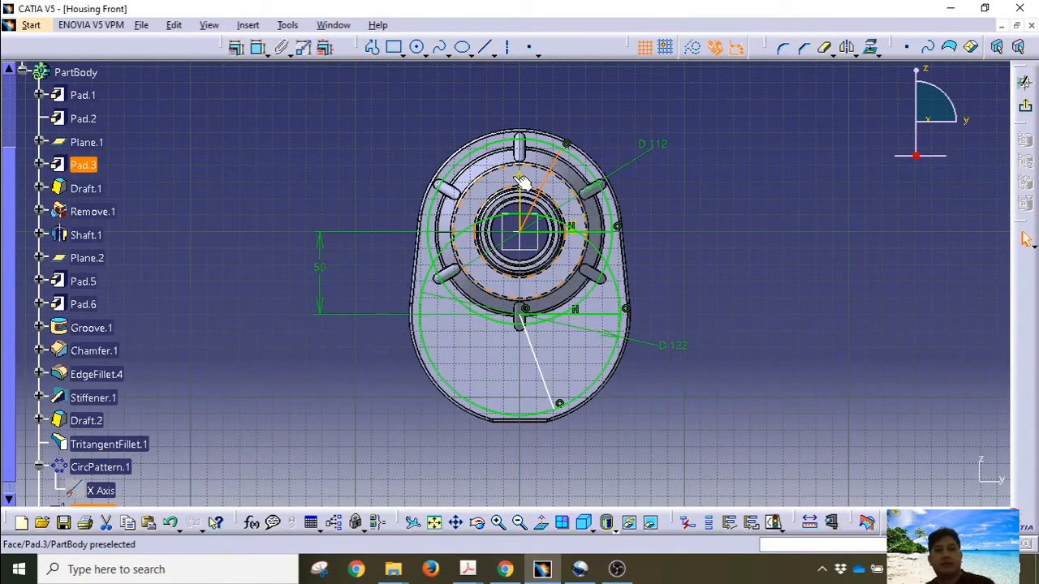
pyautogui.click(302, 47)
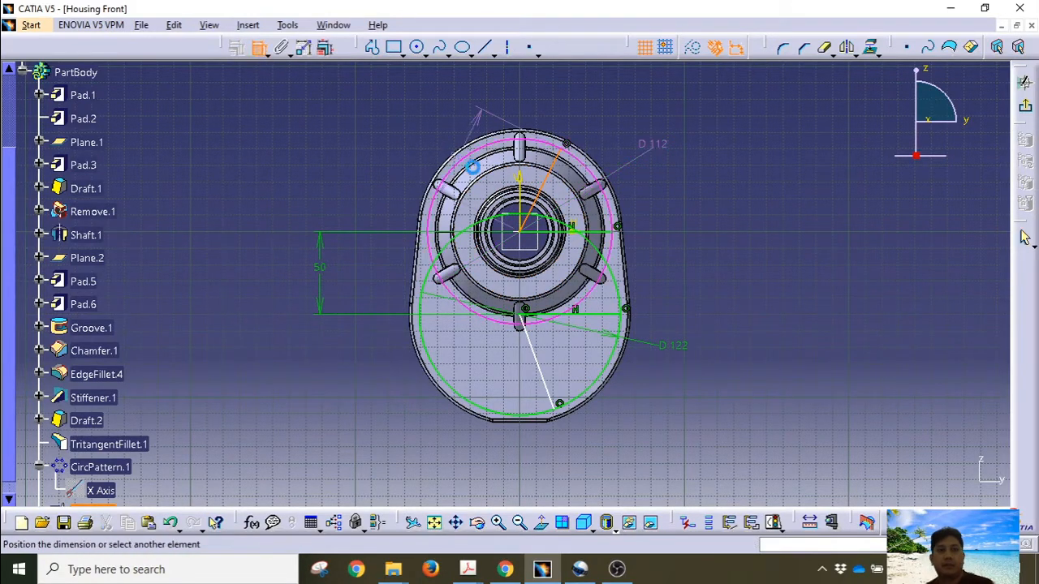
pyautogui.click(521, 184)
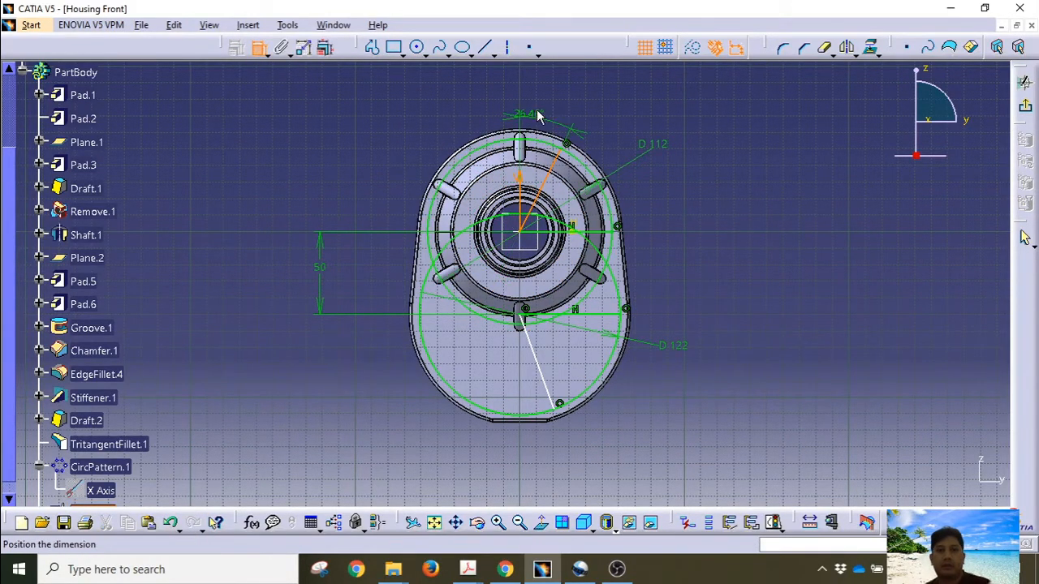
pyautogui.click(557, 111)
pyautogui.doubleClick(552, 101)
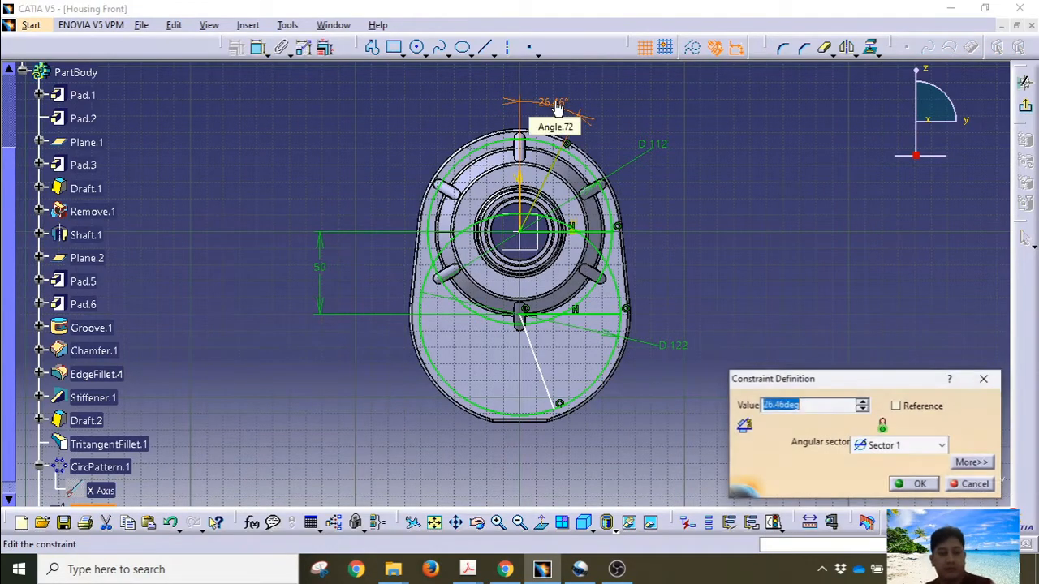
pyautogui.write('30')
pyautogui.press('Return')
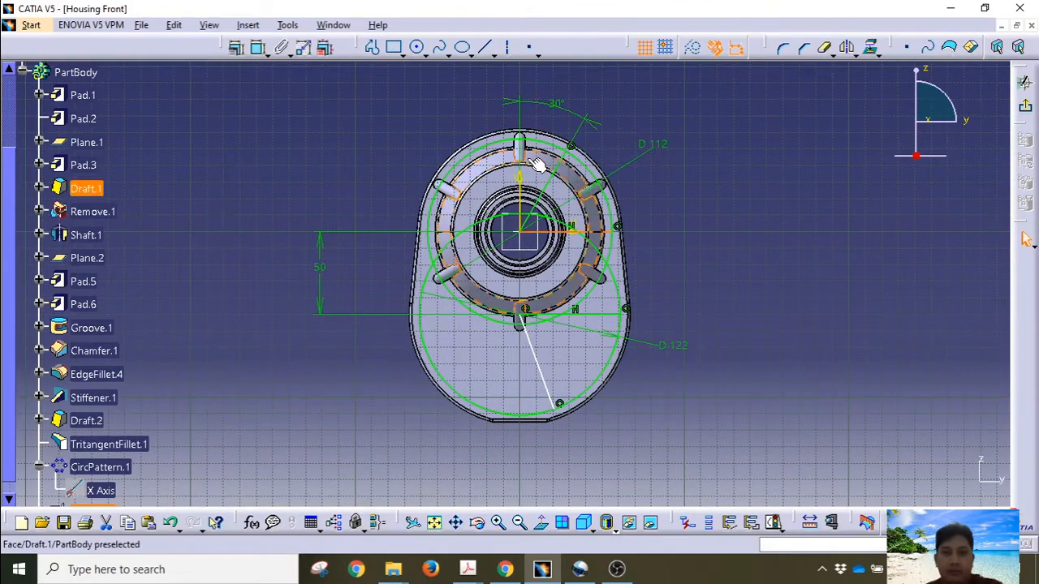
# Constrain the angle between the lower slanted line and the vertical axis to 20°.
pyautogui.click(539, 370)
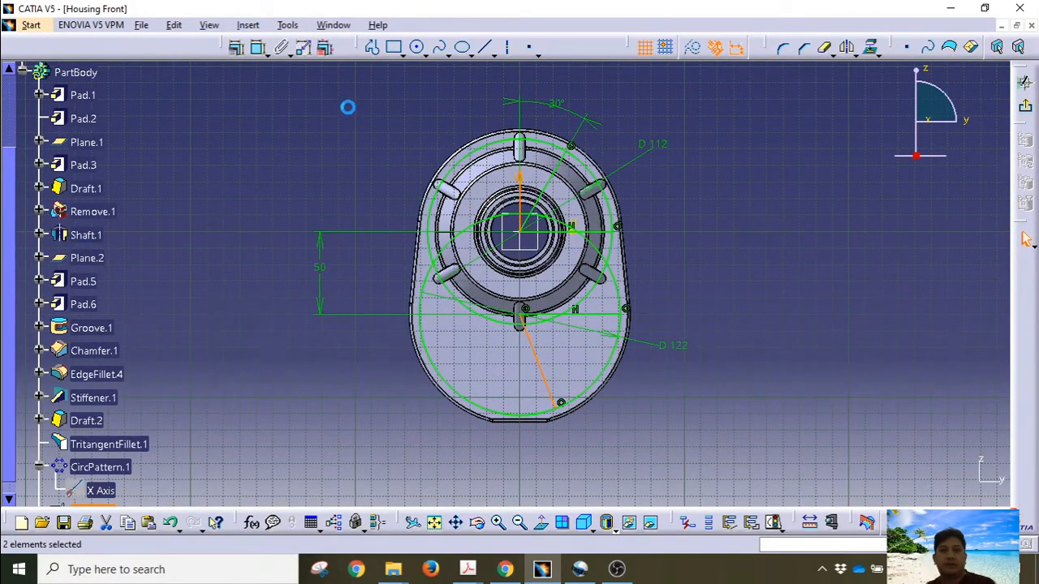
pyautogui.click(257, 46)
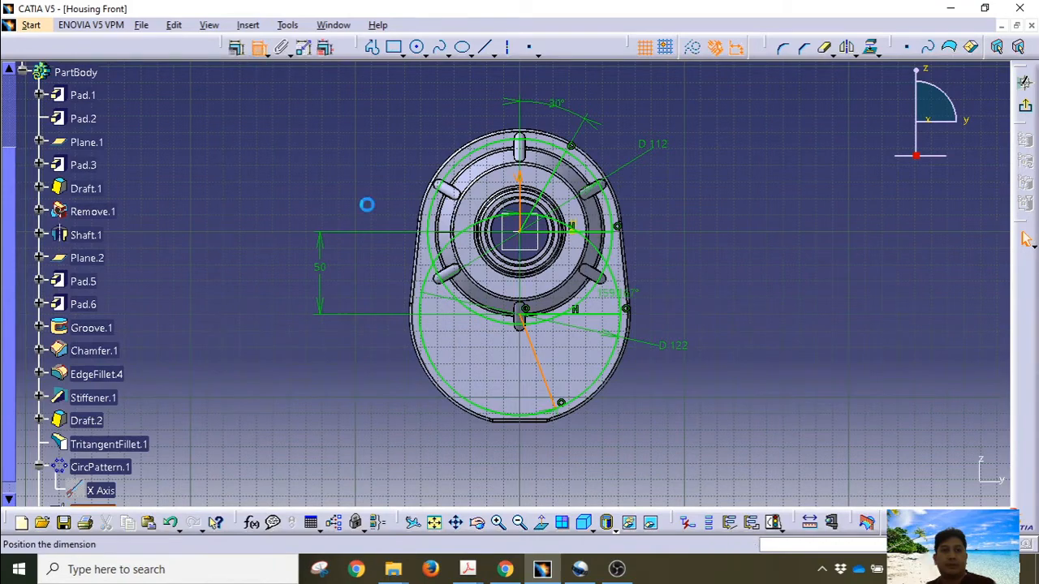
pyautogui.click(542, 450)
pyautogui.doubleClick(545, 452)
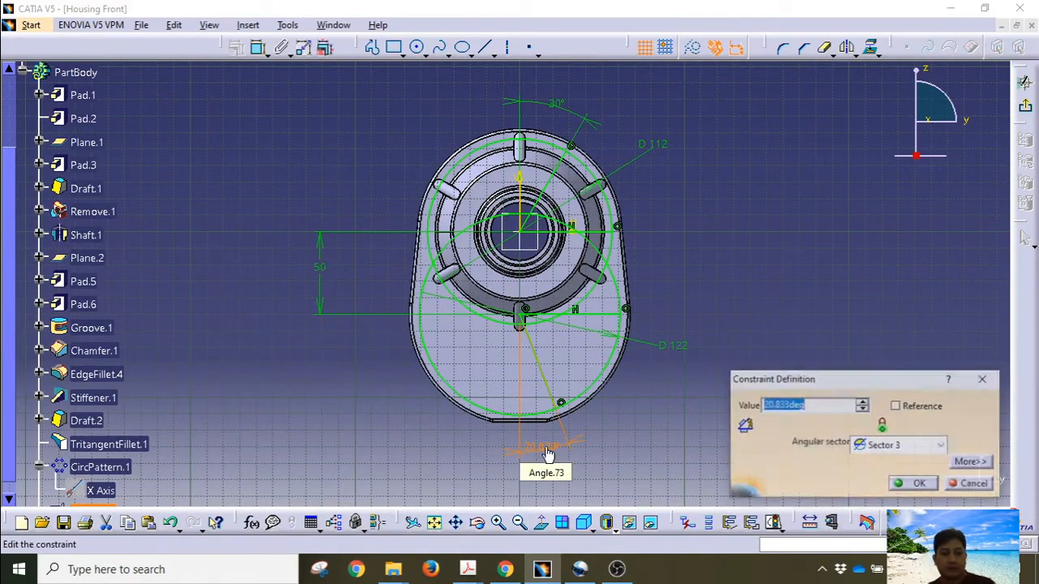
pyautogui.write('20')
pyautogui.press('Return')
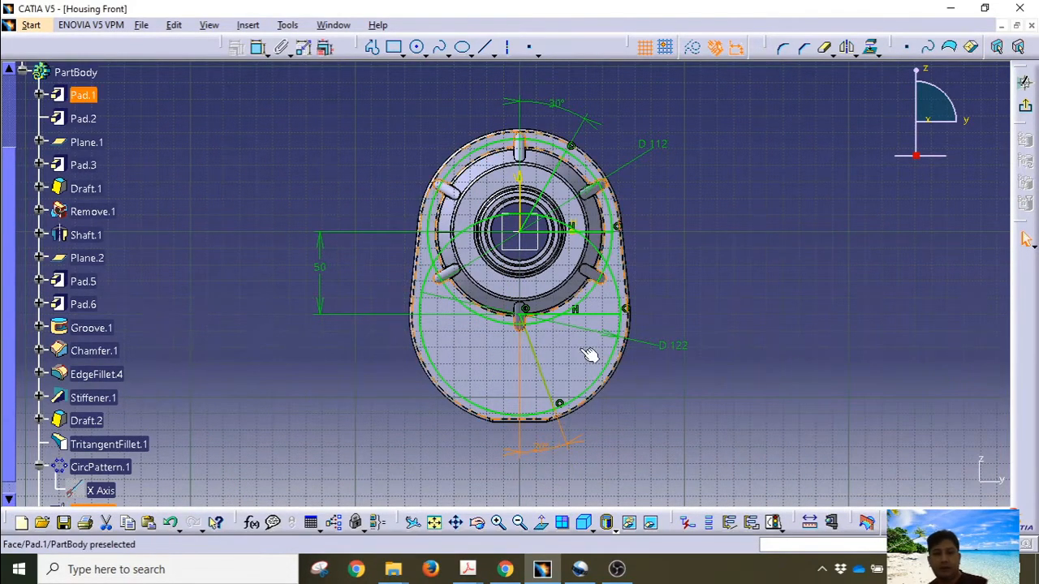
# Add an angle constraint of 70° between the lower circle's horizontal line and the vertical axis.
pyautogui.click(600, 312)
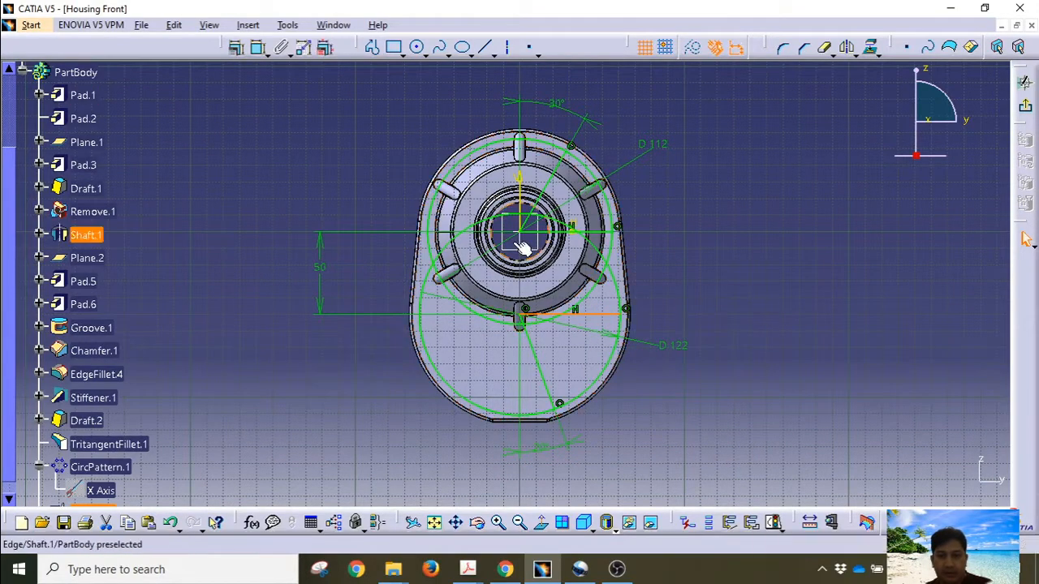
pyautogui.keyDown('ctrl'); pyautogui.click(517, 178); pyautogui.keyUp('ctrl')
pyautogui.click(258, 47)
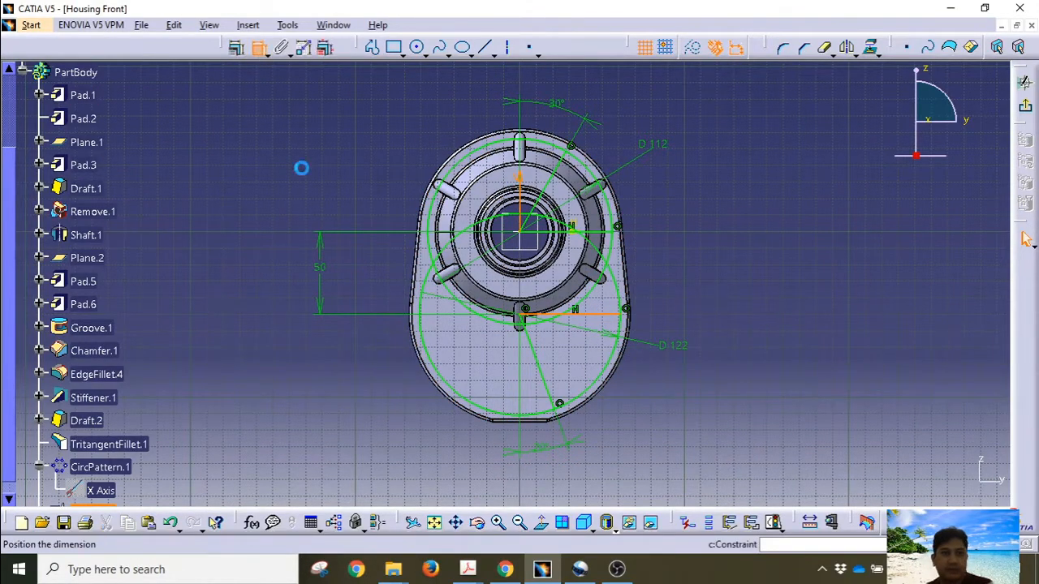
pyautogui.click(633, 415)
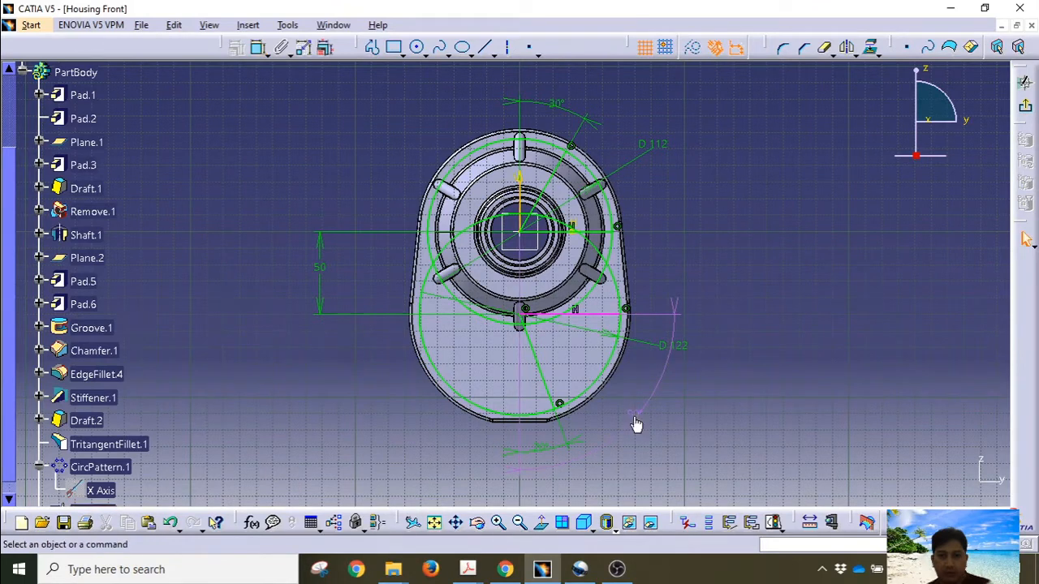
pyautogui.doubleClick(636, 415)
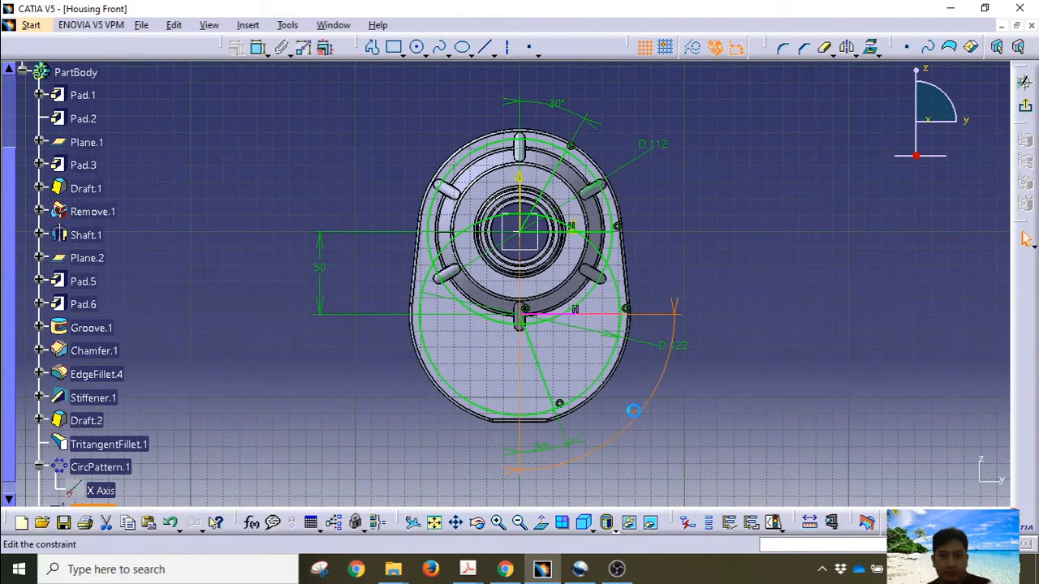
pyautogui.press('Return')
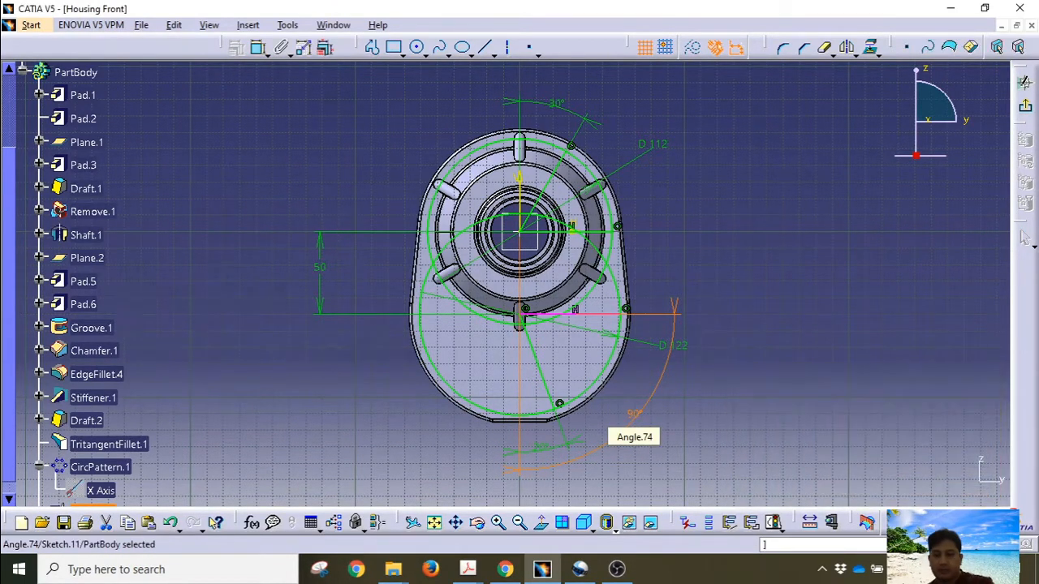
# Try deleting the coincidence of the lower horizontal line's end with the 122 mm circle and the line's horizontal constraint.
pyautogui.keyDown('ctrl'); pyautogui.moveTo(634, 371); pyautogui.dragTo(645, 316, button='middle'); pyautogui.keyUp('ctrl')
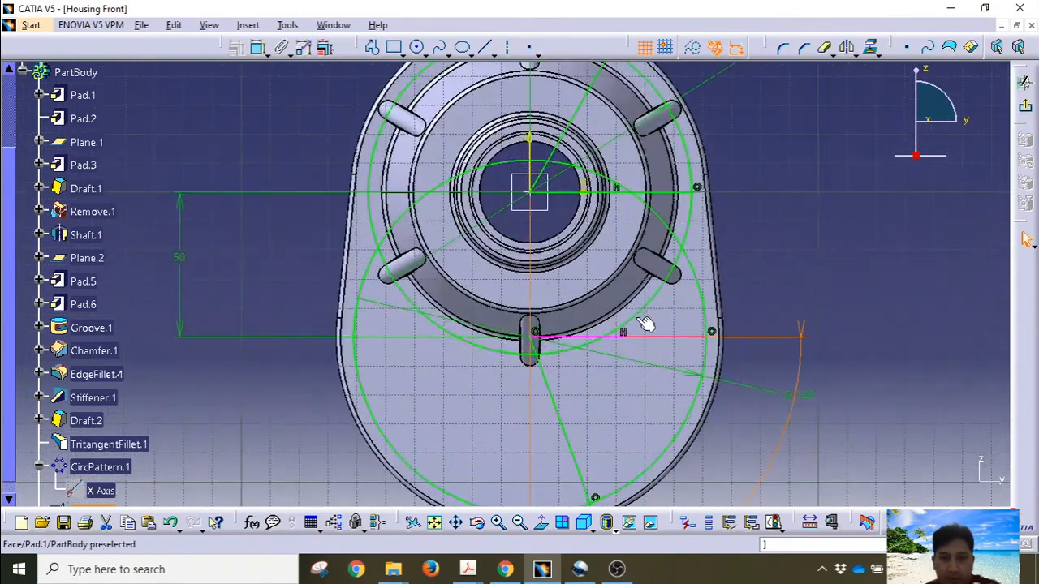
pyautogui.click(712, 336)
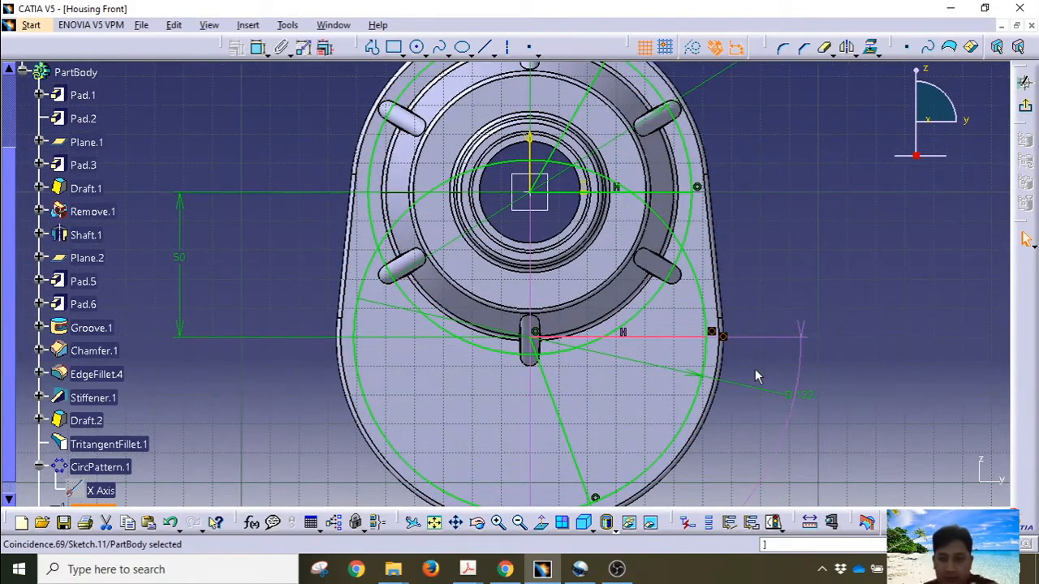
pyautogui.press('Delete')
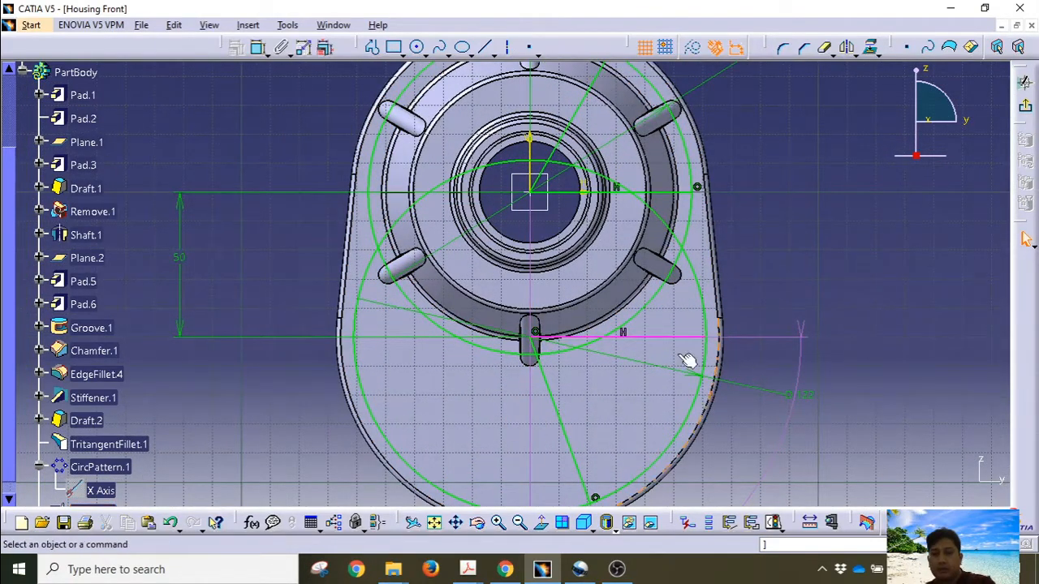
pyautogui.click(773, 337)
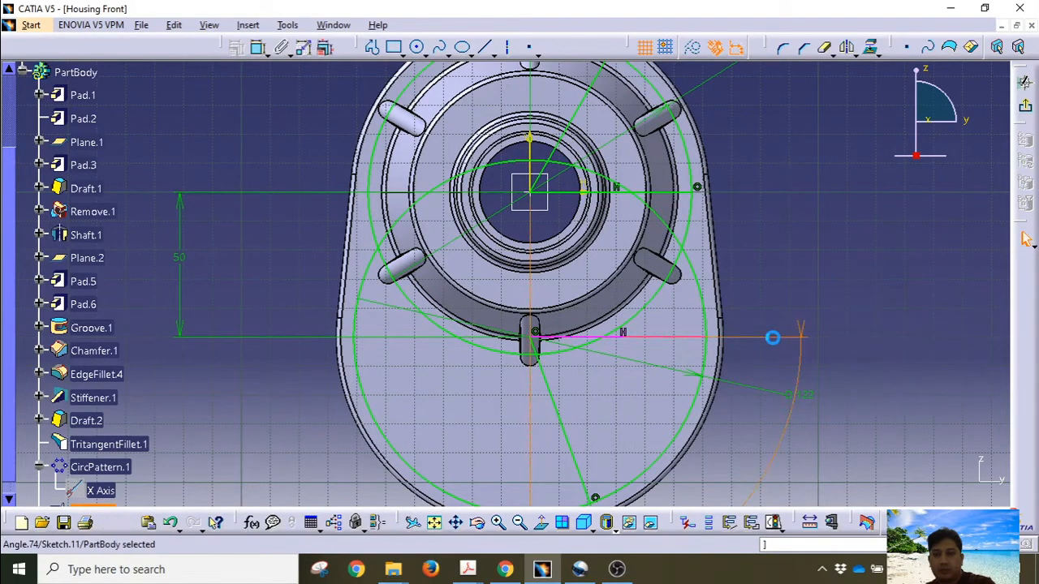
pyautogui.click(625, 330)
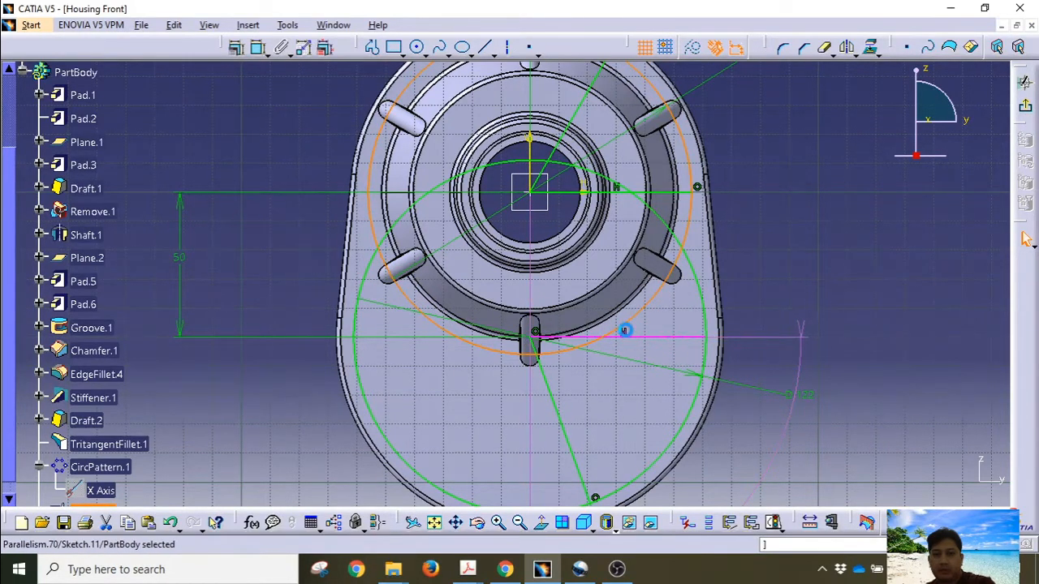
pyautogui.press('Delete')
pyautogui.moveTo(772, 364); pyautogui.dragTo(762, 275, button='middle')
# Undo the deletions of the lower line's coincidence and horizontal constraints.
pyautogui.hotkey('ctrl', 'z')
pyautogui.hotkey('ctrl', 'z')
pyautogui.hotkey('ctrl', 'z')
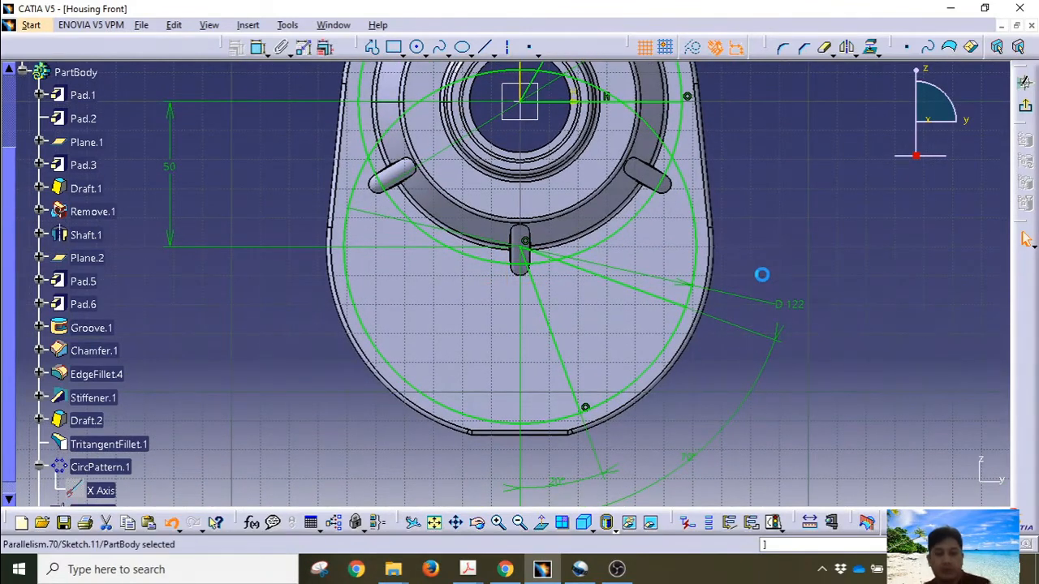
# Delete only the horizontal constraint on the lower circle's horizontal line, keeping its end coincident with the 122 mm circle.
pyautogui.click(613, 241)
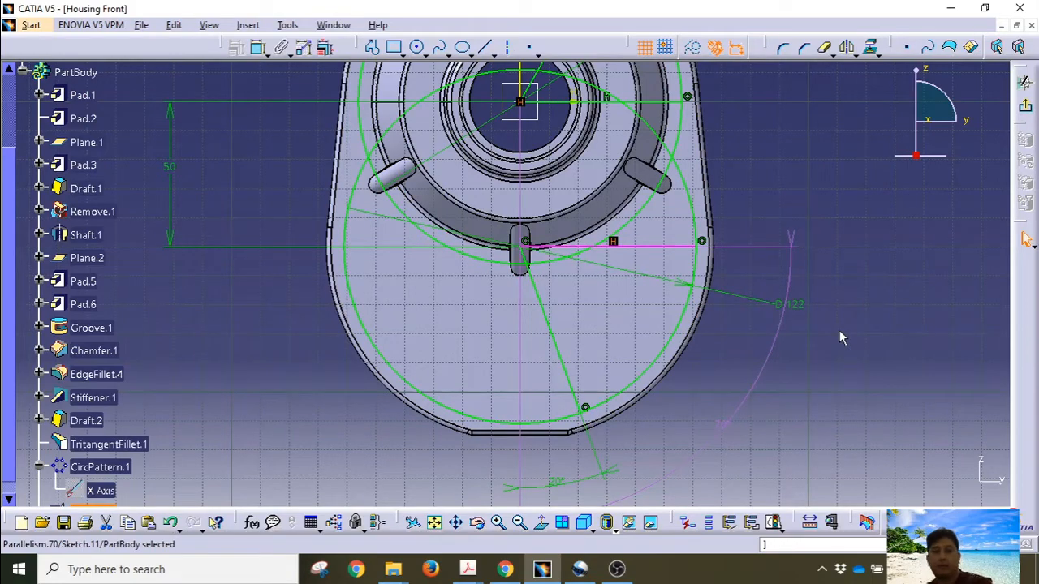
pyautogui.press('Delete')
pyautogui.moveTo(794, 295)
pyautogui.mouseDown(button='middle')
pyautogui.moveTo(804, 413)
pyautogui.moveTo(809, 301)
pyautogui.mouseUp(button='middle')
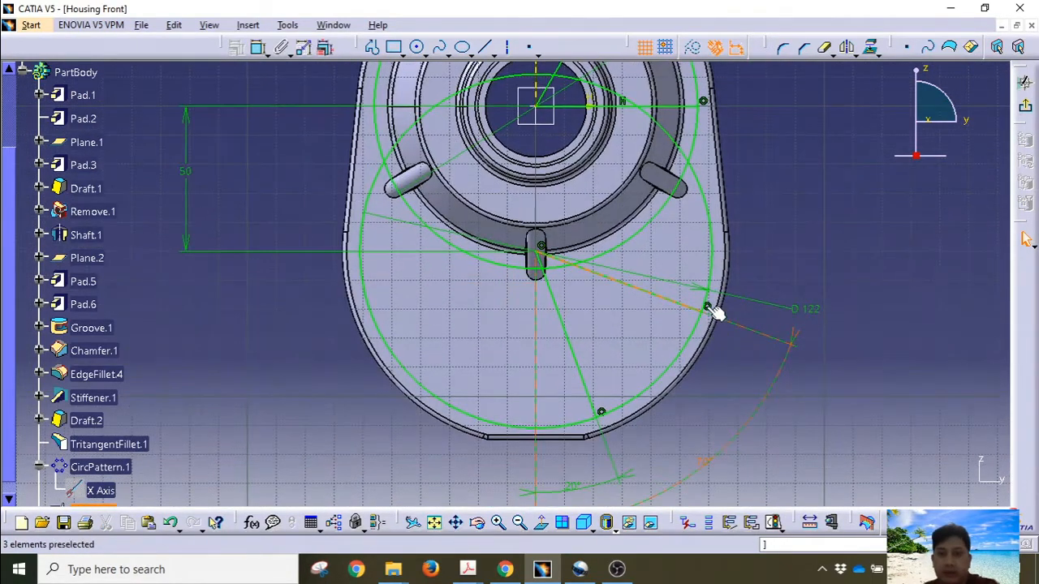
pyautogui.click(709, 309)
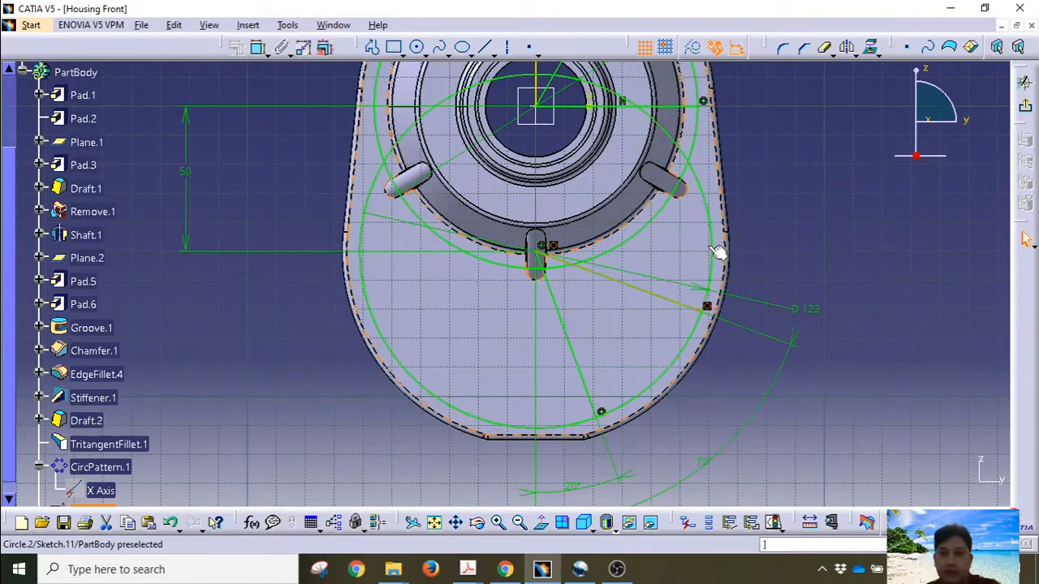
pyautogui.click(708, 306)
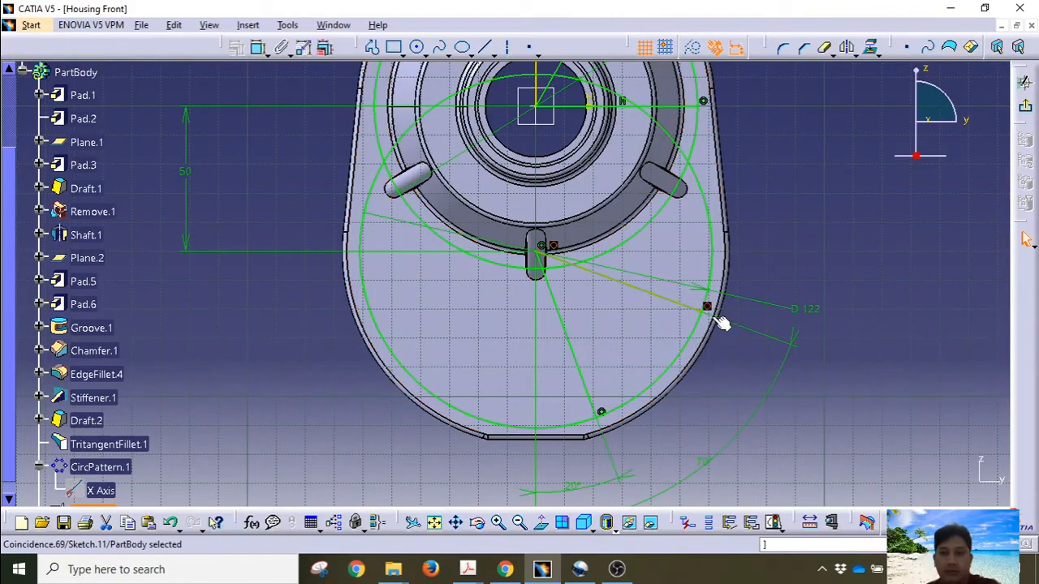
pyautogui.click(885, 314)
pyautogui.moveTo(800, 217); pyautogui.dragTo(797, 291, button='middle')
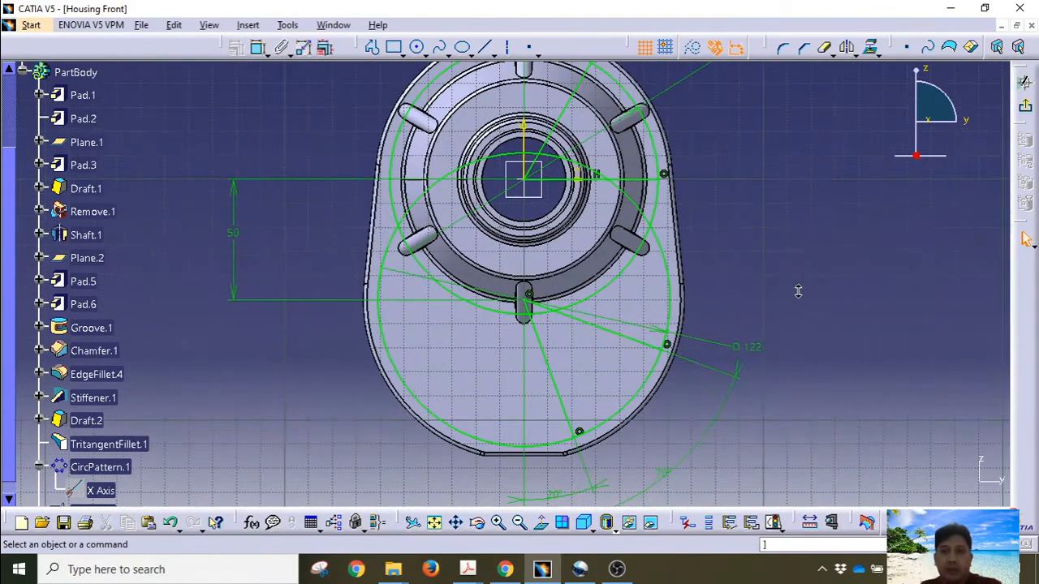
# Convert the 112 mm and 122 mm circles and the four lines from their centres into construction elements.
pyautogui.click(649, 179)
pyautogui.moveTo(698, 174); pyautogui.dragTo(700, 217, button='middle')
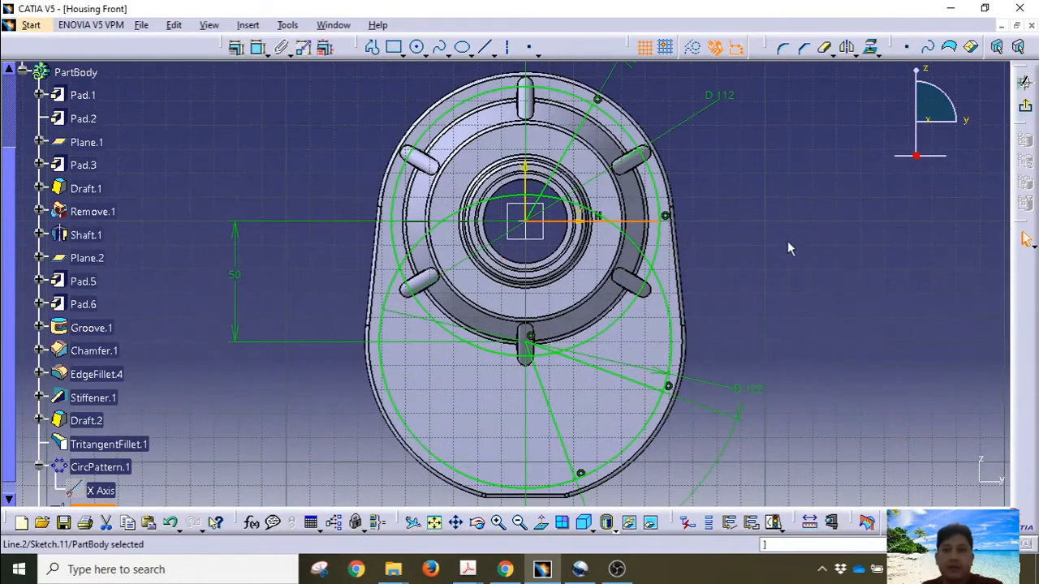
pyautogui.moveTo(772, 235); pyautogui.dragTo(772, 258, button='middle')
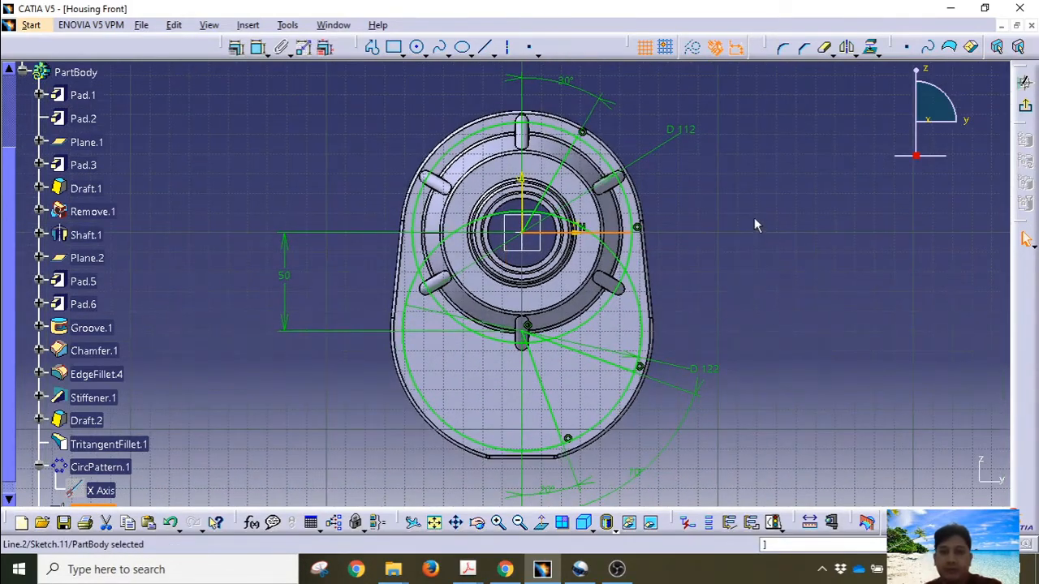
pyautogui.click(754, 219)
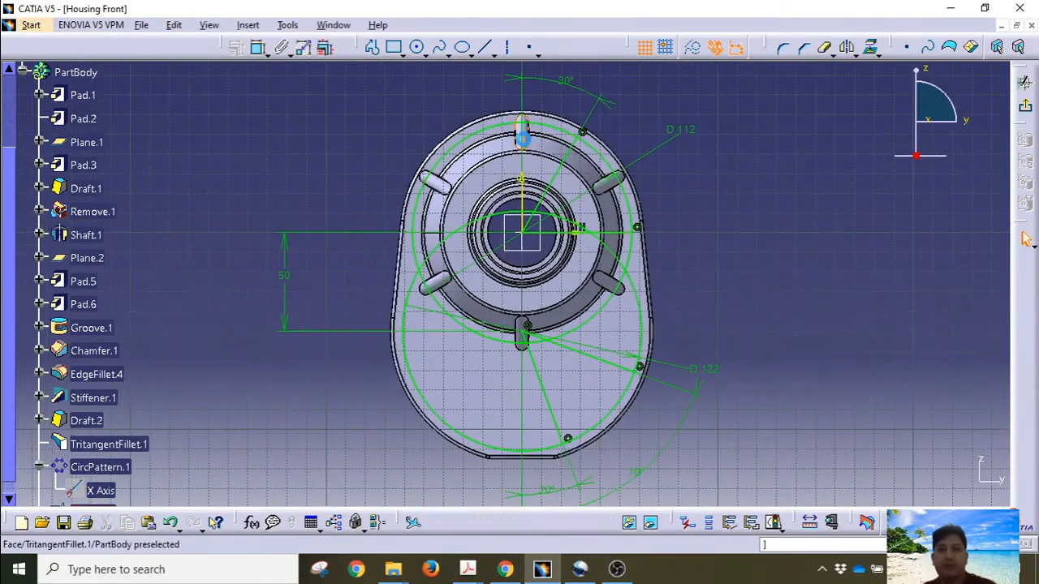
pyautogui.keyDown('ctrl'); pyautogui.click(568, 155); pyautogui.keyUp('ctrl')
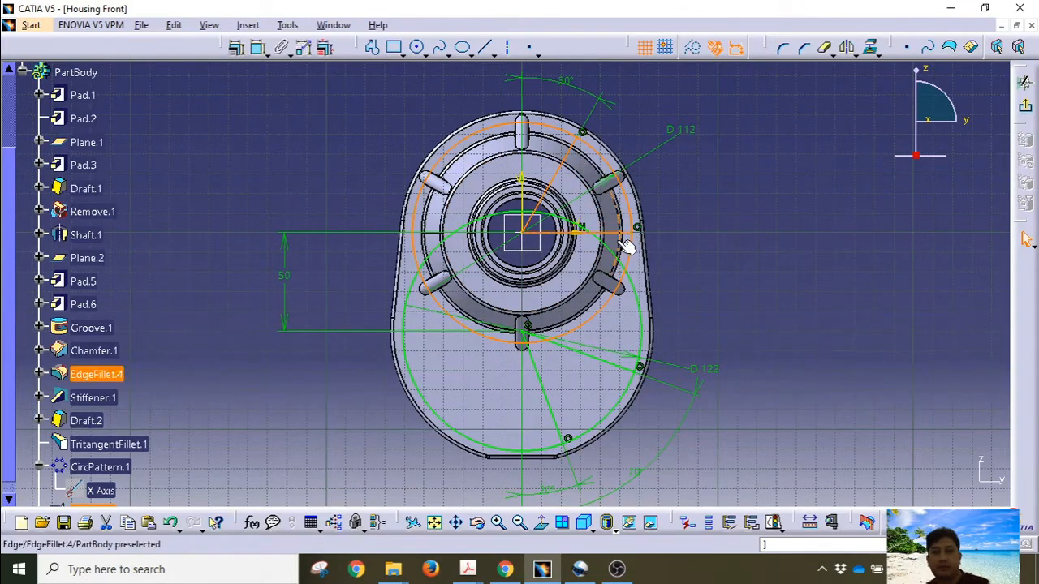
pyautogui.keyDown('ctrl'); pyautogui.click(629, 280); pyautogui.keyUp('ctrl')
pyautogui.keyDown('ctrl'); pyautogui.click(614, 365); pyautogui.keyUp('ctrl')
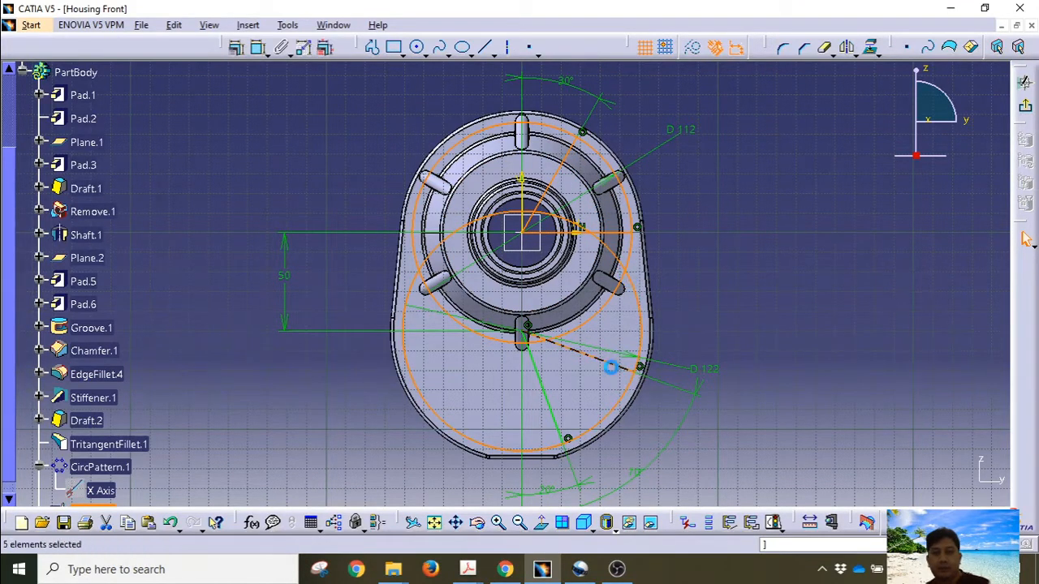
pyautogui.keyDown('ctrl'); pyautogui.click(548, 384); pyautogui.keyUp('ctrl')
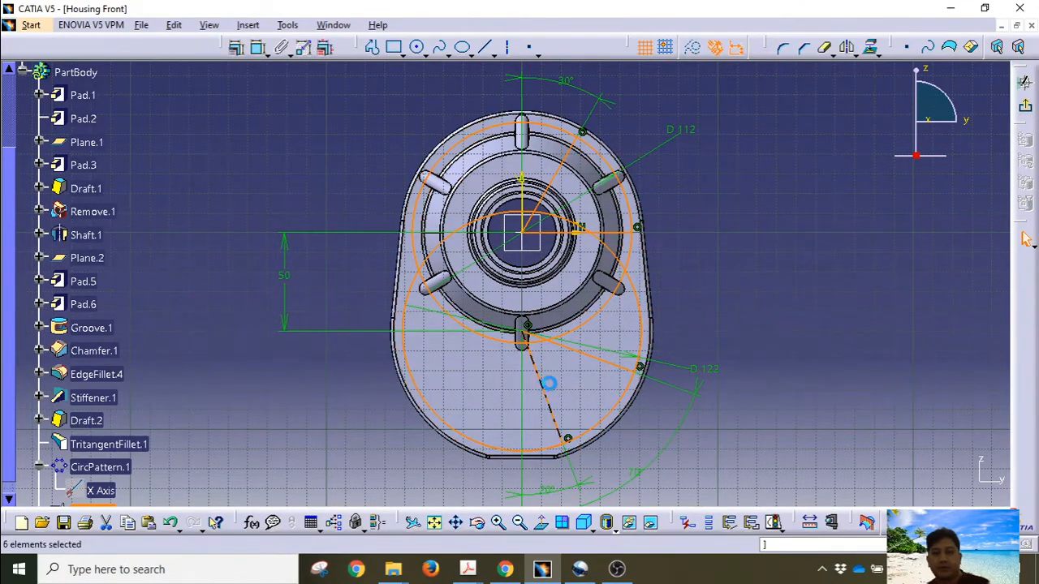
pyautogui.click(694, 49)
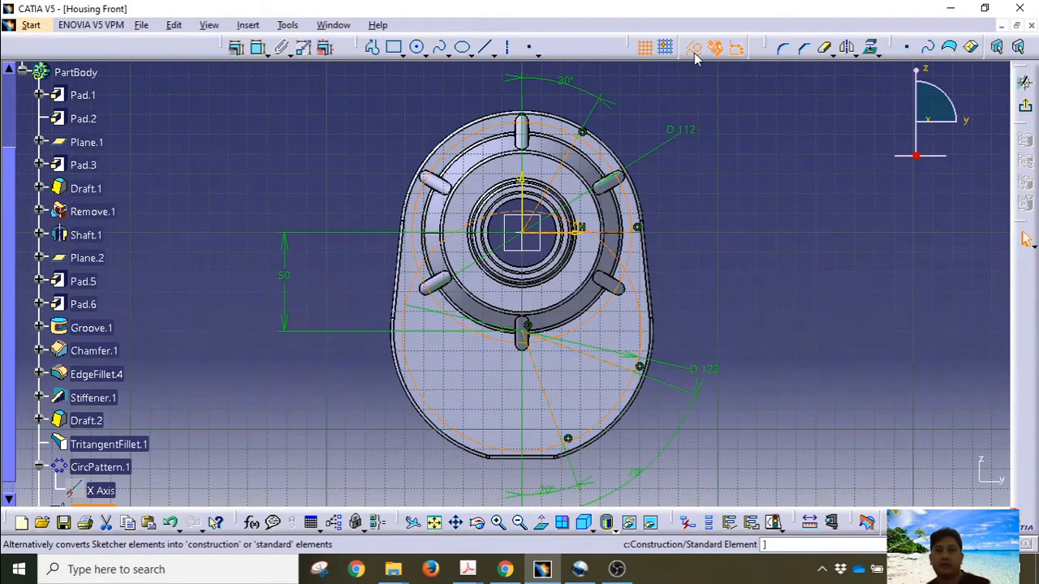
pyautogui.click(805, 268)
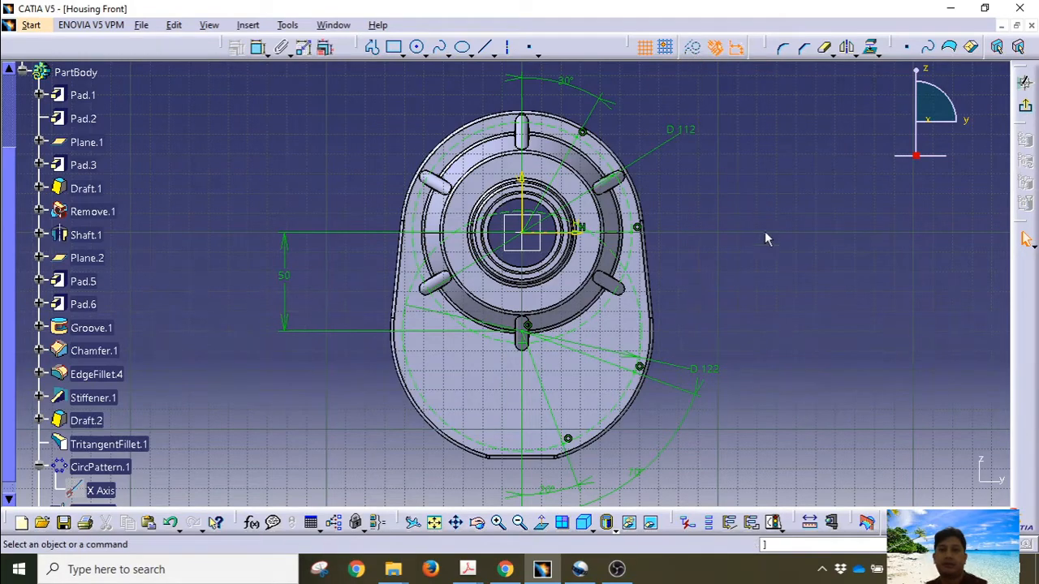
# Place points where the 30° line and the horizontal line meet the 112 mm construction circle.
pyautogui.keyDown('ctrl'); pyautogui.moveTo(763, 264); pyautogui.dragTo(764, 165, button='middle'); pyautogui.keyUp('ctrl')
pyautogui.moveTo(671, 134); pyautogui.dragTo(570, 295, button='middle')
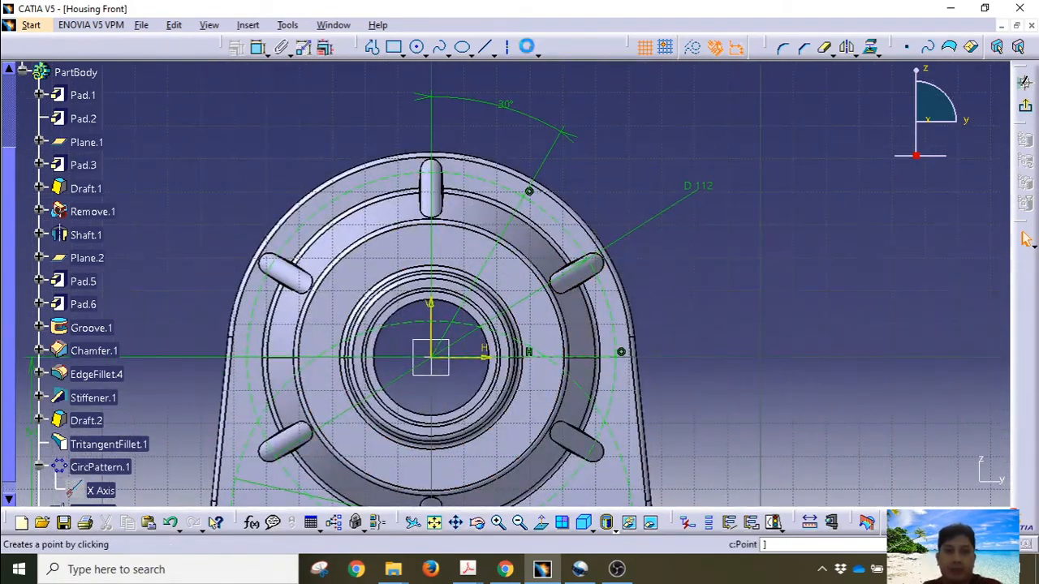
pyautogui.click(529, 50)
pyautogui.moveTo(533, 190)
pyautogui.keyDown('ctrl'); pyautogui.mouseDown(button='middle')
pyautogui.moveTo(546, 162)
pyautogui.moveTo(552, 36)
pyautogui.mouseUp(button='middle'); pyautogui.keyUp('ctrl')
pyautogui.moveTo(541, 144); pyautogui.dragTo(500, 339, button='middle')
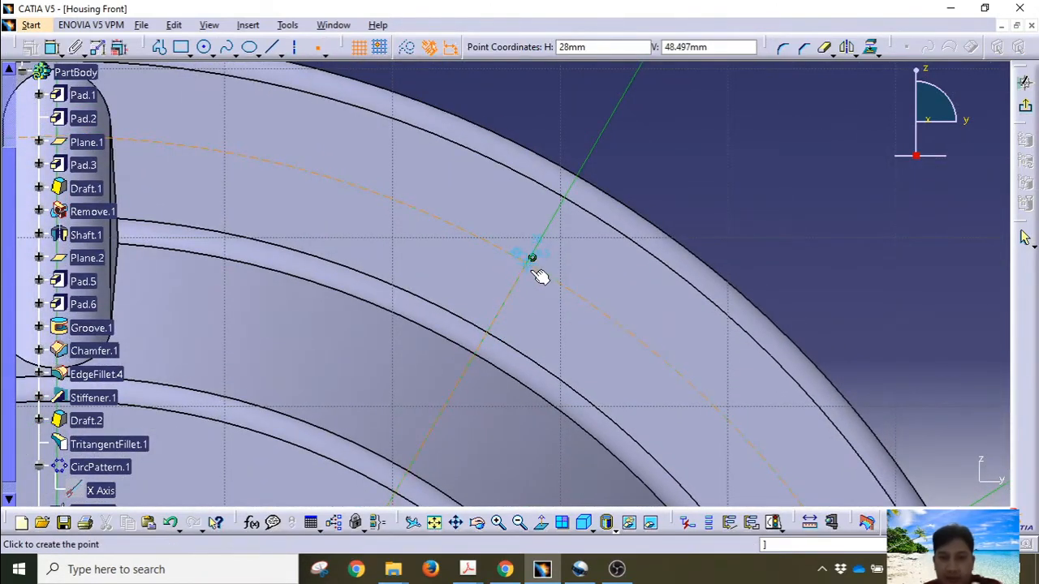
pyautogui.click(533, 259)
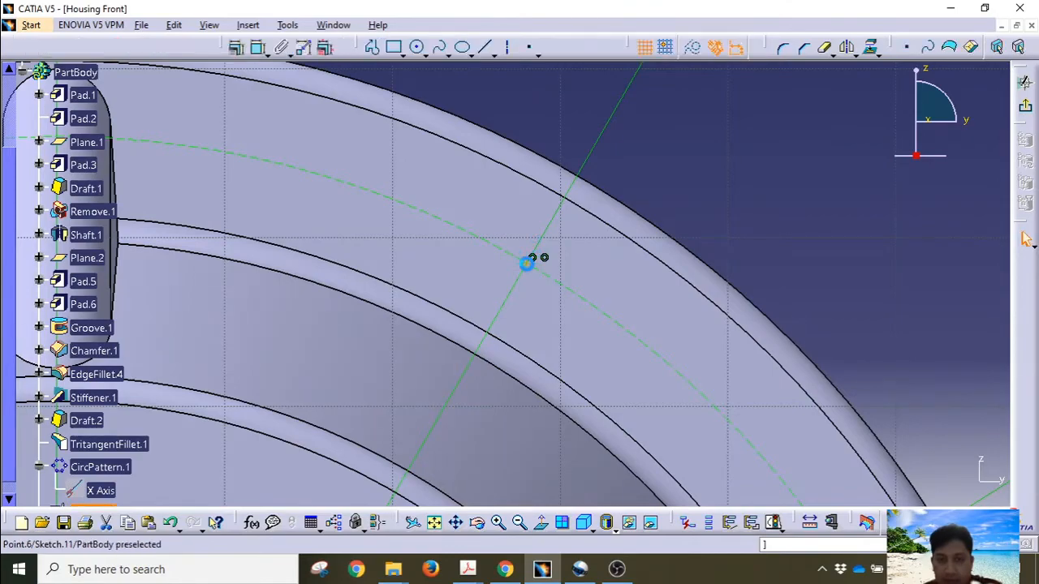
pyautogui.moveTo(731, 203)
pyautogui.mouseDown(button='middle')
pyautogui.moveTo(749, 244)
pyautogui.moveTo(760, 370)
pyautogui.moveTo(733, 202)
pyautogui.moveTo(687, 301)
pyautogui.moveTo(675, 266)
pyautogui.moveTo(749, 255)
pyautogui.mouseUp(button='middle')
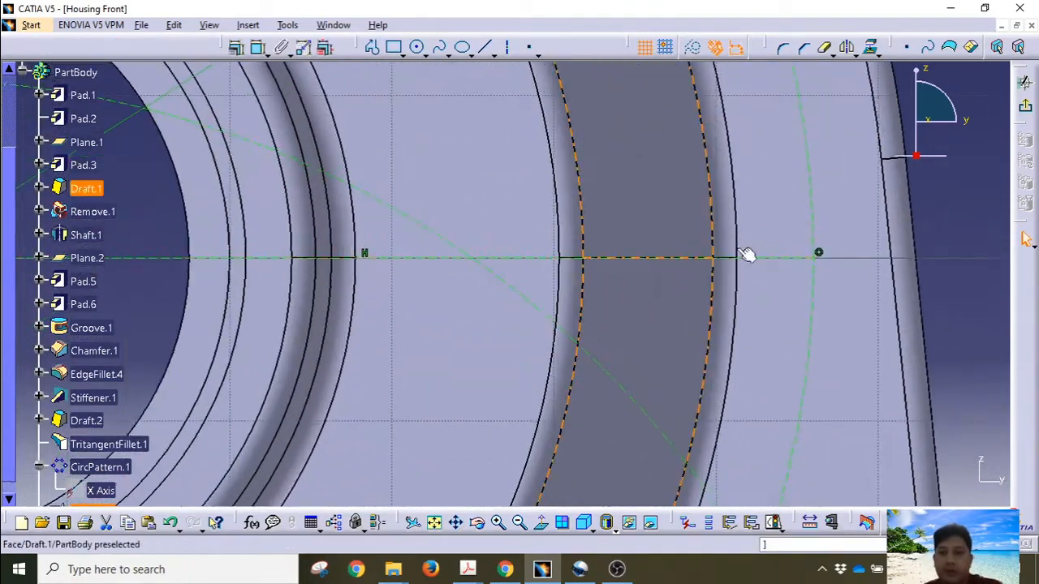
pyautogui.click(530, 47)
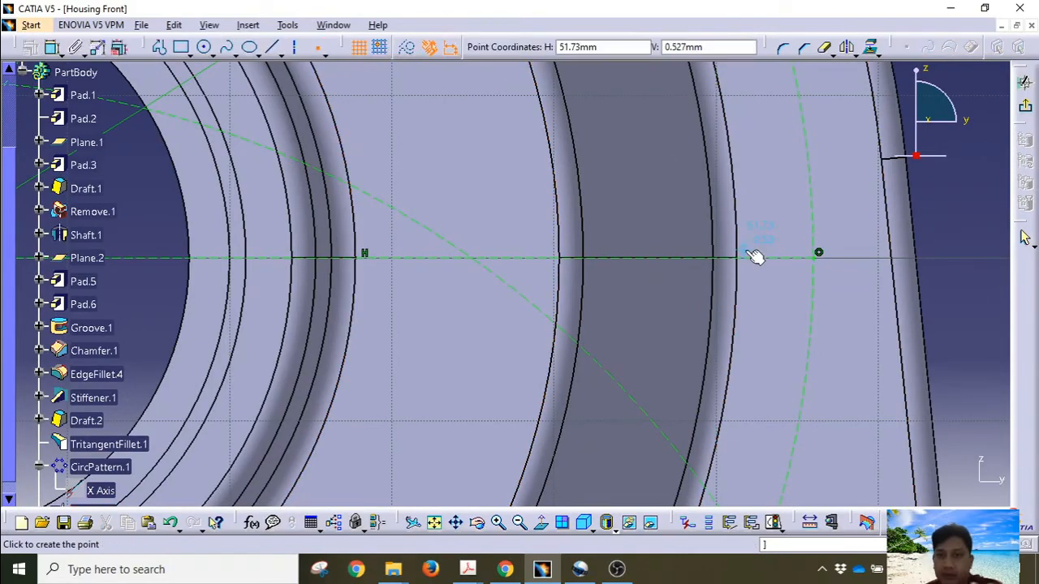
pyautogui.click(820, 255)
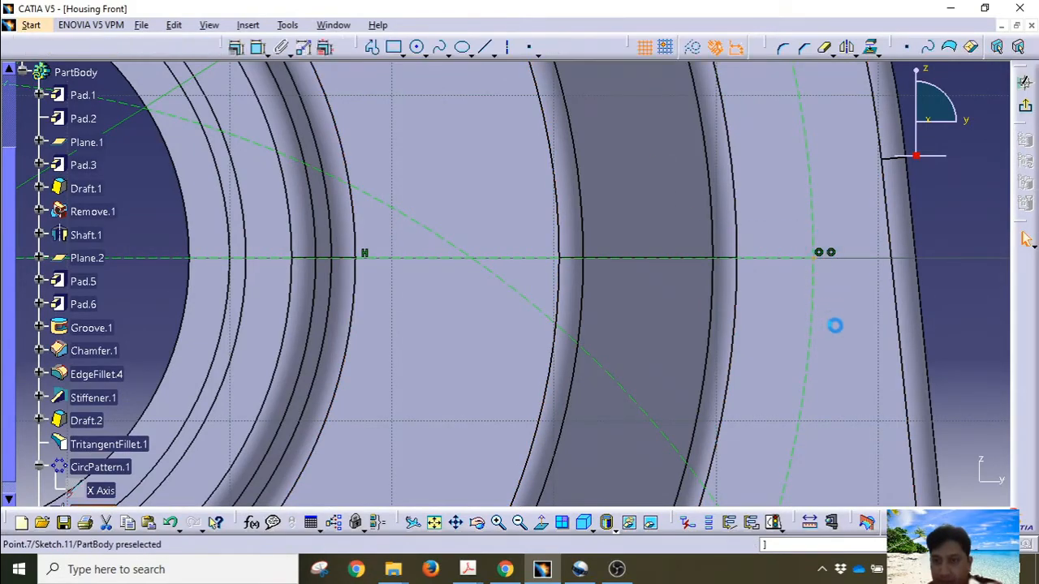
# Place points where the 70° and 20° lines meet the 122 mm construction circle.
pyautogui.moveTo(835, 324)
pyautogui.mouseDown(button='middle')
pyautogui.moveTo(828, 318)
pyautogui.moveTo(722, 382)
pyautogui.moveTo(608, 362)
pyautogui.moveTo(601, 195)
pyautogui.mouseUp(button='middle')
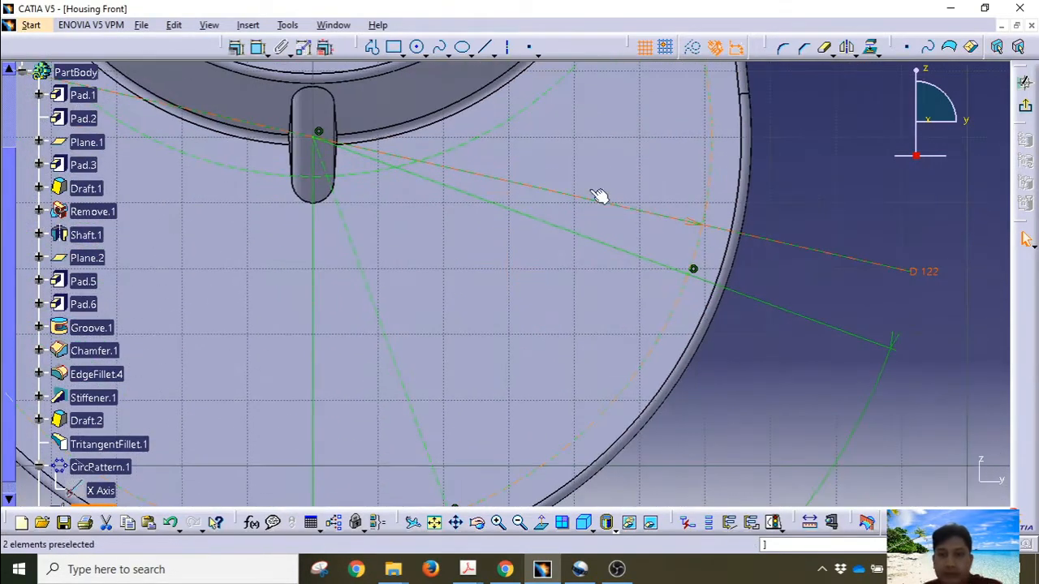
pyautogui.click(529, 47)
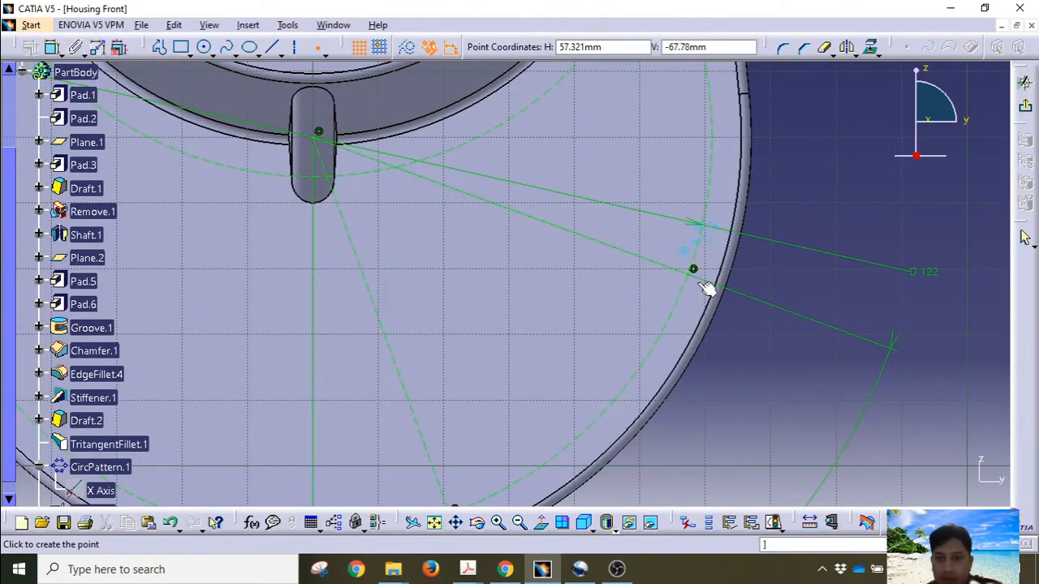
pyautogui.click(690, 277)
pyautogui.moveTo(417, 411); pyautogui.dragTo(617, 172, button='middle')
pyautogui.click(529, 49)
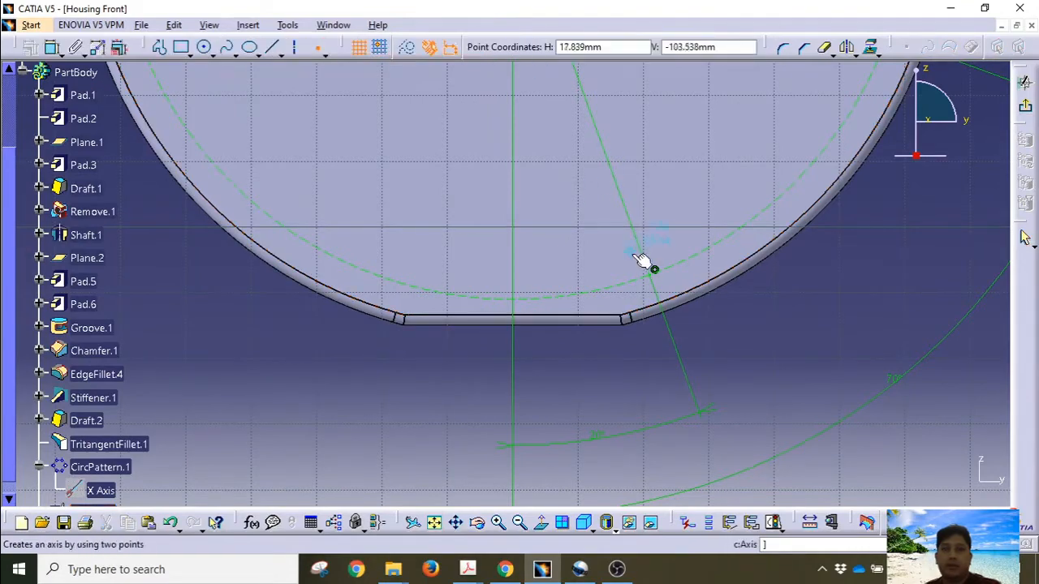
pyautogui.click(654, 270)
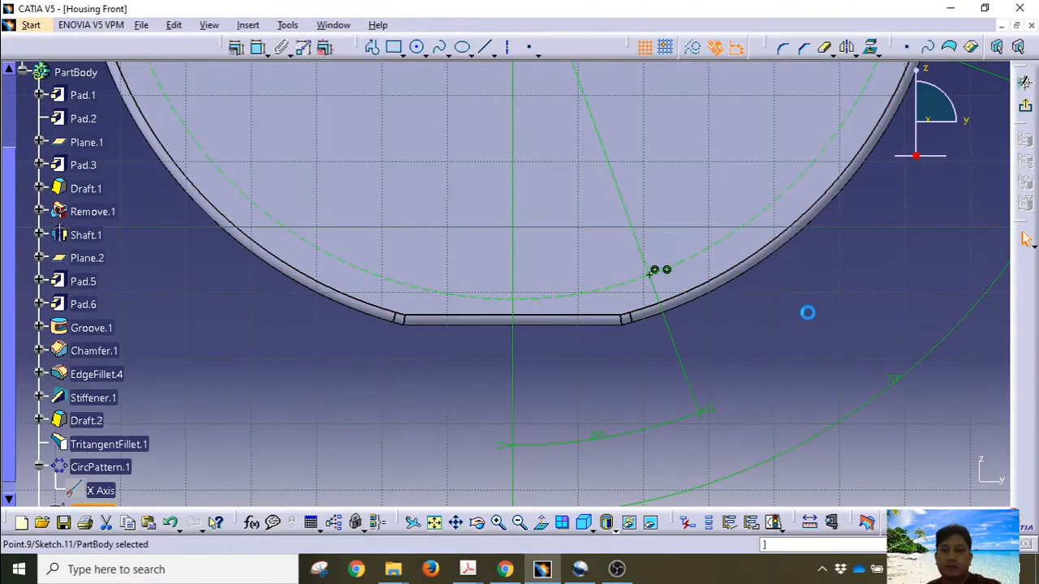
pyautogui.click(807, 315)
# Mirror the two points on the 112 mm circle about the sketch's vertical axis.
pyautogui.moveTo(790, 292); pyautogui.dragTo(692, 393, button='middle')
pyautogui.moveTo(699, 190); pyautogui.dragTo(713, 214, button='middle')
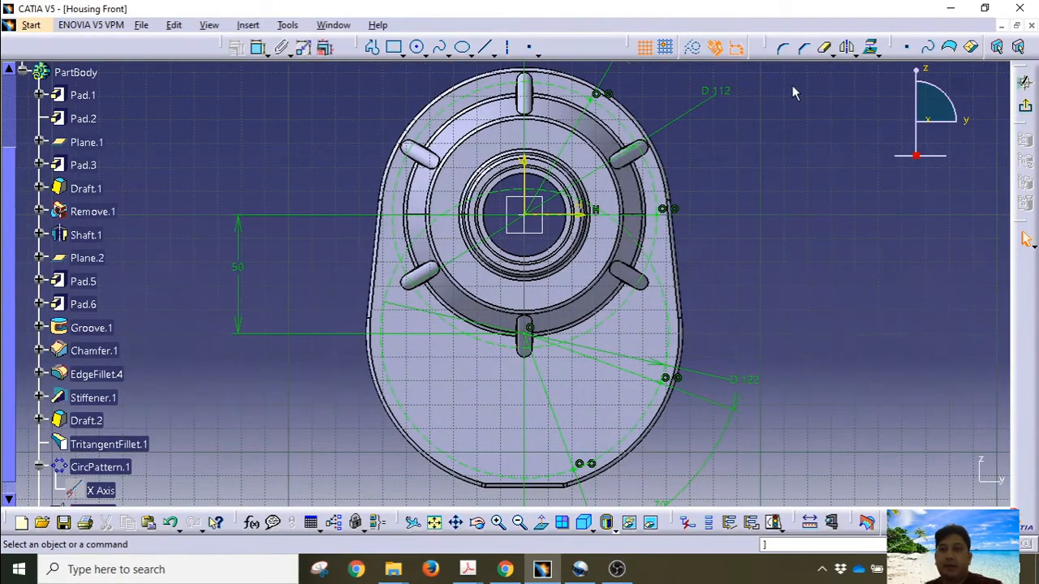
pyautogui.click(598, 94)
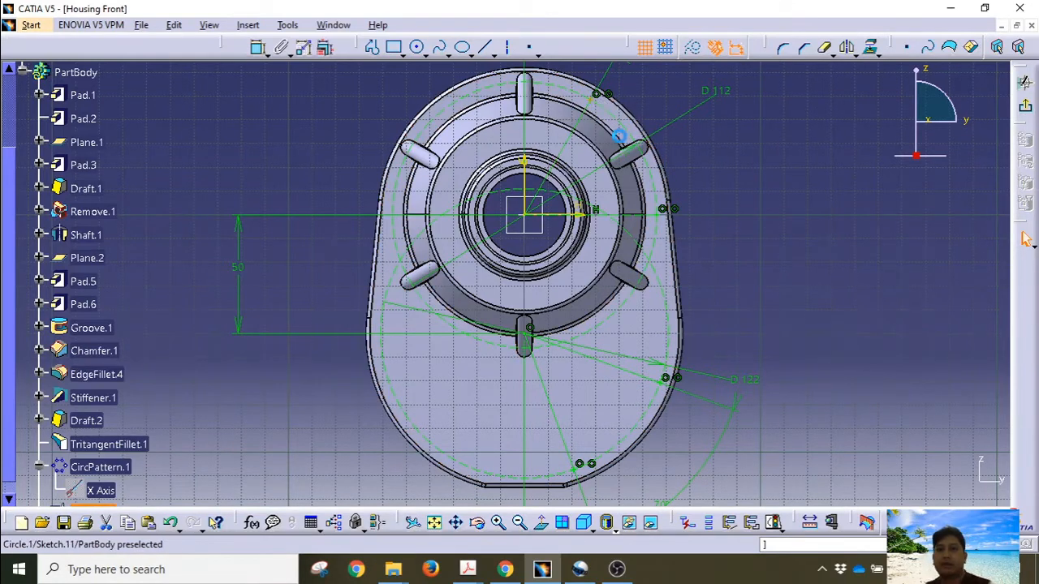
pyautogui.keyDown('ctrl'); pyautogui.click(663, 212); pyautogui.keyUp('ctrl')
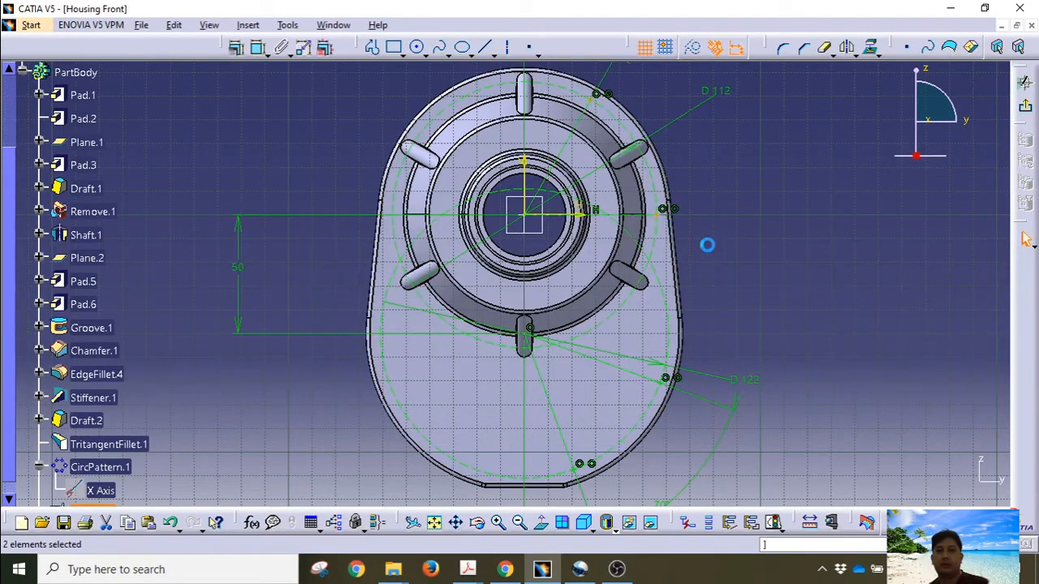
pyautogui.click(847, 47)
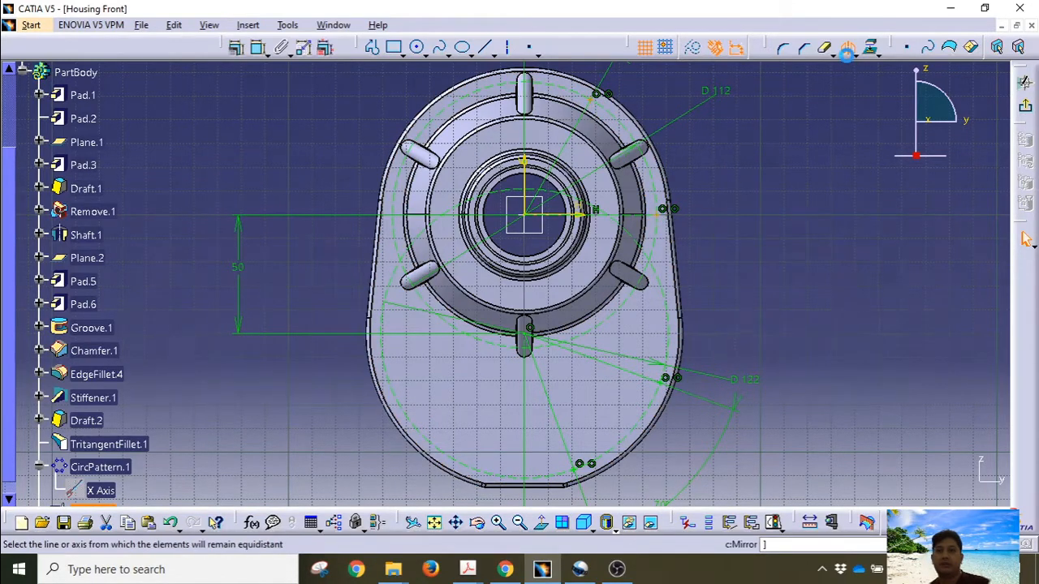
pyautogui.click(529, 172)
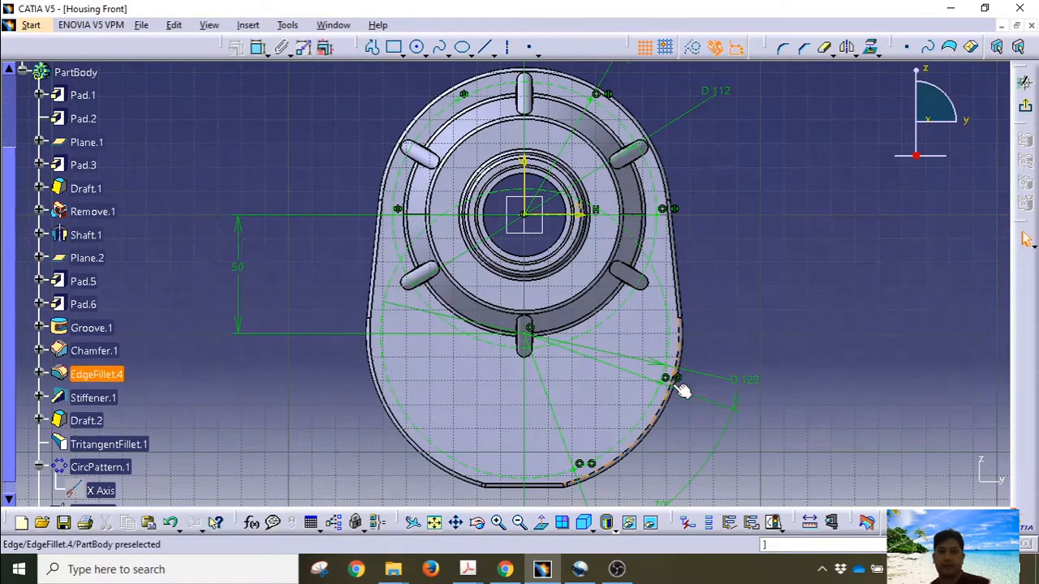
# Mirror the two points on the 122 mm circle about the vertical axis and exit the sketch.
pyautogui.keyDown('ctrl'); pyautogui.click(575, 470); pyautogui.keyUp('ctrl')
pyautogui.click(846, 49)
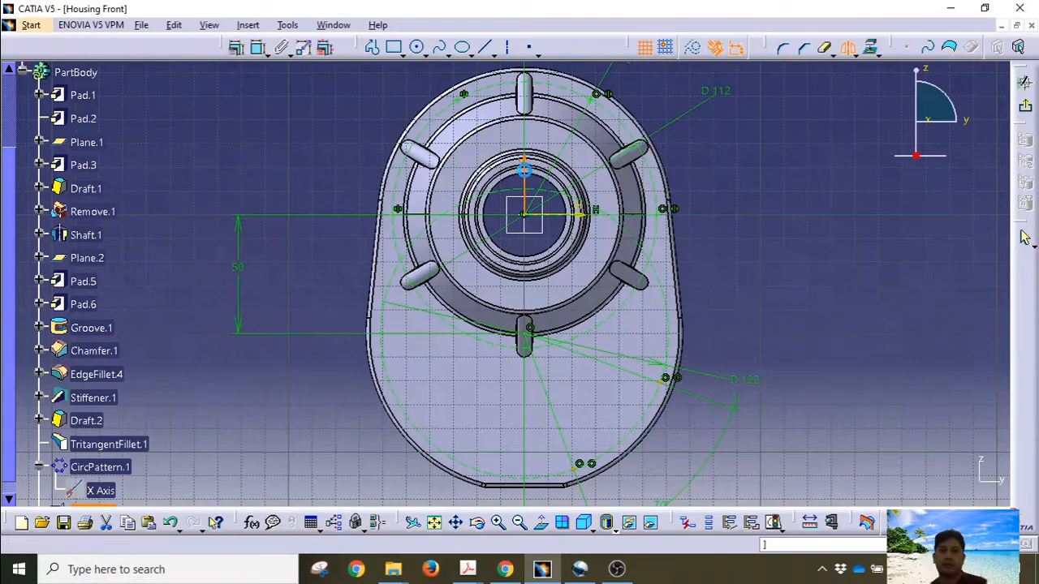
pyautogui.click(525, 174)
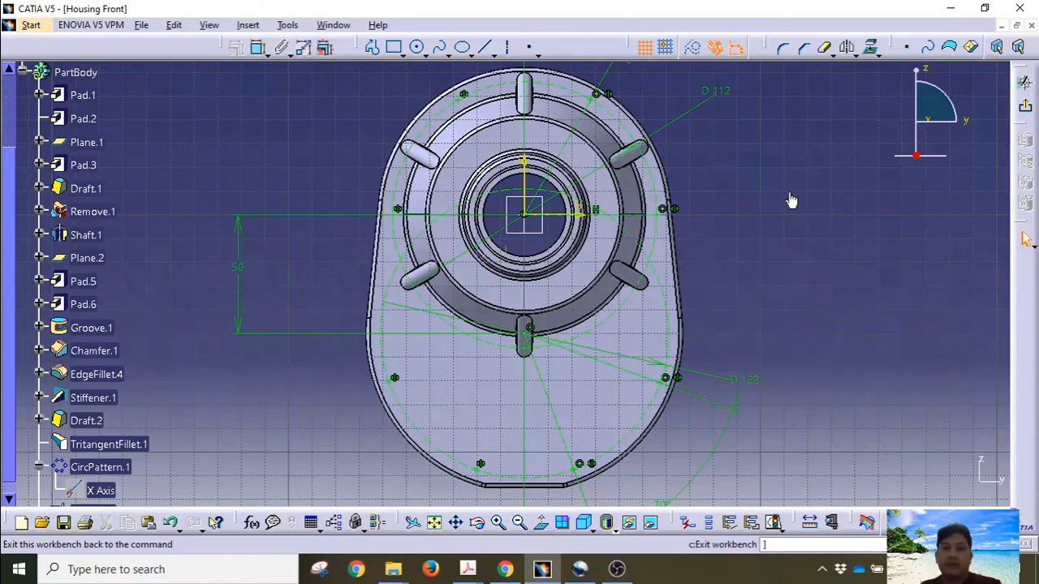
pyautogui.keyDown('ctrl'); pyautogui.moveTo(790, 202); pyautogui.dragTo(804, 239, button='middle'); pyautogui.keyUp('ctrl')
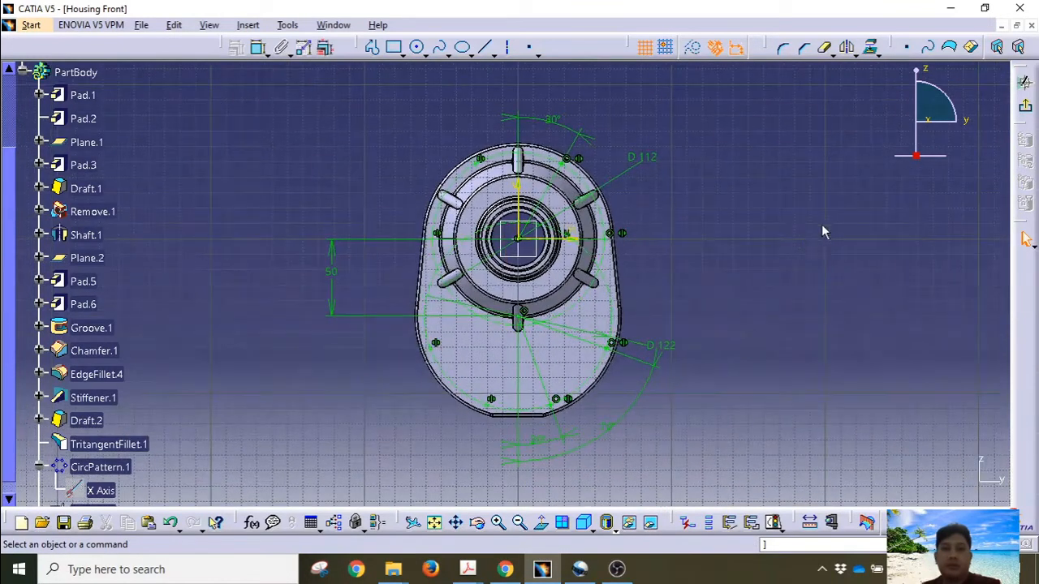
pyautogui.click(1025, 111)
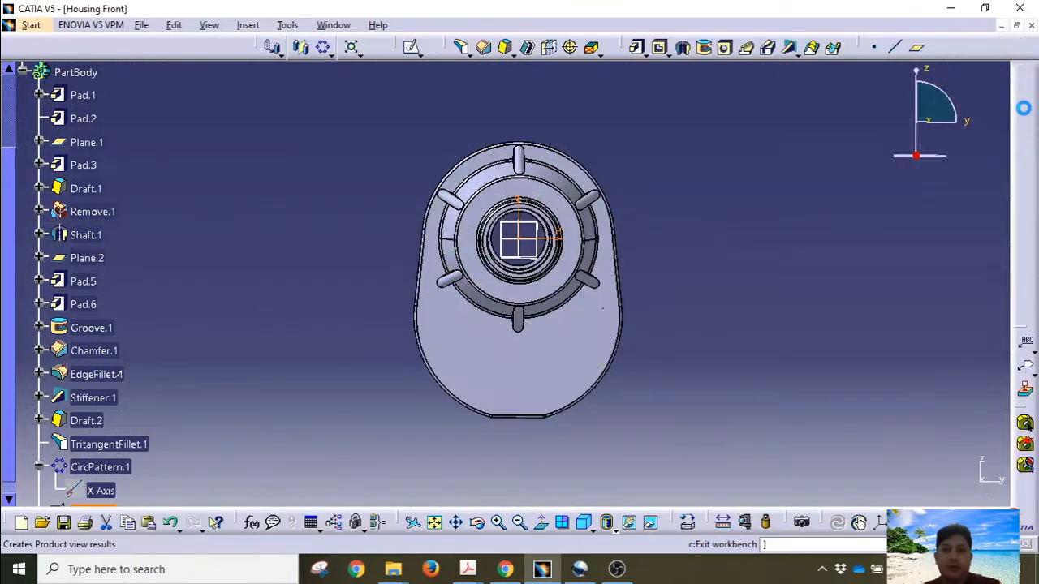
# Start a new sketch on the flange's front face, which carries the eight located points.
pyautogui.moveTo(512, 307); pyautogui.dragTo(388, 218, button='middle')
pyautogui.moveTo(704, 378); pyautogui.dragTo(742, 370, button='middle')
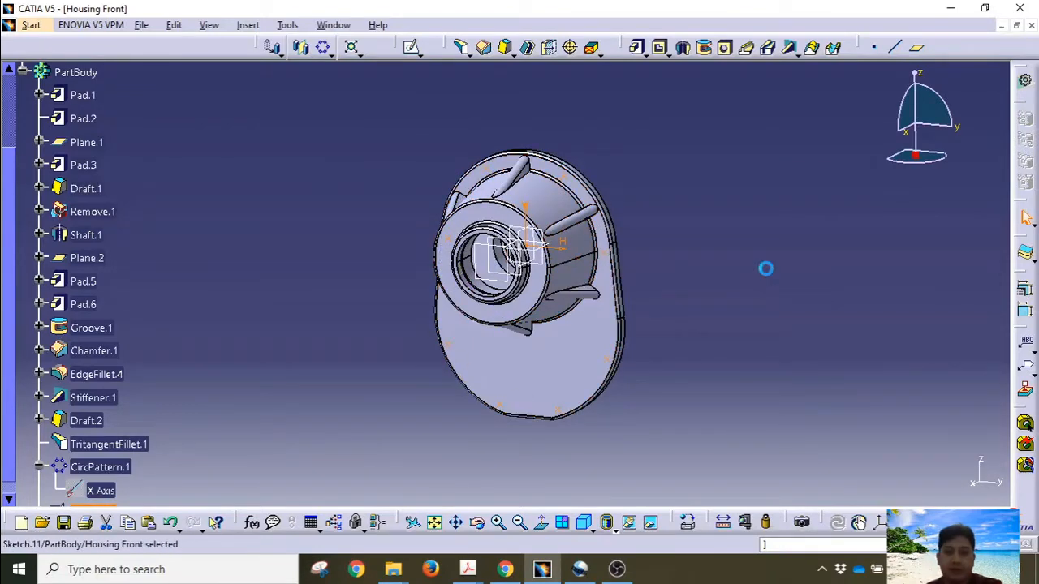
pyautogui.moveTo(366, 324); pyautogui.dragTo(443, 331, button='middle')
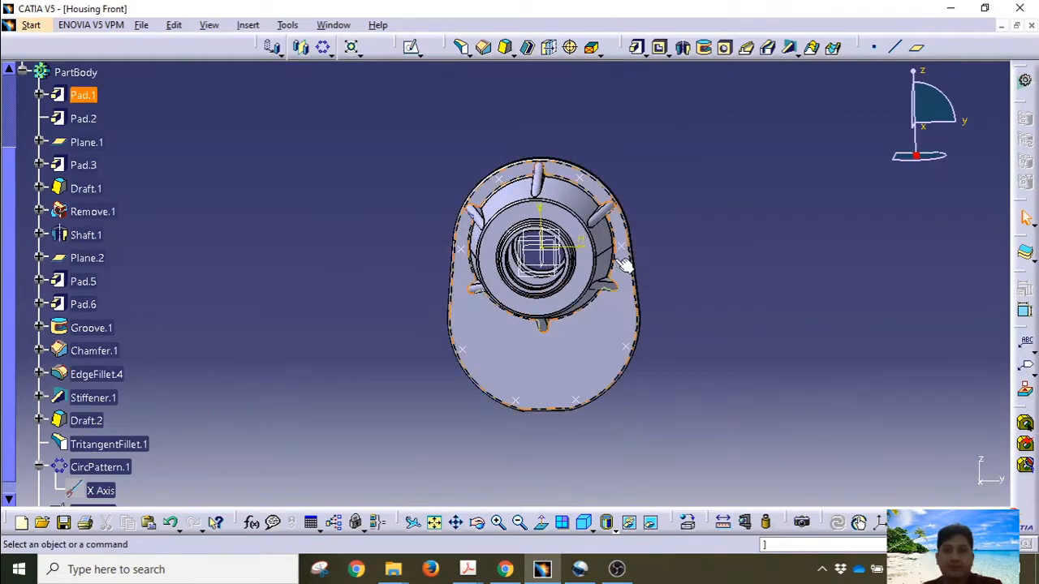
pyautogui.moveTo(626, 262); pyautogui.dragTo(598, 242, button='middle')
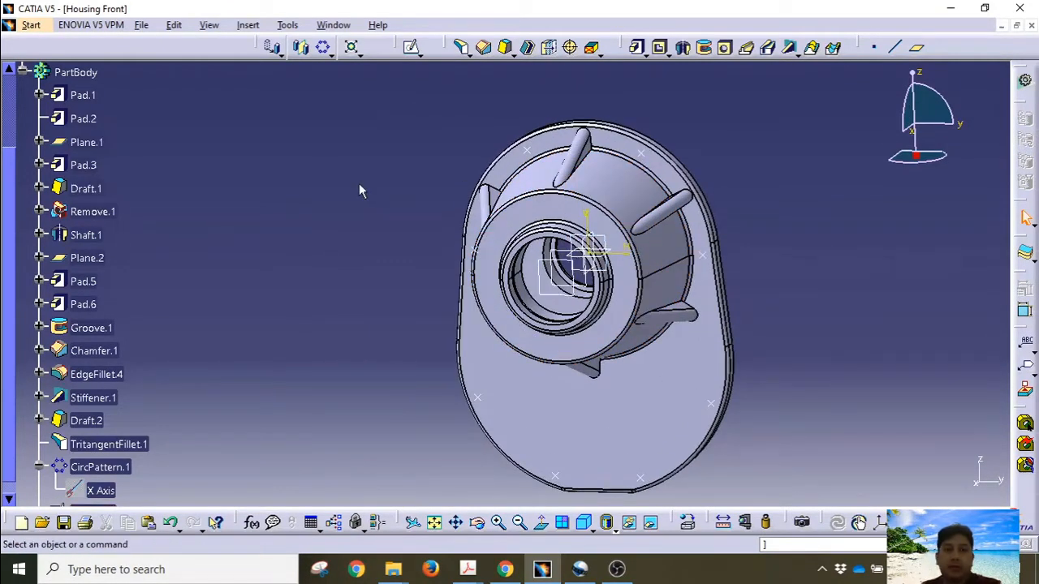
pyautogui.click(560, 148)
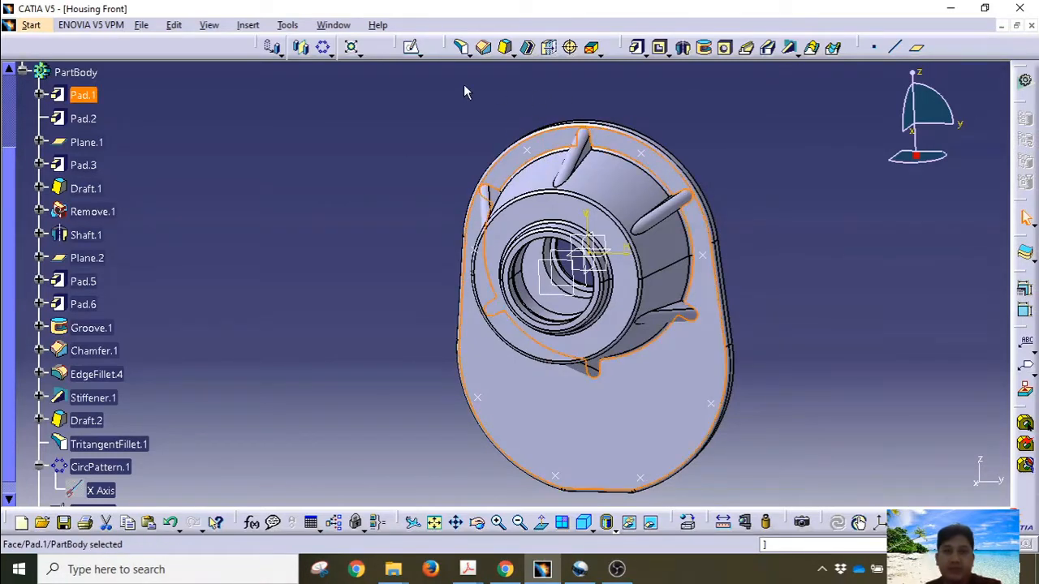
pyautogui.click(408, 46)
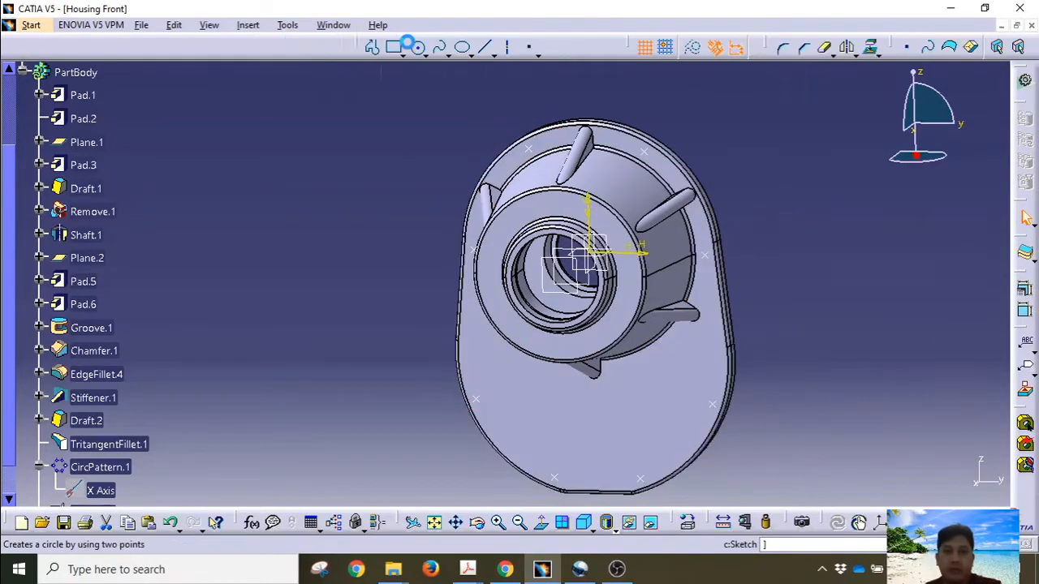
# Sketch a circle about 9.6 mm in diameter beside the located point just left of the top rib.
pyautogui.moveTo(508, 147)
pyautogui.mouseDown(button='middle')
pyautogui.moveTo(497, 201)
pyautogui.moveTo(497, 117)
pyautogui.mouseUp(button='middle')
pyautogui.moveTo(512, 258); pyautogui.dragTo(489, 344, button='middle')
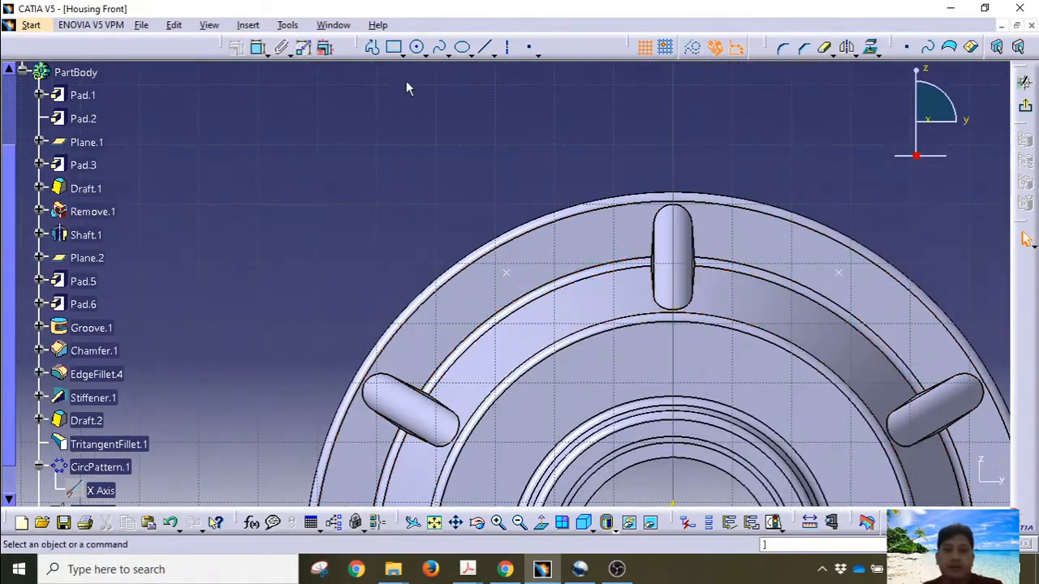
pyautogui.click(416, 46)
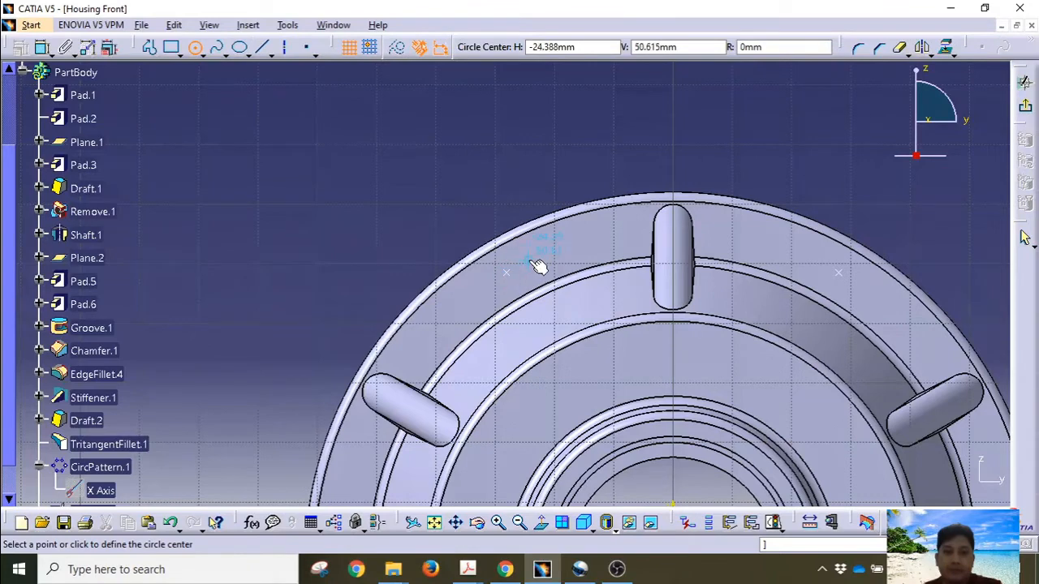
pyautogui.click(528, 261)
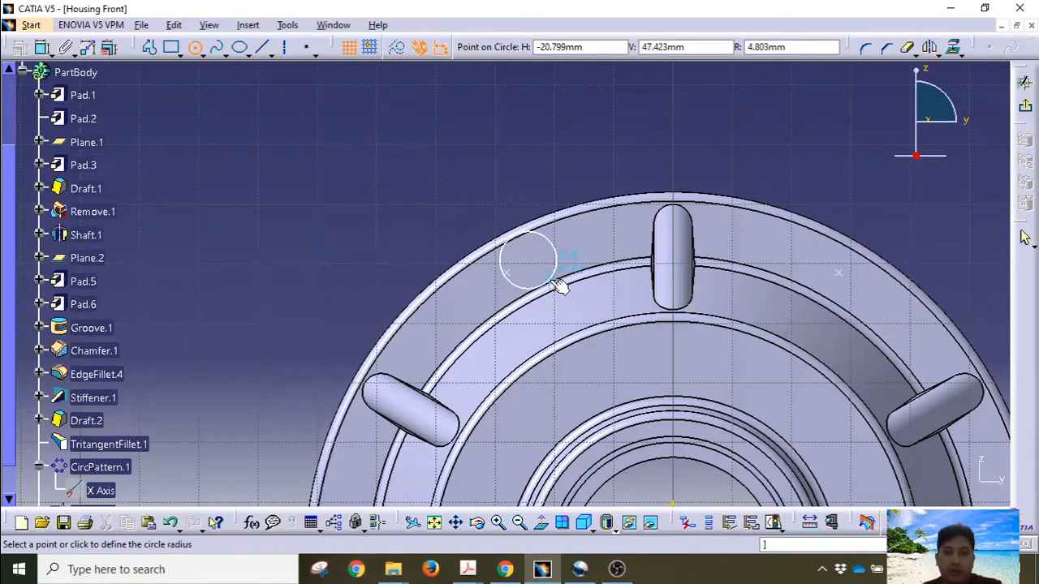
pyautogui.click(557, 283)
# Dimension the new circle and set its diameter to 12 mm.
pyautogui.click(236, 48)
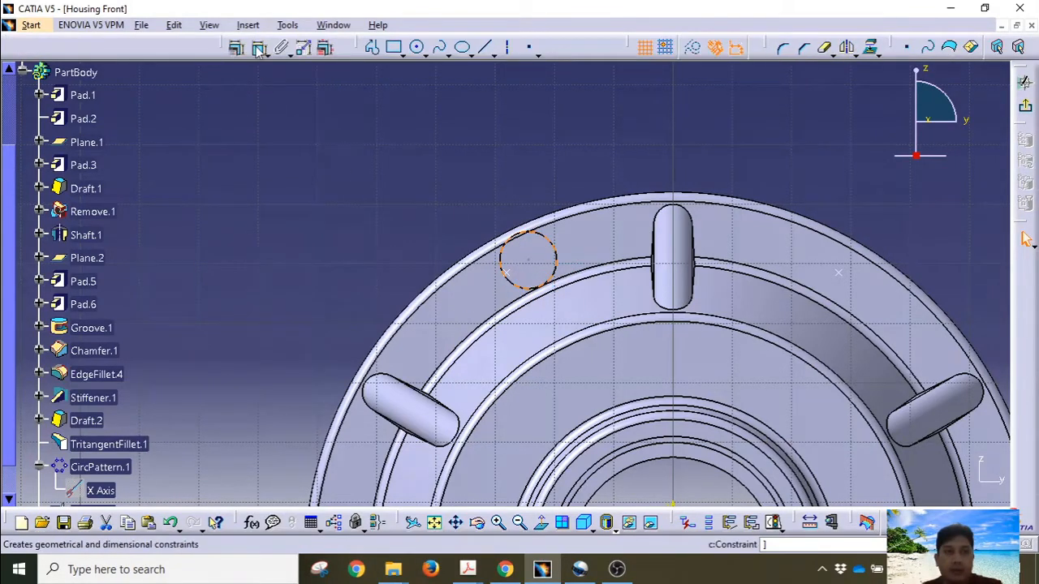
pyautogui.click(460, 190)
pyautogui.doubleClick(459, 190)
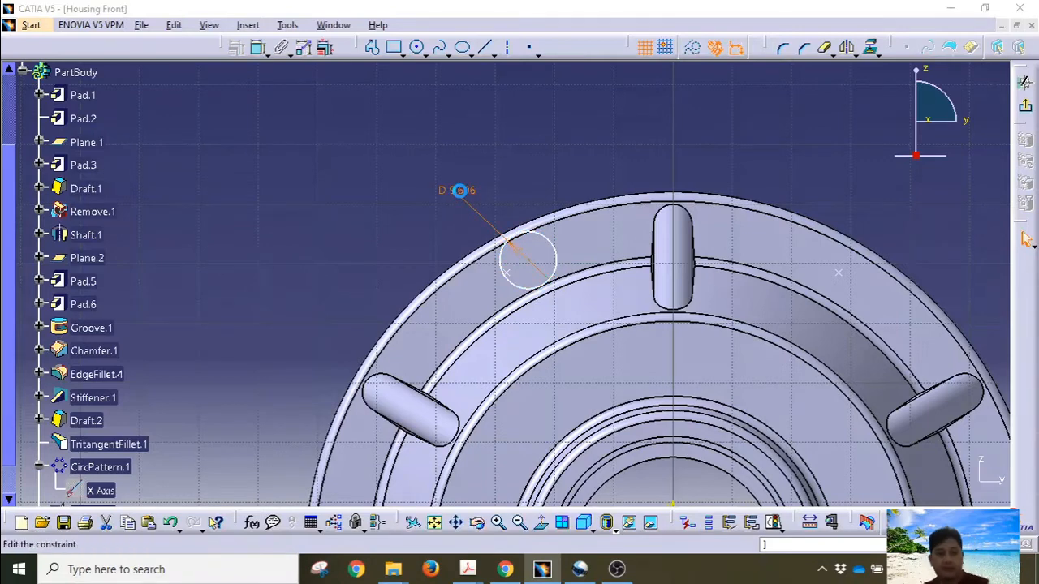
pyautogui.write('12')
pyautogui.press('Return')
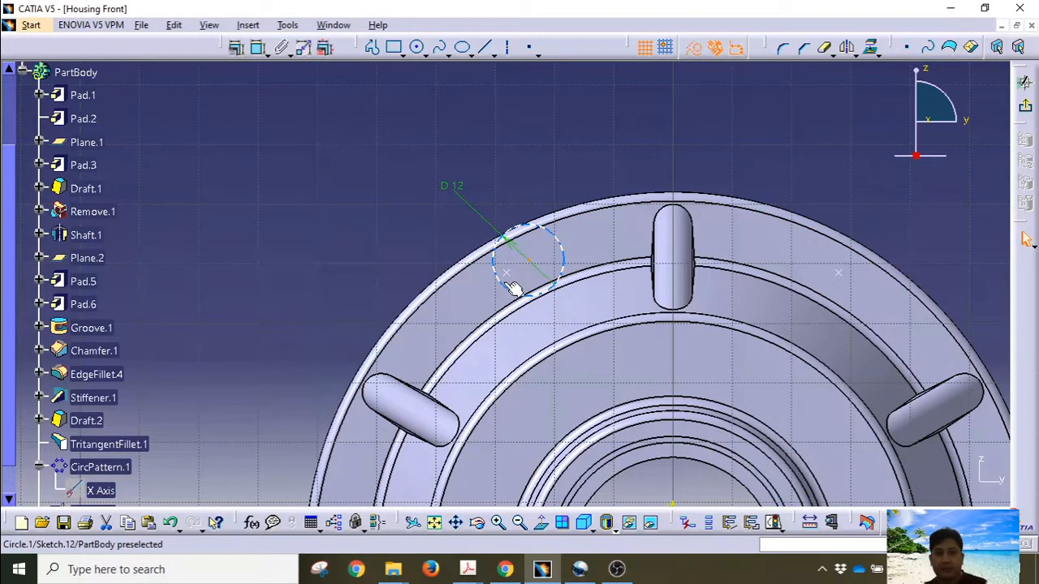
# Make the circle's centre coincident with the located point left of the top rib and exit the sketch.
pyautogui.click(506, 273)
pyautogui.click(236, 47)
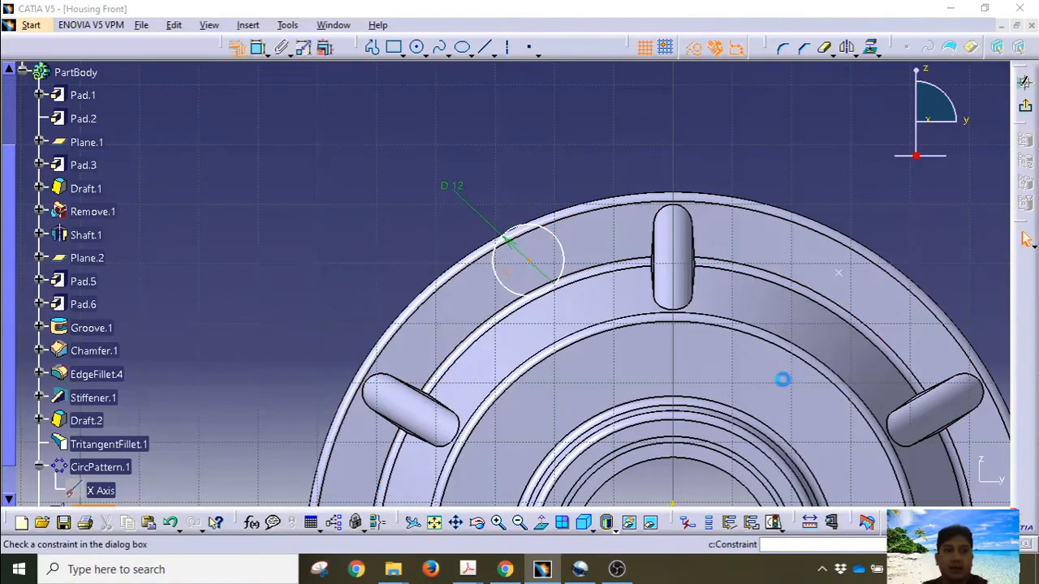
pyautogui.click(943, 339)
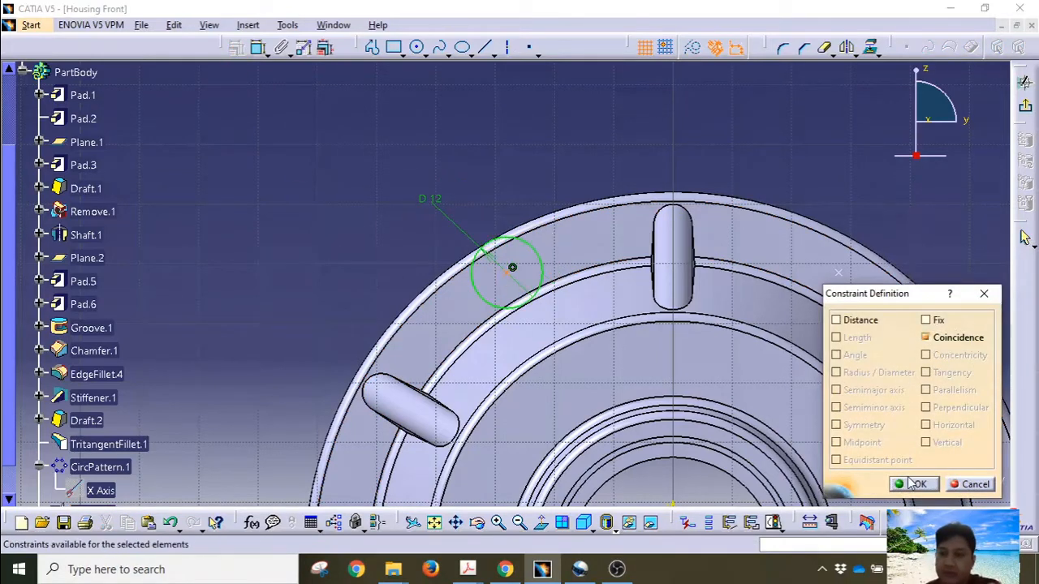
pyautogui.click(912, 484)
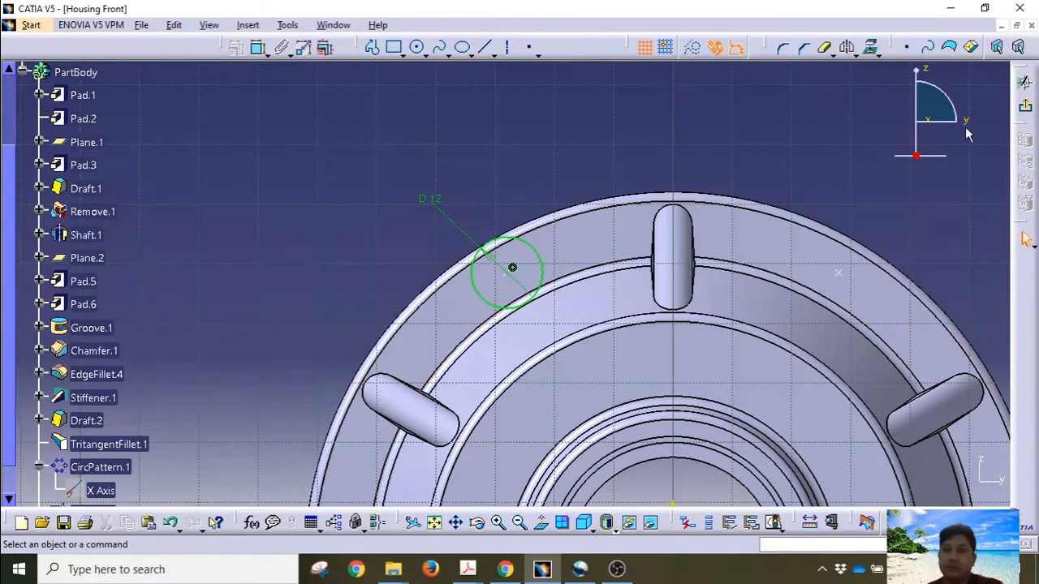
pyautogui.click(1024, 82)
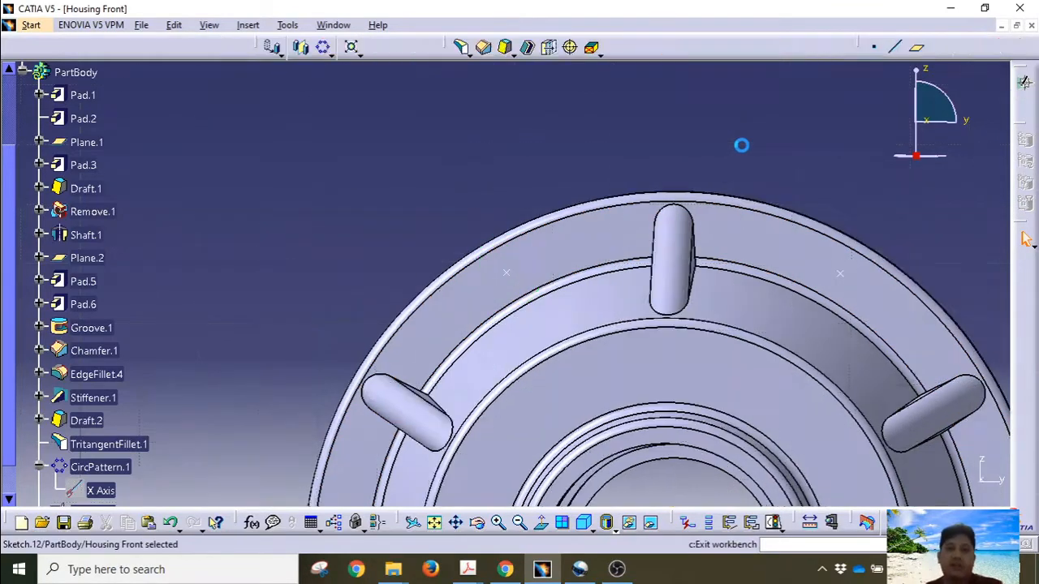
# Pad the 12 mm circle with a length of 1.5 mm and mirrored extent.
pyautogui.click(636, 47)
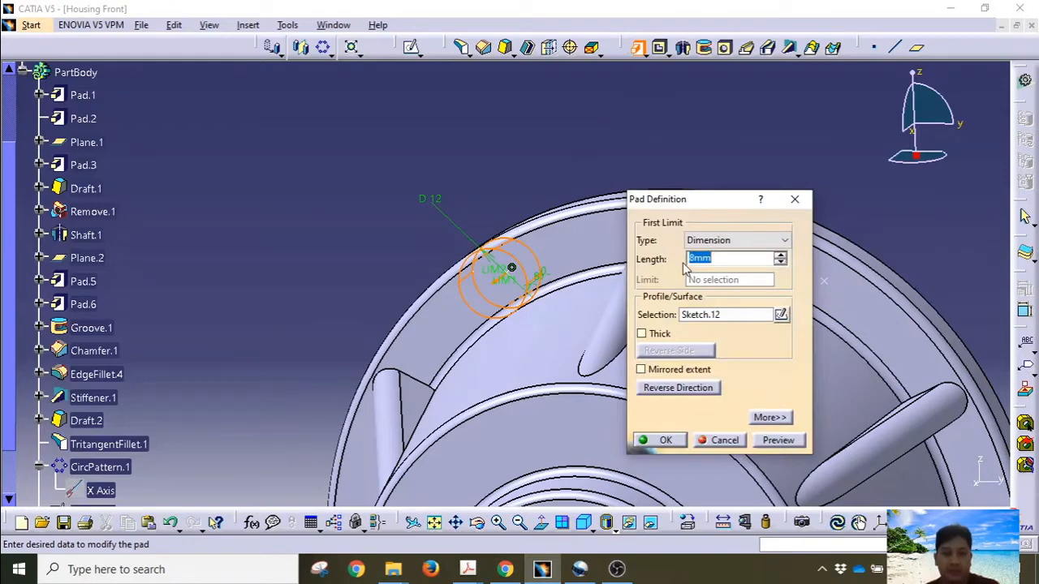
pyautogui.write('12')
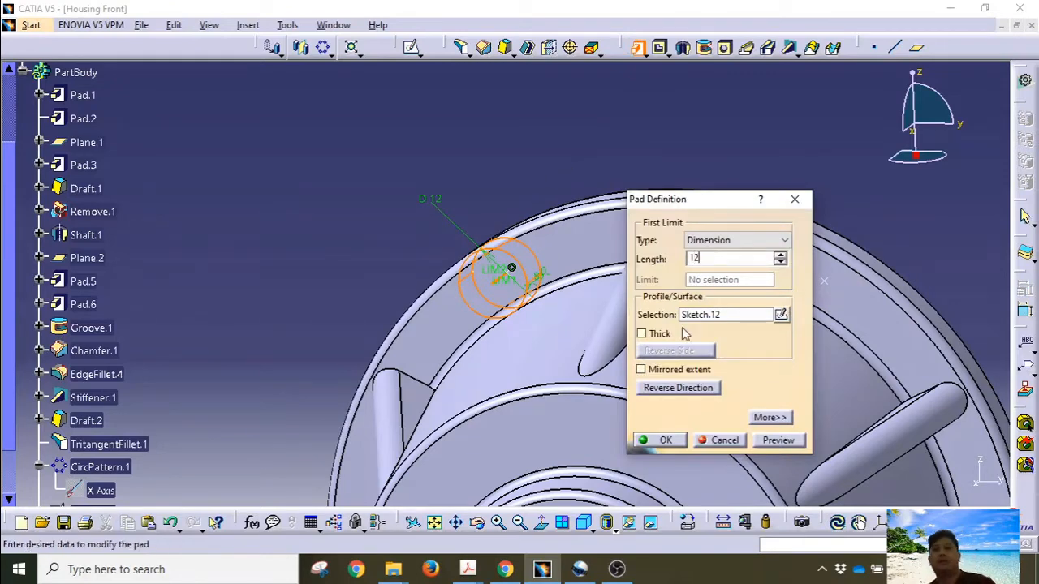
pyautogui.click(643, 372)
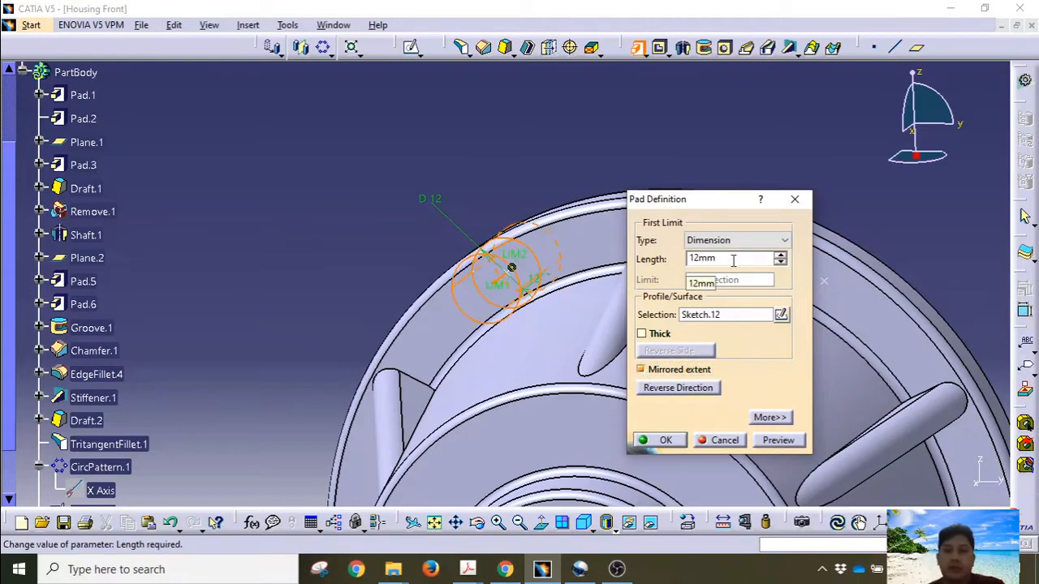
pyautogui.moveTo(728, 260); pyautogui.dragTo(674, 259)
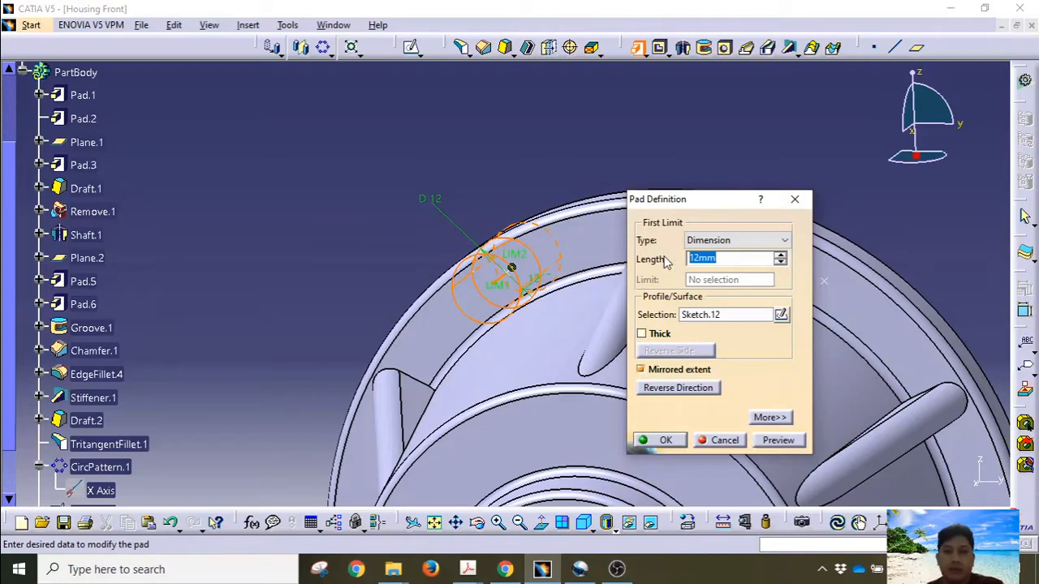
pyautogui.click(798, 447)
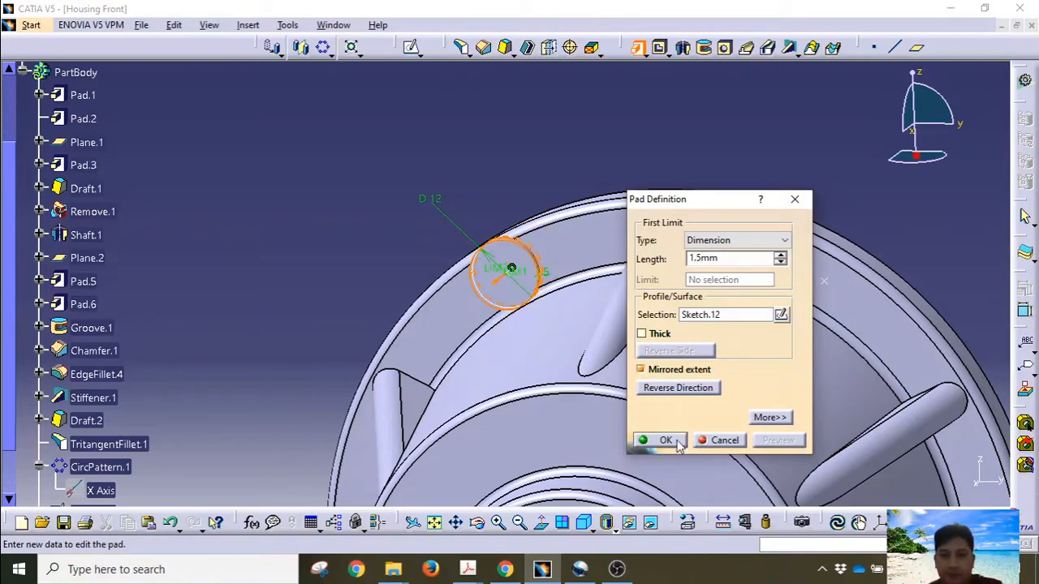
pyautogui.click(649, 442)
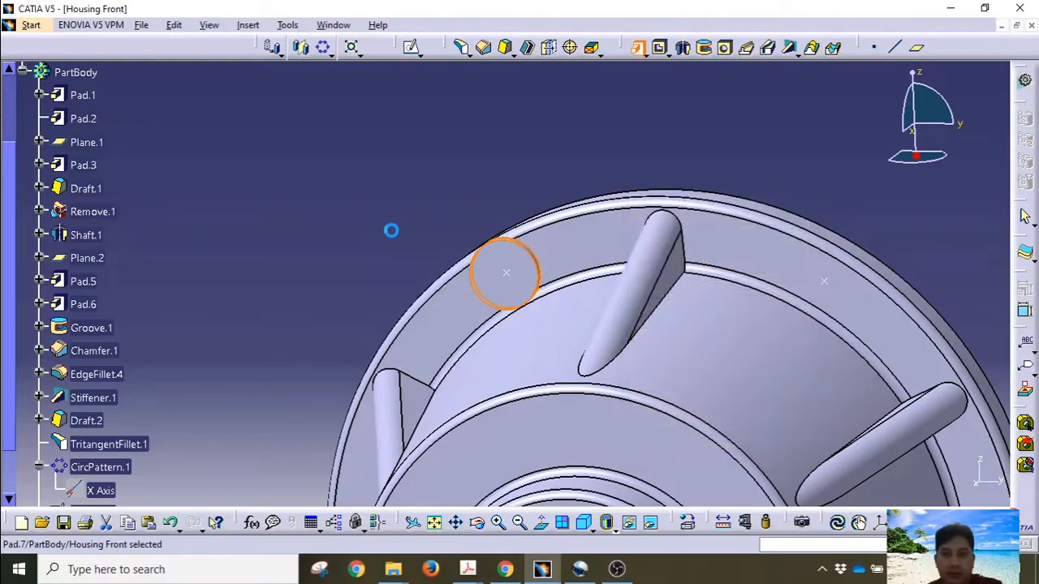
# Start a hole on the new round boss's front face, centred on the located point, with the Up To Next extension.
pyautogui.moveTo(392, 230); pyautogui.dragTo(563, 279, button='middle')
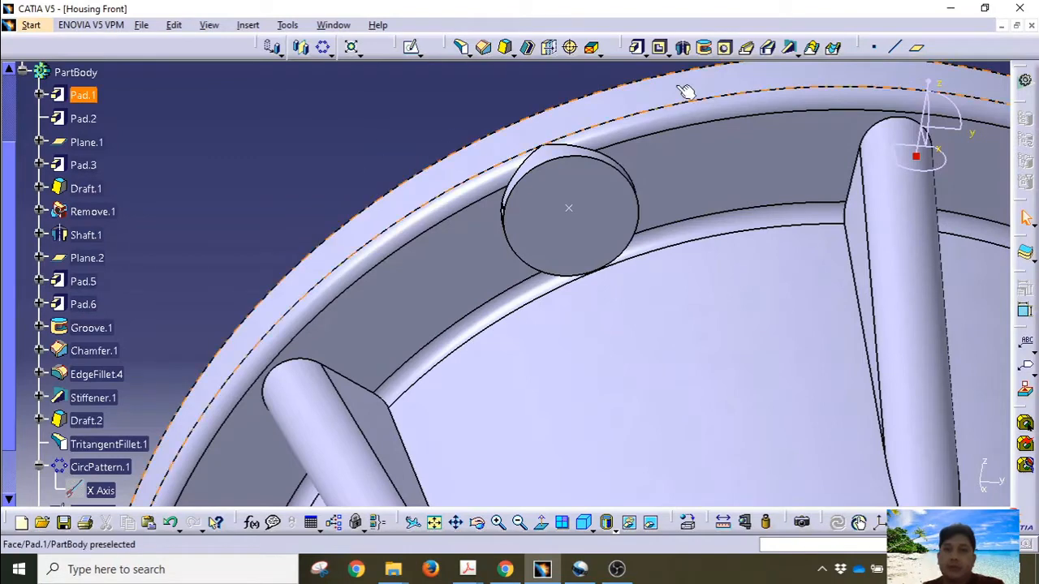
pyautogui.click(722, 50)
pyautogui.click(725, 50)
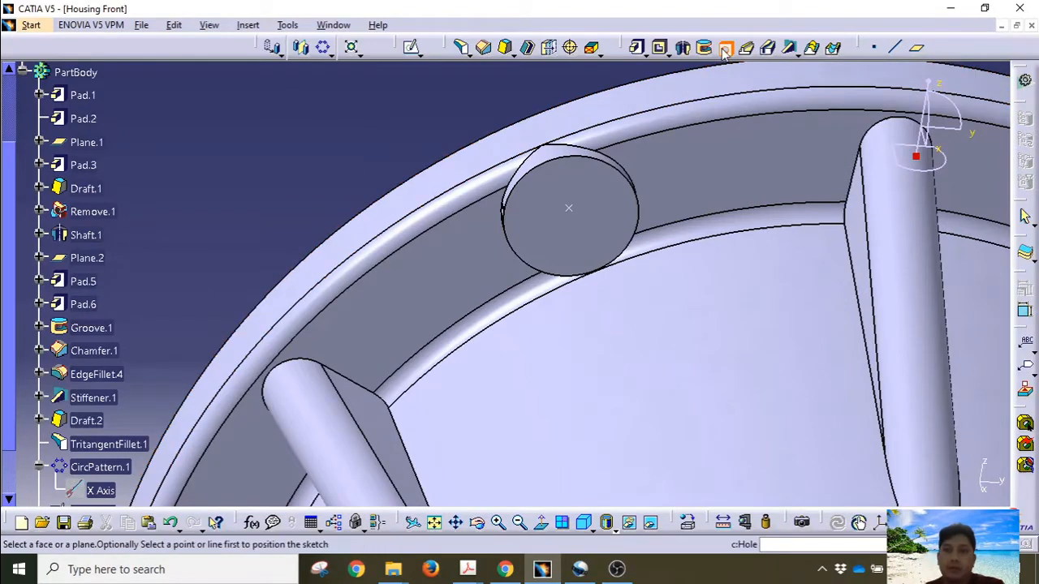
pyautogui.click(565, 252)
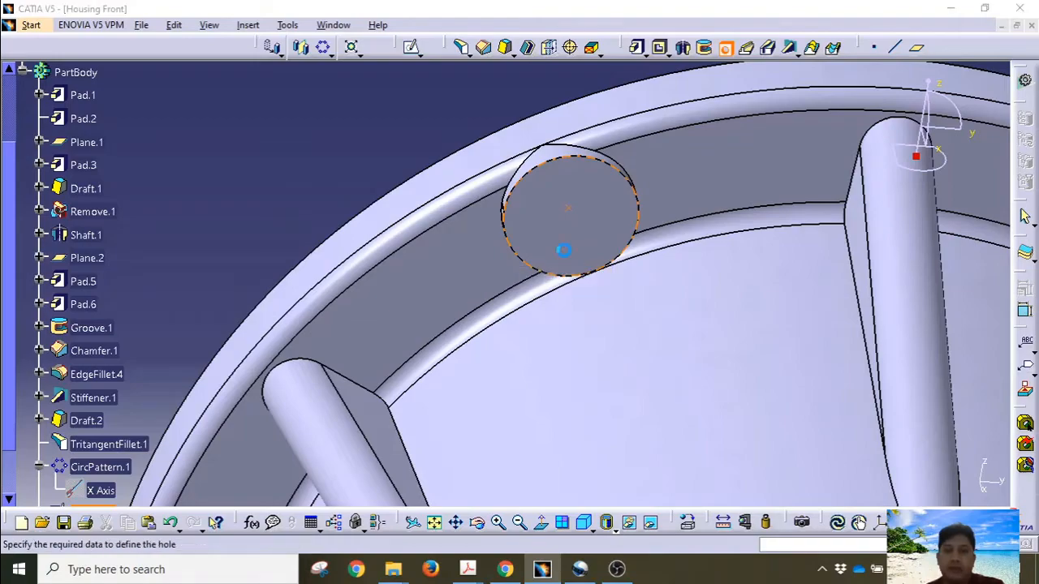
pyautogui.moveTo(447, 290); pyautogui.dragTo(560, 319, button='middle')
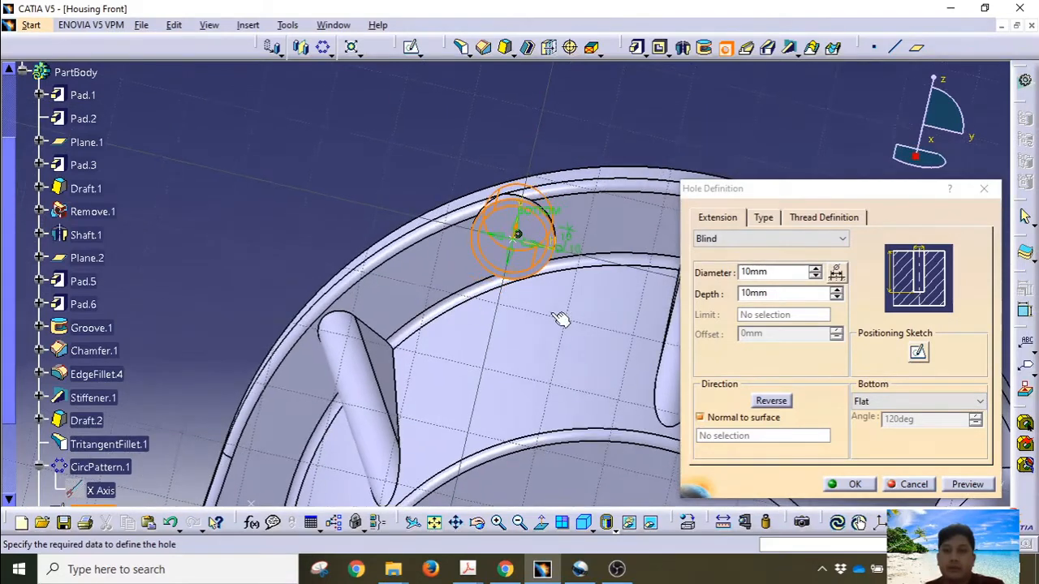
pyautogui.click(737, 239)
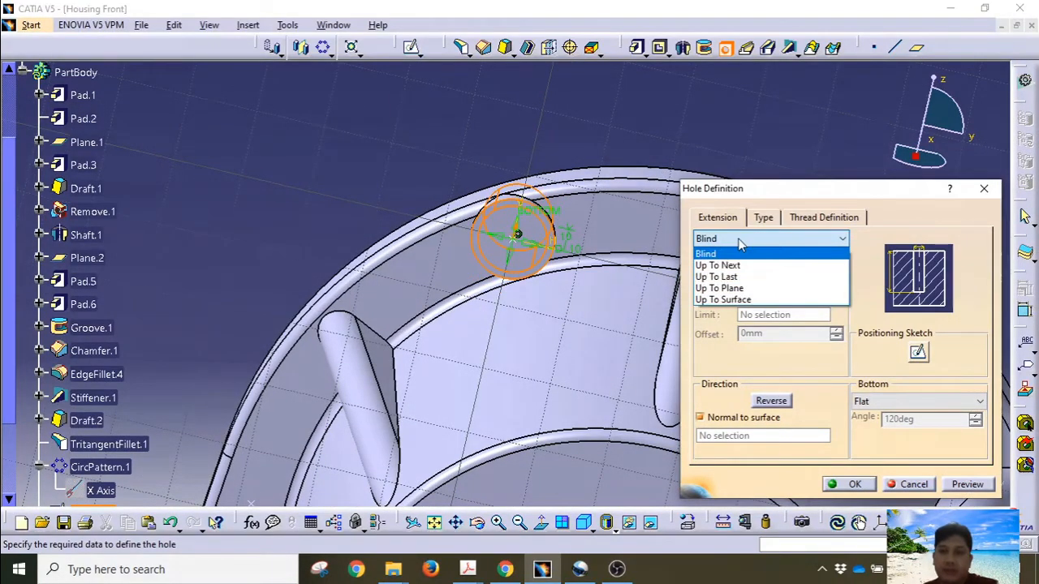
pyautogui.click(735, 264)
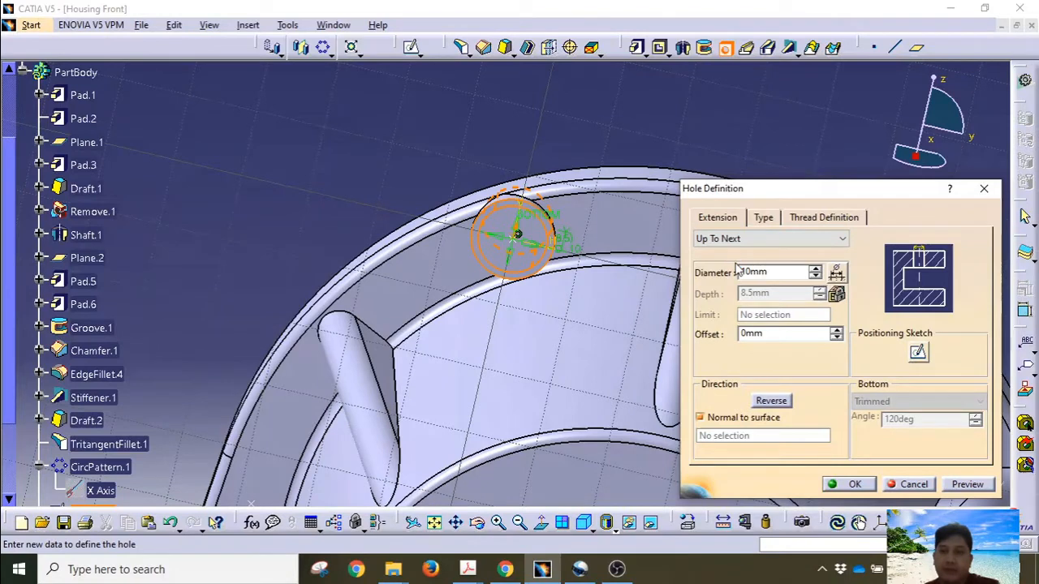
# Make the hole threaded with the Dimension bottom type and the Metric Thick Pitch standard.
pyautogui.click(810, 219)
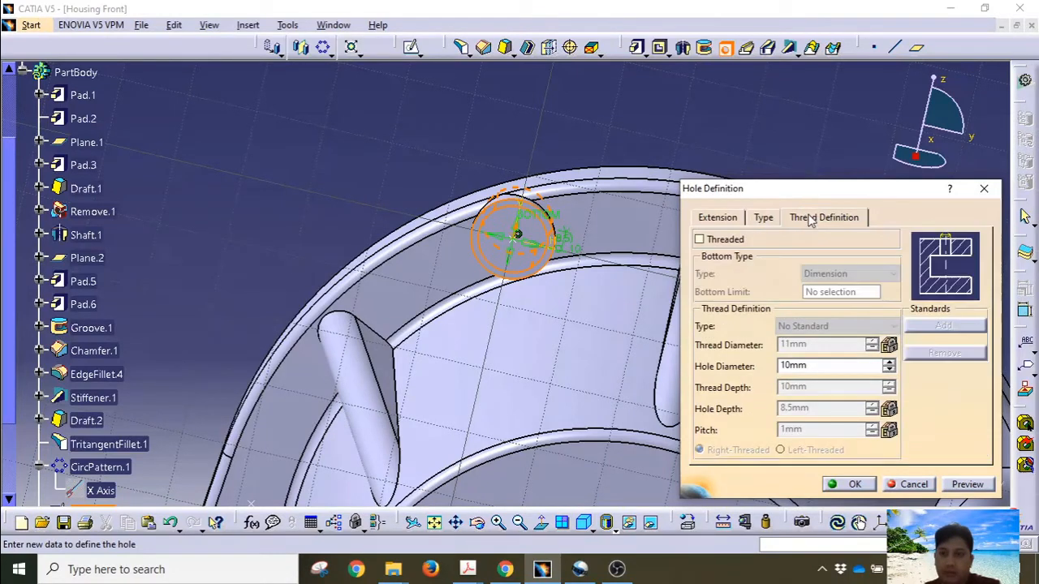
pyautogui.click(725, 240)
pyautogui.click(826, 274)
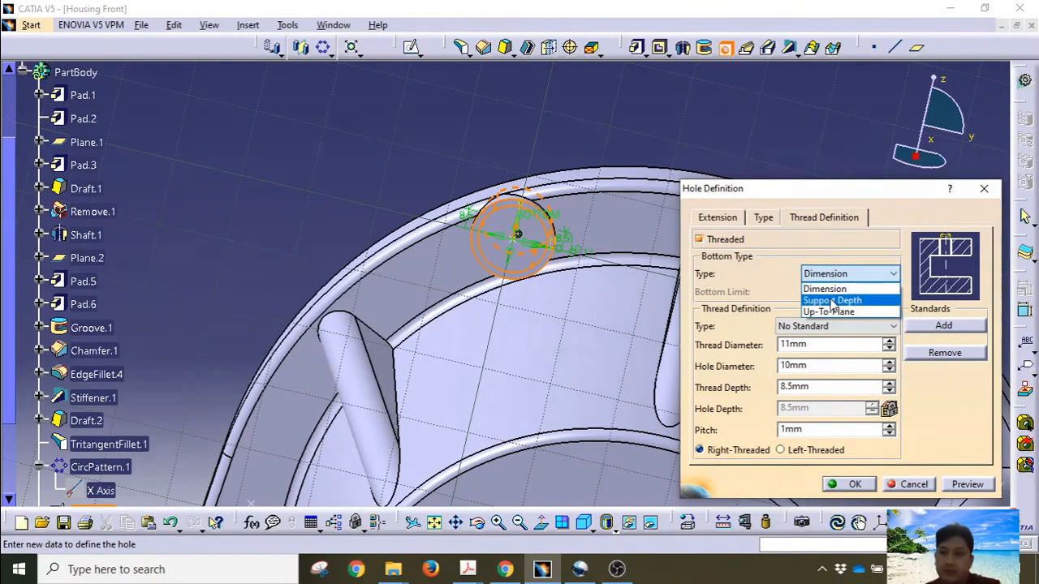
pyautogui.click(758, 297)
pyautogui.click(818, 329)
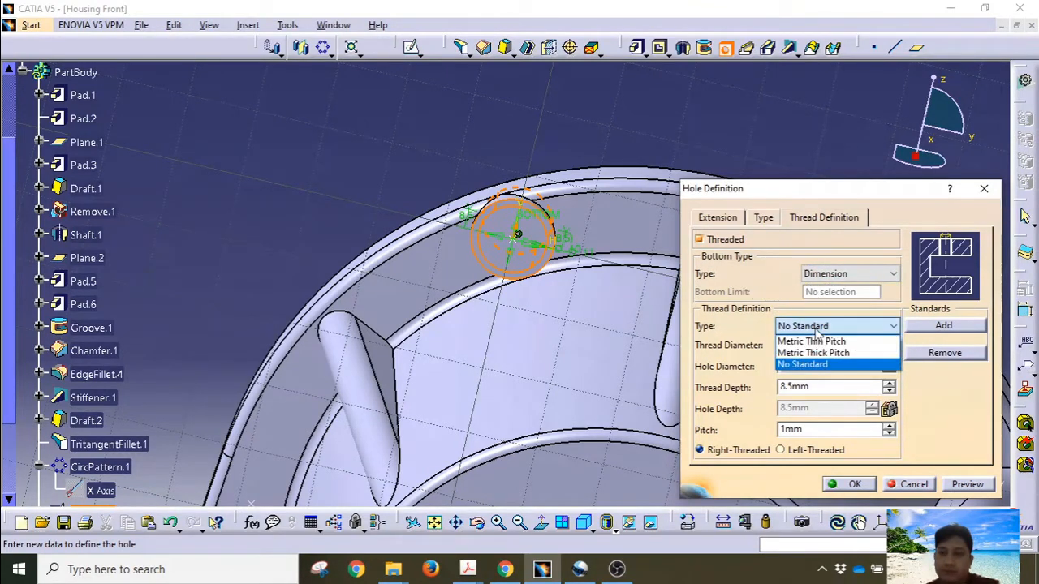
pyautogui.click(814, 352)
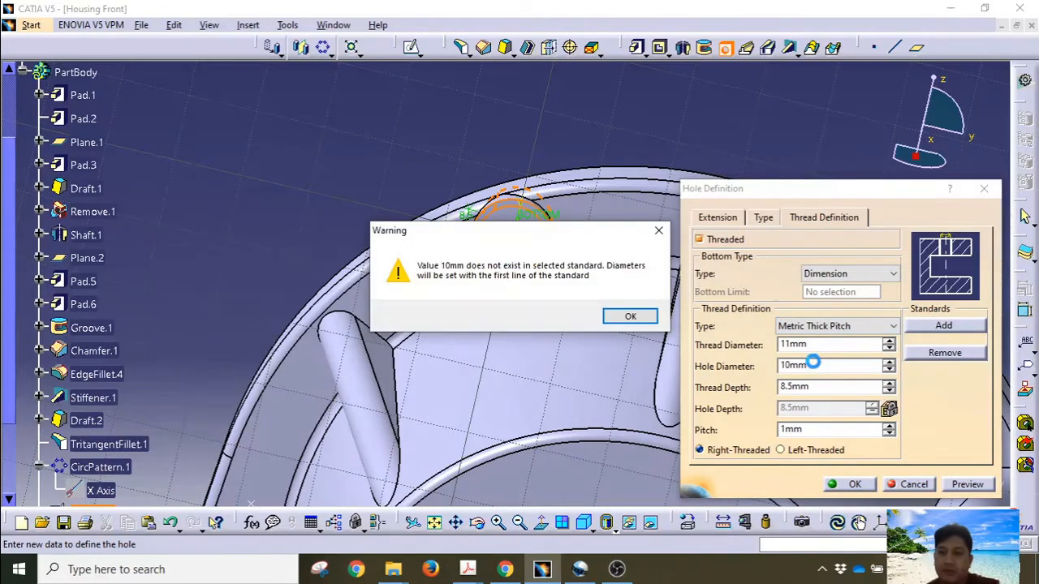
pyautogui.click(631, 317)
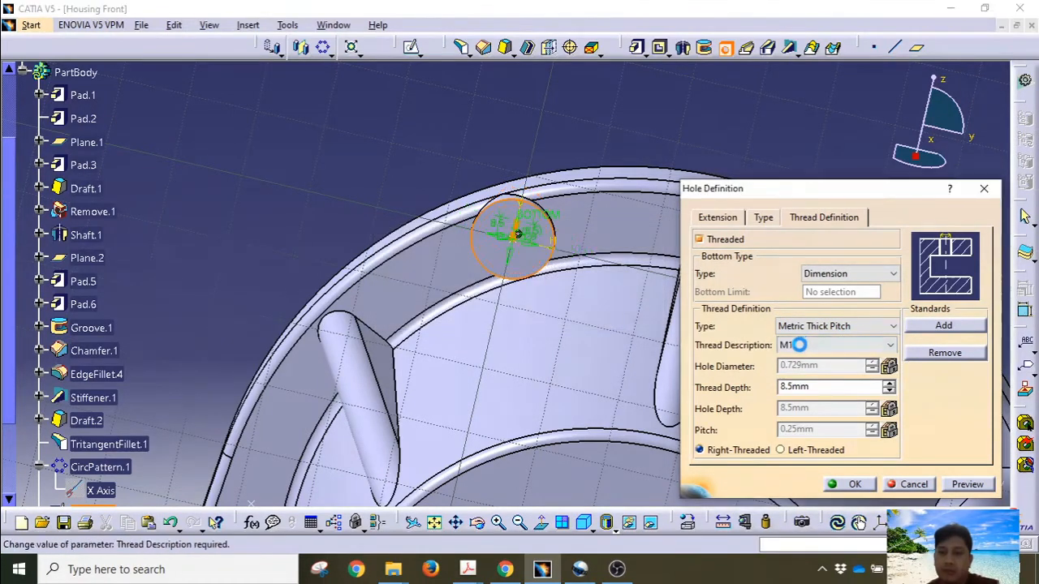
# Set the thread description to M8, preview the hole and create it.
pyautogui.click(791, 346)
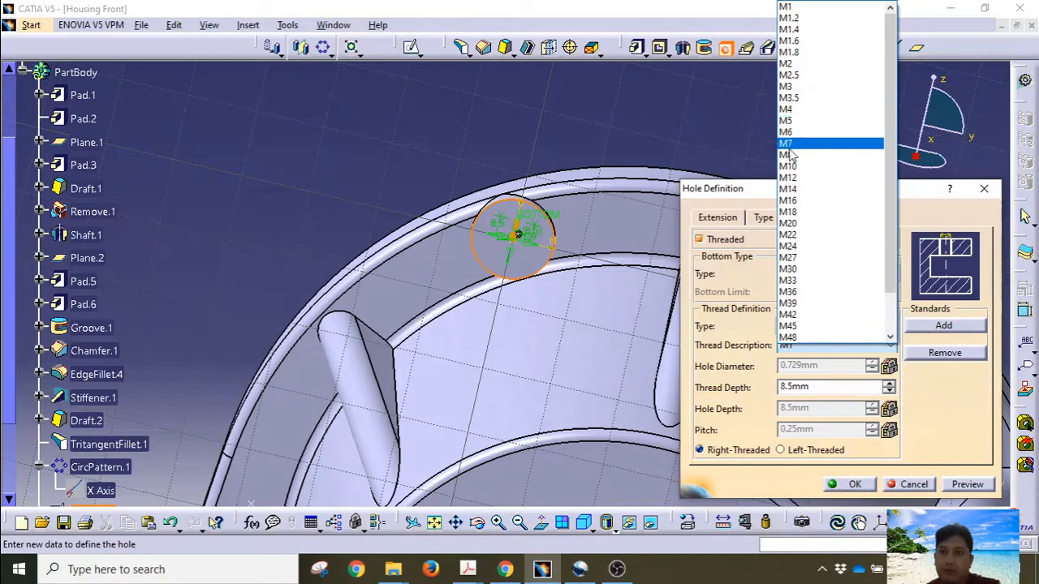
pyautogui.click(787, 154)
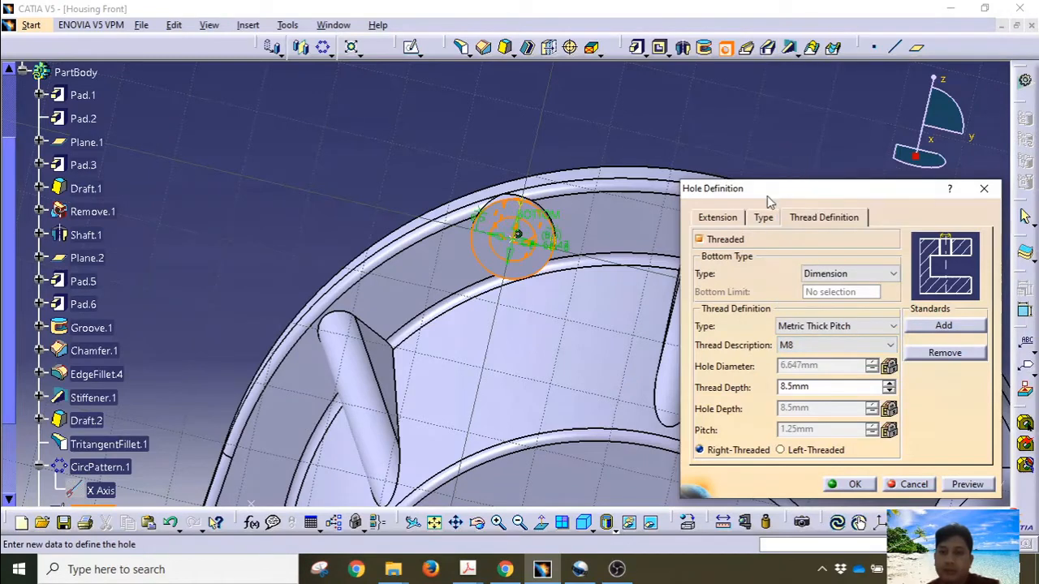
pyautogui.moveTo(767, 193); pyautogui.dragTo(744, 143)
pyautogui.click(943, 435)
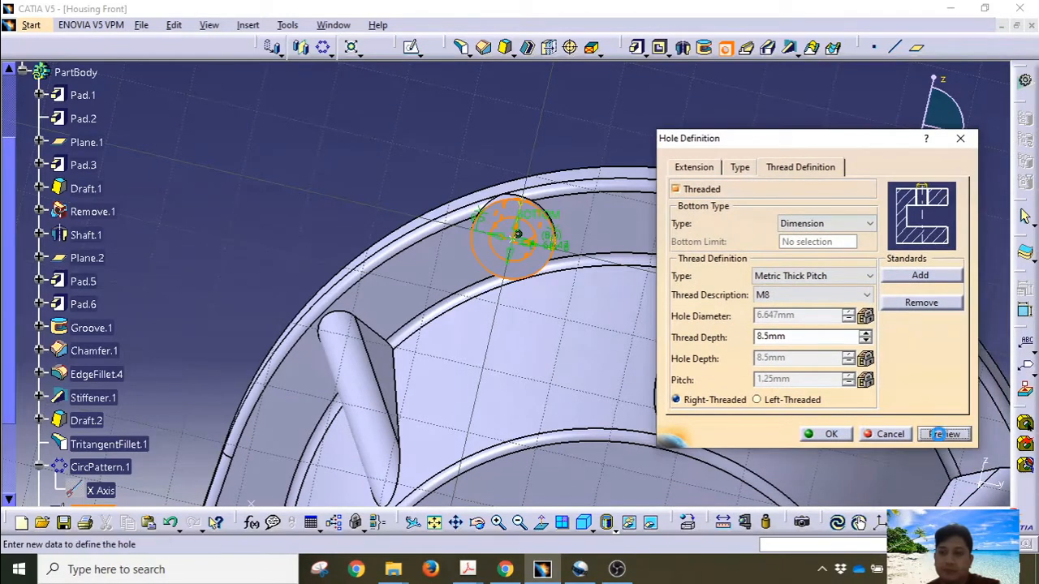
pyautogui.moveTo(577, 301); pyautogui.dragTo(574, 341, button='middle')
pyautogui.click(821, 438)
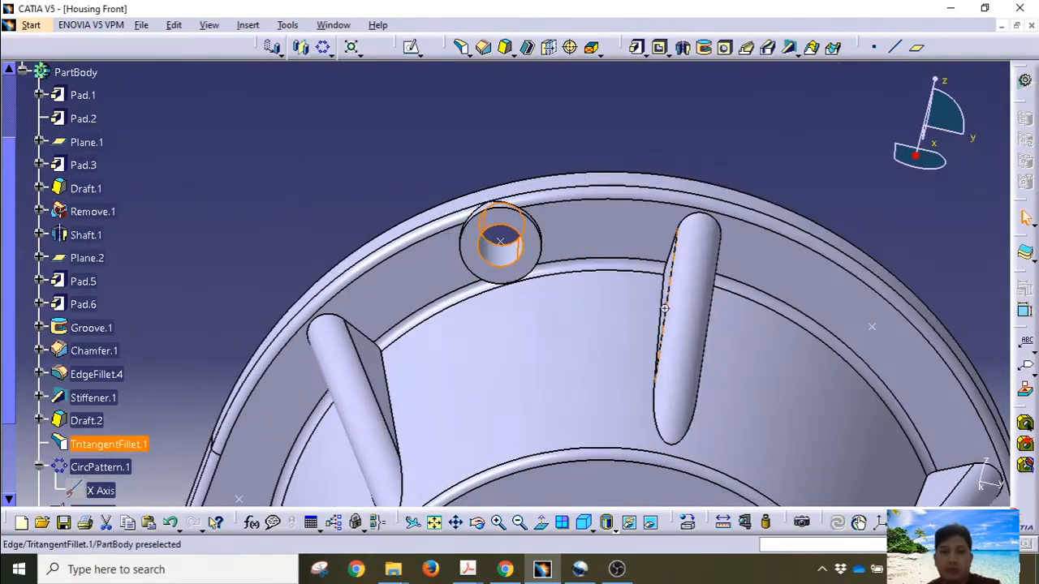
# Edit the boss's threaded hole and change its thread description to M5.
pyautogui.moveTo(670, 322); pyautogui.dragTo(696, 417, button='middle')
pyautogui.scroll(-2, 117, 369)
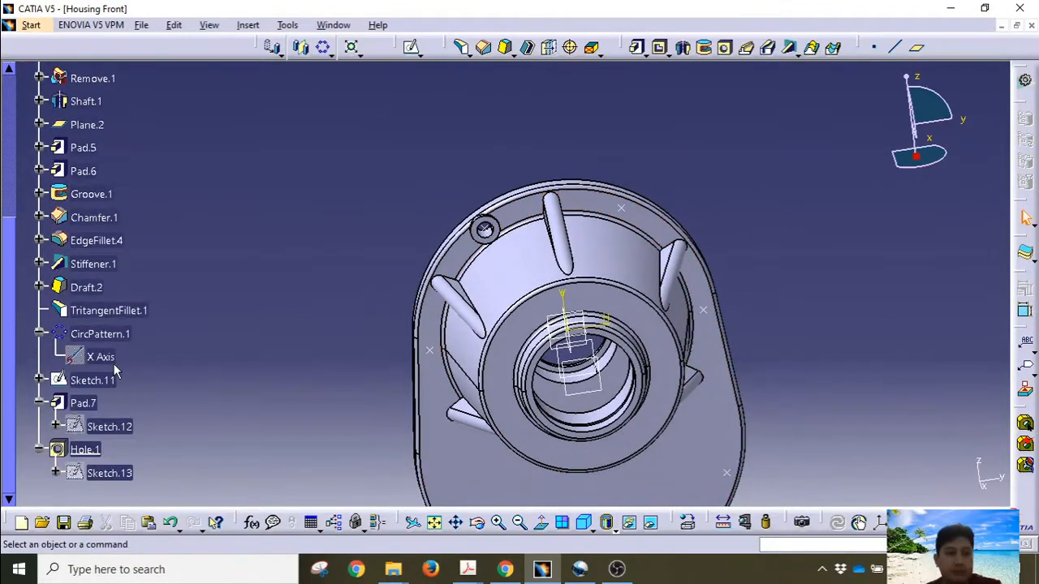
pyautogui.click(39, 334)
pyautogui.doubleClick(96, 427)
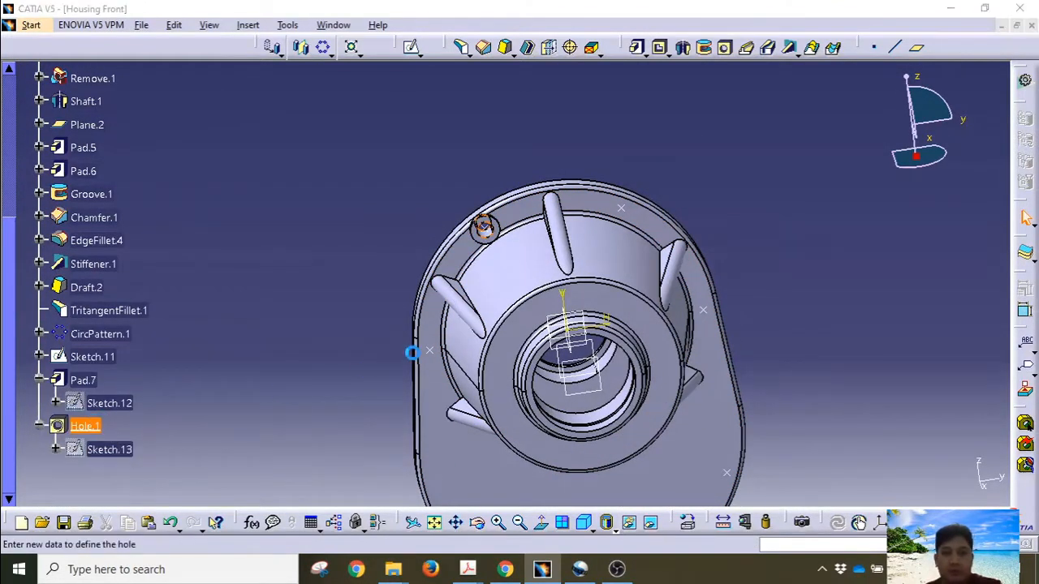
pyautogui.click(786, 296)
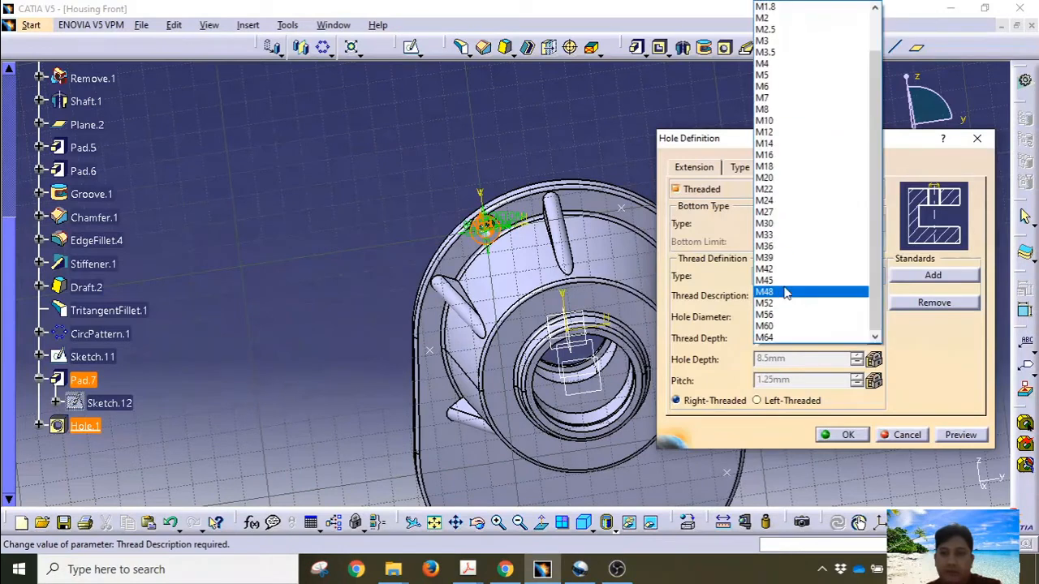
pyautogui.scroll(3, 778, 154)
pyautogui.click(767, 109)
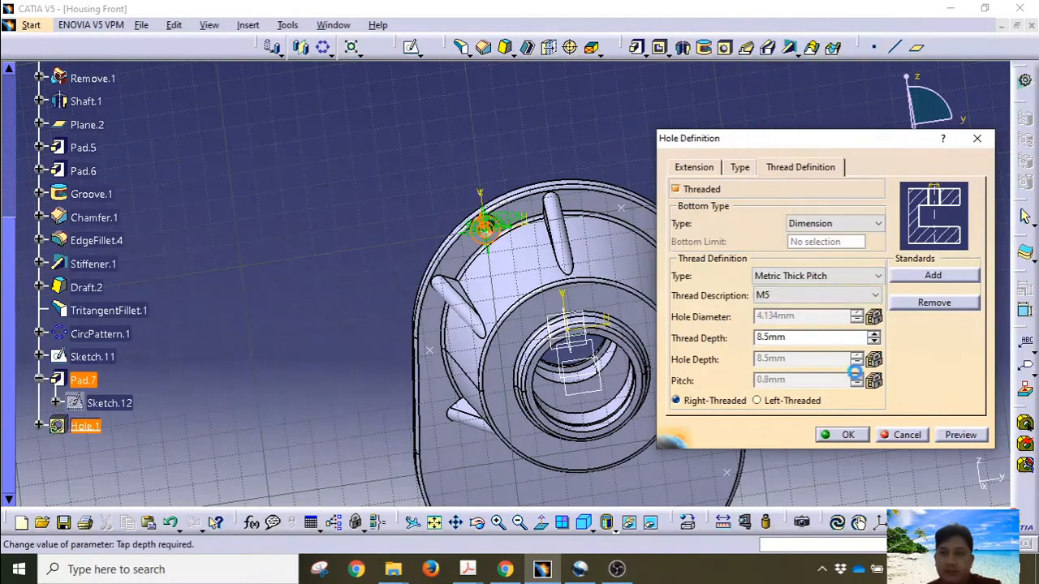
pyautogui.click(837, 435)
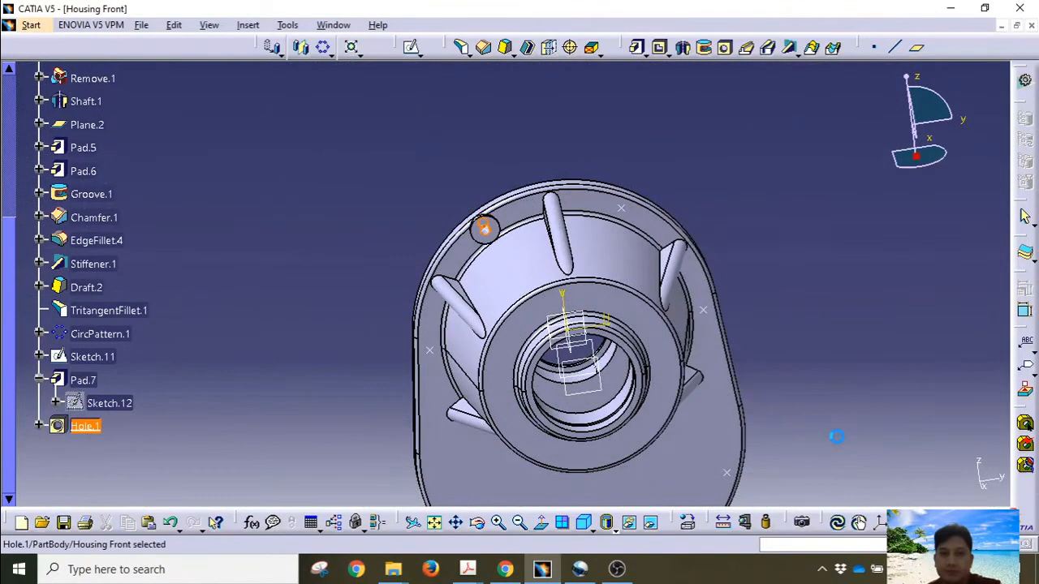
# Round the front outer edge of the round boss with a 1.5 mm edge fillet.
pyautogui.moveTo(456, 241); pyautogui.dragTo(439, 199, button='middle')
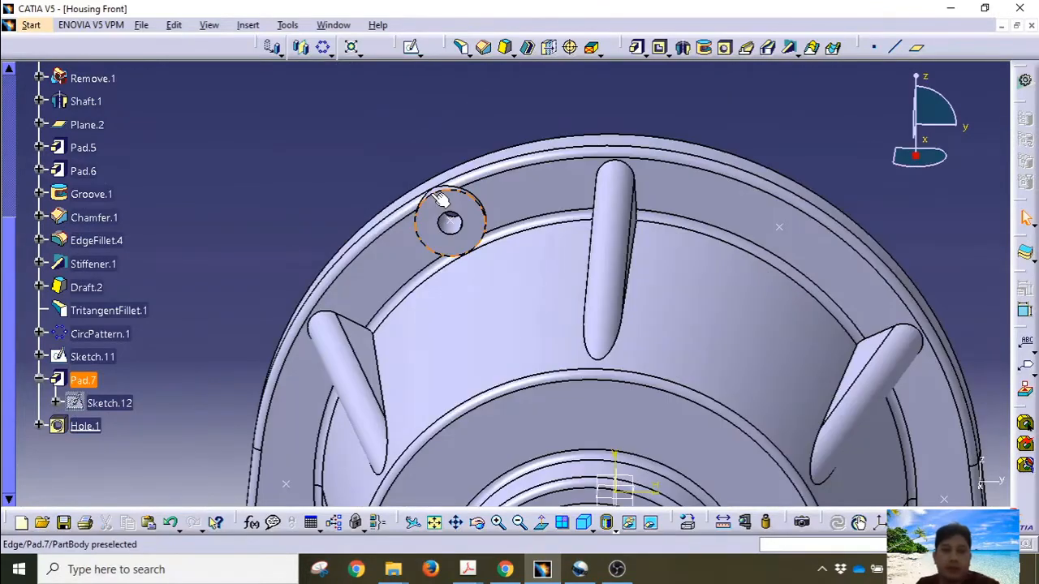
pyautogui.click(439, 199)
pyautogui.moveTo(285, 216); pyautogui.dragTo(326, 261, button='middle')
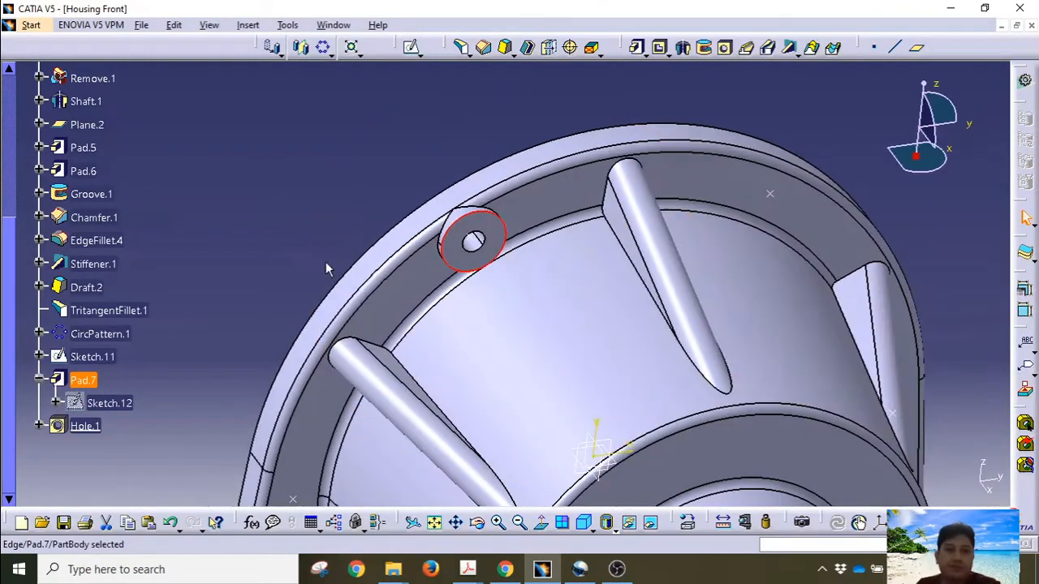
pyautogui.click(489, 52)
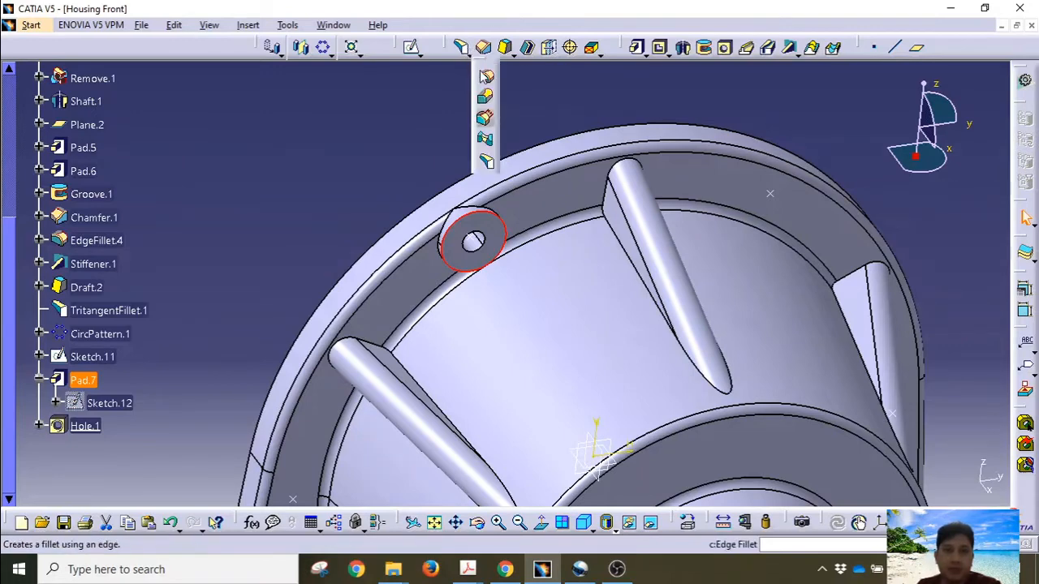
pyautogui.click(487, 77)
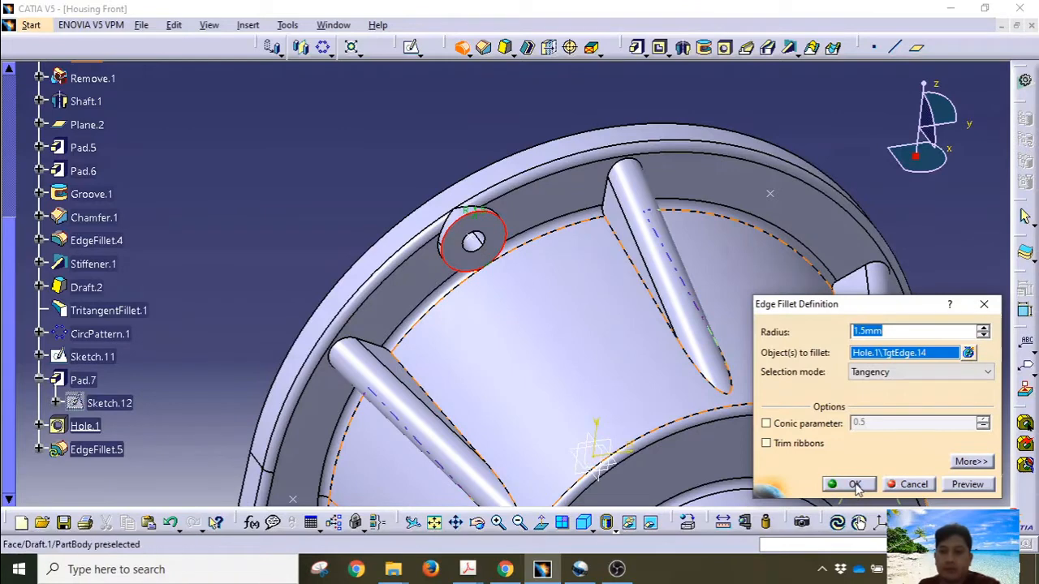
pyautogui.click(855, 485)
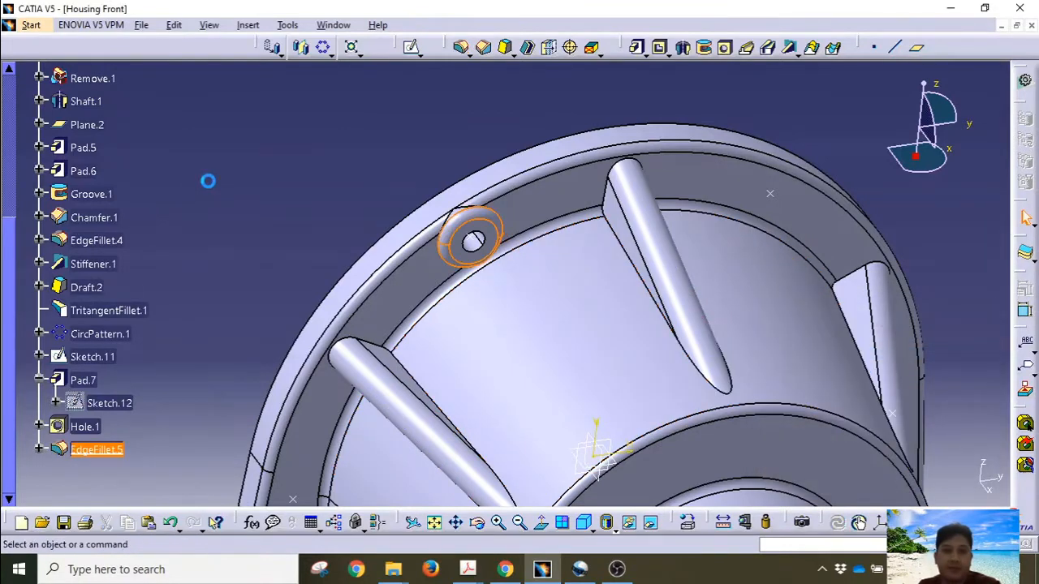
# Repeat the boss pad, its threaded hole and its edge fillet with a User Pattern at the point positions of Sketch.11.
pyautogui.click(39, 381)
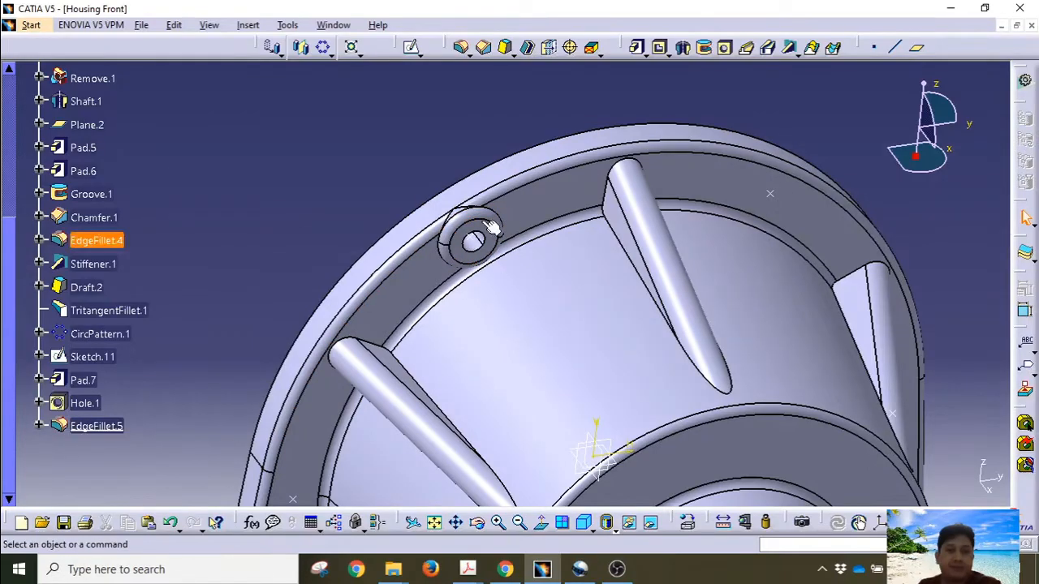
pyautogui.moveTo(491, 227); pyautogui.dragTo(464, 293, button='middle')
pyautogui.moveTo(454, 223)
pyautogui.mouseDown(button='middle')
pyautogui.moveTo(455, 313)
pyautogui.moveTo(375, 289)
pyautogui.moveTo(349, 297)
pyautogui.mouseUp(button='middle')
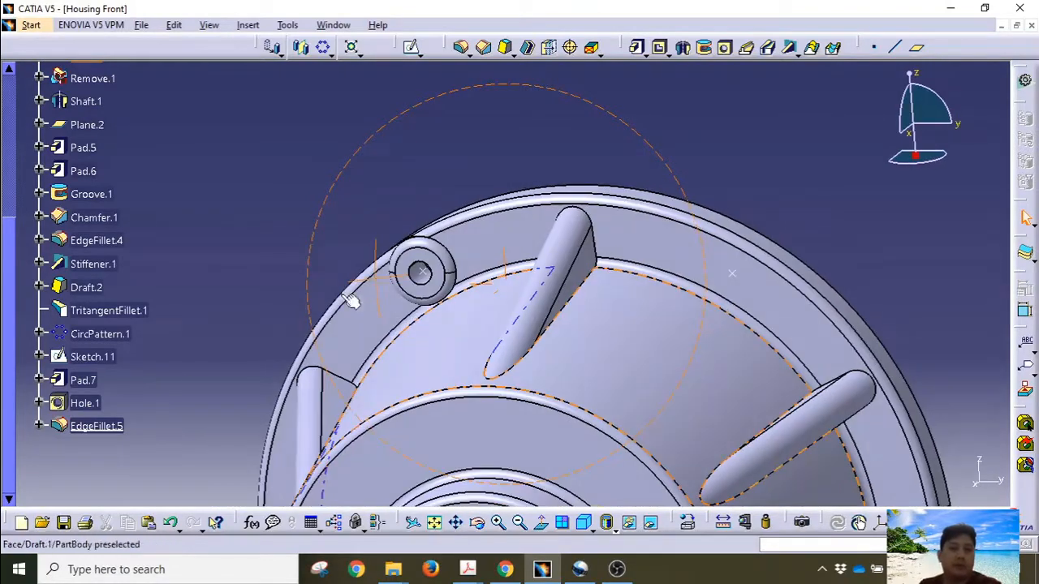
pyautogui.keyDown('ctrl'); pyautogui.click(99, 404); pyautogui.keyUp('ctrl')
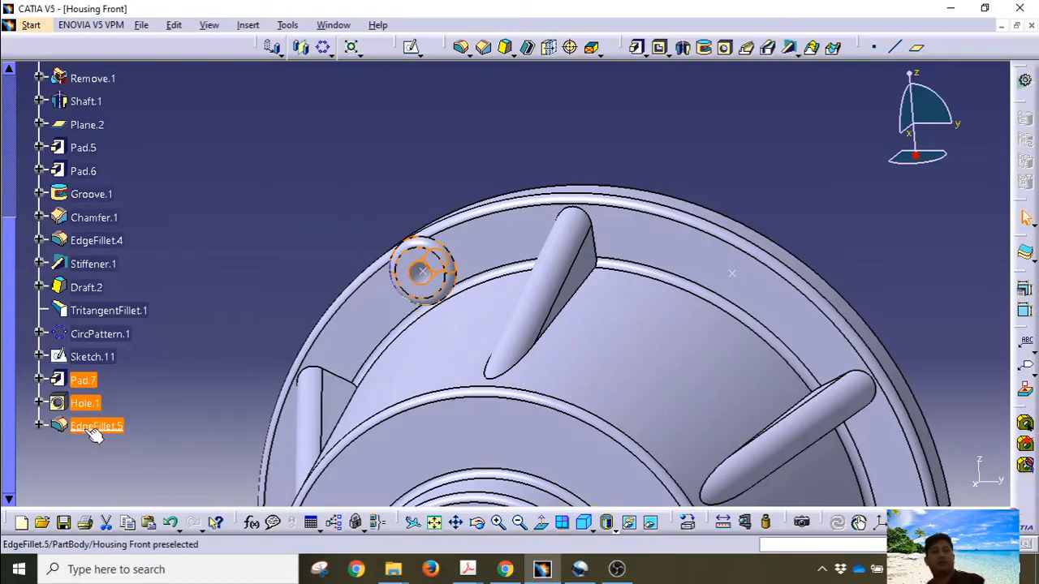
pyautogui.keyDown('ctrl'); pyautogui.click(85, 427); pyautogui.keyUp('ctrl')
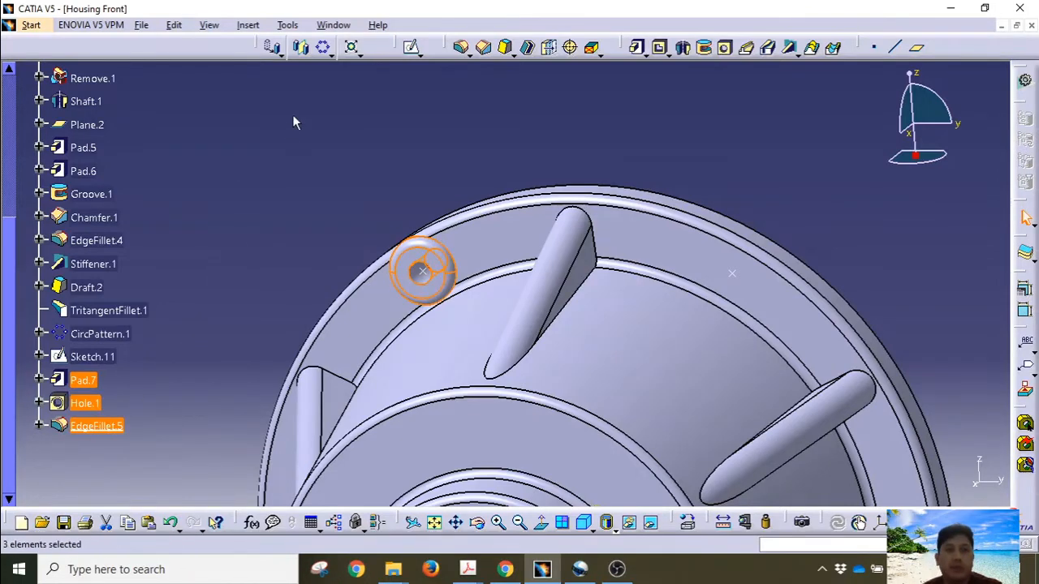
pyautogui.click(330, 52)
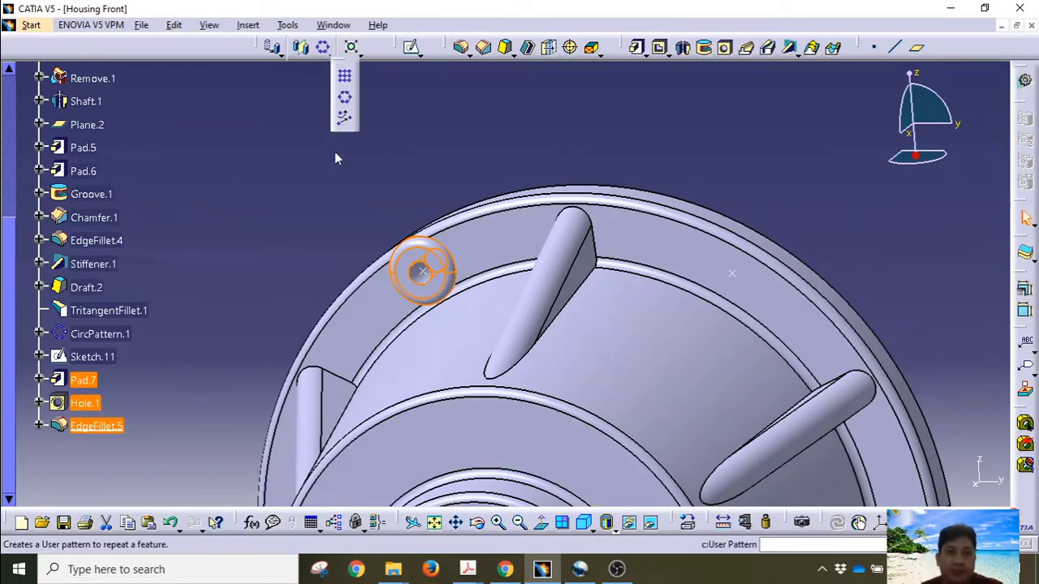
pyautogui.moveTo(299, 242)
pyautogui.mouseDown(button='middle')
pyautogui.moveTo(306, 320)
pyautogui.moveTo(371, 313)
pyautogui.moveTo(350, 253)
pyautogui.moveTo(406, 267)
pyautogui.moveTo(402, 213)
pyautogui.mouseUp(button='middle')
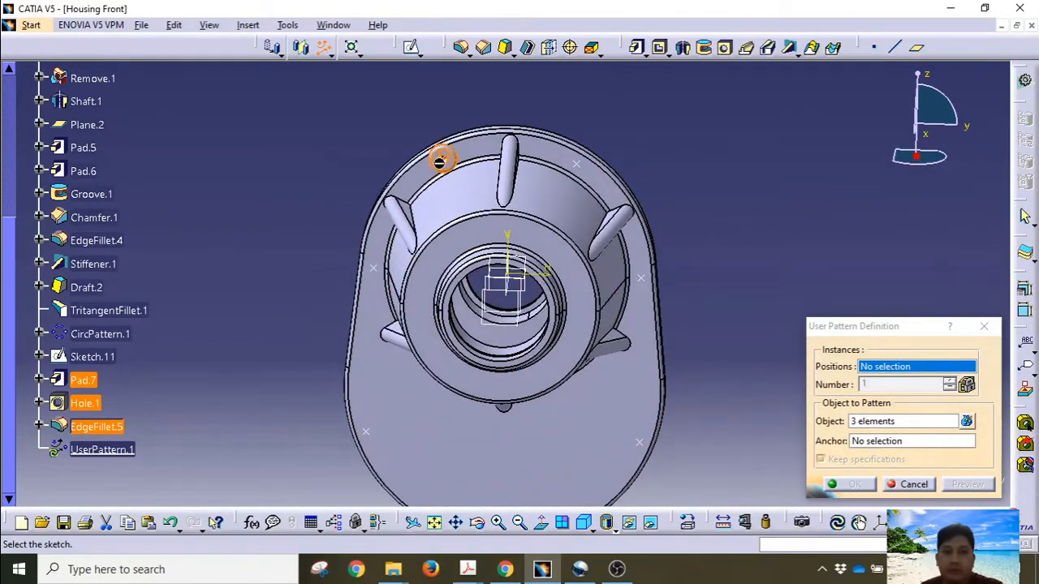
pyautogui.moveTo(352, 363); pyautogui.dragTo(313, 322, button='middle')
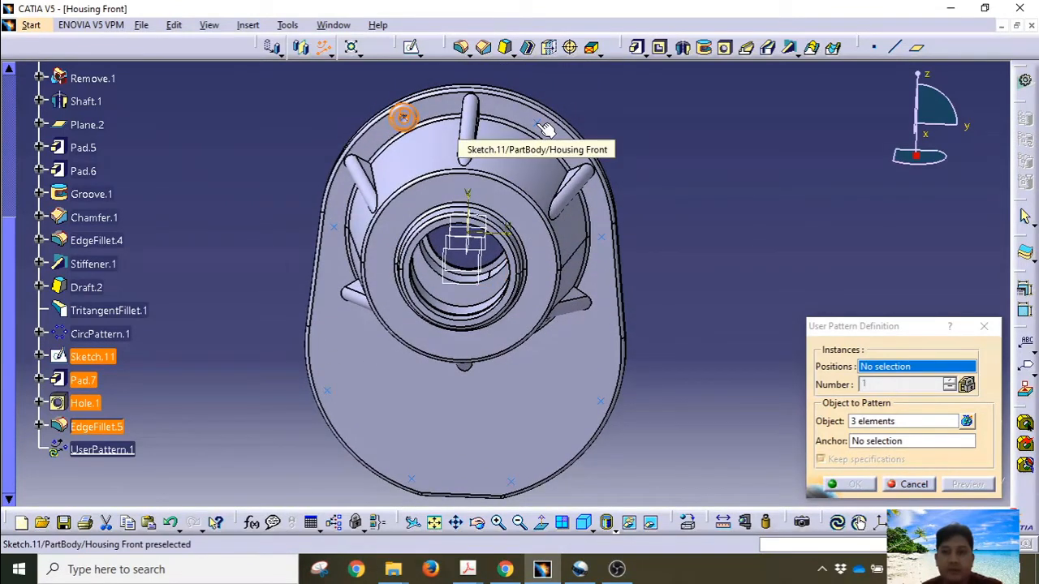
pyautogui.click(546, 130)
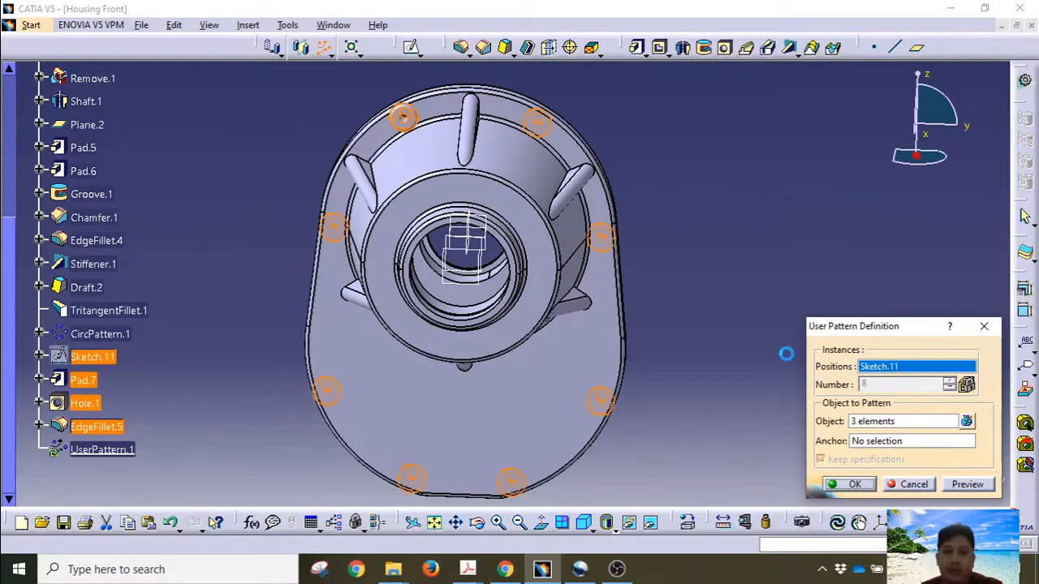
pyautogui.moveTo(731, 324); pyautogui.dragTo(528, 365, button='middle')
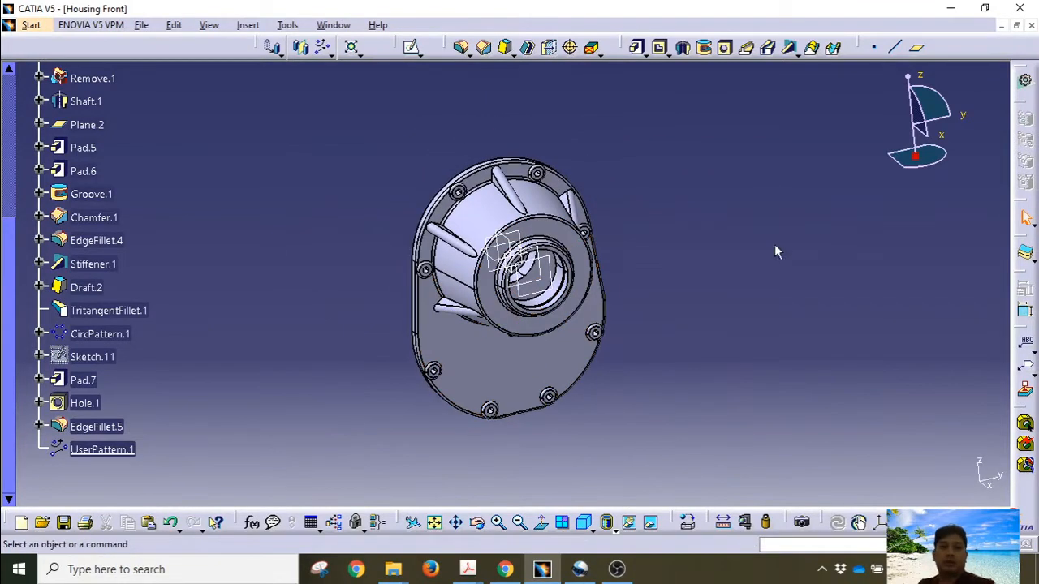
pyautogui.click(588, 245)
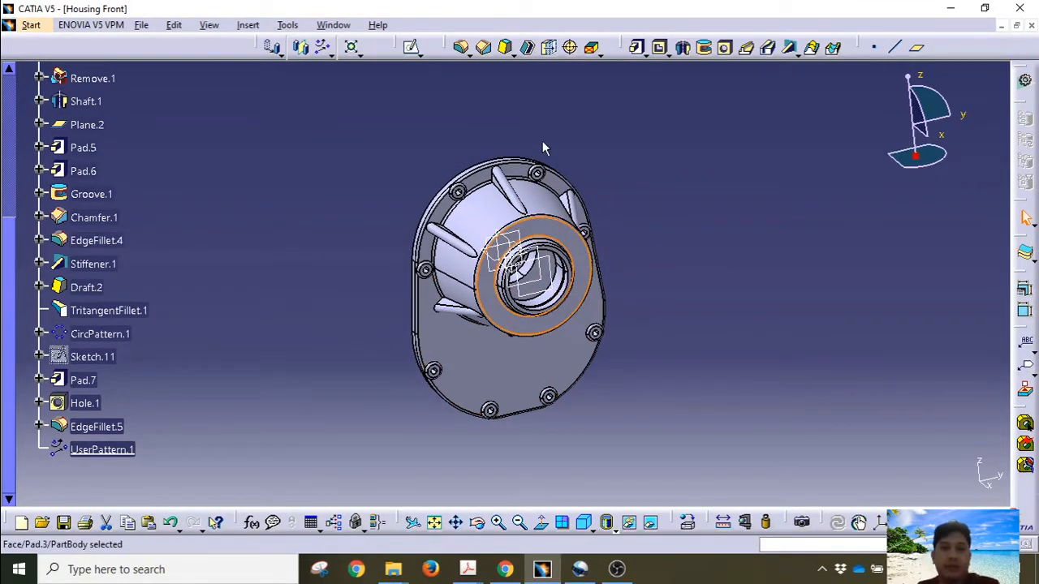
pyautogui.click(412, 49)
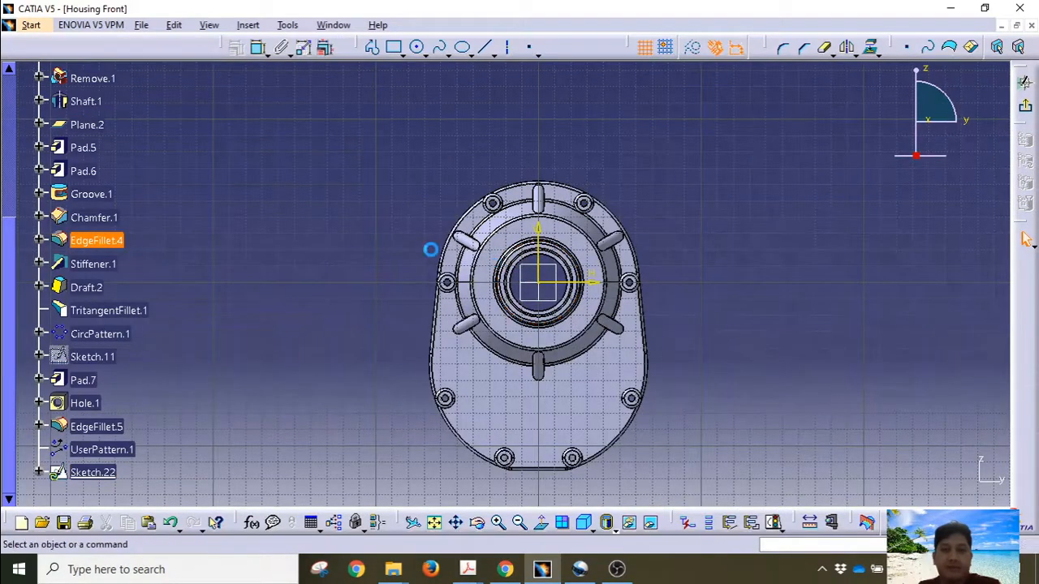
pyautogui.click(1026, 110)
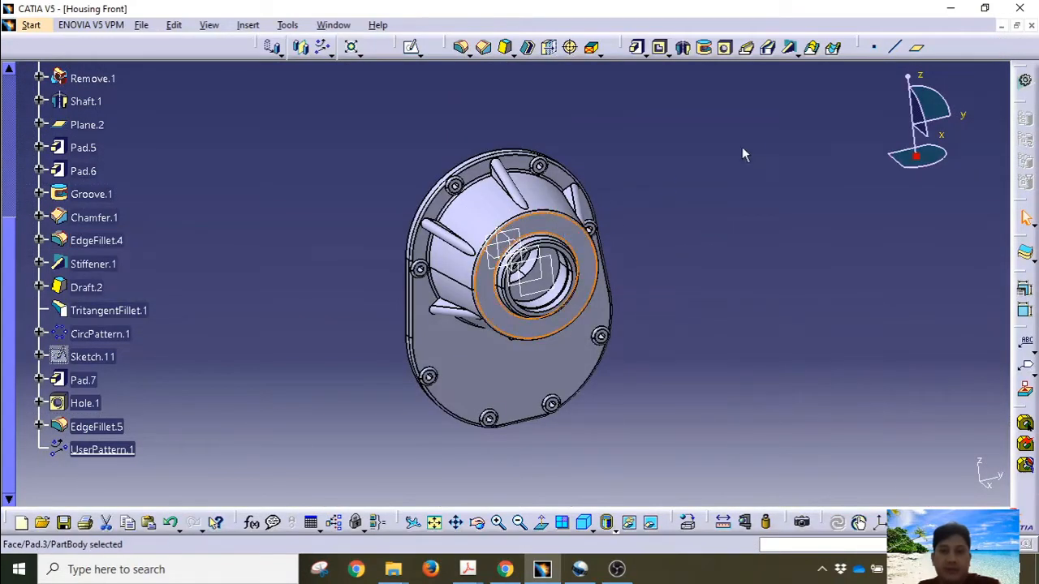
# Start a hole on the flat ring face around the central bore and open its positioning sketch.
pyautogui.click(725, 49)
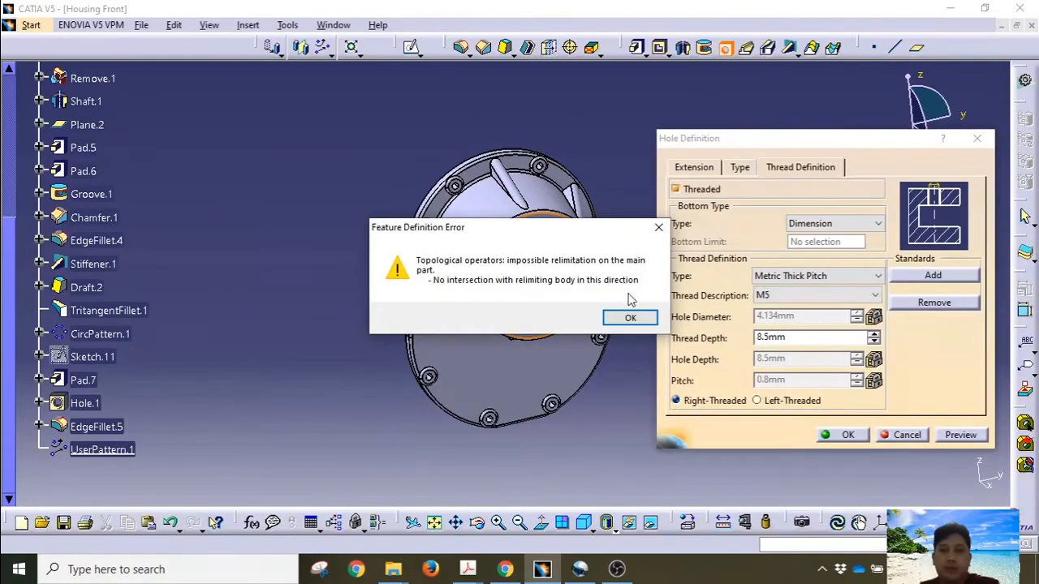
pyautogui.click(630, 318)
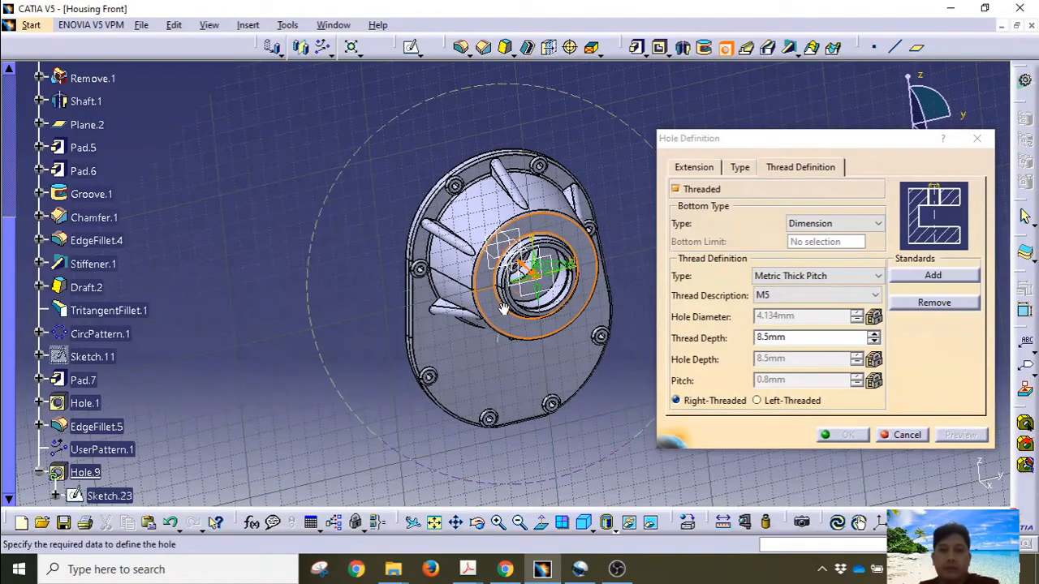
pyautogui.moveTo(503, 309); pyautogui.dragTo(524, 190, button='middle')
pyautogui.moveTo(539, 302); pyautogui.dragTo(392, 329, button='middle')
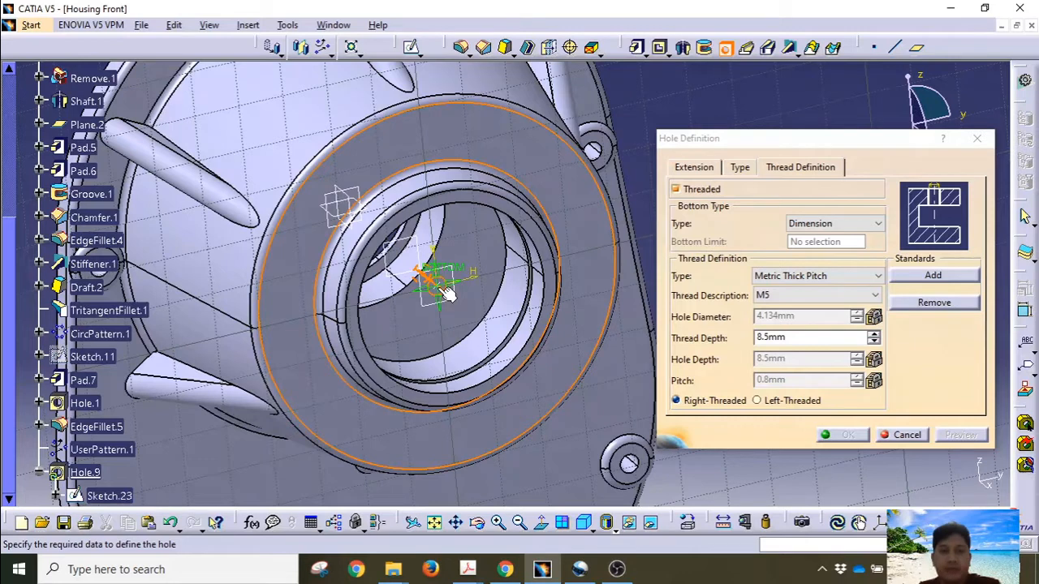
pyautogui.click(696, 168)
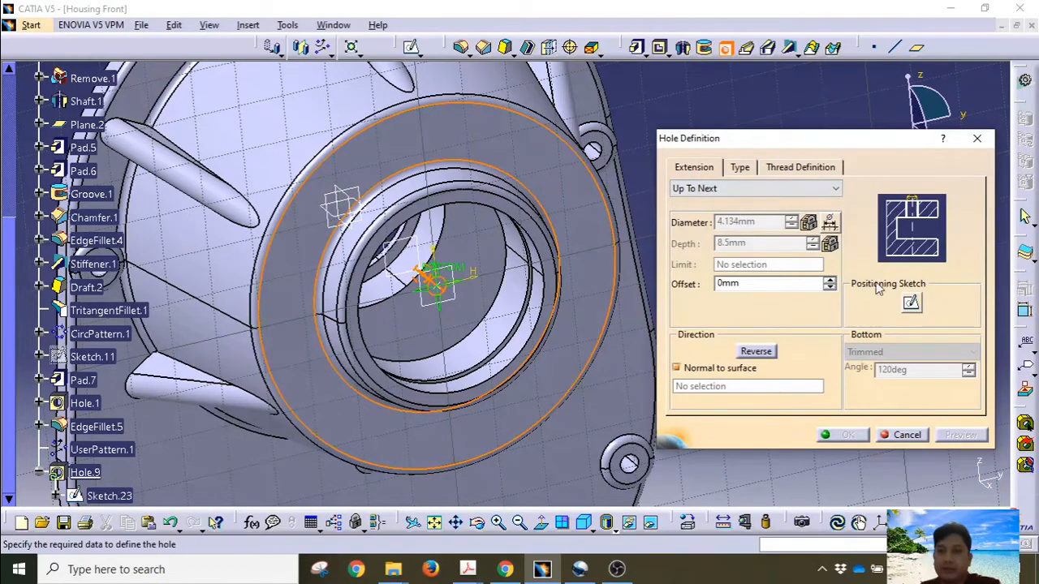
pyautogui.click(911, 302)
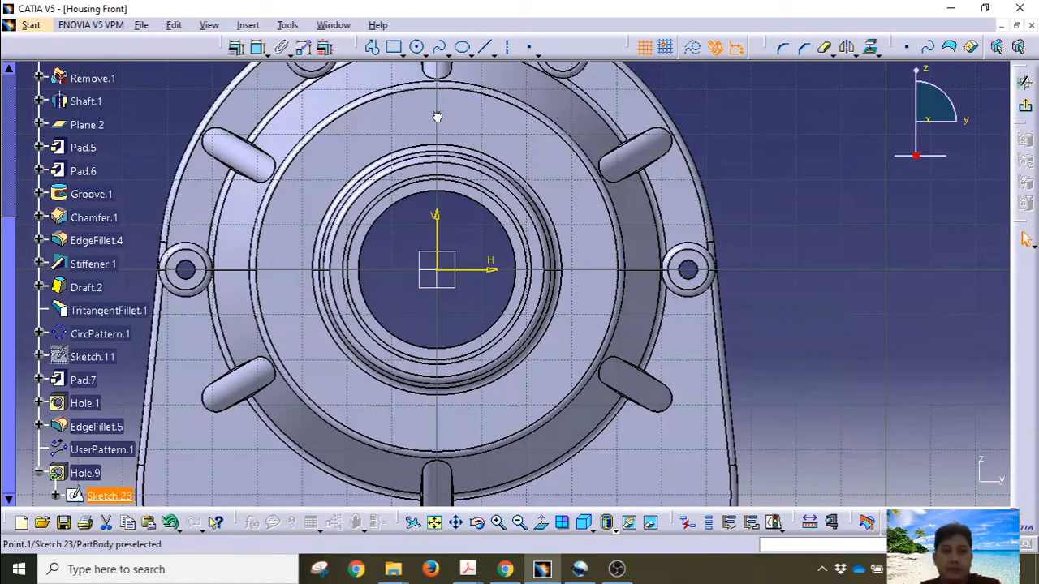
# Place the hole's centre point on the ring face above the bore and dimension it 35 mm from the horizontal axis.
pyautogui.moveTo(457, 158); pyautogui.dragTo(456, 222, button='middle')
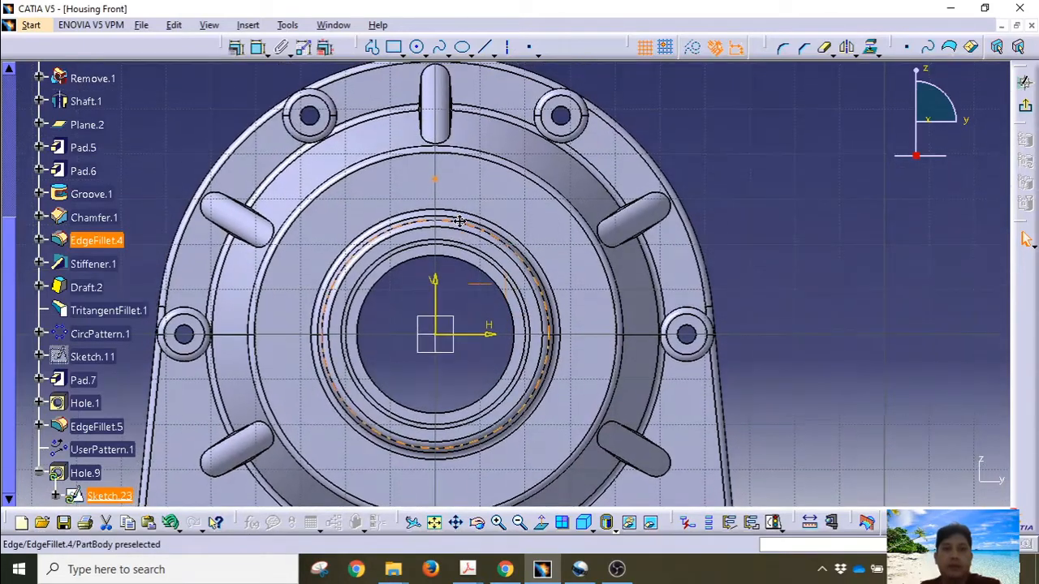
pyautogui.click(491, 337)
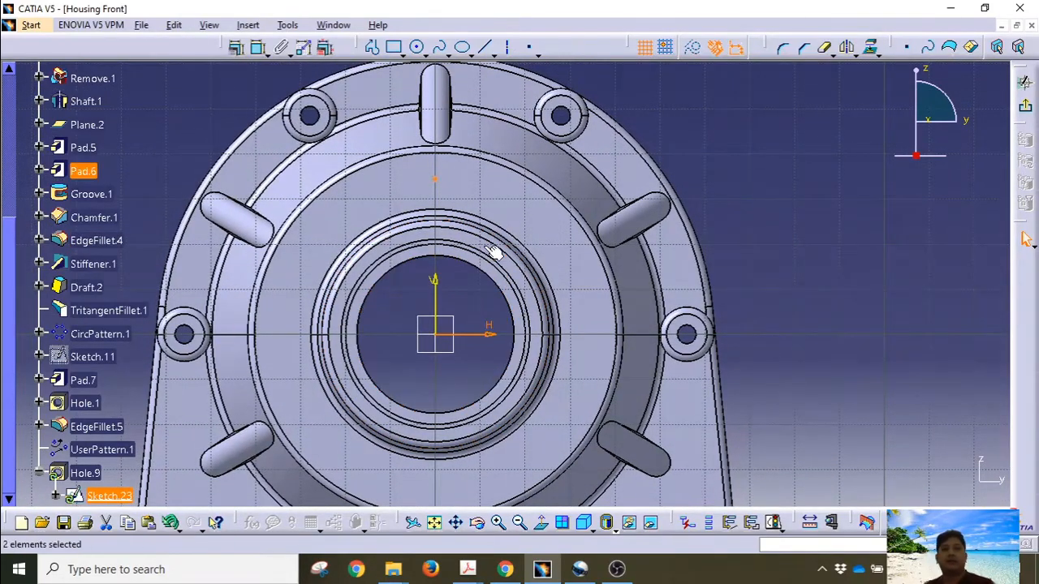
pyautogui.click(258, 47)
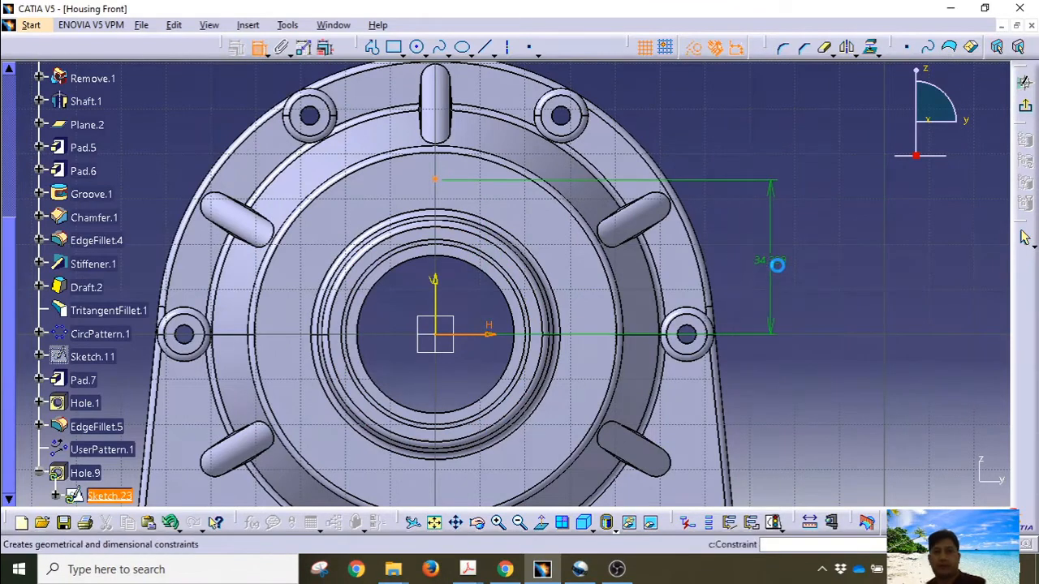
pyautogui.click(777, 266)
pyautogui.doubleClick(777, 267)
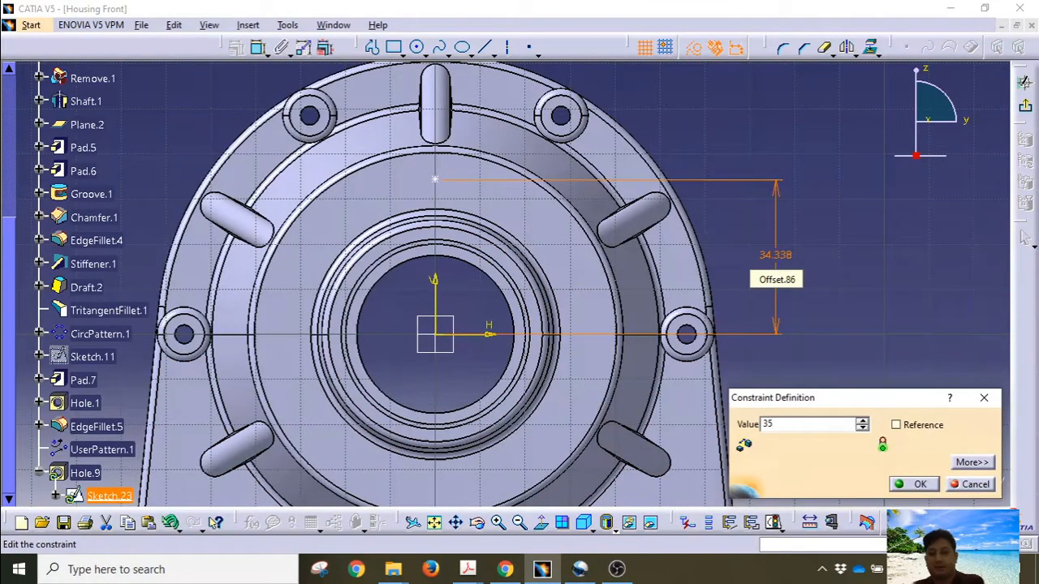
pyautogui.press('Return')
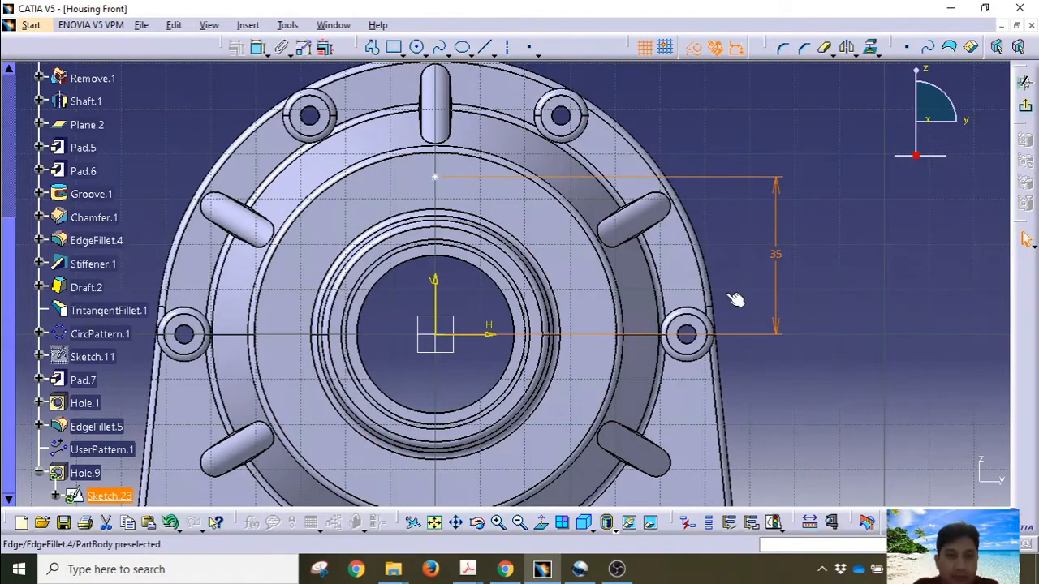
# Constrain the hole's centre point to coincide with the vertical axis and exit the positioning sketch.
pyautogui.click(437, 177)
pyautogui.keyDown('ctrl'); pyautogui.click(437, 294); pyautogui.keyUp('ctrl')
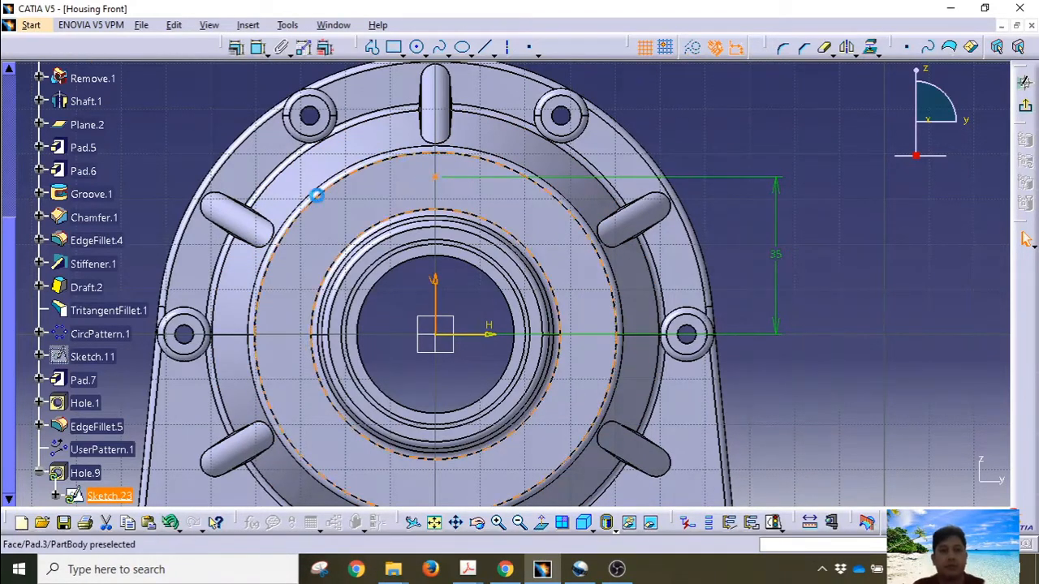
pyautogui.click(236, 50)
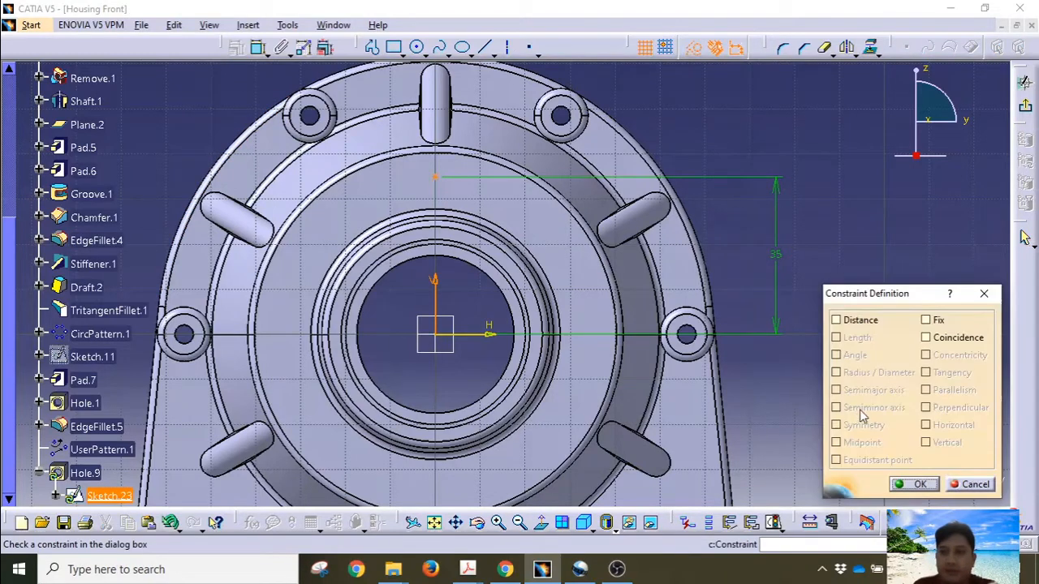
pyautogui.click(942, 340)
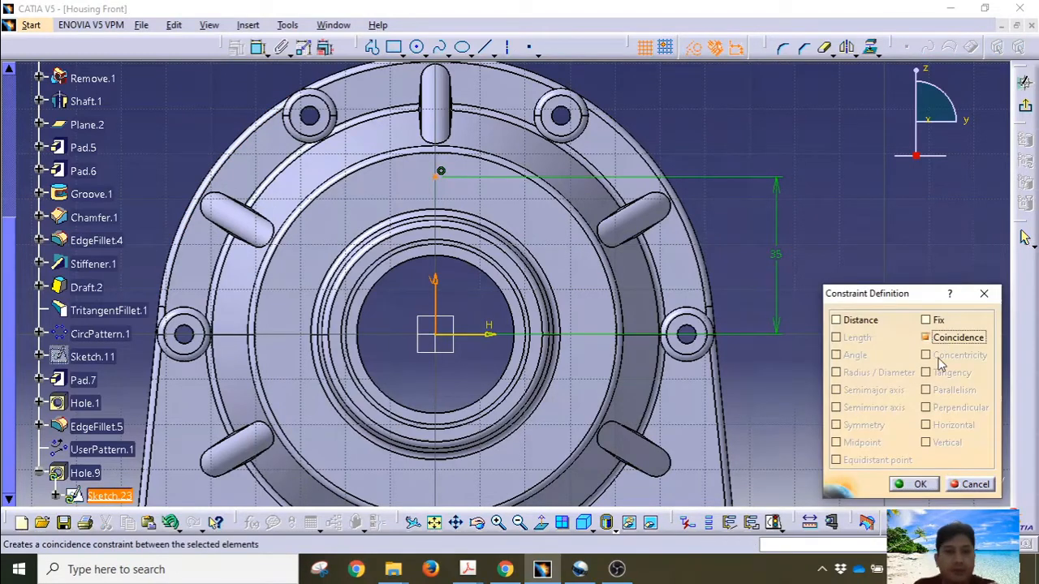
pyautogui.click(918, 485)
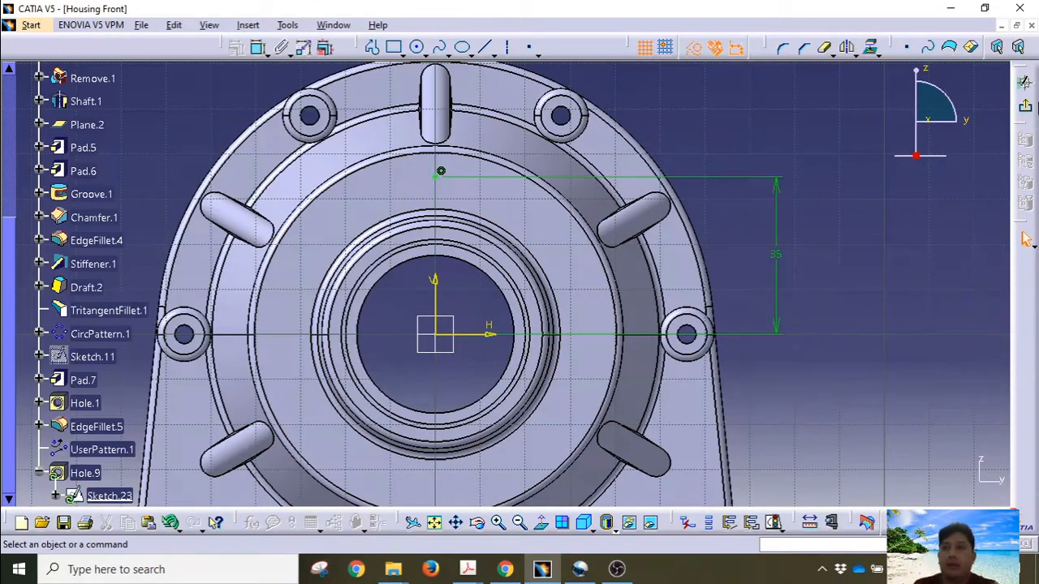
pyautogui.click(1024, 82)
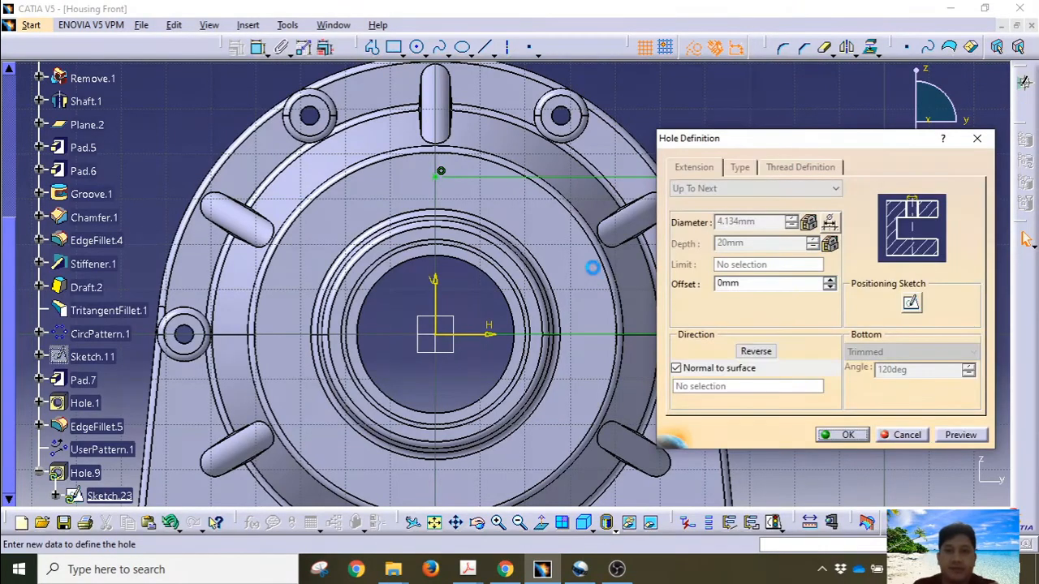
# Make the hole on the ring face blind with a depth of 10 mm and an M8 thread.
pyautogui.moveTo(602, 271); pyautogui.dragTo(618, 252, button='middle')
pyautogui.moveTo(525, 268); pyautogui.dragTo(507, 225, button='middle')
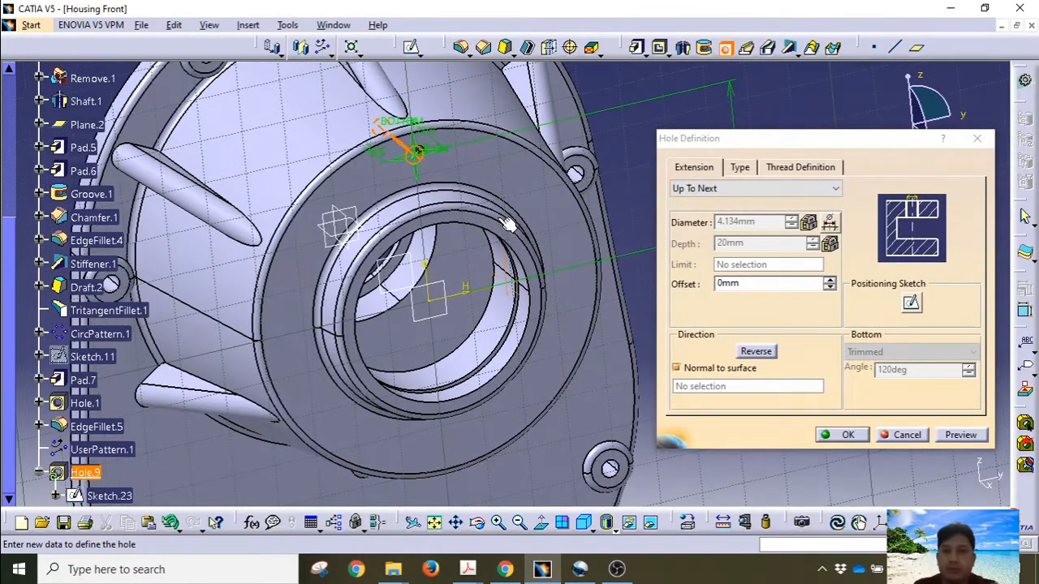
pyautogui.click(691, 189)
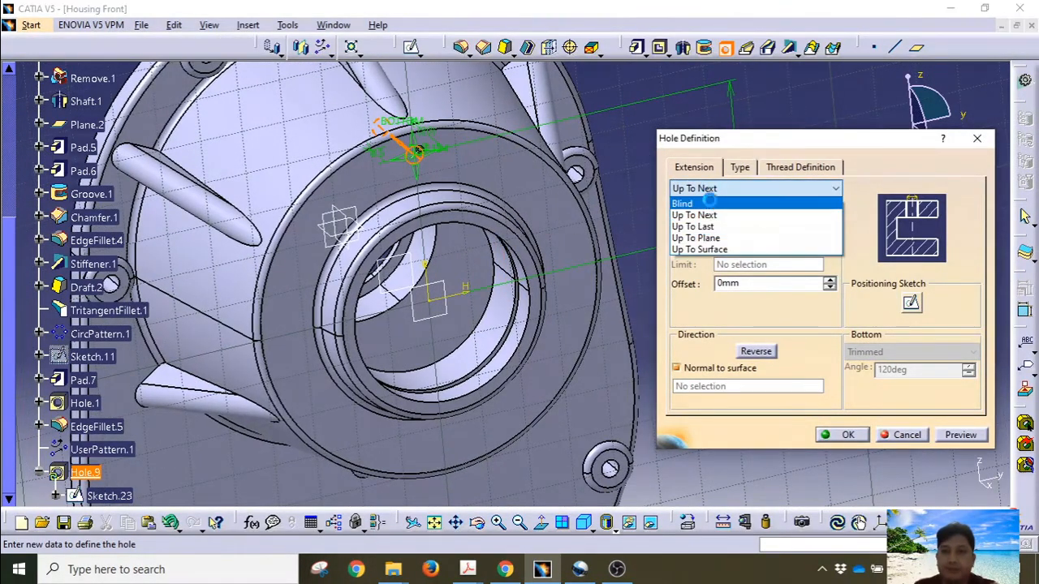
pyautogui.click(709, 201)
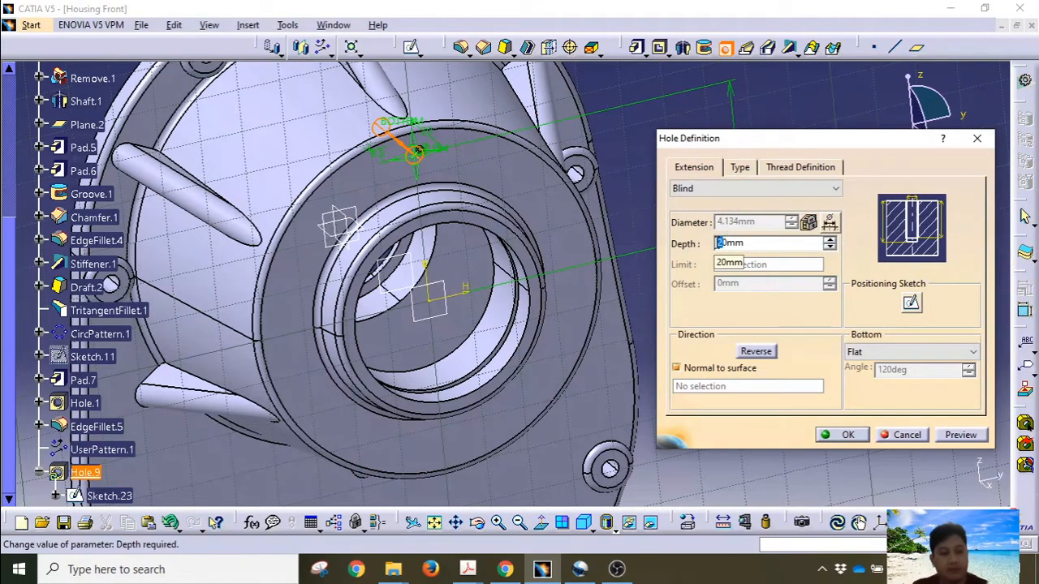
pyautogui.click(789, 168)
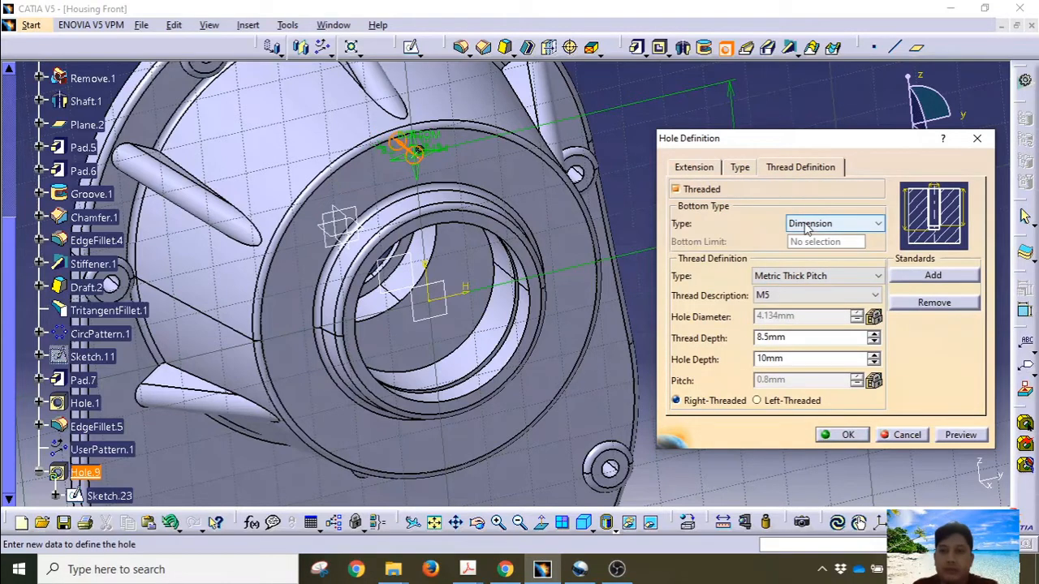
pyautogui.click(795, 297)
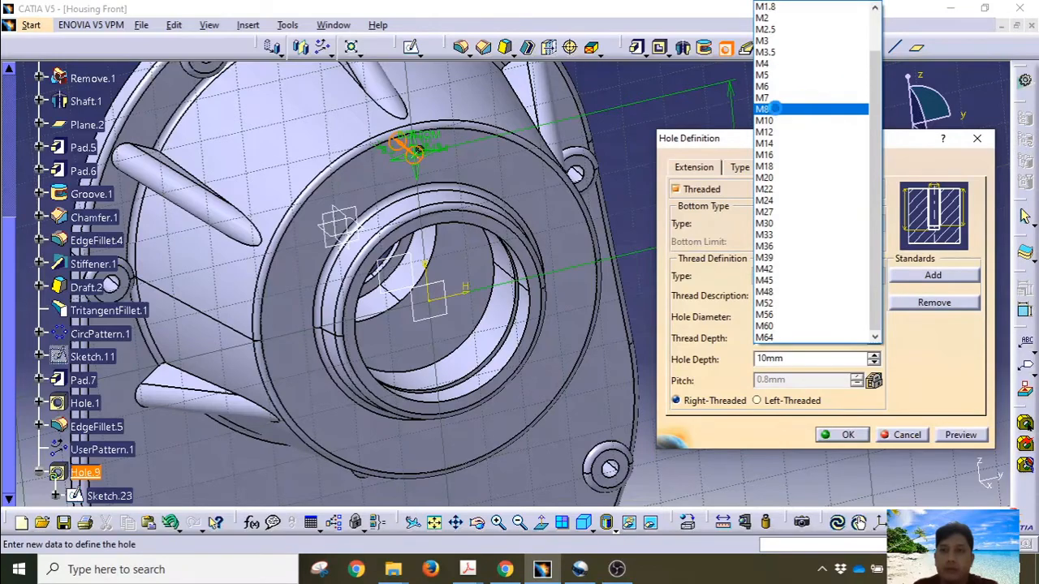
pyautogui.click(776, 110)
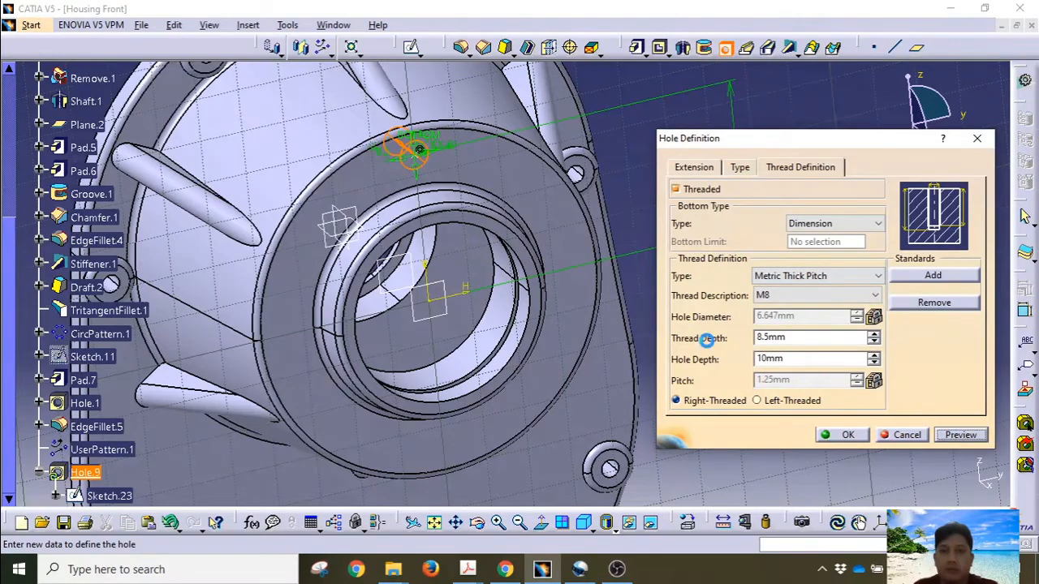
pyautogui.moveTo(436, 297); pyautogui.dragTo(374, 259, button='middle')
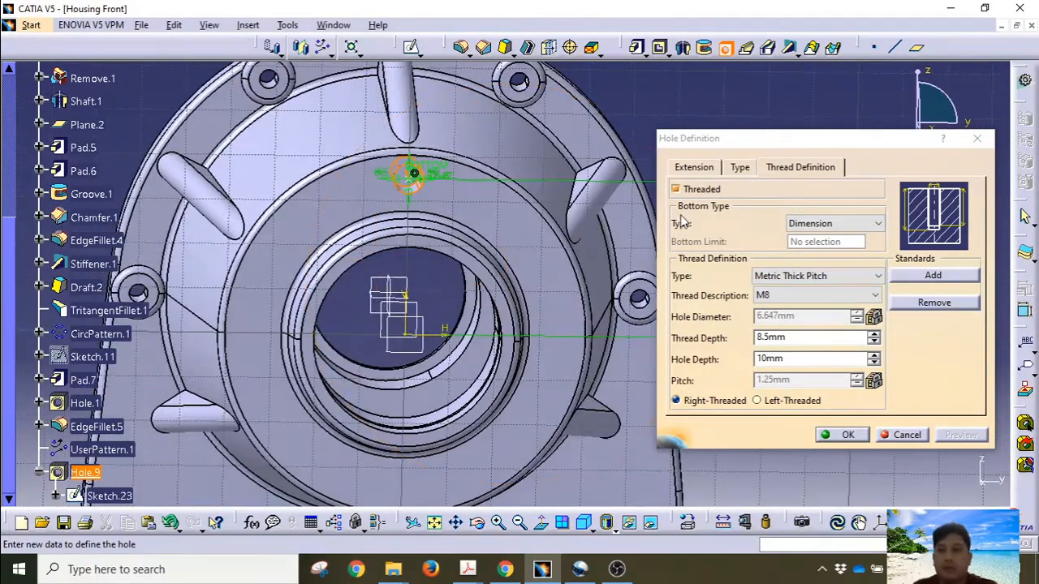
# Give the hole a V-shaped bottom with a 120° angle and create it.
pyautogui.click(693, 167)
pyautogui.click(933, 352)
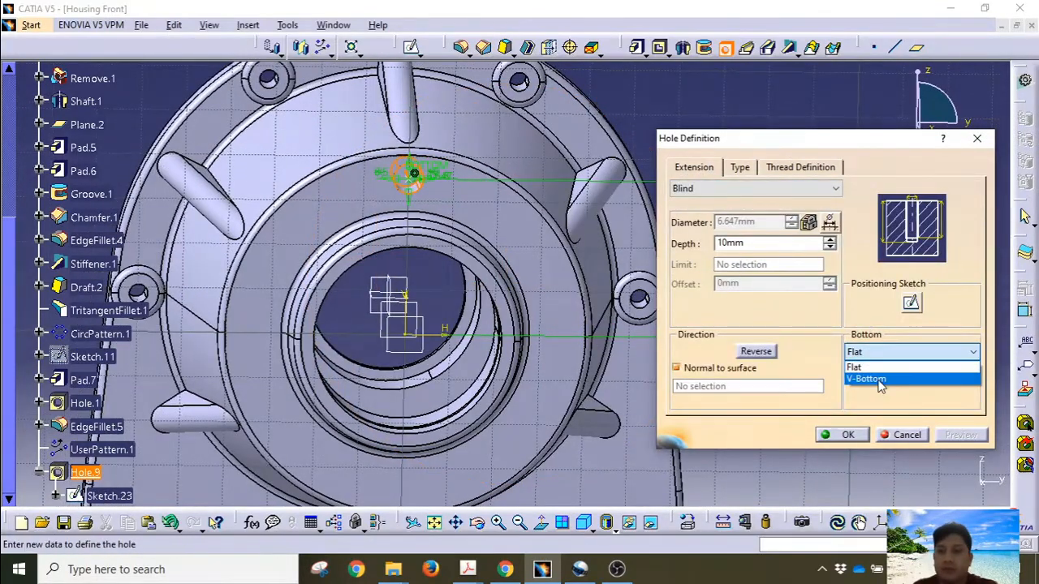
pyautogui.click(880, 379)
pyautogui.moveTo(454, 295); pyautogui.dragTo(656, 372, button='middle')
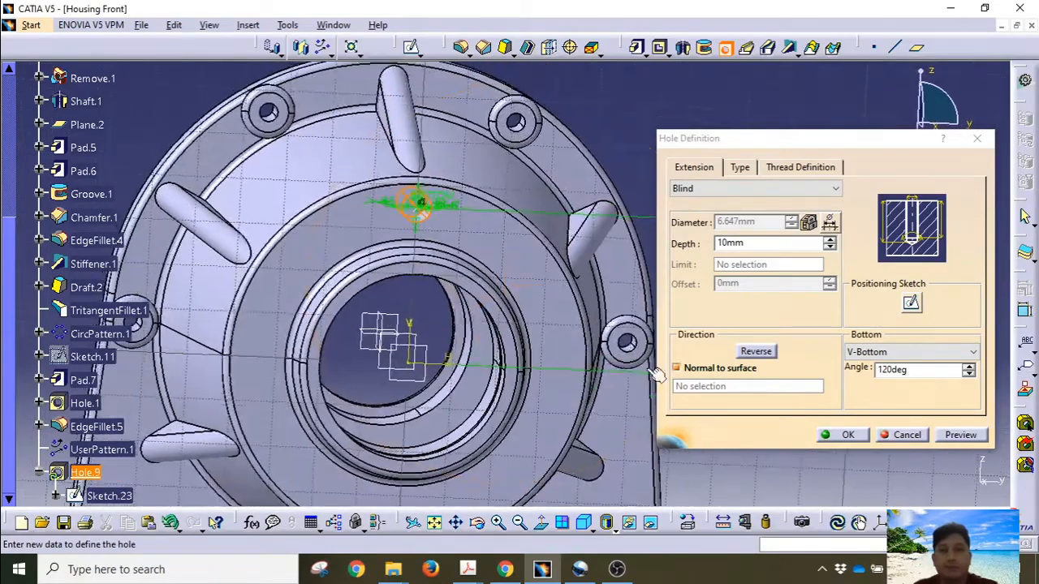
pyautogui.click(848, 435)
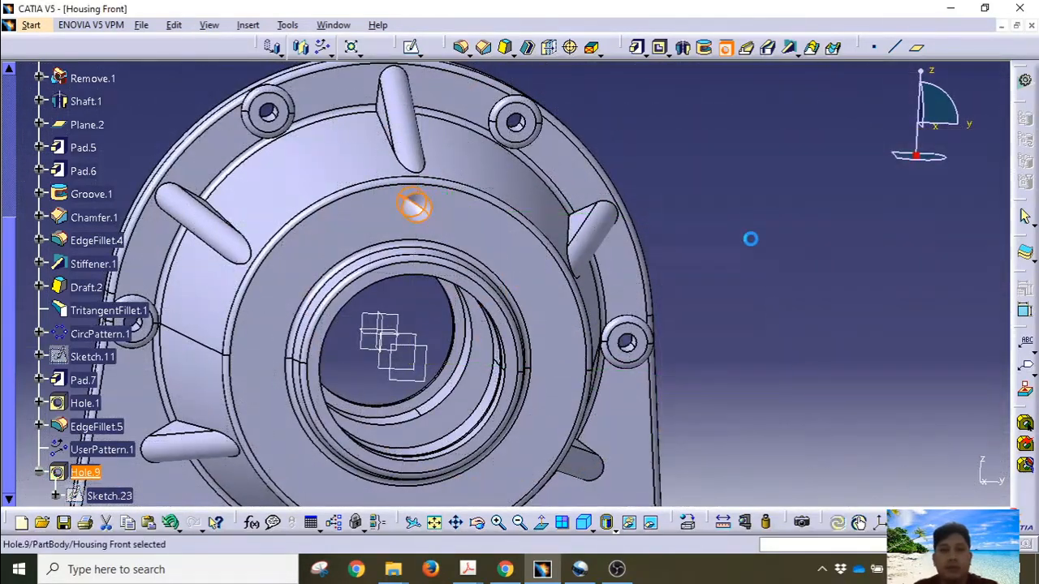
# Repeat the M8 hole in a complete-crown circular pattern of 4 instances about the X axis.
pyautogui.moveTo(714, 341); pyautogui.dragTo(607, 360, button='middle')
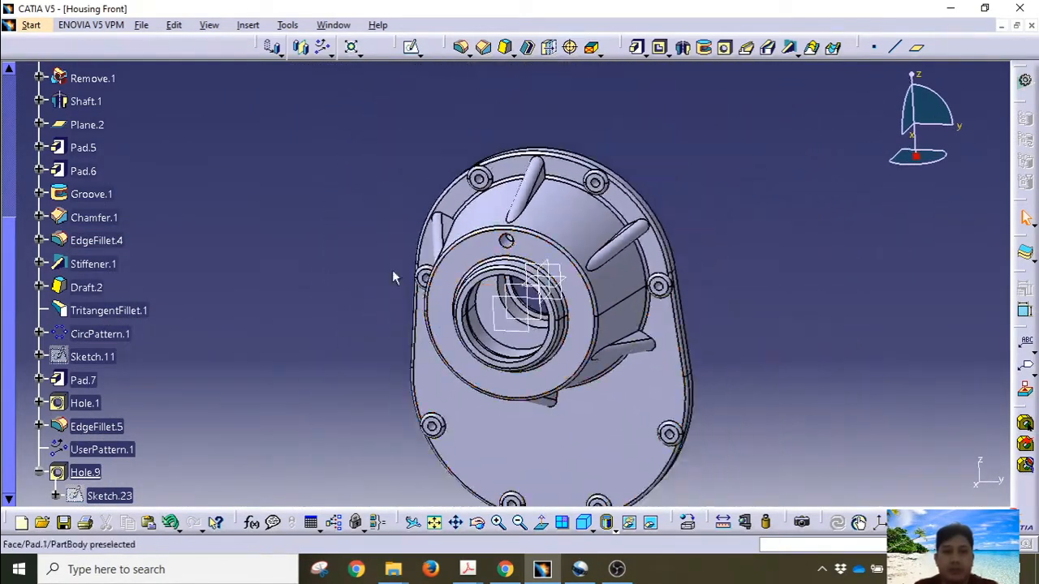
pyautogui.moveTo(359, 268); pyautogui.dragTo(349, 276, button='middle')
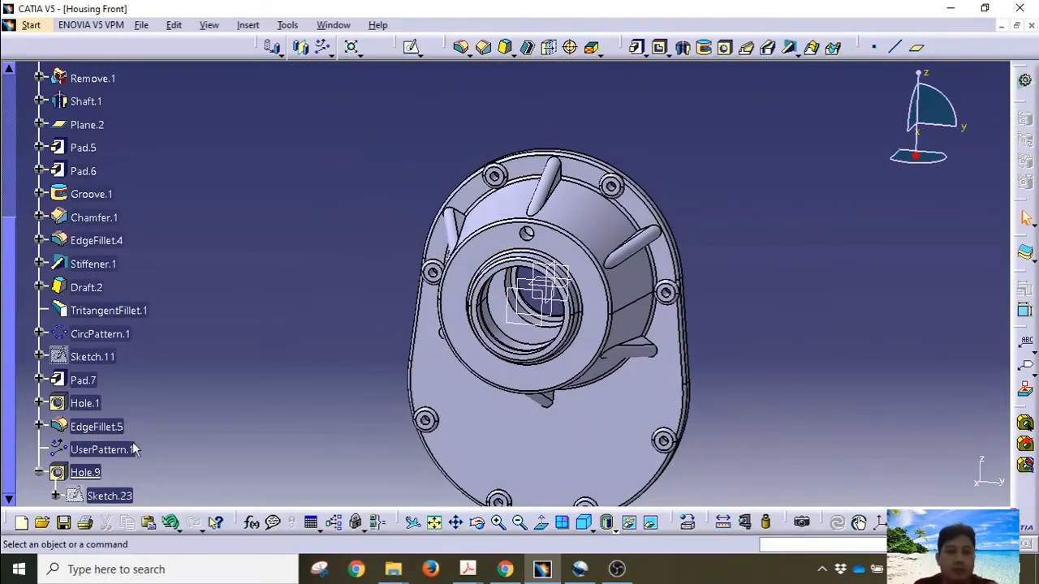
pyautogui.click(39, 474)
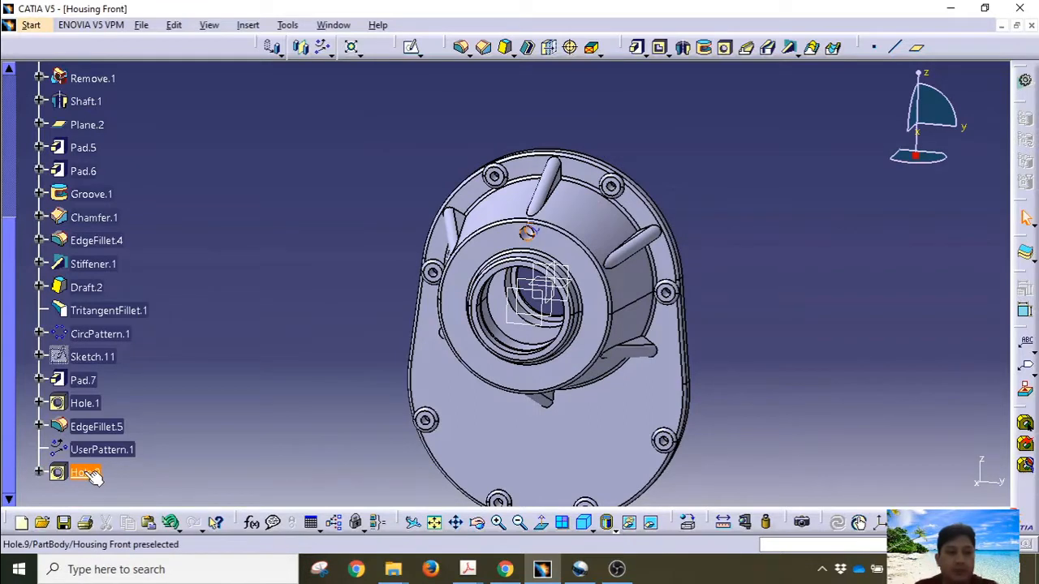
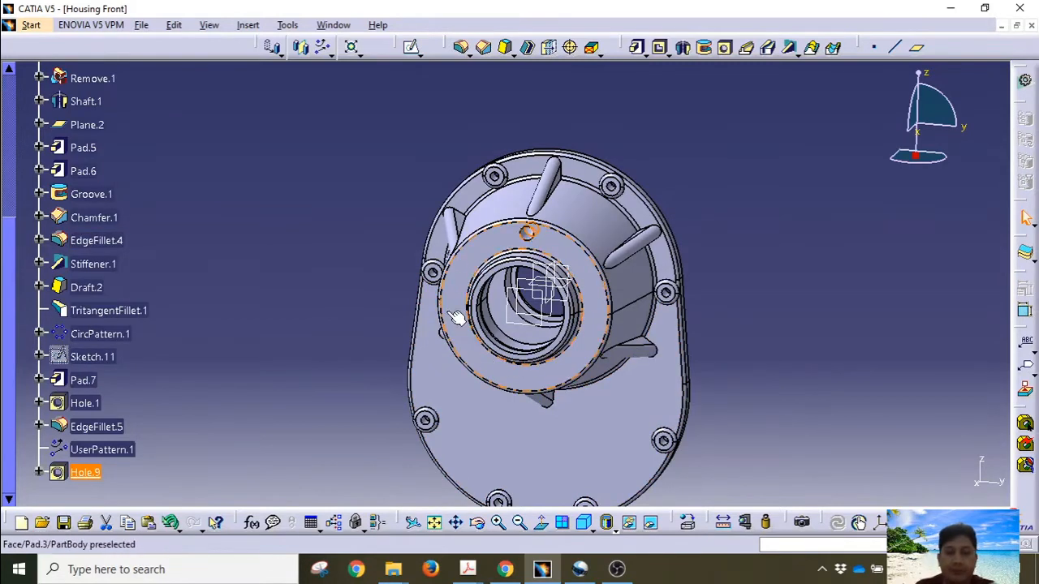
pyautogui.click(330, 52)
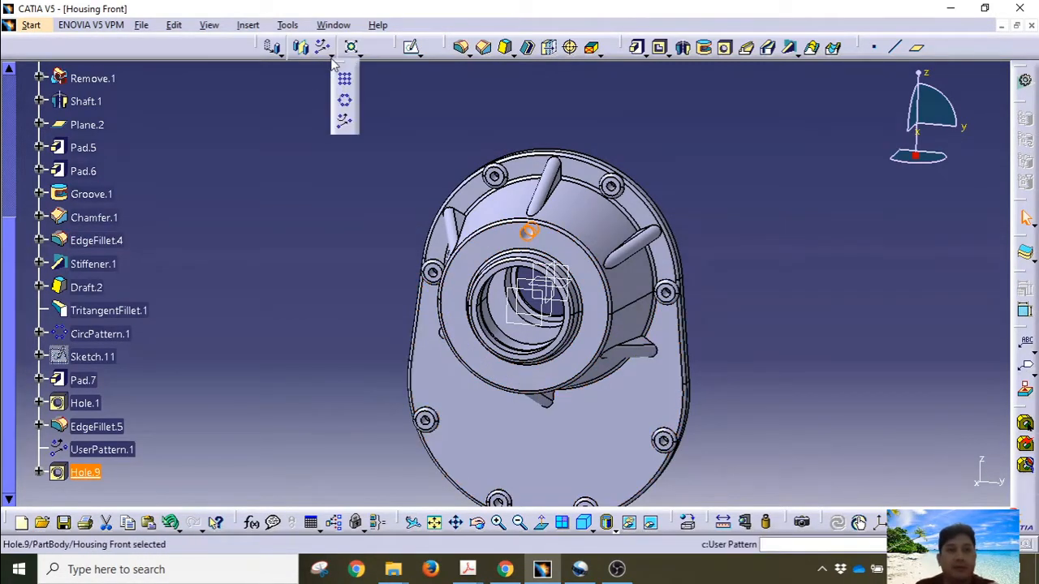
pyautogui.click(344, 104)
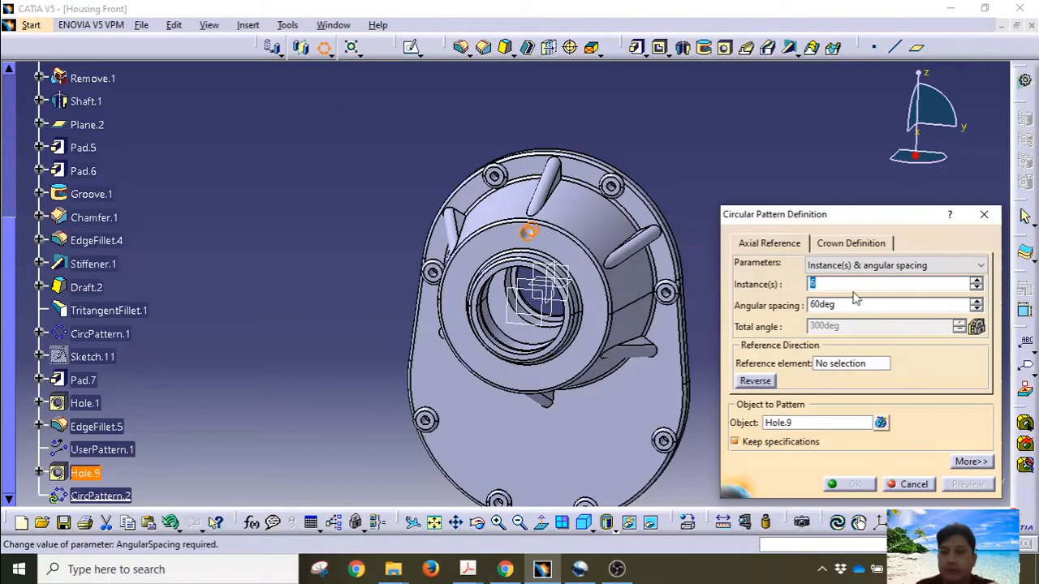
pyautogui.click(854, 265)
pyautogui.click(860, 314)
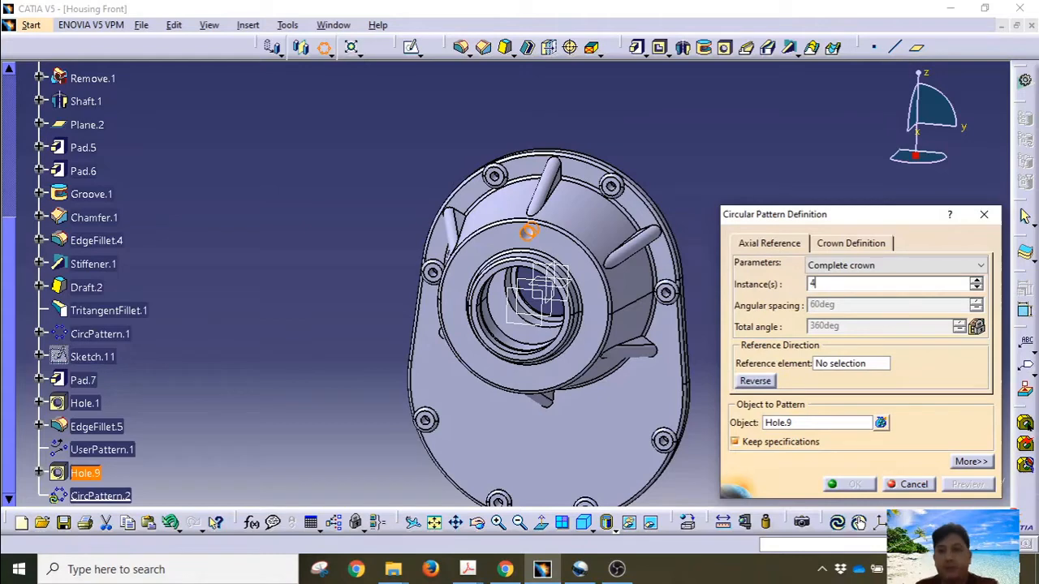
pyautogui.click(846, 366)
pyautogui.rightClick(847, 365)
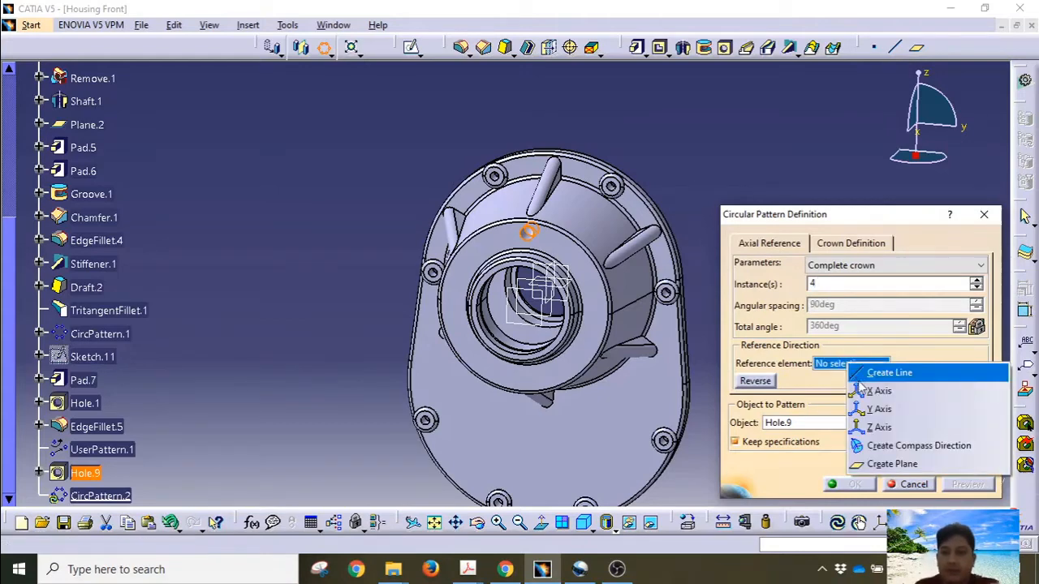
pyautogui.click(852, 390)
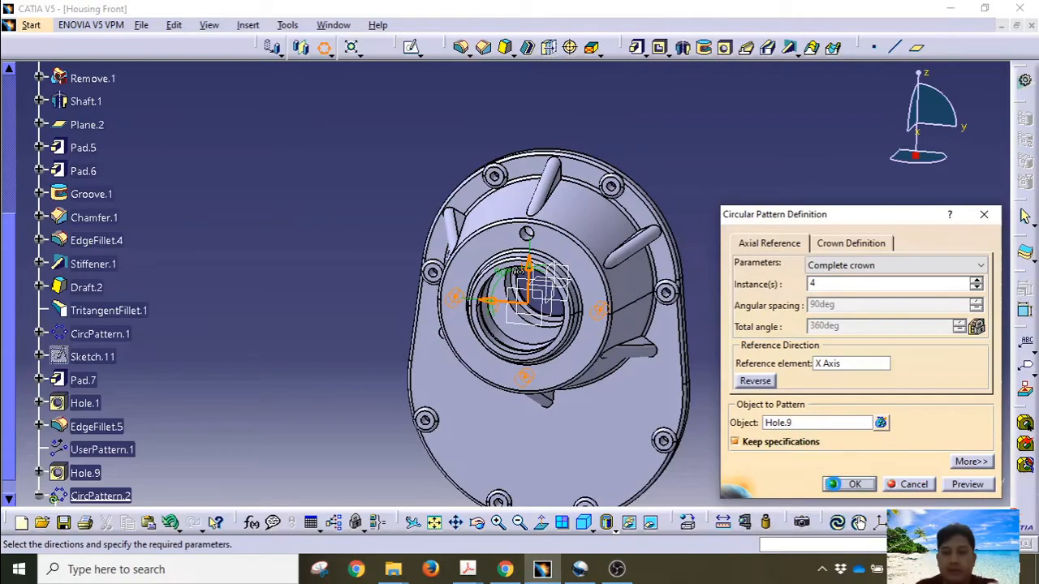
pyautogui.click(848, 483)
pyautogui.moveTo(527, 341); pyautogui.dragTo(580, 459, button='middle')
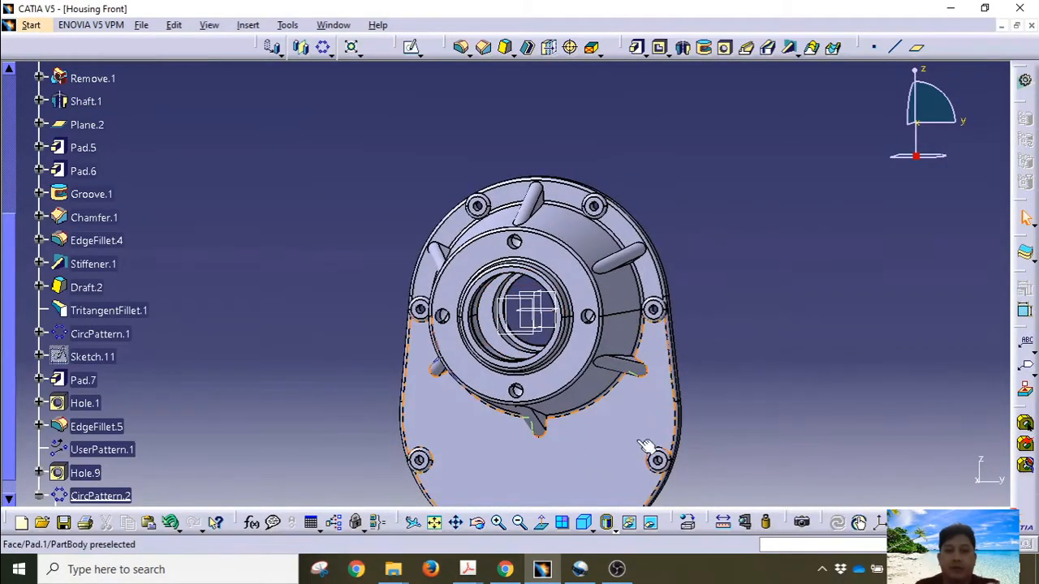
# Open a sketch on the rear flange face and draw a circle centred on the vertical axis about 56 mm below the bore centre.
pyautogui.moveTo(779, 360); pyautogui.dragTo(793, 288, button='middle')
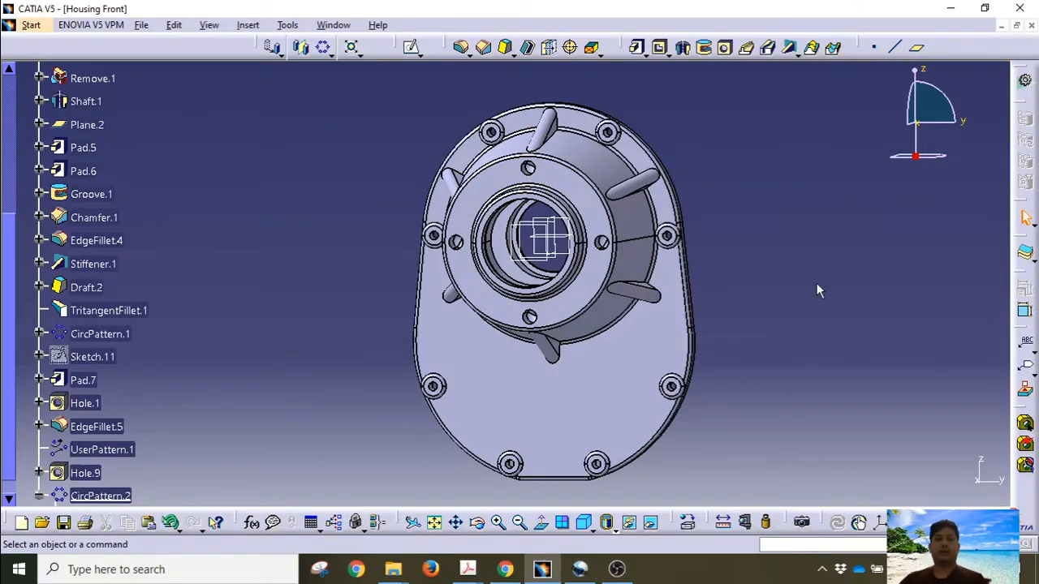
pyautogui.moveTo(816, 290); pyautogui.dragTo(724, 301, button='middle')
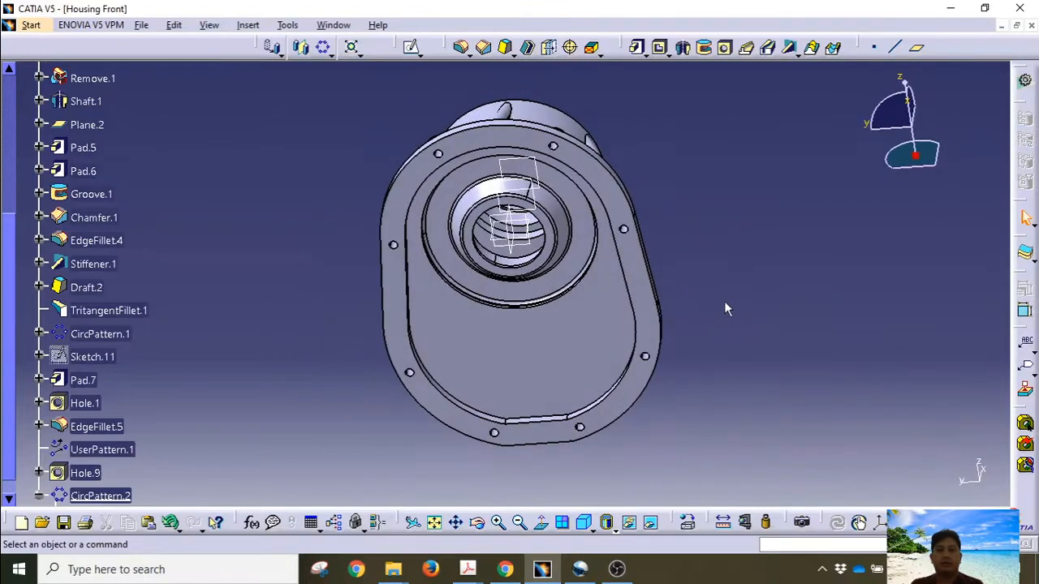
pyautogui.click(646, 302)
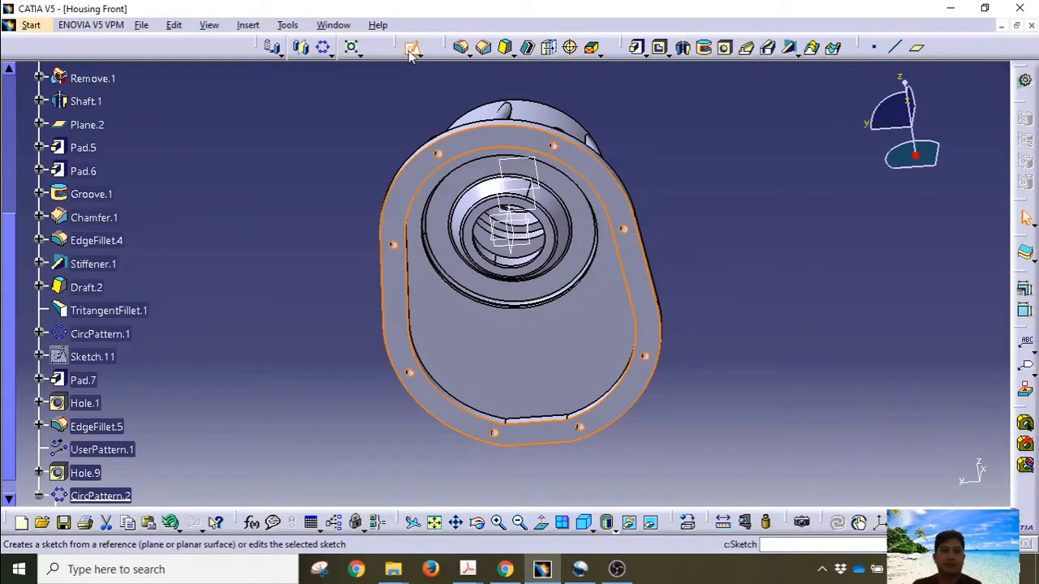
pyautogui.click(411, 47)
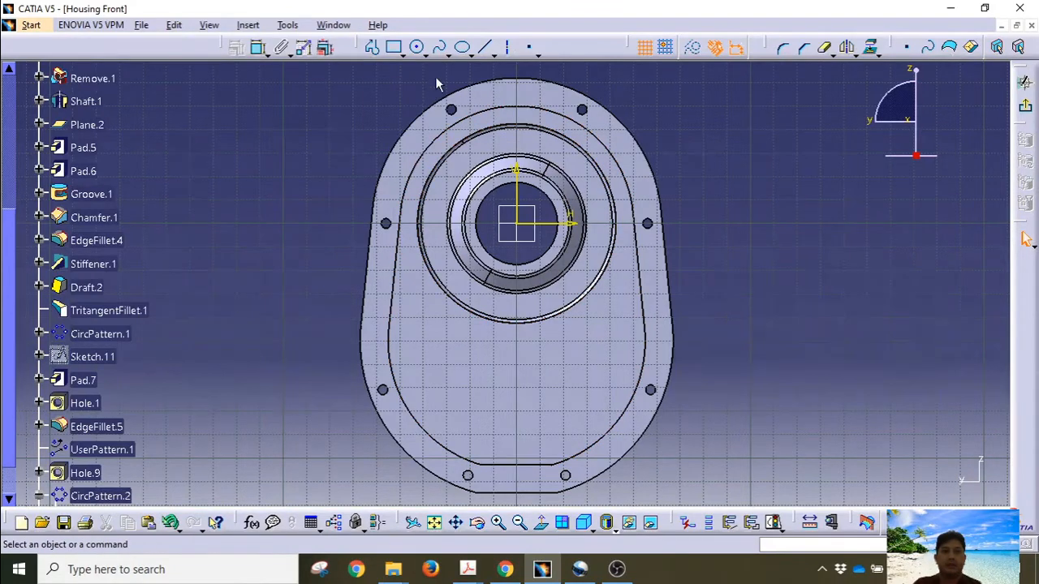
pyautogui.click(418, 48)
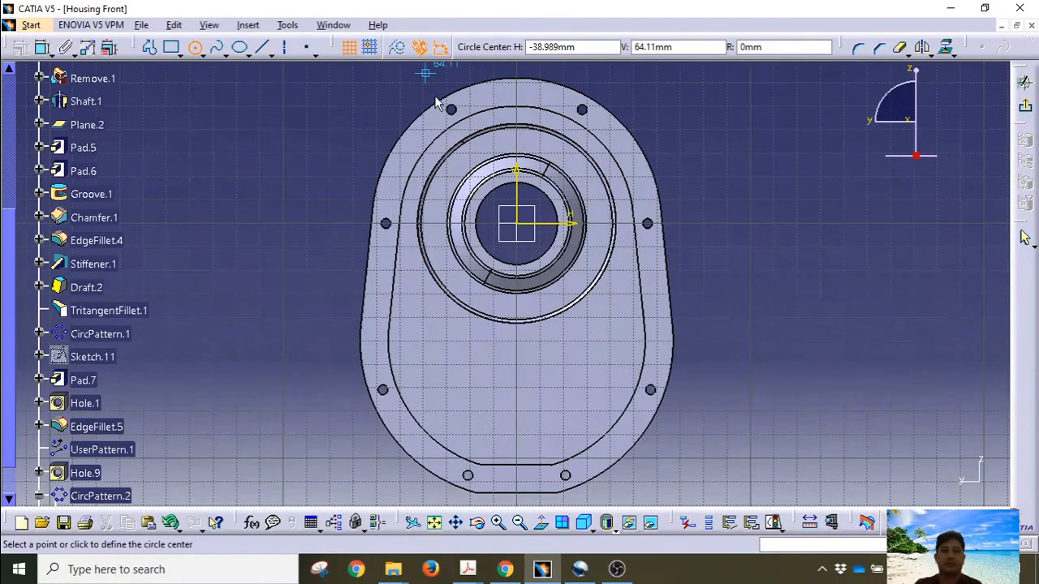
pyautogui.click(519, 359)
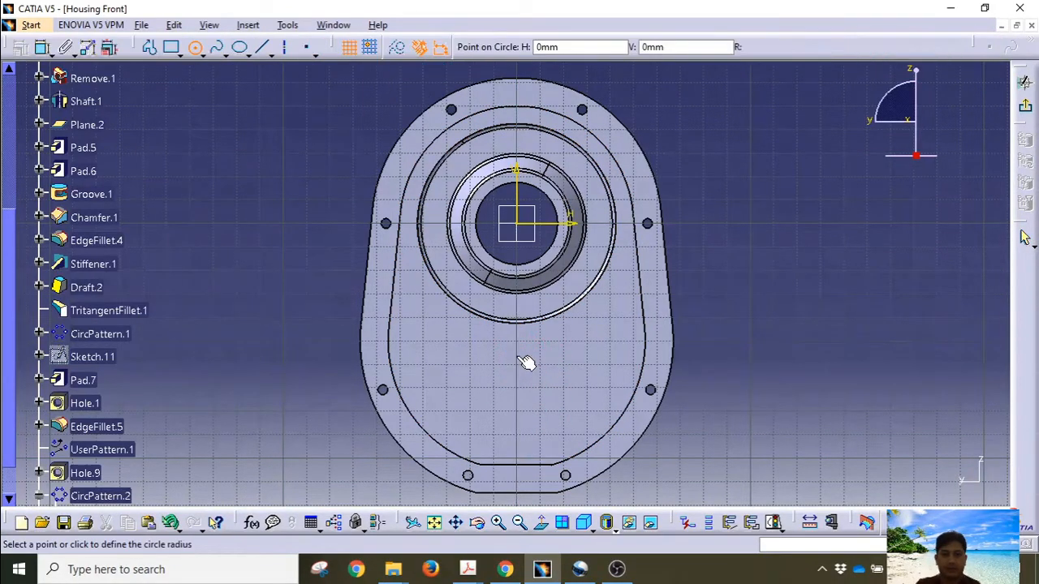
pyautogui.click(649, 417)
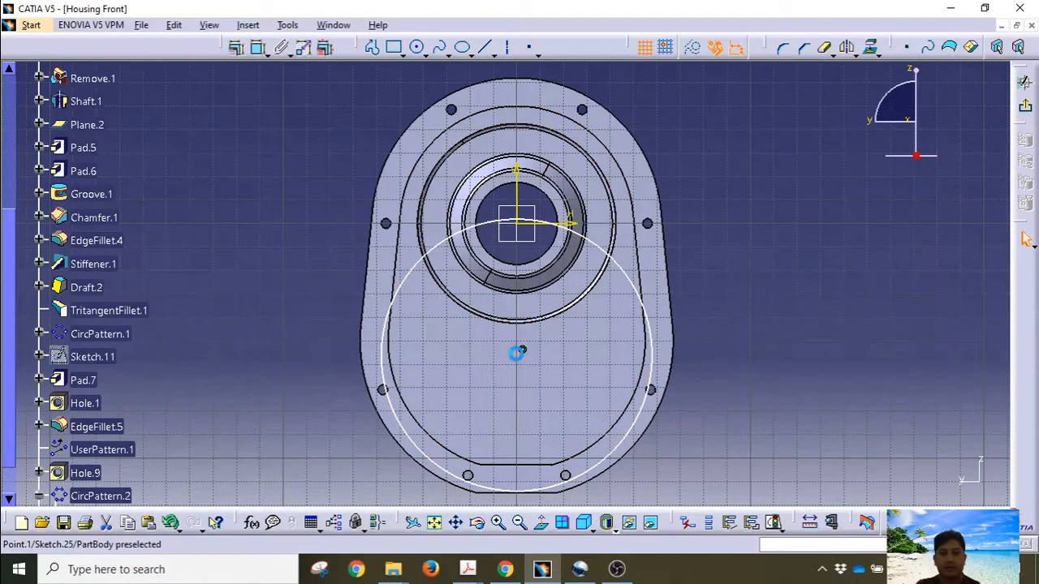
# Dimension the vertical distance from the circle's centre to the bore centre and set it to 50 mm.
pyautogui.keyDown('ctrl'); pyautogui.click(520, 224); pyautogui.keyUp('ctrl')
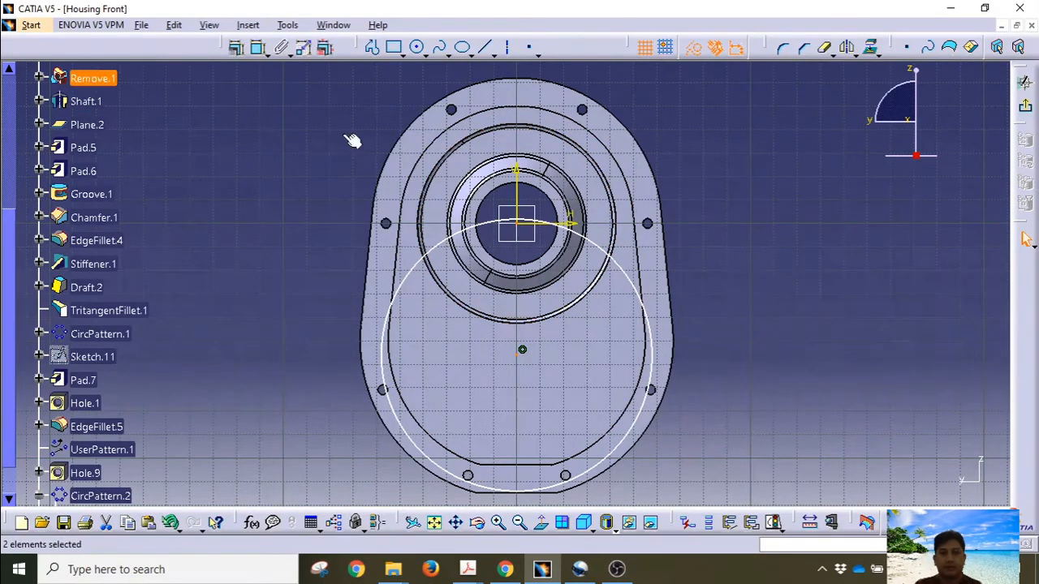
pyautogui.click(259, 47)
pyautogui.click(305, 306)
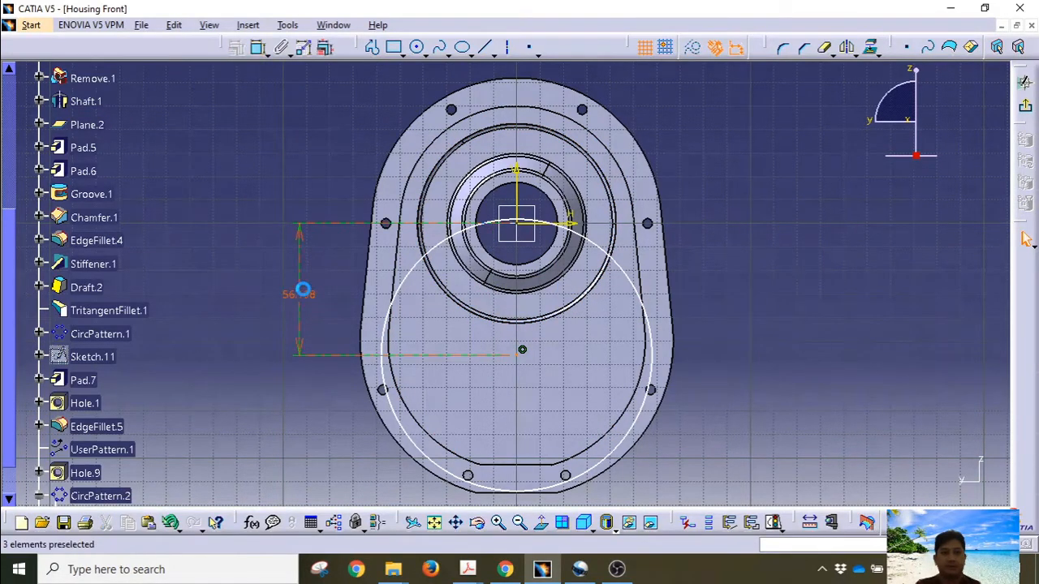
pyautogui.doubleClick(299, 295)
pyautogui.write('50')
pyautogui.press('Return')
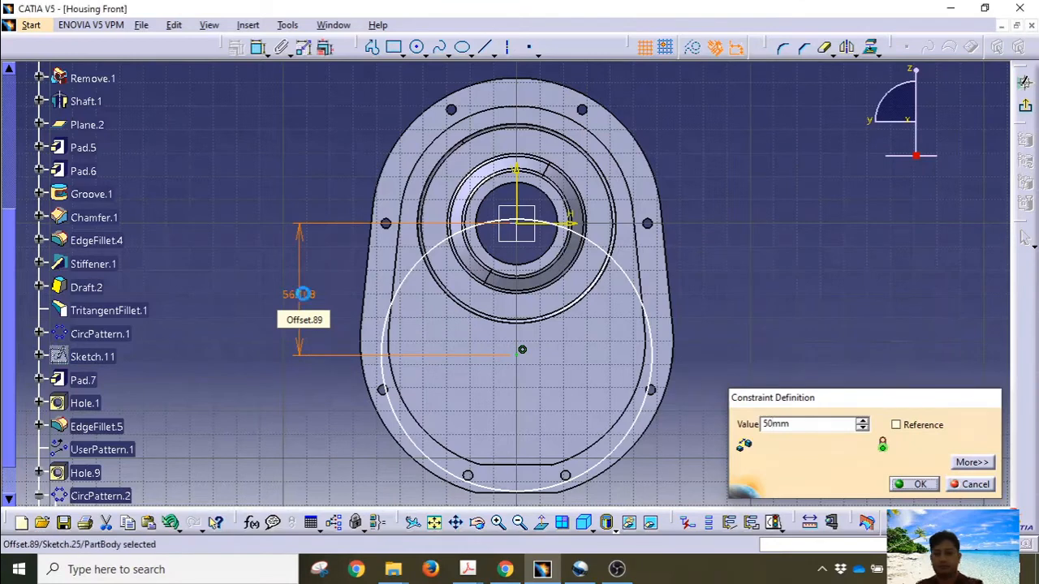
# Dimension the diameter of the sketched circle and set it to 122 mm.
pyautogui.click(487, 211)
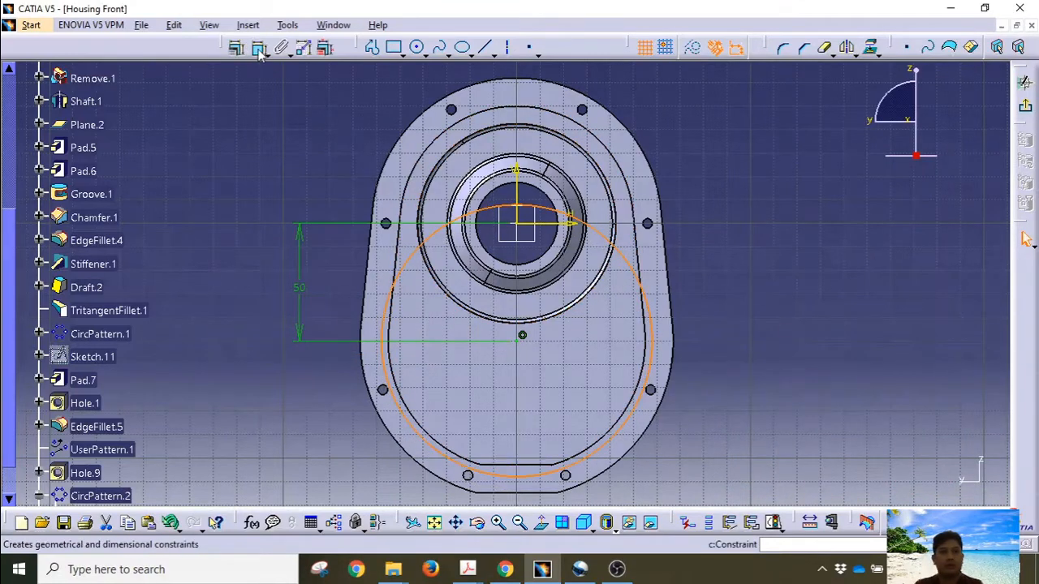
pyautogui.click(259, 47)
pyautogui.click(742, 311)
pyautogui.doubleClick(749, 317)
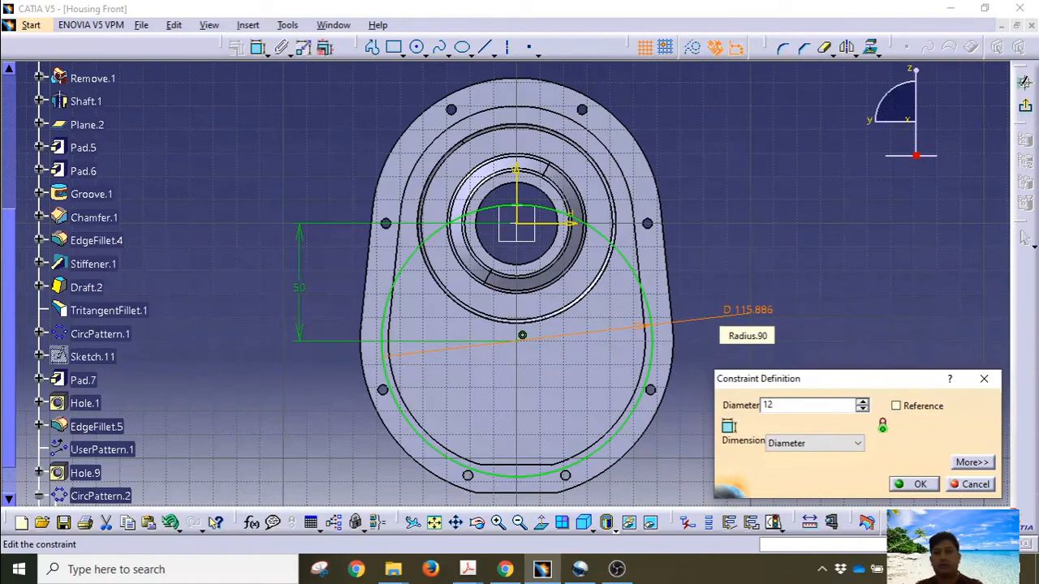
pyautogui.press('Return')
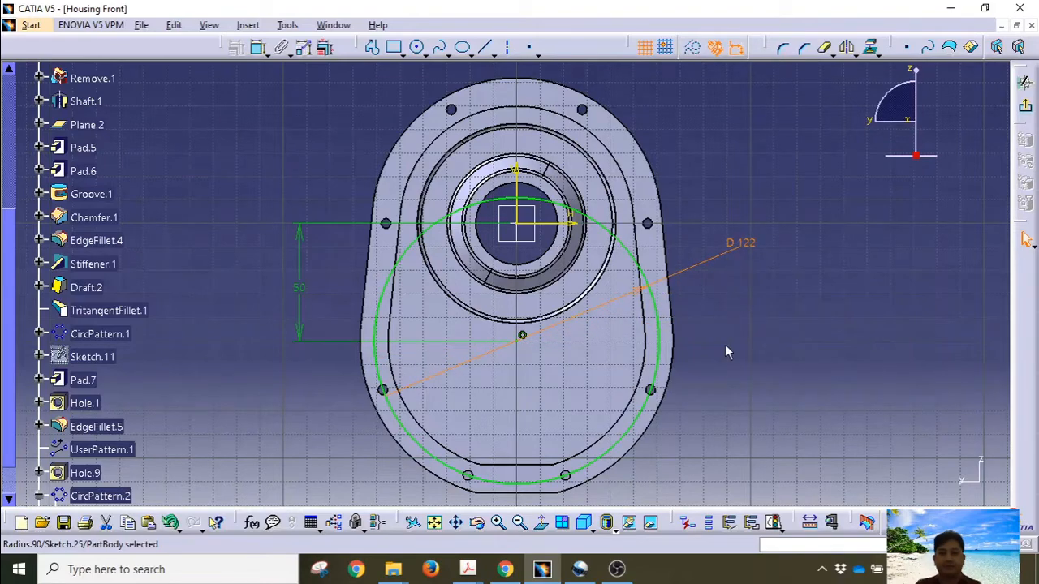
pyautogui.moveTo(724, 344)
pyautogui.mouseDown(button='middle')
pyautogui.moveTo(724, 359)
pyautogui.moveTo(686, 383)
pyautogui.moveTo(642, 234)
pyautogui.moveTo(652, 186)
pyautogui.mouseUp(button='middle')
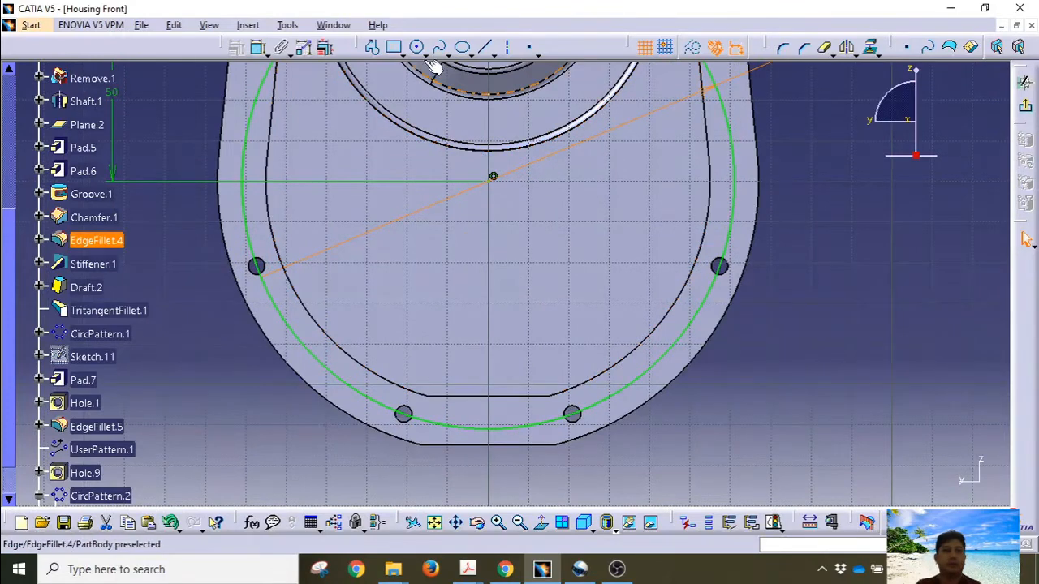
pyautogui.click(484, 46)
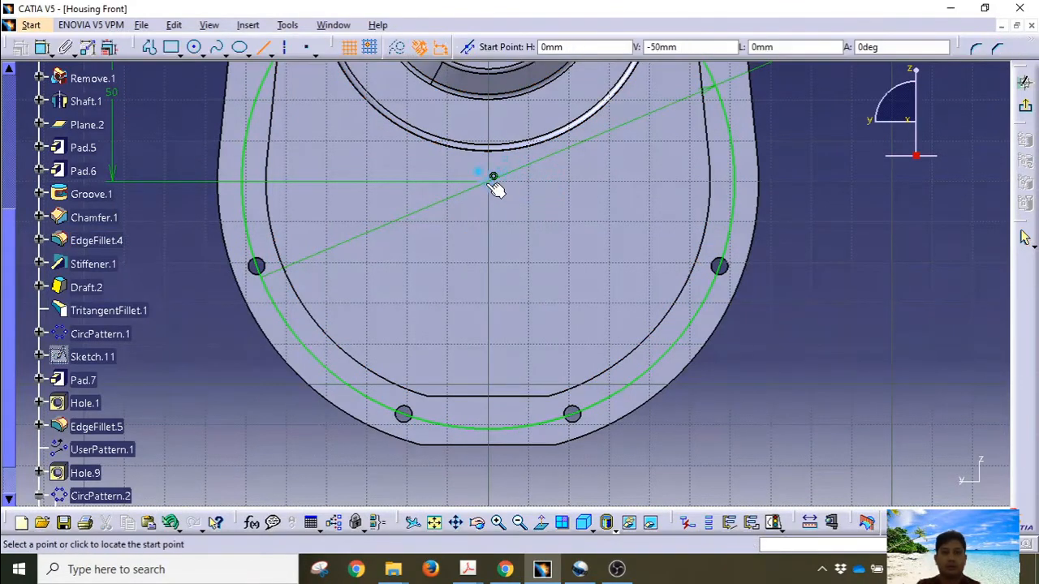
pyautogui.click(492, 177)
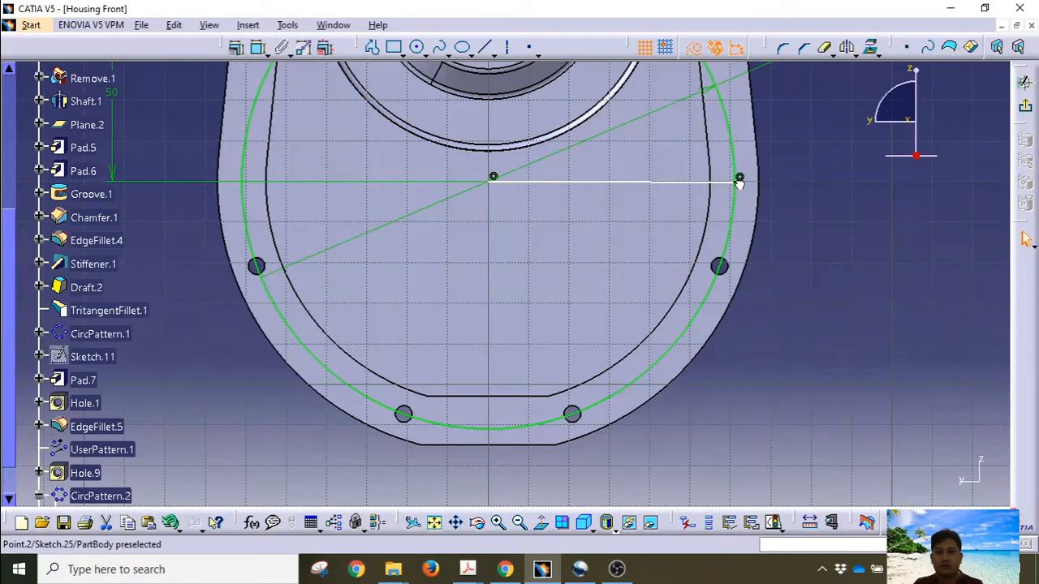
pyautogui.click(739, 177)
pyautogui.click(683, 182)
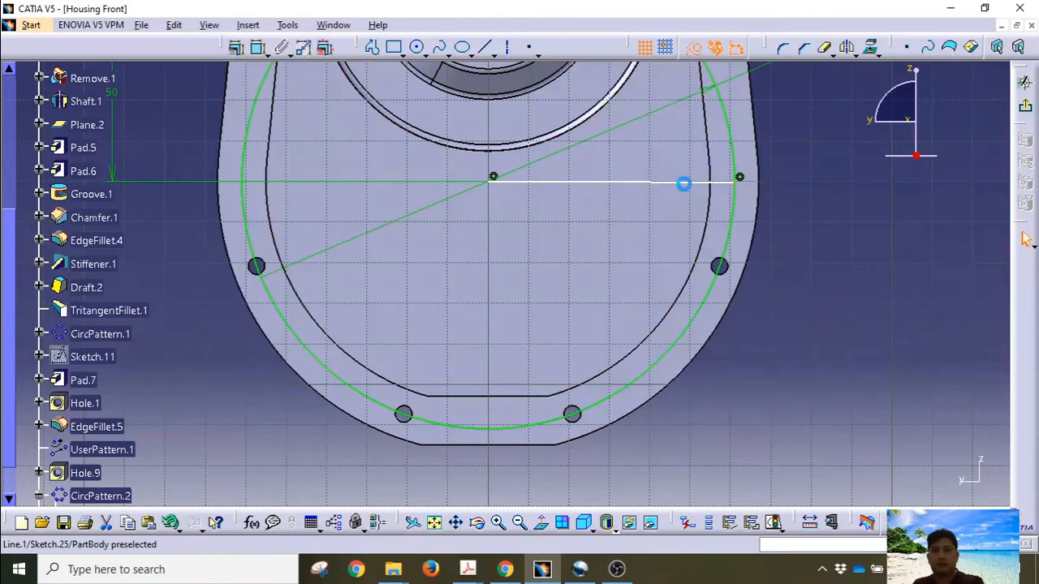
pyautogui.press('Delete')
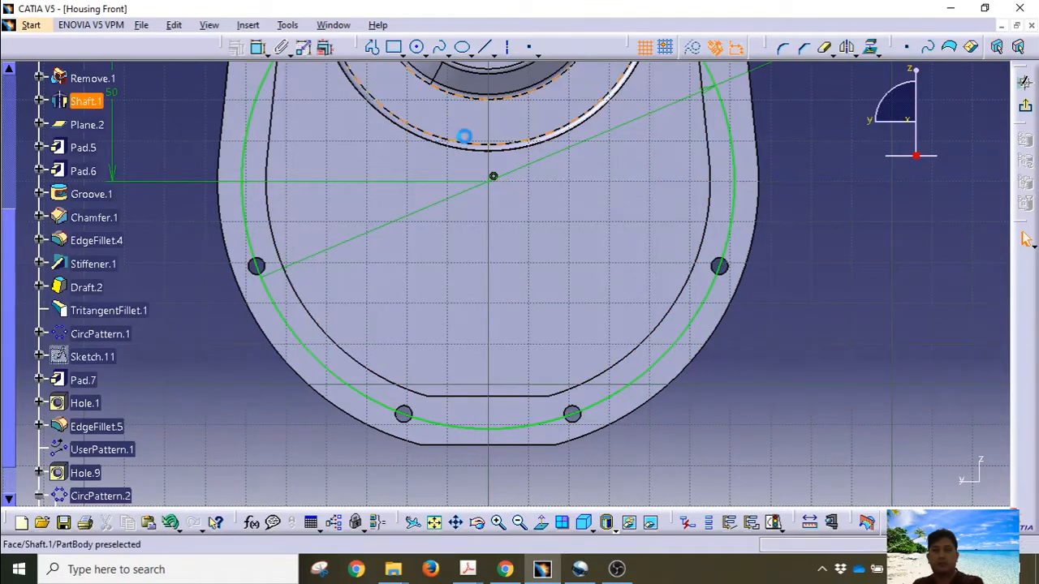
# Draw a horizontal 61 mm line from the circle's centre to its right edge and convert both line and circle to construction elements.
pyautogui.click(485, 46)
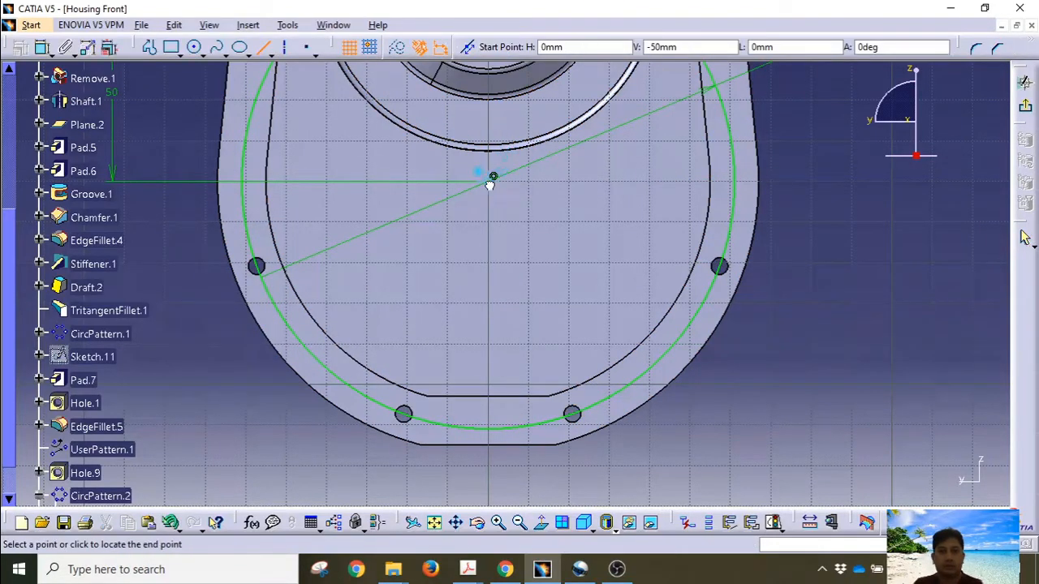
pyautogui.click(491, 180)
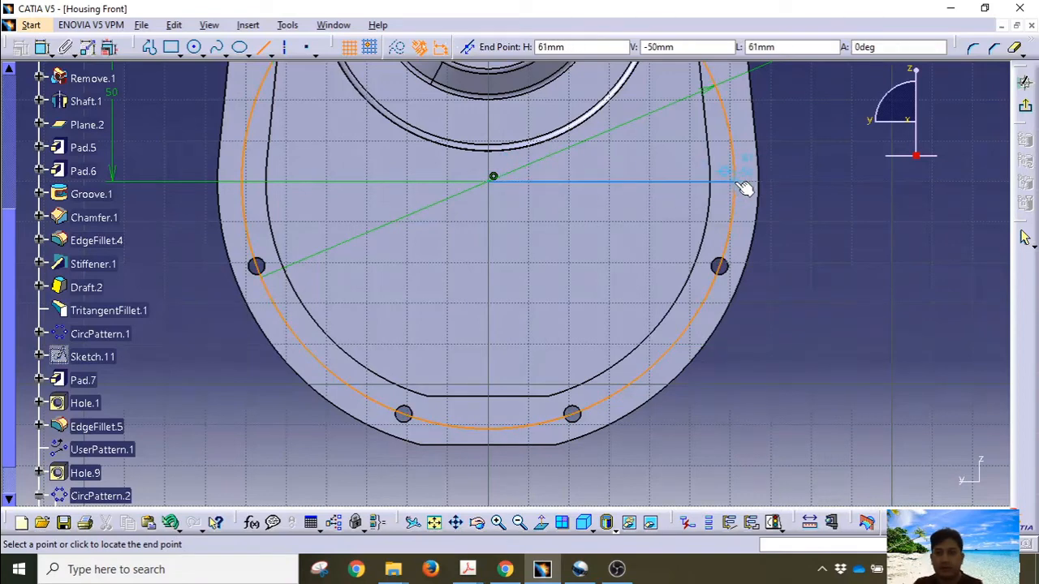
pyautogui.click(741, 183)
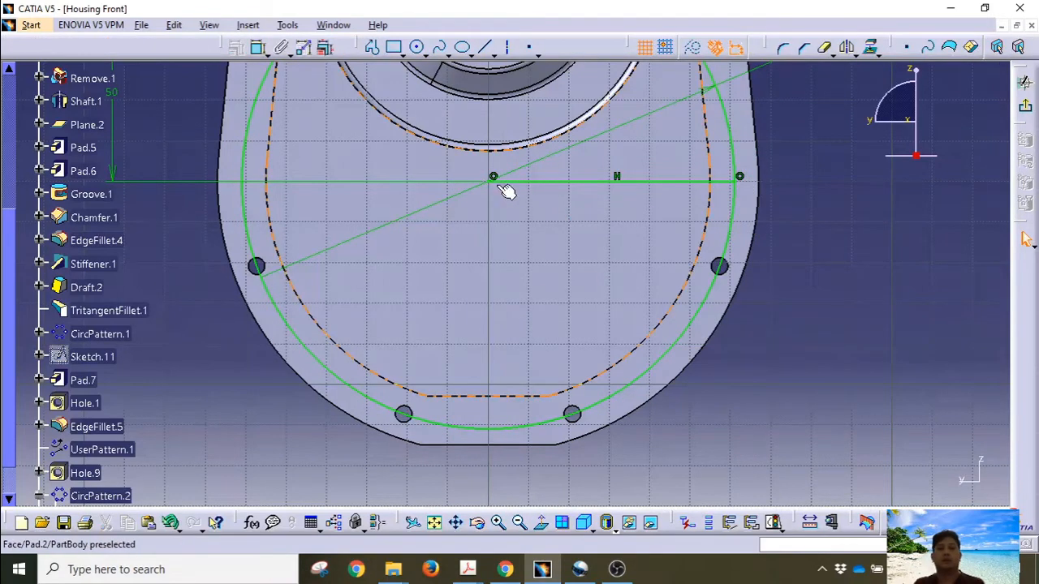
pyautogui.moveTo(582, 196)
pyautogui.mouseDown(button='middle')
pyautogui.moveTo(789, 274)
pyautogui.moveTo(788, 302)
pyautogui.mouseUp(button='middle')
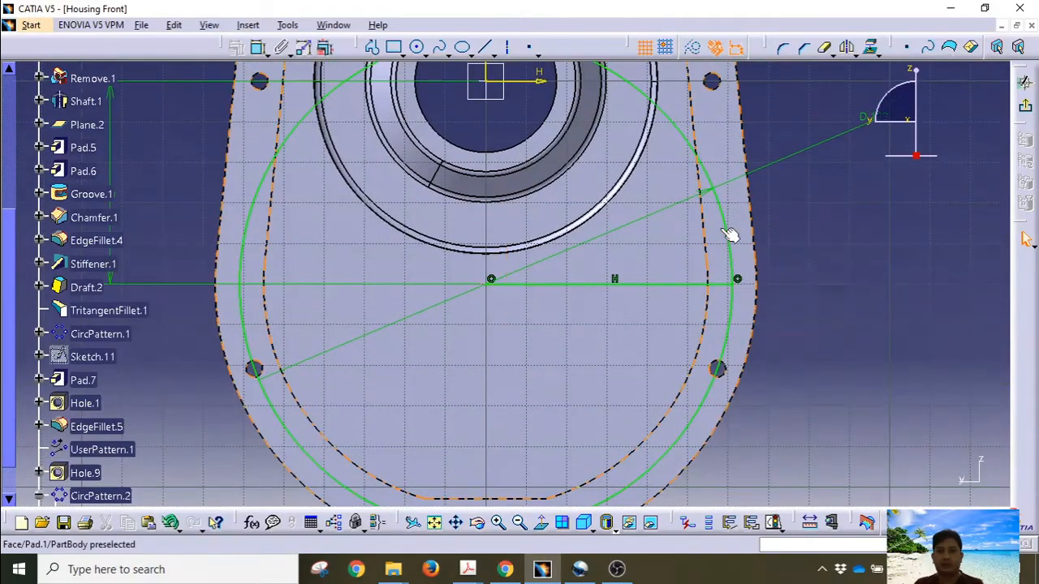
pyautogui.keyDown('ctrl'); pyautogui.moveTo(840, 250); pyautogui.dragTo(849, 299, button='middle'); pyautogui.keyUp('ctrl')
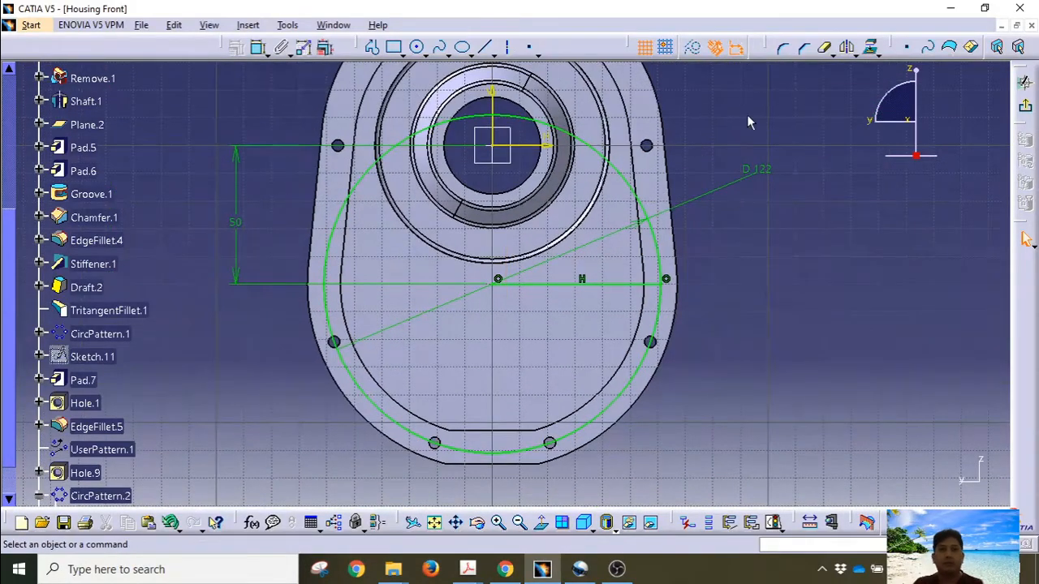
pyautogui.keyDown('ctrl'); pyautogui.click(606, 284); pyautogui.keyUp('ctrl')
pyautogui.click(714, 48)
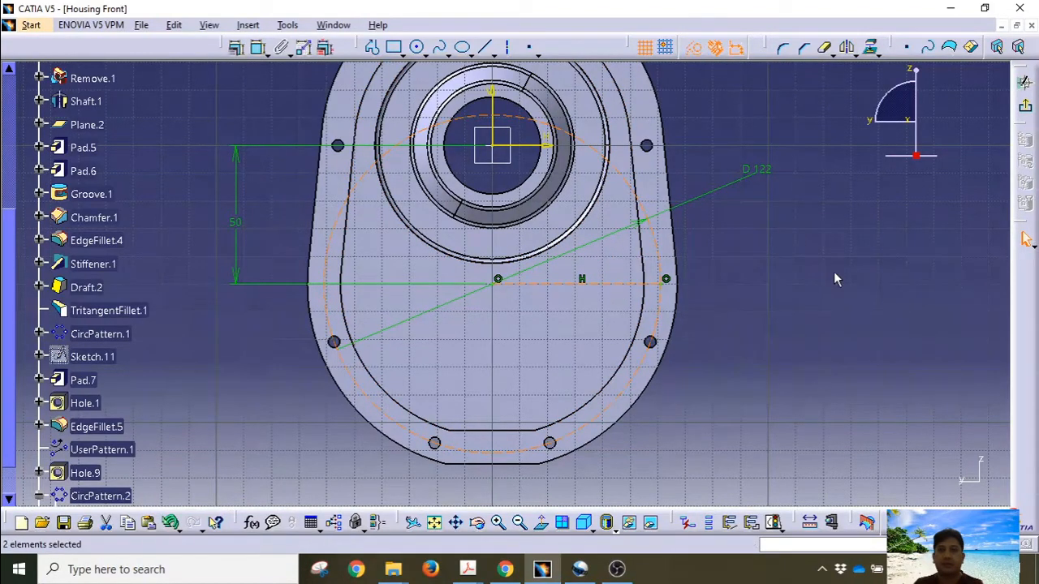
# Place a point where the horizontal construction line meets the construction circle and exit the sketch.
pyautogui.click(528, 46)
pyautogui.moveTo(700, 319); pyautogui.dragTo(755, 167, button='middle')
pyautogui.moveTo(816, 280); pyautogui.dragTo(474, 296, button='middle')
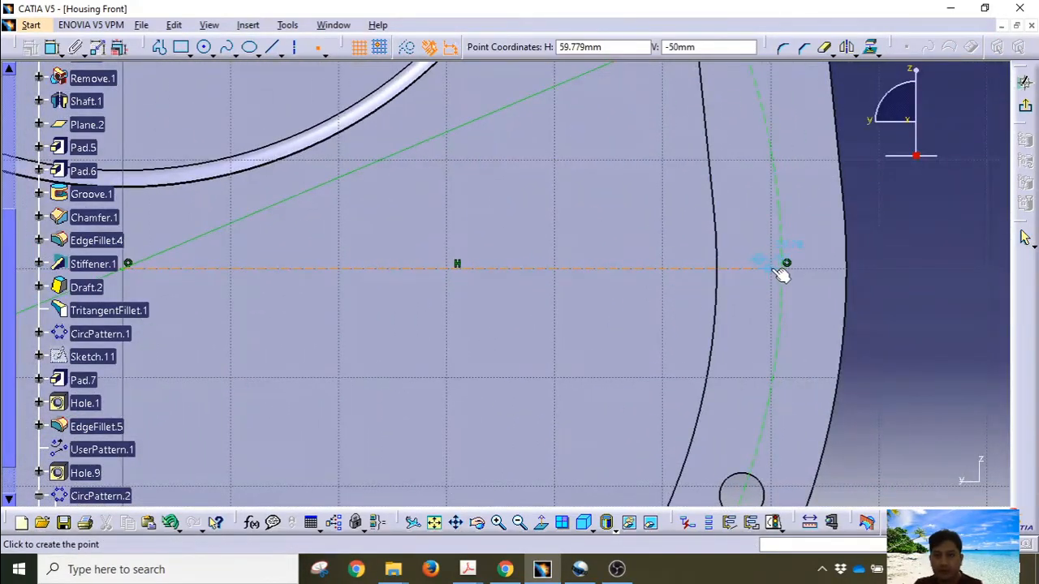
pyautogui.click(784, 267)
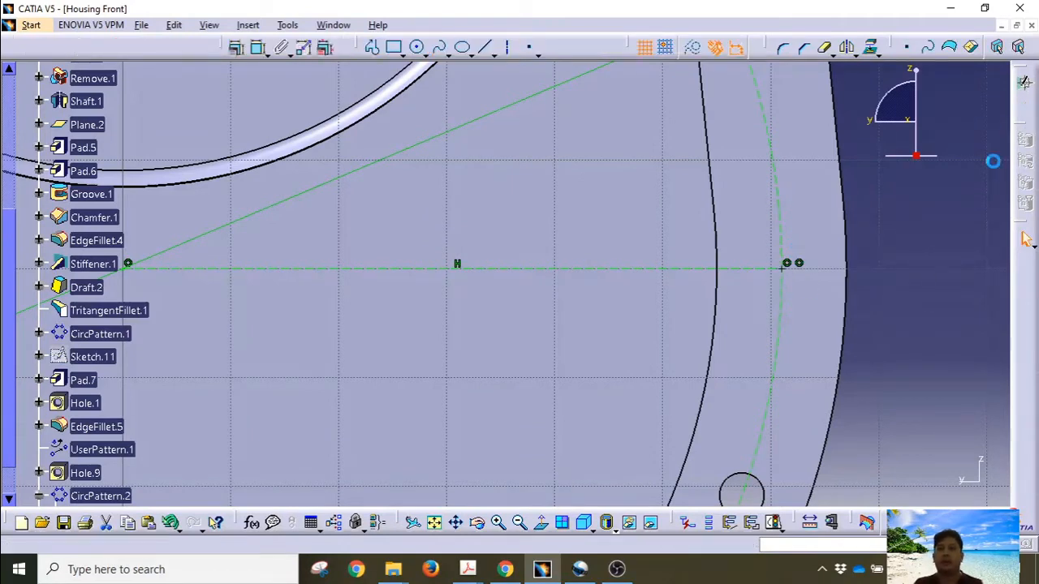
pyautogui.click(1025, 82)
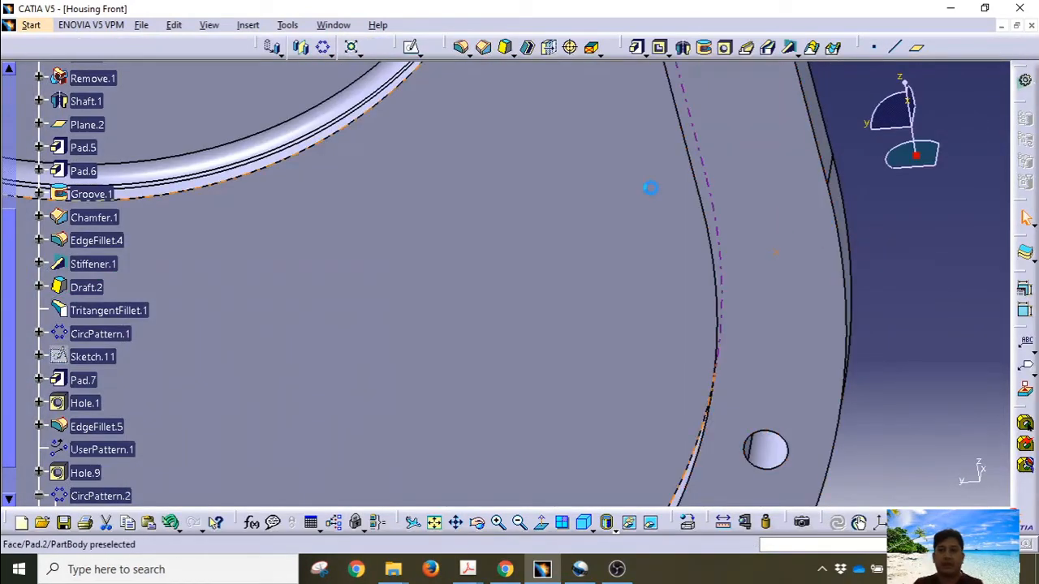
# Start a hole at the sketched point on the rear flange face and set its extension to Up To Next.
pyautogui.click(723, 52)
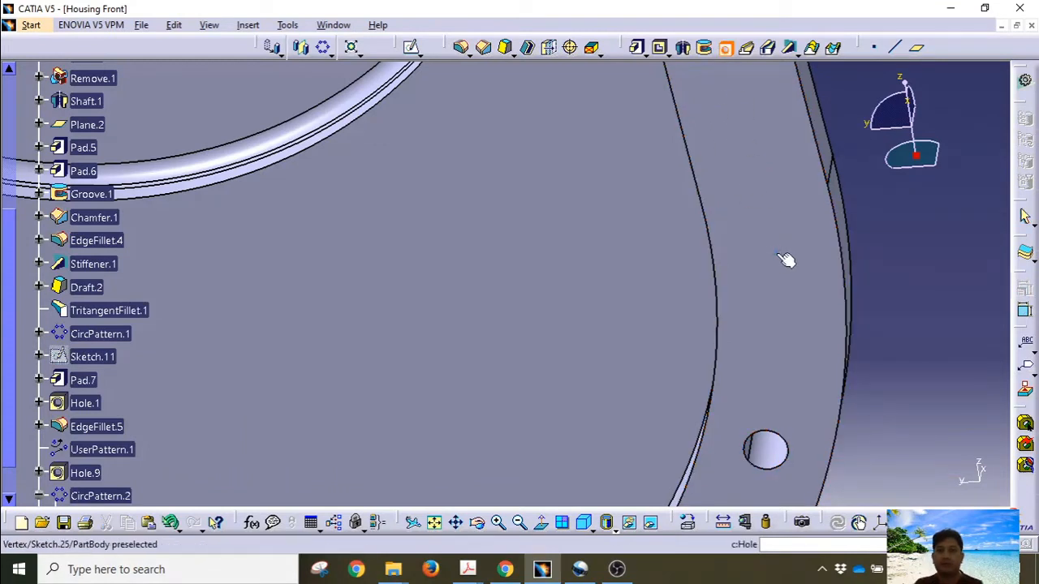
pyautogui.click(749, 212)
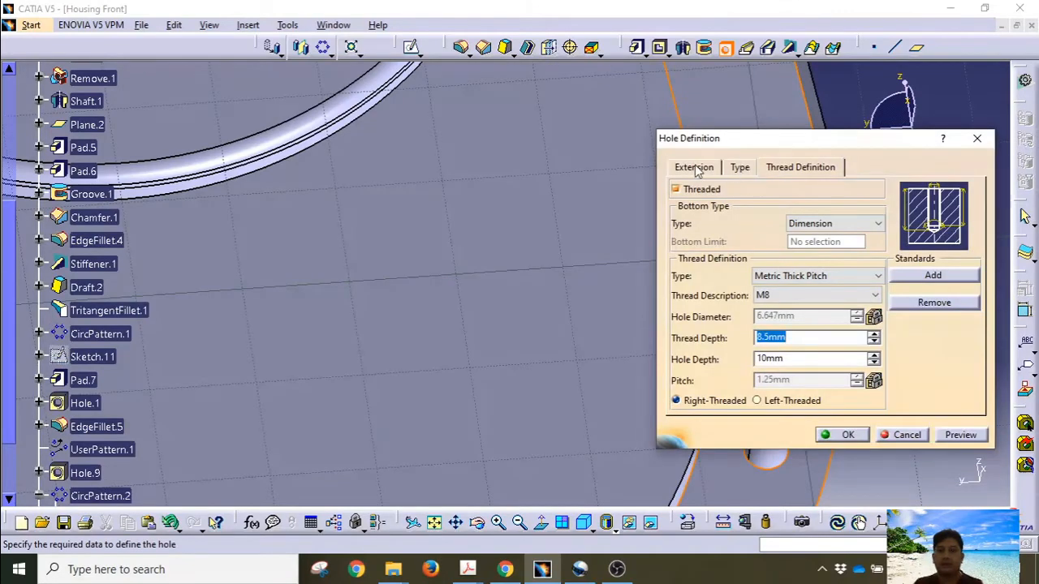
pyautogui.click(695, 169)
pyautogui.click(706, 188)
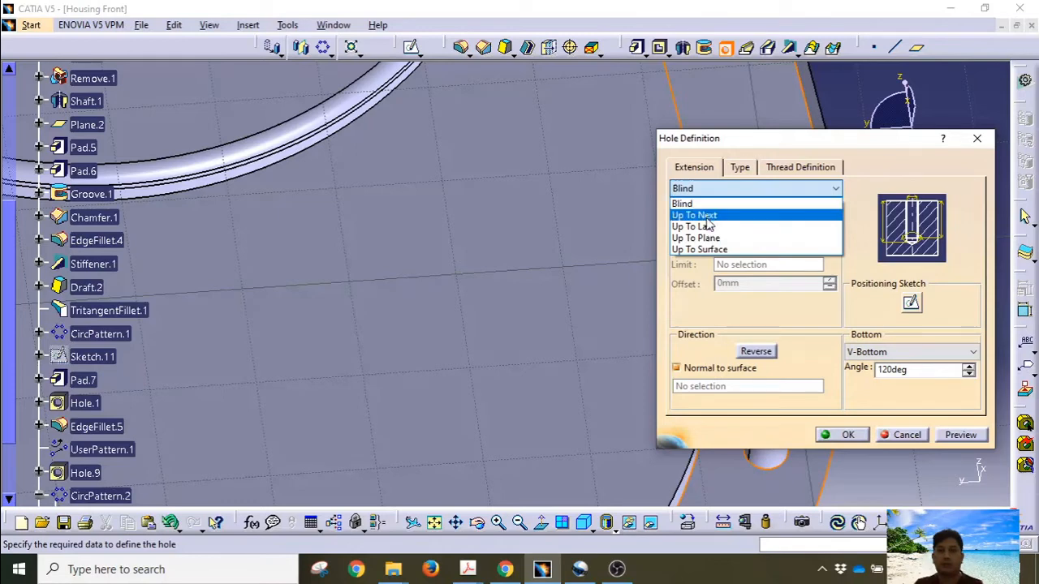
pyautogui.click(706, 216)
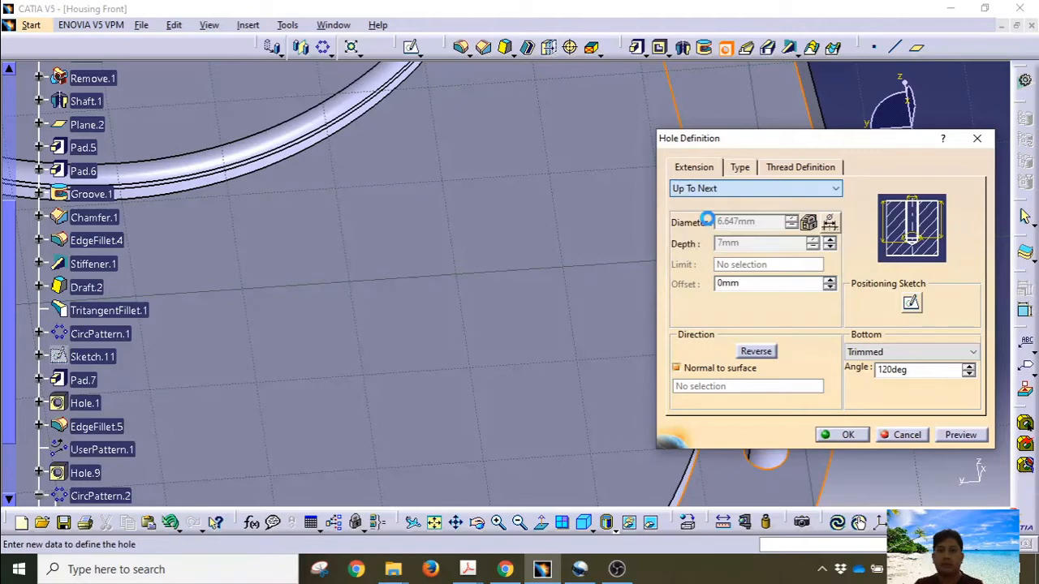
# Turn off threading for the flange hole, enter its new diameter, and create it.
pyautogui.click(795, 172)
pyautogui.click(790, 296)
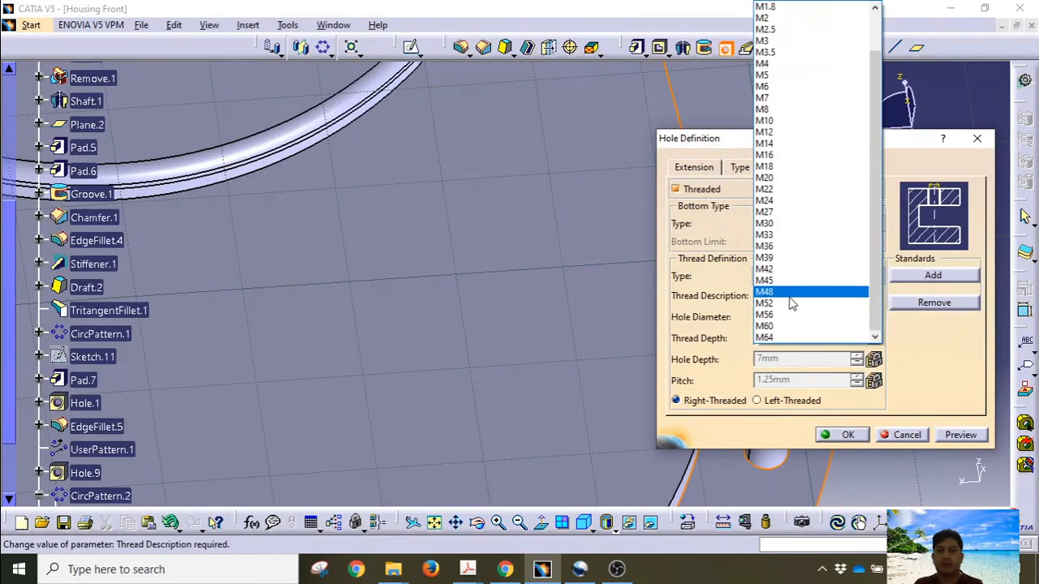
pyautogui.scroll(1, 792, 304)
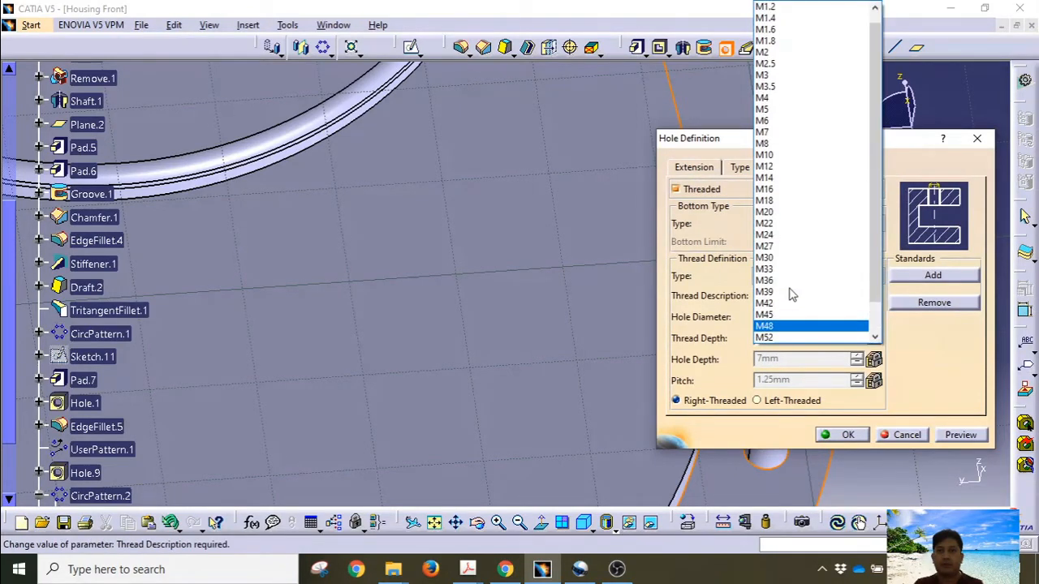
pyautogui.click(694, 173)
pyautogui.click(695, 168)
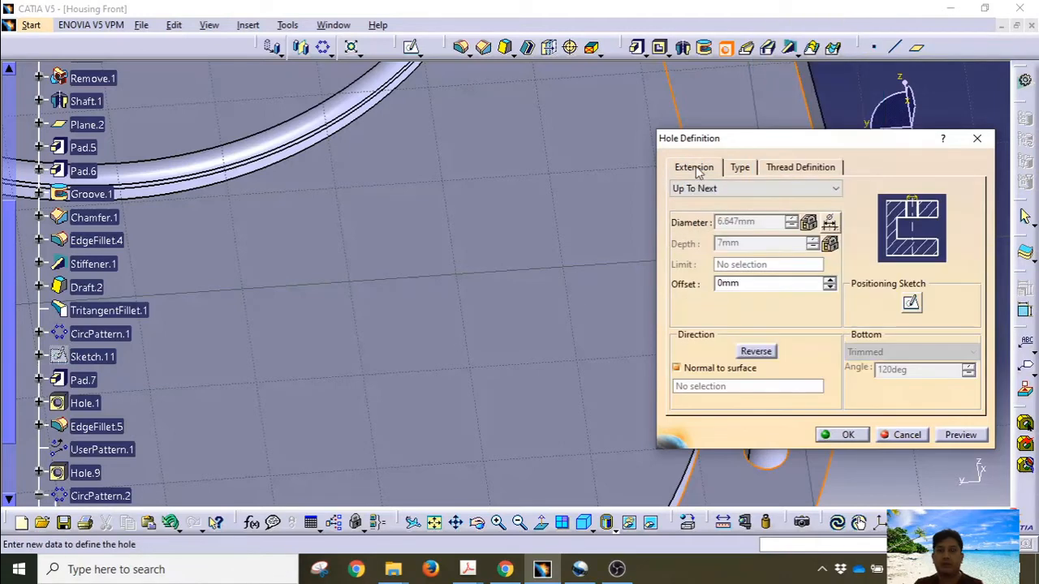
pyautogui.click(788, 171)
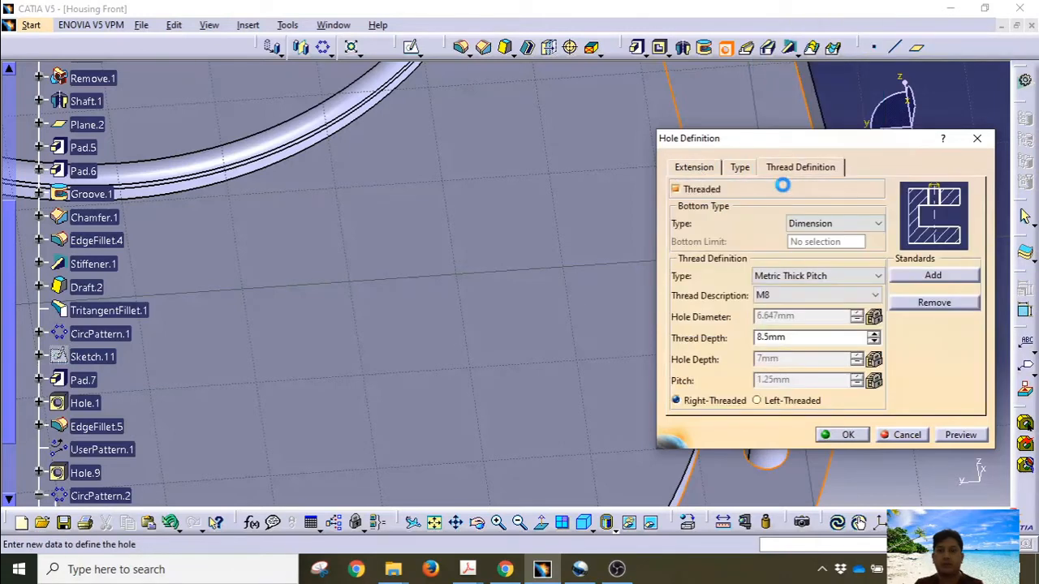
pyautogui.click(703, 190)
pyautogui.click(694, 167)
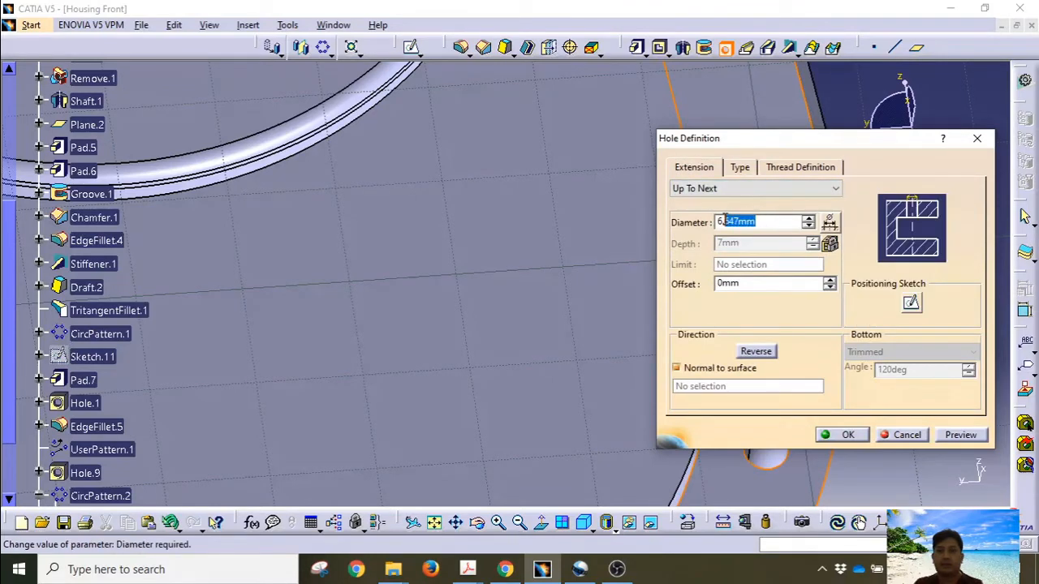
pyautogui.write('5')
pyautogui.click(845, 436)
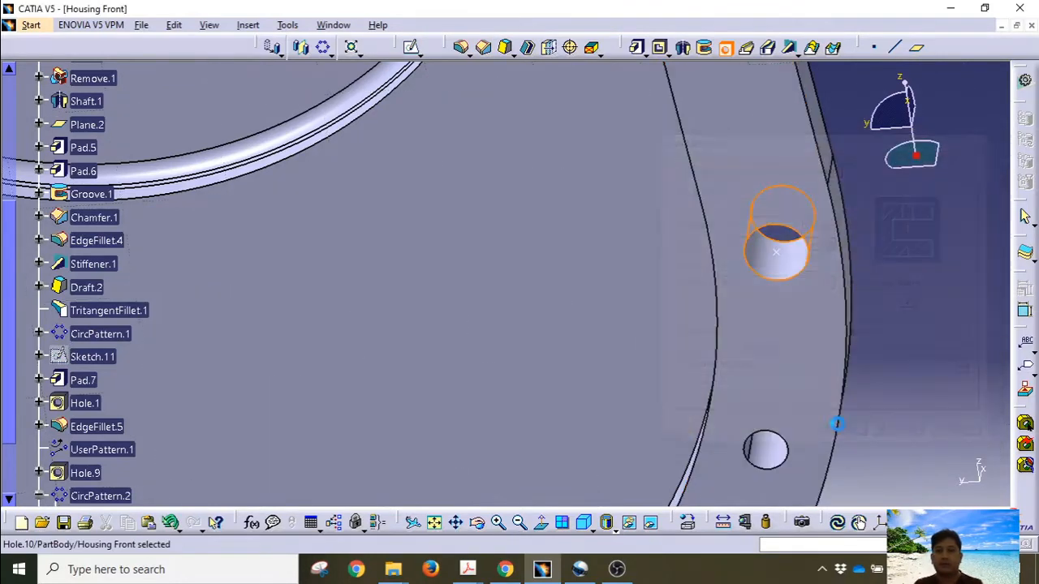
# Collapse the second circular pattern and the new flange hole's entry in the specification tree.
pyautogui.keyDown('ctrl'); pyautogui.moveTo(918, 229); pyautogui.dragTo(884, 292, button='middle'); pyautogui.keyUp('ctrl')
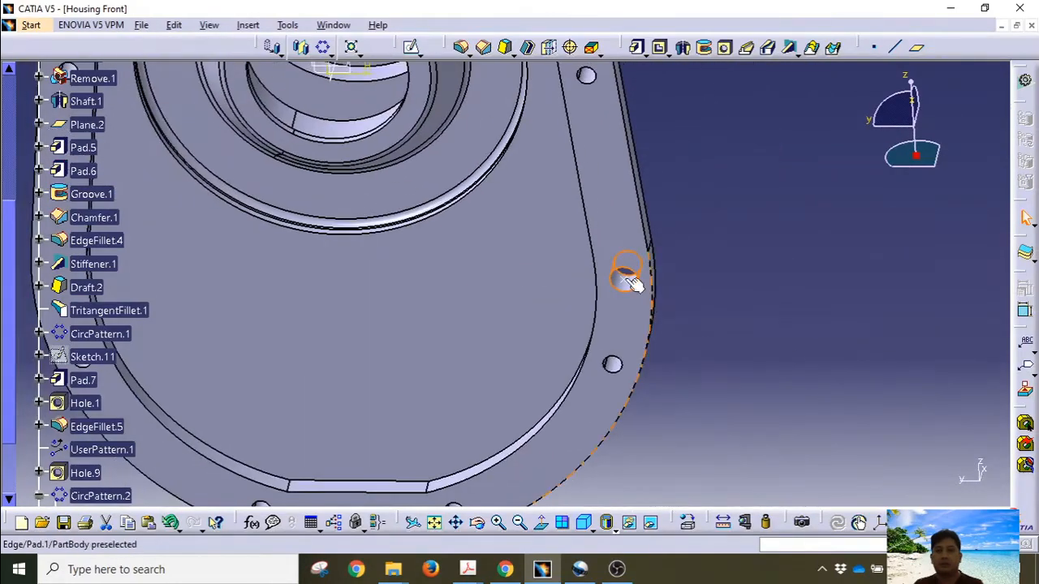
pyautogui.keyDown('ctrl'); pyautogui.moveTo(631, 282); pyautogui.dragTo(788, 236, button='middle'); pyautogui.keyUp('ctrl')
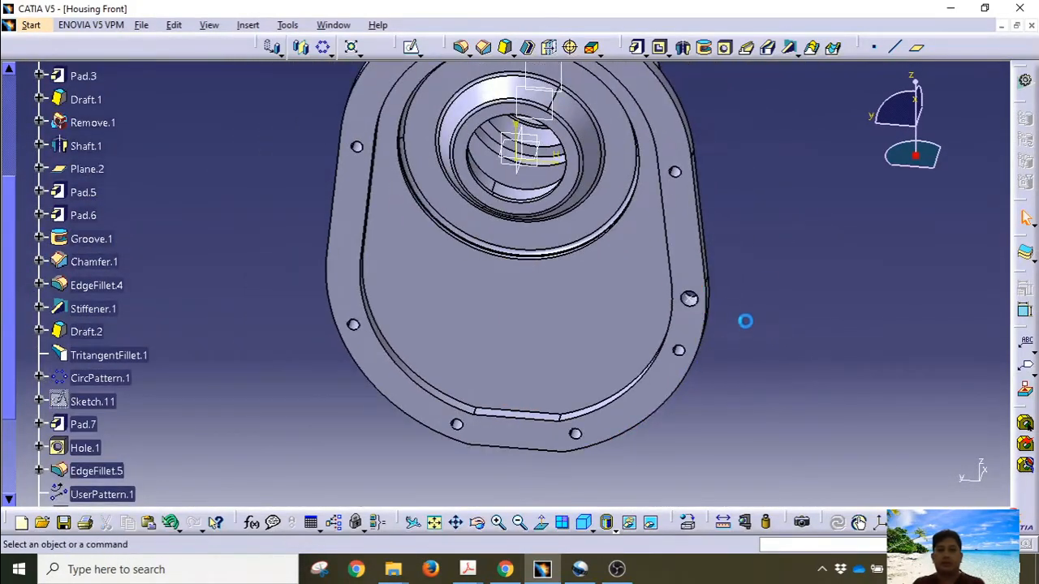
pyautogui.scroll(-2, 46, 468)
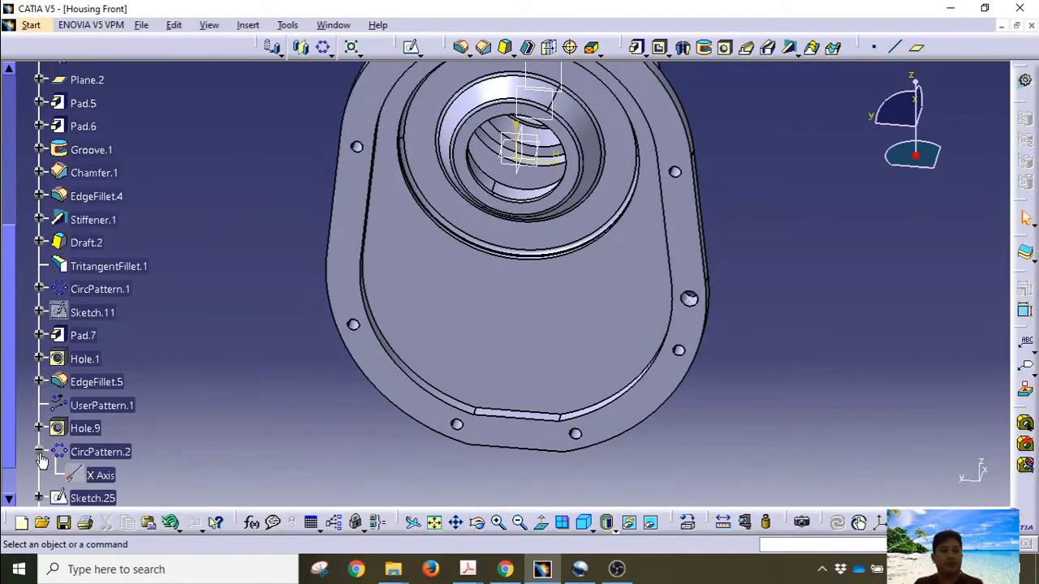
pyautogui.click(39, 453)
pyautogui.scroll(-2, 42, 460)
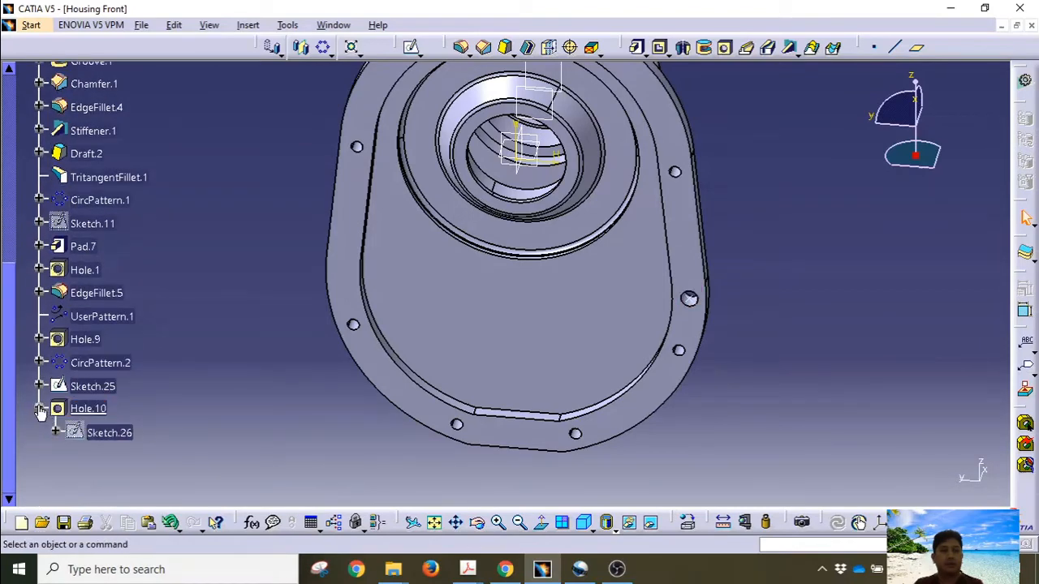
pyautogui.click(39, 412)
# Start mirroring Hole.10 and try the YZ plane as the mirroring element.
pyautogui.click(81, 408)
pyautogui.moveTo(241, 430); pyautogui.dragTo(699, 394, button='middle')
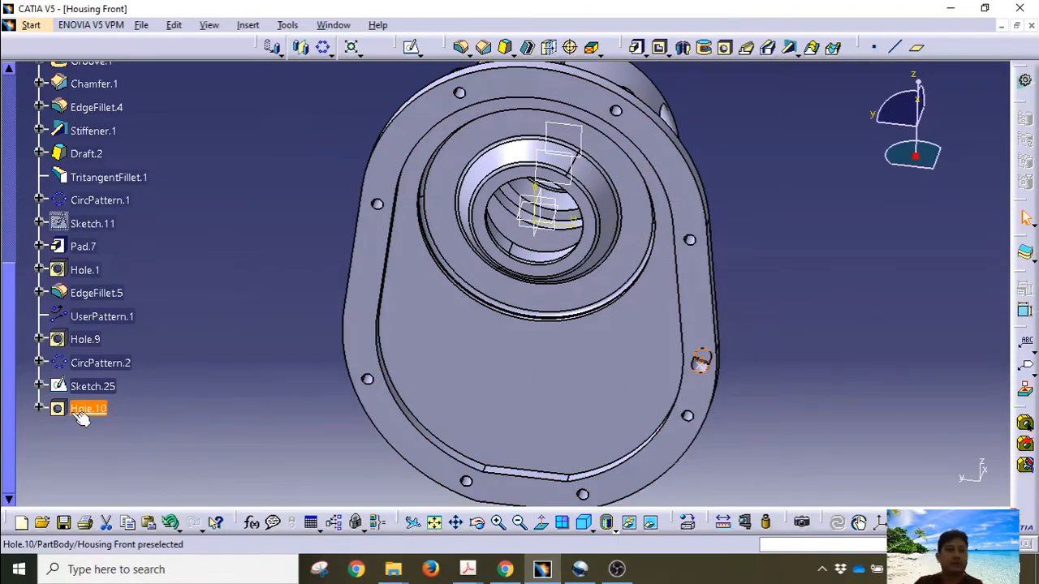
pyautogui.click(301, 49)
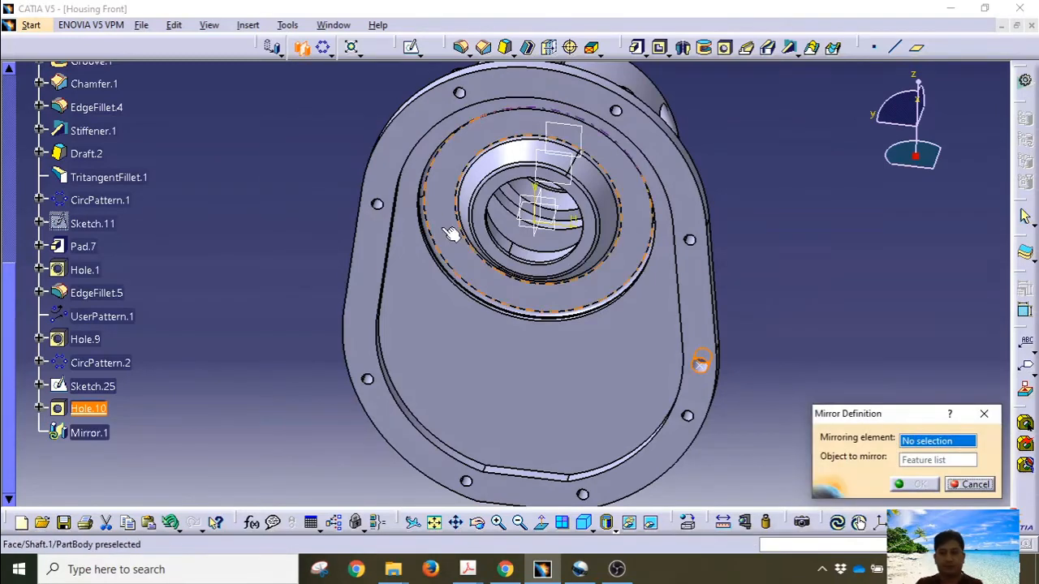
pyautogui.rightClick(924, 447)
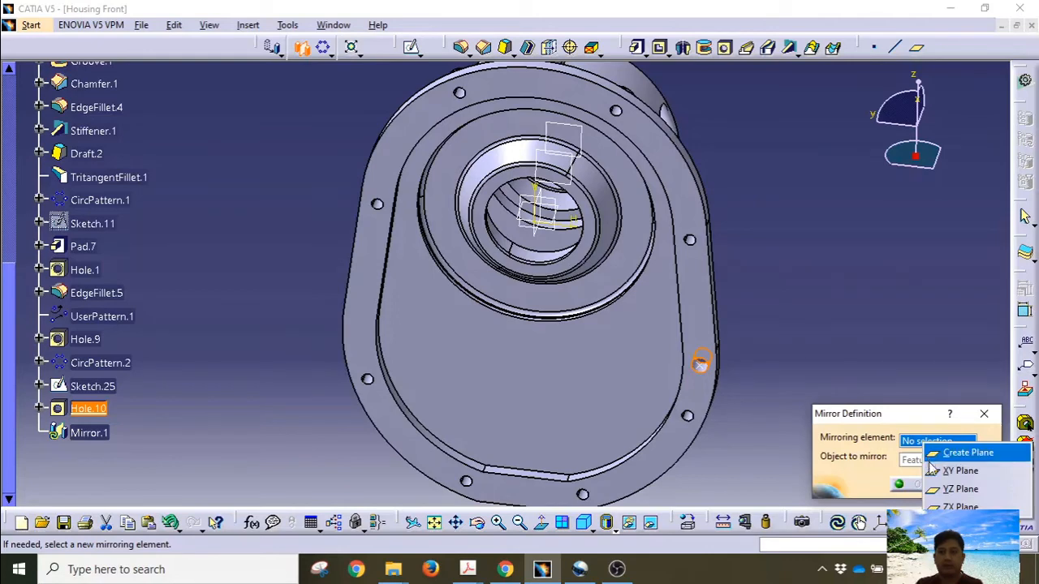
pyautogui.click(941, 488)
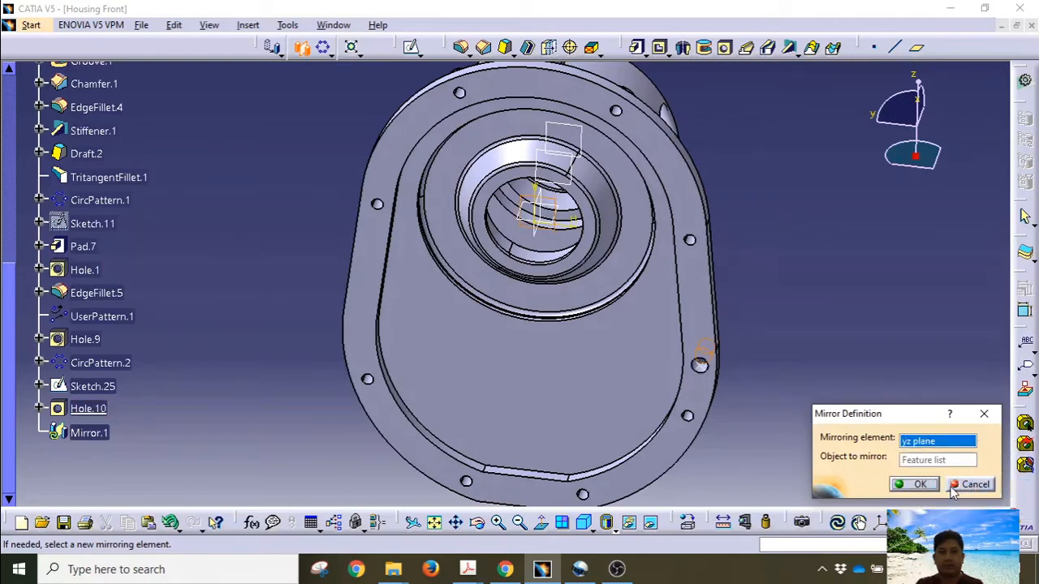
pyautogui.click(917, 484)
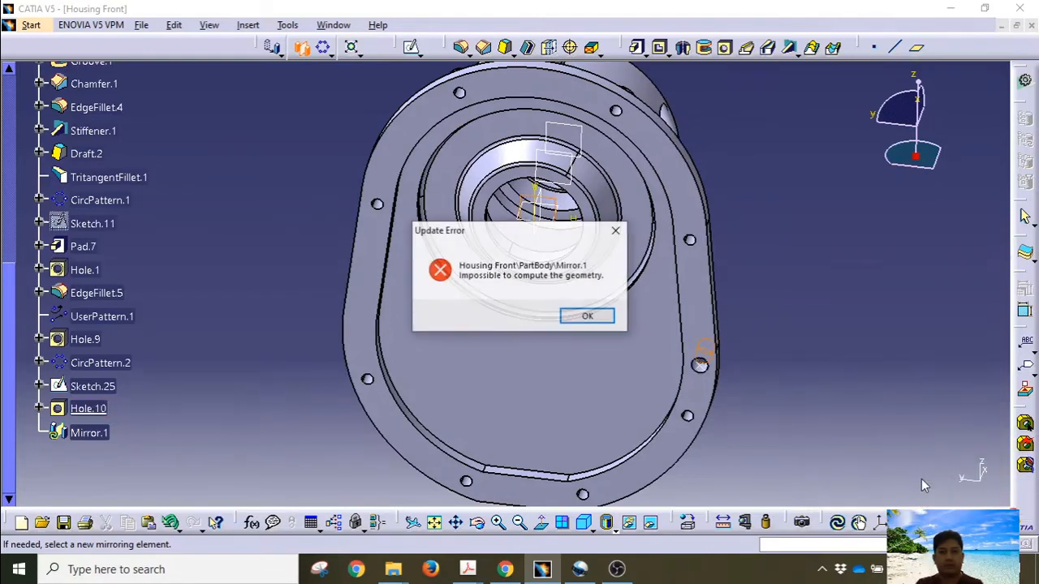
pyautogui.click(586, 316)
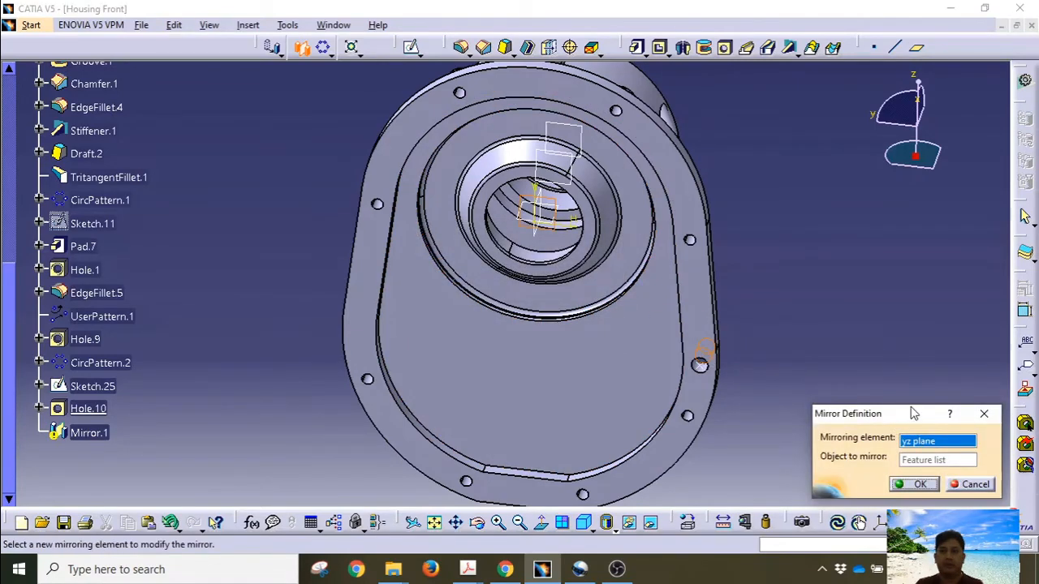
# Change the mirroring element to the ZX plane and create the mirrored flange hole.
pyautogui.rightClick(919, 442)
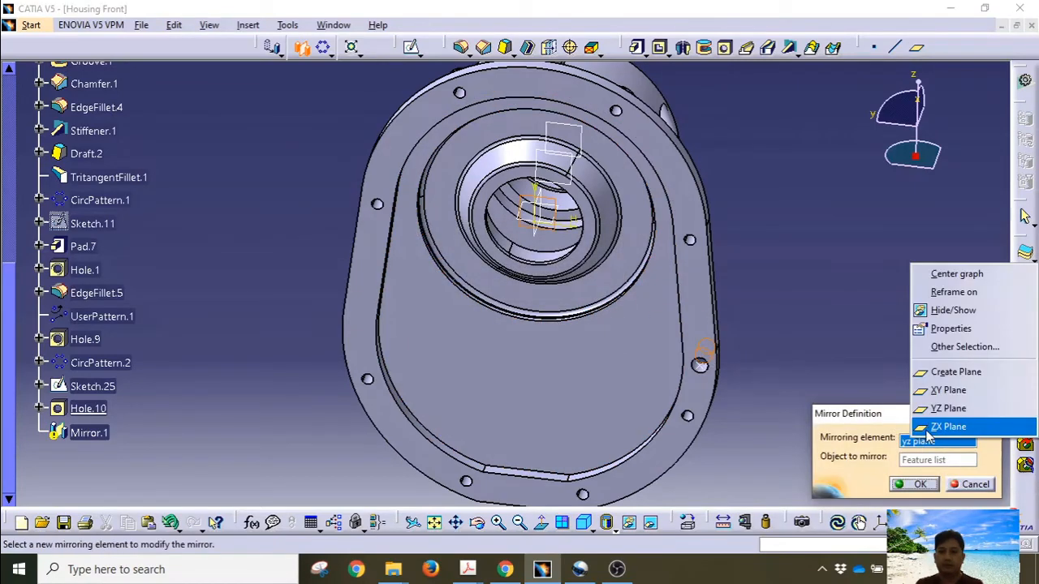
pyautogui.click(941, 426)
pyautogui.click(917, 485)
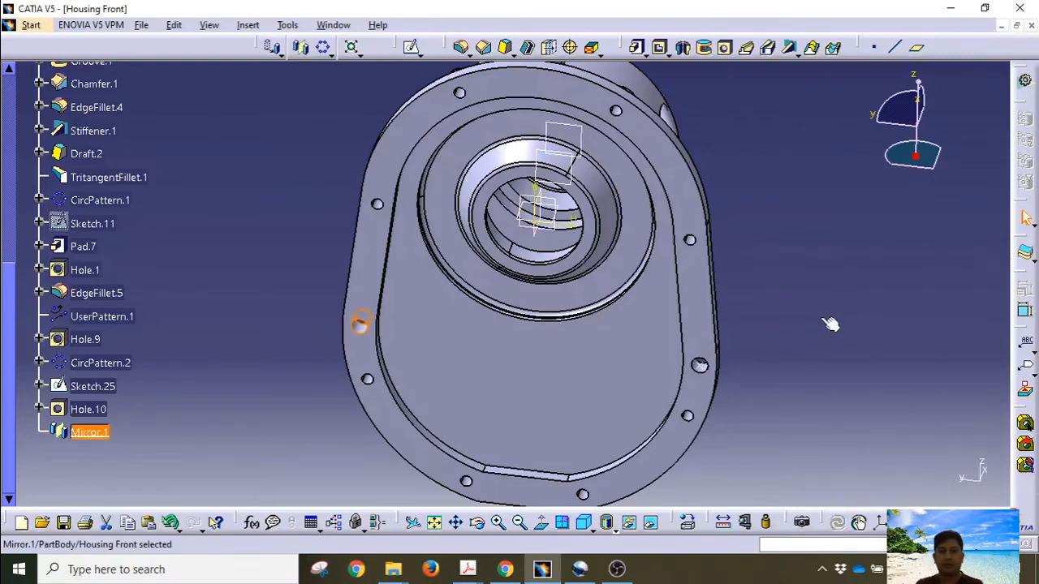
pyautogui.moveTo(560, 227); pyautogui.dragTo(756, 316, button='middle')
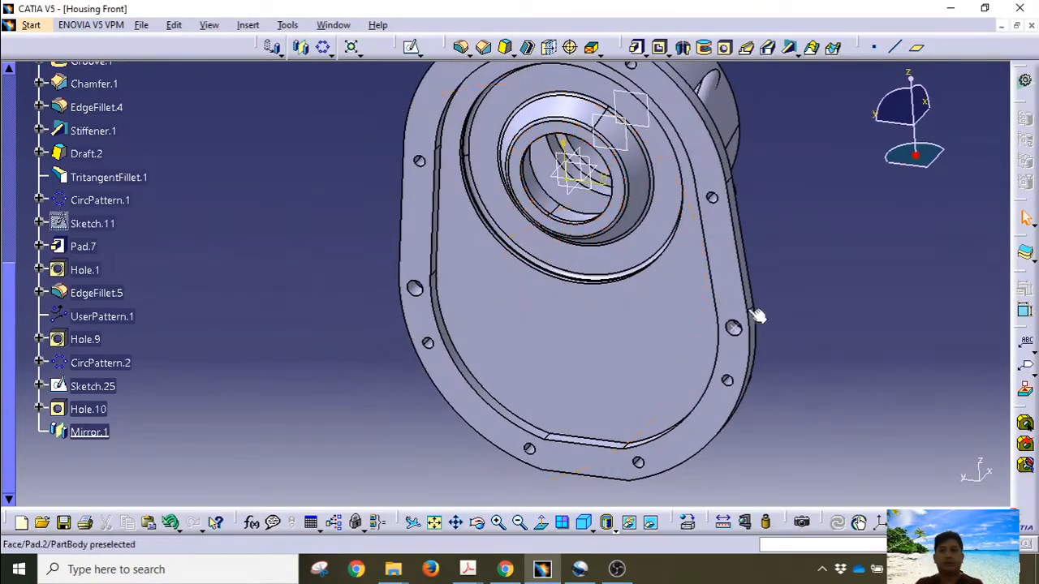
pyautogui.click(581, 522)
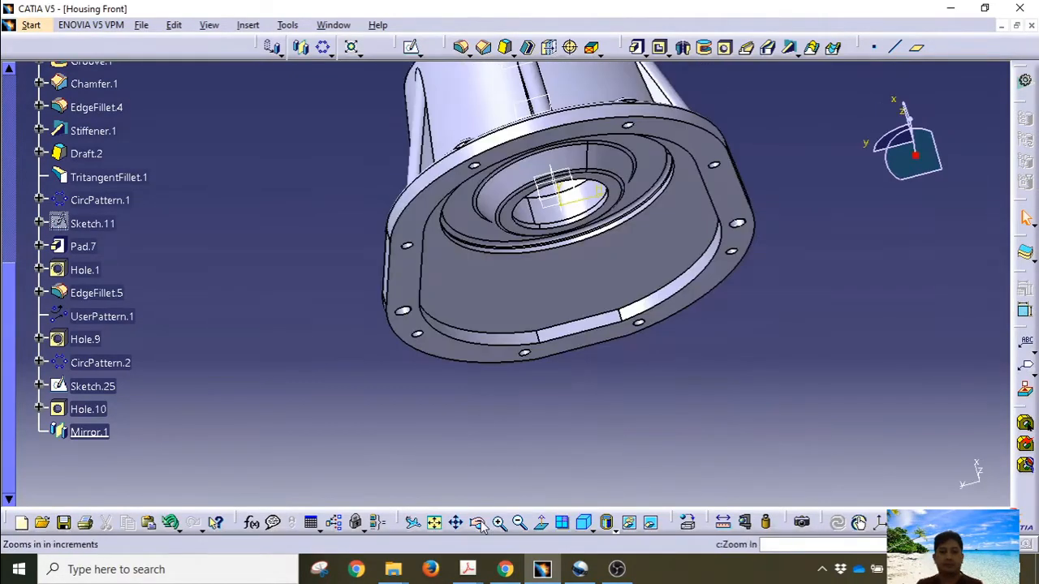
pyautogui.click(435, 522)
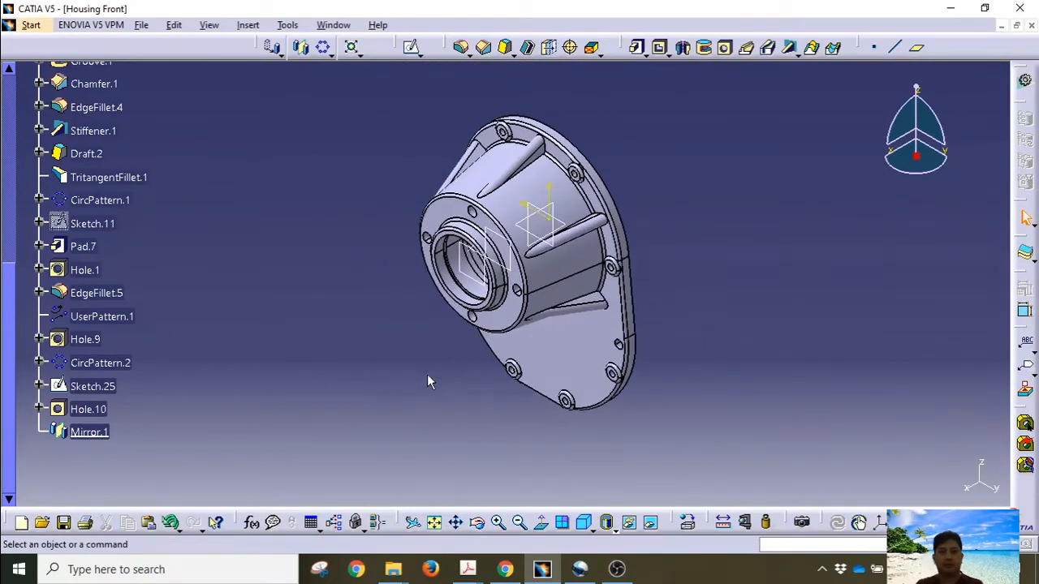
pyautogui.moveTo(431, 341); pyautogui.dragTo(761, 403, button='middle')
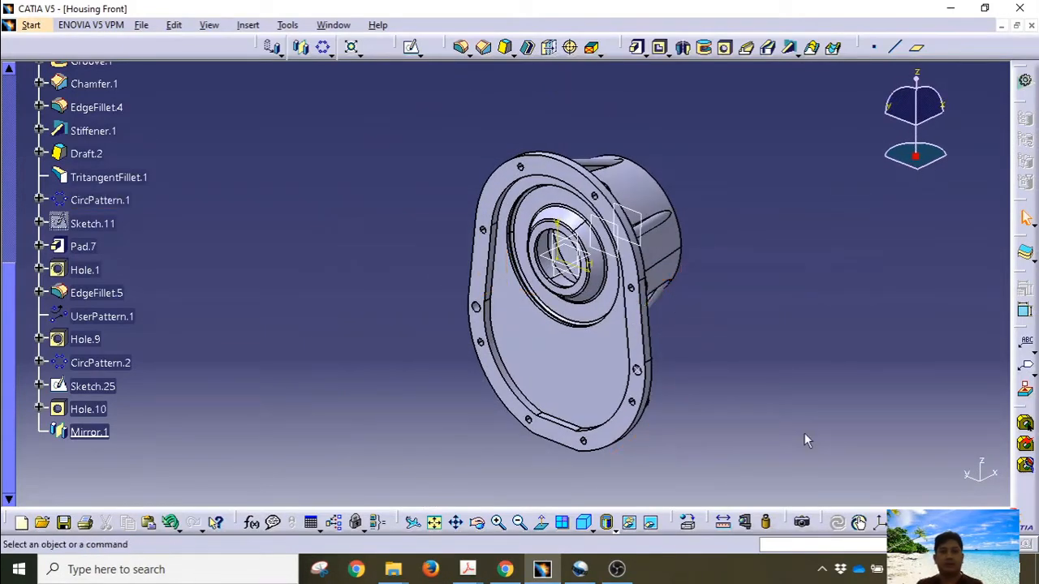
pyautogui.click(287, 25)
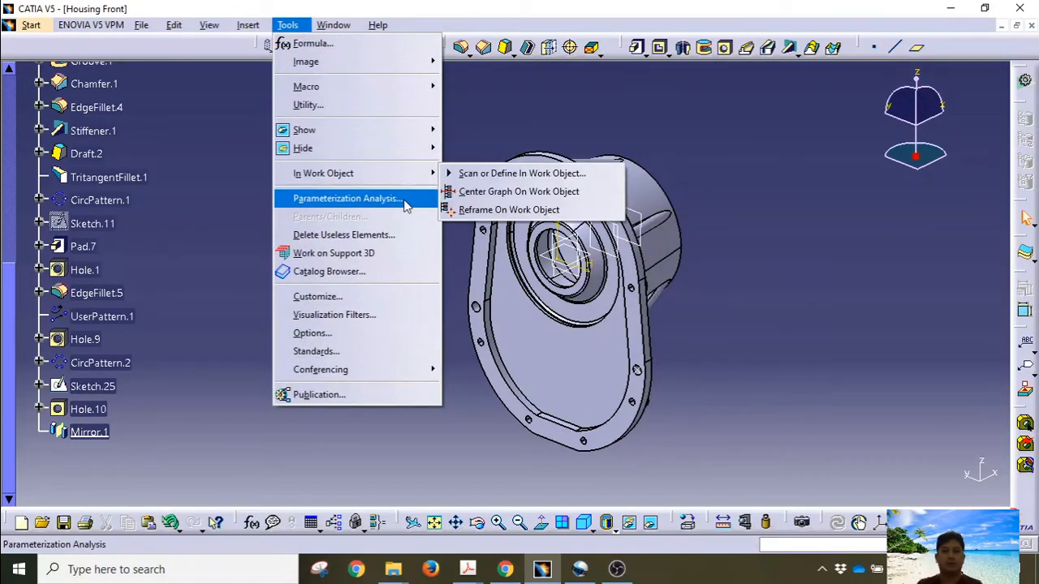
pyautogui.moveTo(410, 157)
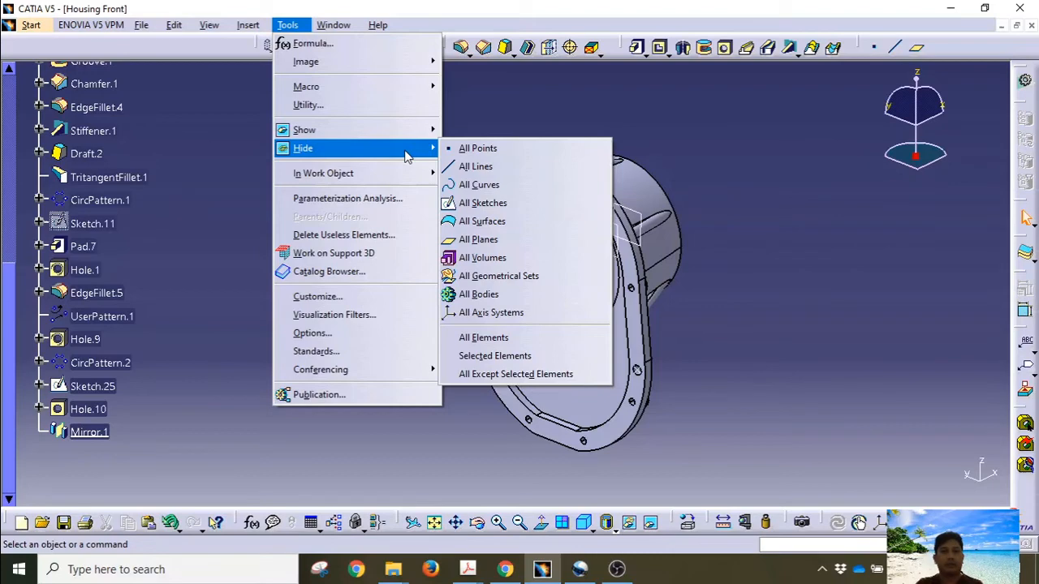
pyautogui.click(772, 194)
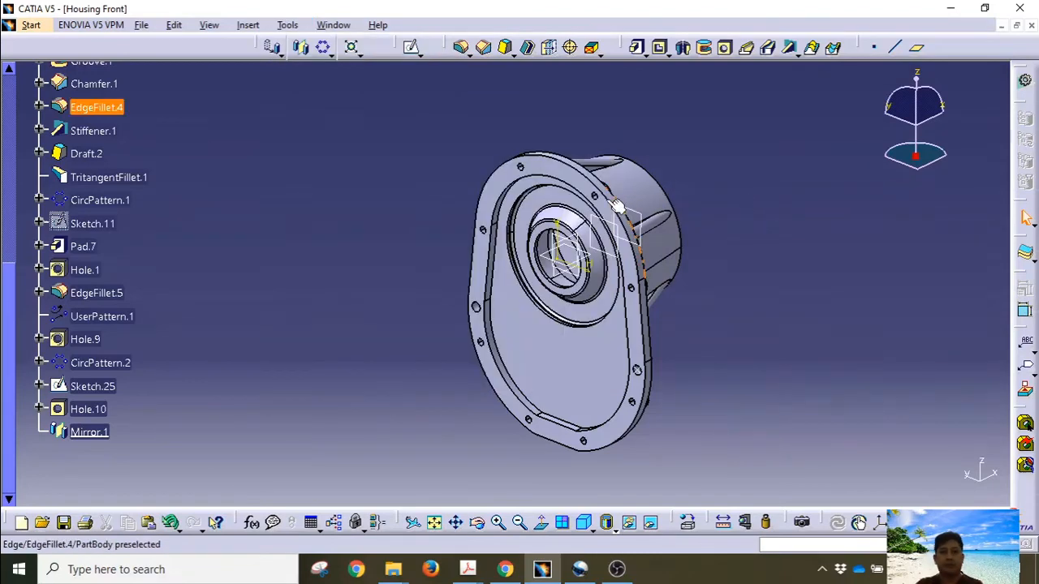
# Hide all sketches and all planes in the part.
pyautogui.click(262, 26)
pyautogui.moveTo(297, 31)
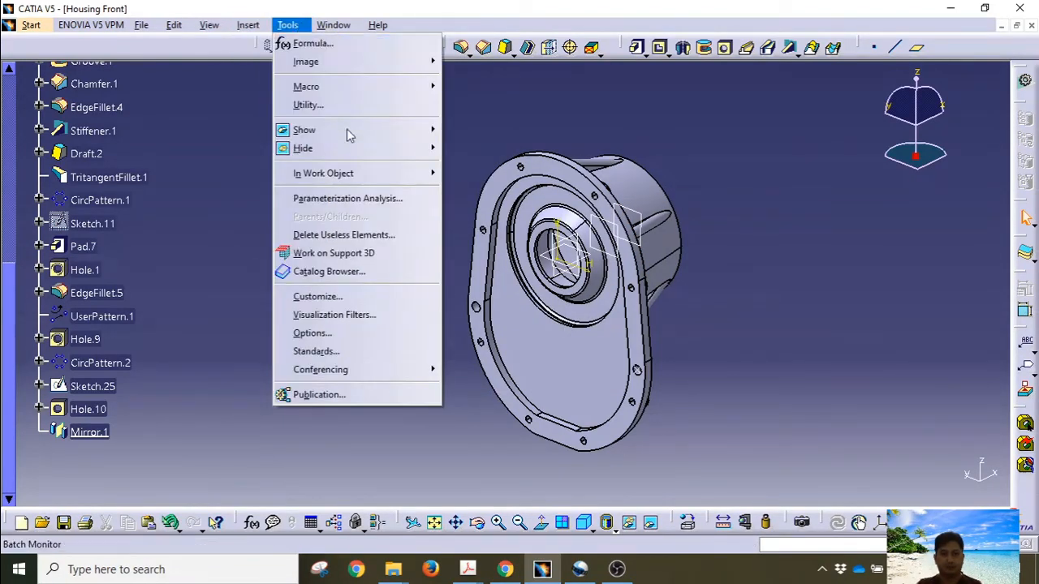
pyautogui.moveTo(351, 155)
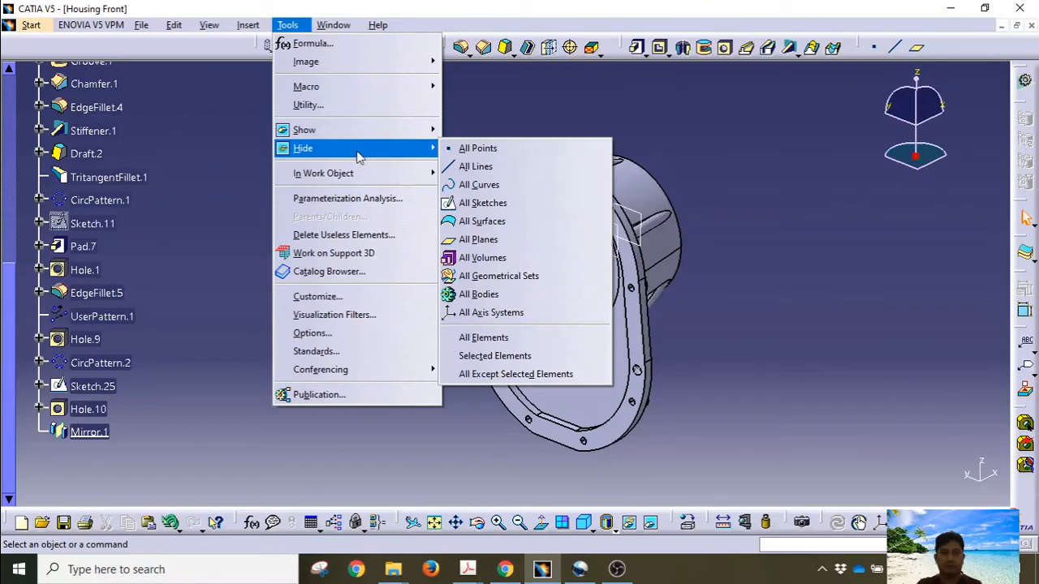
pyautogui.click(509, 207)
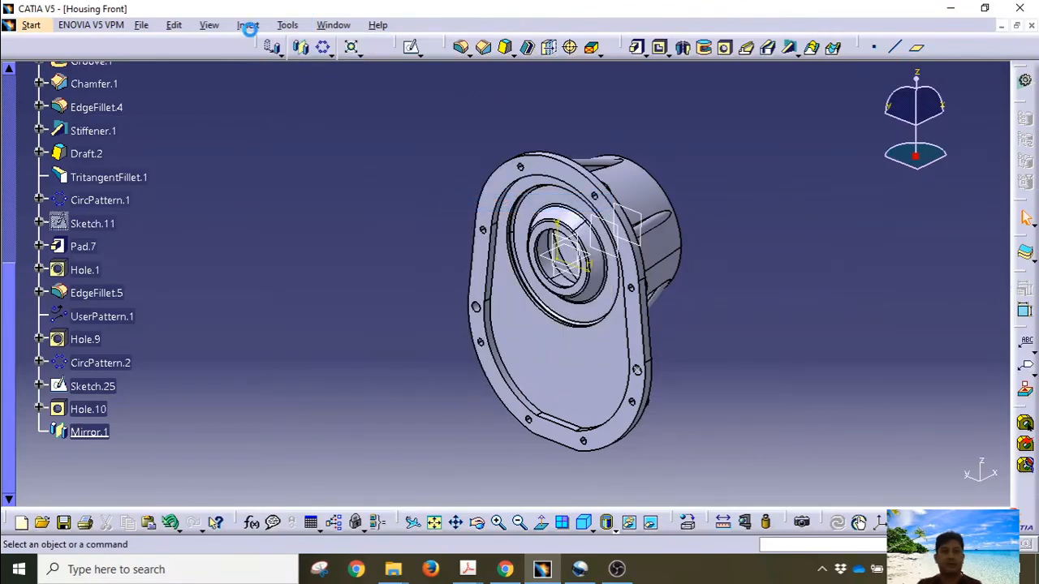
pyautogui.click(288, 25)
pyautogui.moveTo(394, 149)
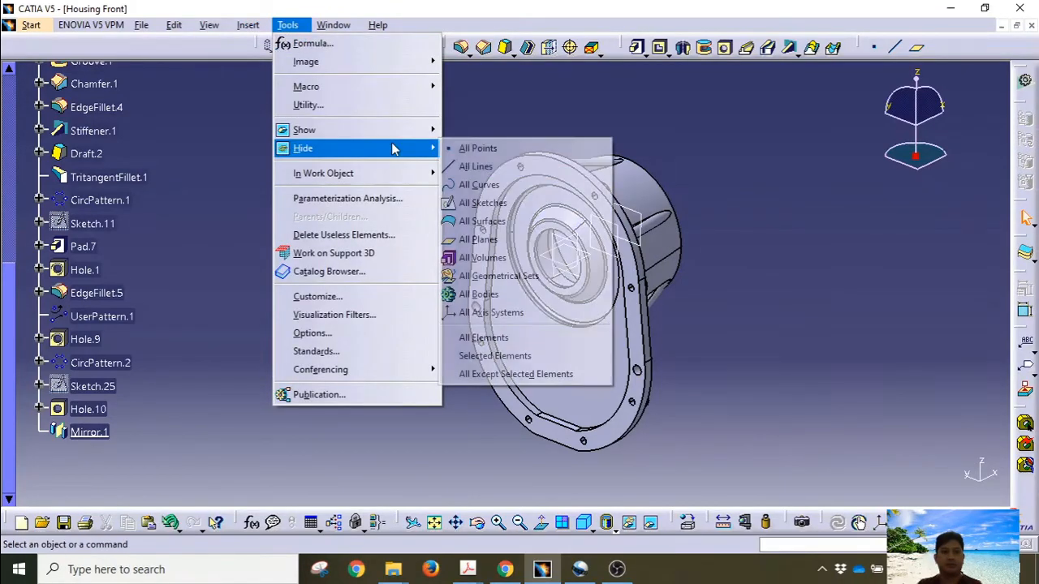
pyautogui.click(479, 240)
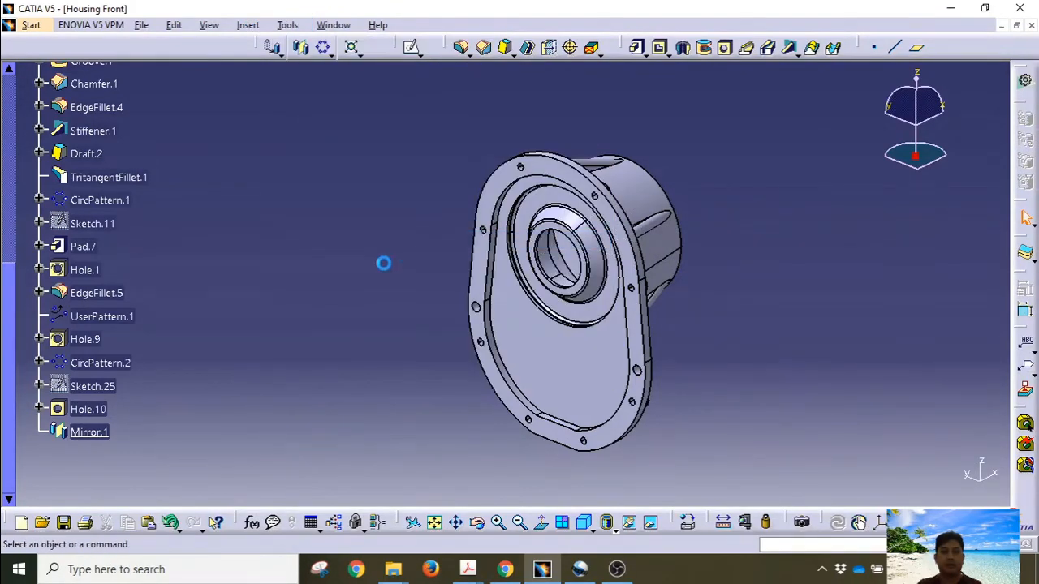
# Show the whole part in isometric view and collapse the PartBody branch of the specification tree.
pyautogui.moveTo(372, 315); pyautogui.dragTo(500, 486, button='middle')
pyautogui.click(583, 522)
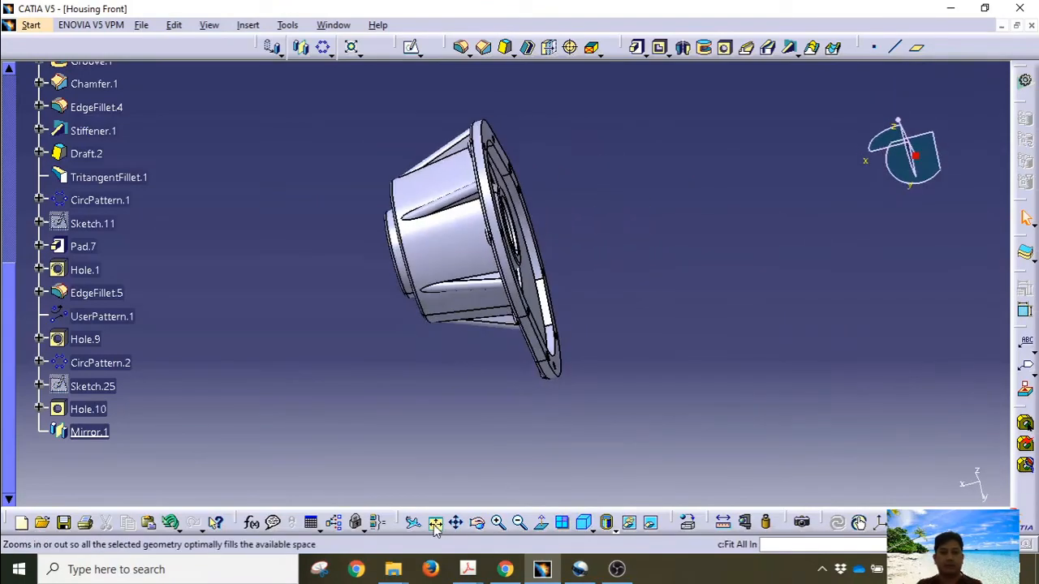
pyautogui.click(435, 524)
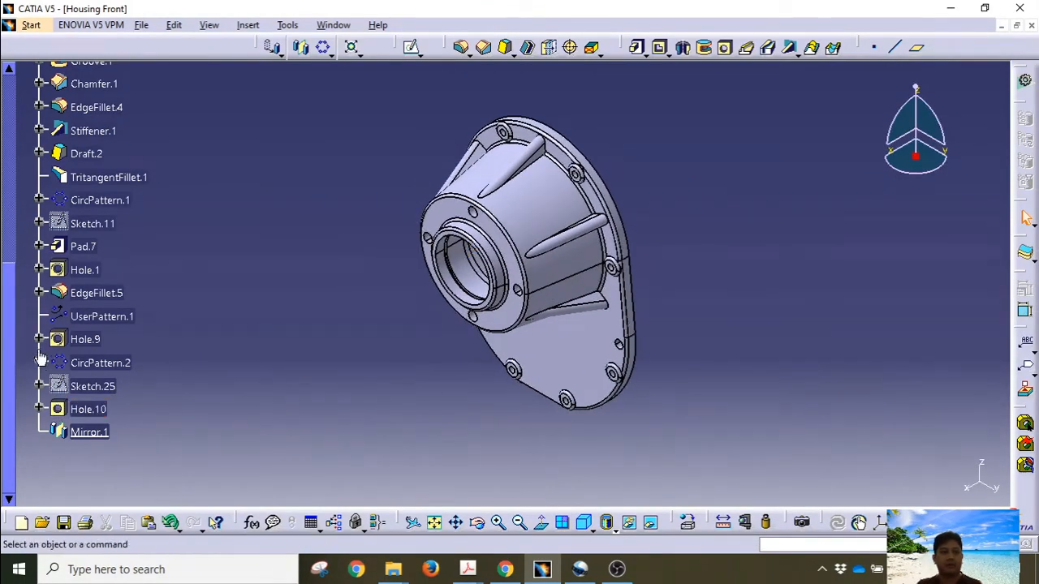
pyautogui.scroll(2, 41, 357)
pyautogui.scroll(3, 40, 357)
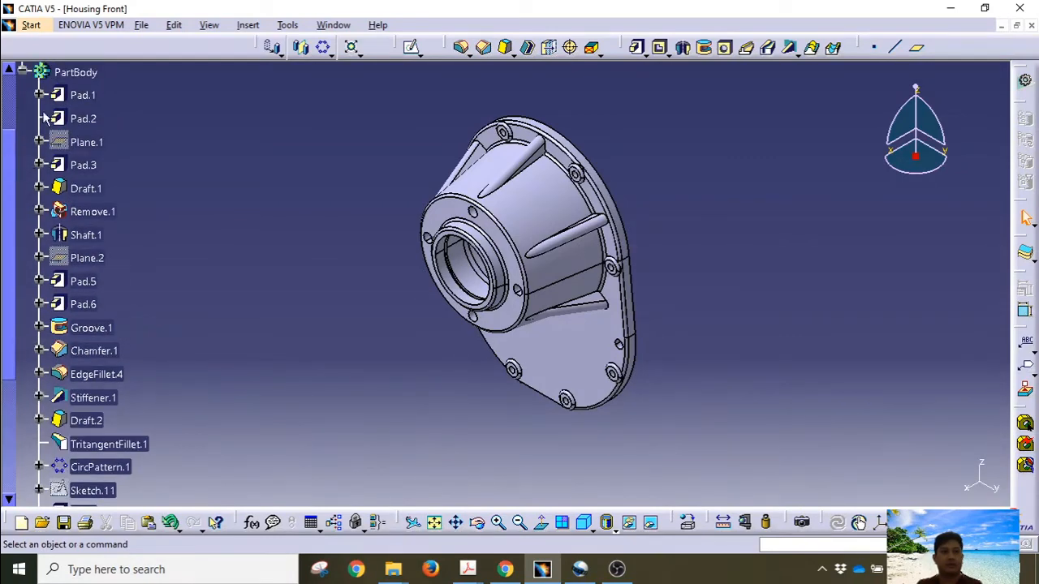
pyautogui.click(22, 72)
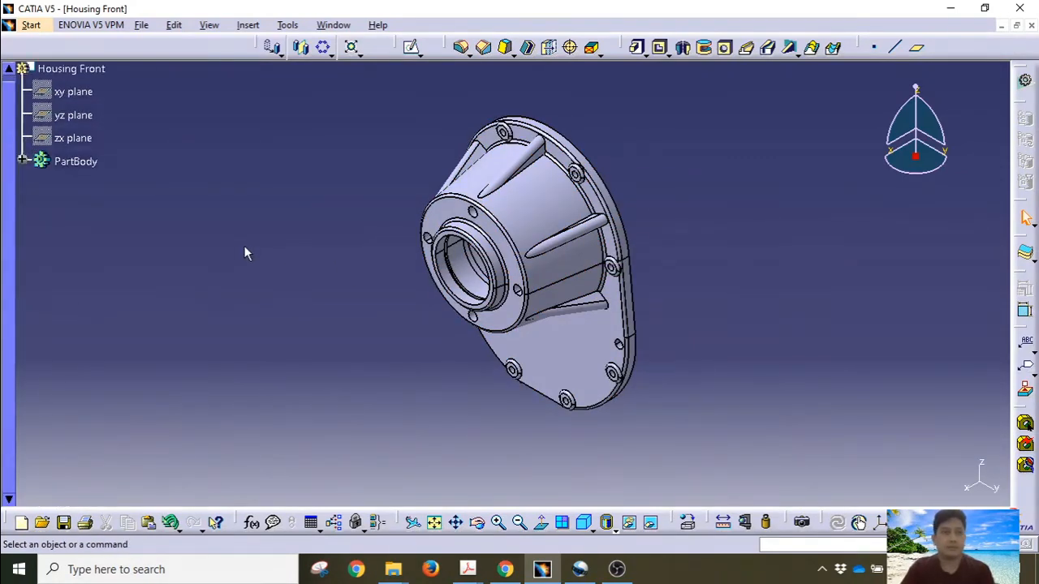
# Apply the Steel material from the Metal family to the PartBody.
pyautogui.moveTo(339, 312); pyautogui.dragTo(418, 334, button='middle')
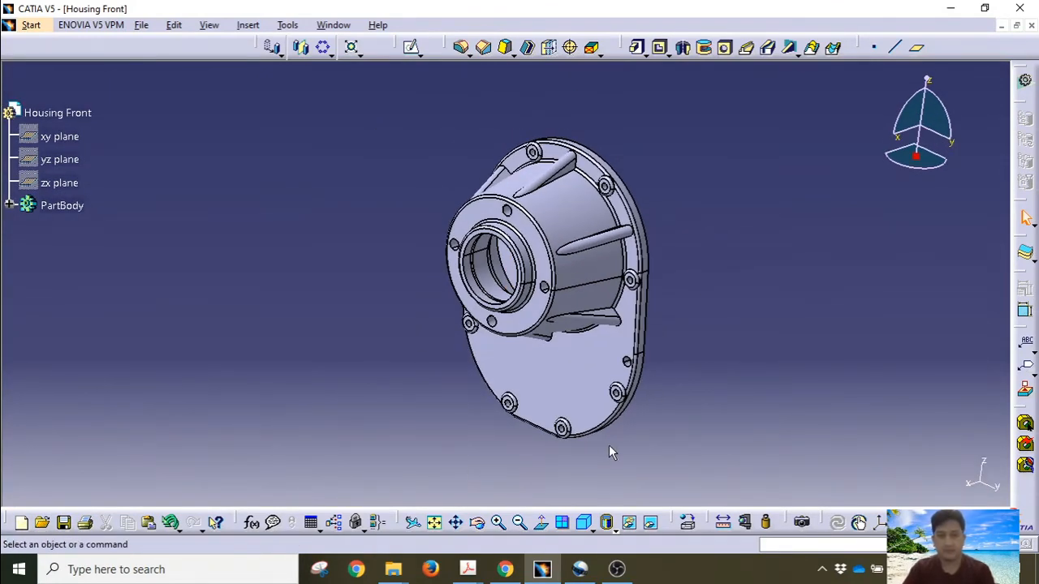
pyautogui.click(688, 524)
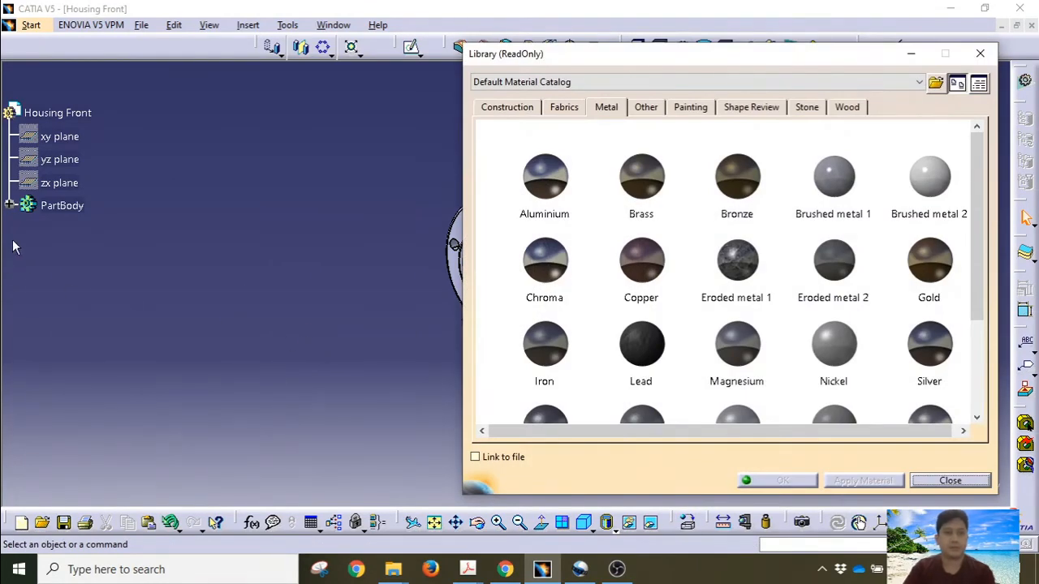
pyautogui.click(65, 205)
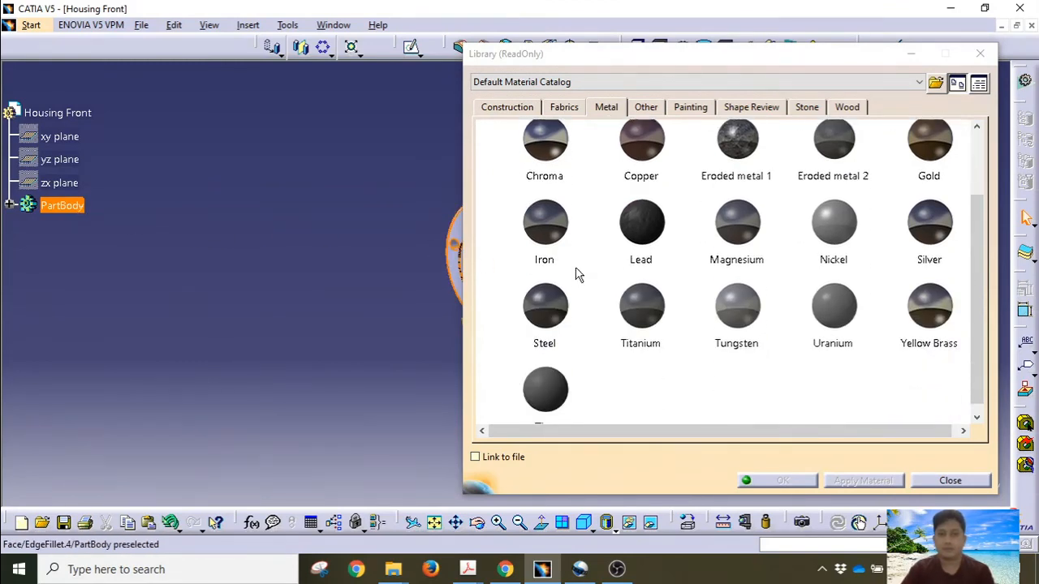
pyautogui.click(545, 307)
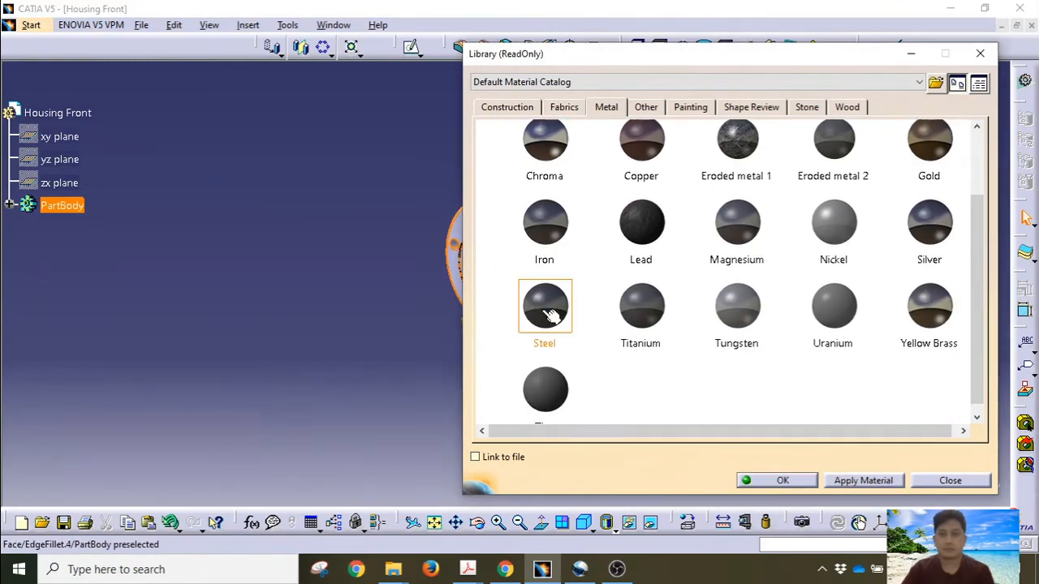
pyautogui.click(767, 481)
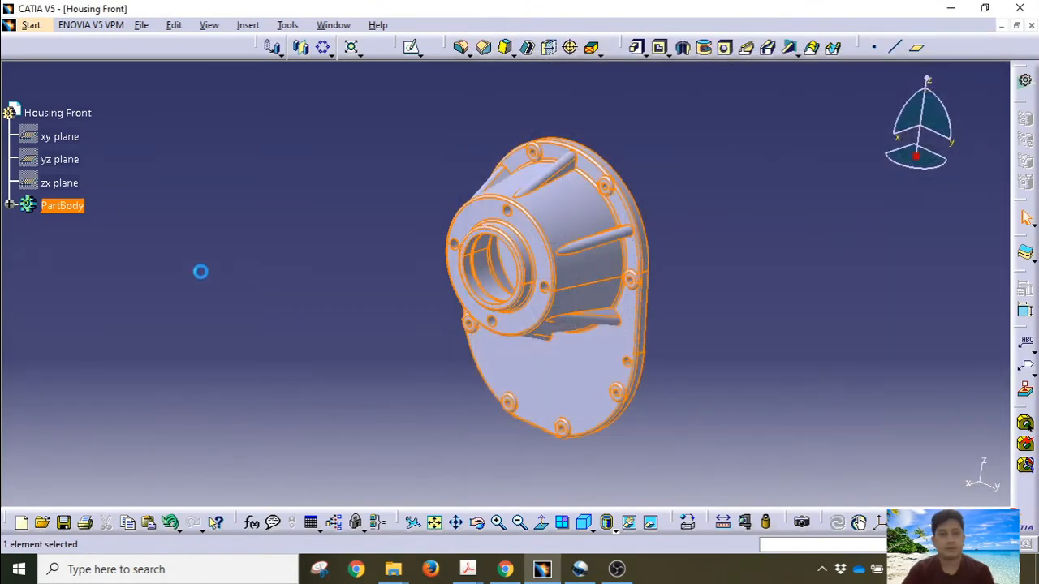
# Expand PartBody, collapse its Pad.1, Pad.3, Remove.1, Shaft.1 and Pad.5 branches, collapse PartBody again and clear the selection.
pyautogui.click(10, 206)
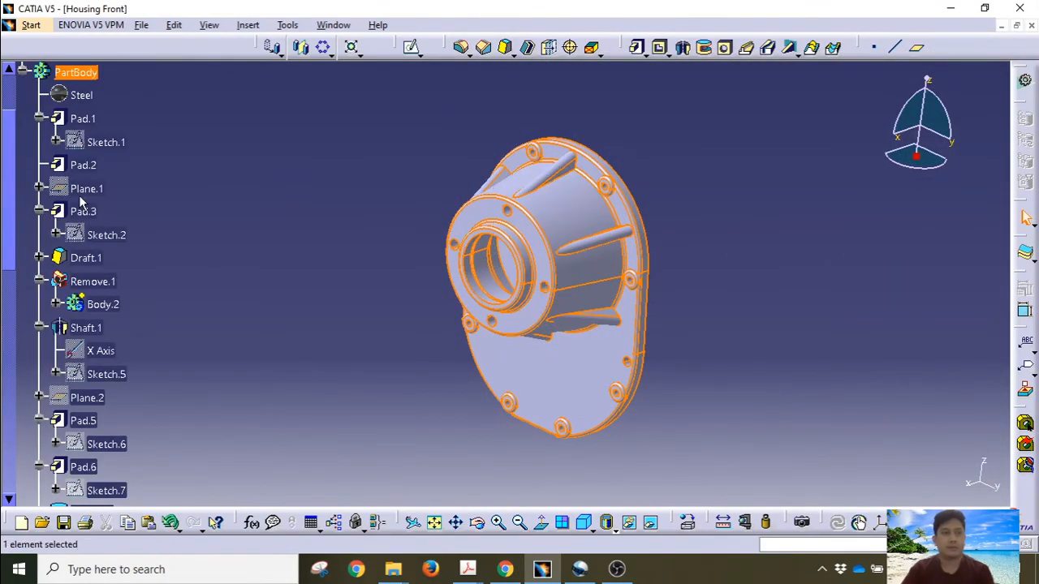
pyautogui.click(41, 118)
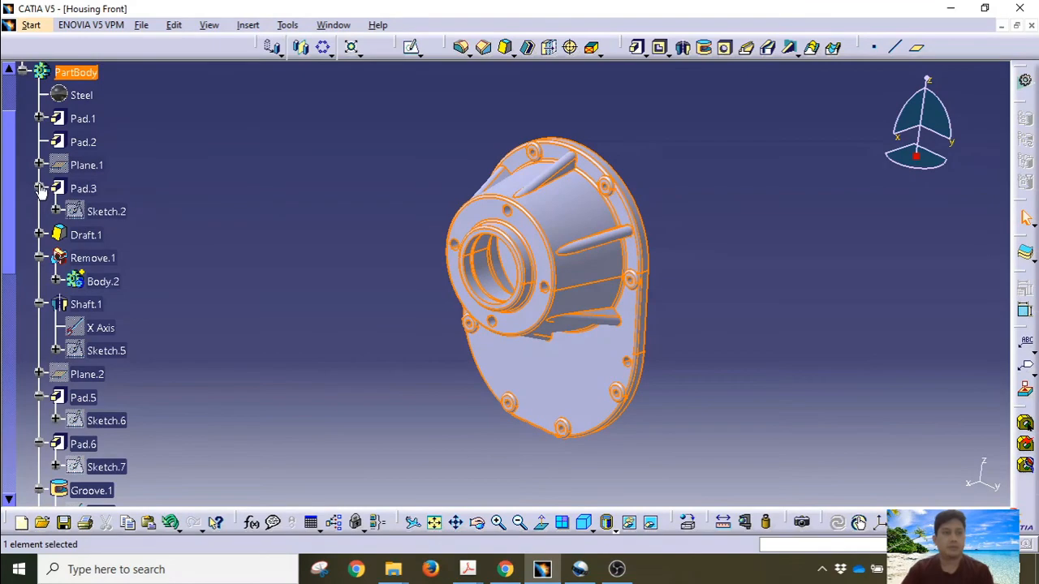
pyautogui.click(41, 188)
pyautogui.click(38, 234)
pyautogui.click(39, 258)
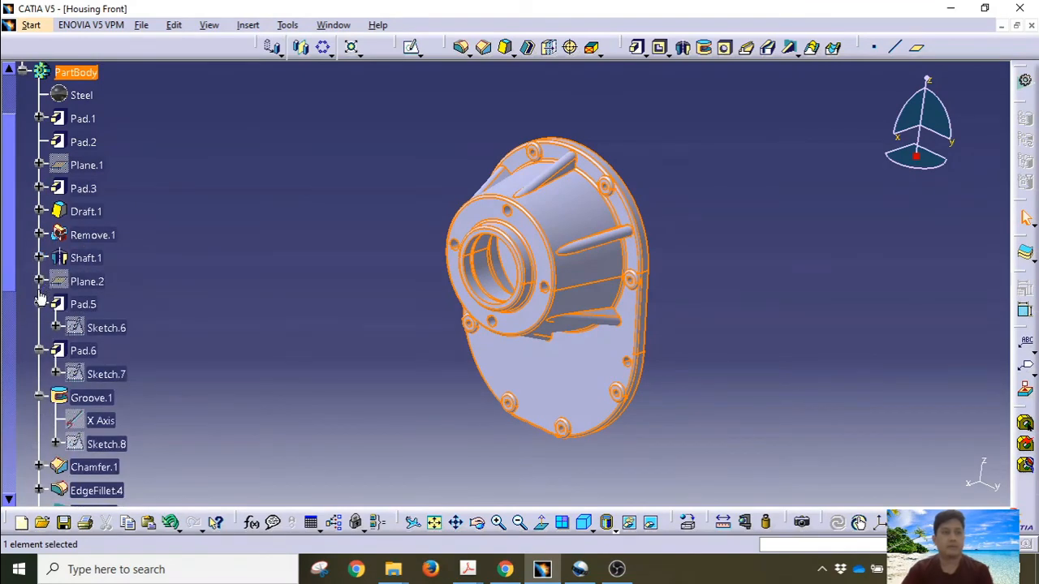
pyautogui.click(38, 306)
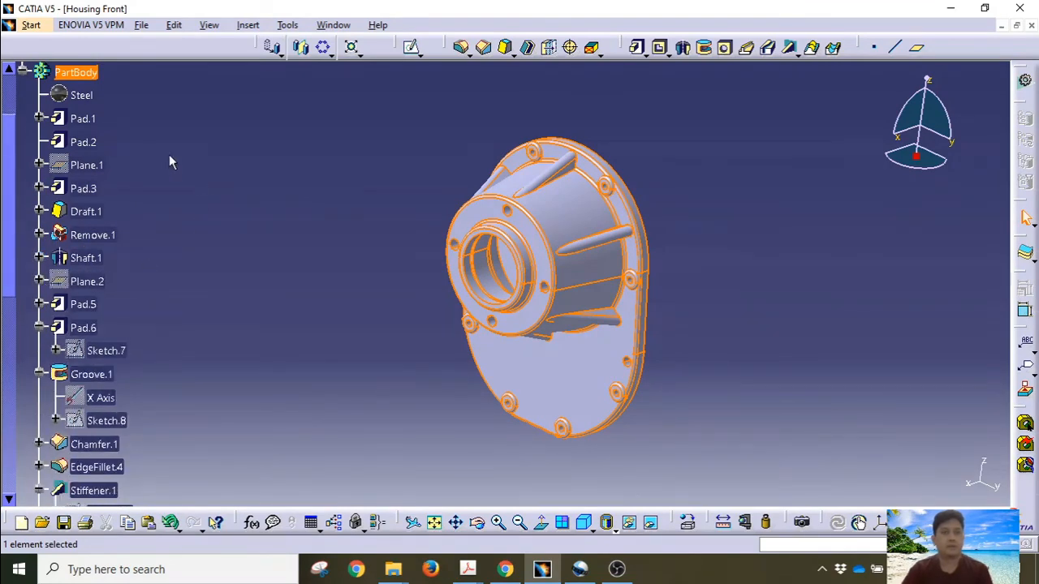
pyautogui.click(22, 72)
pyautogui.moveTo(308, 239); pyautogui.dragTo(103, 187, button='middle')
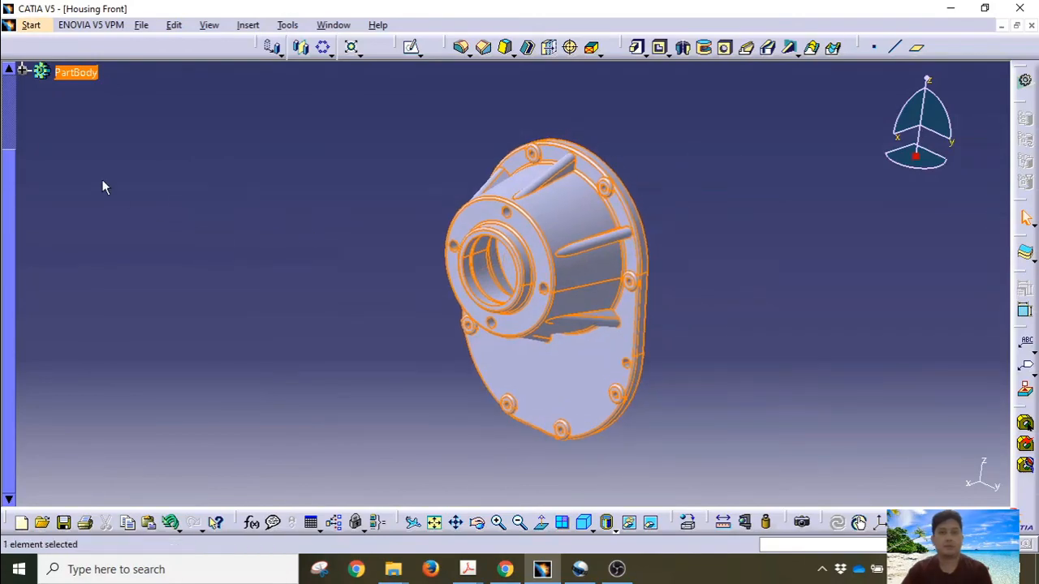
pyautogui.scroll(3, 71, 191)
pyautogui.click(213, 188)
# Save the part as Housing Front in CATPart format in the VIDEO folder.
pyautogui.moveTo(402, 260); pyautogui.dragTo(586, 286, button='middle')
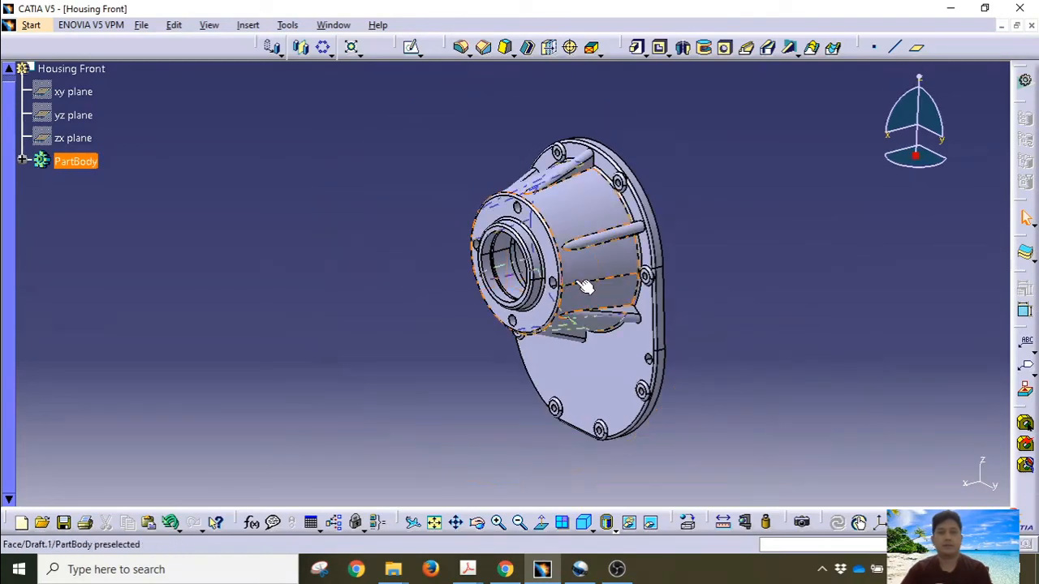
pyautogui.click(141, 24)
pyautogui.click(166, 140)
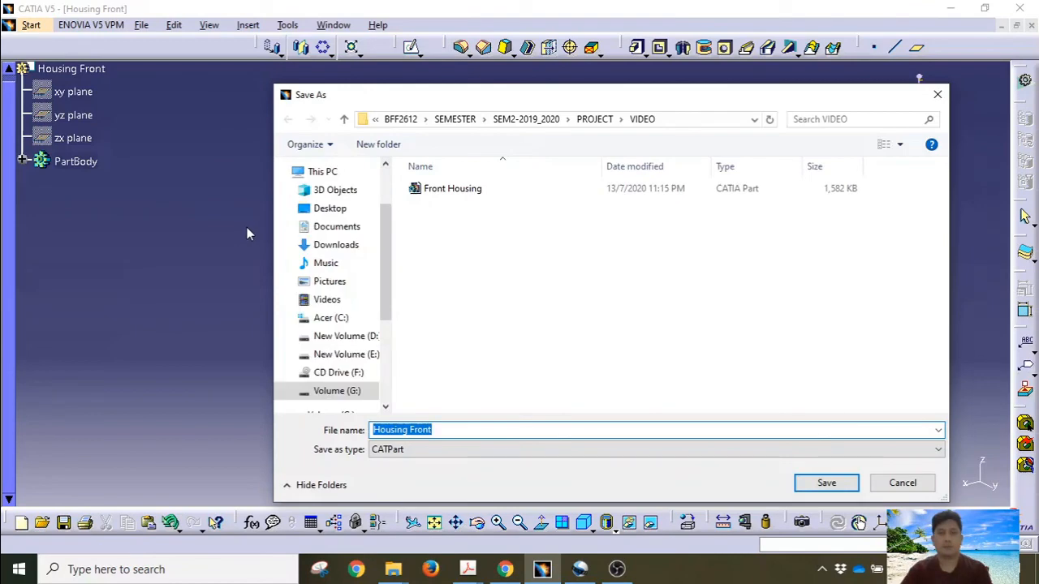
pyautogui.click(820, 487)
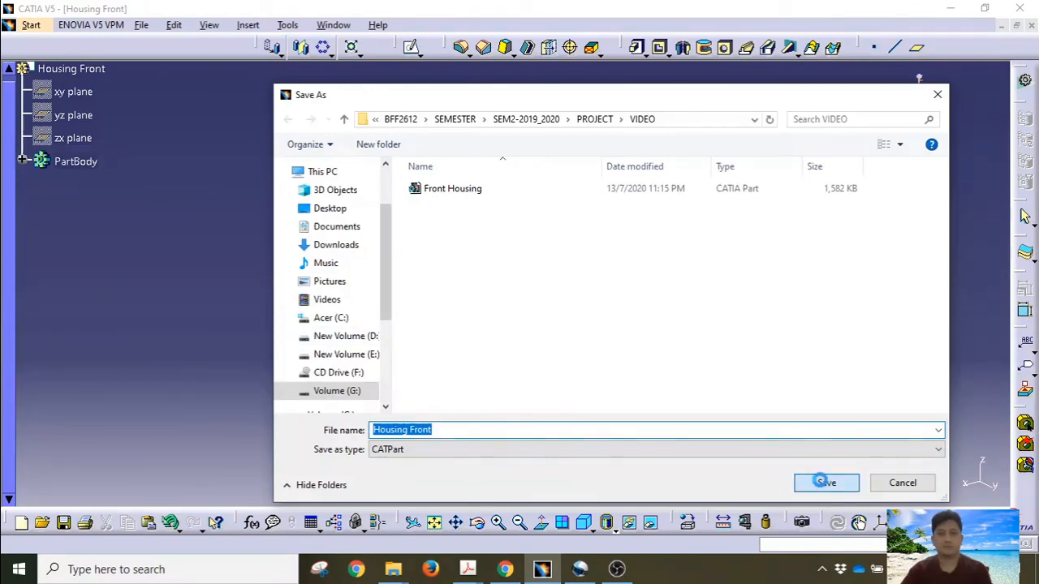